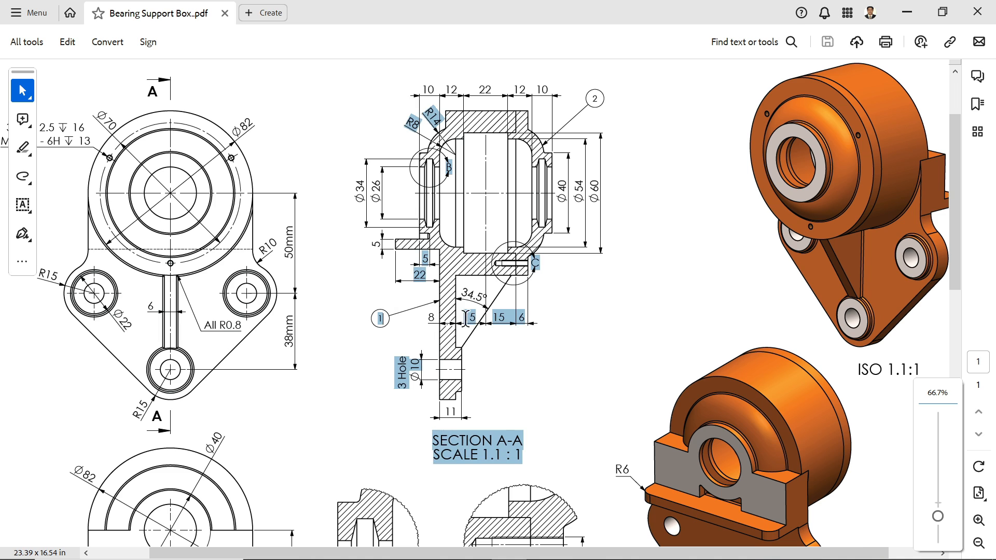
# Examine the bearing support box drawing's front view, section A-A, details B and C, and general notes
pyautogui.click(361, 273)
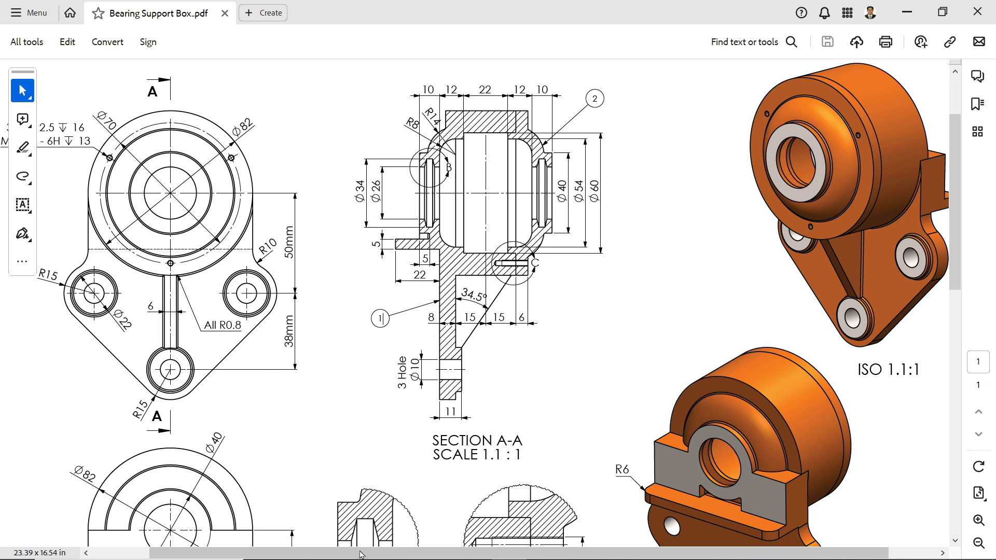
pyautogui.moveTo(361, 553); pyautogui.dragTo(272, 553)
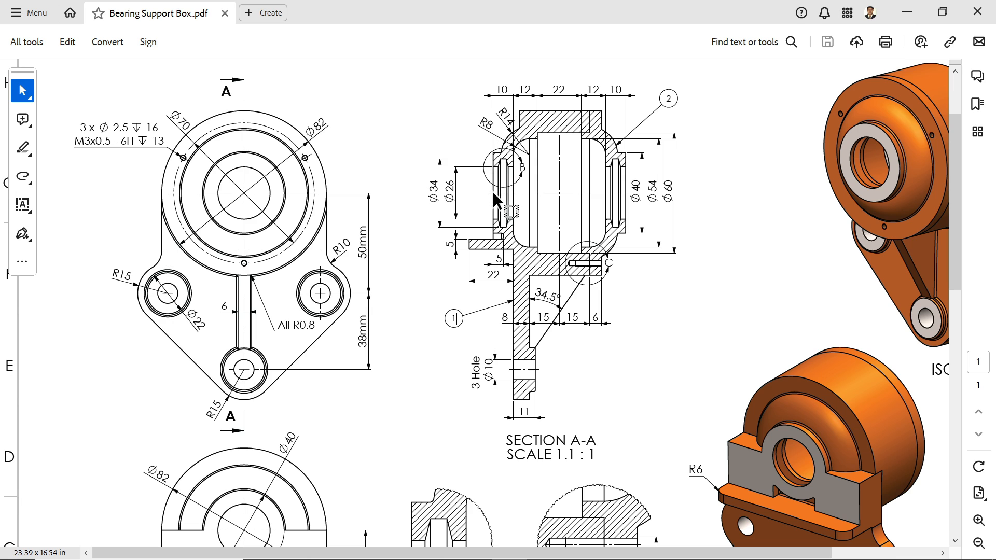
pyautogui.scroll(-5, 455, 319)
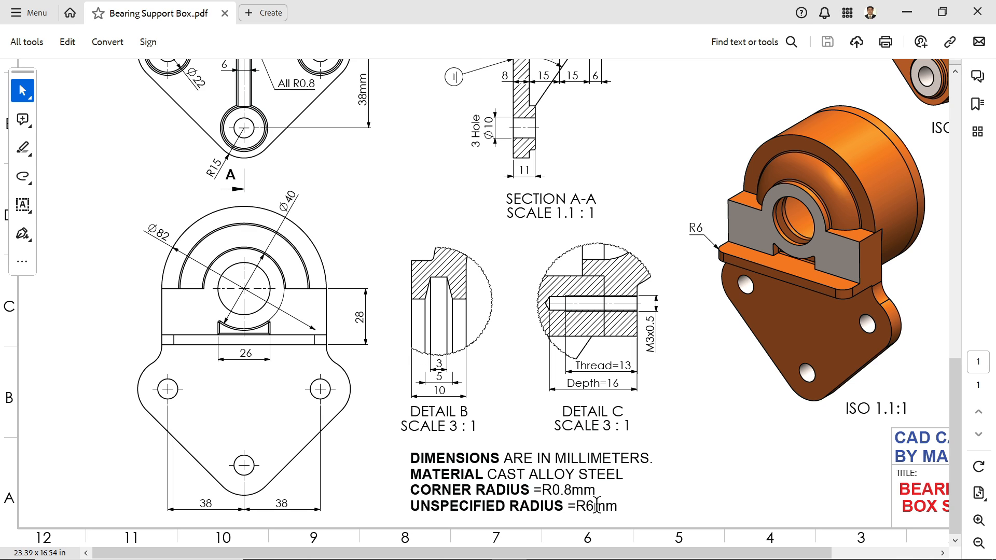
pyautogui.scroll(2, 604, 408)
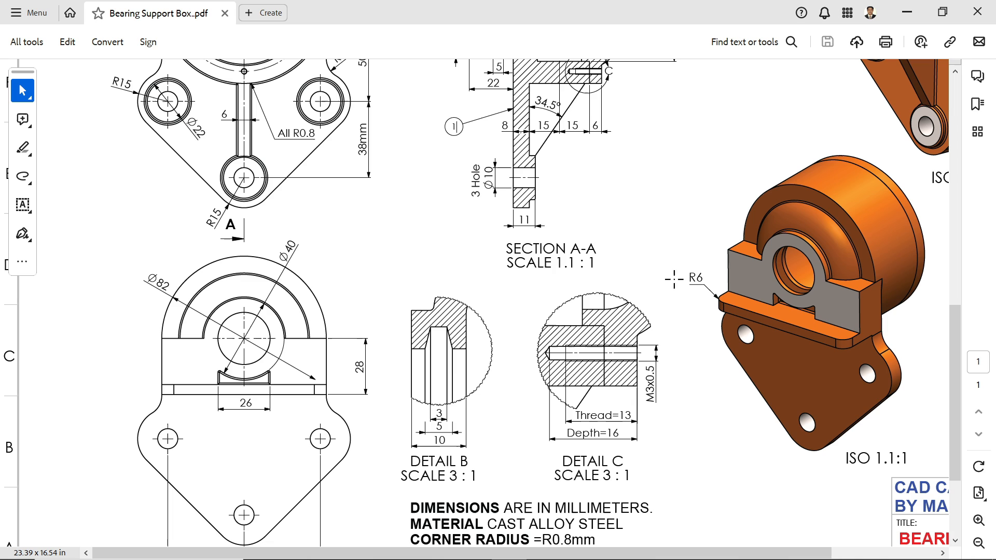
pyautogui.scroll(7, 501, 269)
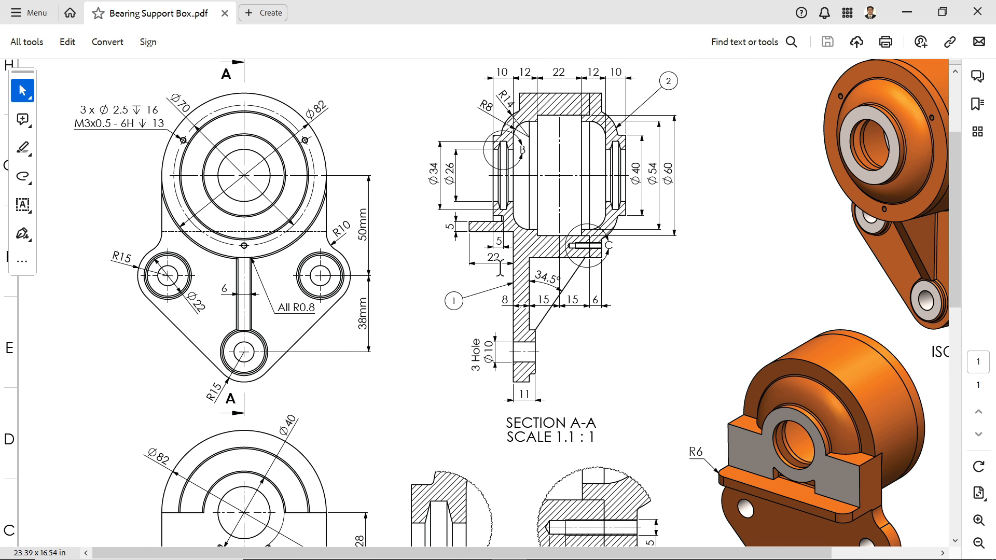
pyautogui.scroll(1, 499, 242)
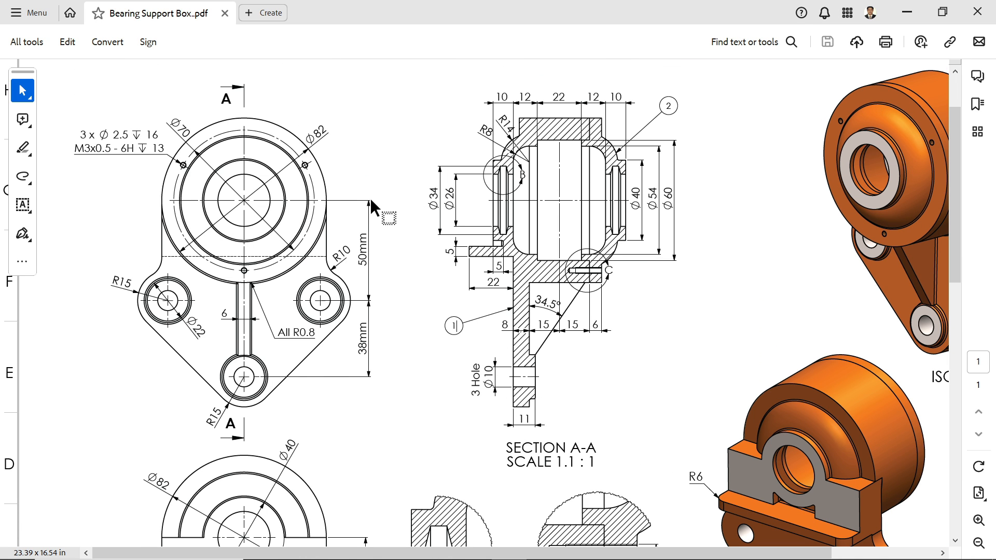
pyautogui.keyDown('ctrl'); pyautogui.scroll(3, 217, 134); pyautogui.keyUp('ctrl')
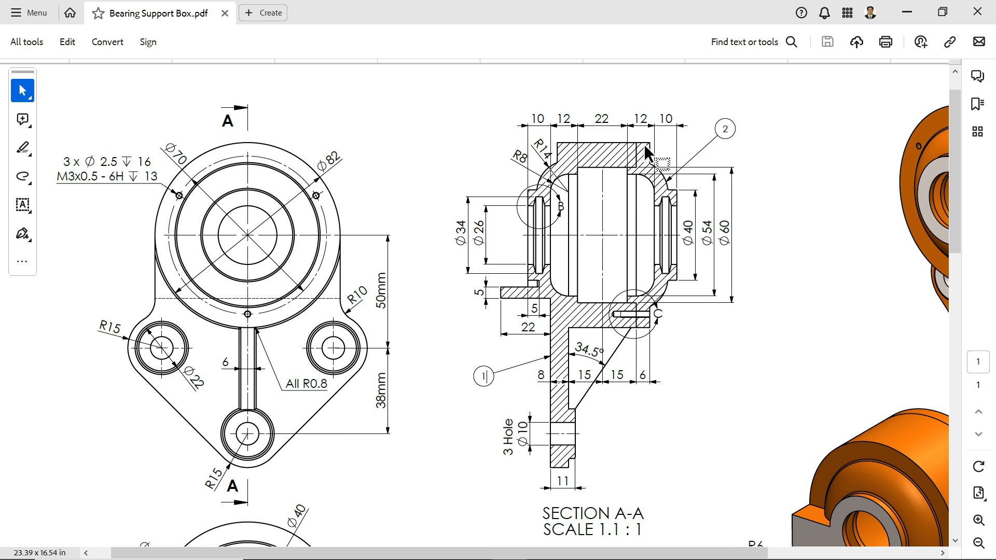
pyautogui.keyDown('ctrl'); pyautogui.scroll(1, 625, 144); pyautogui.keyUp('ctrl')
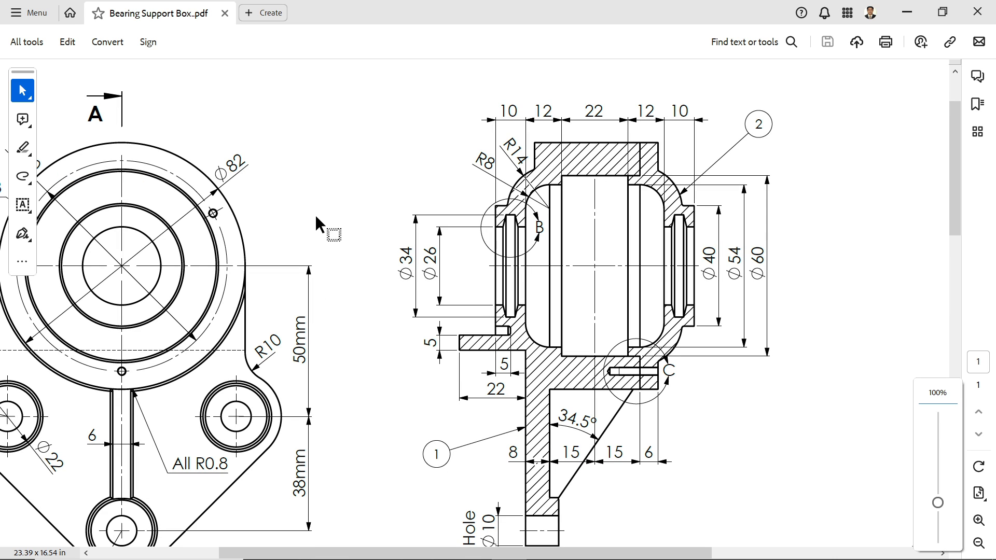
pyautogui.moveTo(453, 556); pyautogui.dragTo(390, 551)
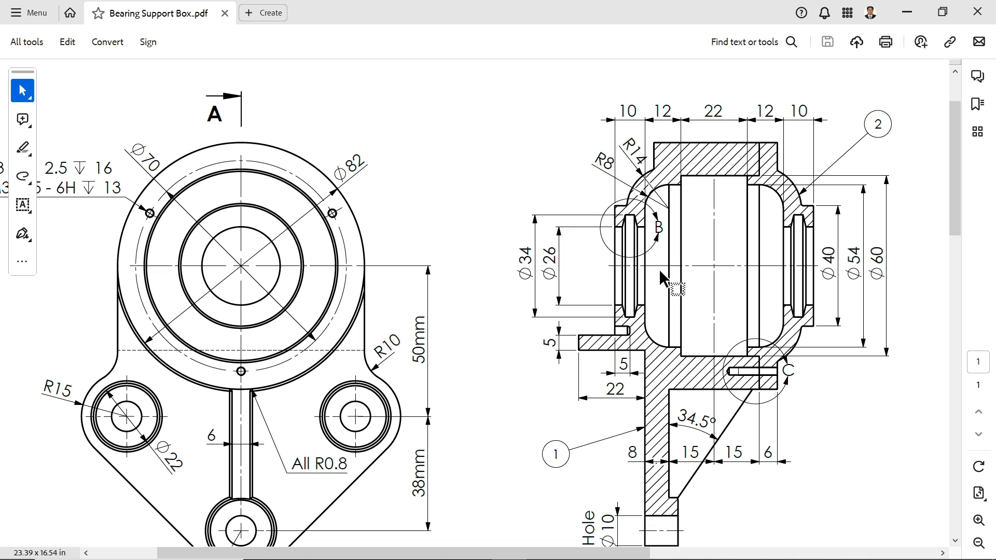
pyautogui.scroll(-3, 669, 237)
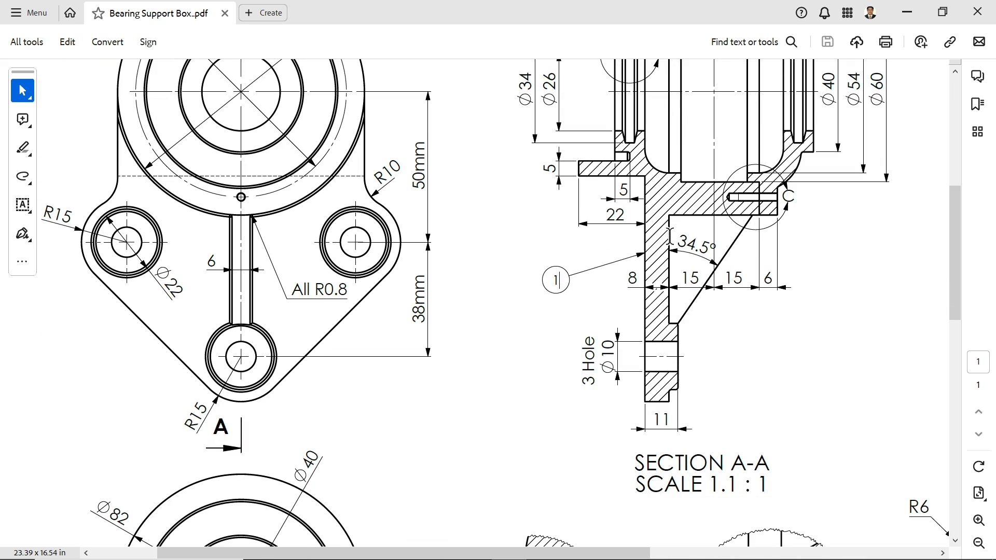
pyautogui.scroll(-6, 669, 237)
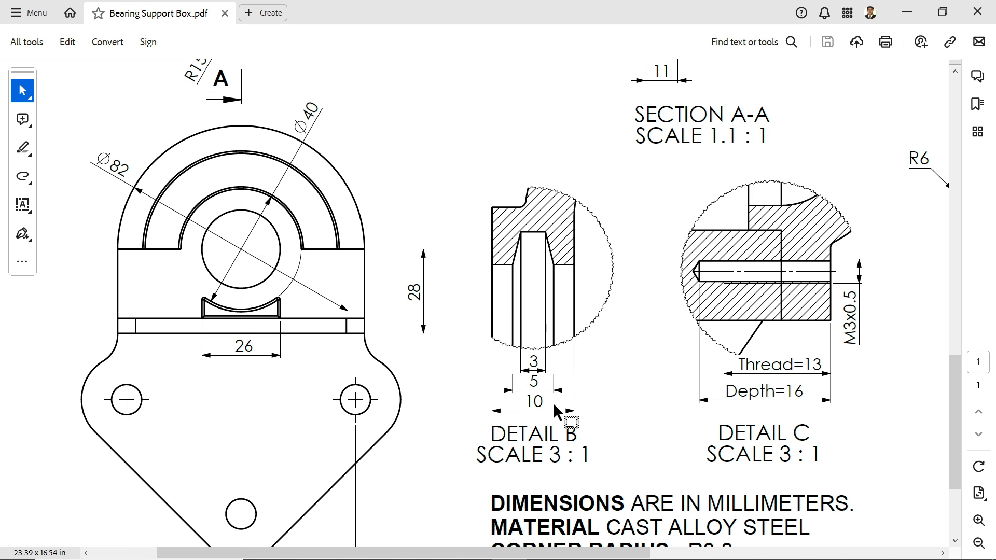
pyautogui.scroll(10, 589, 326)
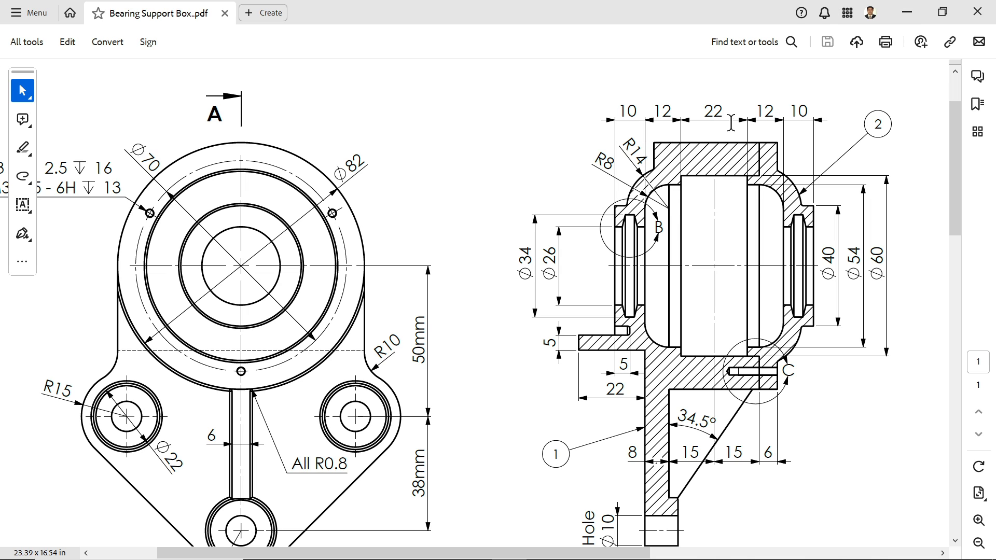
# Switch to SOLIDWORKS and start a sketch on the Front Plane
pyautogui.click(907, 10)
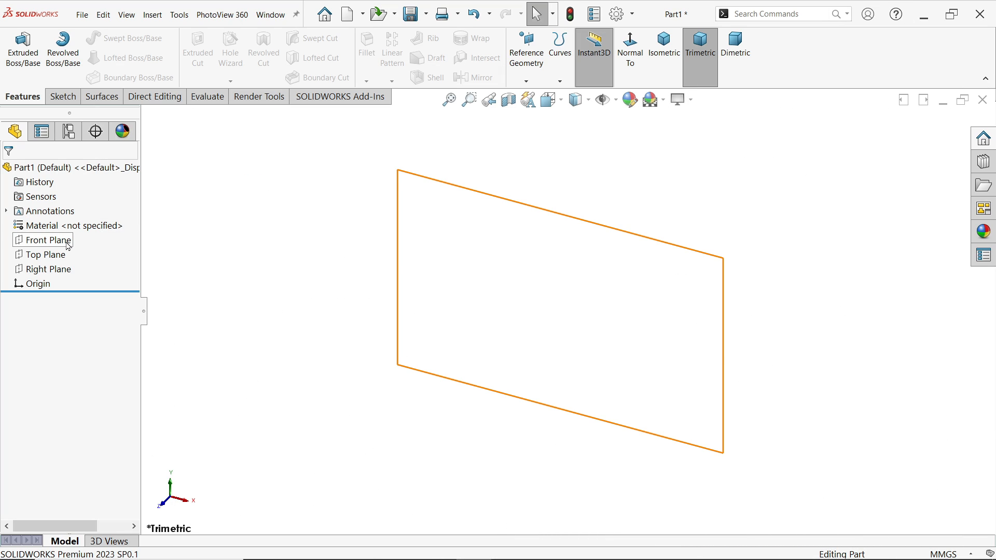
pyautogui.click(69, 243)
pyautogui.click(76, 228)
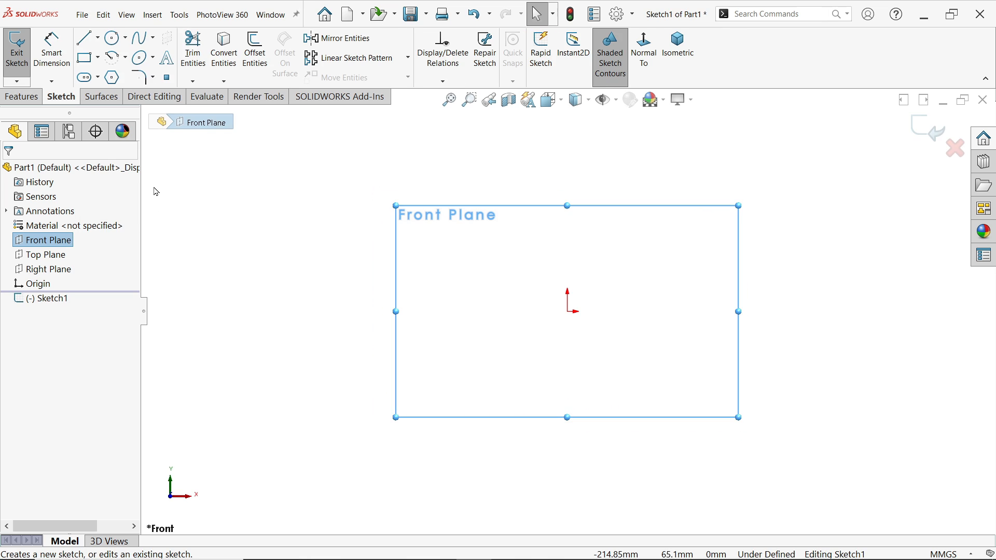
# Draw connected lines about 70 mm down, 75 mm across to the origin, 20 mm up and 9 mm back inward
pyautogui.click(86, 39)
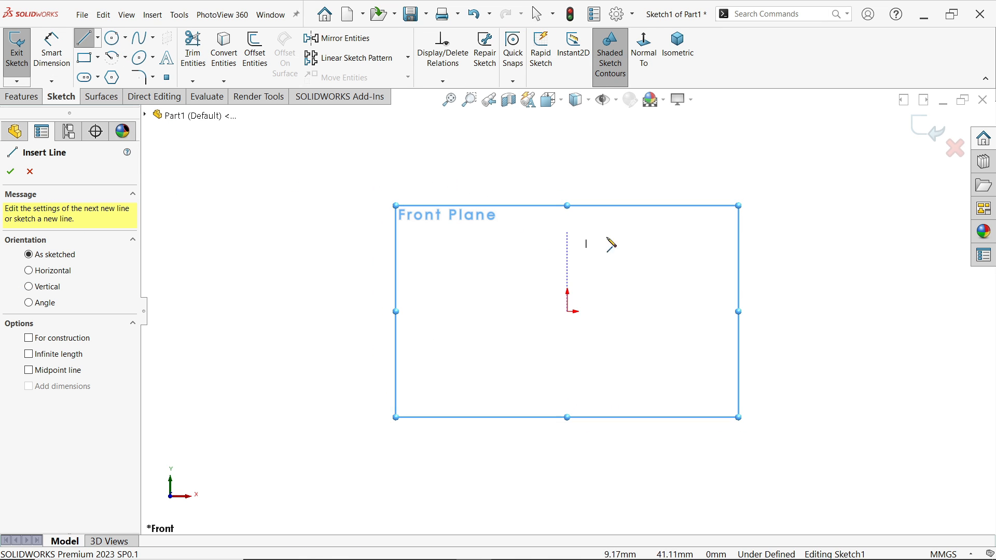
pyautogui.click(713, 179)
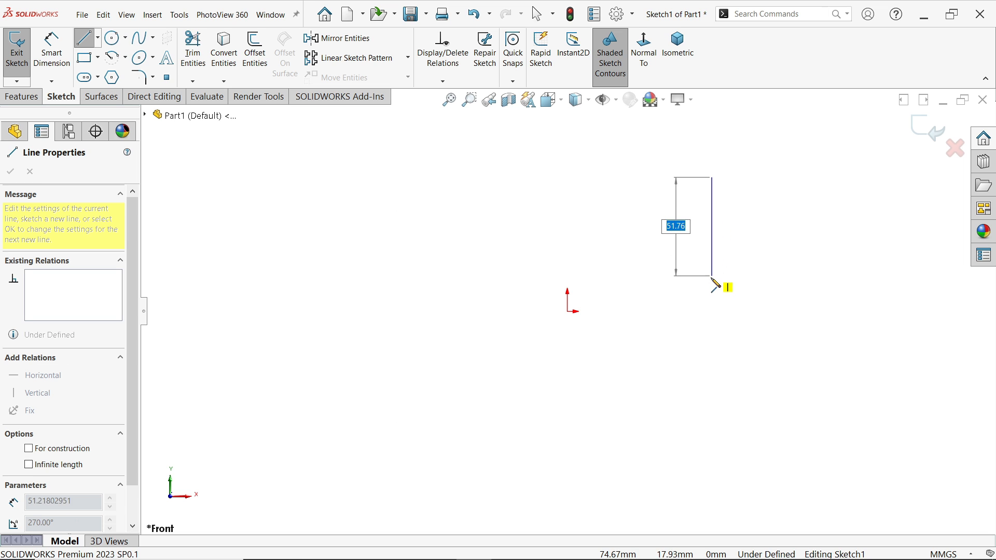
pyautogui.click(712, 311)
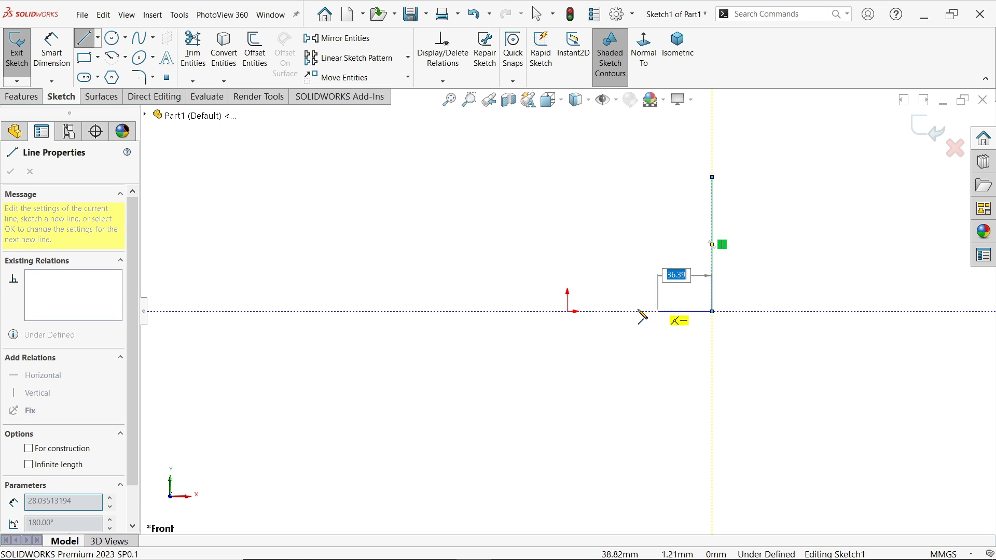
pyautogui.click(567, 311)
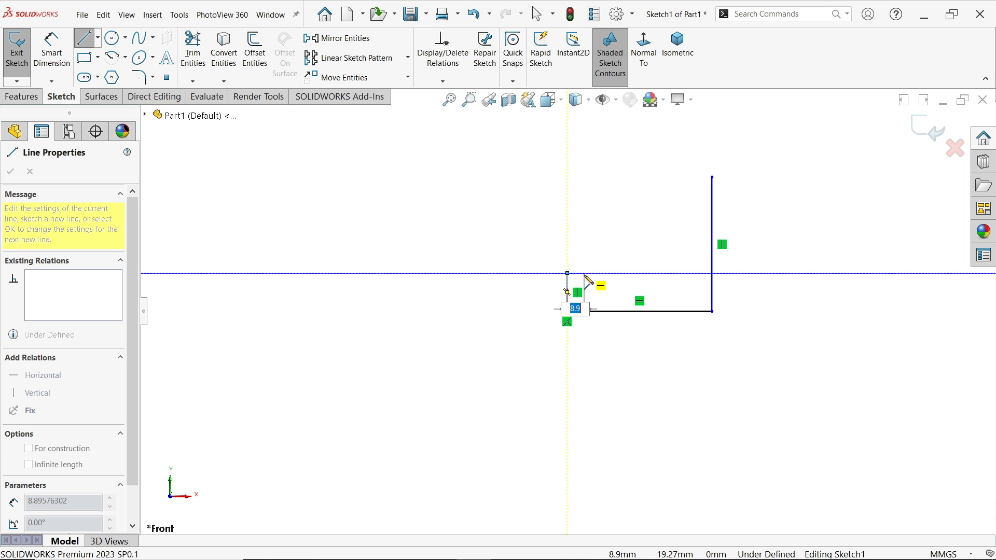
pyautogui.click(568, 273)
pyautogui.scroll(-5, 588, 274)
pyautogui.scroll(-1, 589, 281)
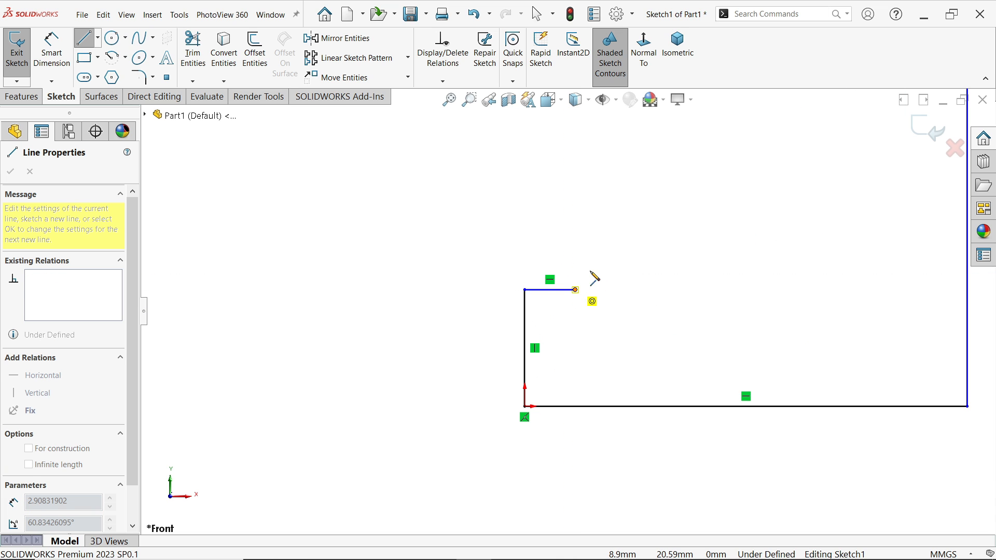
# Close the profile with an arc of about 25 mm radius, a vertical line about 26 mm long and a horizontal line about 51 mm long
pyautogui.scroll(1, 648, 208)
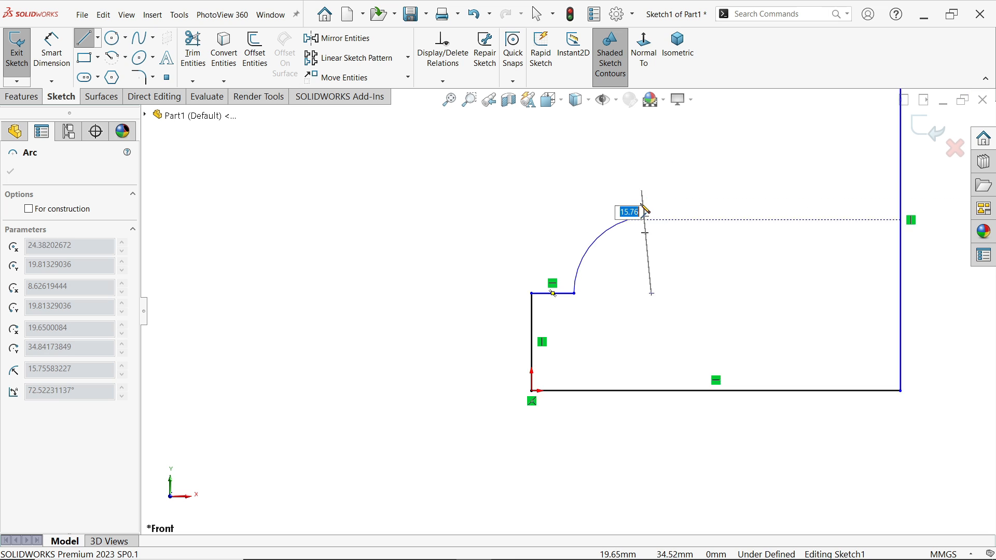
pyautogui.scroll(1, 645, 209)
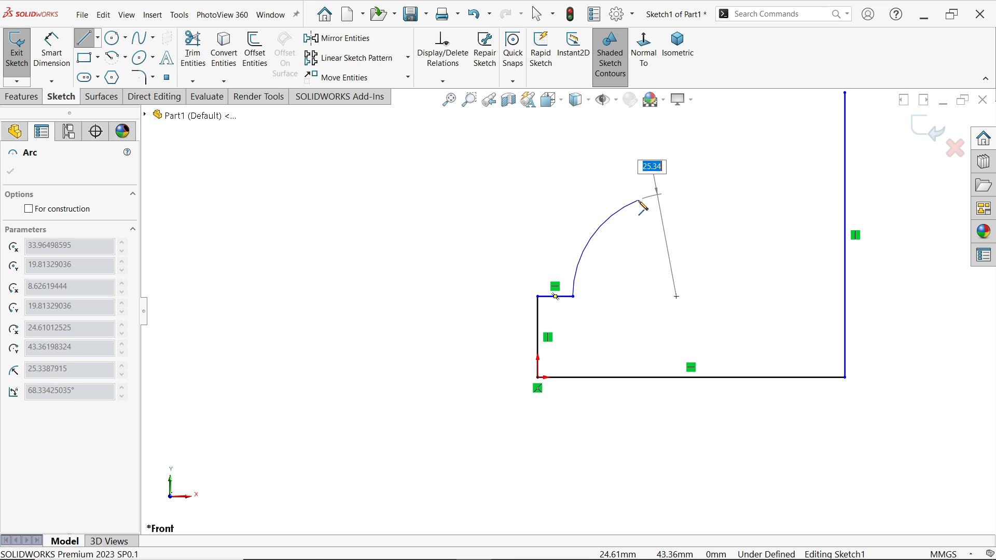
pyautogui.click(641, 203)
pyautogui.scroll(1, 641, 182)
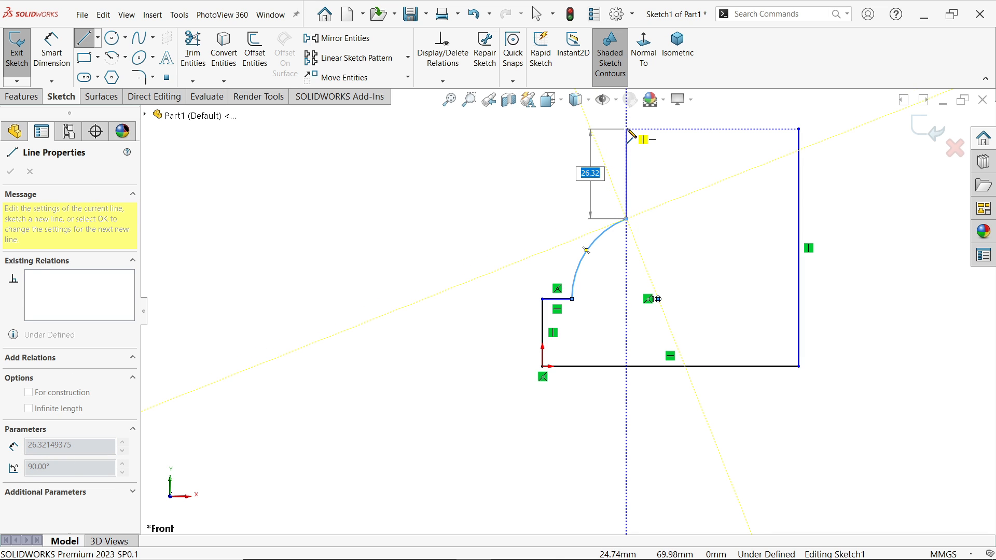
pyautogui.click(627, 130)
pyautogui.click(799, 130)
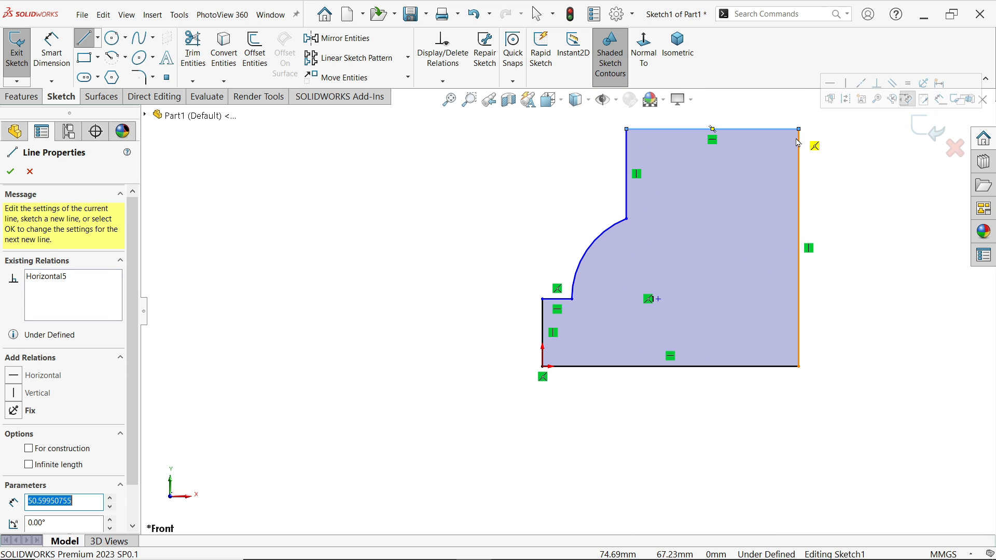
pyautogui.press('Escape')
# Delete the coincident relation between the arc's centre point and the short horizontal line
pyautogui.scroll(-2, 648, 249)
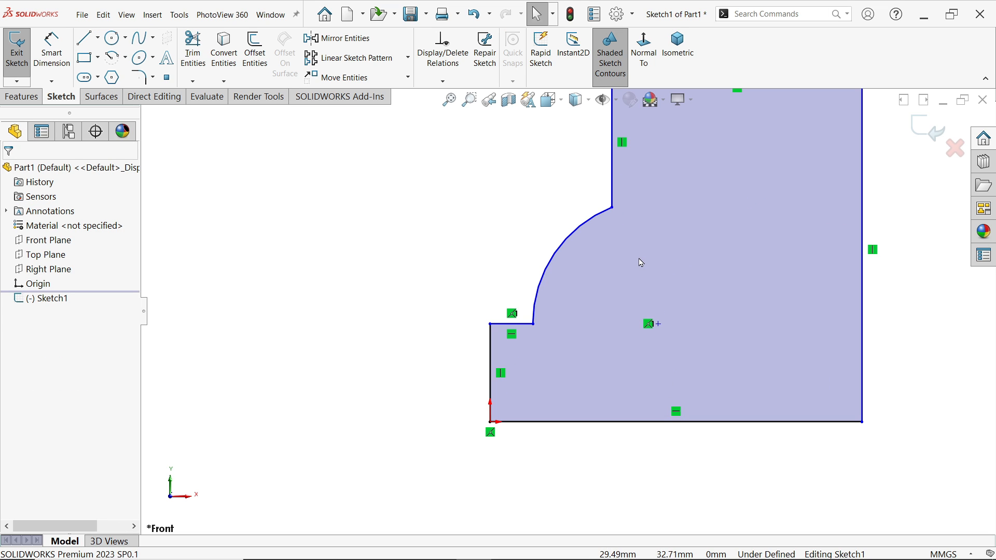
pyautogui.click(648, 326)
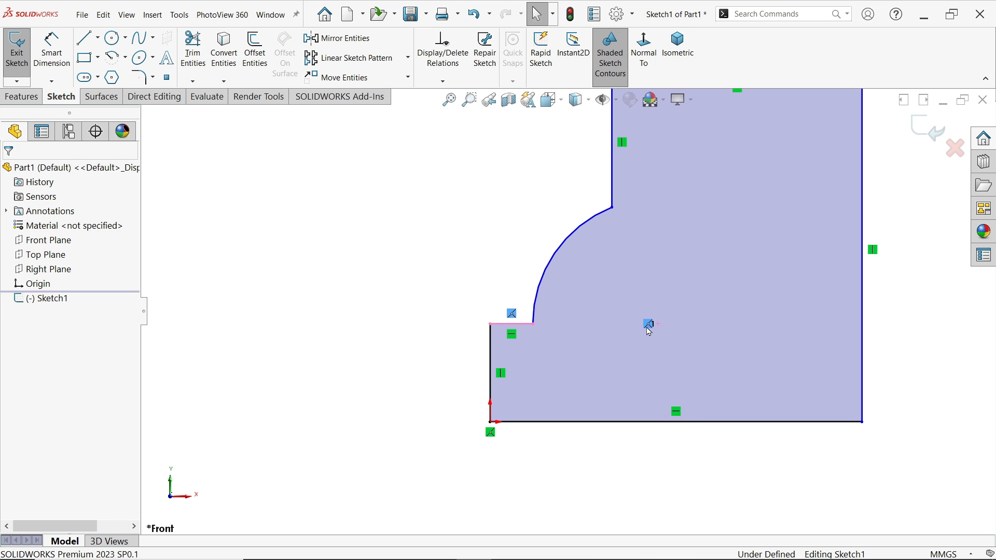
pyautogui.press('Delete')
# Reshape the shoulder arc by moving its upper endpoint, its centre and its lower endpoint, placing the lower endpoint at about X 13.4, Y 35.2 mm
pyautogui.scroll(2, 622, 252)
pyautogui.keyDown('ctrl'); pyautogui.moveTo(623, 248); pyautogui.dragTo(612, 268, button='middle'); pyautogui.keyUp('ctrl')
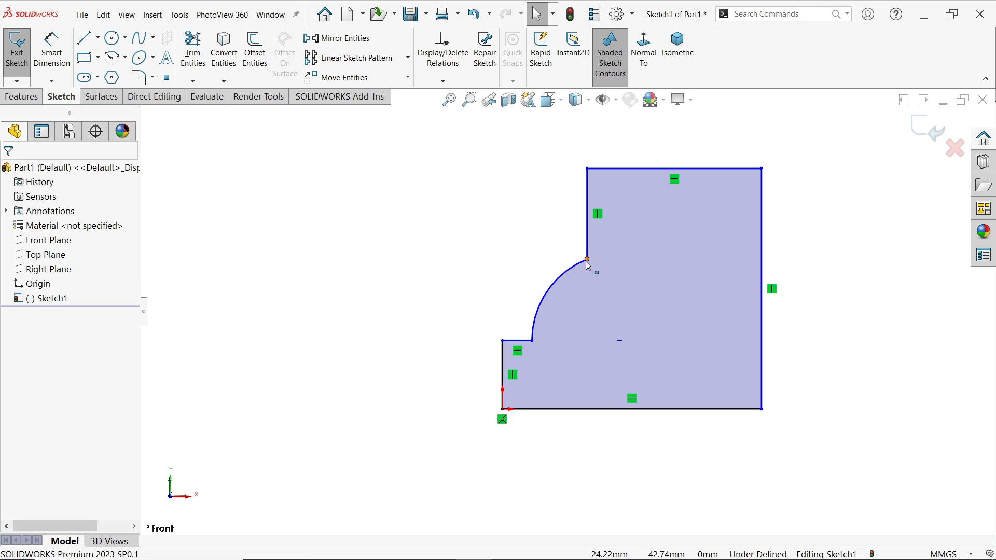
pyautogui.moveTo(588, 260); pyautogui.dragTo(589, 223)
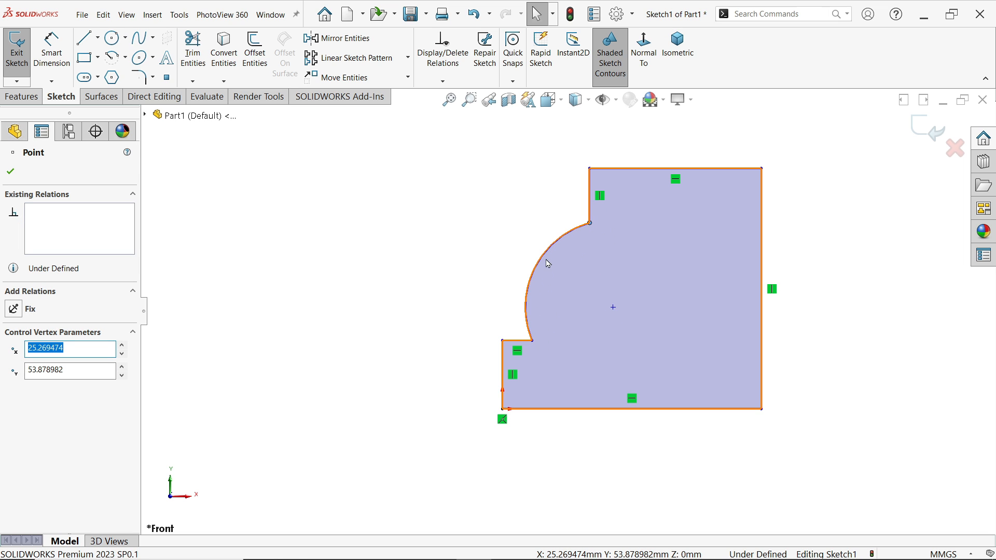
pyautogui.moveTo(614, 308)
pyautogui.mouseDown()
pyautogui.moveTo(632, 334)
pyautogui.moveTo(624, 317)
pyautogui.mouseUp()
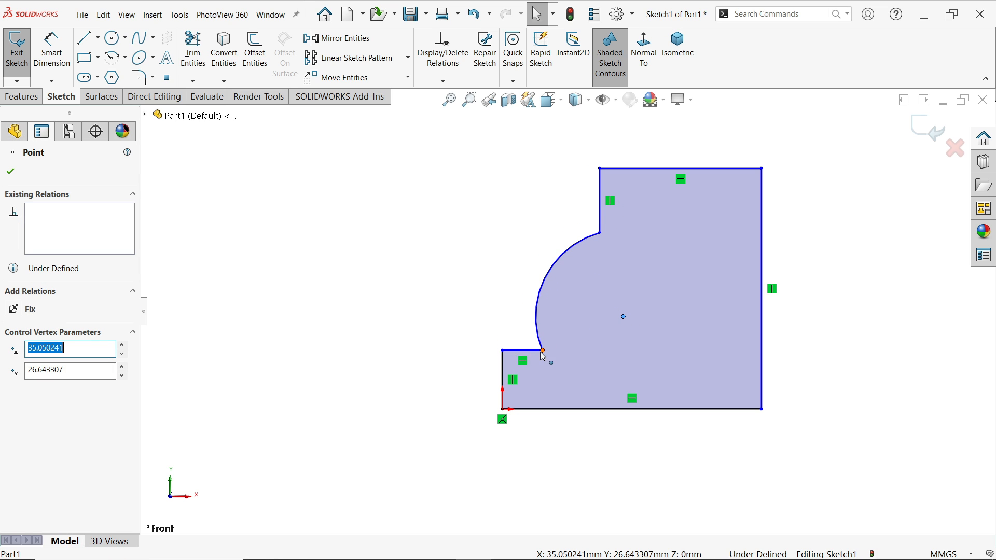
pyautogui.moveTo(544, 354); pyautogui.dragTo(549, 288)
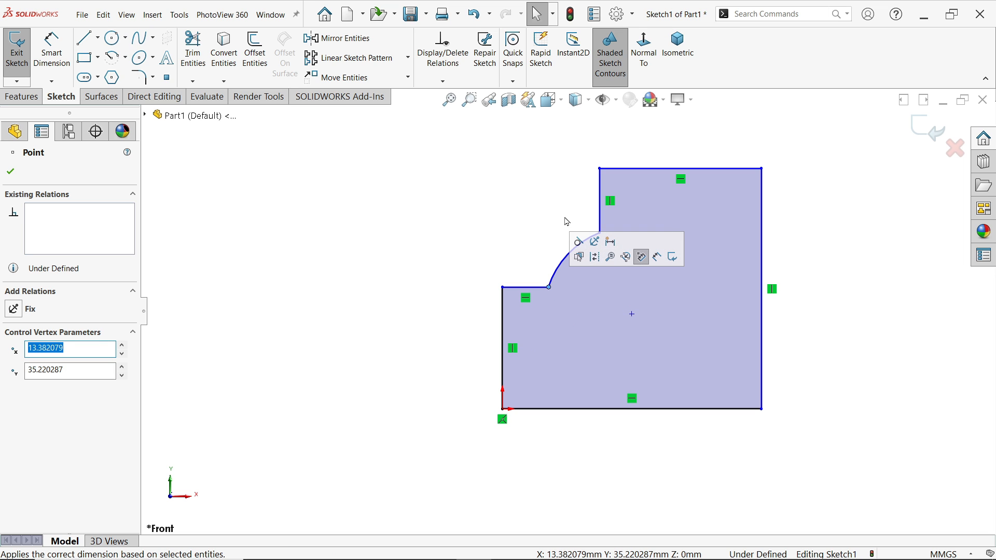
# Convert the profile's bottom horizontal line to construction geometry
pyautogui.click(498, 188)
pyautogui.click(591, 409)
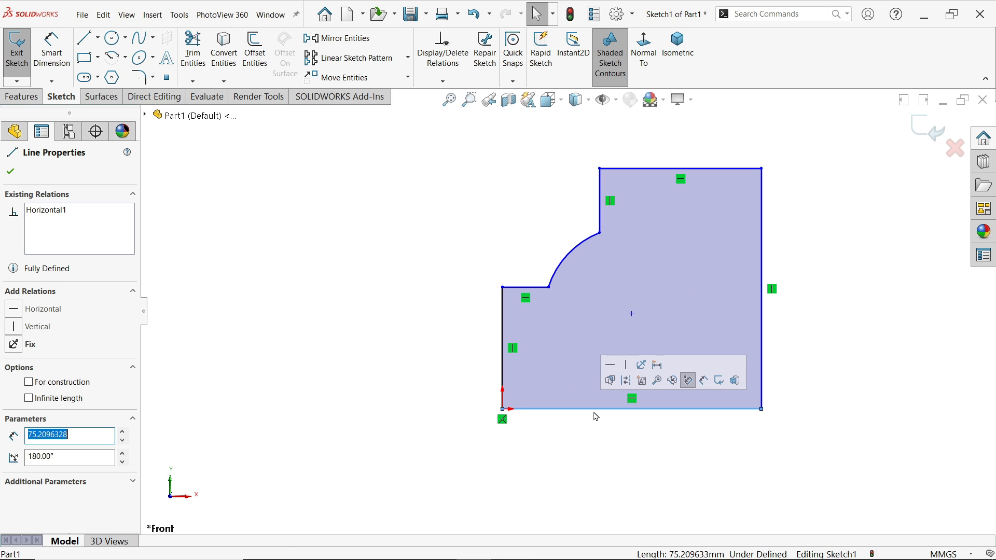
pyautogui.click(627, 381)
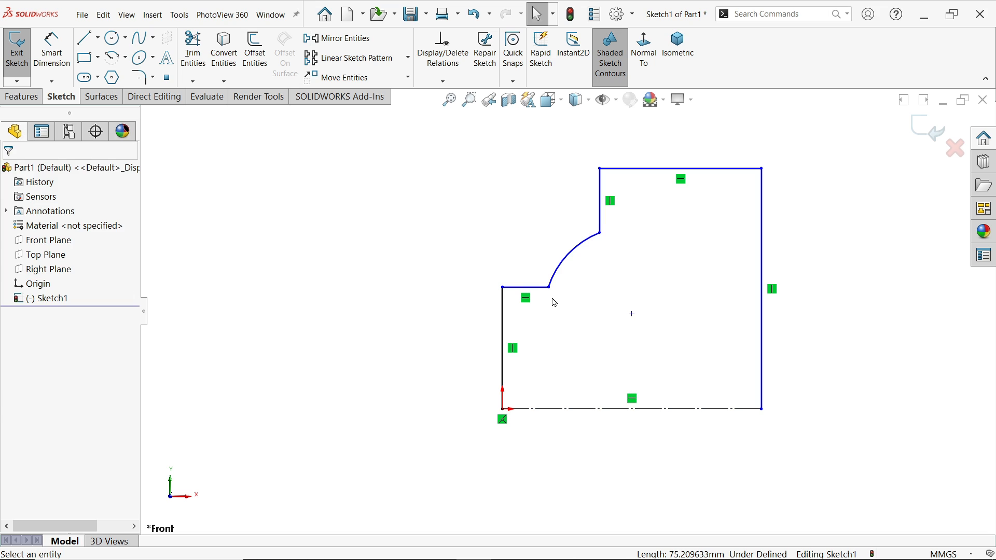
# Dimension the profile's top line to the construction line as a doubled (diameter) distance of 82 mm
pyautogui.scroll(2, 564, 309)
pyautogui.scroll(-1, 647, 337)
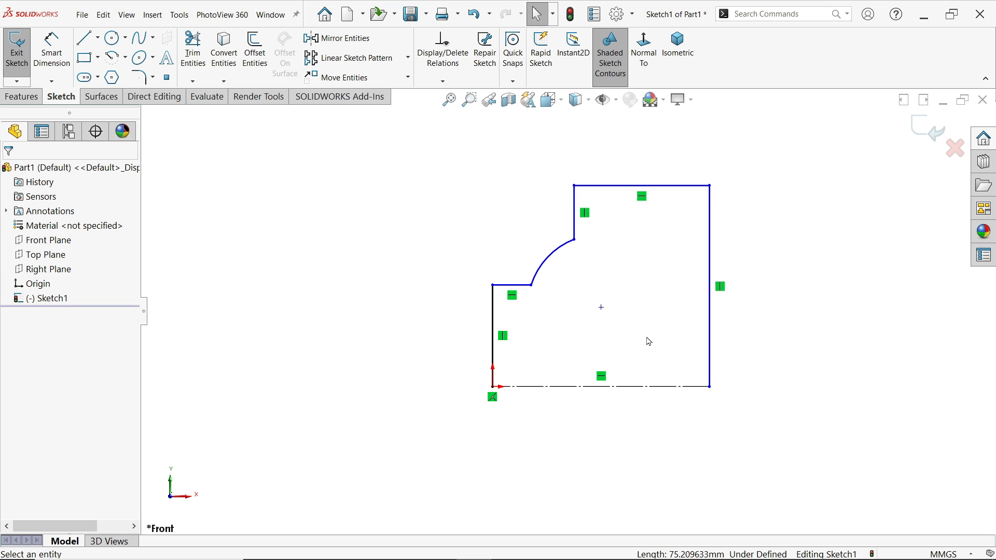
pyautogui.click(51, 52)
pyautogui.click(693, 185)
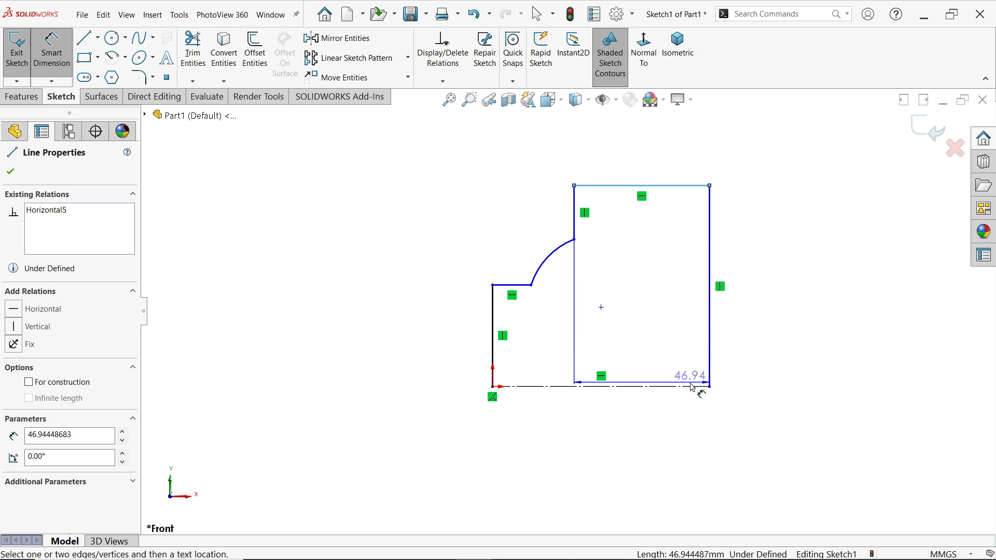
pyautogui.click(696, 387)
pyautogui.click(766, 431)
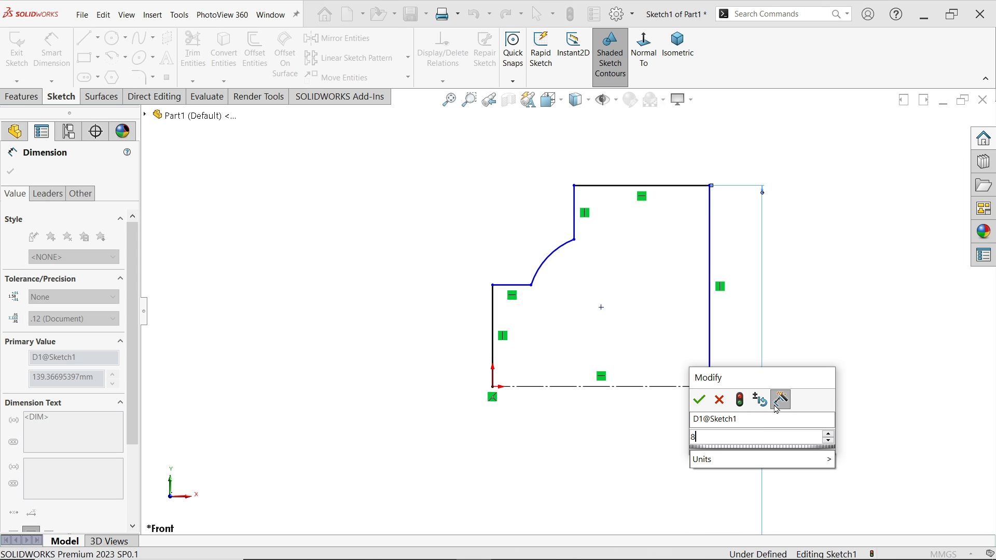
pyautogui.write('82')
pyautogui.click(700, 401)
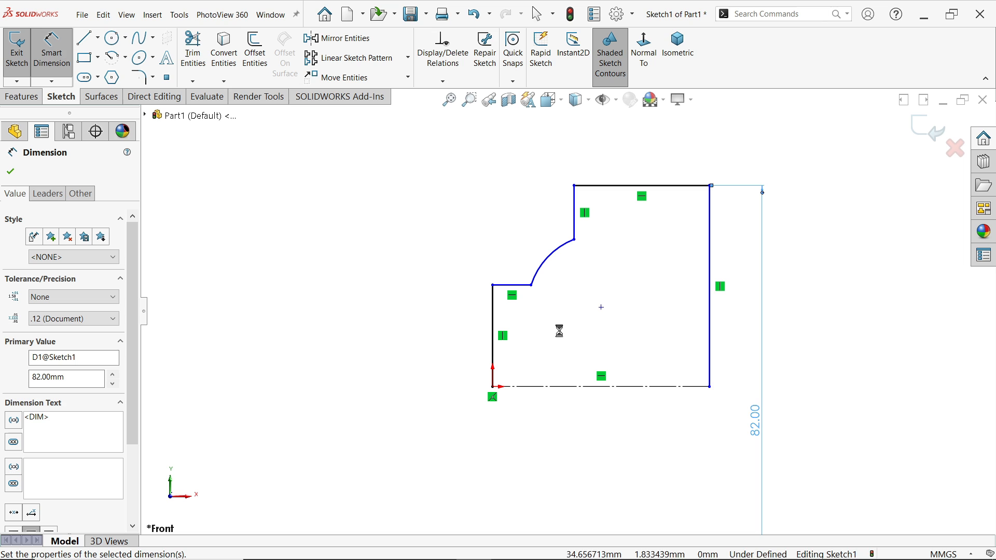
# Dimension the short horizontal shoulder line to the construction line as a doubled (diameter) distance of 40 mm
pyautogui.click(512, 285)
pyautogui.click(441, 368)
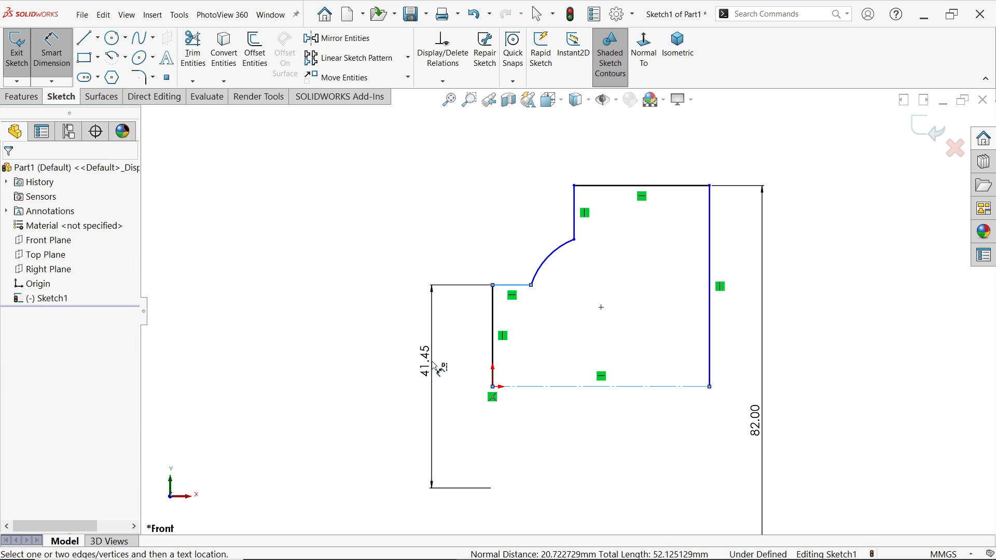
pyautogui.write('40')
pyautogui.click(369, 343)
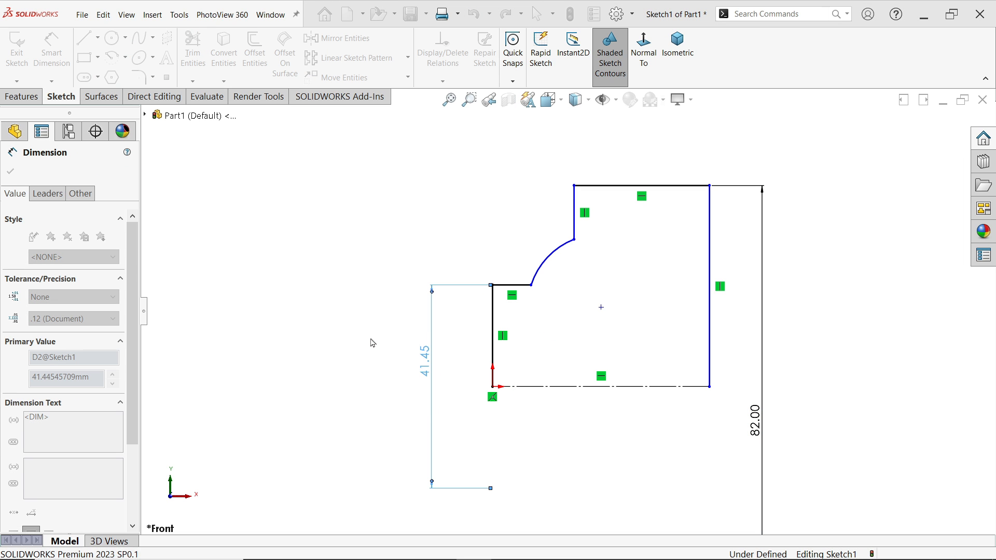
# Dimension the shoulder arc with a radius of 14 mm
pyautogui.scroll(-2, 563, 268)
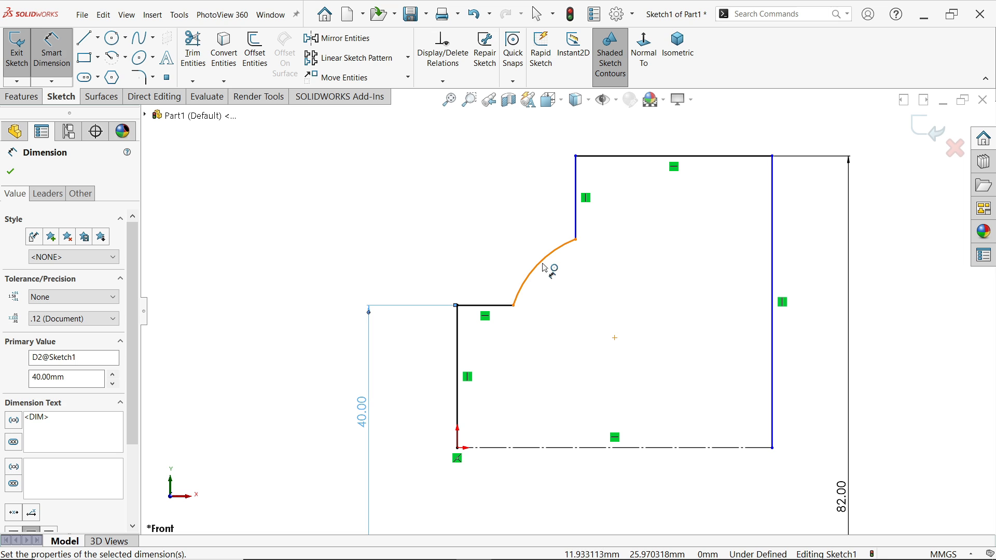
pyautogui.click(542, 260)
pyautogui.click(519, 234)
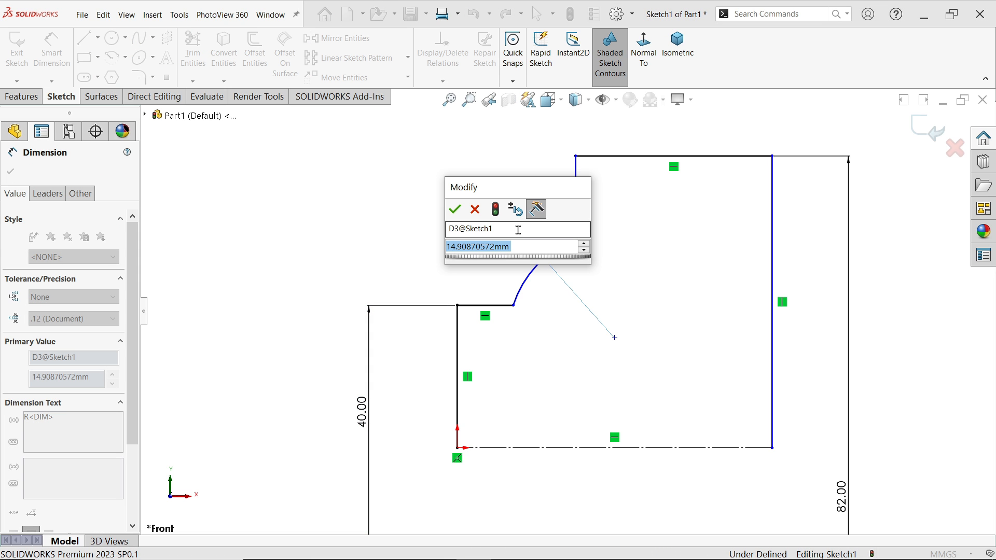
pyautogui.write('14')
pyautogui.click(455, 206)
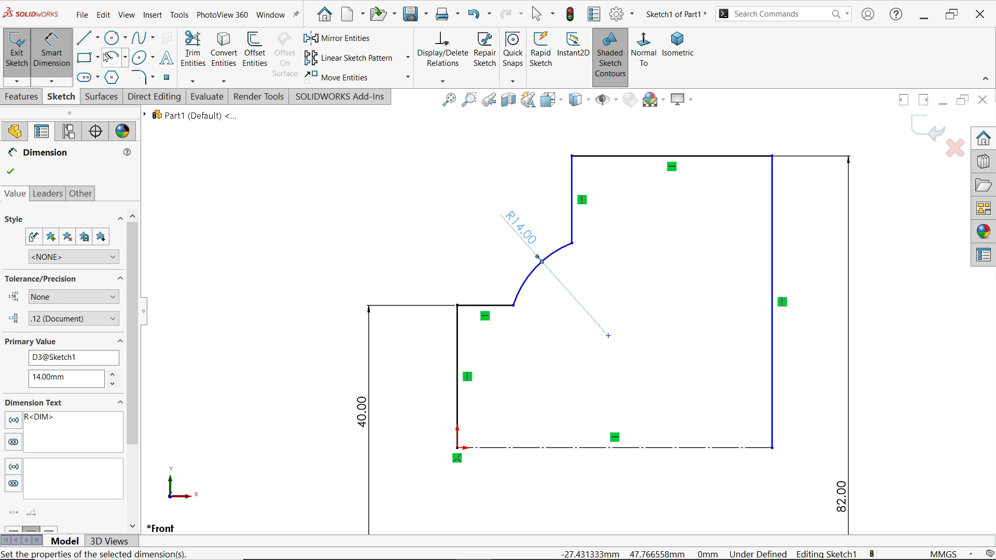
# Draw connected lines from the left vertical edge at about Y 13.2 mm: a horizontal, a trapezoidal groove outline, and a horizontal about 3.4 mm long
pyautogui.click(84, 38)
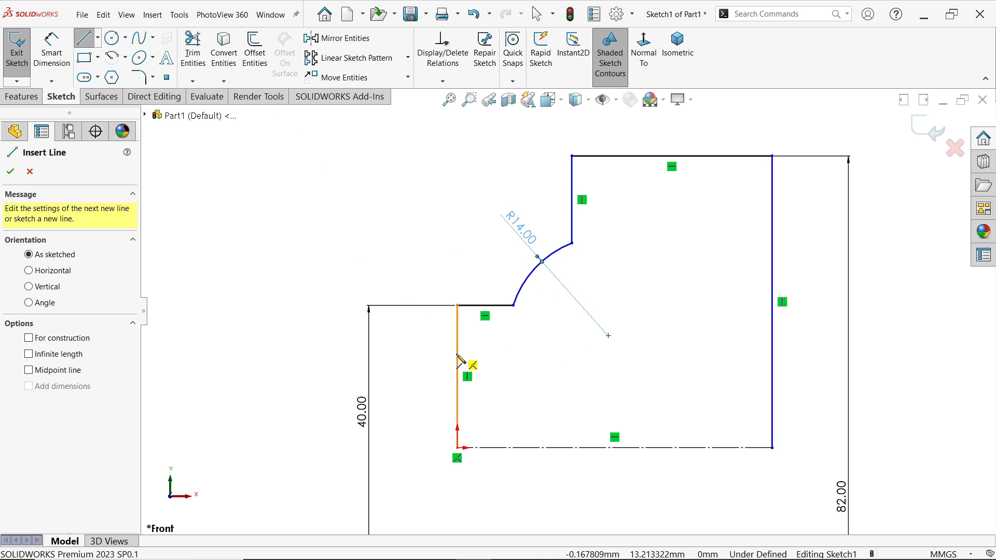
pyautogui.click(459, 354)
pyautogui.scroll(2, 467, 362)
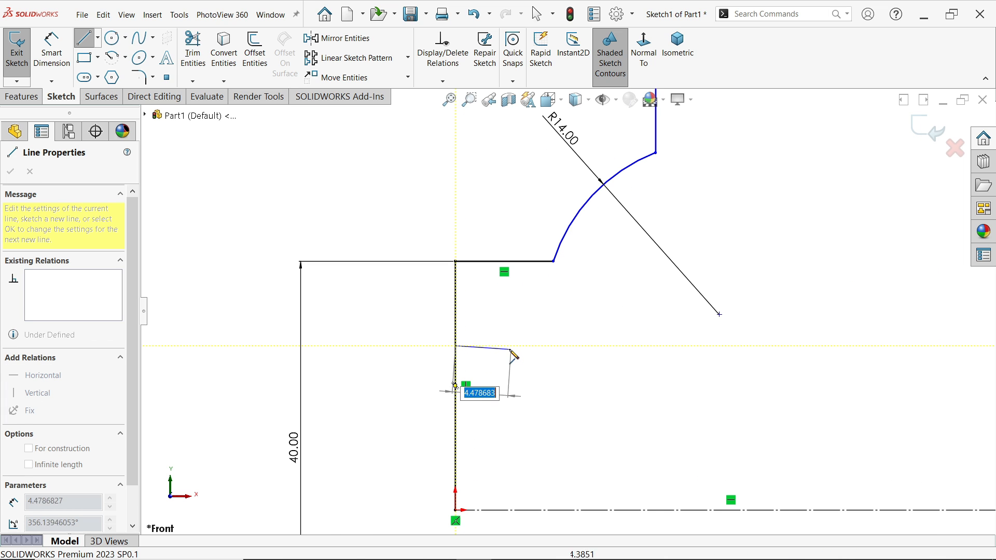
pyautogui.scroll(1, 498, 363)
pyautogui.click(504, 349)
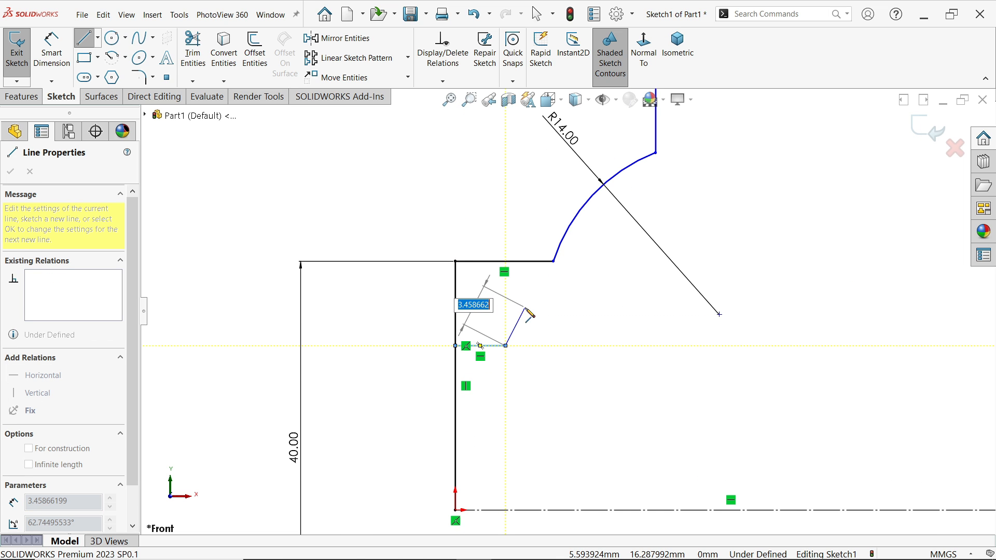
pyautogui.click(525, 308)
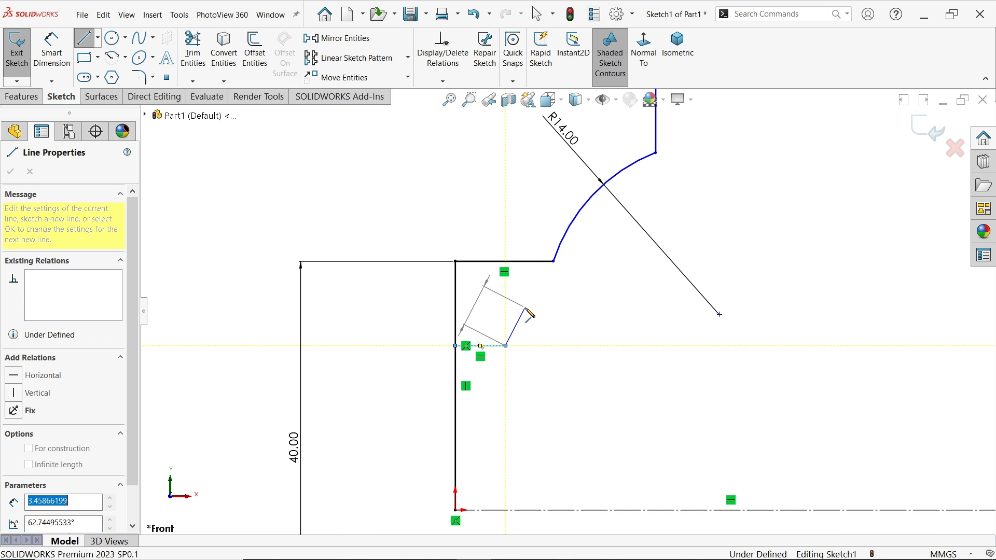
pyautogui.click(559, 308)
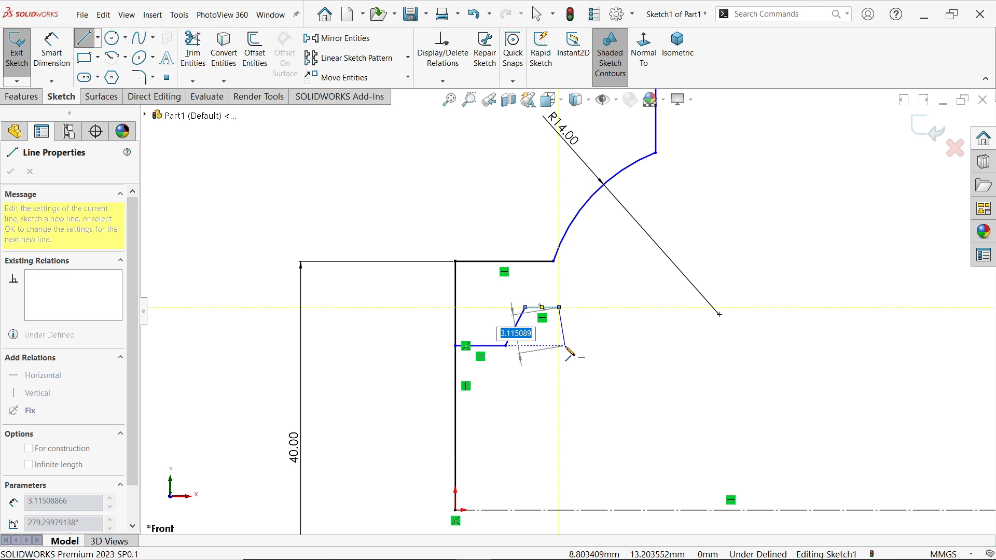
pyautogui.click(565, 346)
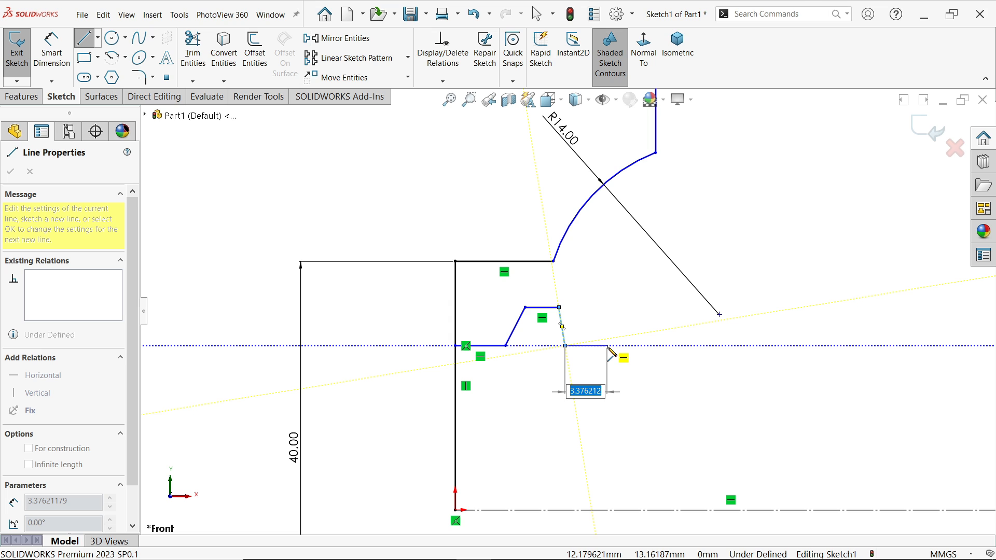
pyautogui.doubleClick(608, 346)
pyautogui.click(608, 345)
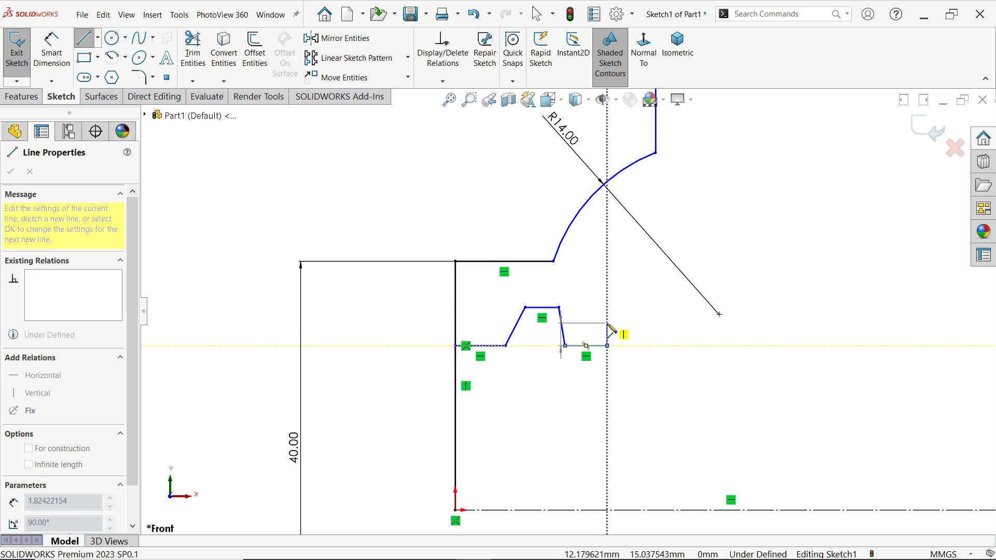
# Continue the chain with a 1.8 mm vertical, a tangent arc of about 8.4 mm radius, and a stepped line ending on the right vertical edge
pyautogui.click(608, 323)
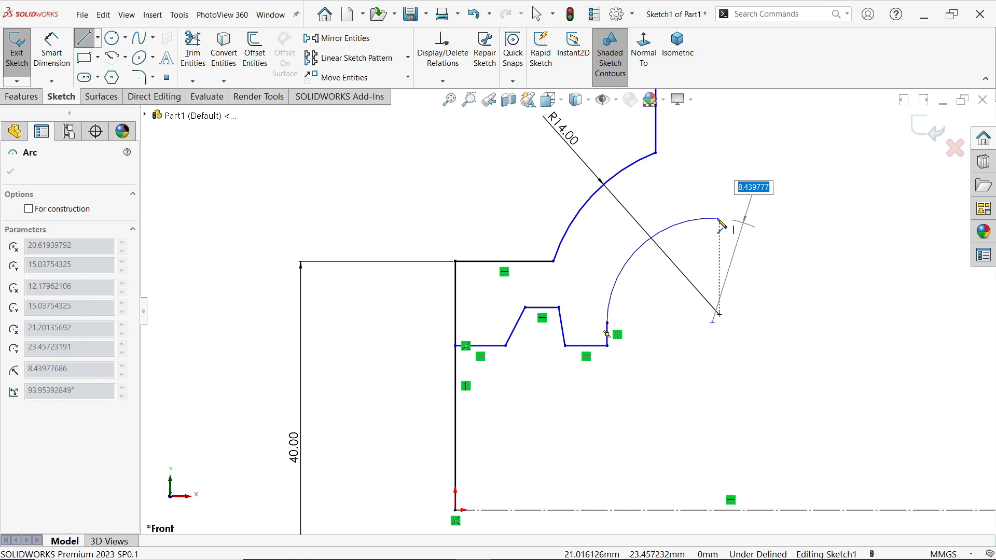
pyautogui.click(720, 222)
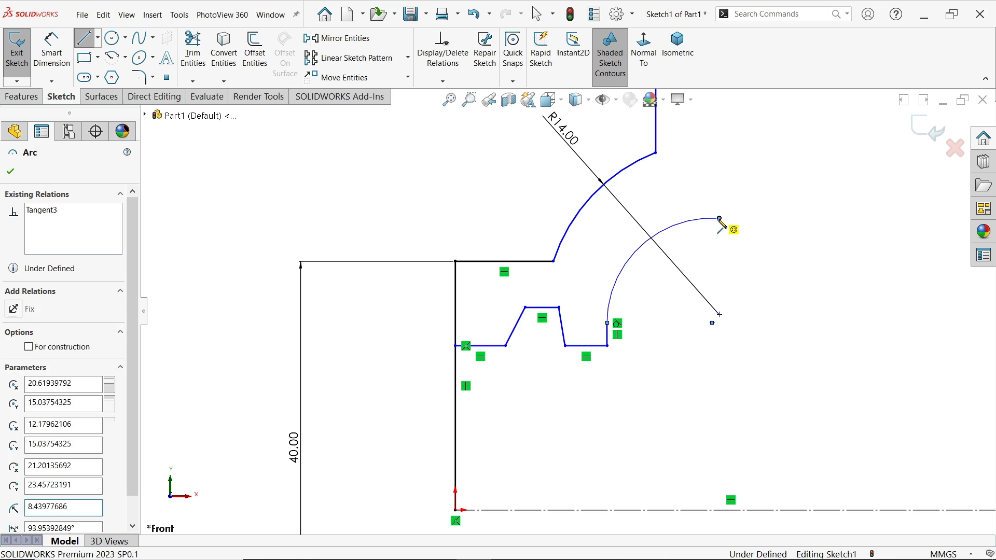
pyautogui.click(749, 219)
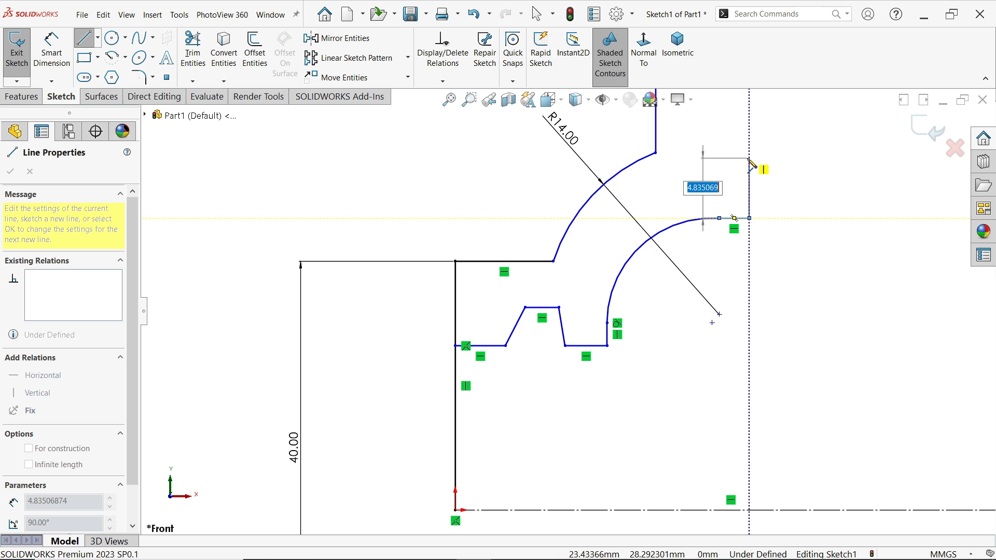
pyautogui.scroll(2, 789, 161)
pyautogui.click(672, 222)
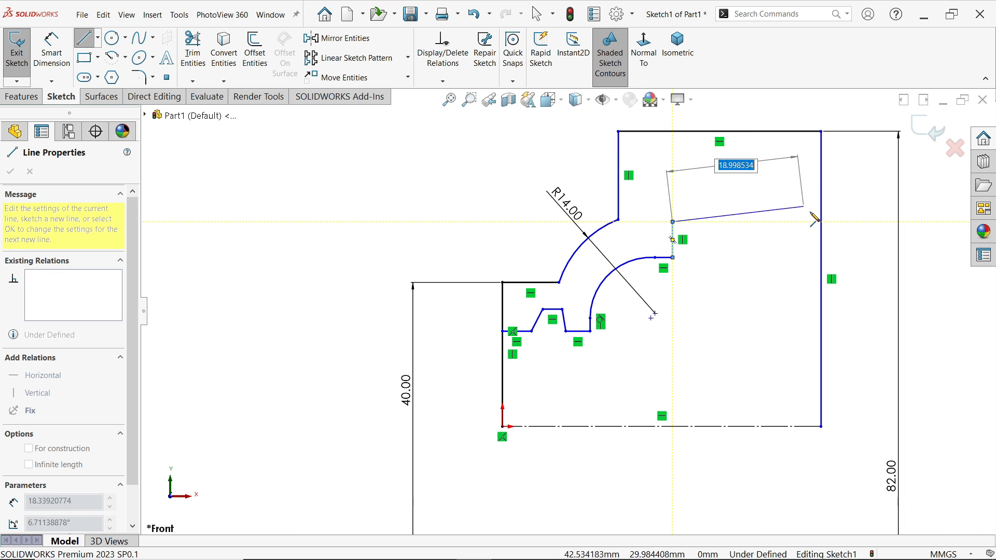
pyautogui.click(821, 222)
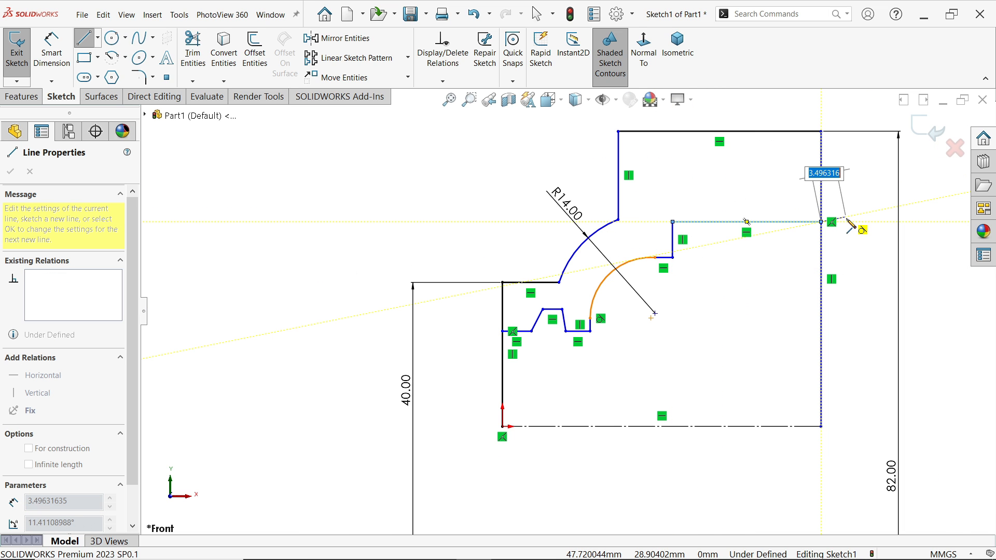
pyautogui.press('Escape')
pyautogui.press('Escape')
# Make the inner arc's centre point coincident with the centre of the R14 arc
pyautogui.scroll(-3, 695, 229)
pyautogui.scroll(-1, 590, 338)
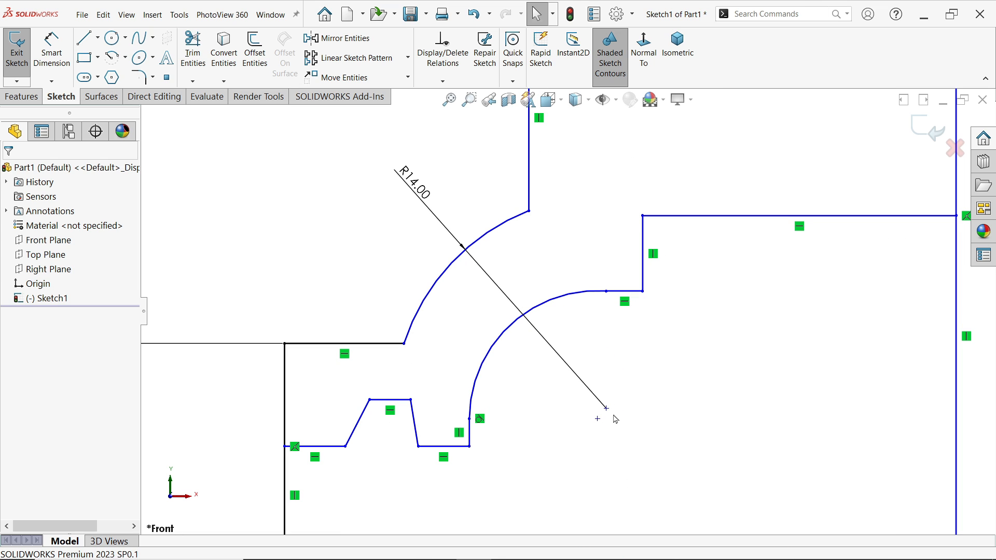
pyautogui.click(606, 409)
pyautogui.keyDown('ctrl'); pyautogui.click(597, 419); pyautogui.keyUp('ctrl')
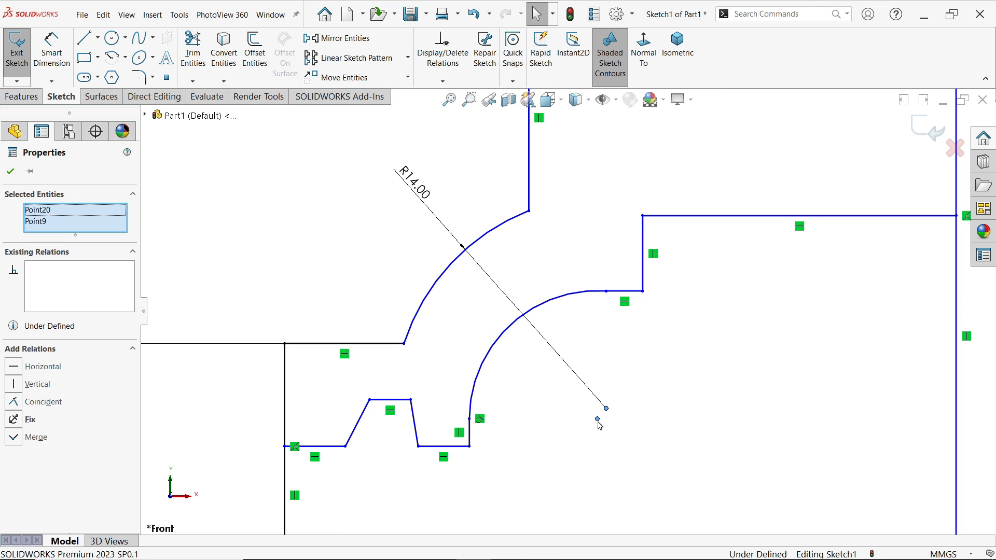
pyautogui.click(659, 375)
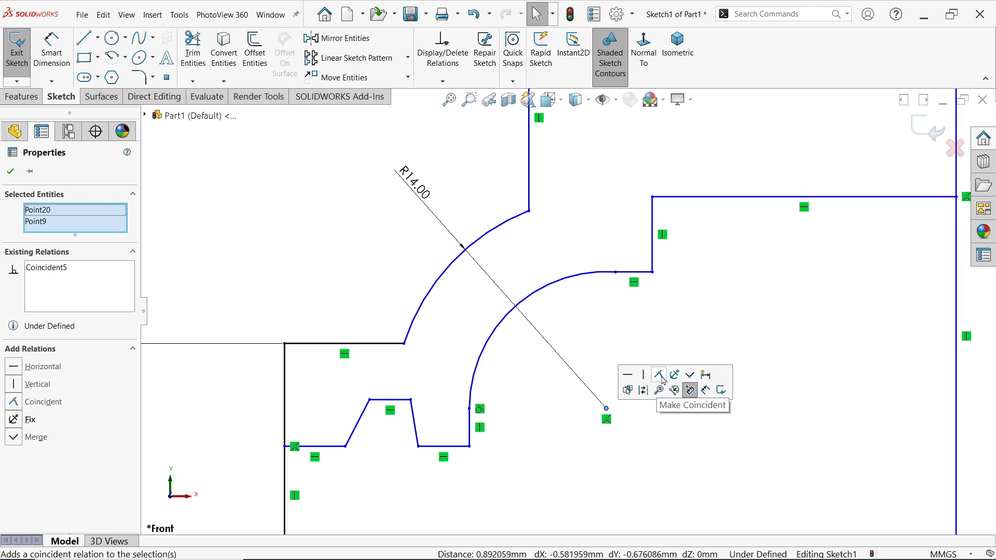
# Make the two horizontal lines on either side of the trapezoidal groove equal and collinear
pyautogui.scroll(2, 575, 377)
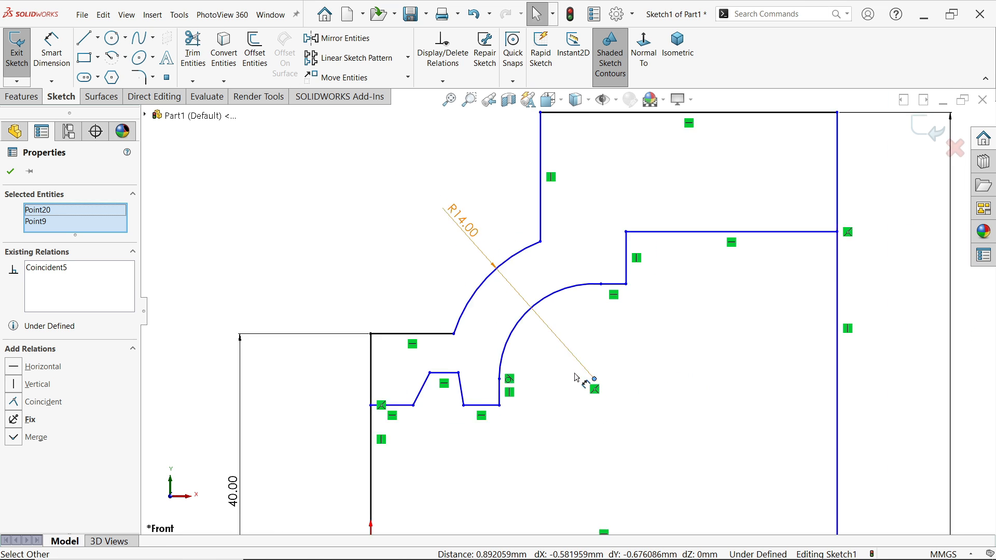
pyautogui.scroll(-4, 574, 377)
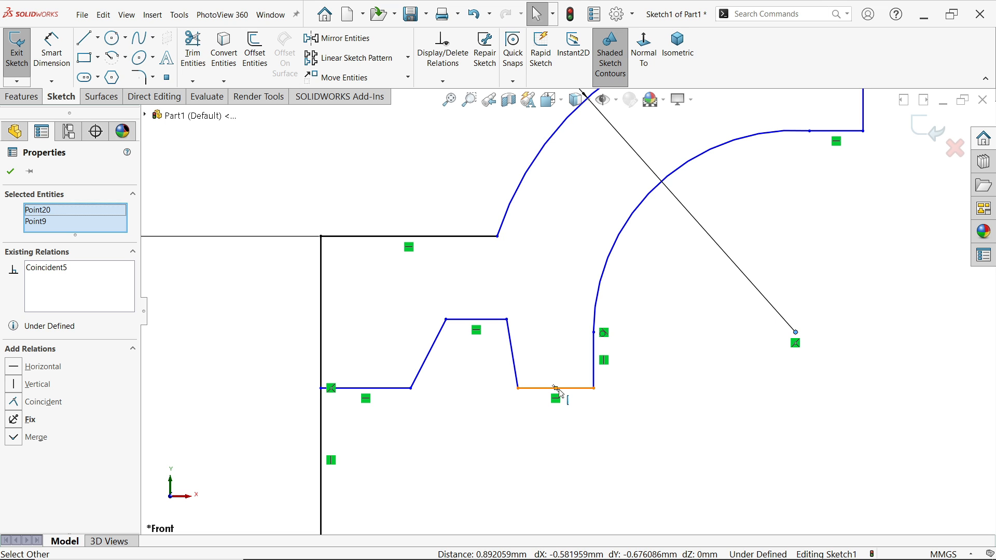
pyautogui.click(568, 393)
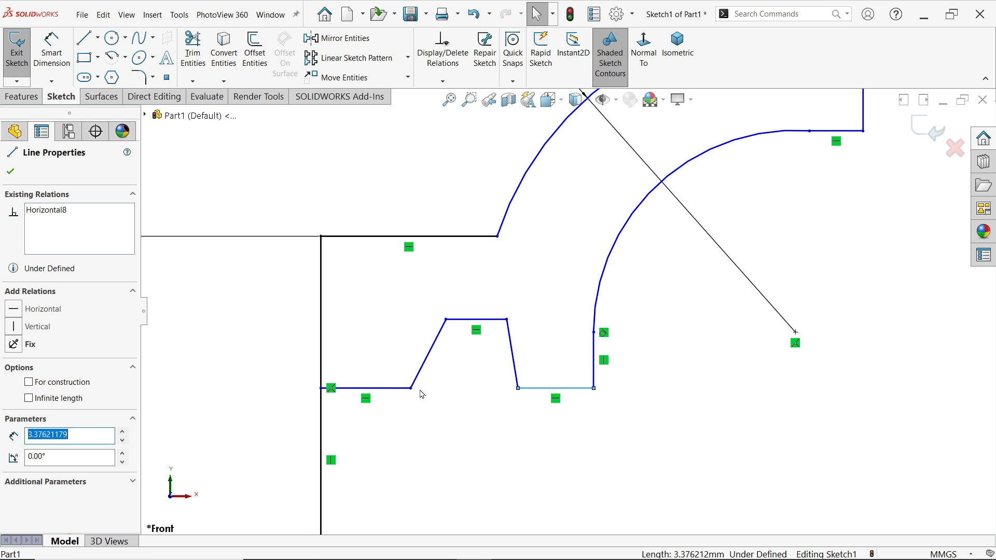
pyautogui.keyDown('ctrl'); pyautogui.click(392, 389); pyautogui.keyUp('ctrl')
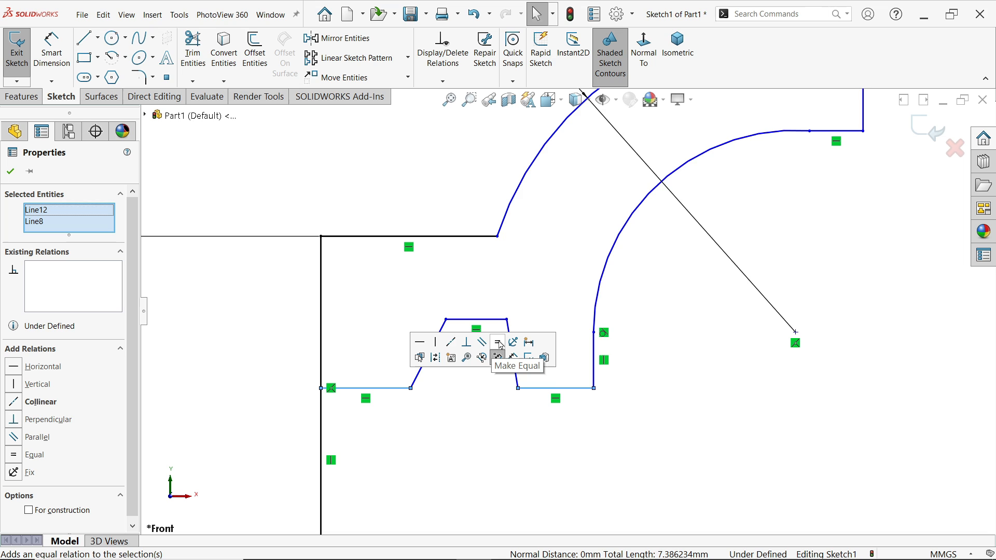
pyautogui.click(497, 342)
pyautogui.click(451, 343)
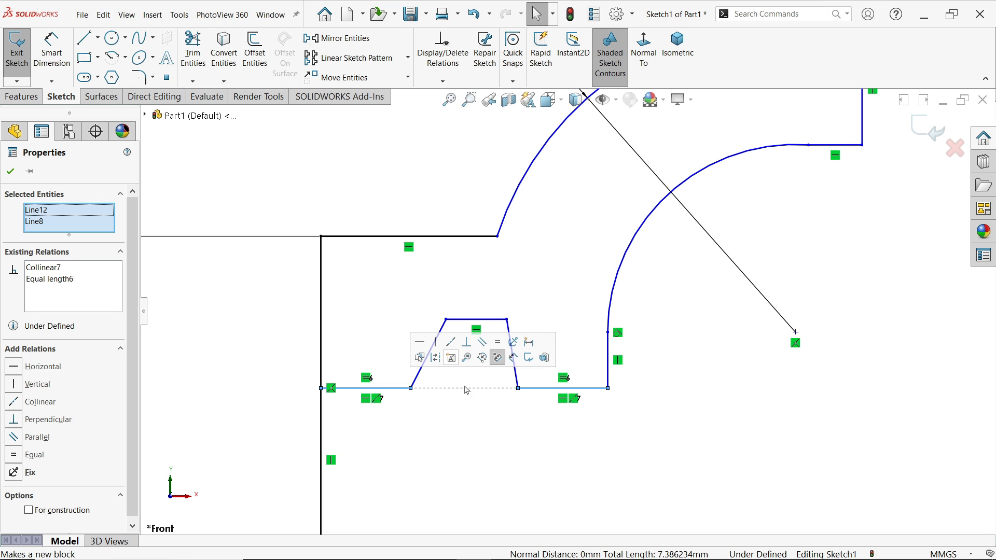
pyautogui.click(478, 421)
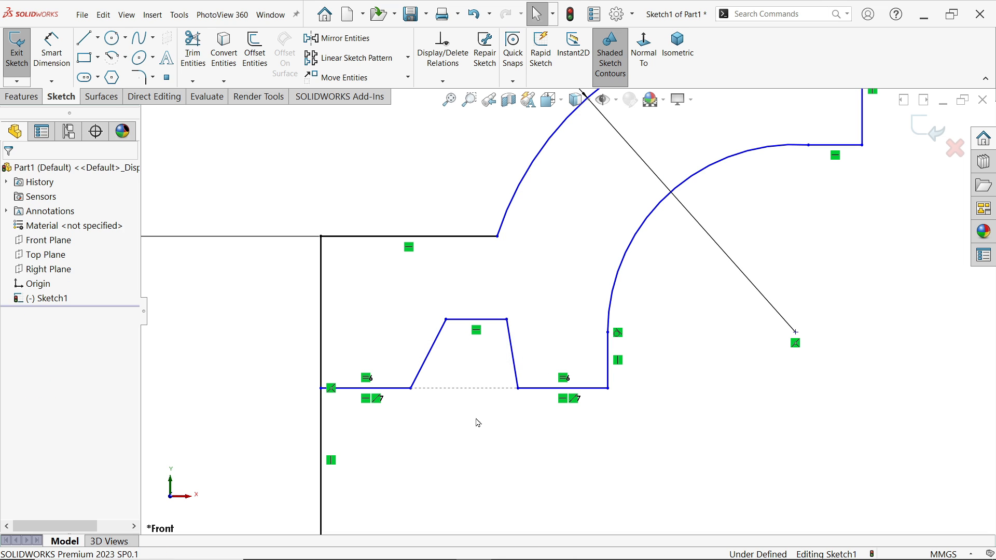
# Make the two slanted sides of the trapezoidal groove equal in length
pyautogui.click(516, 371)
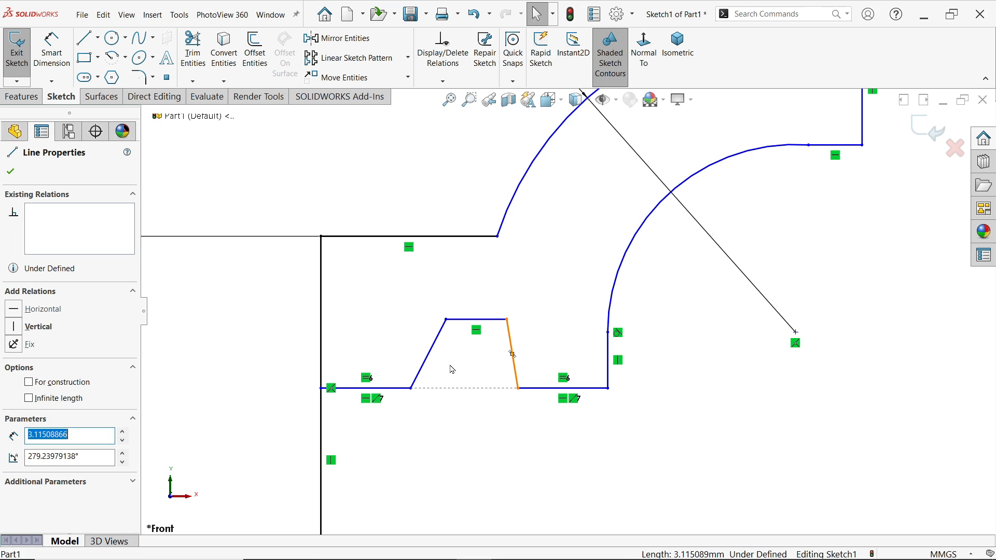
pyautogui.keyDown('ctrl'); pyautogui.click(427, 365); pyautogui.keyUp('ctrl')
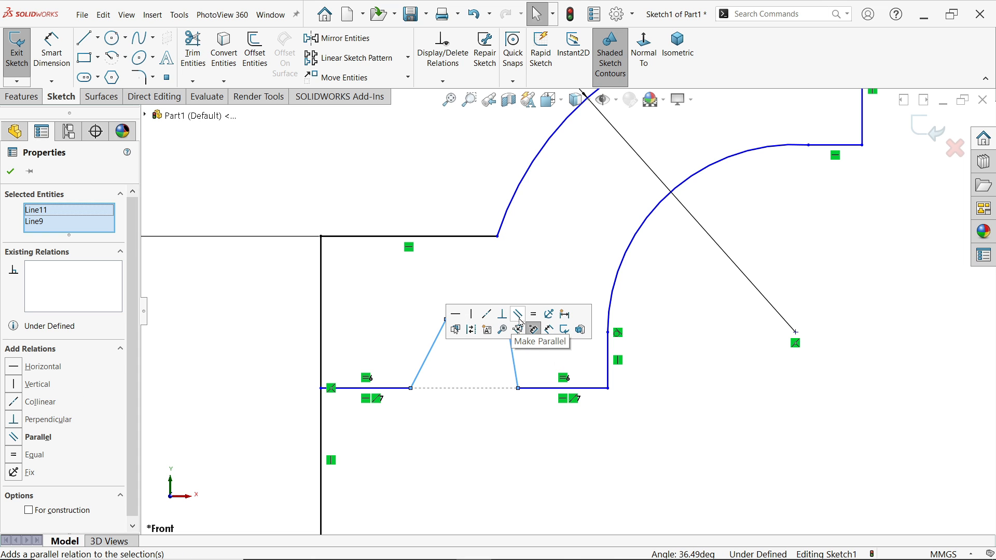
pyautogui.click(534, 314)
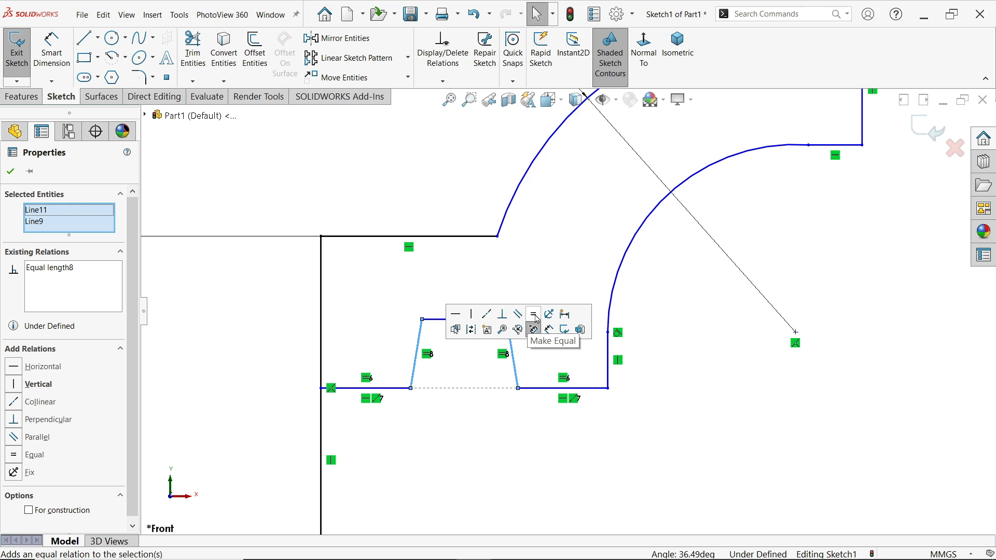
# Dimension the horizontal top line of the trapezoidal groove to 3 mm
pyautogui.click(52, 52)
pyautogui.scroll(2, 472, 345)
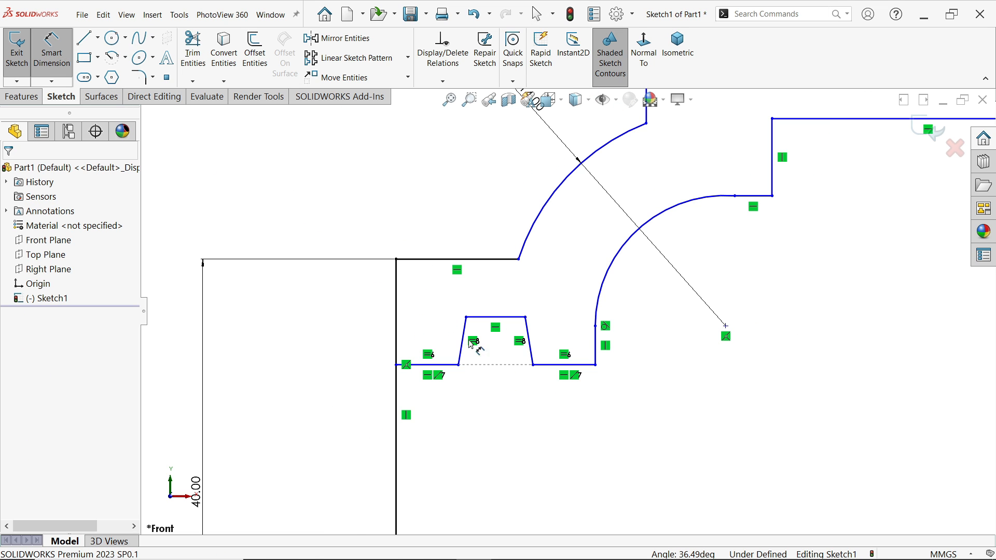
pyautogui.scroll(-1, 472, 345)
pyautogui.click(514, 306)
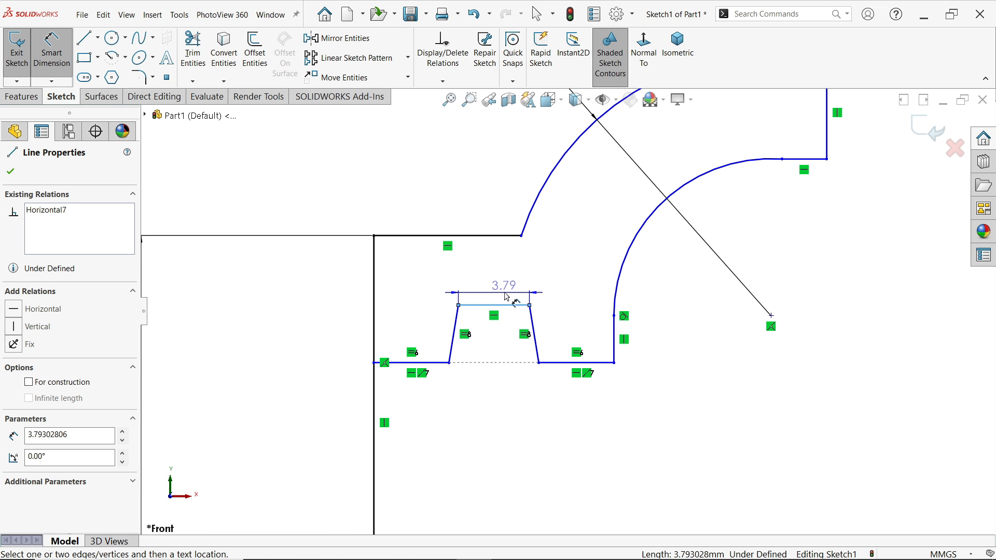
pyautogui.click(502, 291)
pyautogui.write('3')
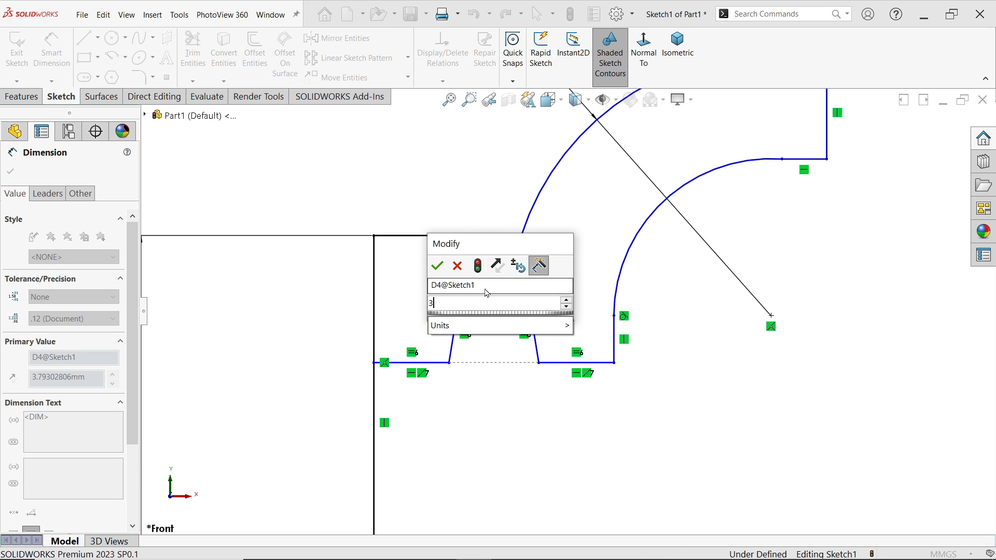
pyautogui.click(441, 267)
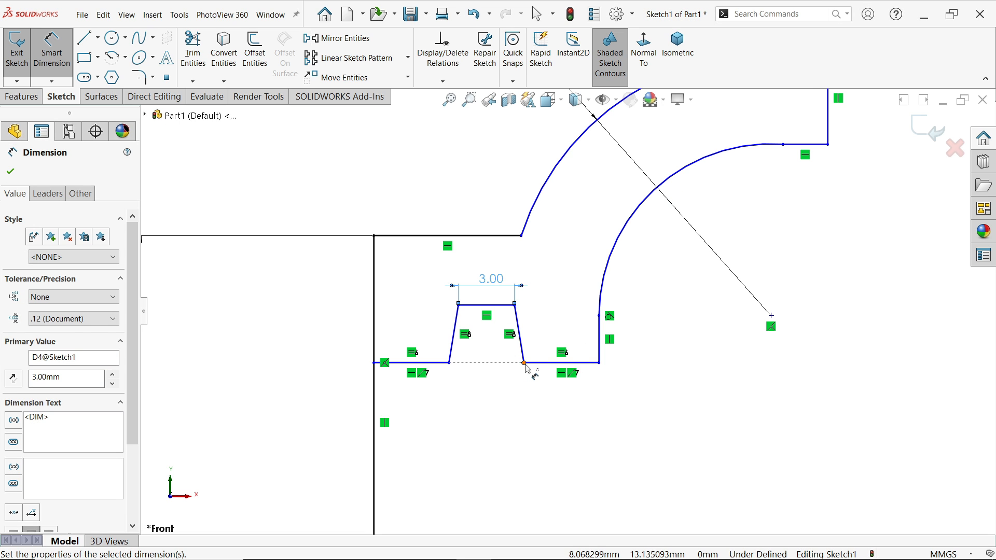
# Dimension the groove's open base between its two lower corner points to 5 mm
pyautogui.click(525, 364)
pyautogui.click(449, 362)
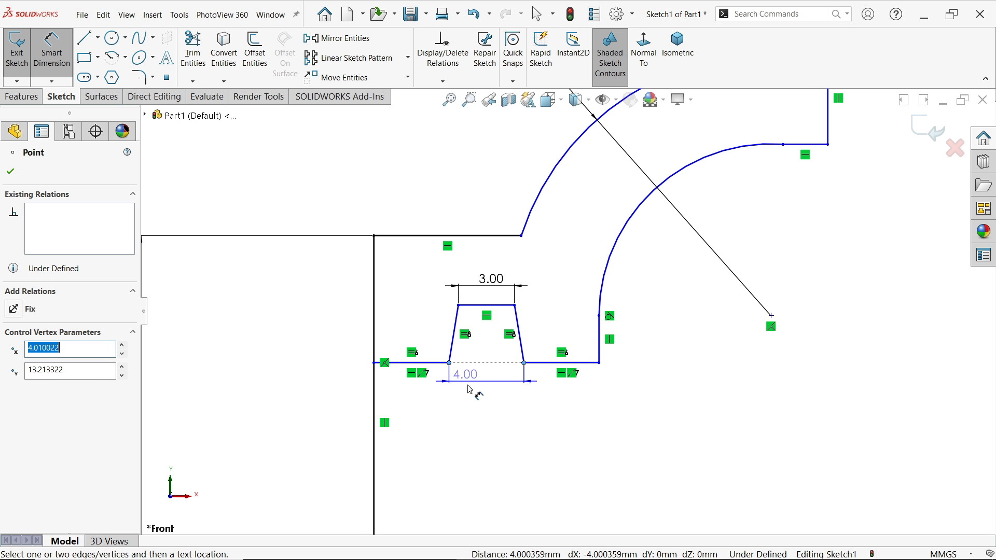
pyautogui.click(493, 407)
pyautogui.write('5')
pyautogui.click(421, 376)
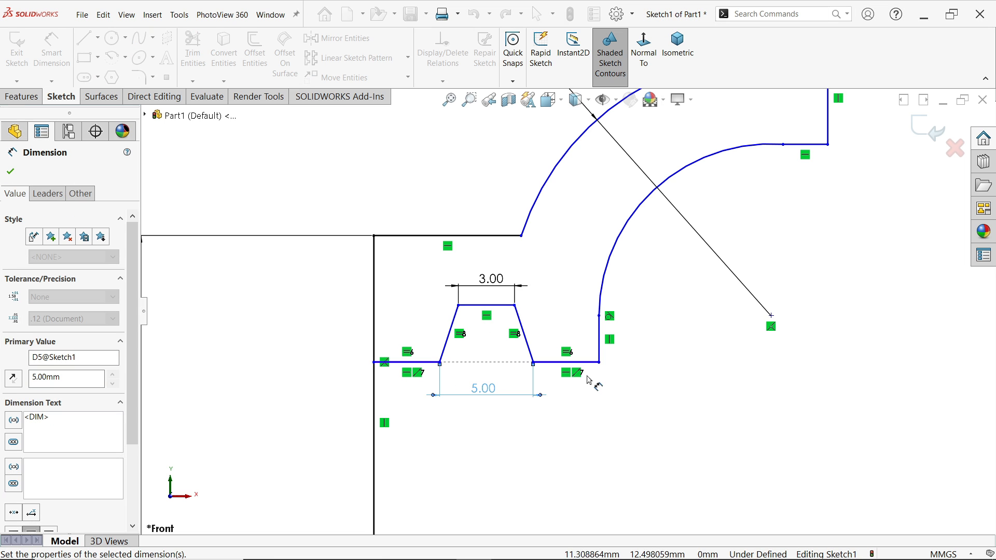
# Dimension the horizontal distance between the profile's outer vertical edge and the short vertical line beyond the groove to 10 mm
pyautogui.click(600, 352)
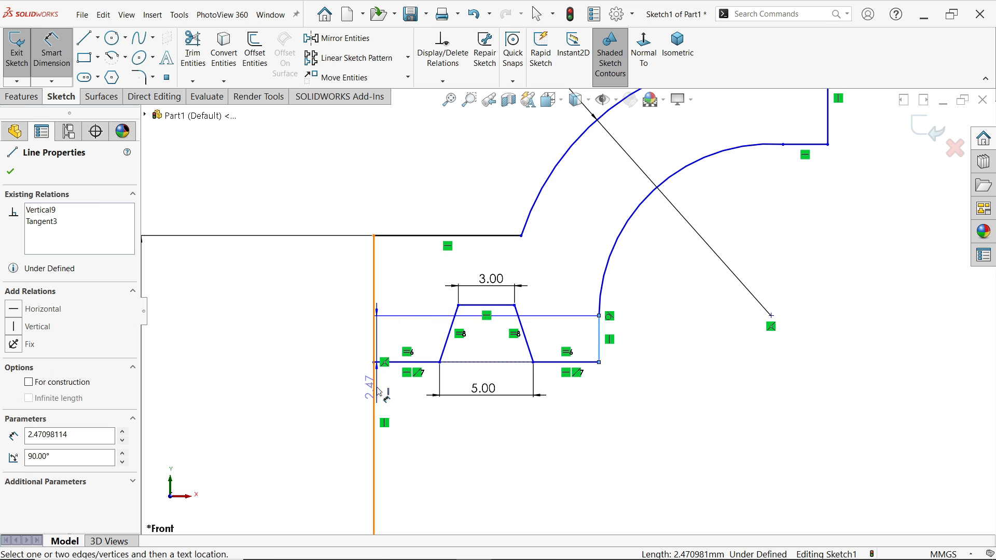
pyautogui.click(375, 390)
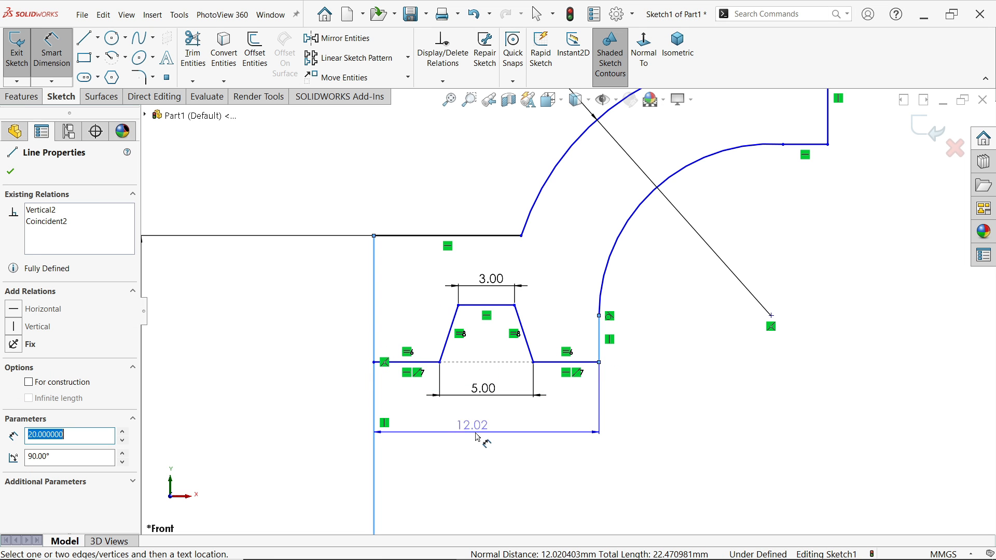
pyautogui.click(502, 438)
pyautogui.write('10')
pyautogui.click(437, 415)
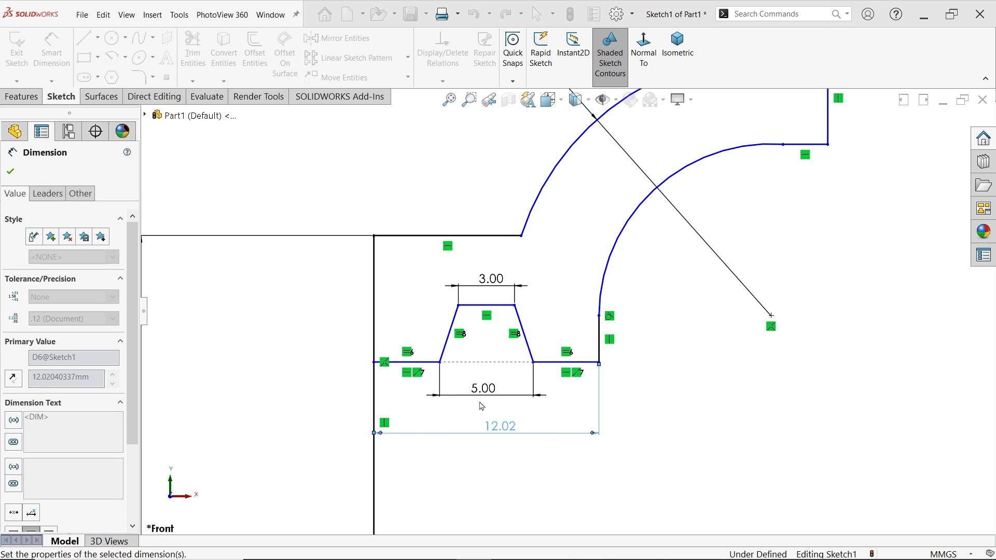
# Add a doubled diameter dimension of 26 mm between the groove's base line and the horizontal centerline
pyautogui.scroll(-2, 548, 317)
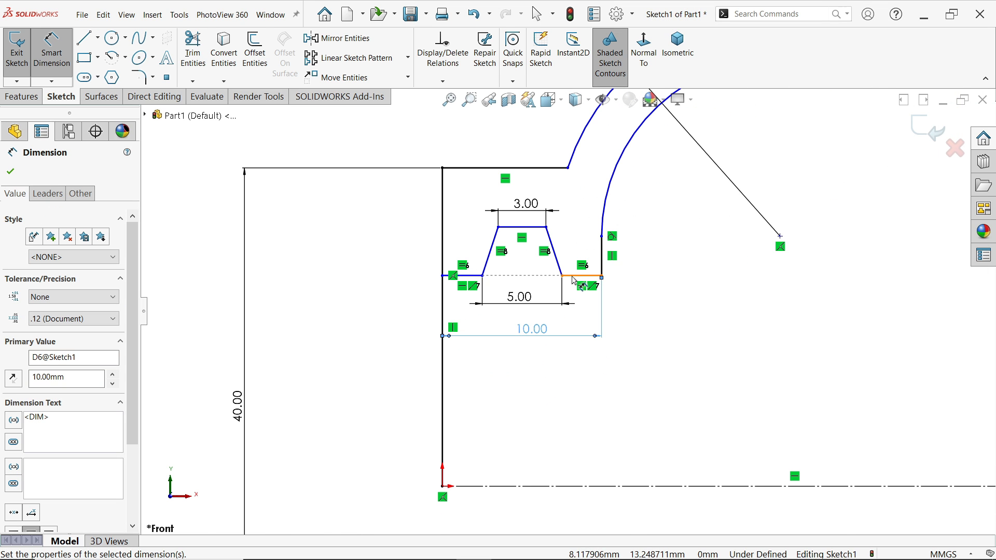
pyautogui.click(511, 276)
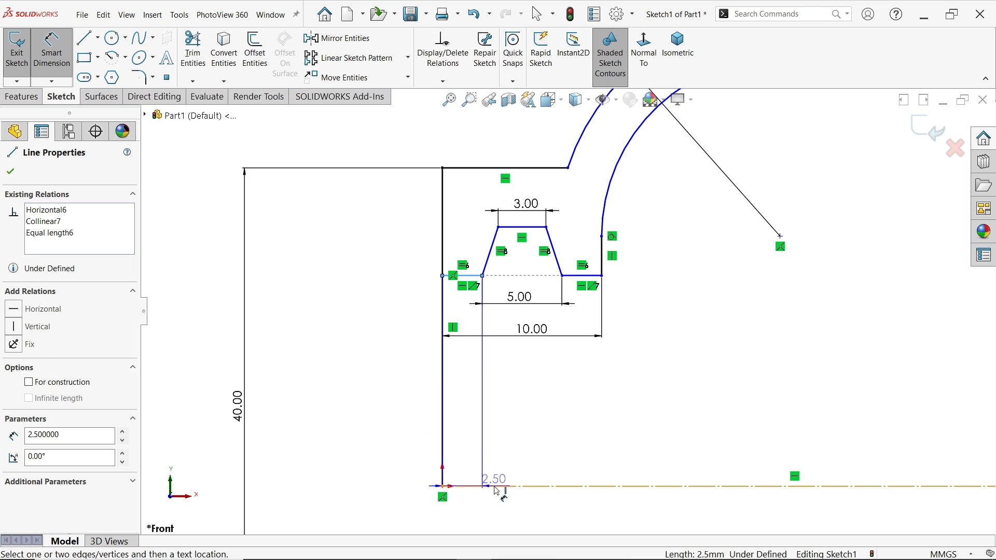
pyautogui.click(495, 486)
pyautogui.press('z')
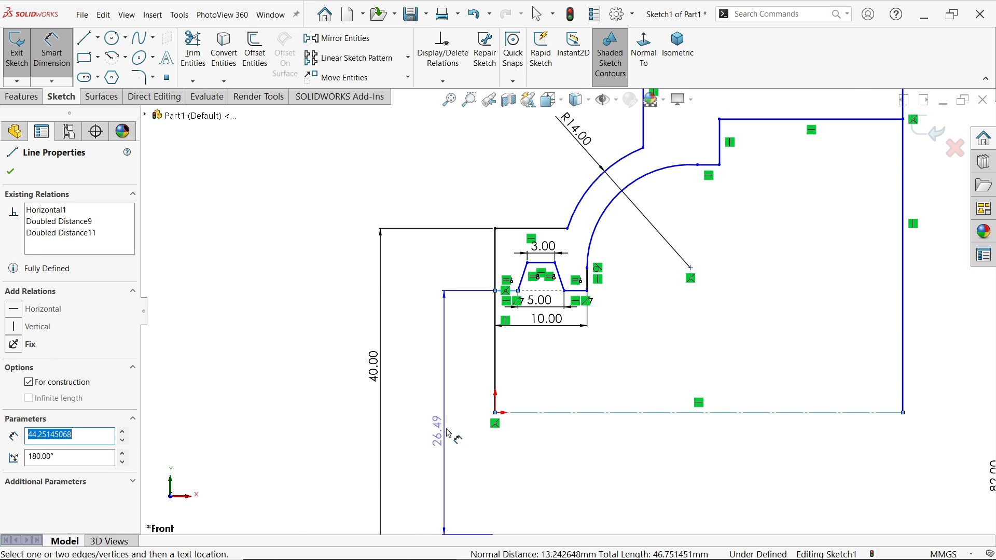
pyautogui.click(457, 423)
pyautogui.write('2')
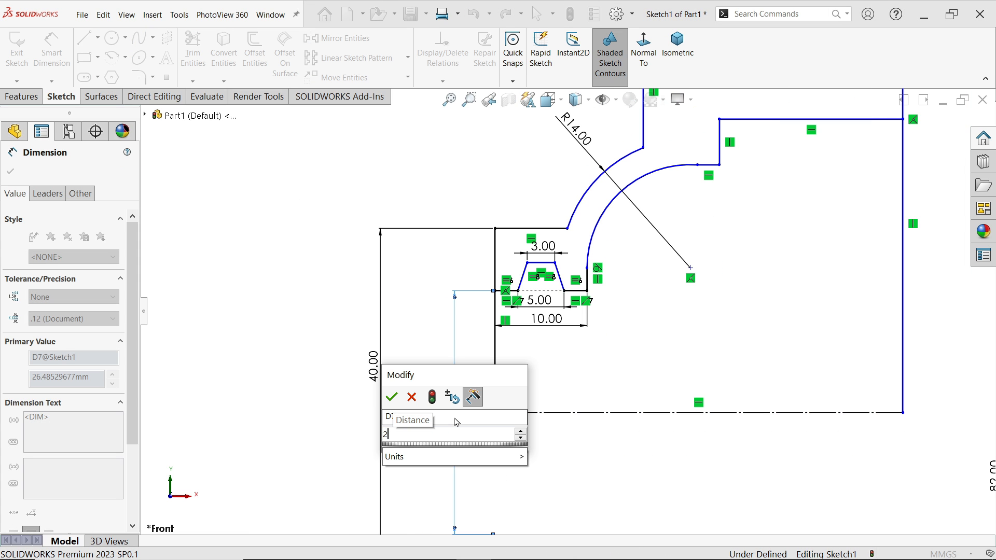
pyautogui.write('8')
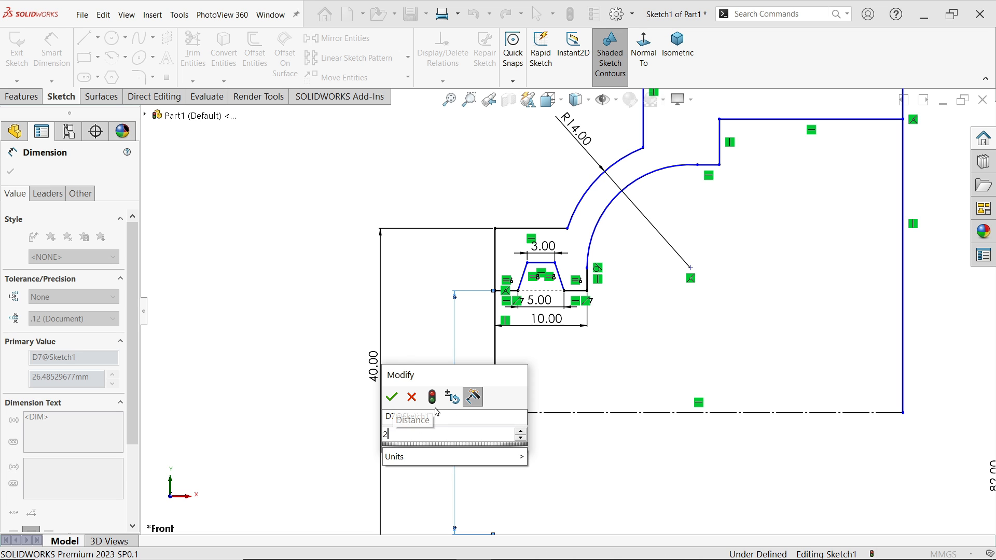
pyautogui.click(392, 397)
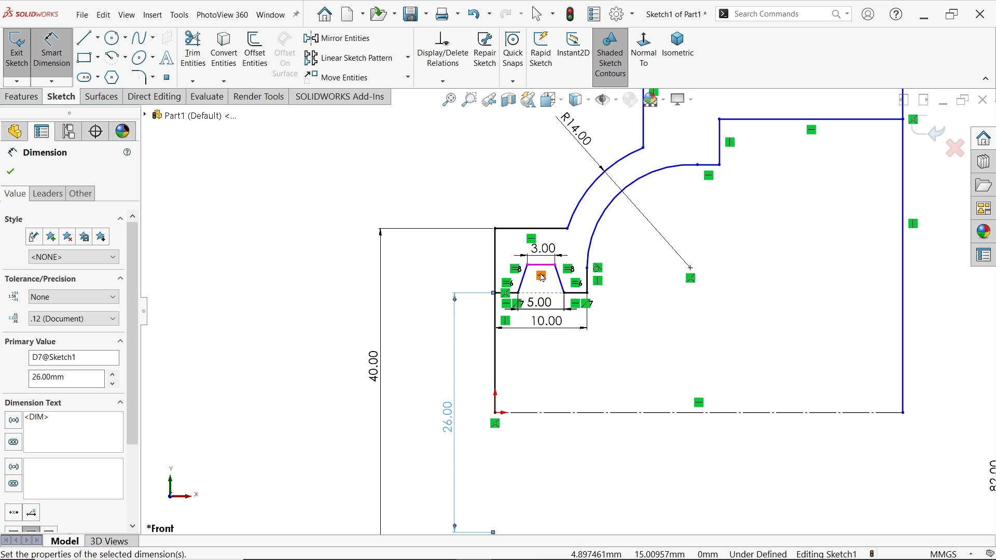
# Add a doubled diameter dimension of 34 mm between the groove's horizontal top line and the centerline
pyautogui.click(543, 268)
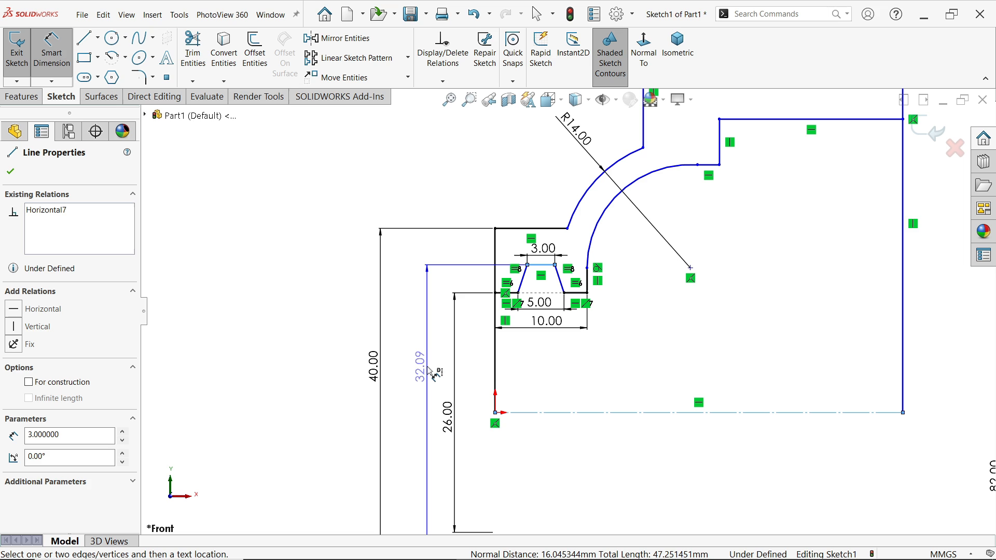
pyautogui.click(430, 372)
pyautogui.write('34')
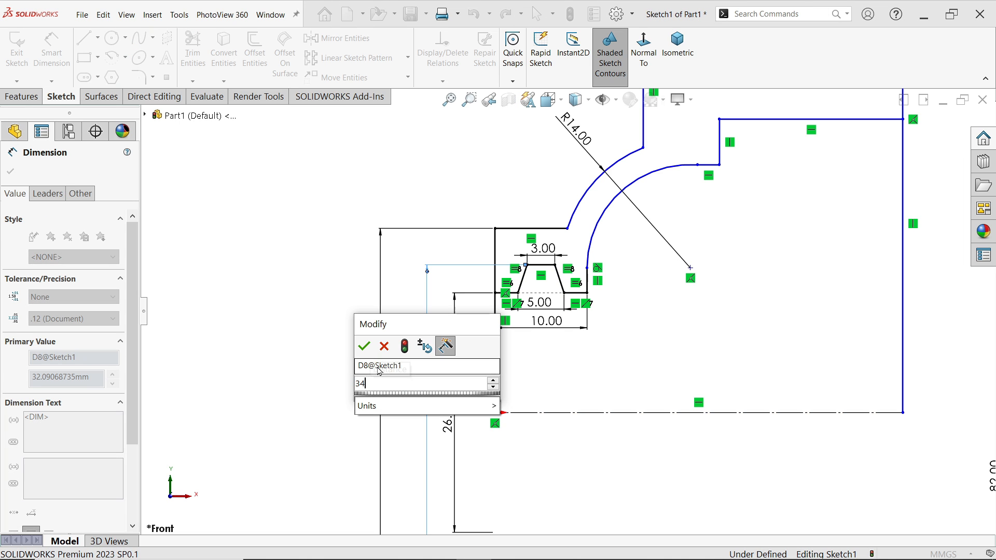
pyautogui.click(364, 346)
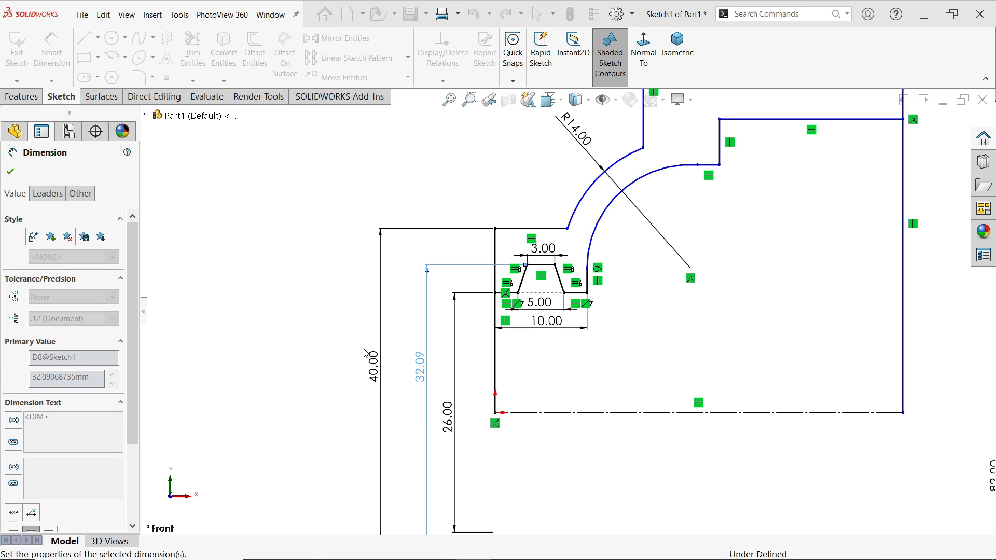
# Dimension the inner arc of the profile to a radius of 8 mm
pyautogui.scroll(-2, 614, 217)
pyautogui.click(614, 220)
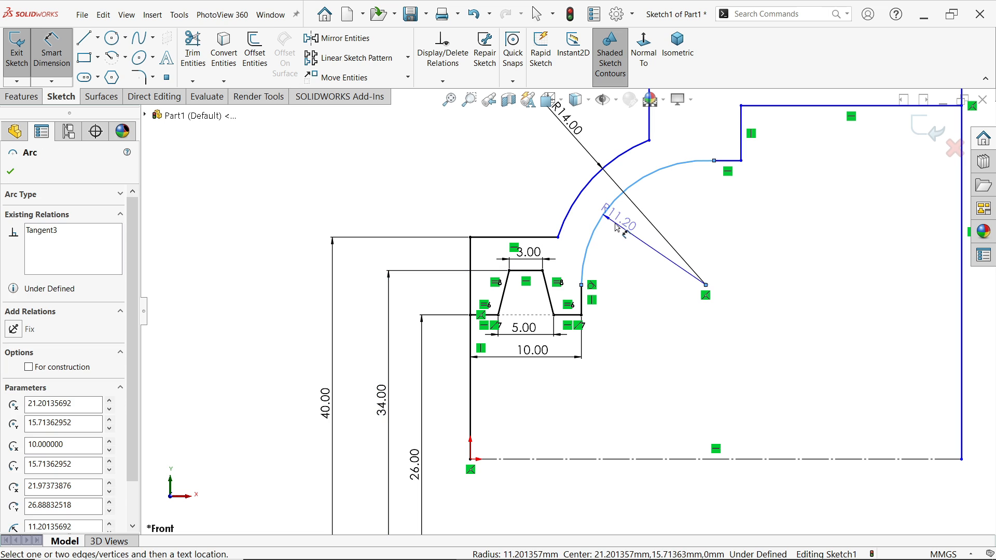
pyautogui.click(629, 232)
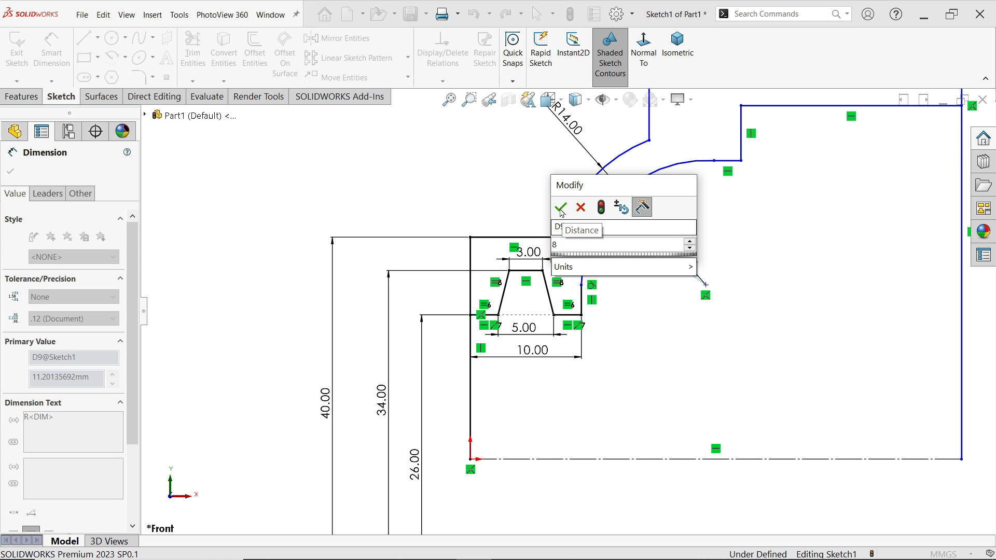
pyautogui.click(563, 207)
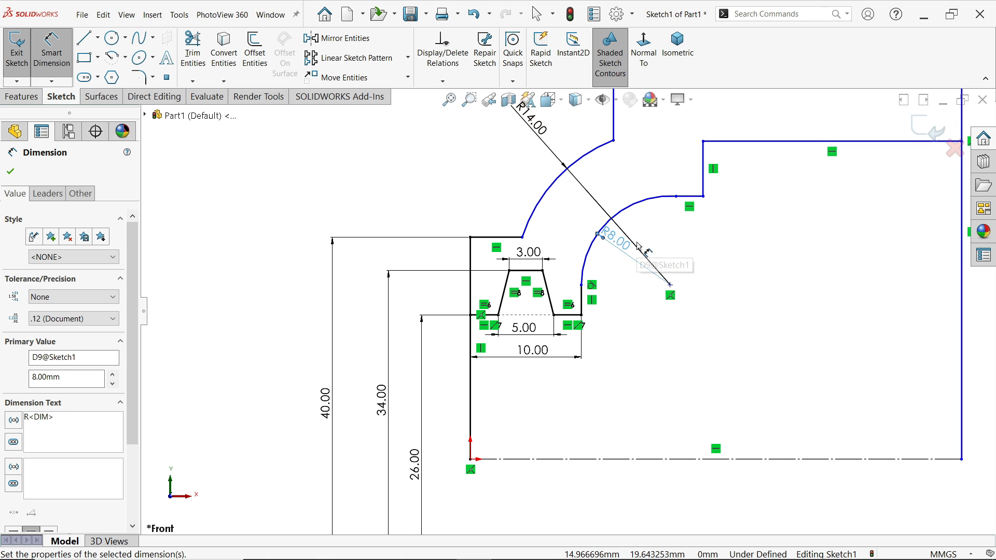
# Add a doubled diameter dimension of 60 mm between the long inner horizontal line and the centerline
pyautogui.scroll(3, 638, 246)
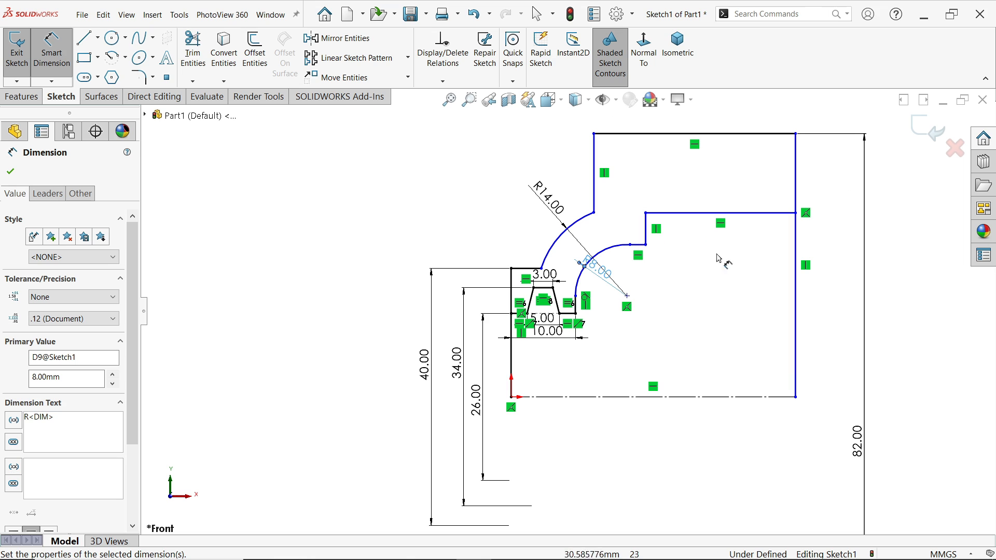
pyautogui.click(751, 219)
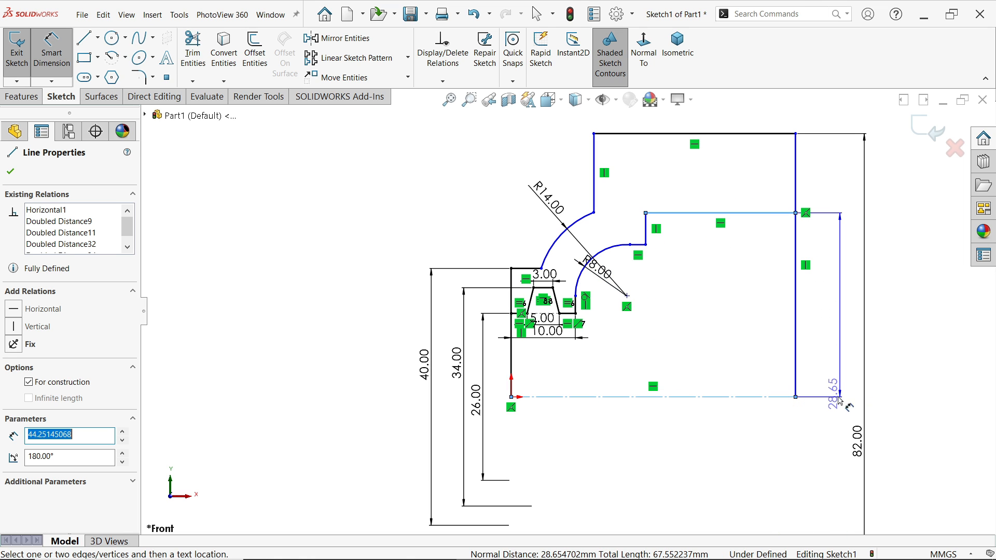
pyautogui.click(841, 415)
pyautogui.write('60')
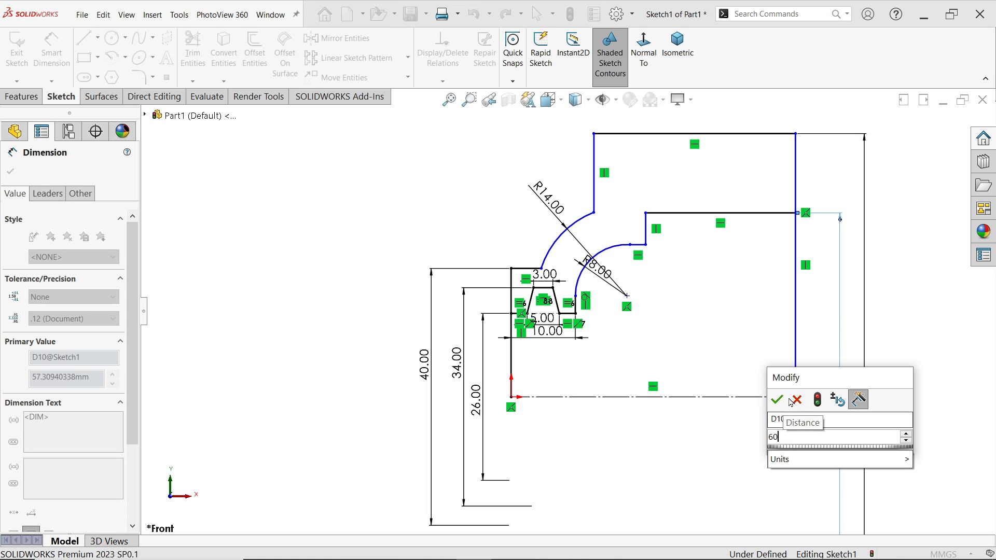
pyautogui.press('Return')
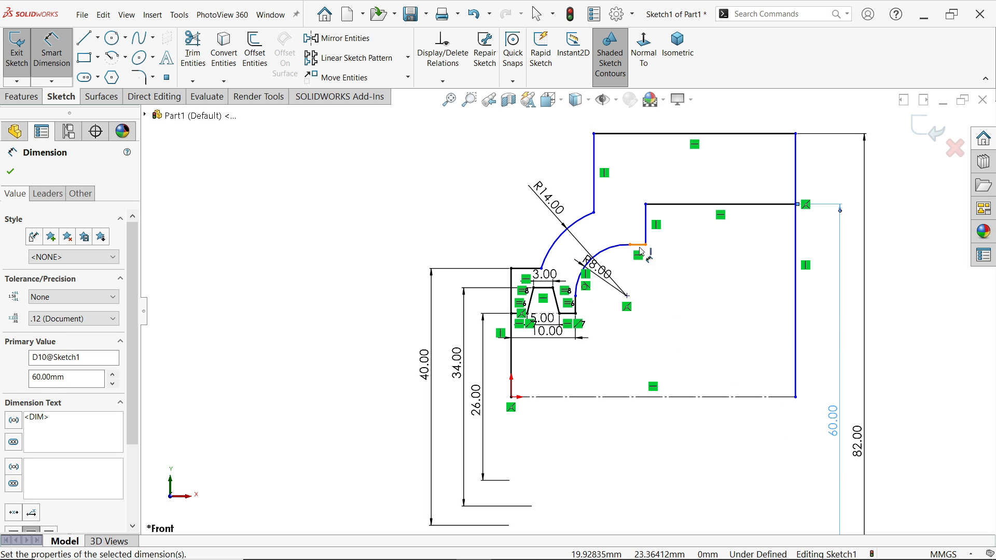
# Add a doubled diameter dimension of 54 mm between the short horizontal line at the inner arc's end and the centerline
pyautogui.click(641, 245)
pyautogui.click(825, 343)
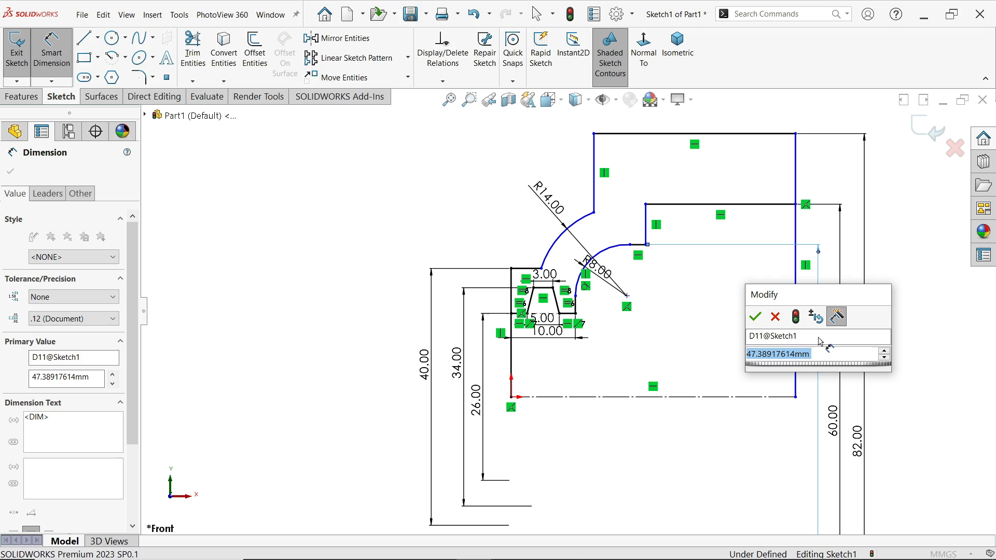
pyautogui.write('54')
pyautogui.click(756, 318)
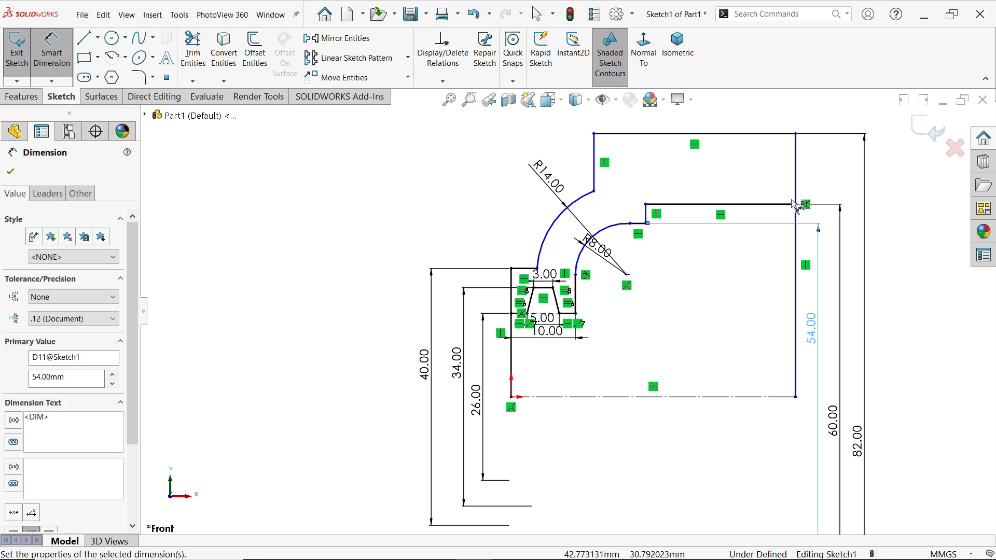
pyautogui.click(11, 172)
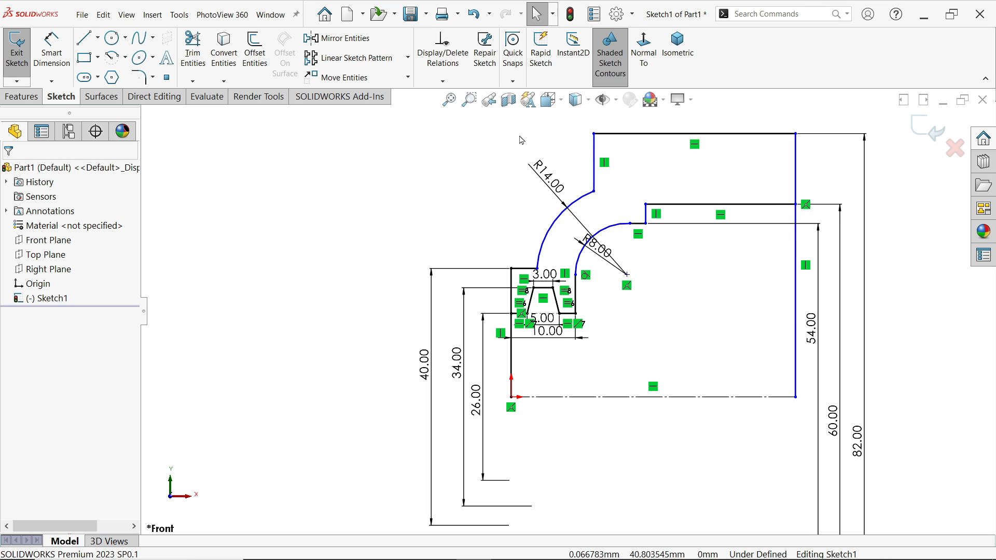
# From the profile's outer top corner, sketch a short horizontal line, a vertical line downward, and a quarter arc of about 10 mm radius curving outward
pyautogui.click(85, 39)
pyautogui.scroll(-3, 888, 213)
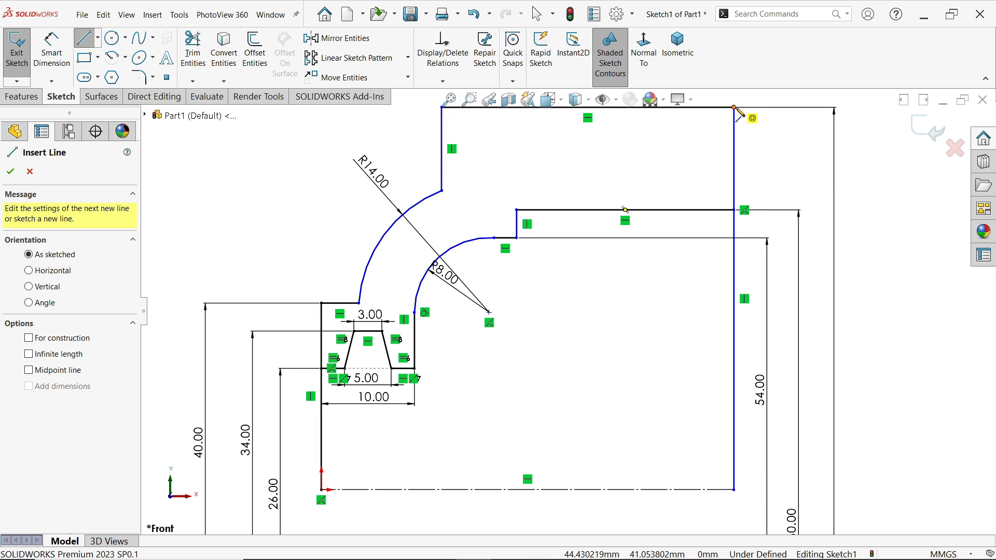
pyautogui.click(735, 107)
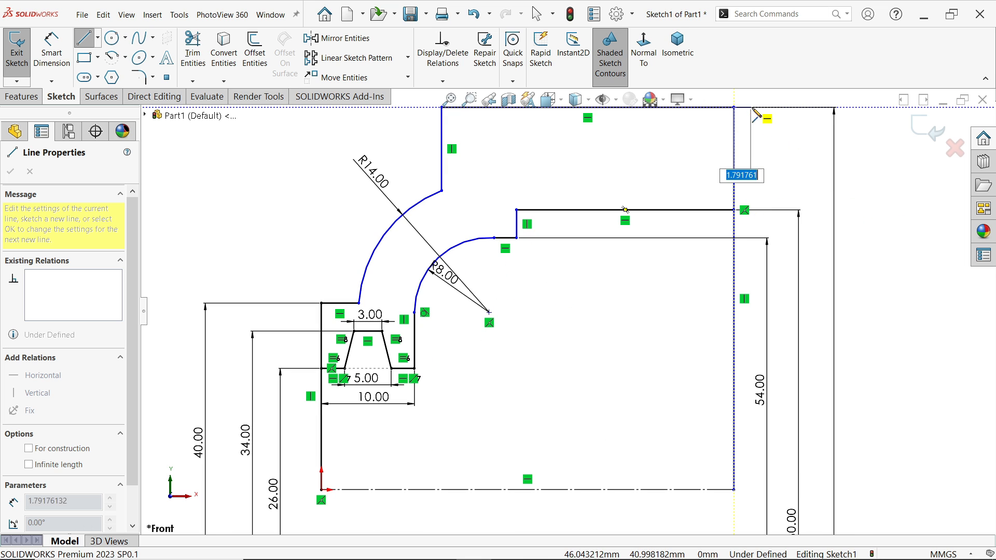
pyautogui.click(782, 108)
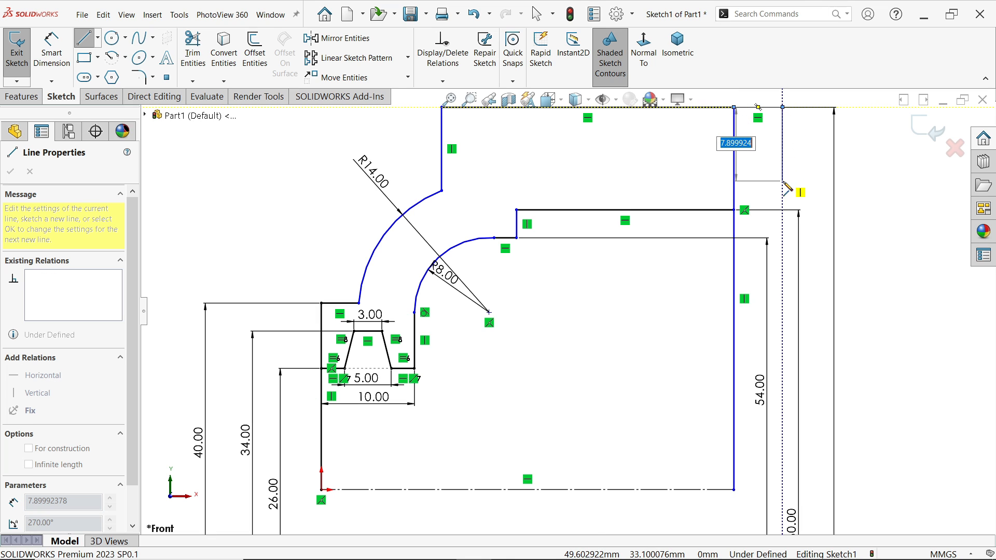
pyautogui.click(783, 208)
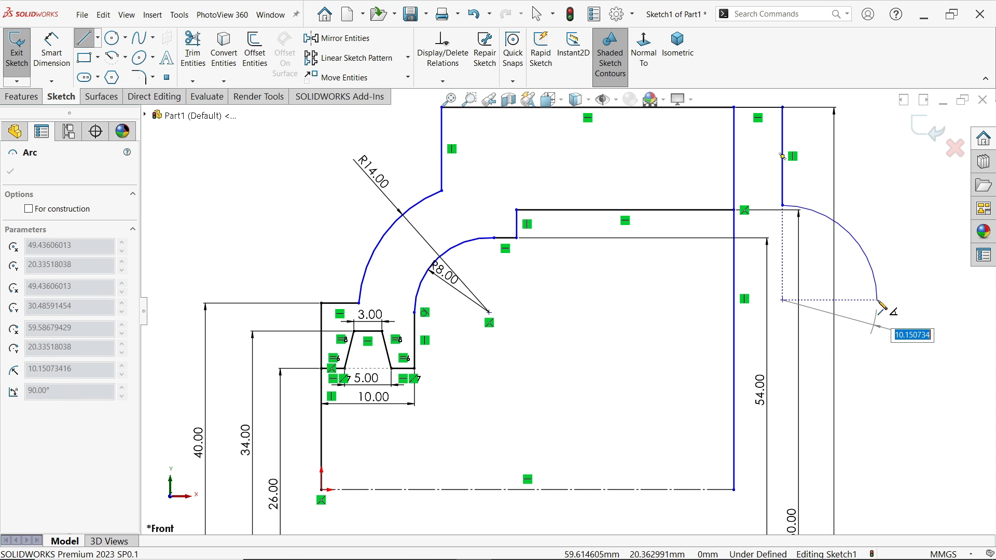
pyautogui.click(877, 301)
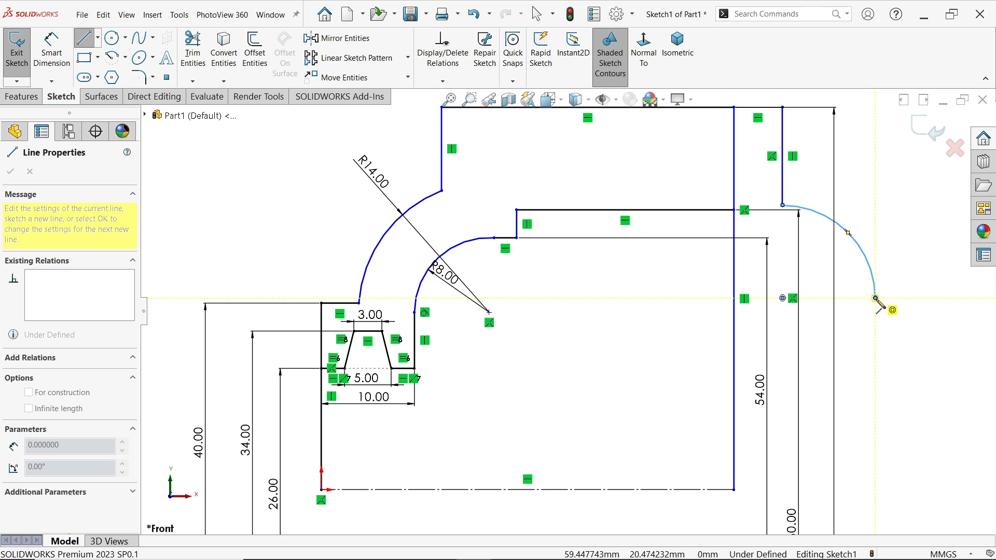
# Close the outline from the arc's end with a short horizontal line, a vertical about 20.5 mm long, and a base line about 17.7 mm back to the centerline's end
pyautogui.click(900, 298)
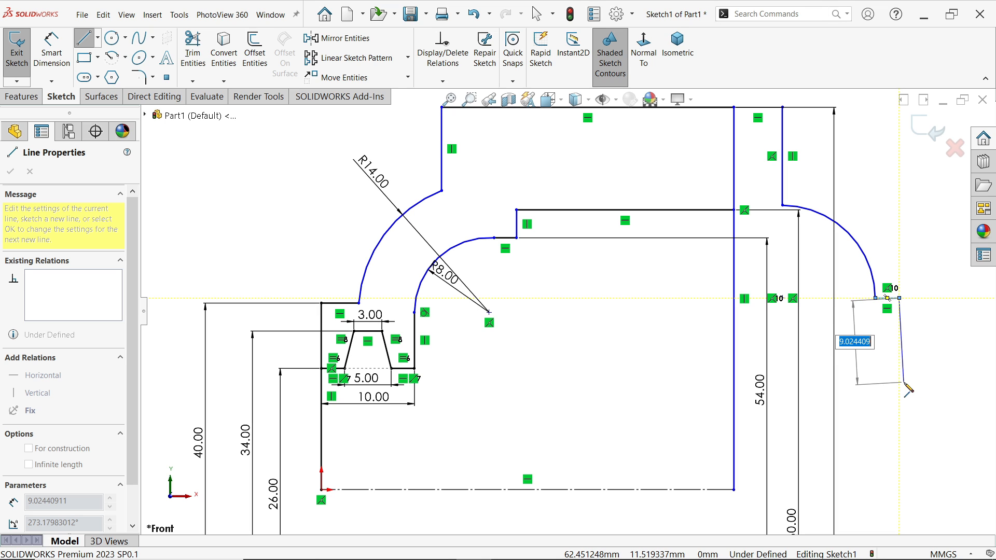
pyautogui.click(899, 490)
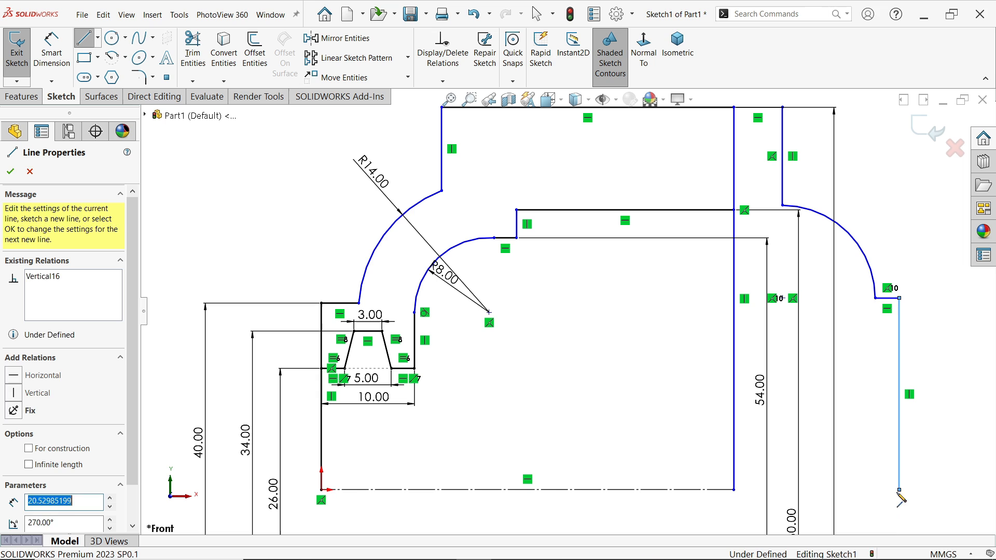
pyautogui.click(735, 491)
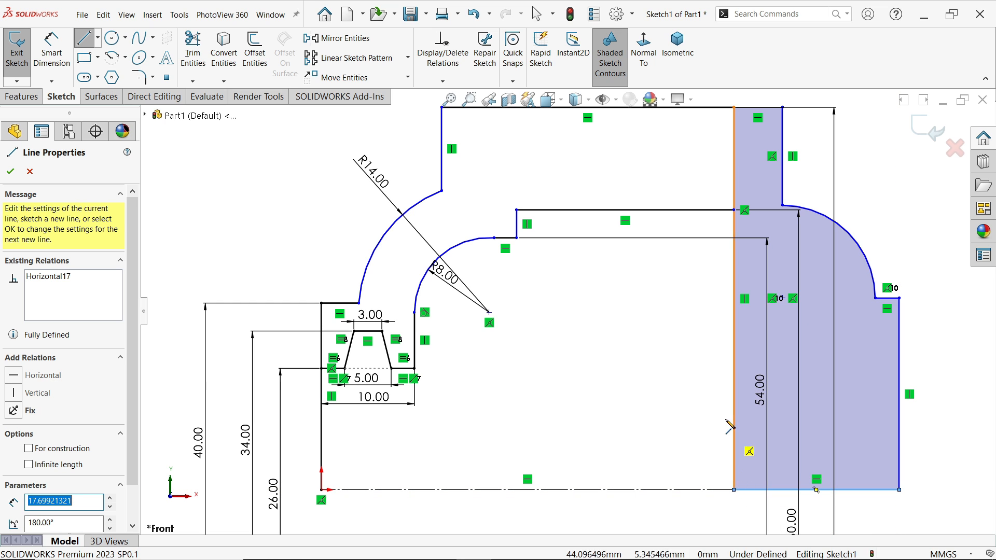
pyautogui.rightClick(655, 337)
pyautogui.click(679, 347)
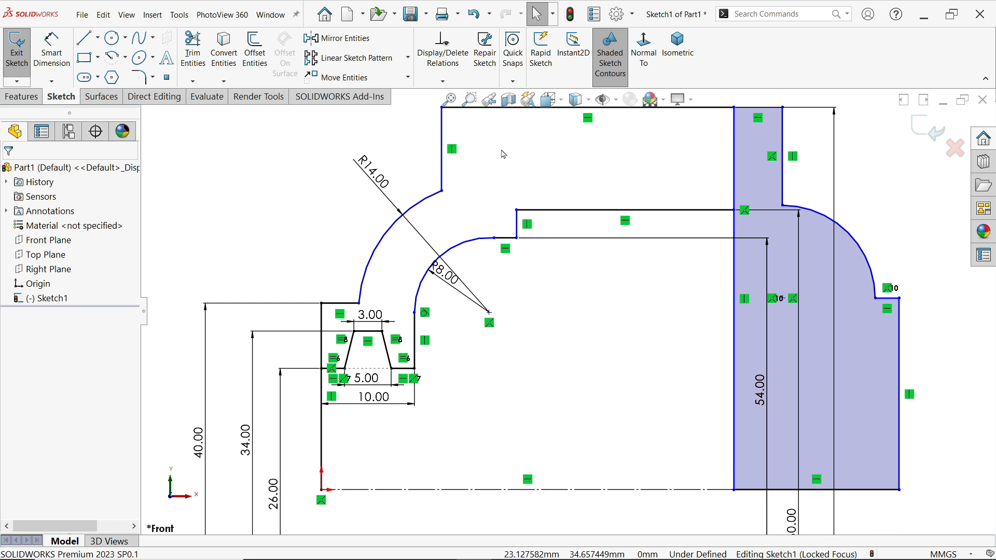
# Sketch a 3 mm vertical line down from the long inner horizontal line, then a horizontal line about 2.9 mm to the shaded region's inner edge
pyautogui.click(85, 37)
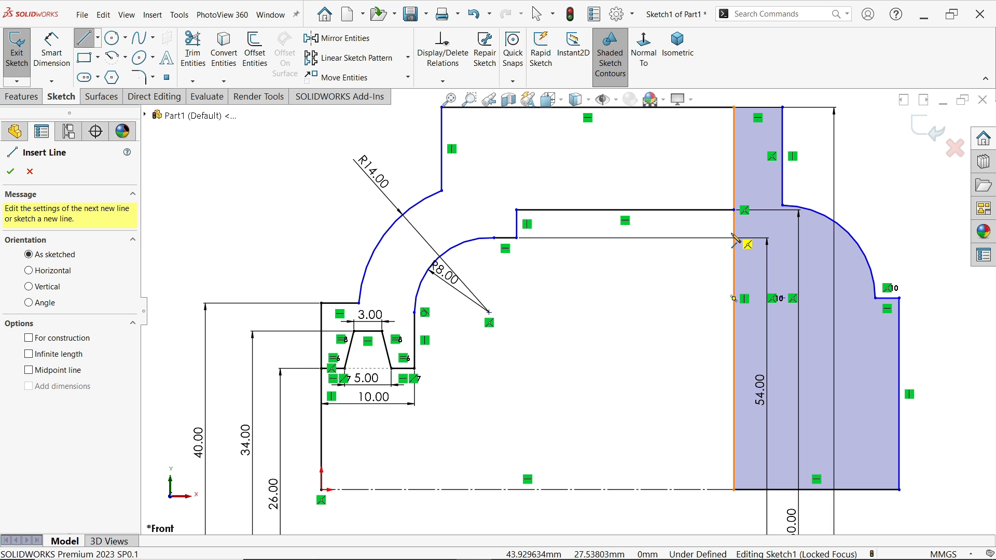
pyautogui.scroll(-2, 735, 239)
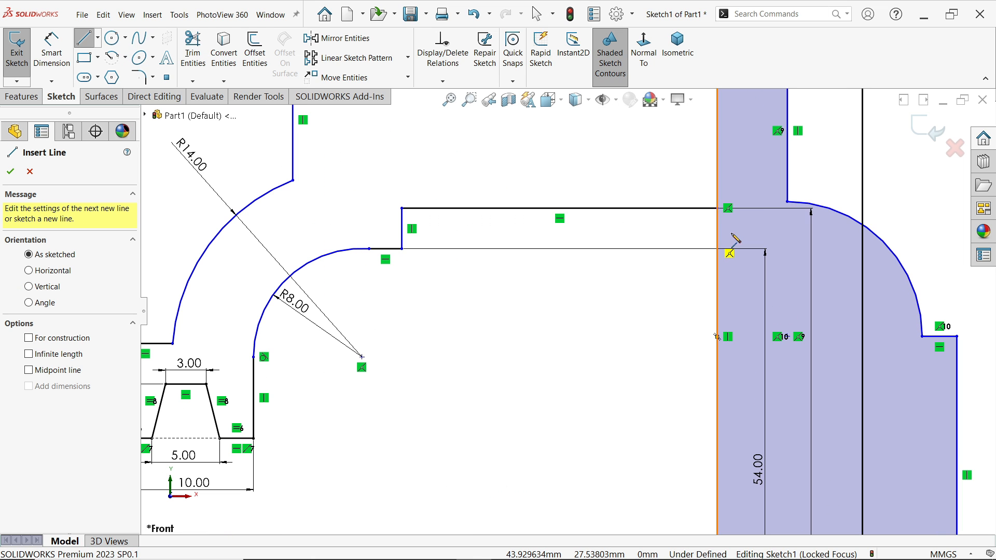
pyautogui.click(679, 209)
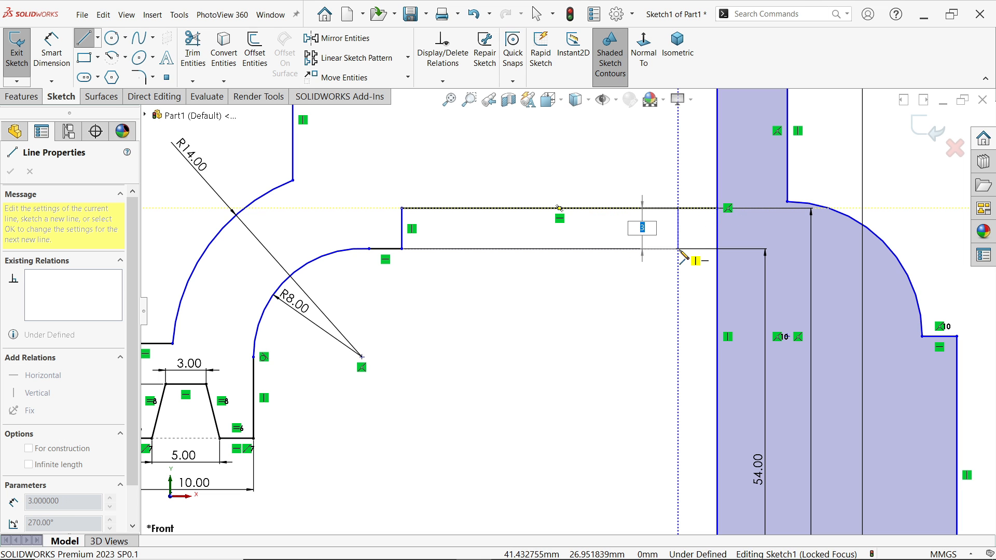
pyautogui.click(679, 249)
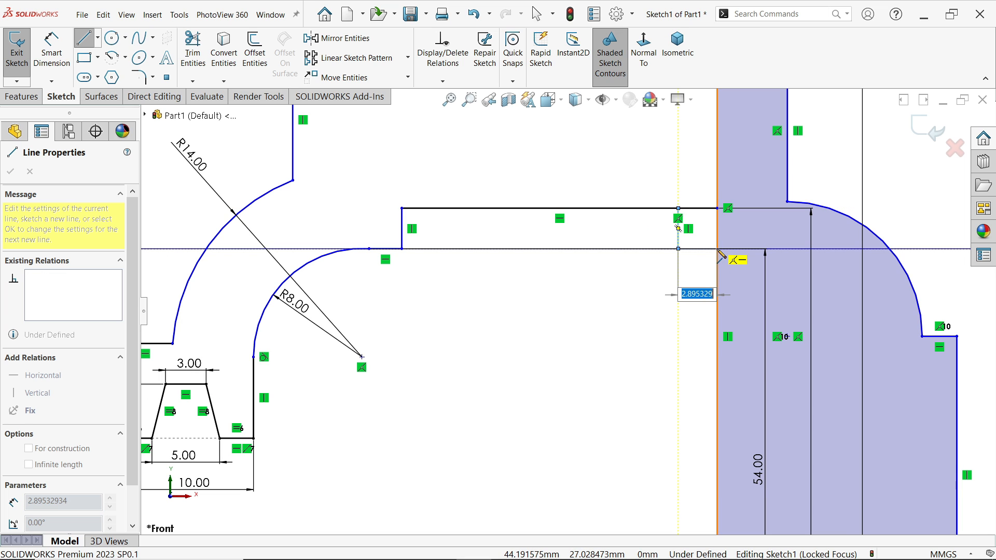
pyautogui.click(718, 249)
pyautogui.rightClick(701, 281)
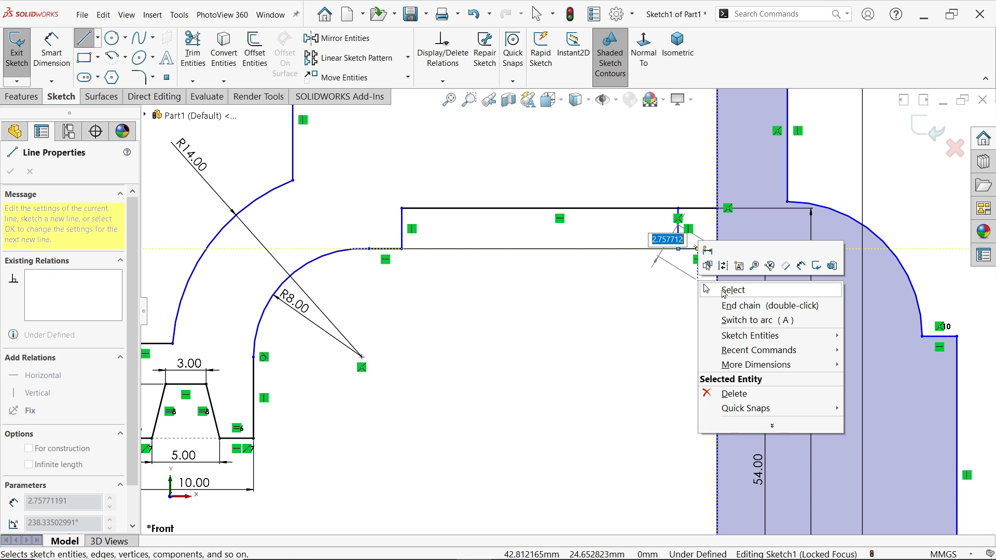
pyautogui.click(719, 289)
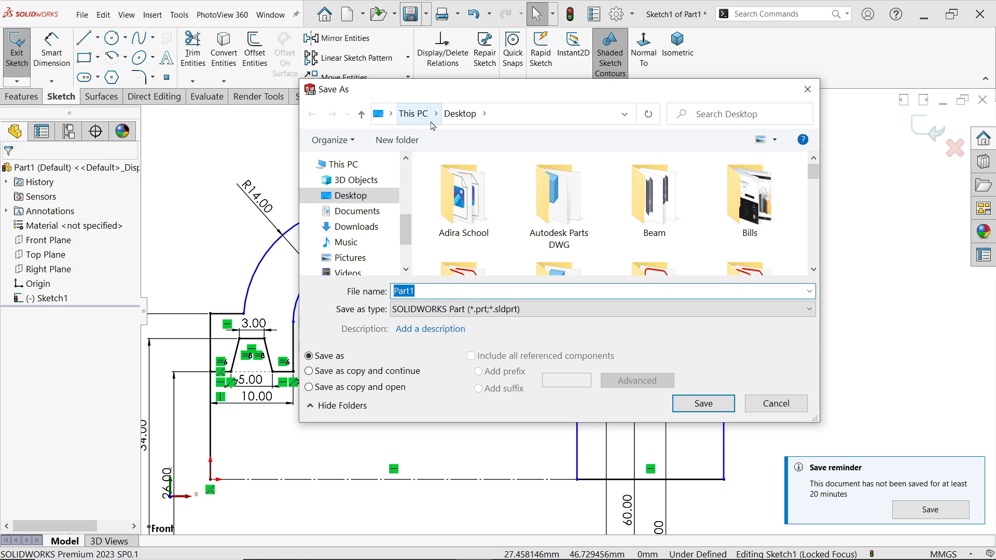
# Save the part on the Desktop as Bearing Support Box
pyautogui.write('B')
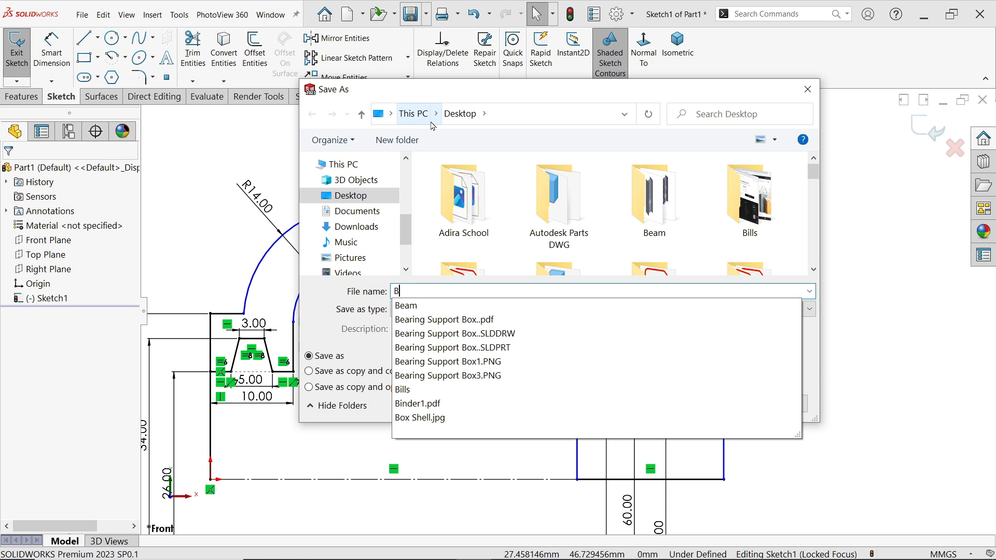
pyautogui.write('earing Support Box')
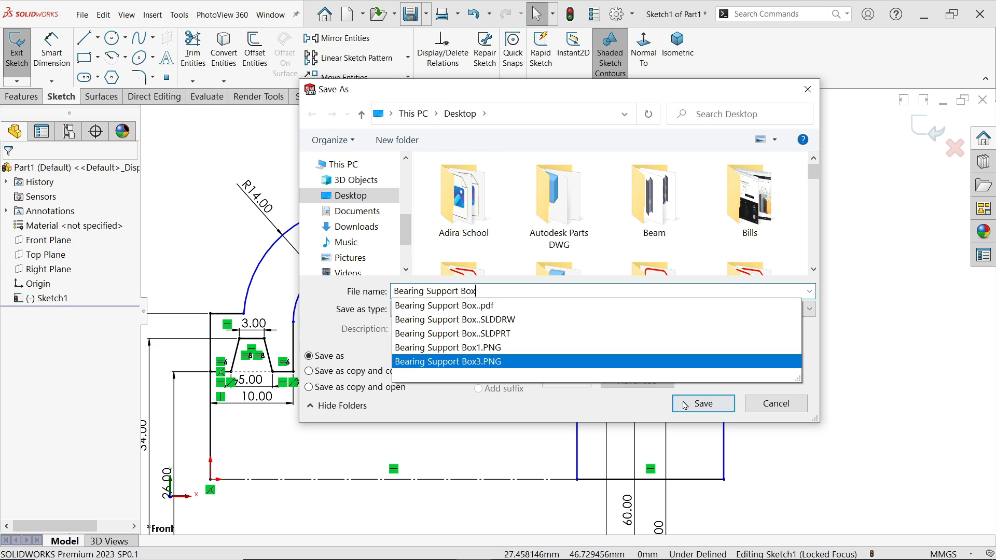
pyautogui.click(703, 403)
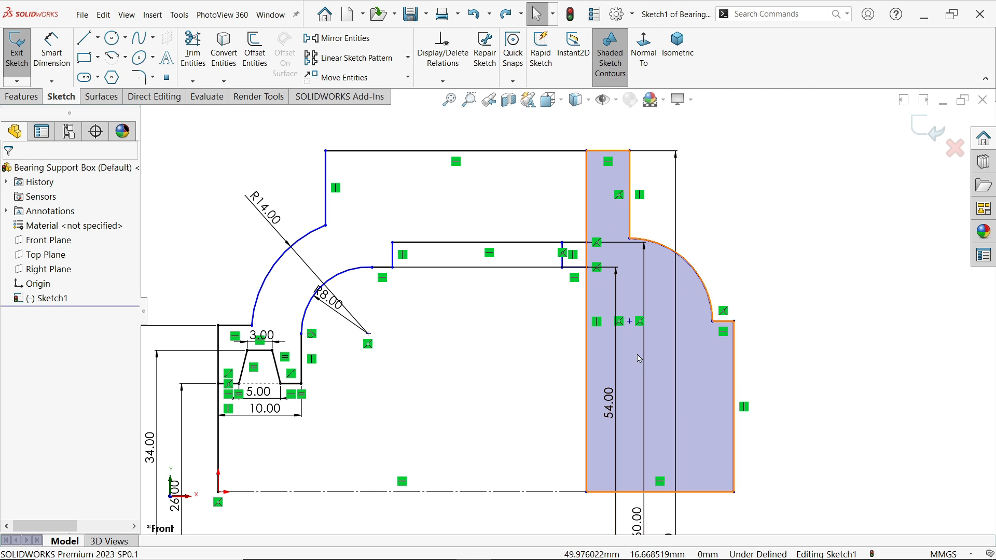
# From the outer vertical edge, sketch the second groove's outline: a base line, a trapezoid with slanted sides, and another short base line
pyautogui.click(85, 39)
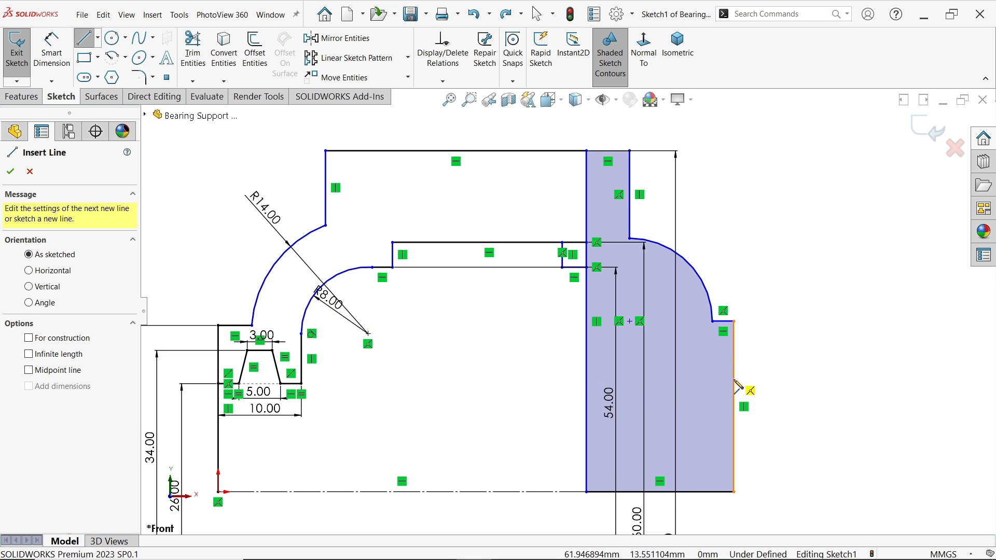
pyautogui.click(734, 380)
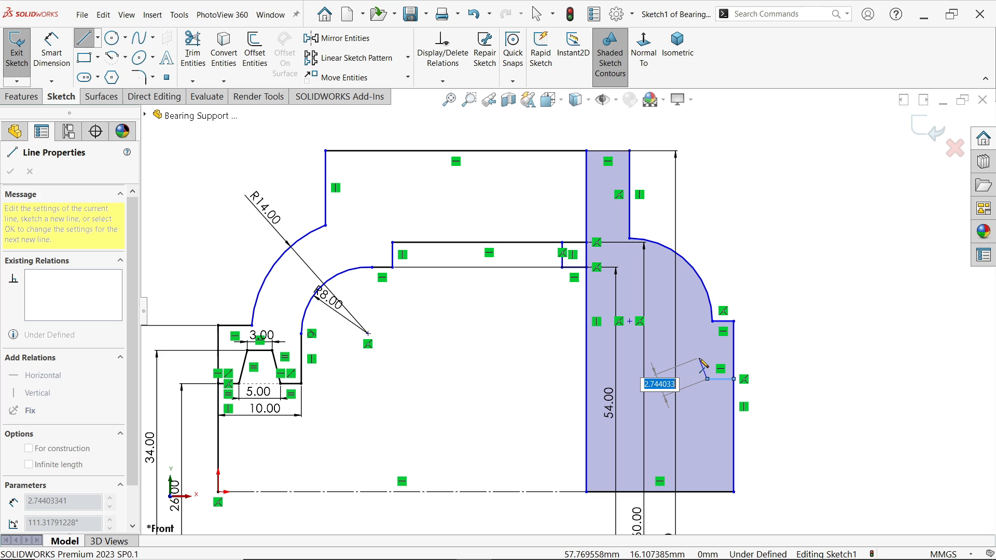
pyautogui.click(699, 358)
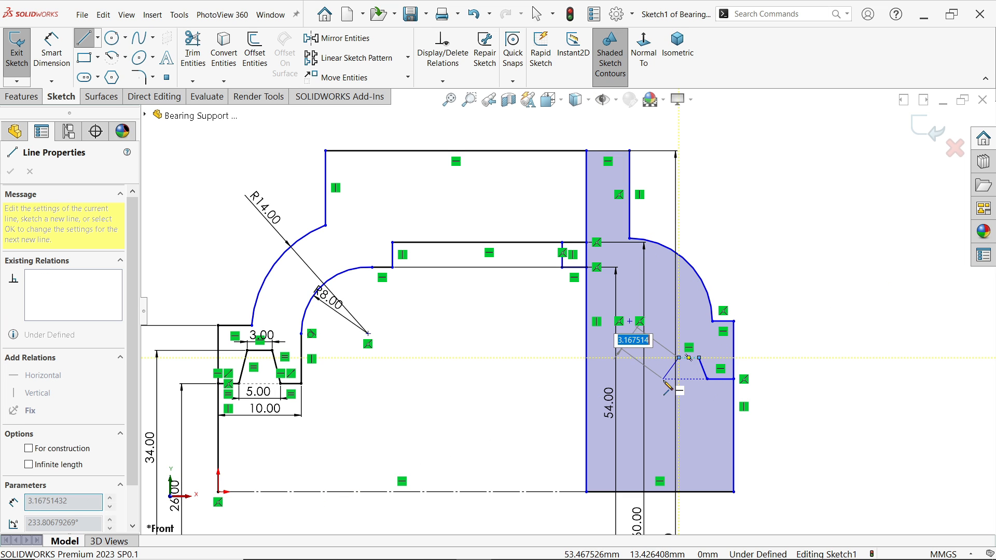
pyautogui.click(679, 358)
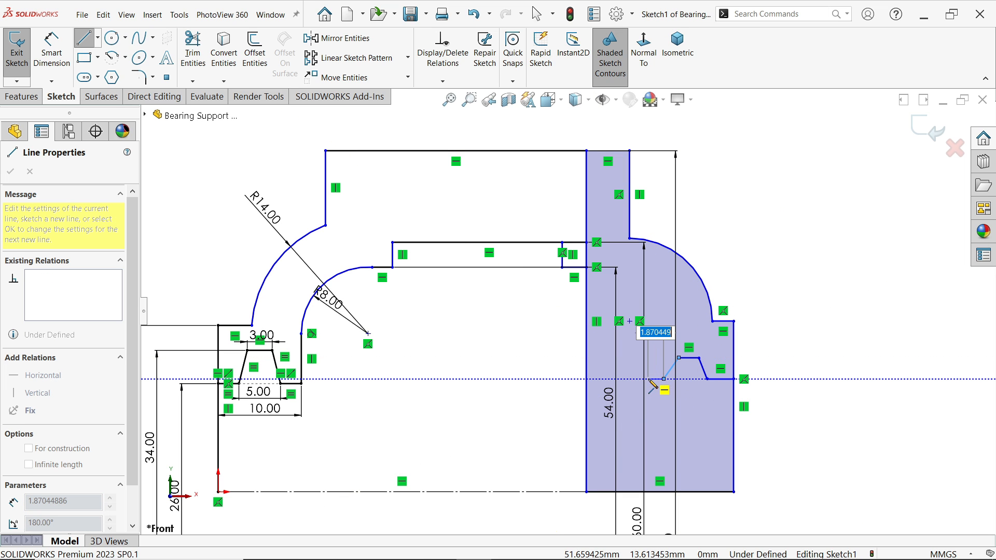
pyautogui.click(648, 379)
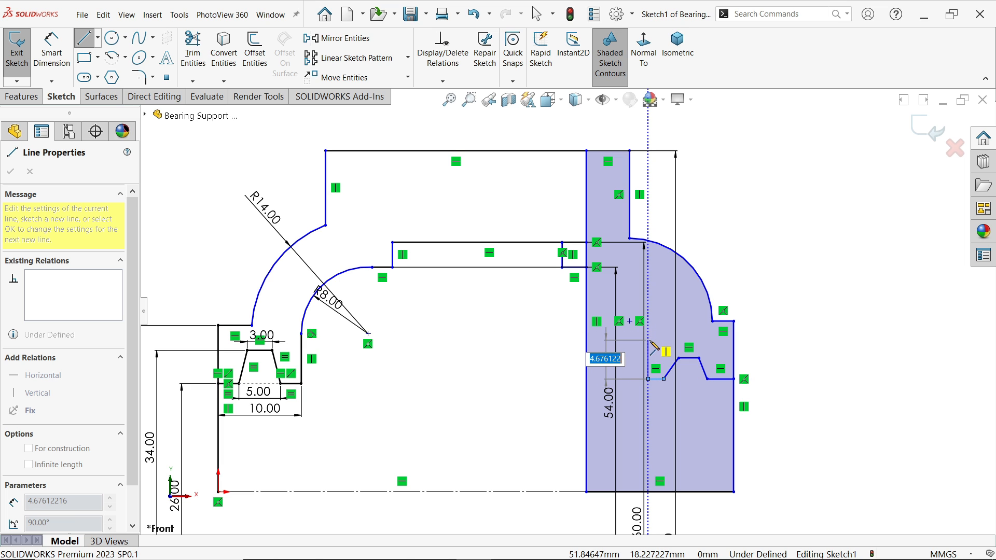
# Continue from the groove with a vertical line about 4.7 mm long and a tangent arc up to the inner step, joined by a short horizontal line
pyautogui.doubleClick(649, 341)
pyautogui.scroll(-2, 669, 332)
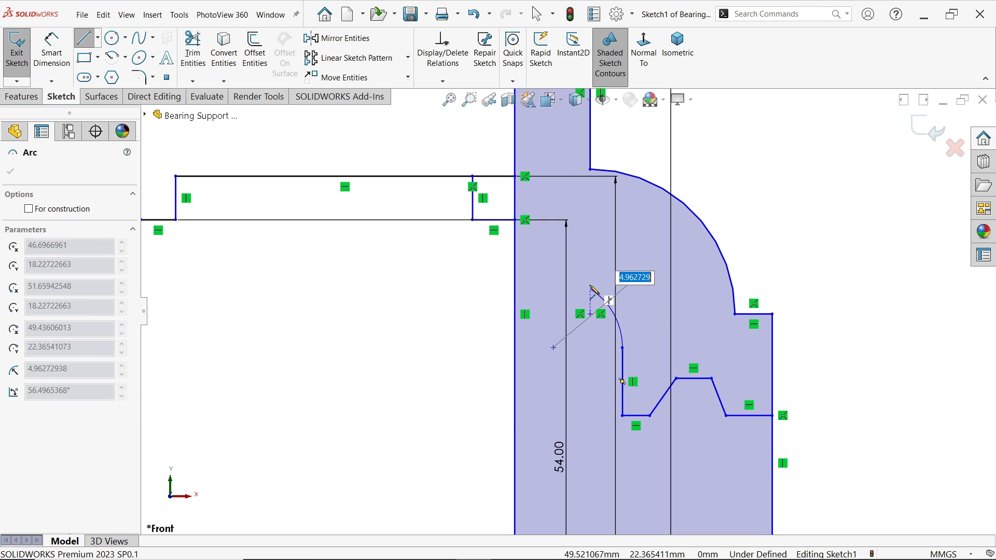
pyautogui.click(544, 221)
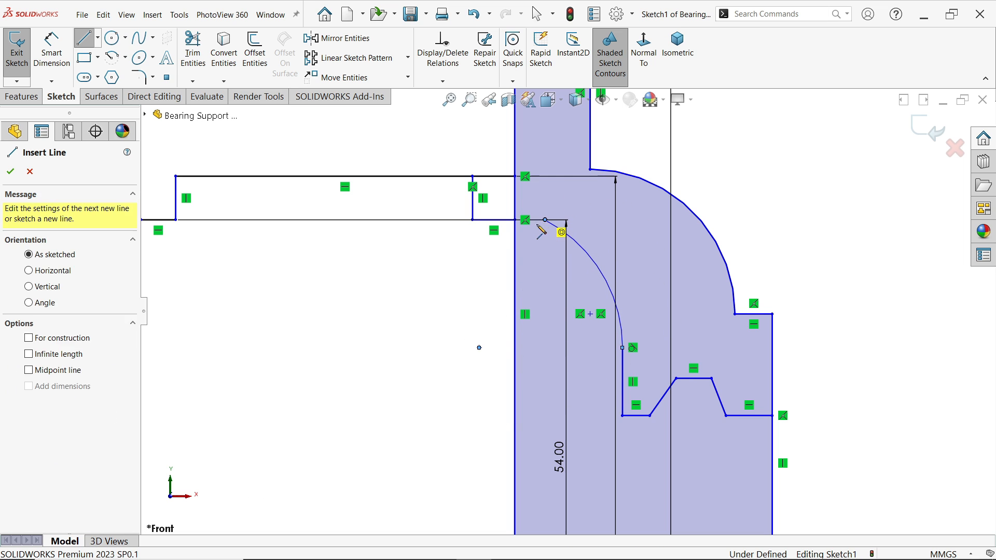
pyautogui.press('Escape')
pyautogui.press('Escape')
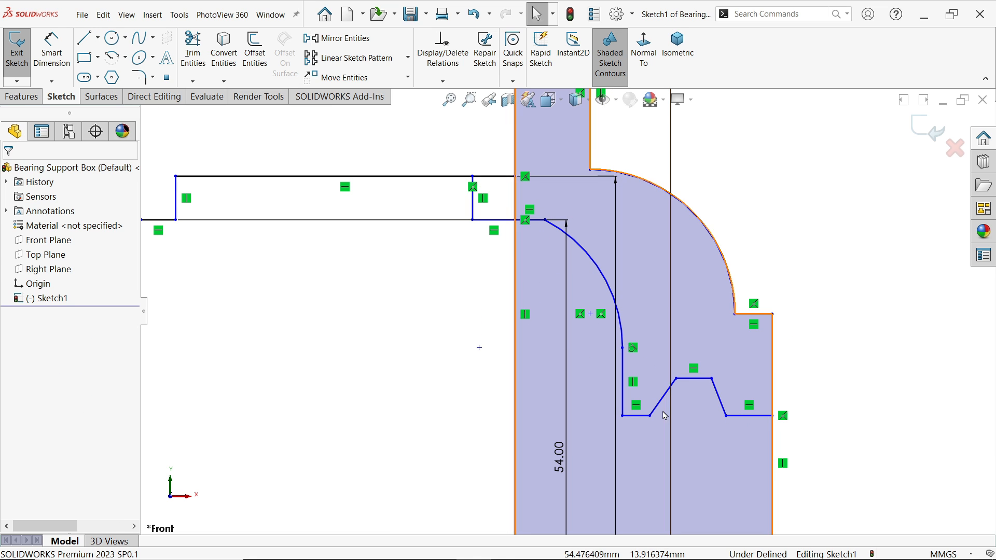
# Make the new groove's two base lines equal and collinear, and its two slanted sides equal
pyautogui.scroll(-2, 746, 419)
pyautogui.click(780, 408)
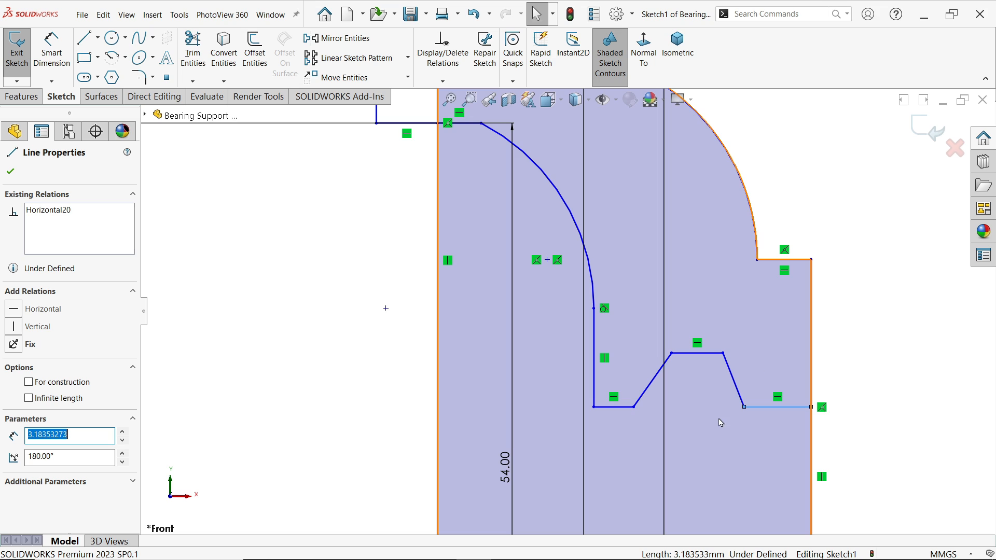
pyautogui.keyDown('ctrl'); pyautogui.click(619, 410); pyautogui.keyUp('ctrl')
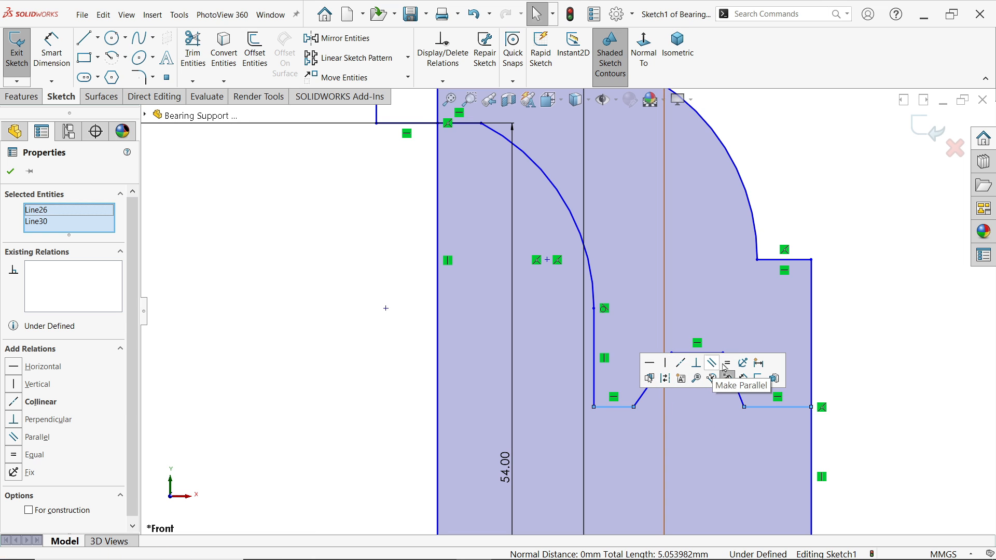
pyautogui.click(728, 365)
pyautogui.click(681, 363)
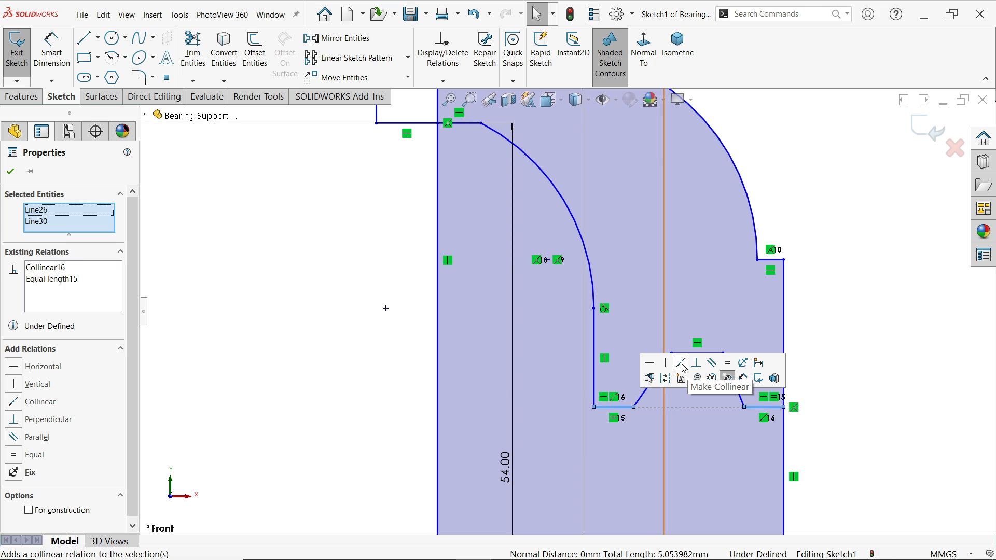
pyautogui.click(739, 394)
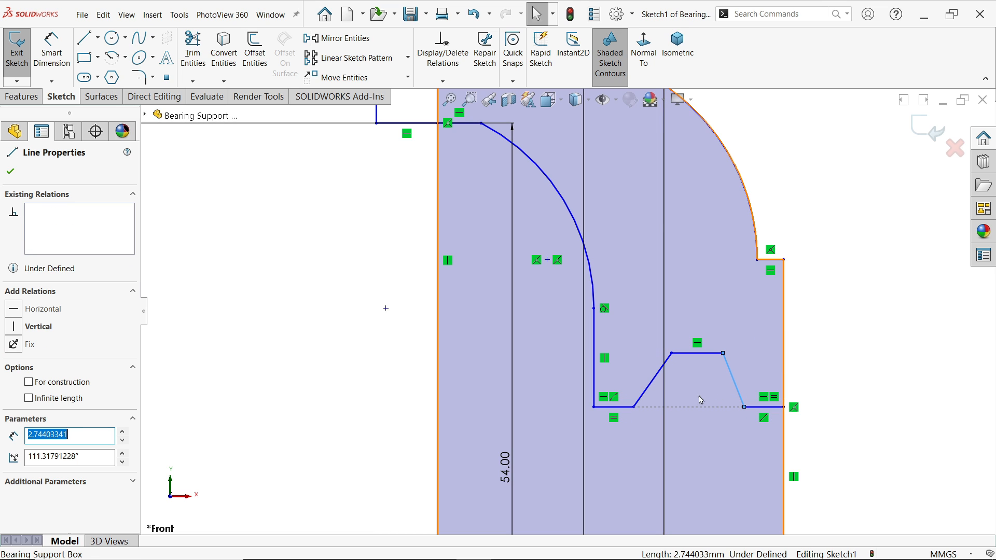
pyautogui.keyDown('ctrl'); pyautogui.click(653, 387); pyautogui.keyUp('ctrl')
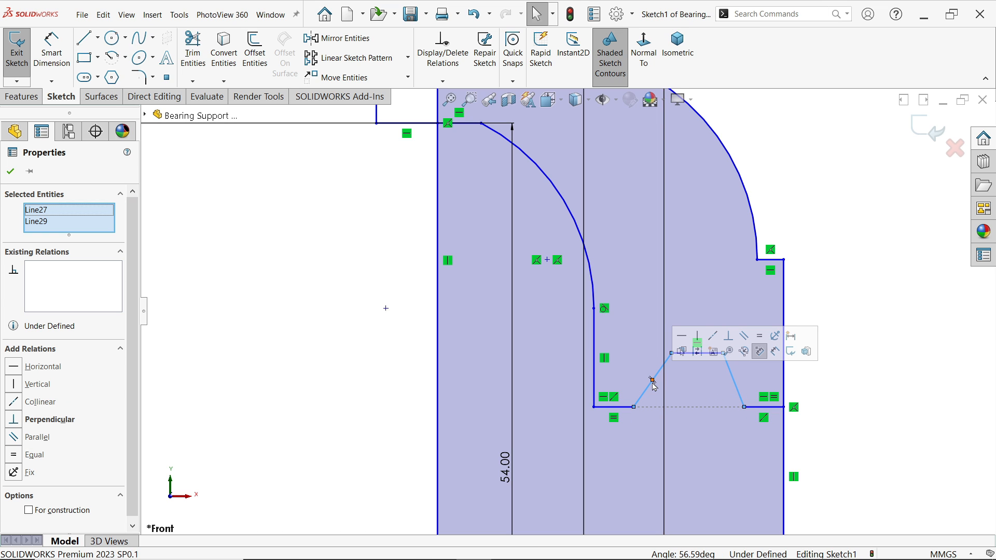
pyautogui.click(763, 339)
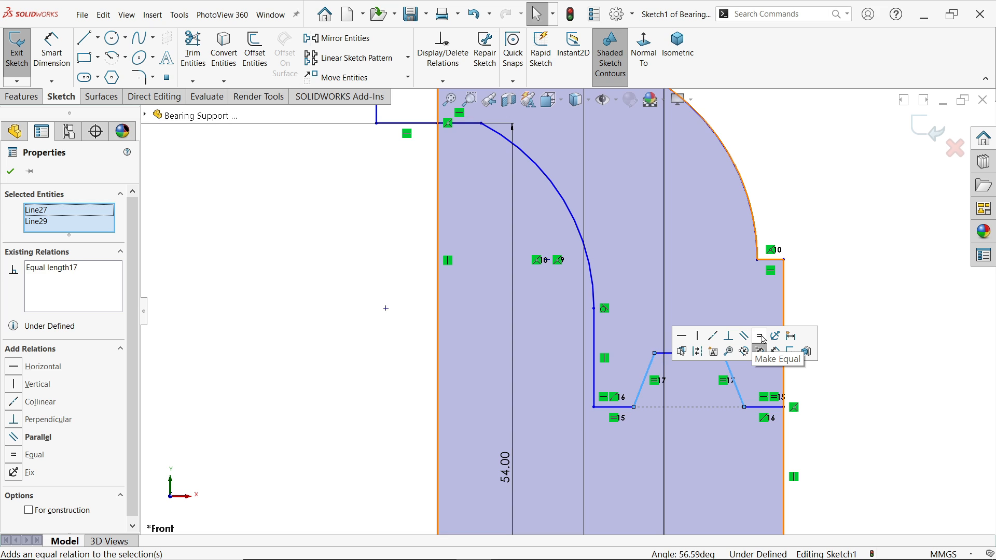
# Dimension the new groove's narrow top line to 3 mm
pyautogui.press('d')
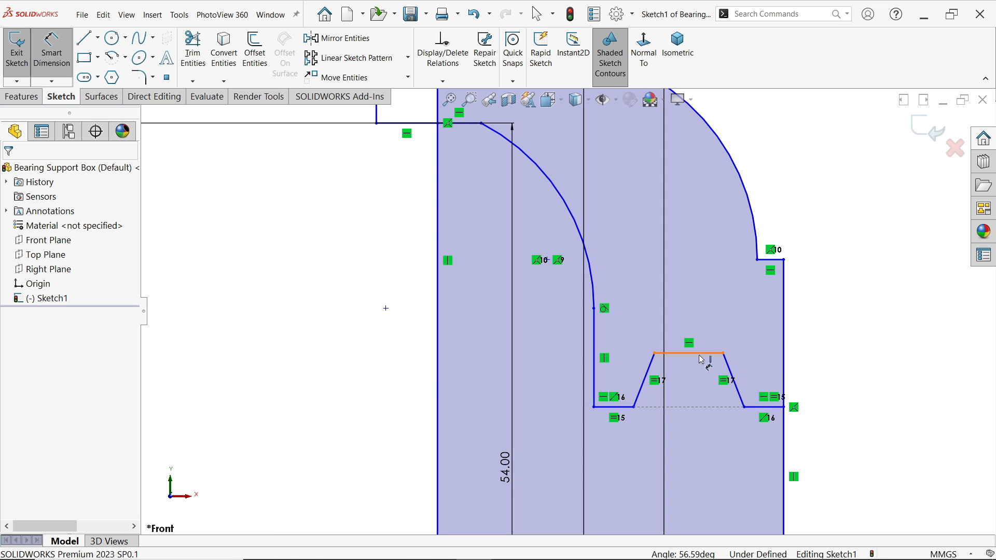
pyautogui.click(697, 352)
pyautogui.click(698, 323)
pyautogui.write('3.24211136mm')
pyautogui.press('Return')
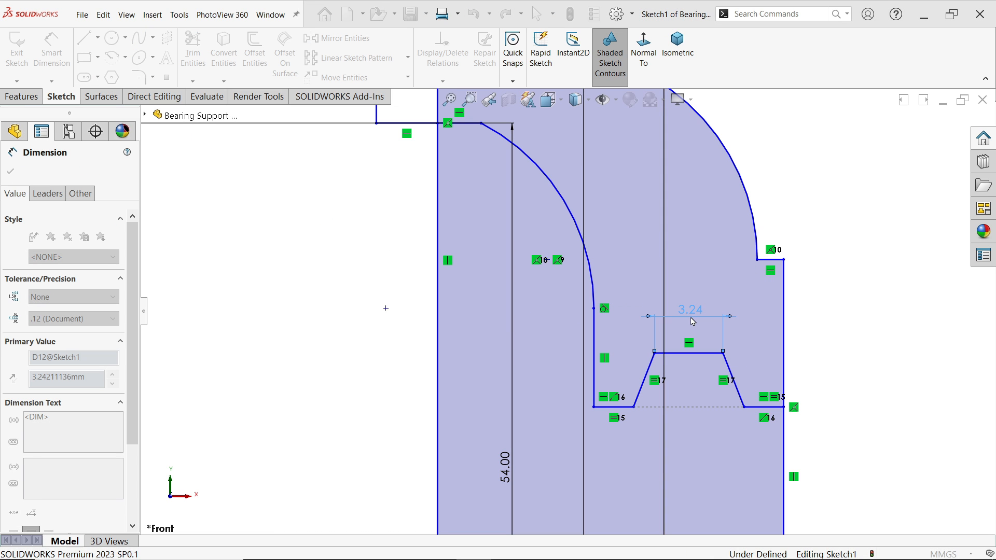
# Dimension the new groove's opening between the lower ends of its slanted sides to 5 mm
pyautogui.click(740, 407)
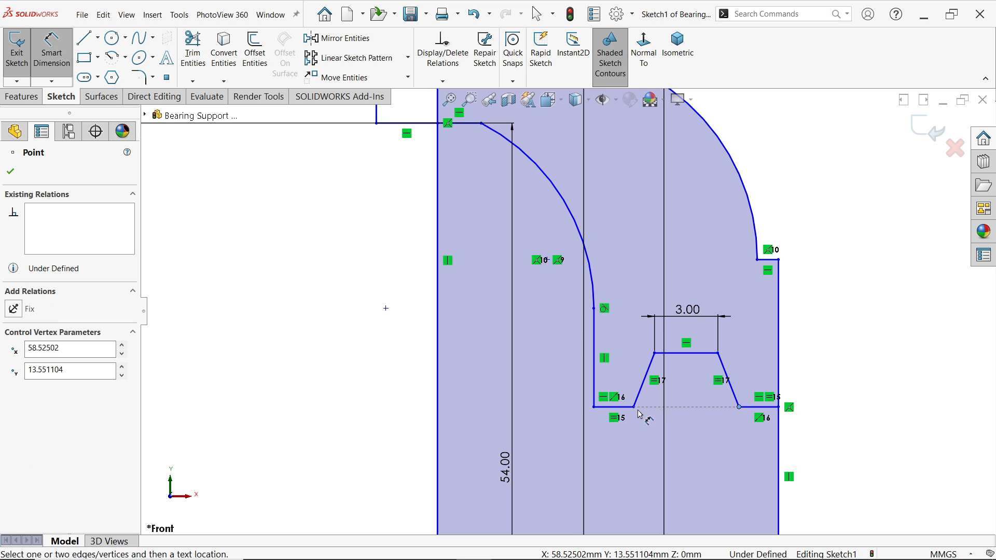
pyautogui.click(633, 407)
pyautogui.click(689, 423)
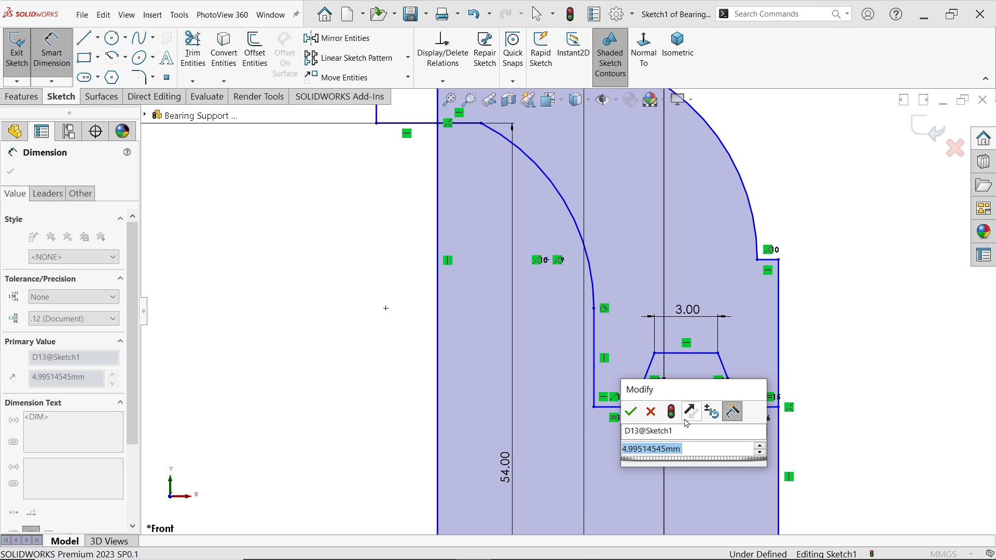
pyautogui.write('5')
pyautogui.click(634, 414)
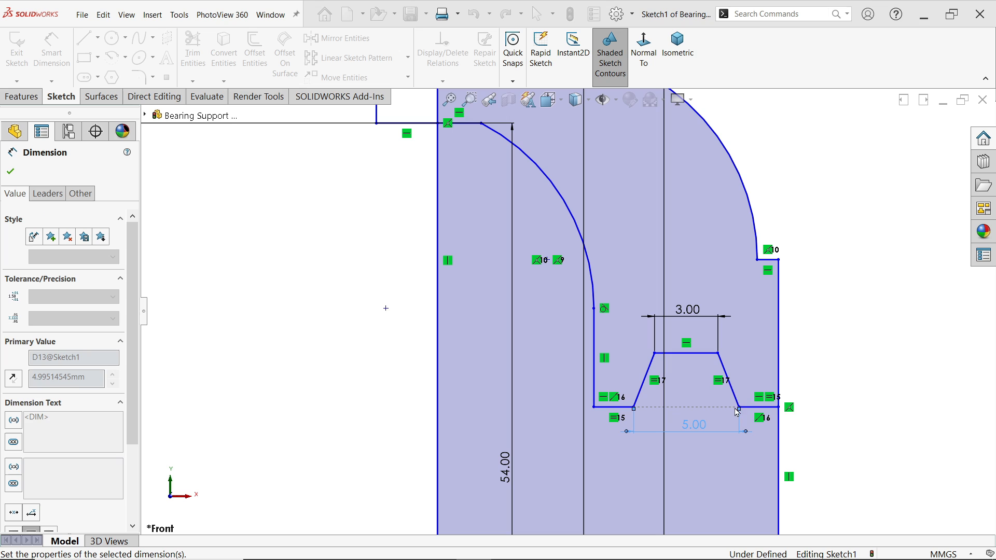
# Dimension the distance between the outer vertical edge and the inner vertical line beside the new groove to 10 mm
pyautogui.click(595, 393)
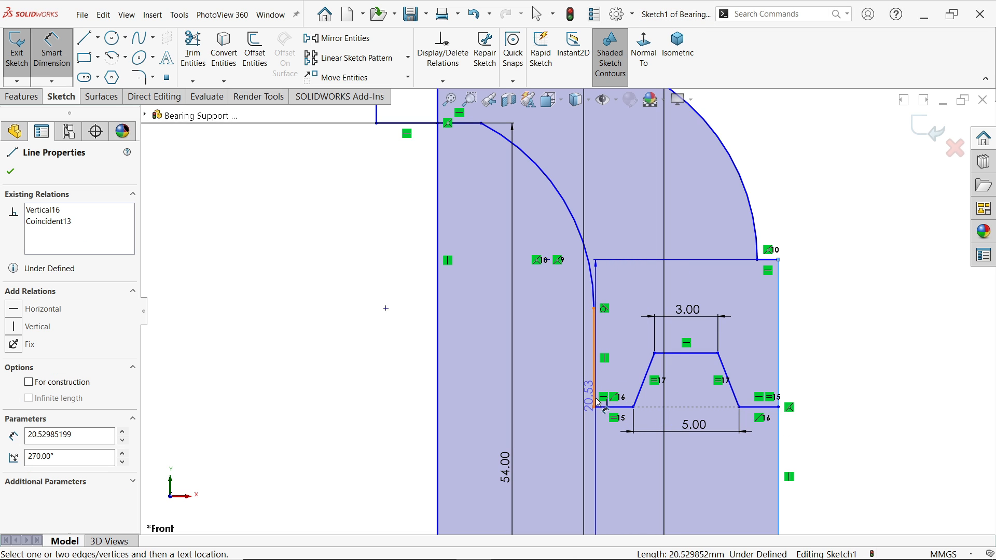
pyautogui.click(594, 389)
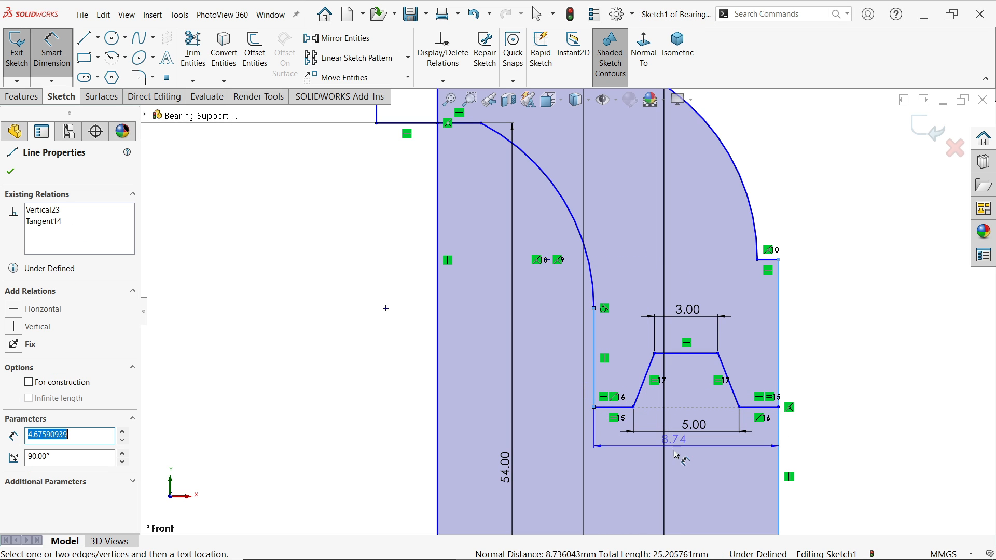
pyautogui.click(678, 458)
pyautogui.write('10')
pyautogui.press('Return')
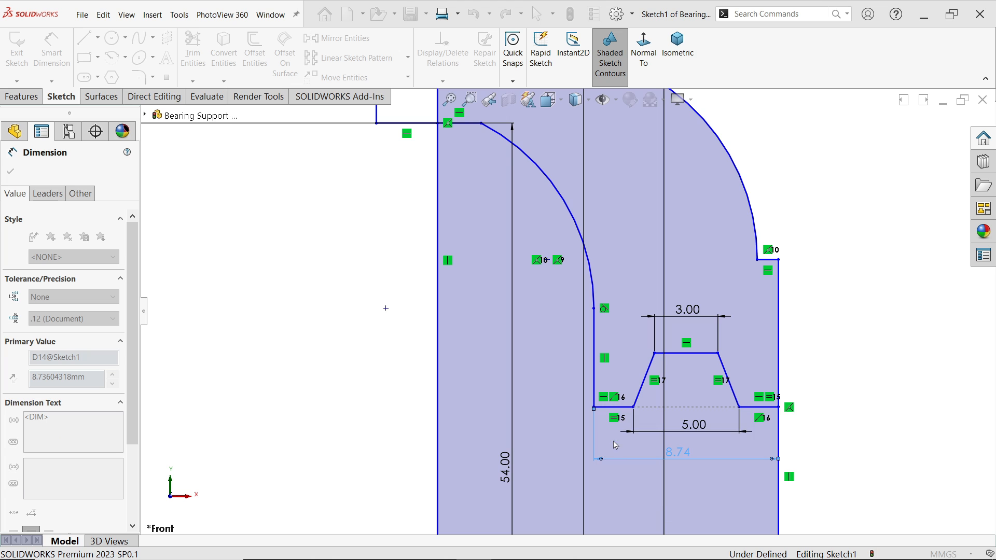
# Add a doubled diameter dimension of 26 mm between the new groove's base line and the centerline
pyautogui.scroll(5, 700, 376)
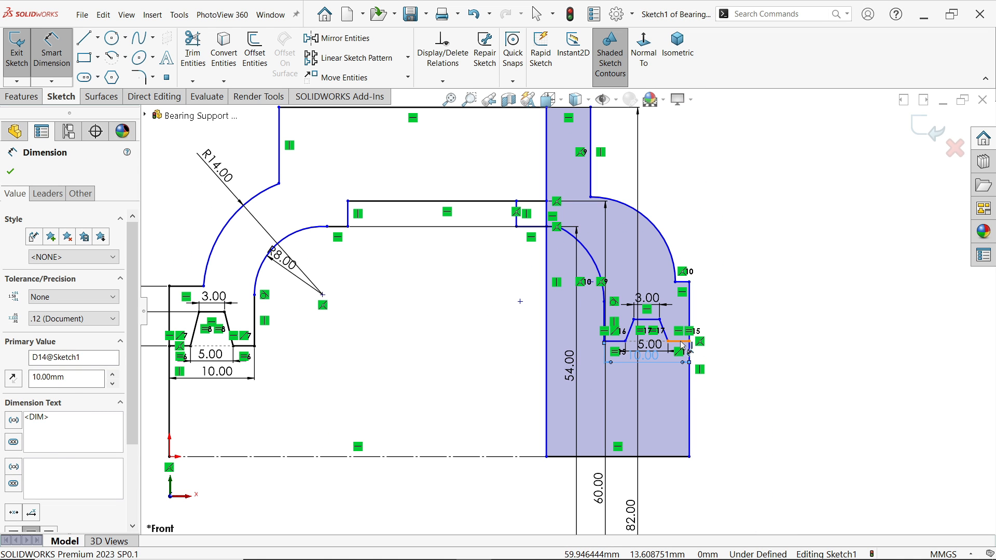
pyautogui.click(680, 341)
pyautogui.click(521, 456)
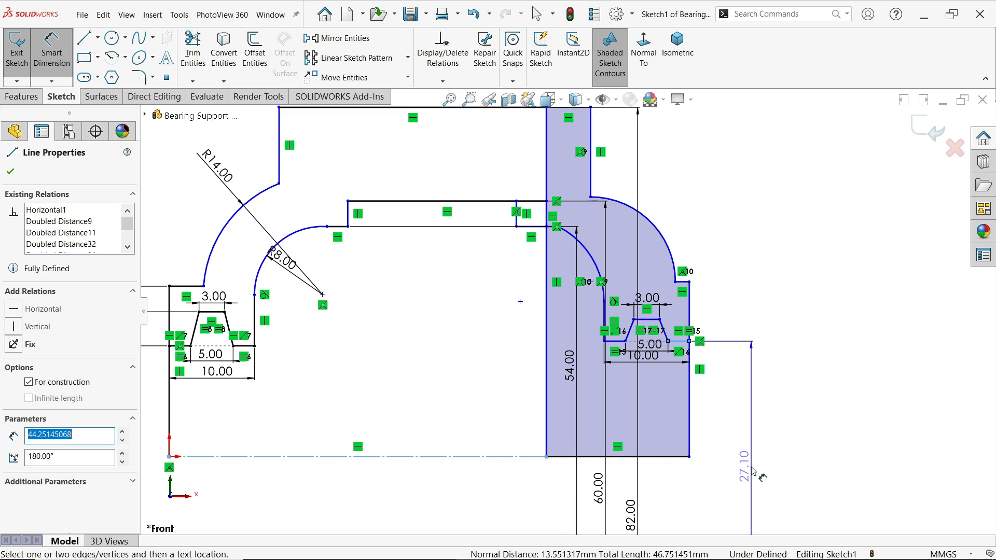
pyautogui.click(753, 470)
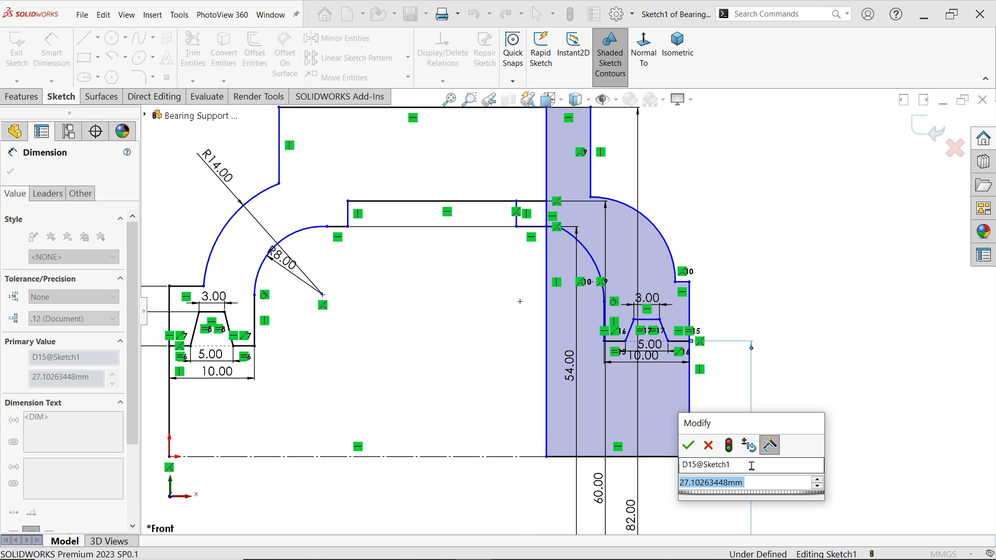
pyautogui.write('26')
pyautogui.click(689, 447)
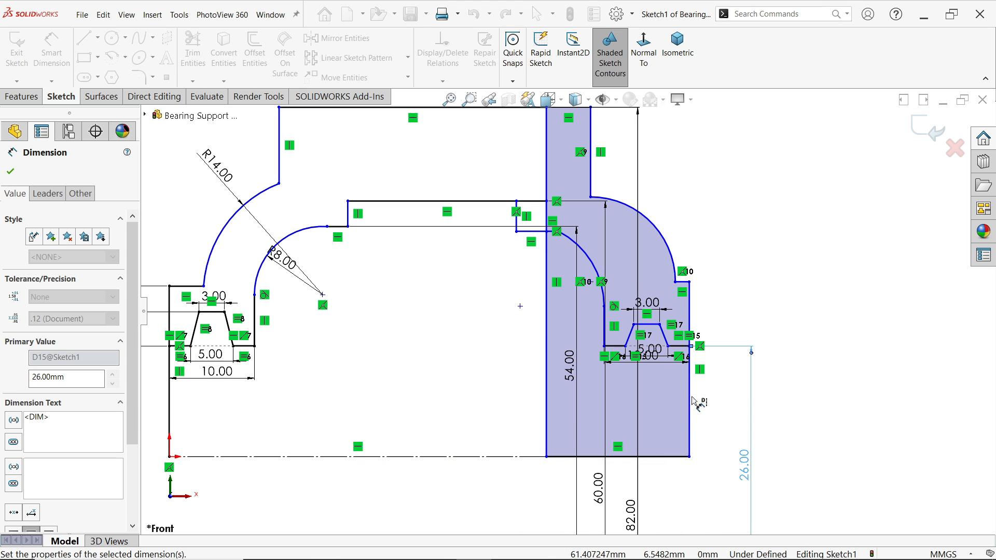
# Add a doubled diameter dimension of 34 mm between the new groove's narrow top line and the centerline
pyautogui.click(649, 326)
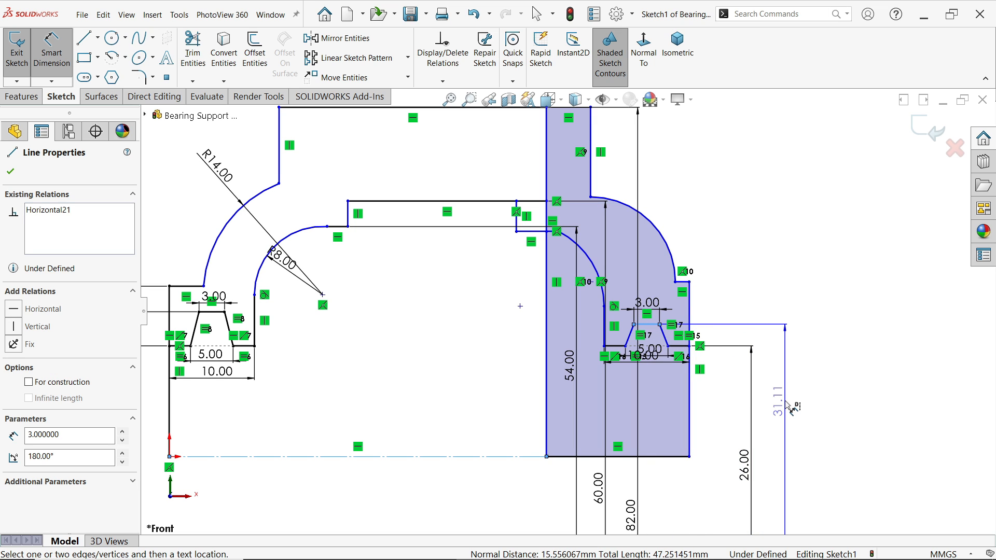
pyautogui.click(787, 405)
pyautogui.write('34')
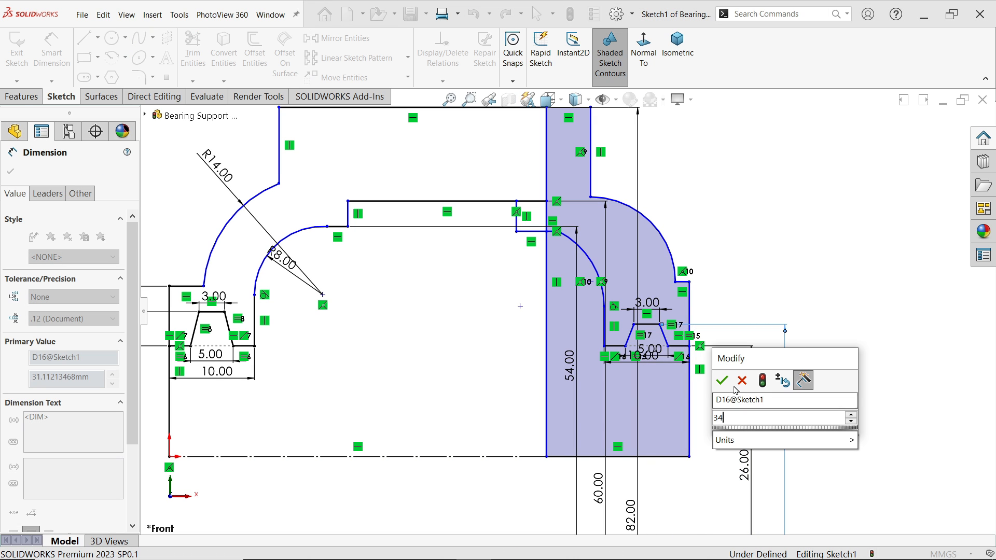
pyautogui.click(721, 382)
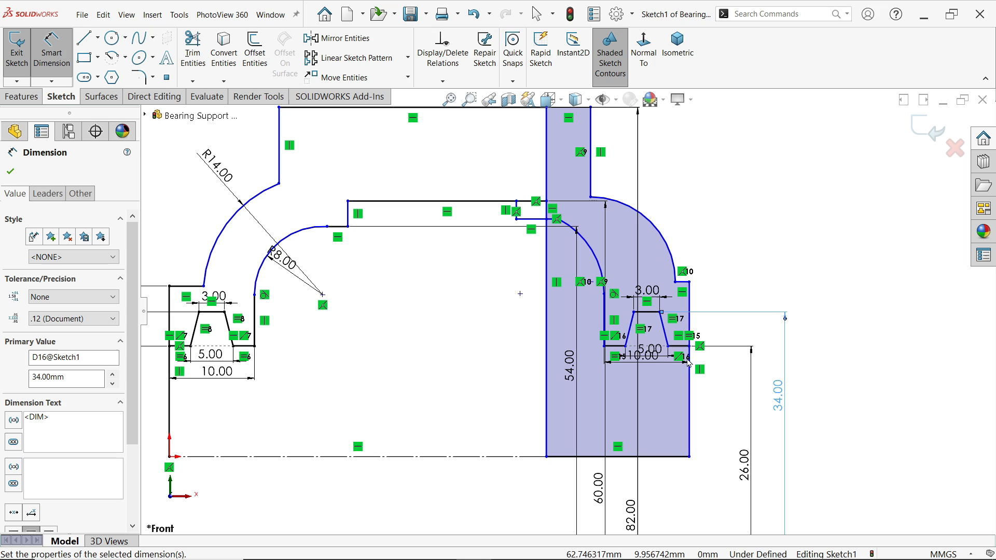
pyautogui.scroll(1, 566, 311)
pyautogui.scroll(-1, 481, 228)
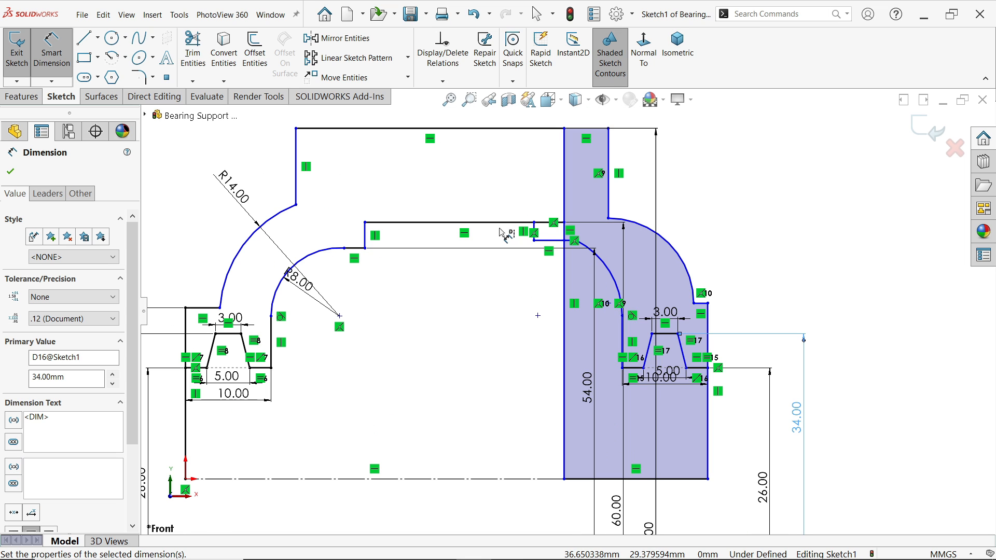
pyautogui.scroll(-1, 503, 233)
pyautogui.scroll(-1, 568, 260)
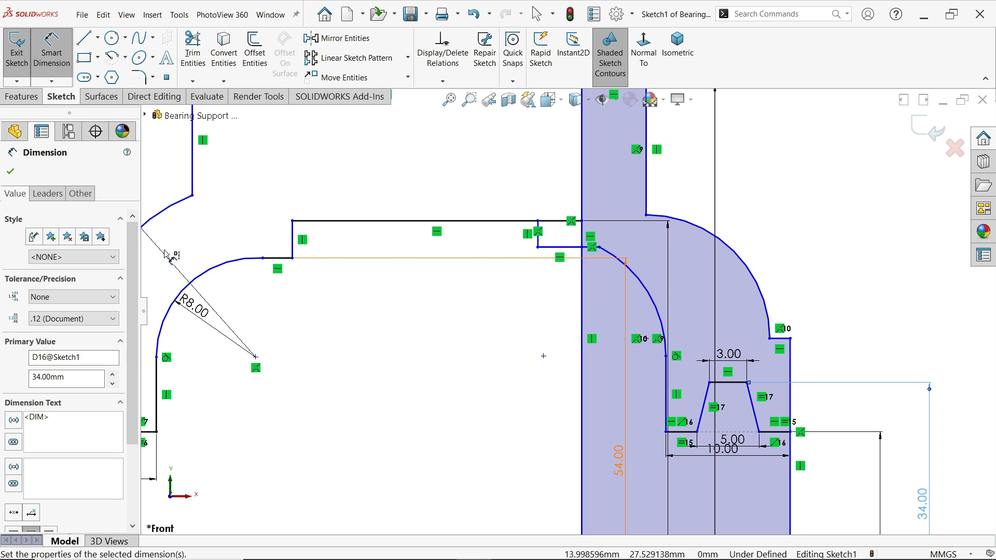
pyautogui.click(22, 172)
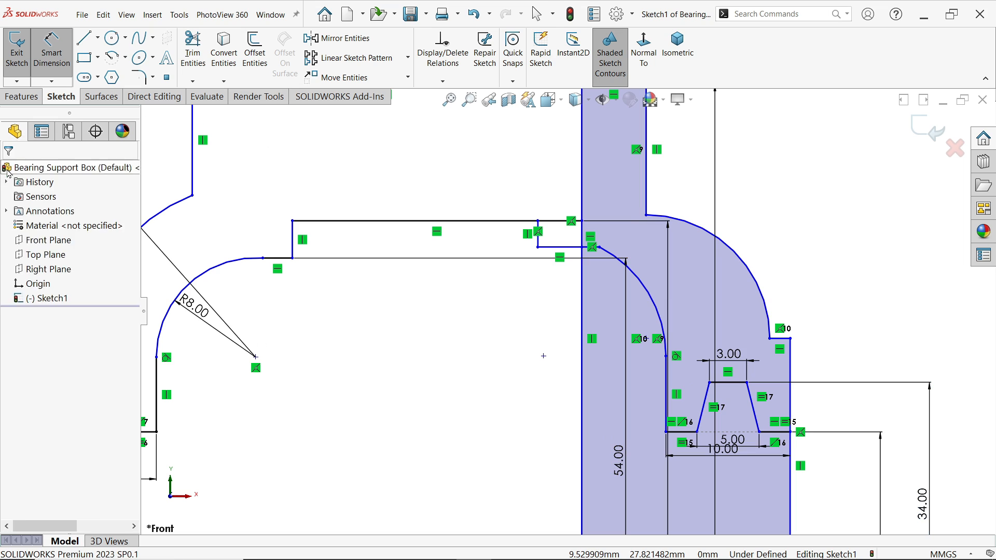
# Delete the coincident relation between the outer arc's center and the upper vertical line, and reshape the arc freehand to test its freedom
pyautogui.click(660, 336)
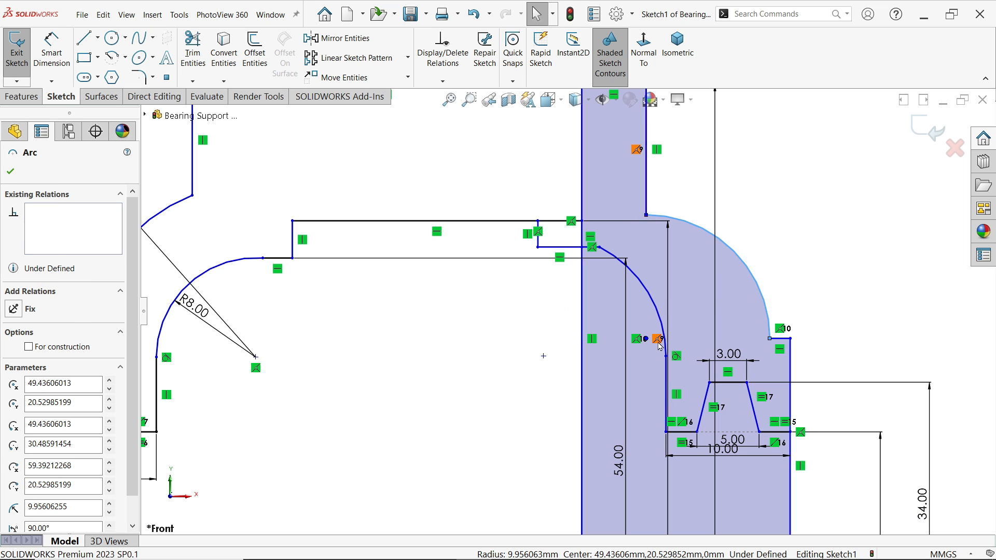
pyautogui.press('Escape')
pyautogui.press('Delete')
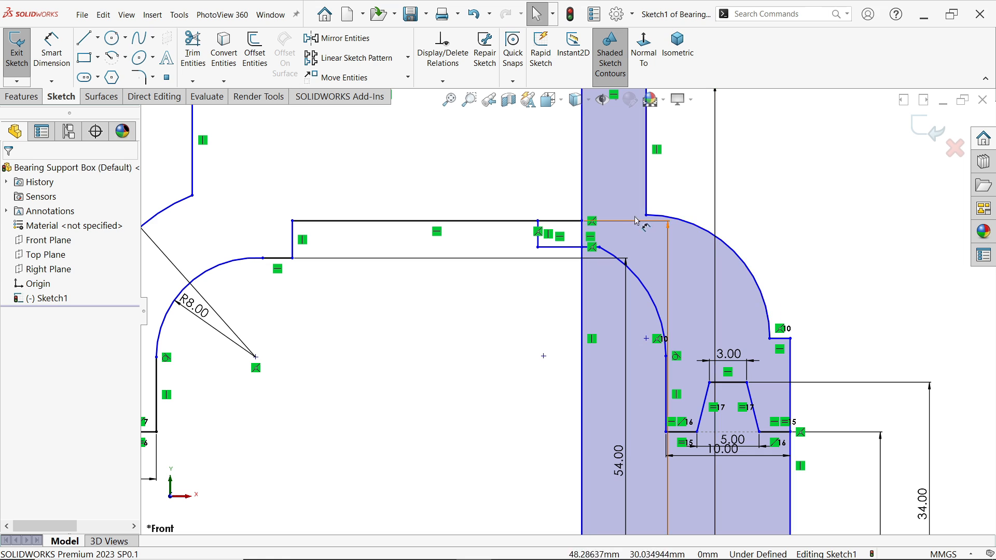
pyautogui.moveTo(646, 215)
pyautogui.mouseDown()
pyautogui.moveTo(652, 198)
pyautogui.moveTo(643, 197)
pyautogui.moveTo(651, 196)
pyautogui.mouseUp()
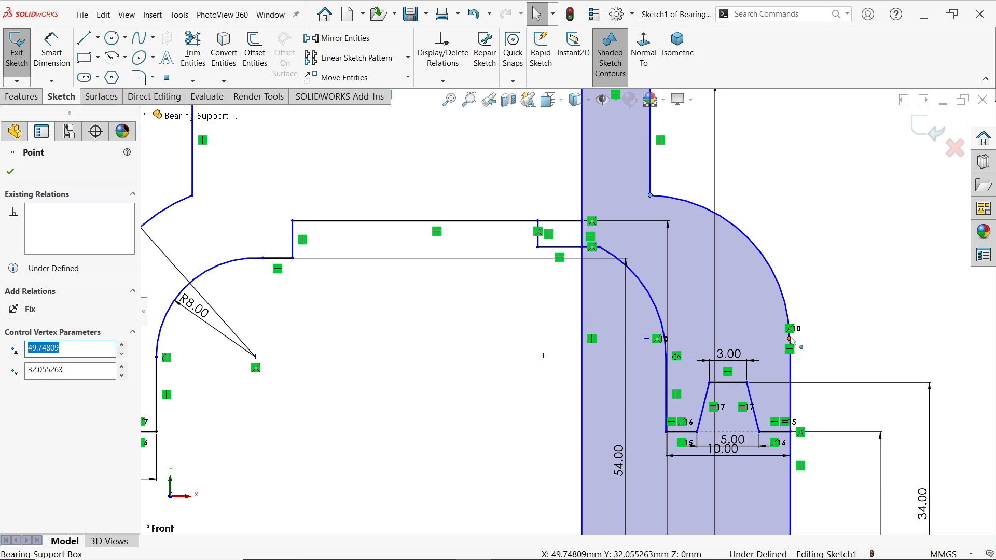
pyautogui.click(785, 306)
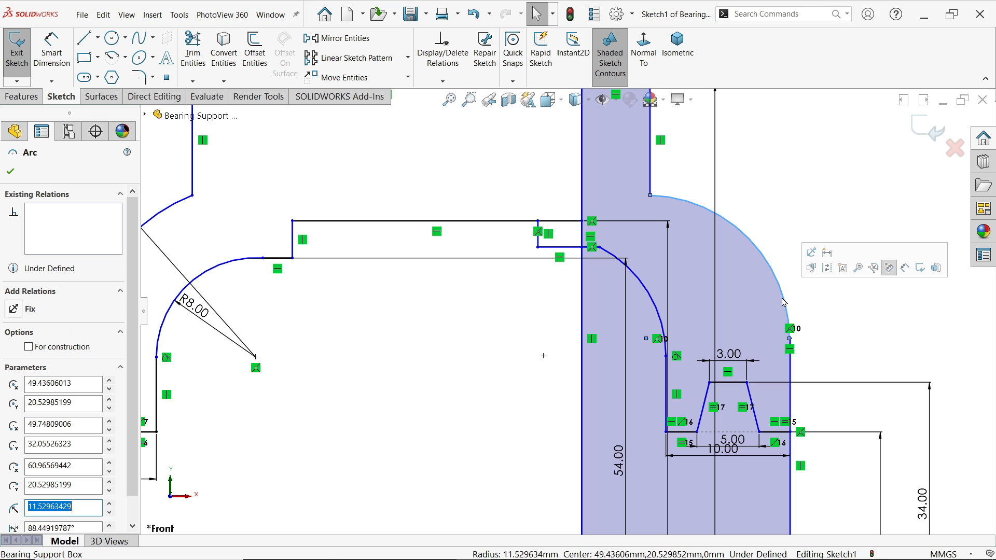
pyautogui.moveTo(777, 303); pyautogui.dragTo(765, 304)
# Dimension the outer arc on the new side with a 14 mm radius
pyautogui.click(51, 52)
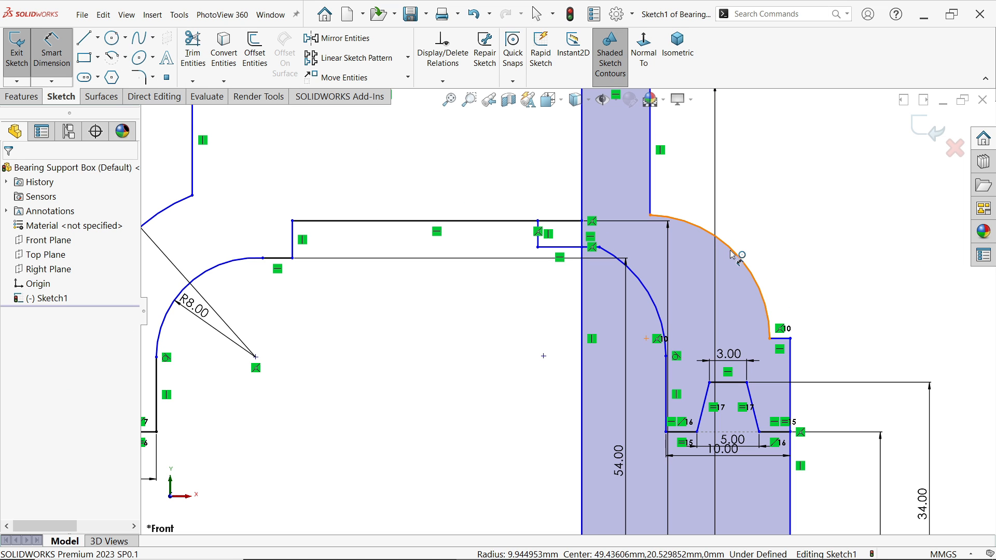
pyautogui.click(733, 255)
pyautogui.click(753, 227)
pyautogui.write('14')
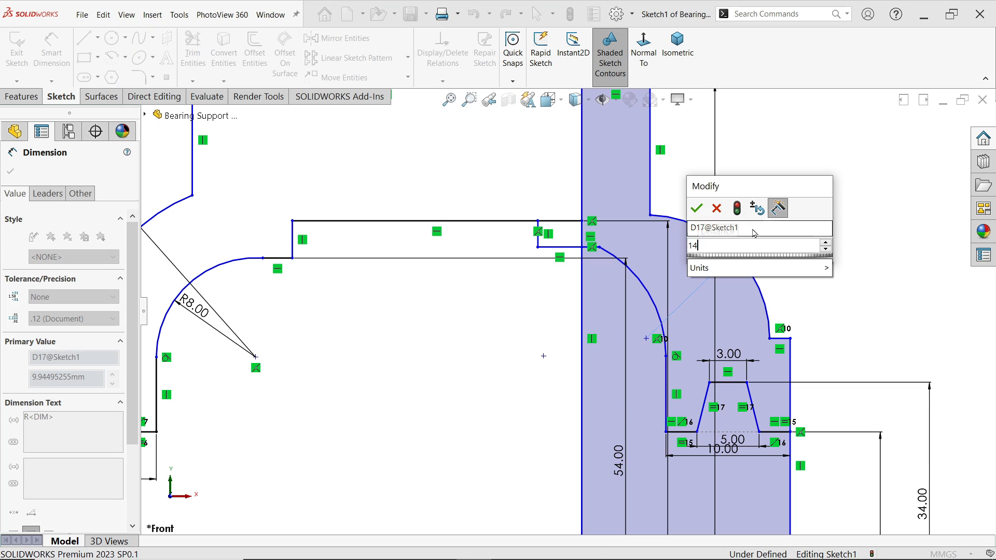
pyautogui.click(697, 209)
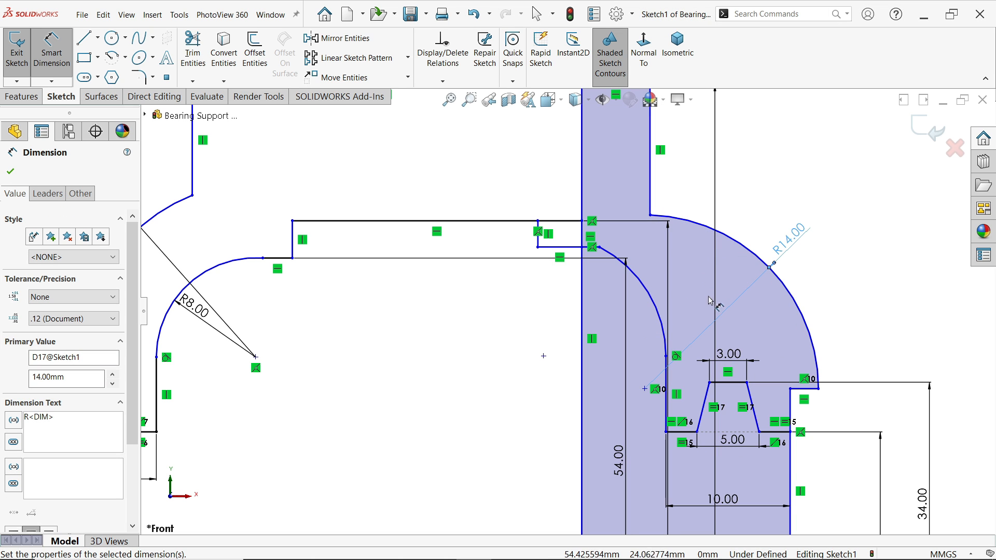
# Dimension the inner arc on the new side with an 8 mm radius
pyautogui.click(655, 298)
pyautogui.click(690, 273)
pyautogui.write('8')
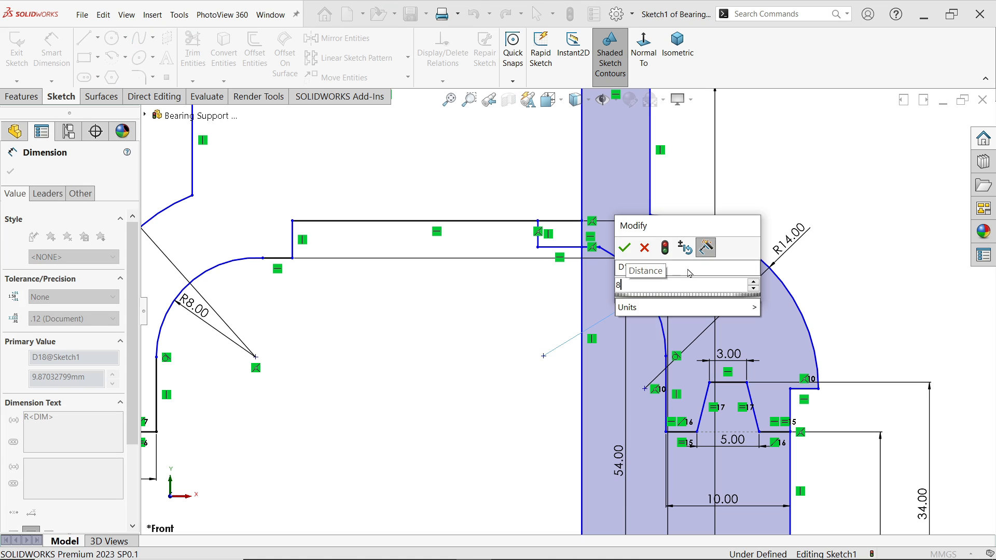
pyautogui.click(629, 250)
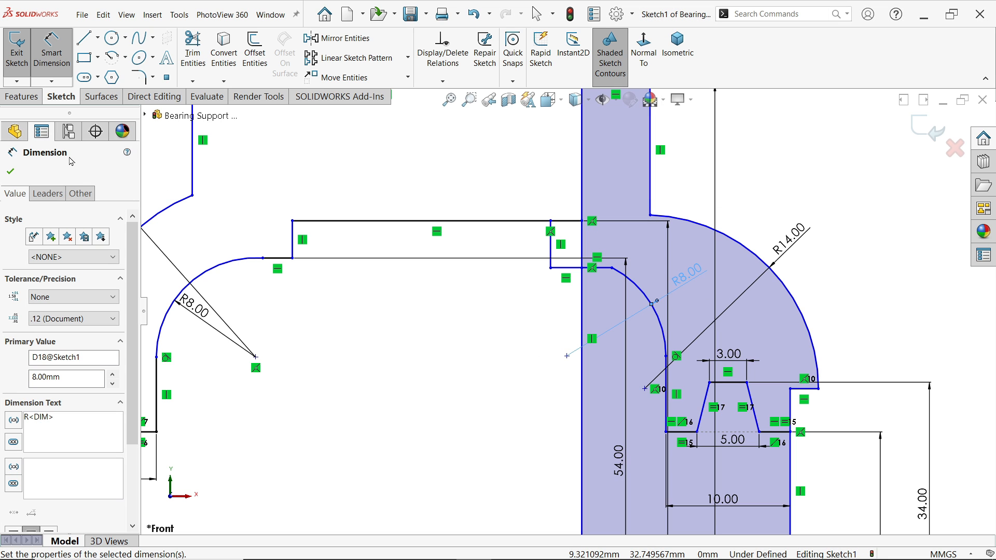
pyautogui.click(10, 173)
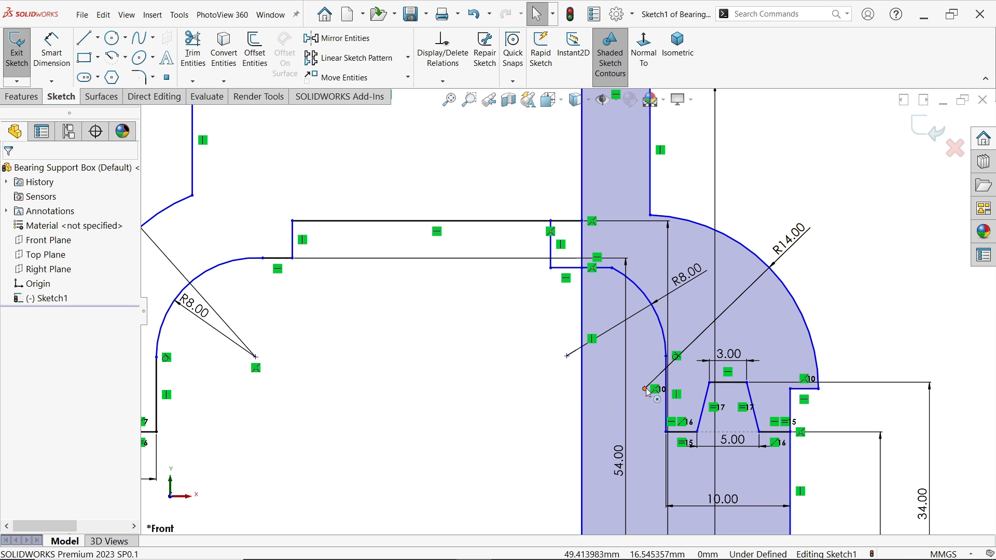
# Merge the center points of the new side's R14 and R8 arcs
pyautogui.click(645, 389)
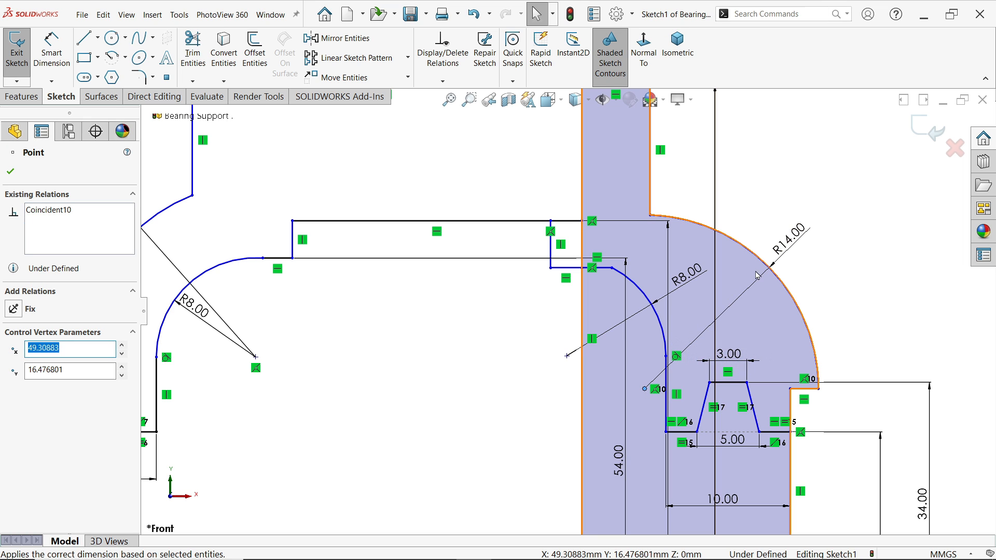
pyautogui.keyDown('ctrl'); pyautogui.click(568, 357); pyautogui.keyUp('ctrl')
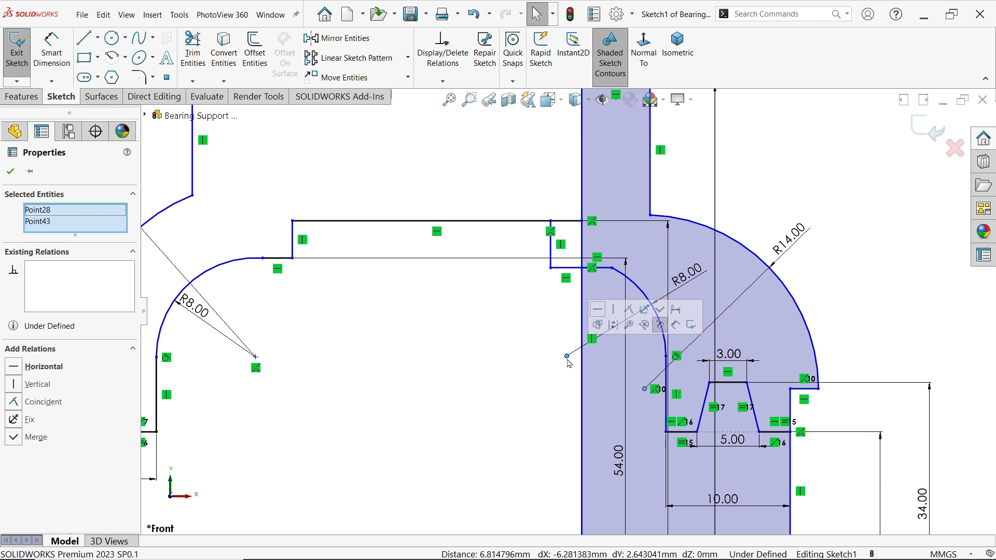
pyautogui.click(660, 316)
pyautogui.click(675, 324)
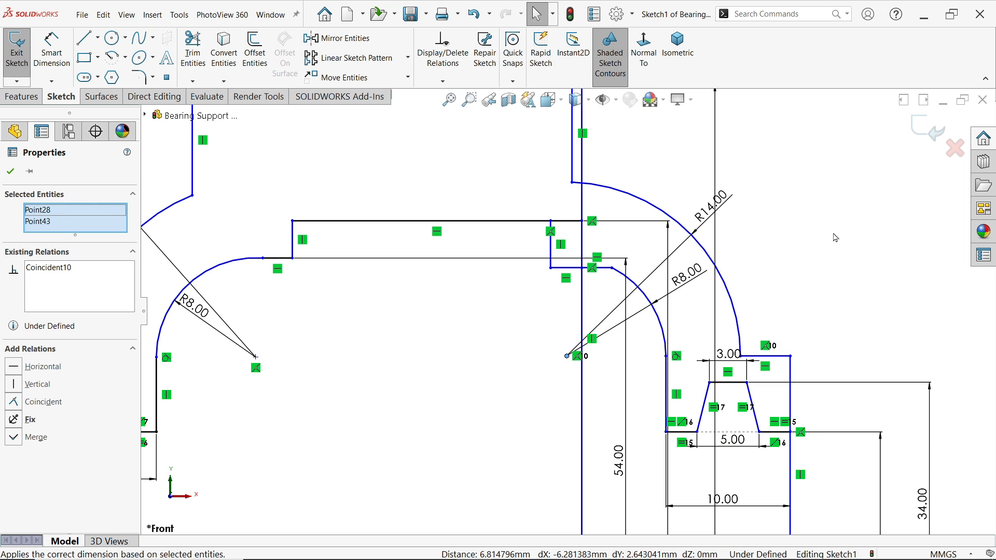
pyautogui.scroll(2, 723, 240)
pyautogui.scroll(-2, 596, 208)
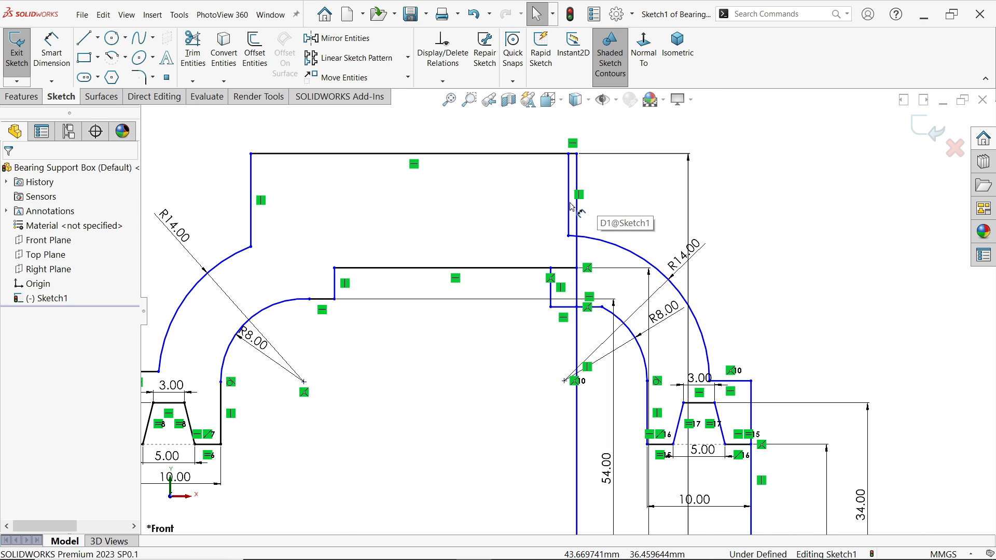
# Move the upper vertical line above the outer arc outward and dimension it 6 mm from the long vertical line
pyautogui.click(571, 213)
pyautogui.moveTo(580, 210); pyautogui.dragTo(619, 205)
pyautogui.click(838, 216)
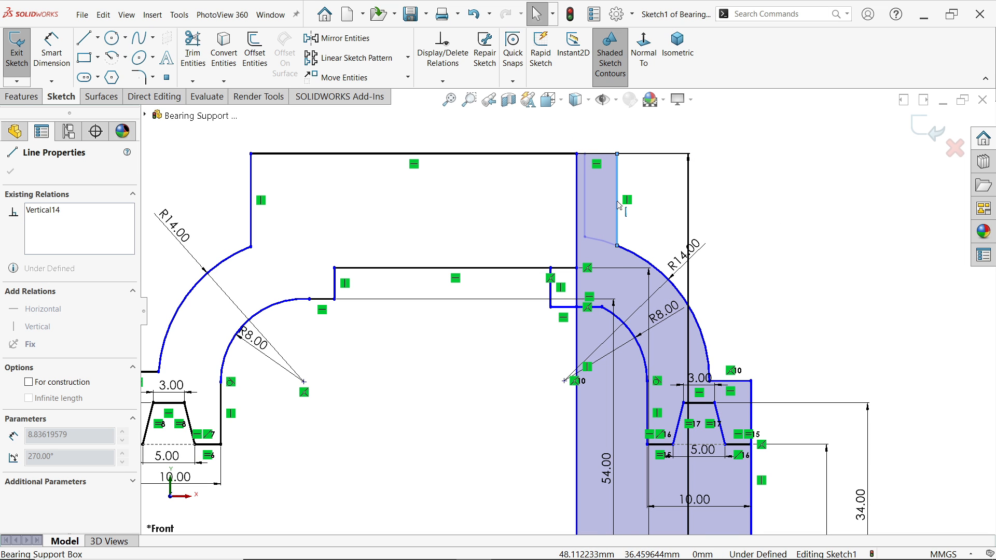
pyautogui.click(57, 57)
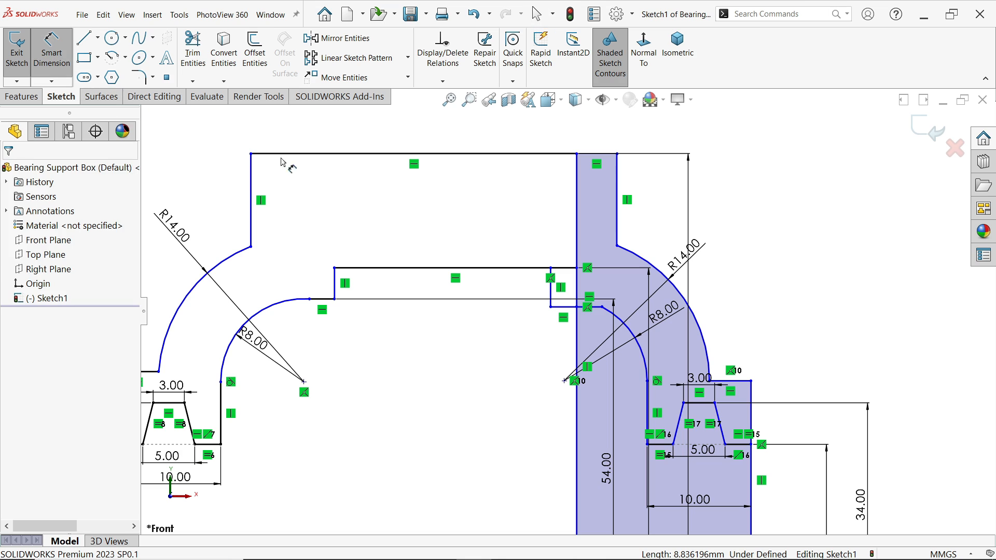
pyautogui.click(619, 224)
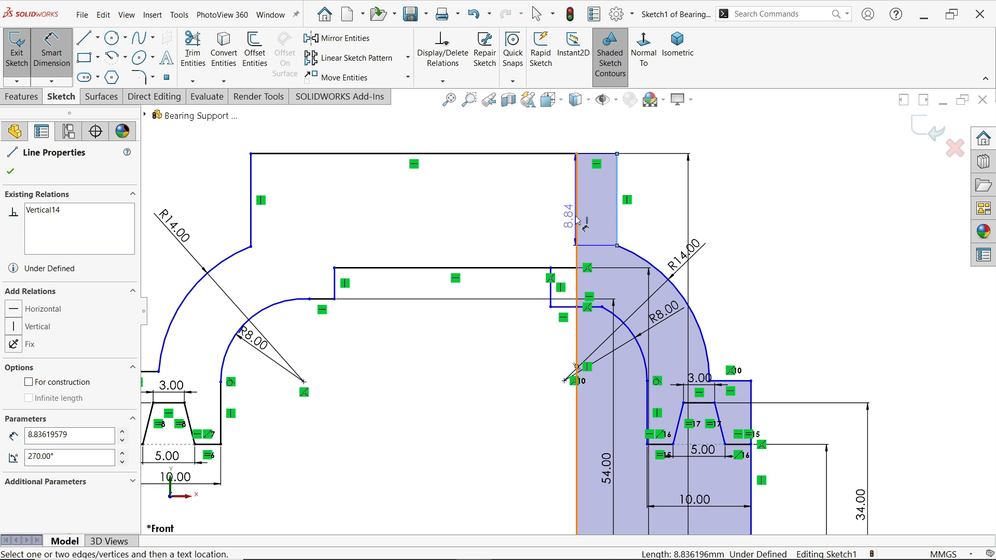
pyautogui.click(577, 220)
pyautogui.click(598, 141)
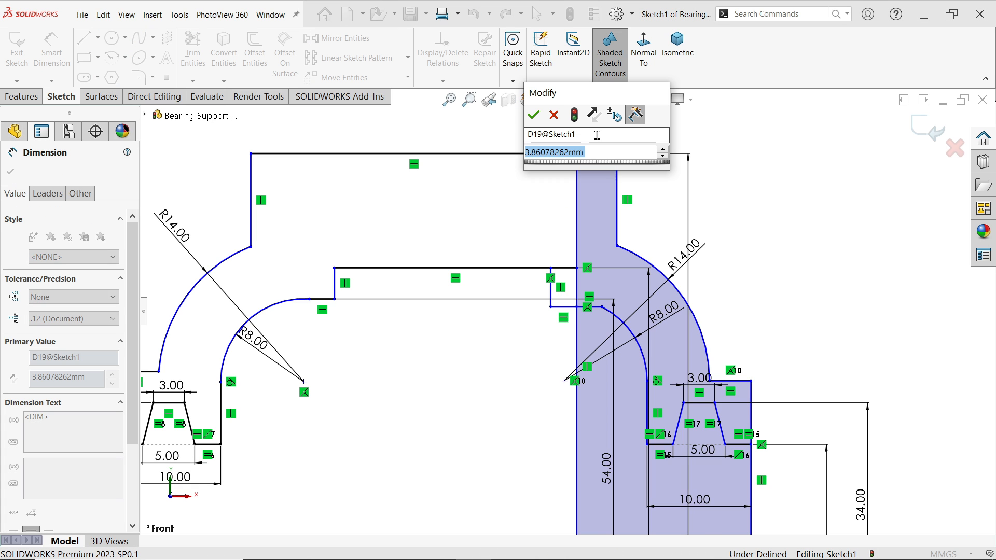
pyautogui.write('6')
pyautogui.click(537, 115)
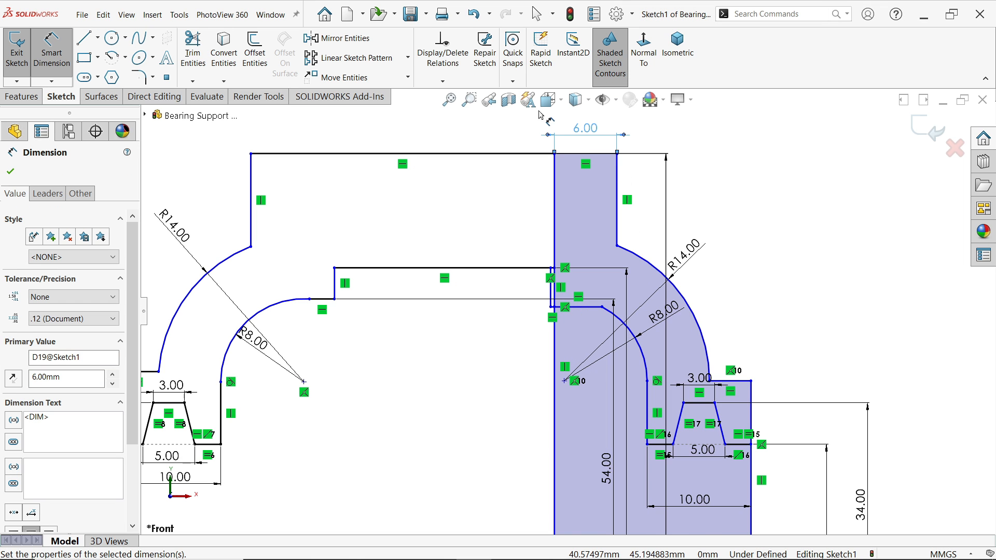
# Make the new side's R8 arc tangent to the short horizontal line at its upper end
pyautogui.scroll(3, 569, 157)
pyautogui.scroll(-5, 566, 295)
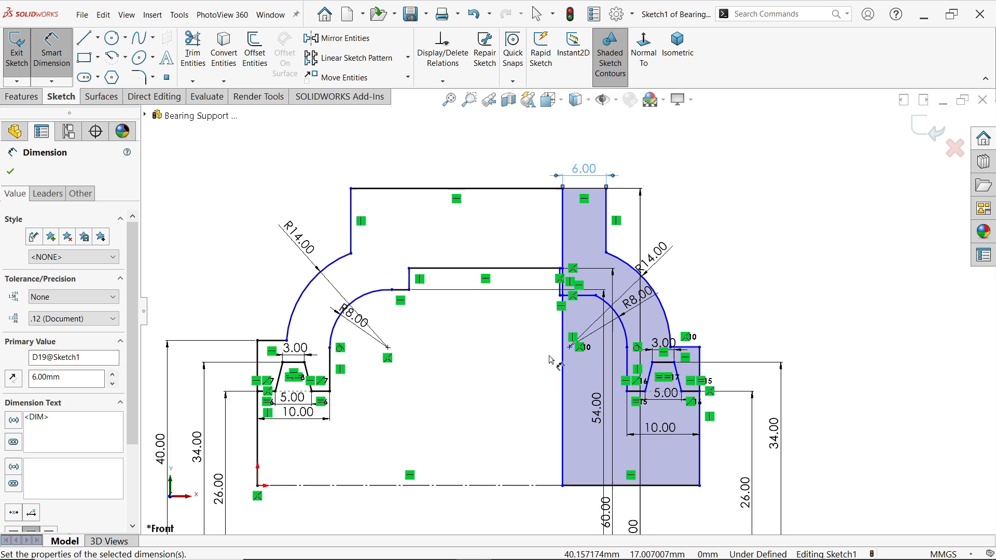
pyautogui.scroll(-1, 566, 296)
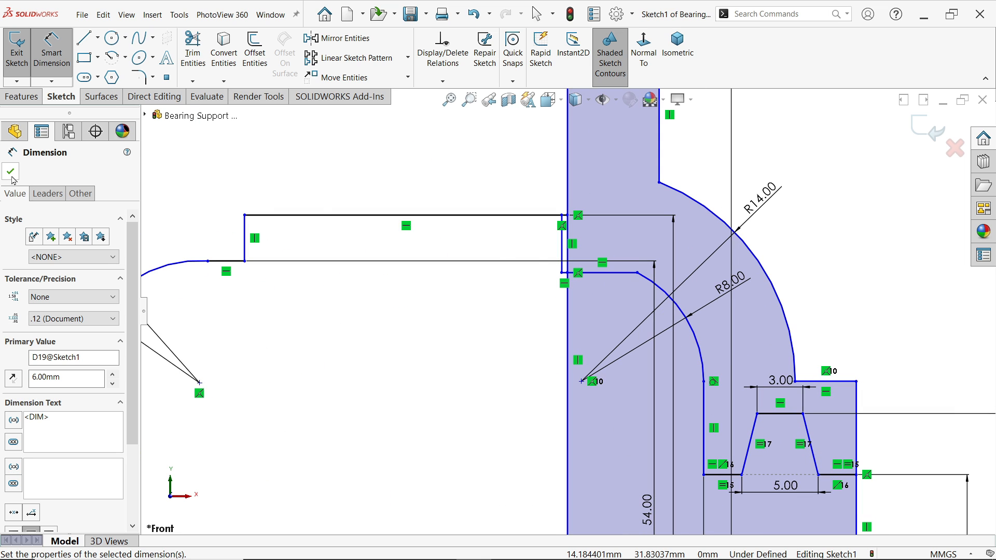
pyautogui.click(12, 178)
pyautogui.click(638, 272)
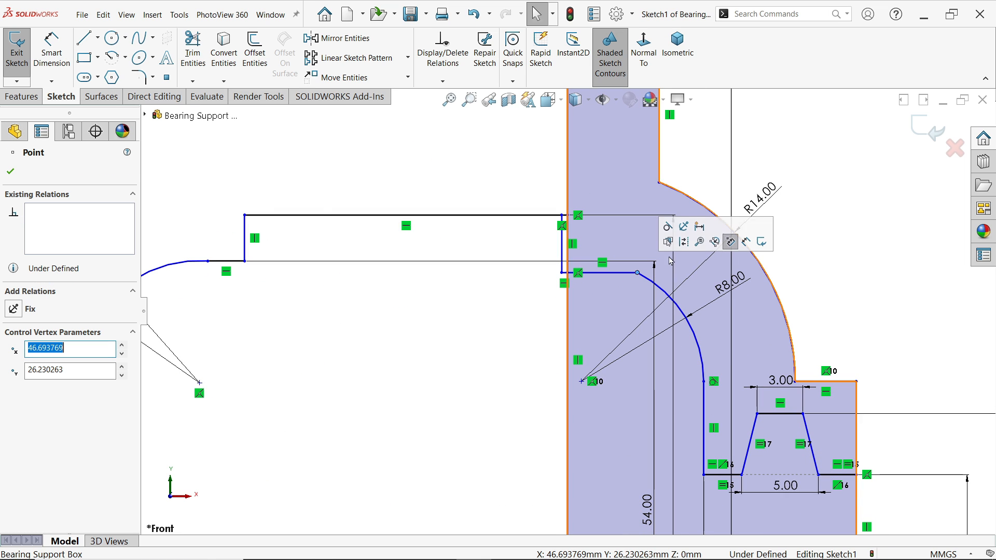
pyautogui.click(730, 241)
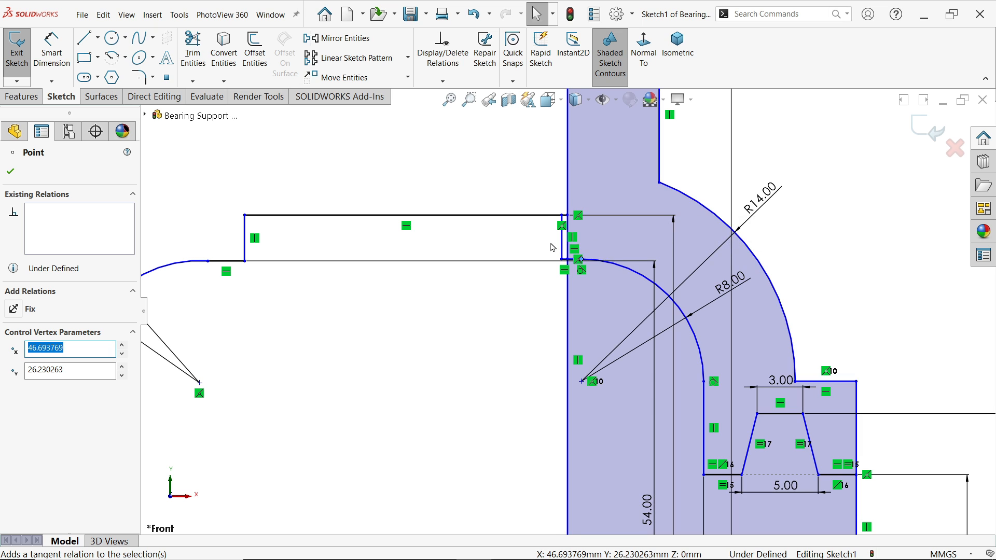
# Move the short vertical step line of the bore away from the long vertical line, toward the middle of the profile
pyautogui.scroll(-1, 549, 245)
pyautogui.scroll(3, 558, 247)
pyautogui.scroll(-4, 556, 243)
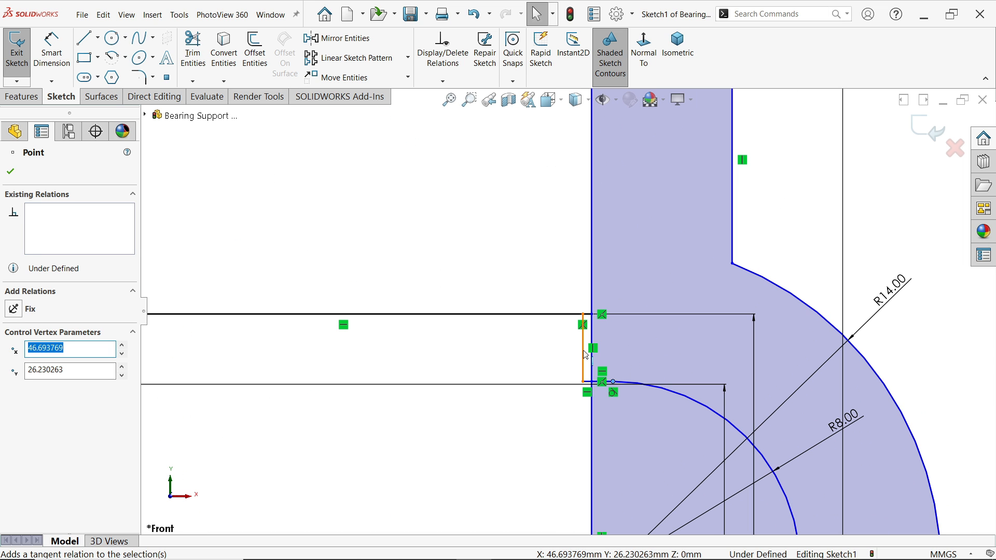
pyautogui.moveTo(583, 353); pyautogui.dragTo(535, 355)
pyautogui.scroll(6, 605, 364)
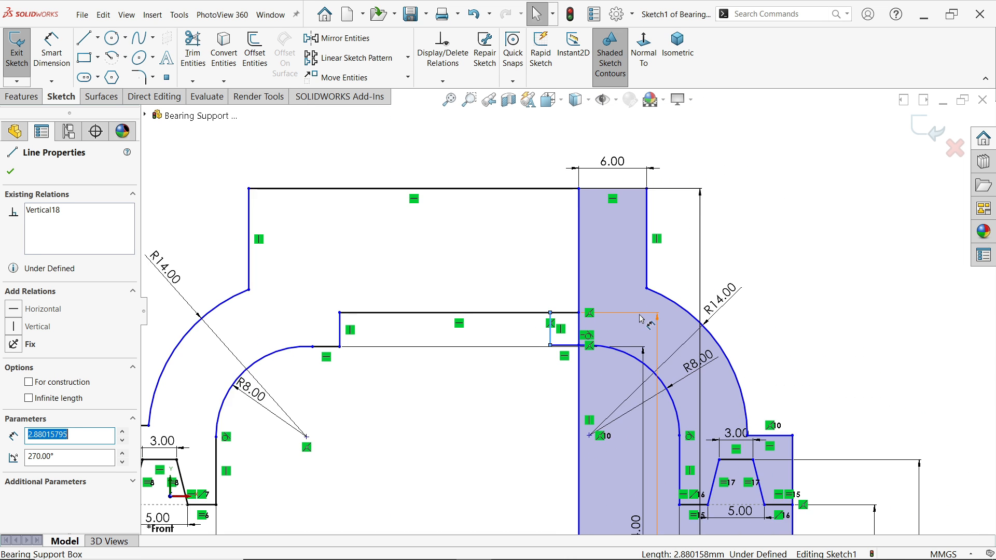
pyautogui.scroll(-4, 555, 381)
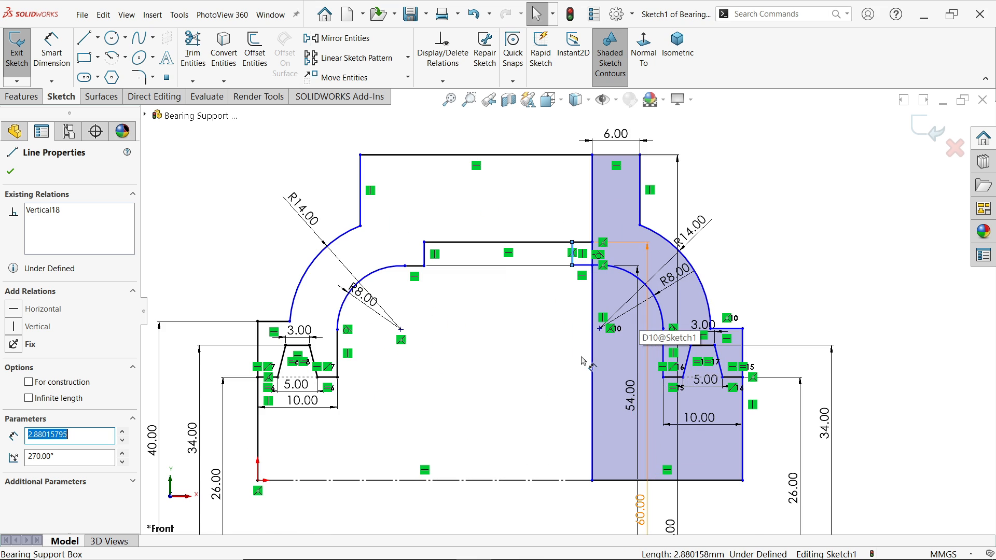
pyautogui.scroll(-2, 618, 340)
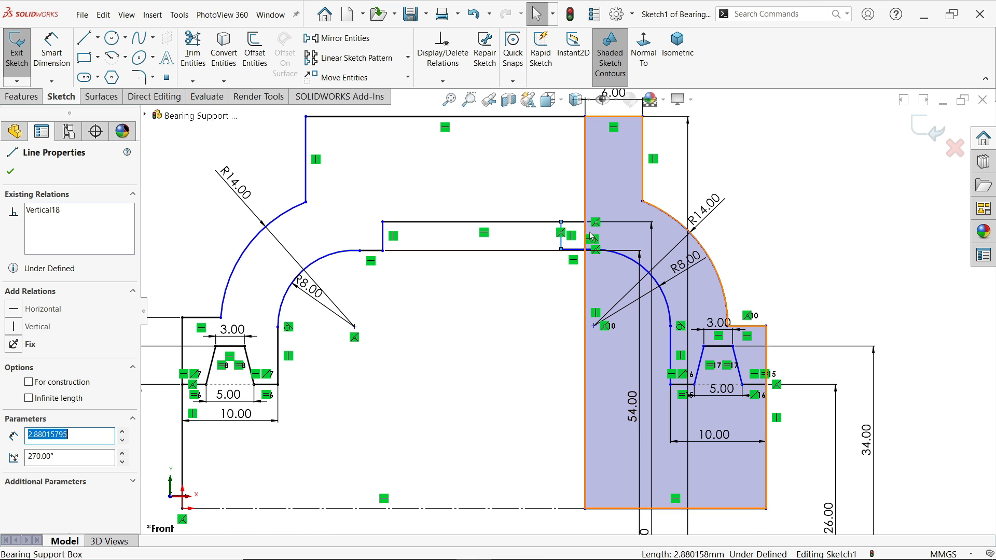
pyautogui.press('d')
pyautogui.scroll(2, 493, 242)
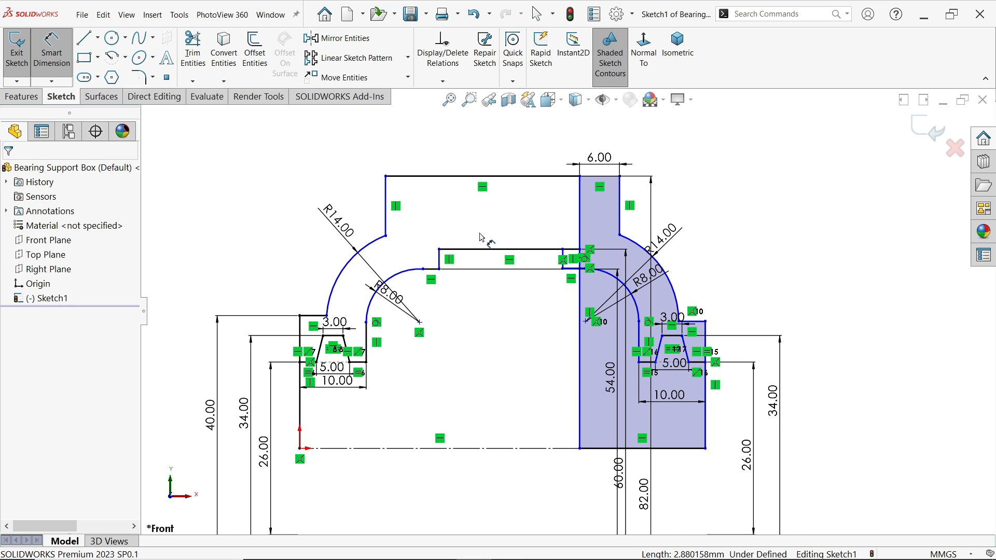
pyautogui.scroll(-1, 482, 237)
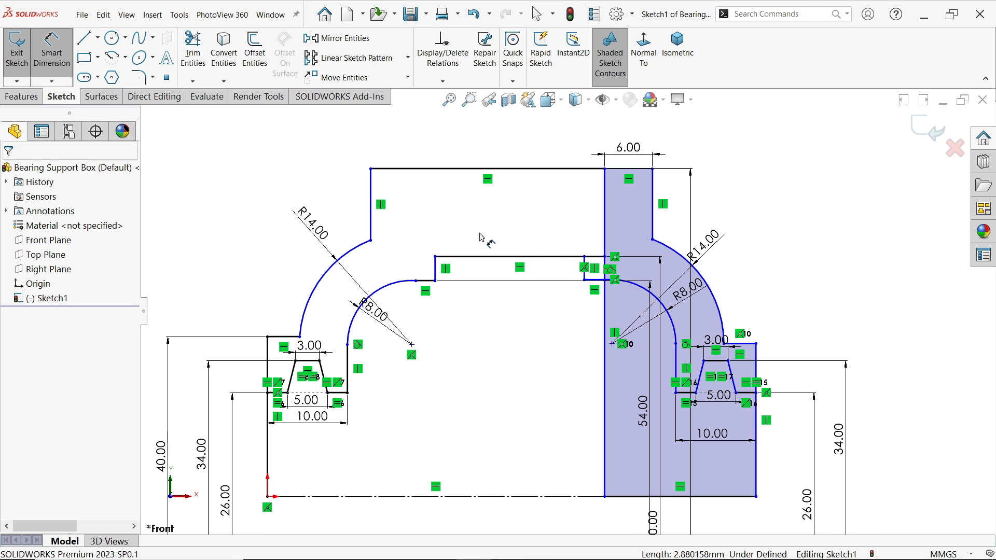
# Dimension the new side's inner vertical line 12 mm from the nearby bore step line, and move its 10 mm width dimension above the profile
pyautogui.click(718, 435)
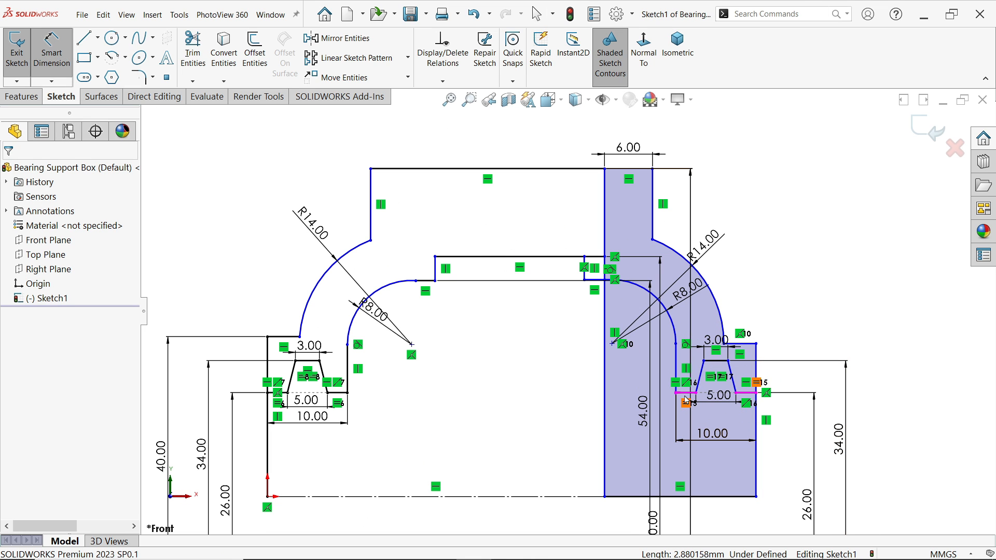
pyautogui.click(677, 366)
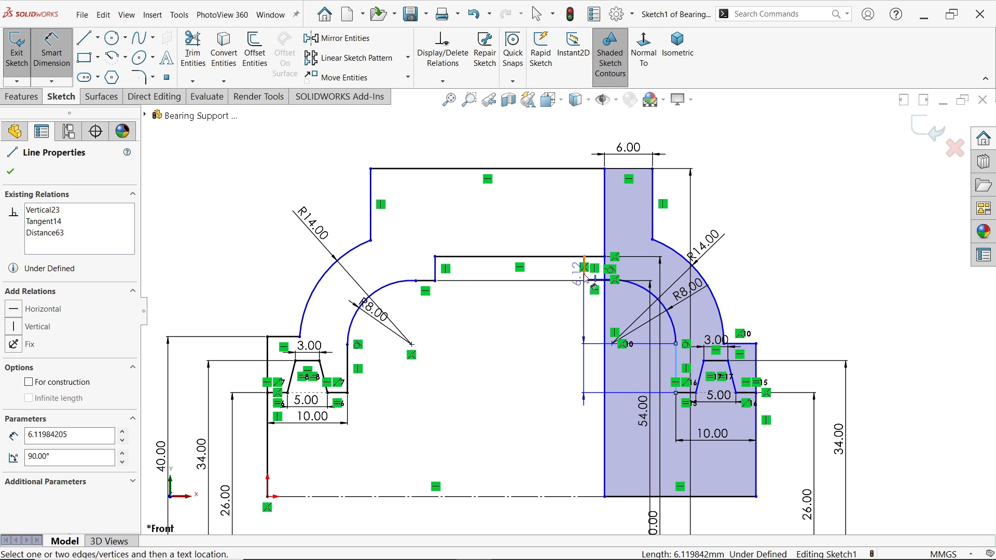
pyautogui.click(585, 274)
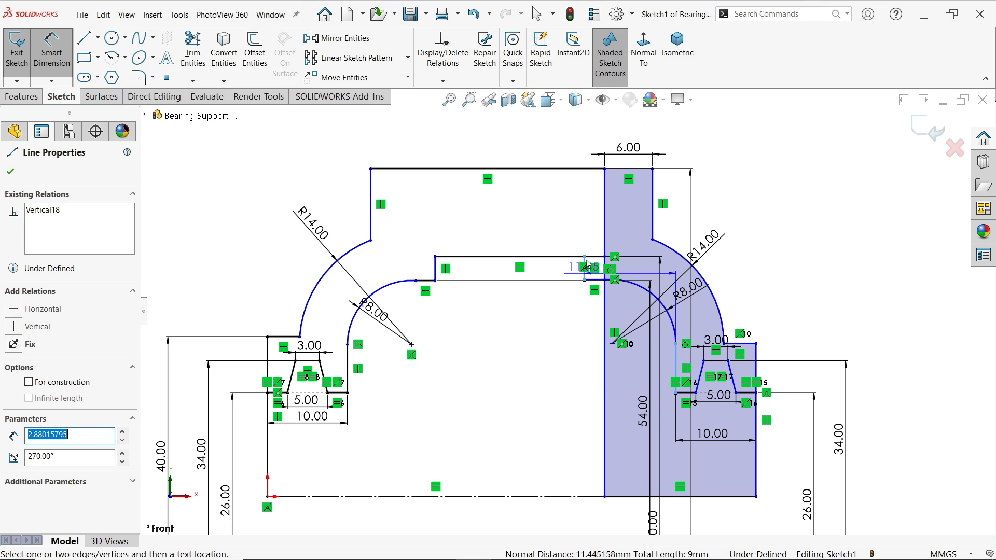
pyautogui.click(634, 141)
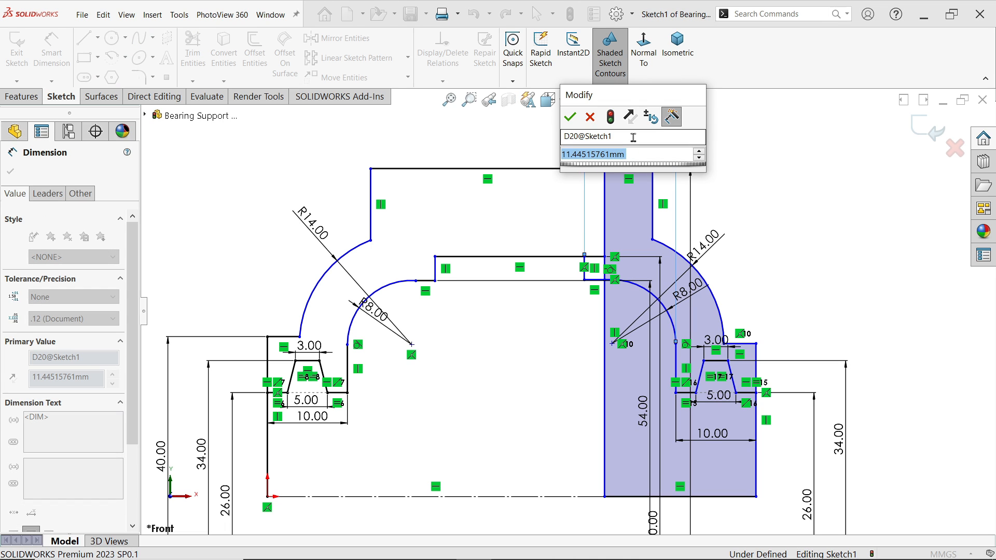
pyautogui.write('12')
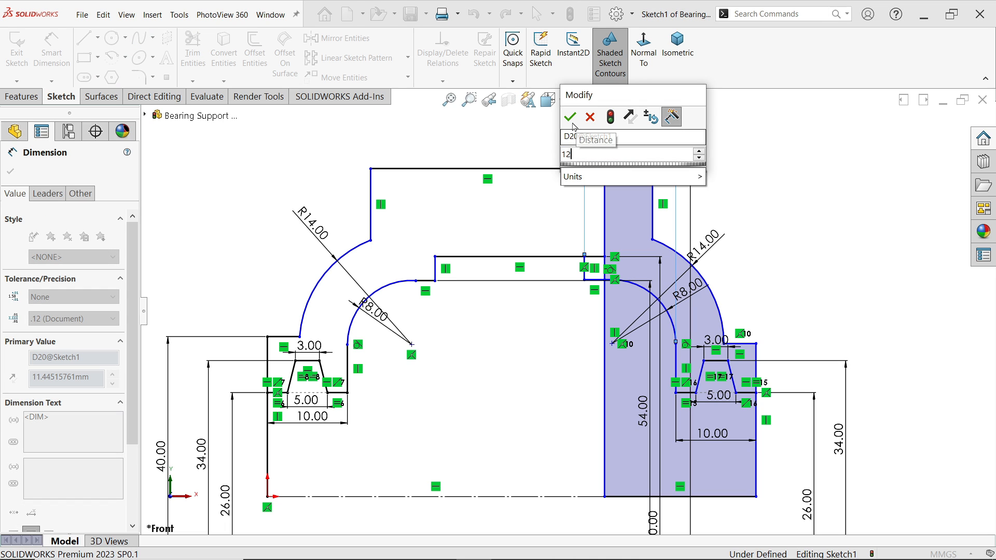
pyautogui.press('Return')
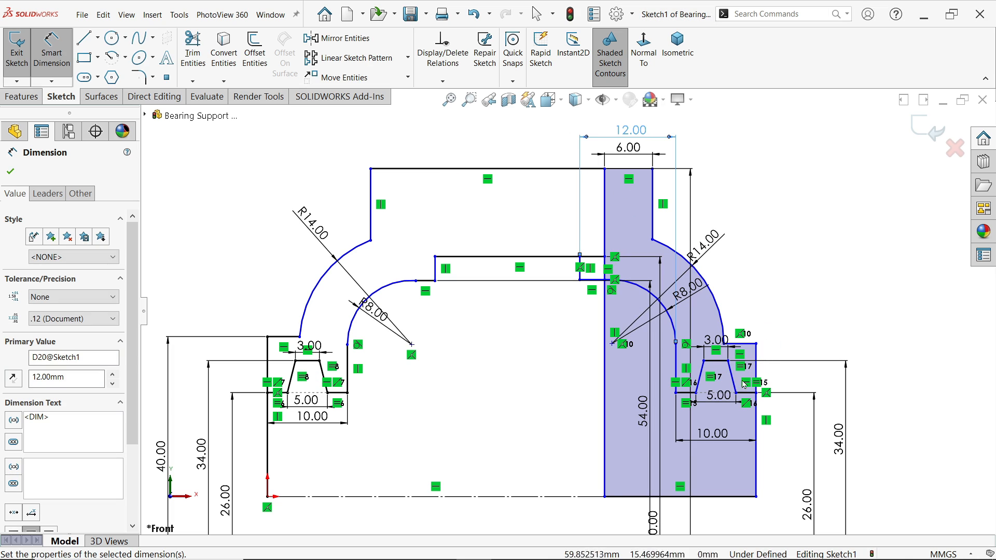
pyautogui.click(723, 399)
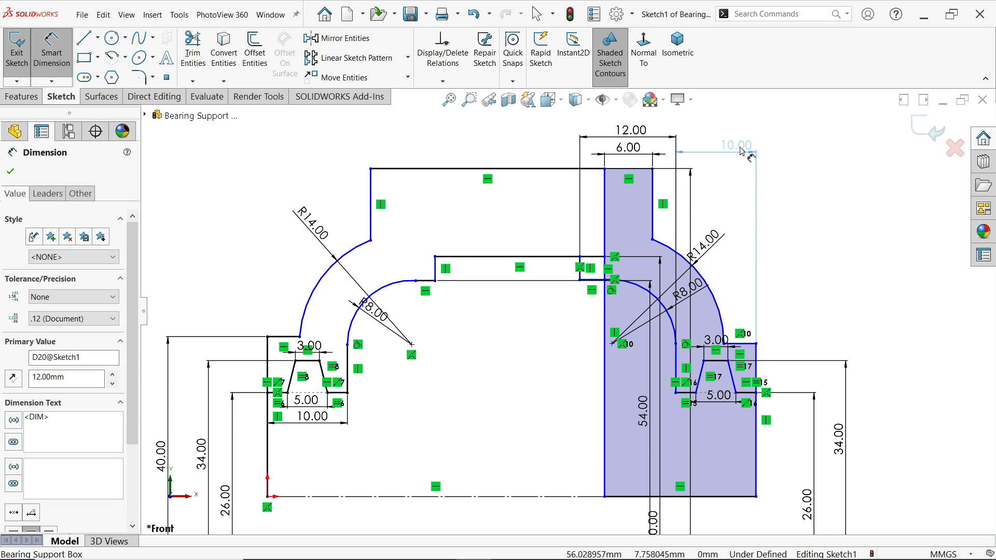
pyautogui.click(726, 136)
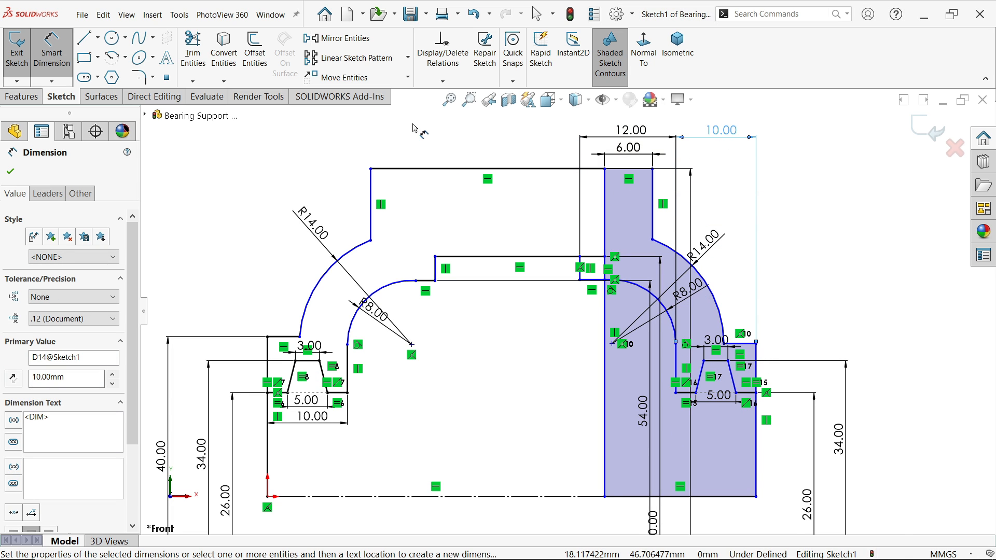
# Dimension the distance between the bore's two vertical step lines as 22 mm and check the widths in the PDF drawing
pyautogui.scroll(-2, 414, 127)
pyautogui.click(623, 318)
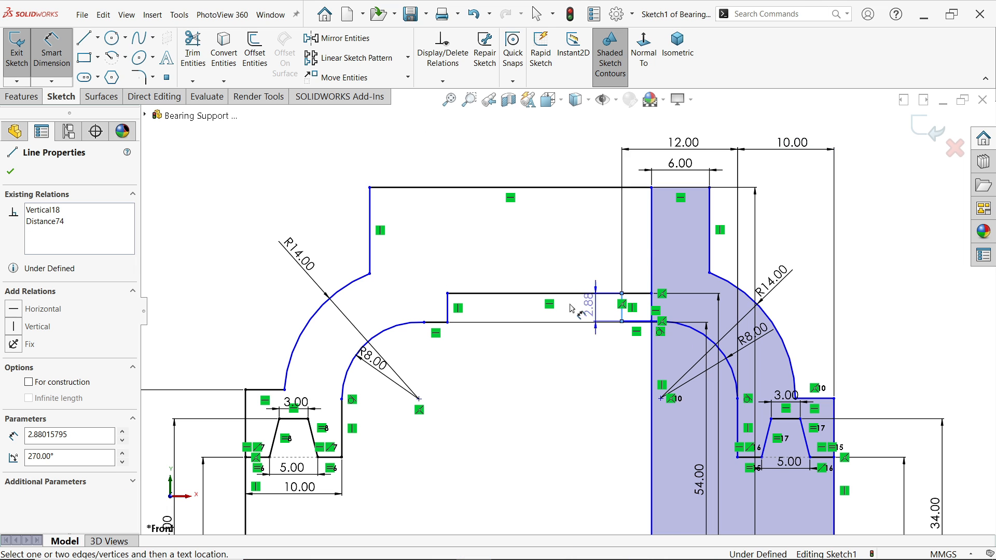
pyautogui.click(448, 310)
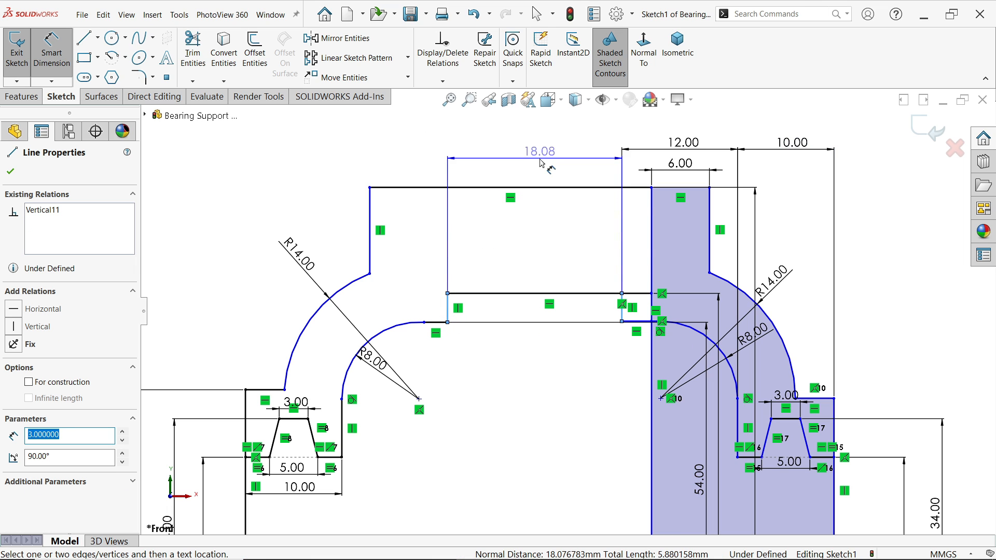
pyautogui.click(544, 158)
pyautogui.write('22')
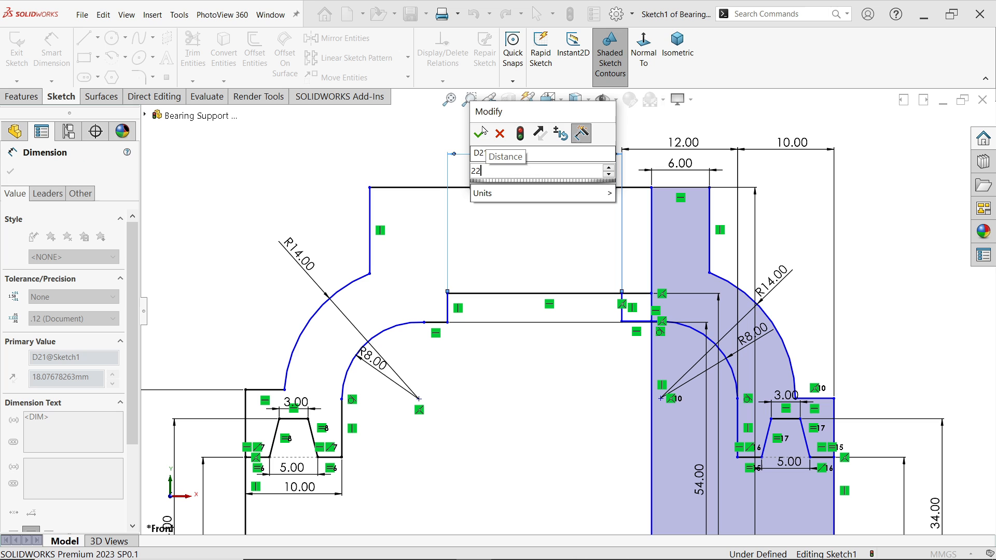
pyautogui.click(480, 135)
pyautogui.hotkey('alt', 'Tab')
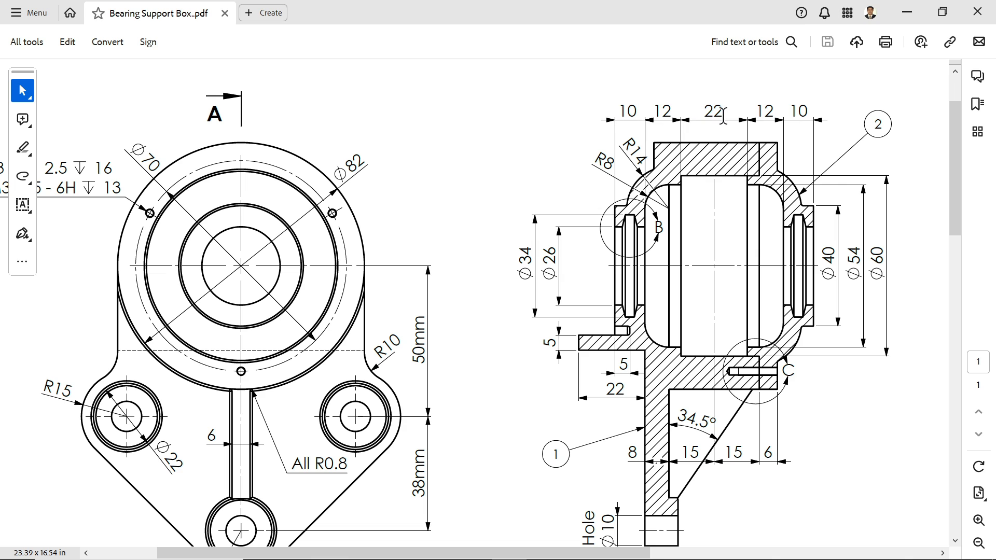
pyautogui.click(908, 14)
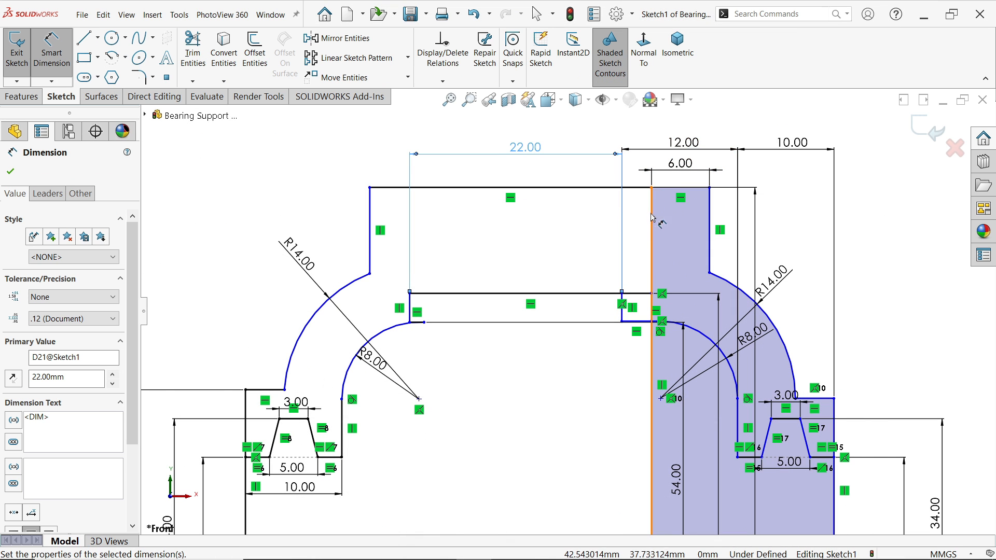
# Dimension the origin side's inner vertical line 12 mm from its bore step line, and move that side's 10 mm width dimension above the profile
pyautogui.click(343, 421)
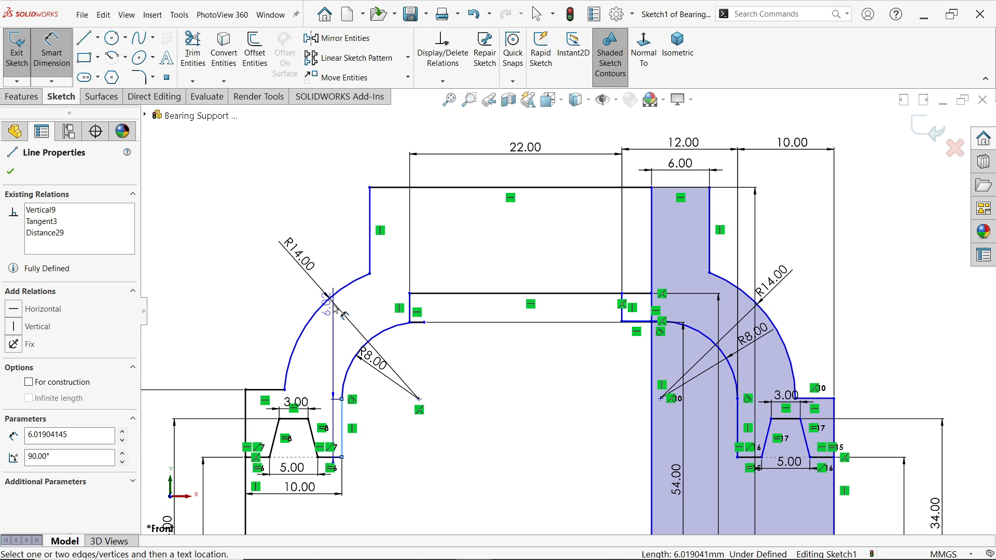
pyautogui.click(410, 311)
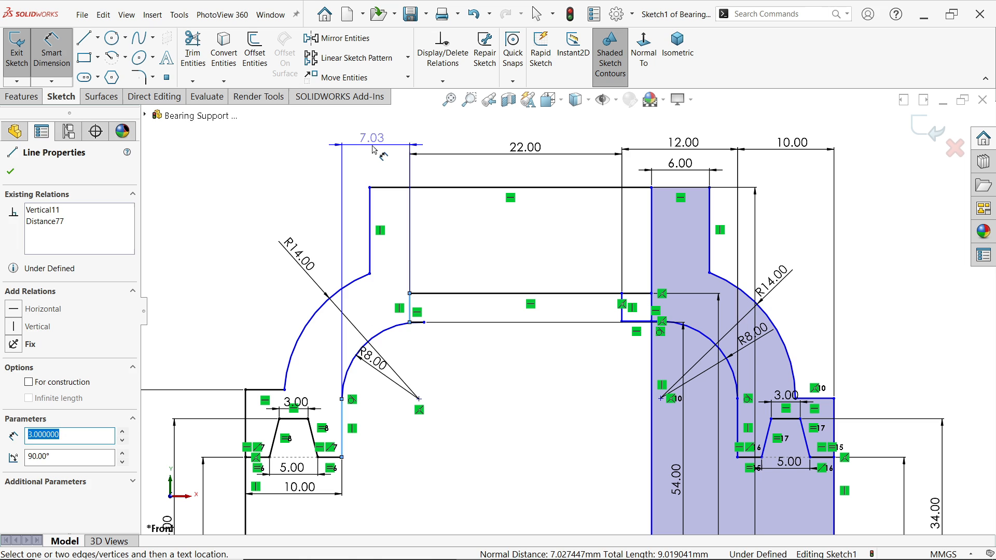
pyautogui.click(372, 150)
pyautogui.click(314, 127)
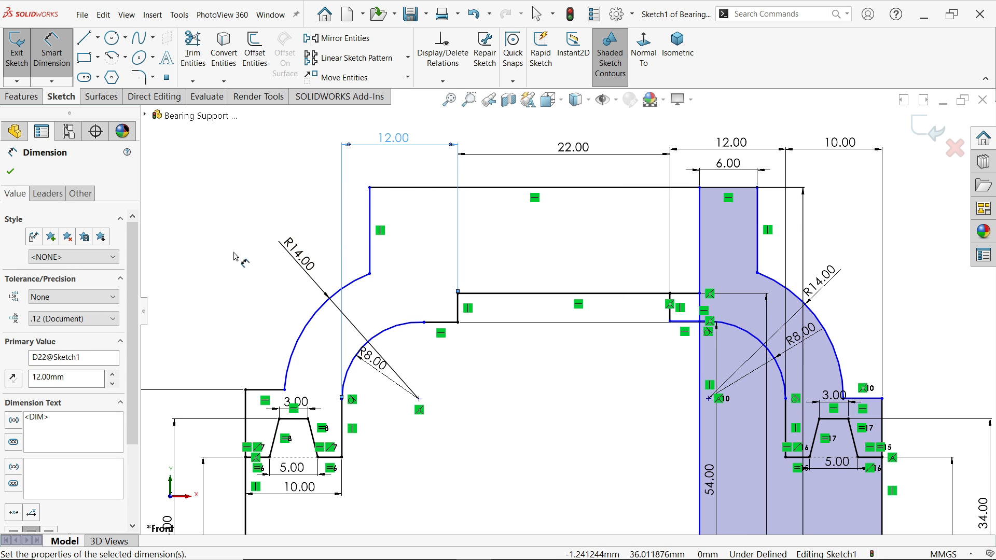
pyautogui.moveTo(300, 486); pyautogui.dragTo(303, 207)
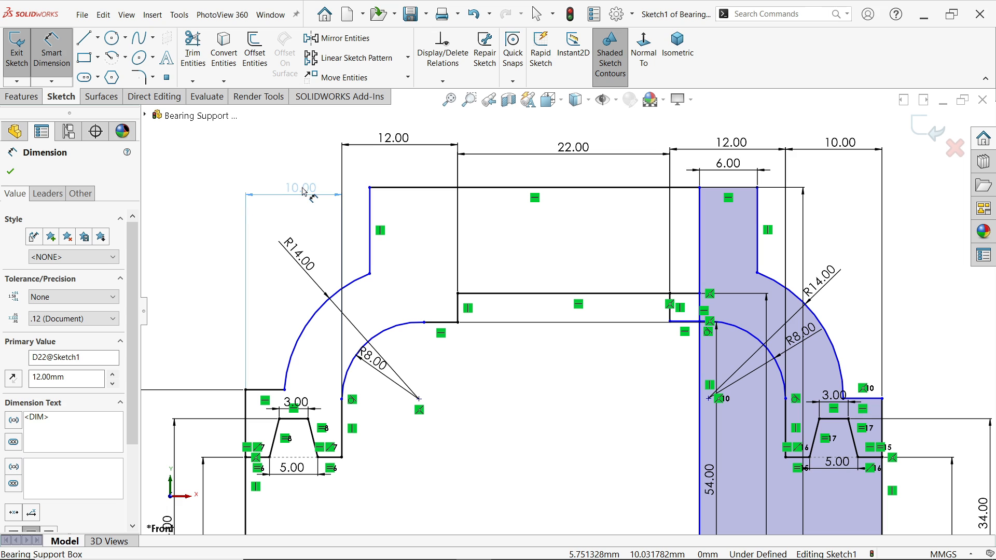
# Add a driven overall width dimension between the profile's two outermost vertical lines, placed above the other dimensions
pyautogui.press('f')
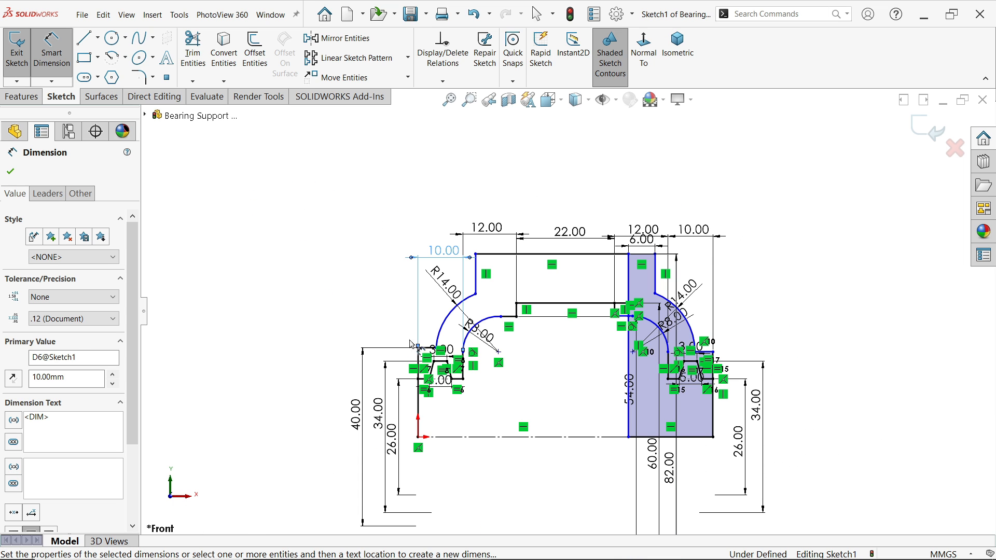
pyautogui.scroll(-2, 412, 343)
pyautogui.click(439, 418)
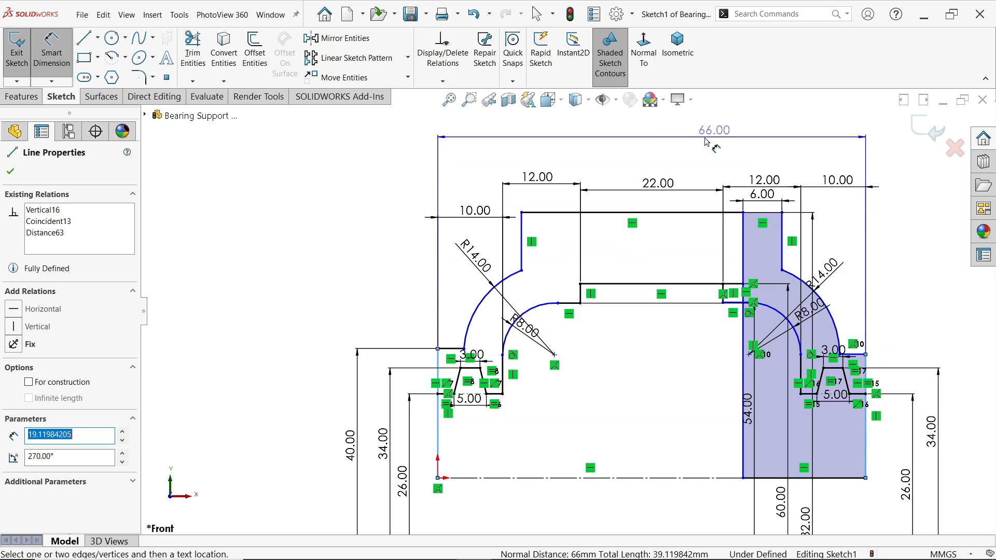
pyautogui.click(673, 142)
pyautogui.click(346, 173)
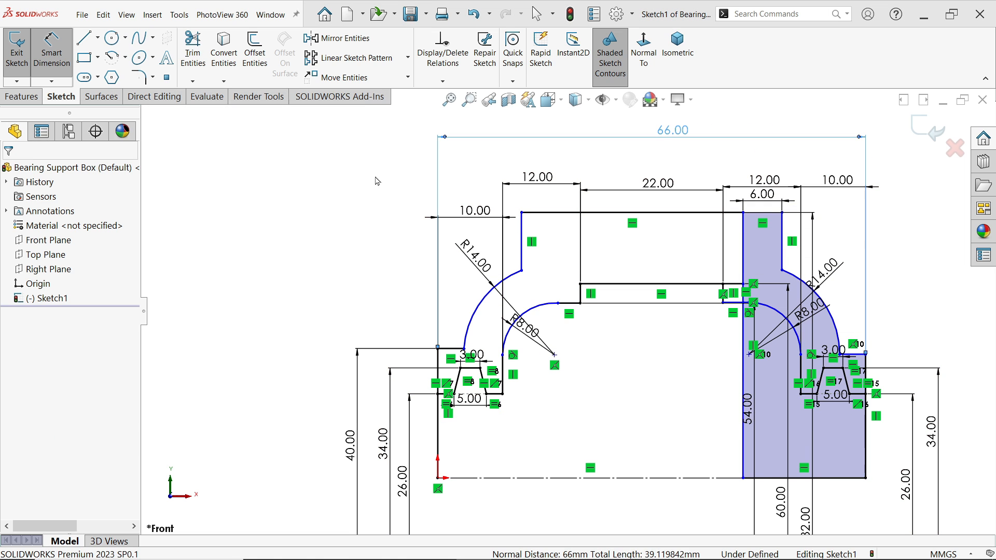
# Make the two short horizontal lines on either side of the bore step collinear
pyautogui.scroll(-3, 664, 325)
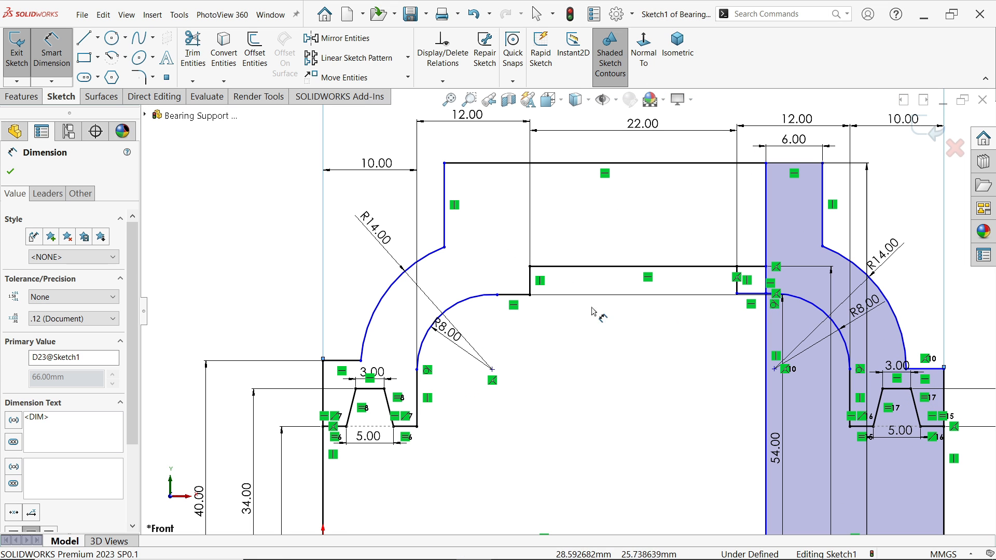
pyautogui.scroll(-4, 721, 300)
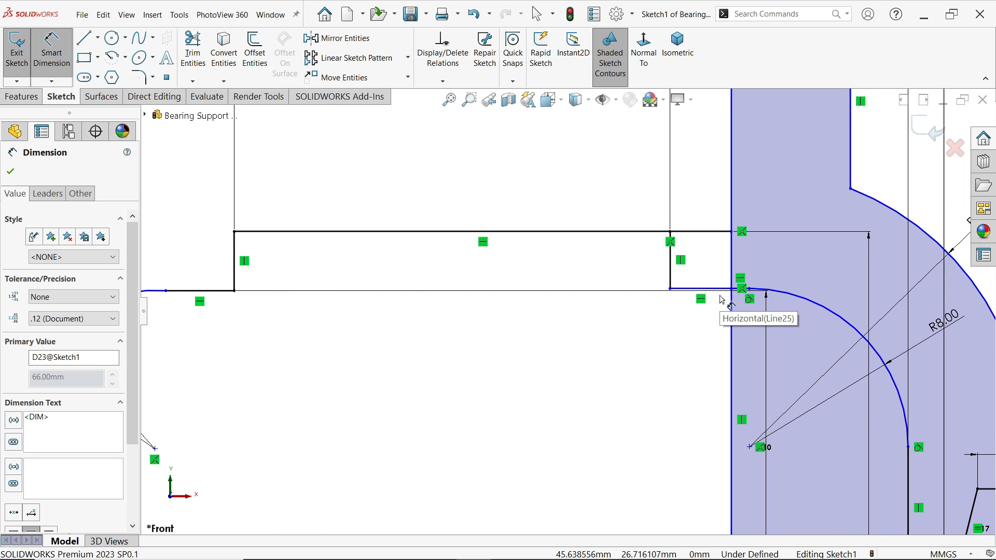
pyautogui.click(9, 176)
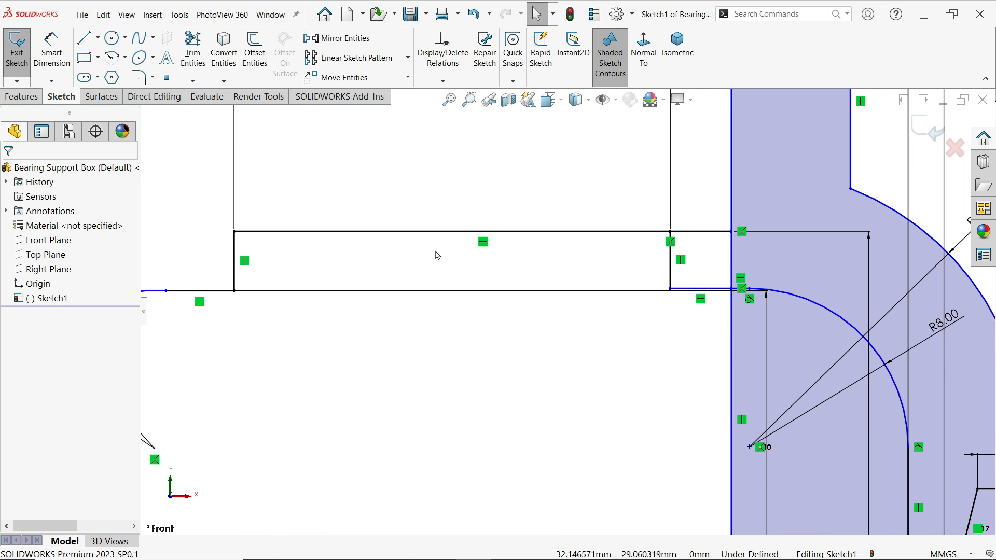
pyautogui.scroll(3, 588, 321)
pyautogui.scroll(-2, 390, 288)
pyautogui.click(368, 315)
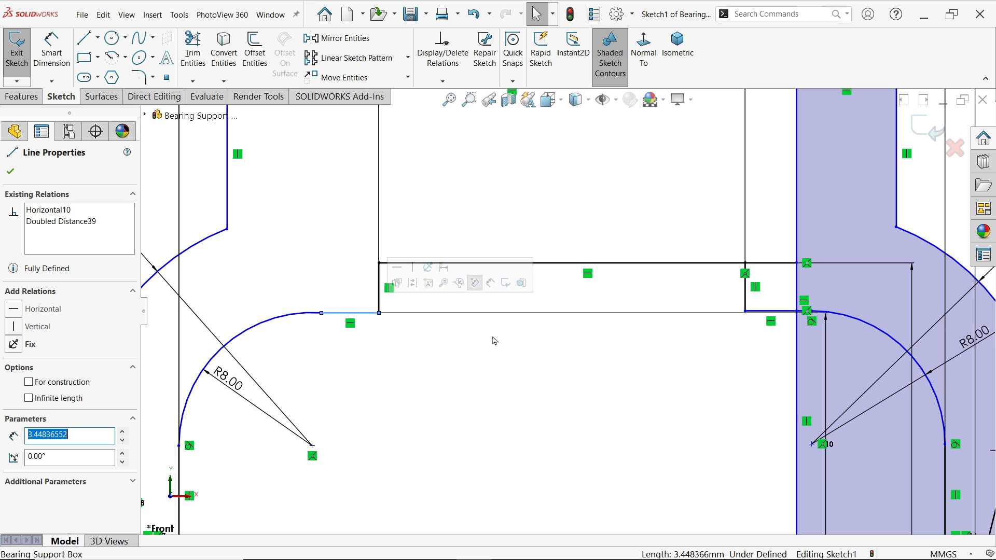
pyautogui.keyDown('ctrl'); pyautogui.click(777, 315); pyautogui.keyUp('ctrl')
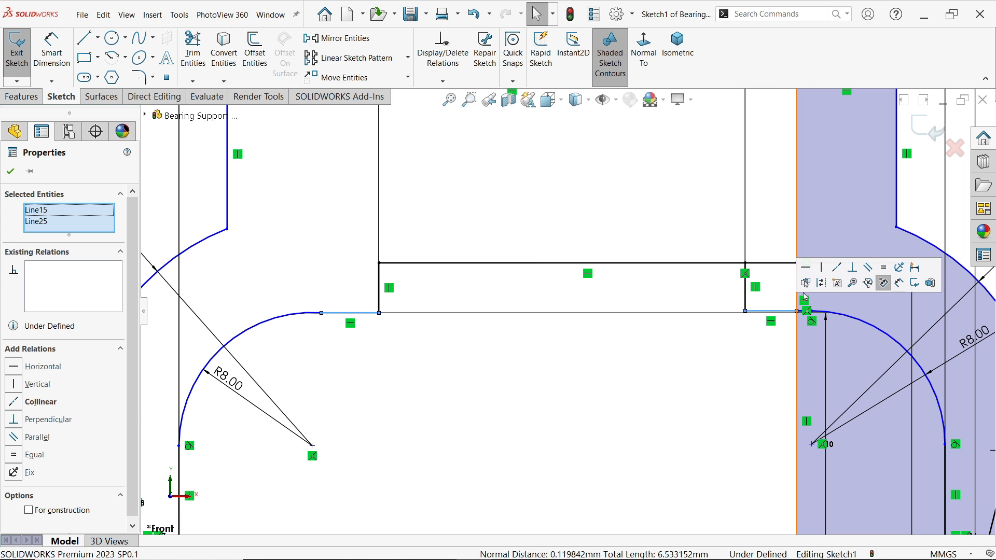
pyautogui.click(837, 268)
pyautogui.press('f')
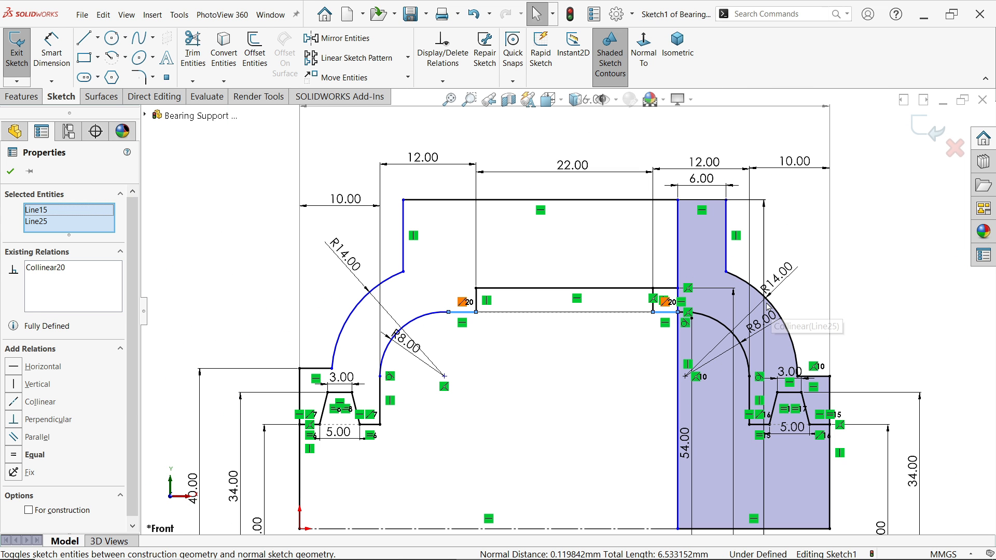
pyautogui.click(881, 275)
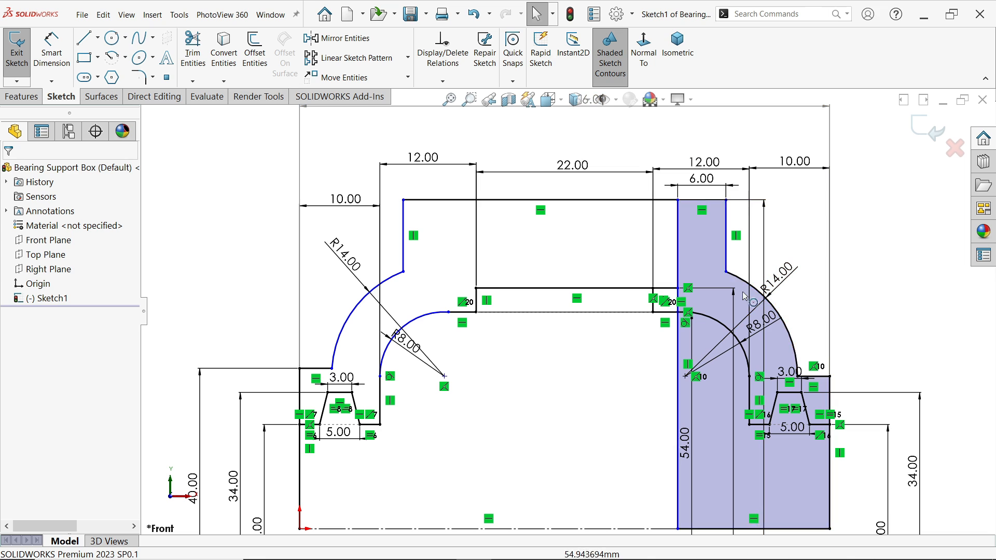
# Move the 54 mm diameter dimension toward the middle of the profile and the 82 mm one outside the new side
pyautogui.scroll(1, 654, 401)
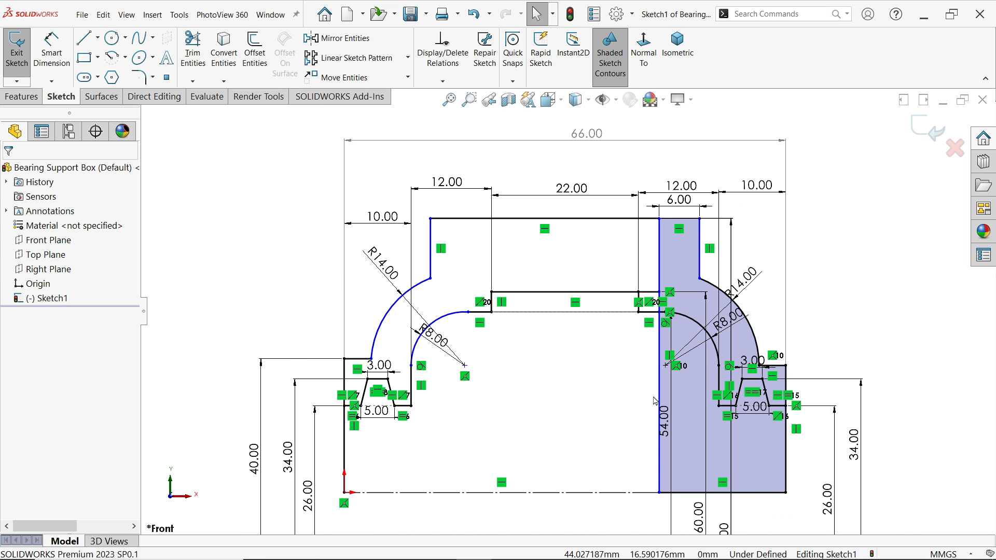
pyautogui.scroll(-2, 670, 412)
pyautogui.moveTo(664, 424); pyautogui.dragTo(590, 417)
pyautogui.scroll(2, 771, 366)
pyautogui.scroll(-1, 720, 432)
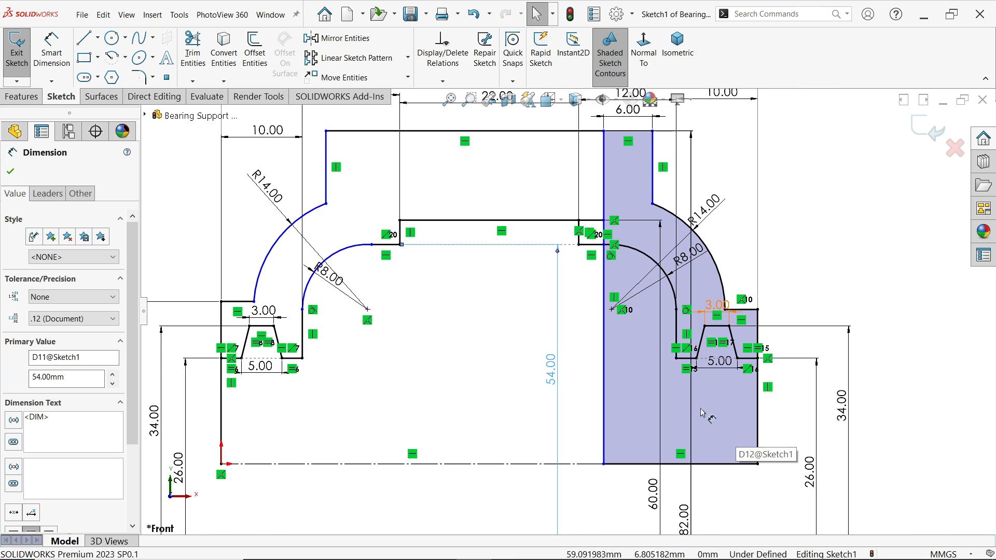
pyautogui.moveTo(678, 521); pyautogui.dragTo(894, 484)
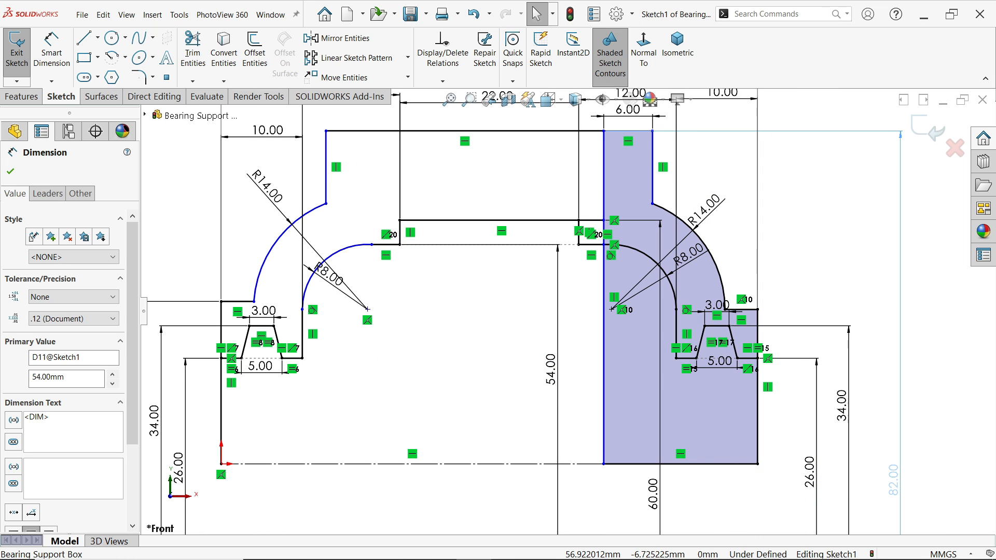
pyautogui.press('Escape')
# Make the origin side's R8 arc tangent to the short horizontal line at its upper end
pyautogui.scroll(2, 631, 346)
pyautogui.scroll(-5, 628, 269)
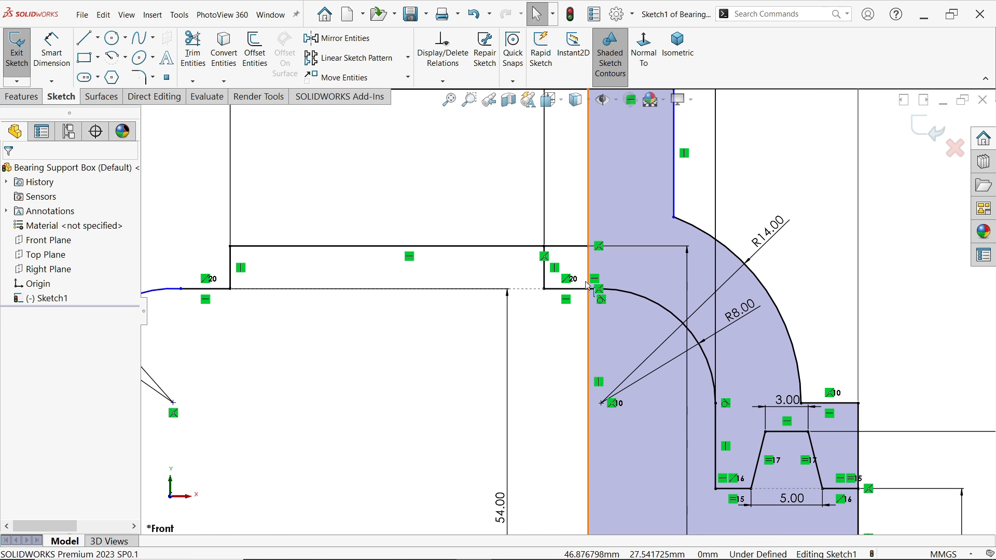
pyautogui.scroll(5, 662, 339)
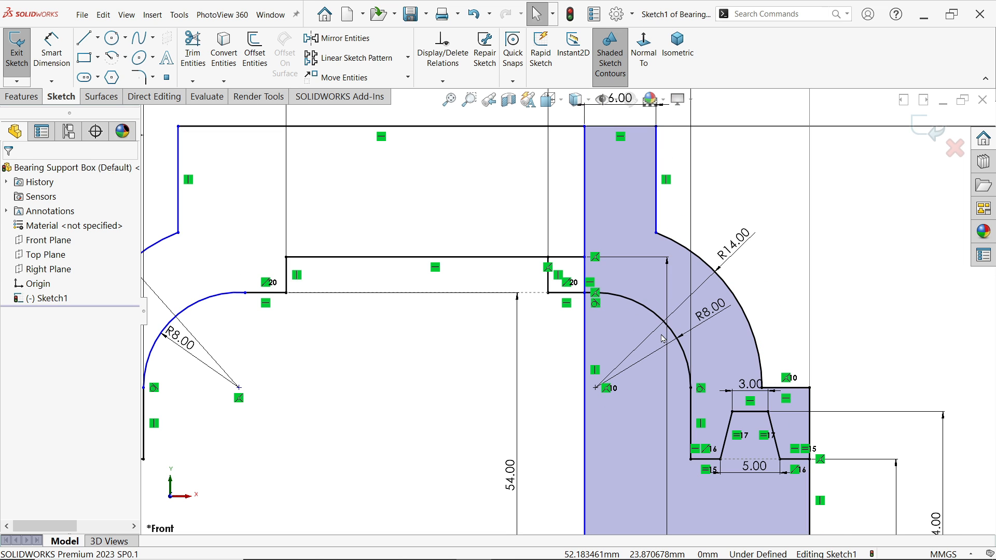
pyautogui.scroll(-2, 456, 306)
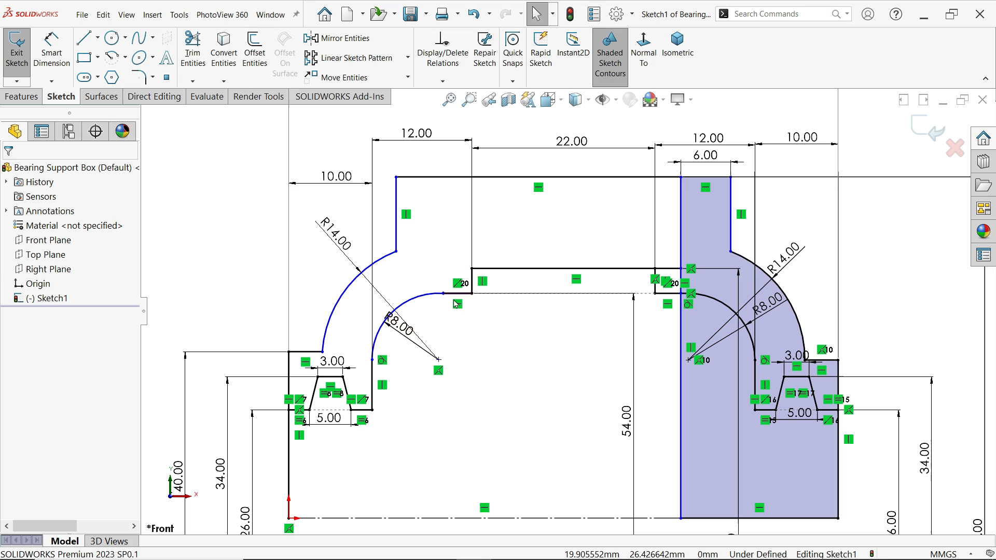
pyautogui.click(444, 294)
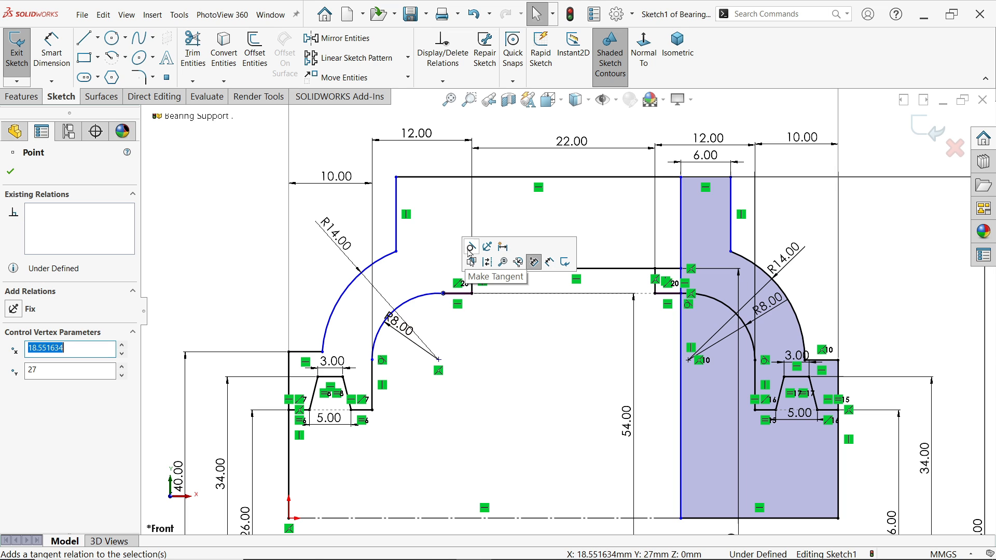
pyautogui.click(470, 248)
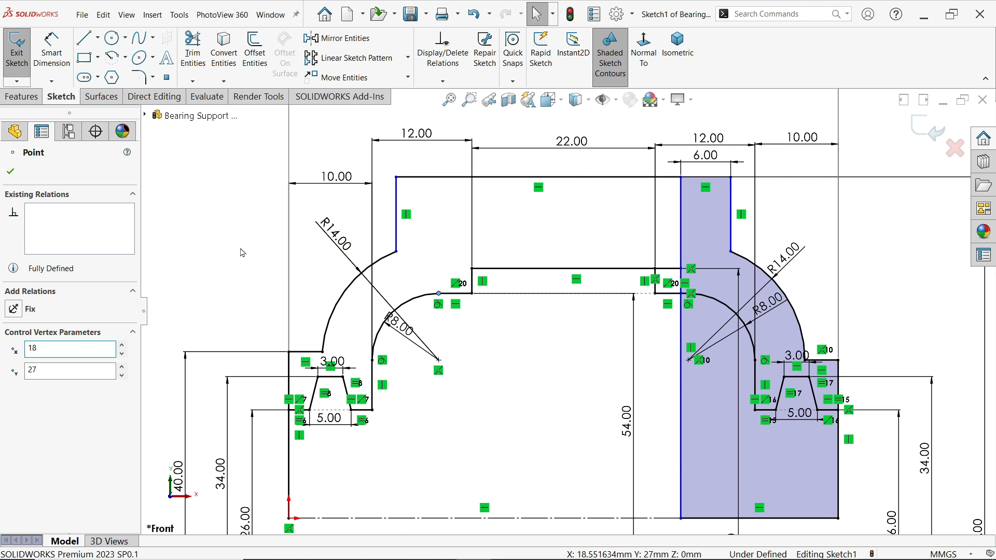
# Consult the PDF drawing, return to the sketch, and dimension the flange-side bore step 4 mm from the long vertical dividing line
pyautogui.hotkey('alt', 'Tab')
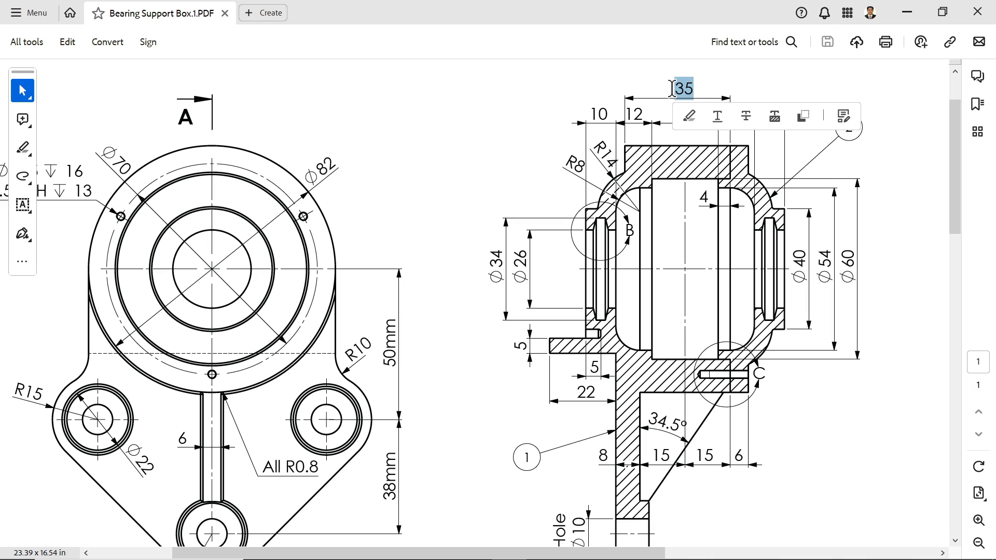
pyautogui.click(742, 82)
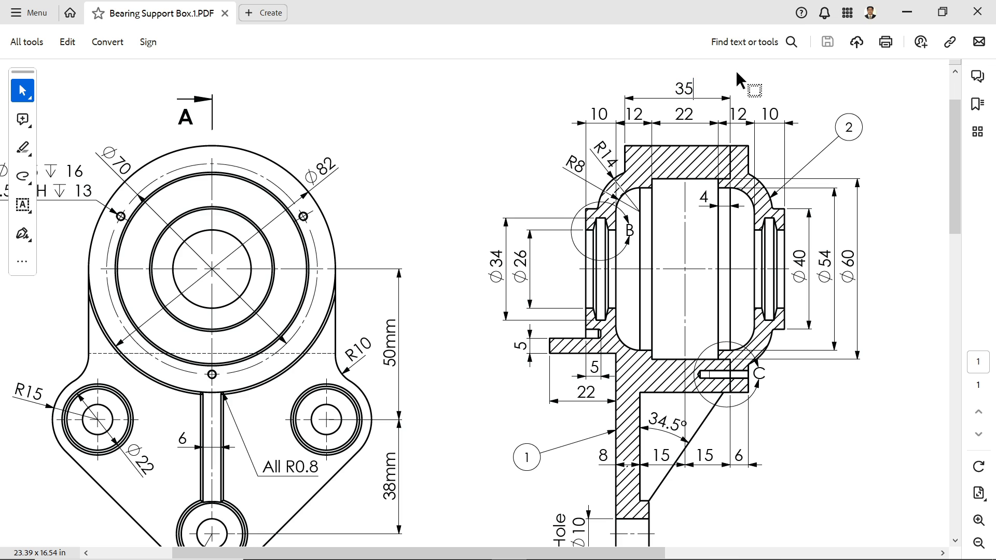
pyautogui.click(907, 13)
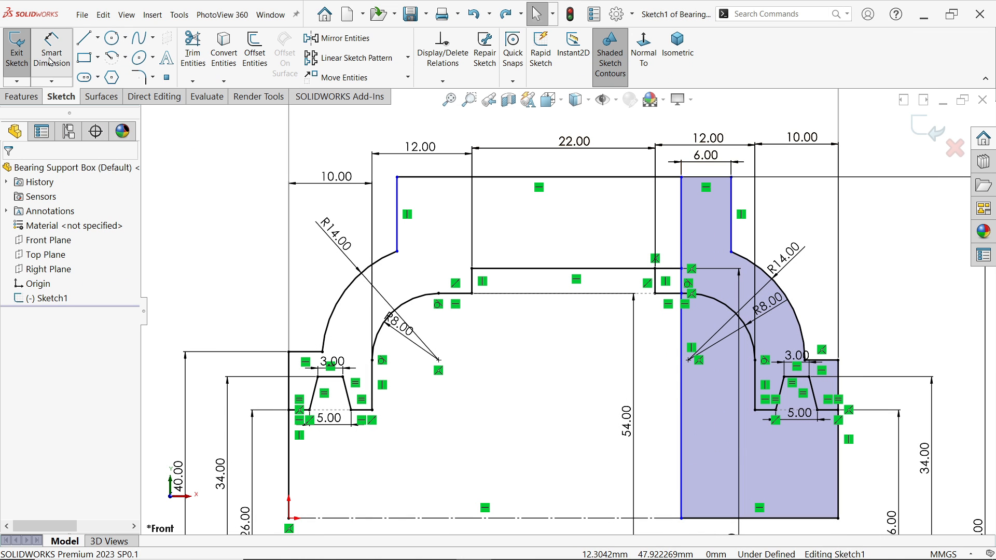
pyautogui.click(655, 286)
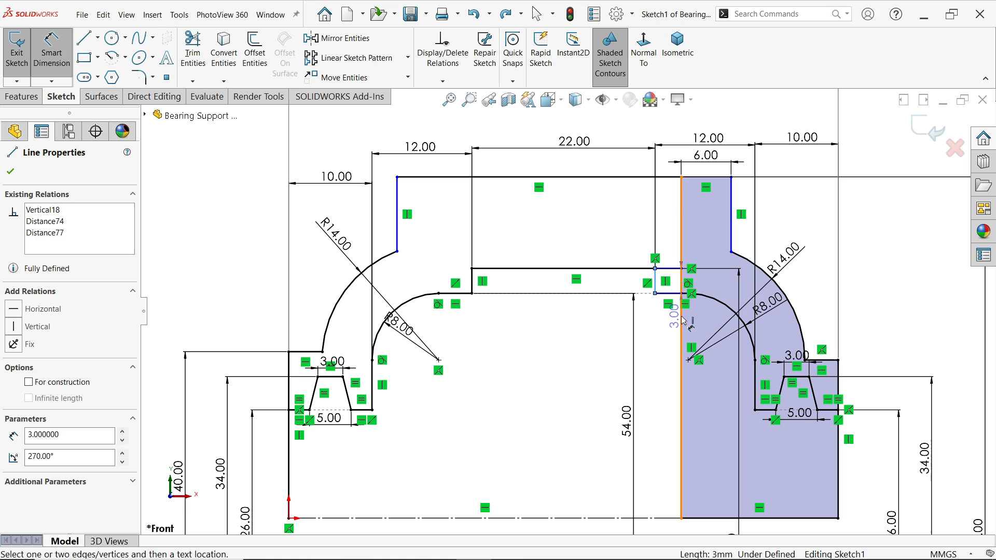
pyautogui.click(682, 317)
pyautogui.click(658, 331)
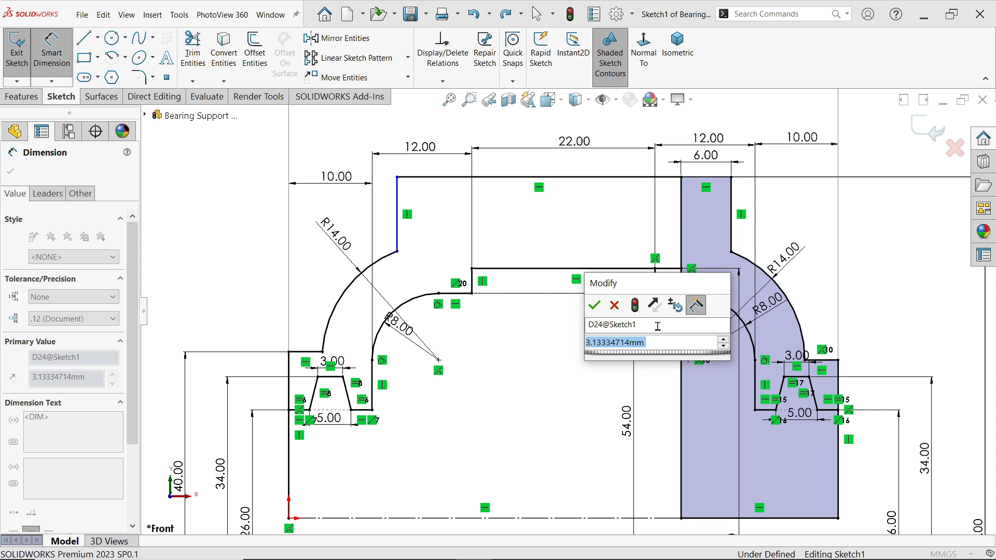
pyautogui.write('4')
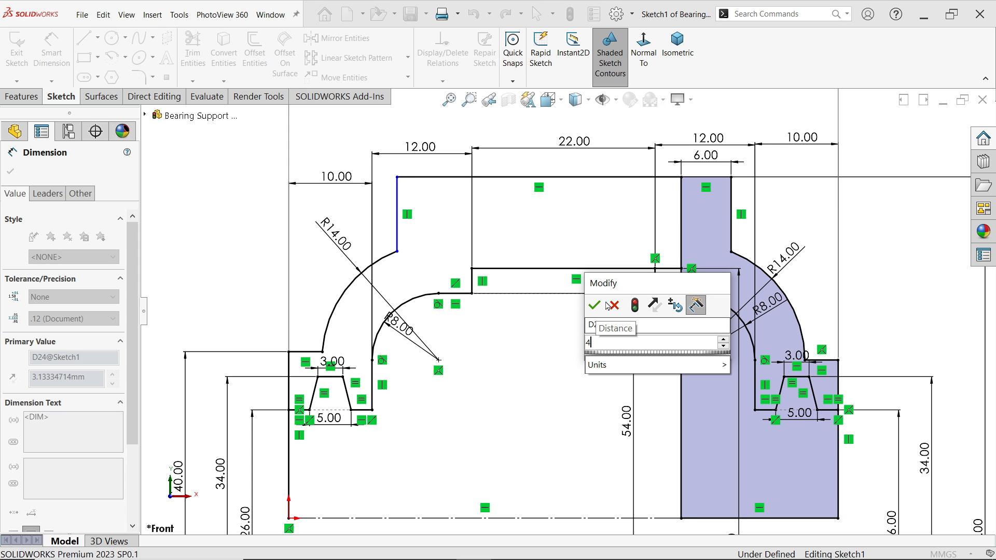
pyautogui.click(595, 306)
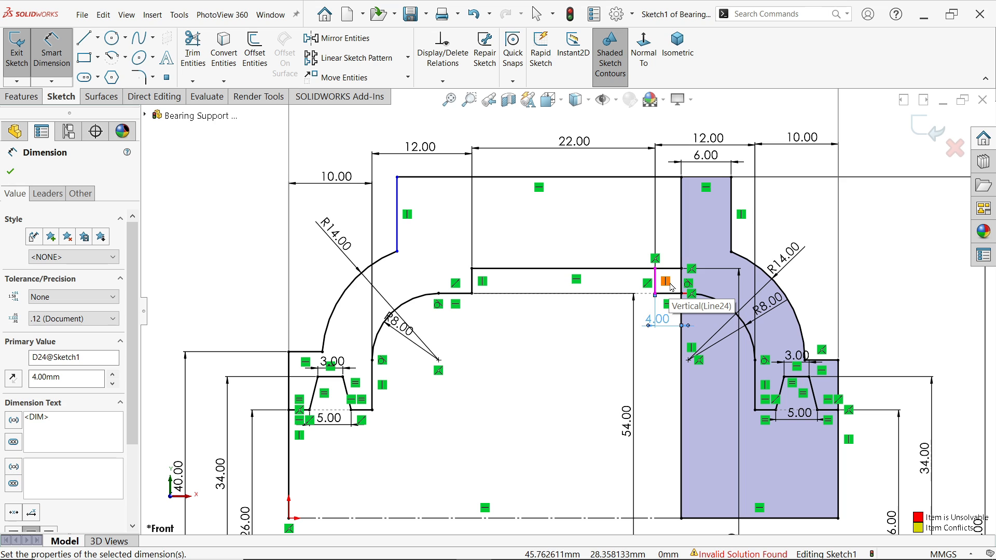
# Dimension the housing's outer vertical edge on the origin side 35 mm from the dividing line, placed above the profile
pyautogui.click(398, 228)
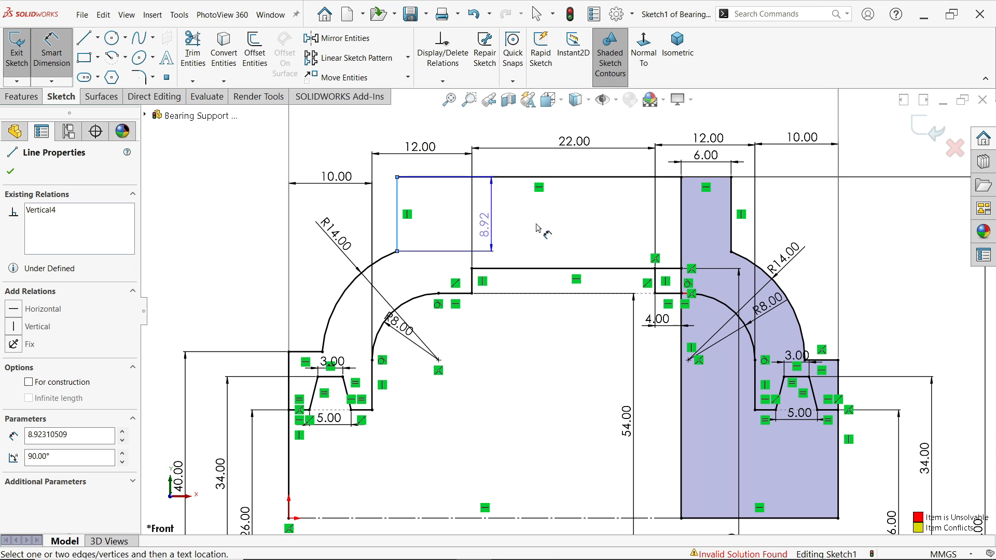
pyautogui.click(681, 218)
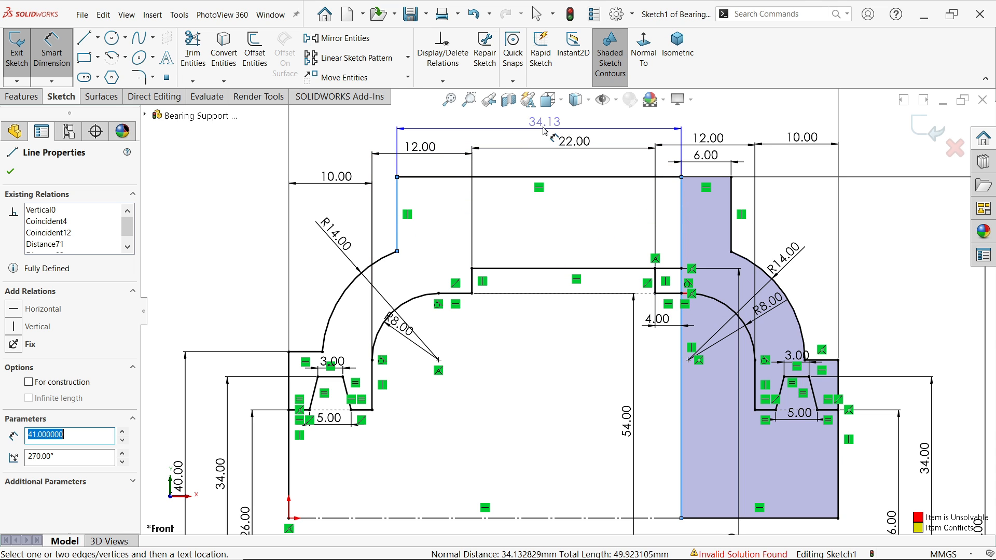
pyautogui.click(544, 130)
pyautogui.write('35')
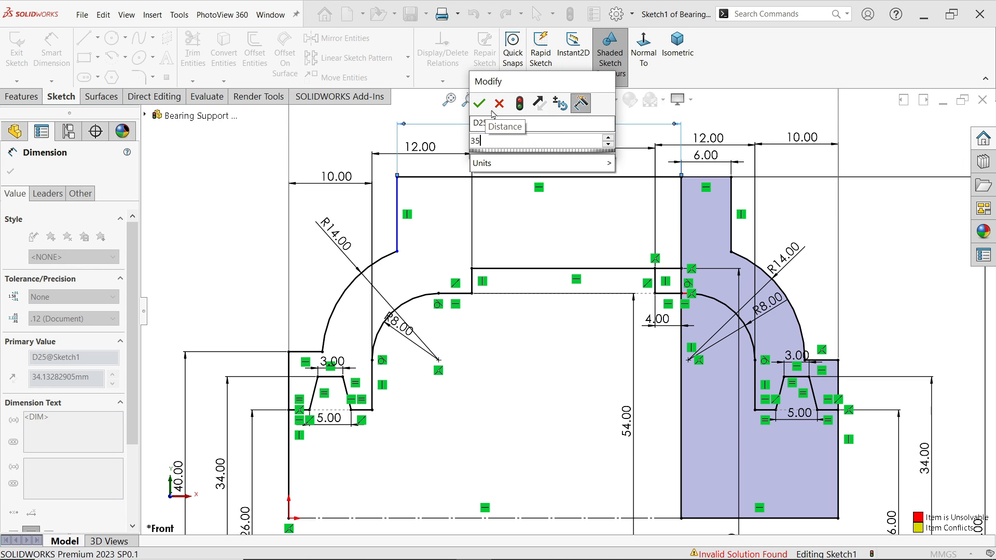
pyautogui.click(479, 103)
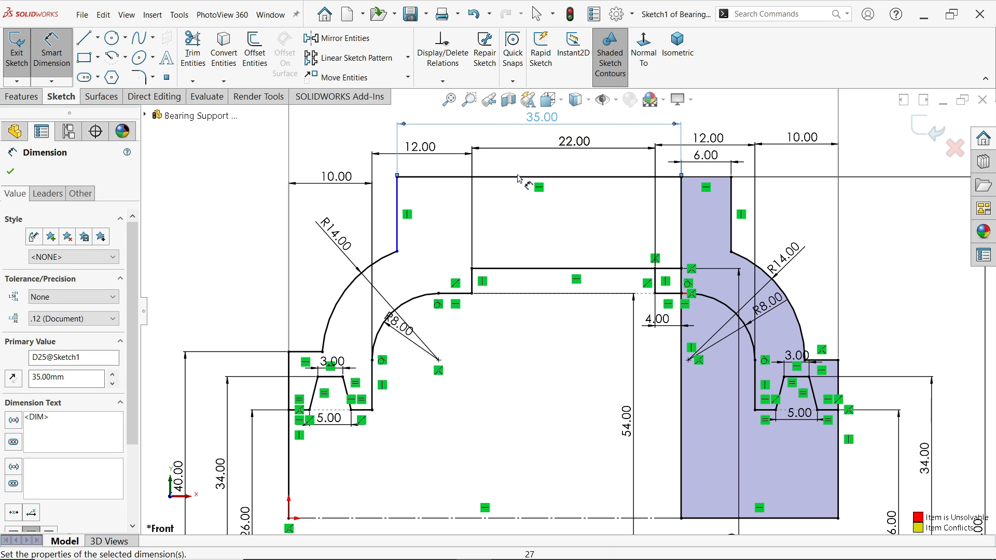
# Delete the short invalid horizontal line between the dividing line and the R8 arc
pyautogui.scroll(-6, 682, 297)
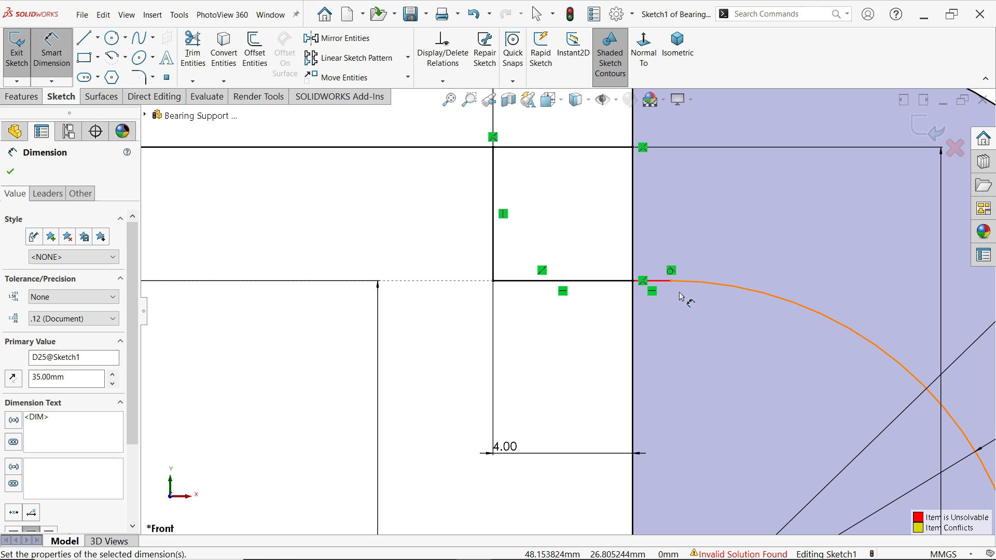
pyautogui.scroll(-6, 659, 298)
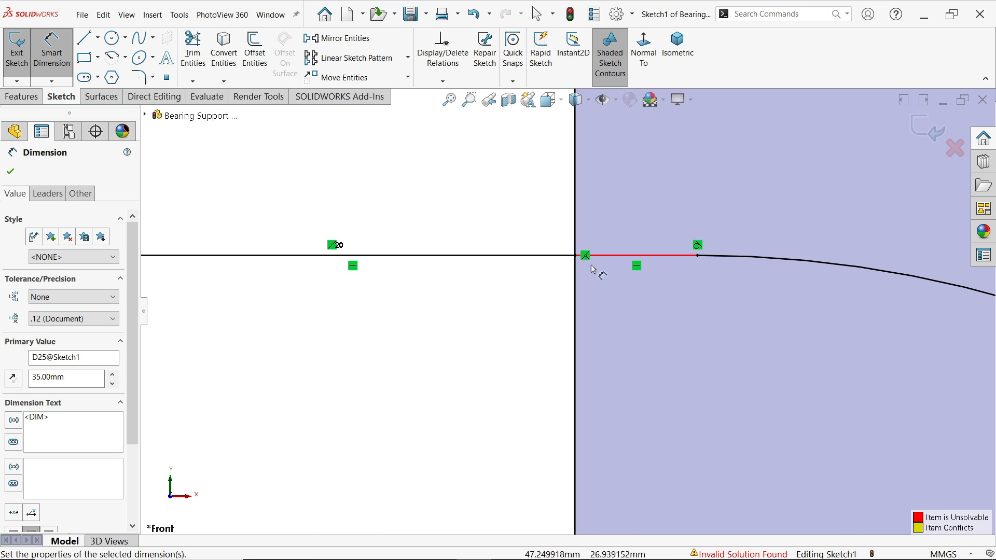
pyautogui.scroll(1, 602, 267)
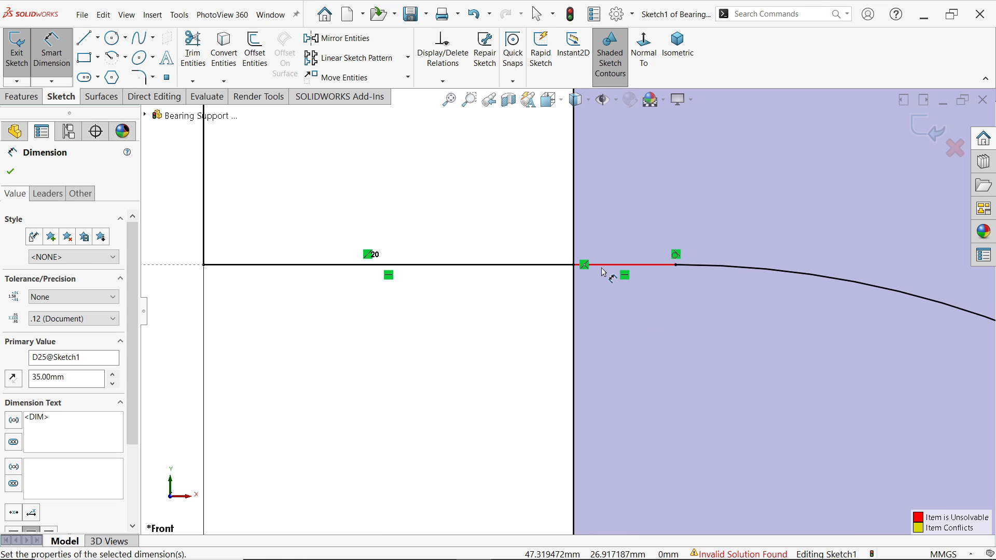
pyautogui.click(11, 172)
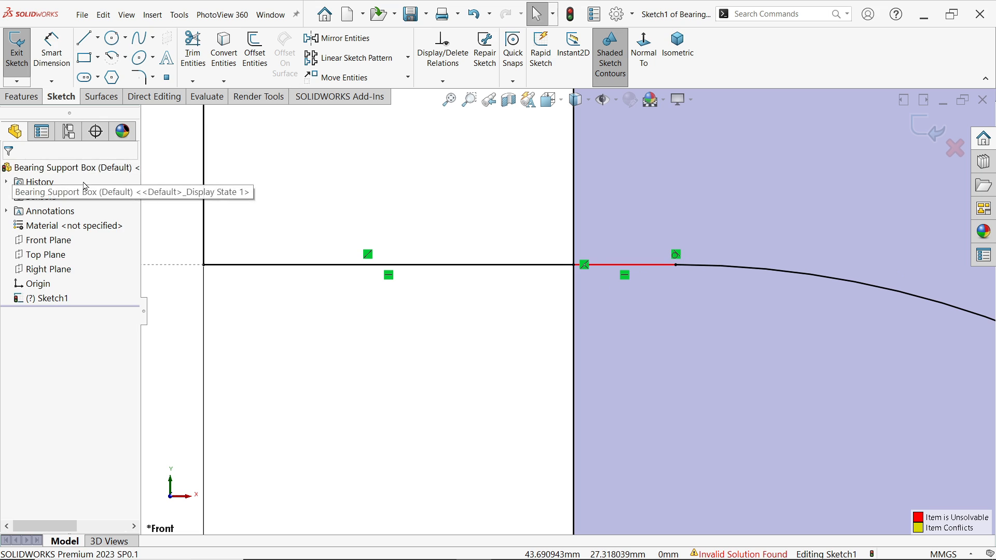
pyautogui.scroll(-3, 672, 282)
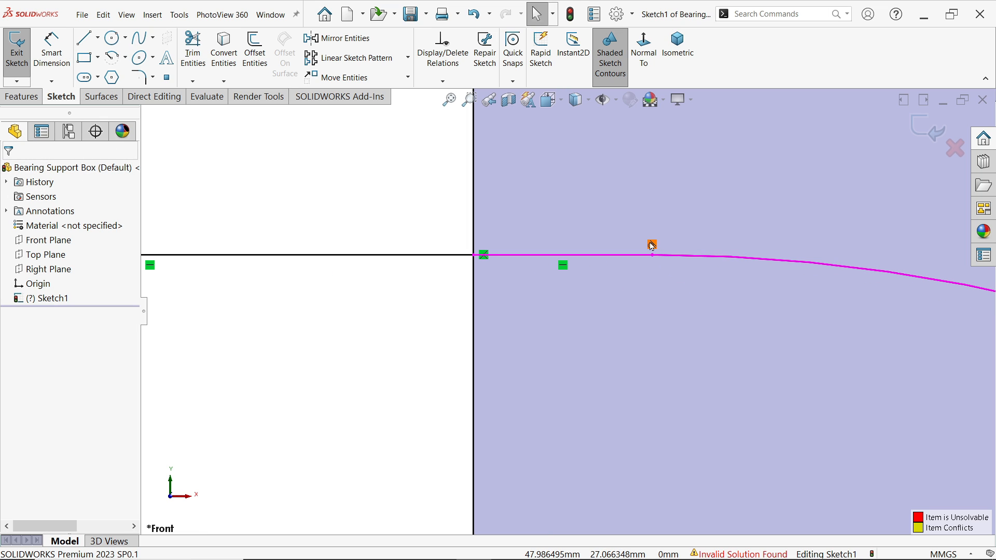
pyautogui.click(629, 257)
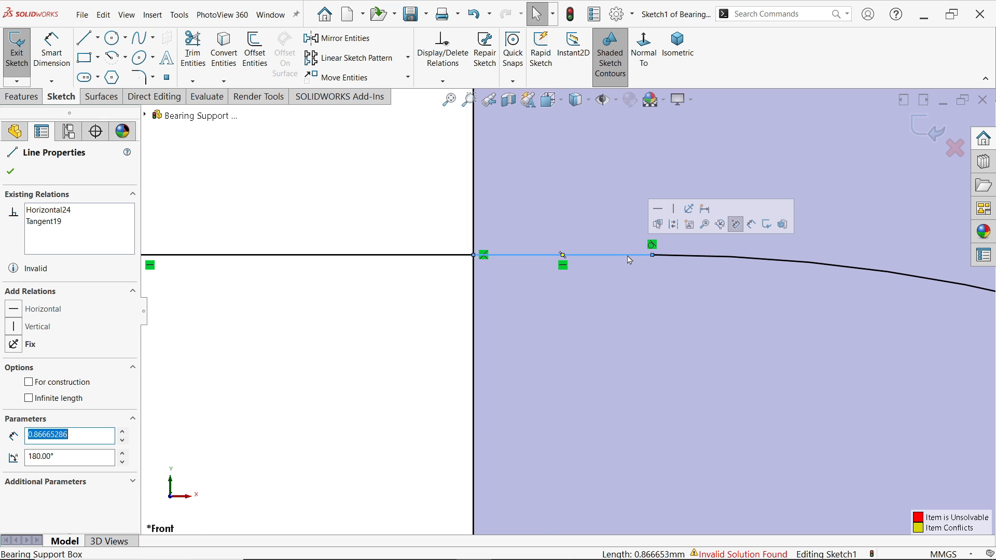
pyautogui.press('Delete')
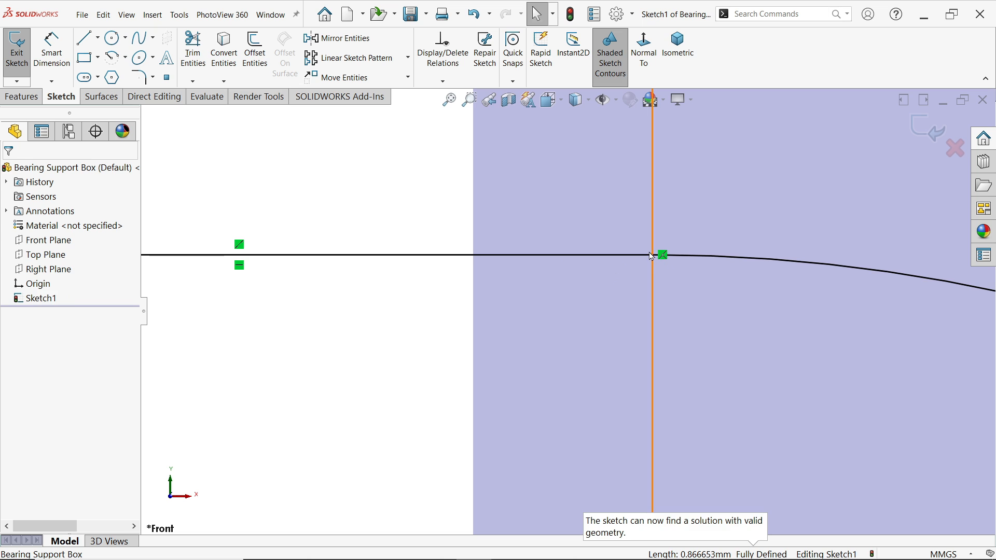
pyautogui.scroll(3, 620, 268)
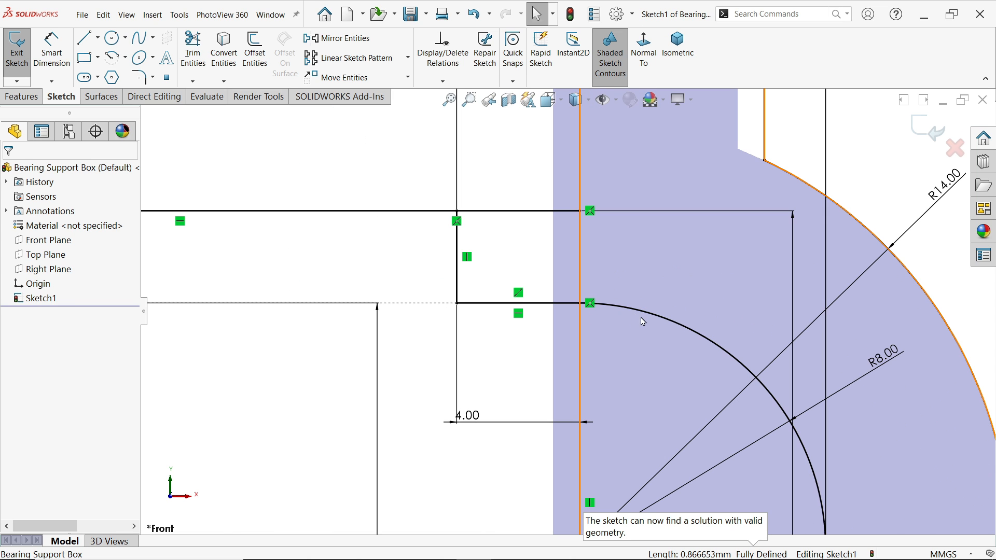
pyautogui.scroll(6, 567, 297)
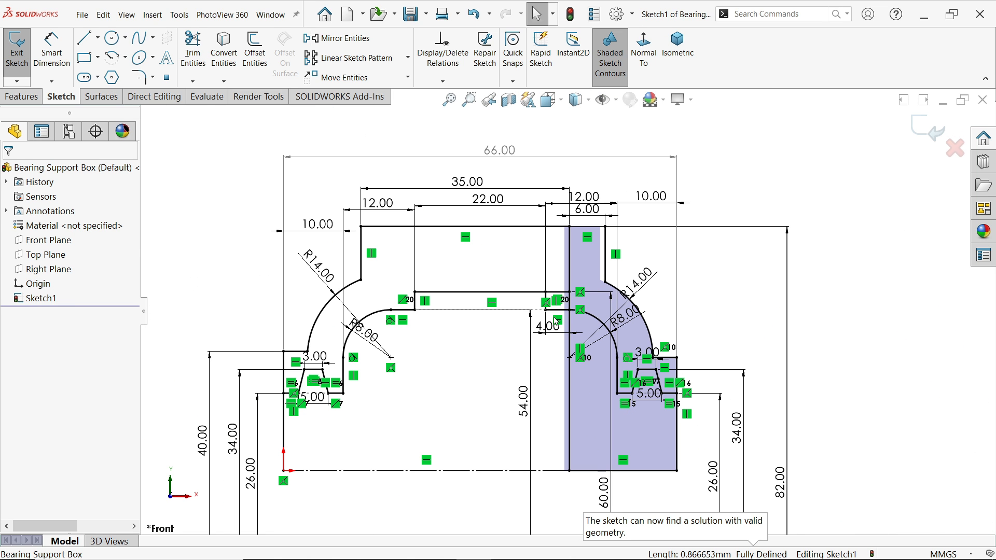
pyautogui.scroll(-2, 528, 359)
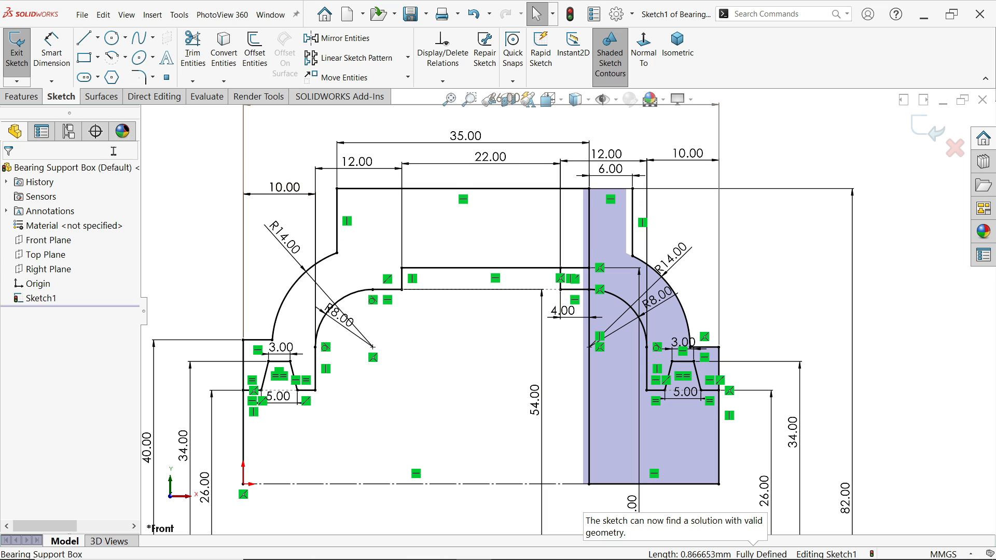
# Revolve the housing wall region on the origin side of the dividing line 360 degrees, Blind, about the horizontal centreline
pyautogui.click(23, 96)
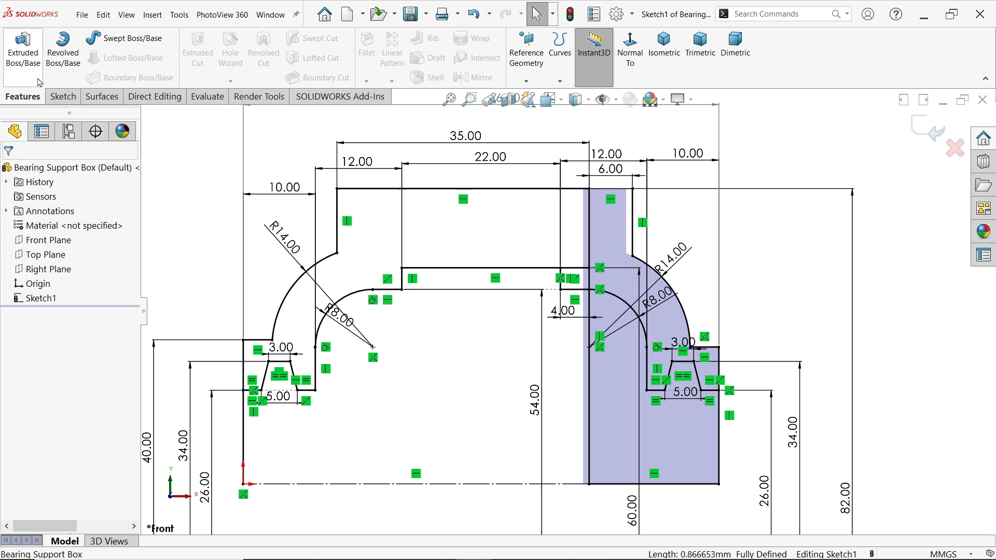
pyautogui.click(63, 61)
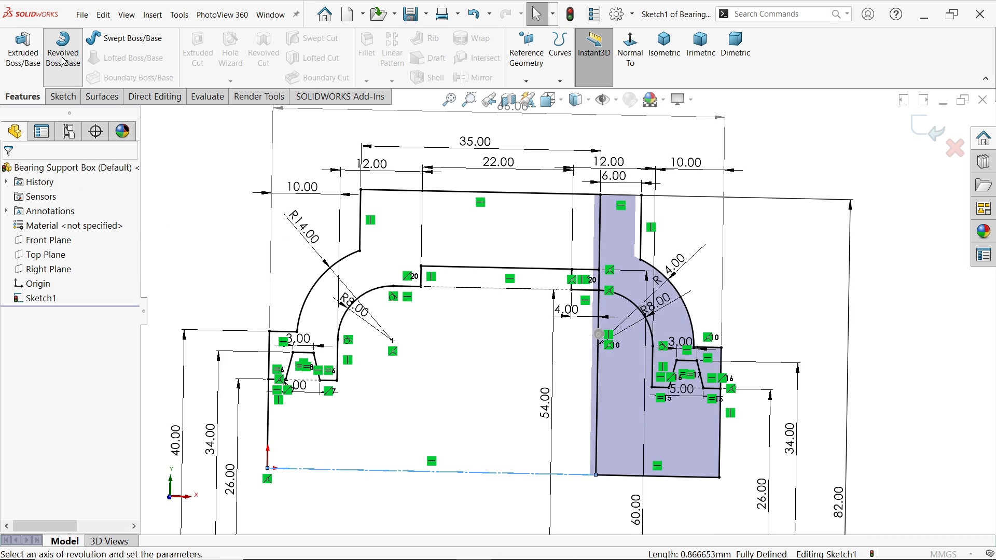
pyautogui.scroll(-3, 563, 345)
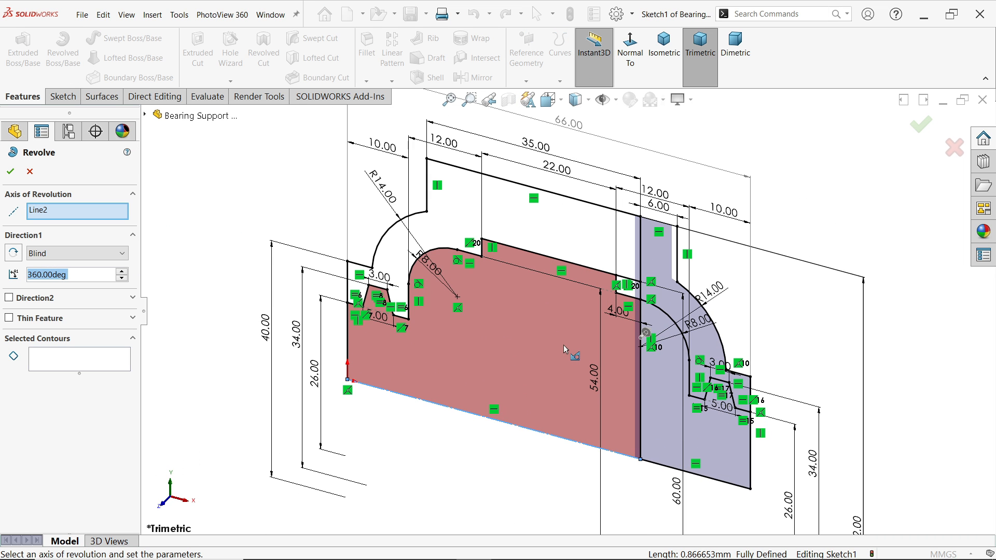
pyautogui.click(537, 232)
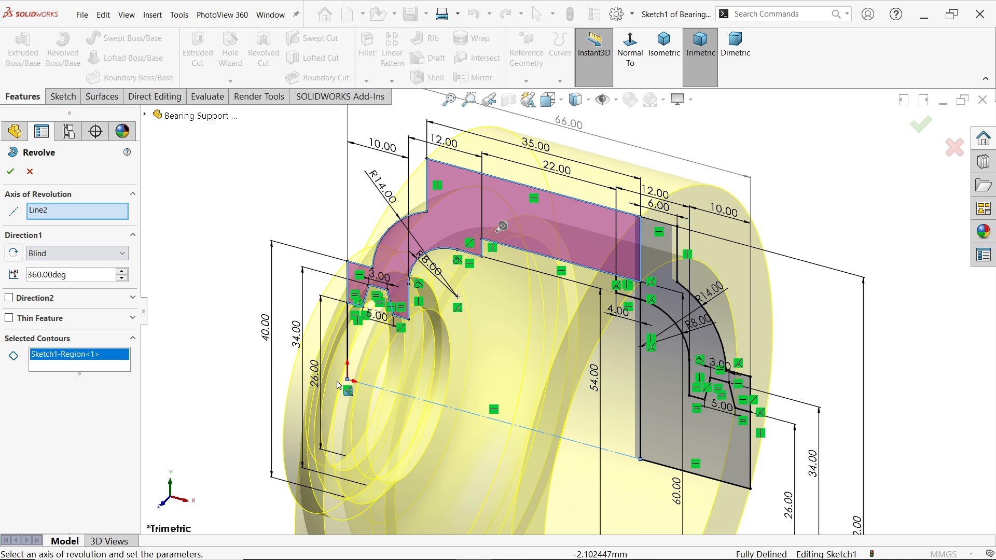
pyautogui.click(43, 254)
pyautogui.click(50, 265)
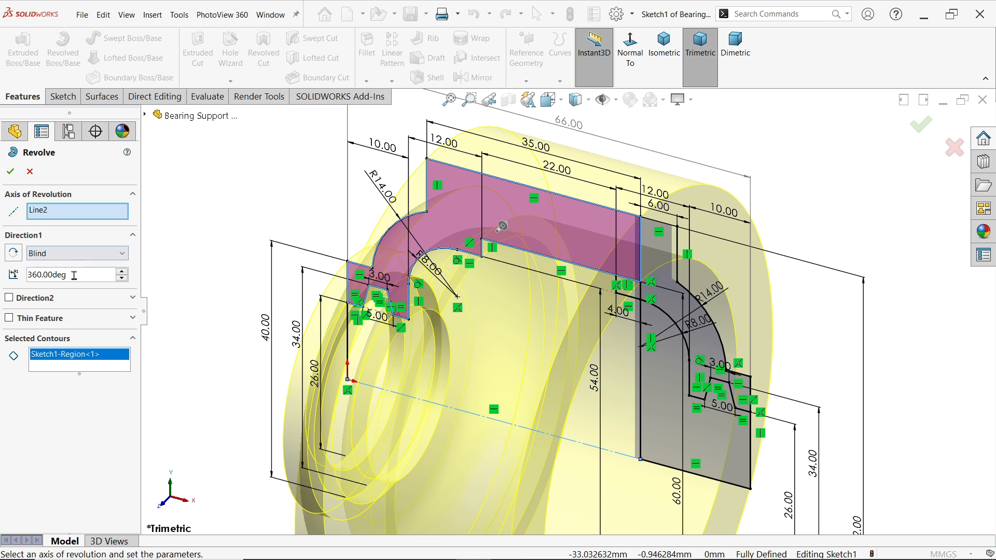
pyautogui.click(74, 275)
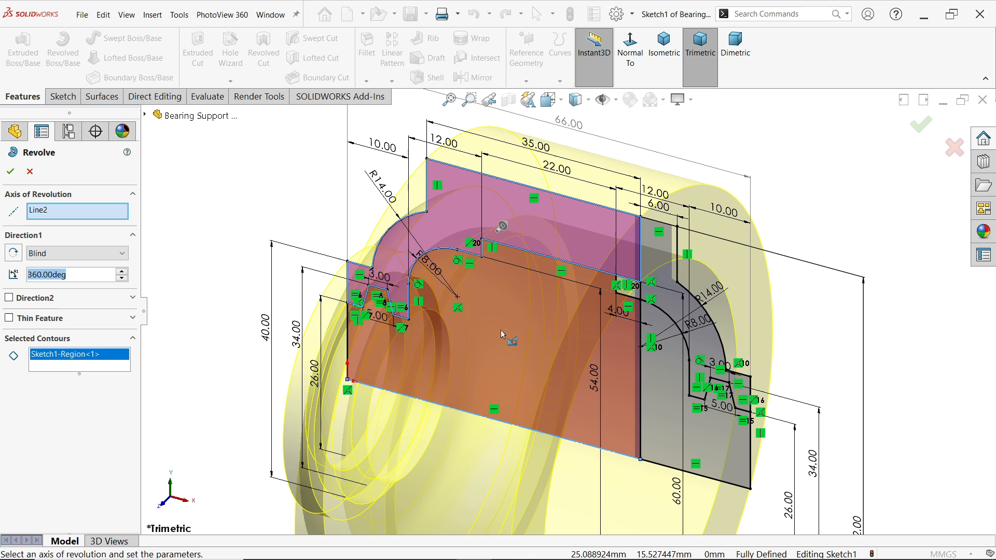
pyautogui.click(12, 171)
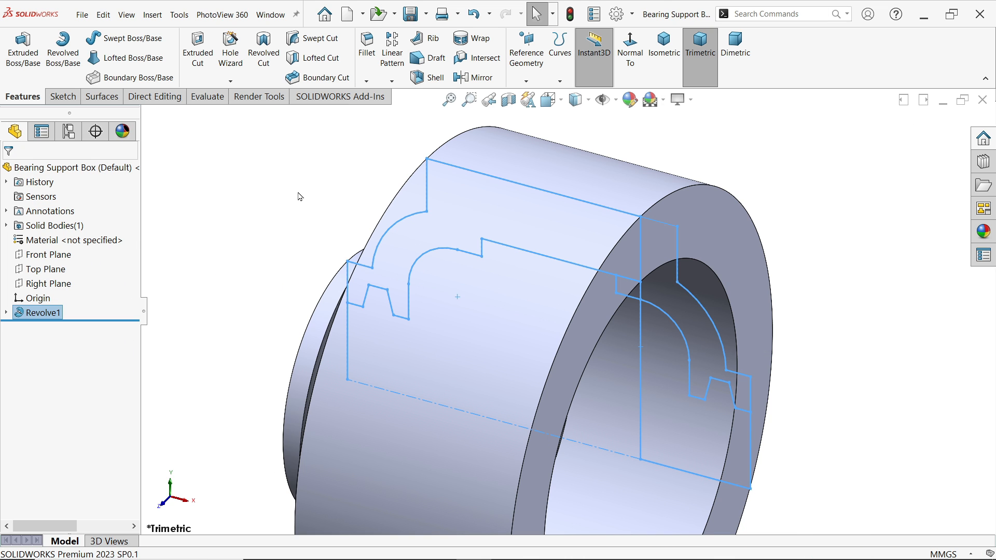
# Section the revolved housing on the Front Plane and view the cut normal to that plane
pyautogui.press('z')
pyautogui.press('z')
pyautogui.press('z')
pyautogui.scroll(-2, 301, 283)
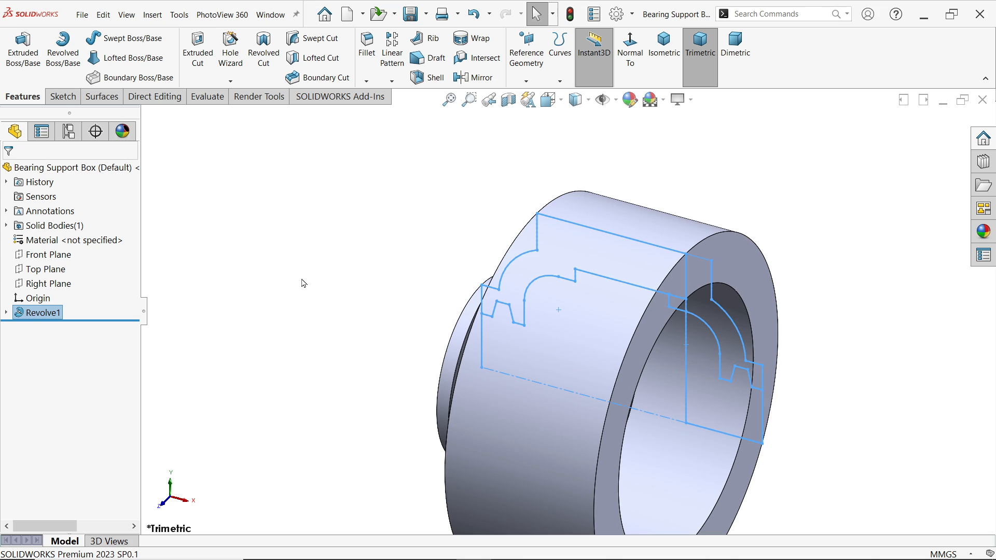
pyautogui.scroll(-2, 122, 304)
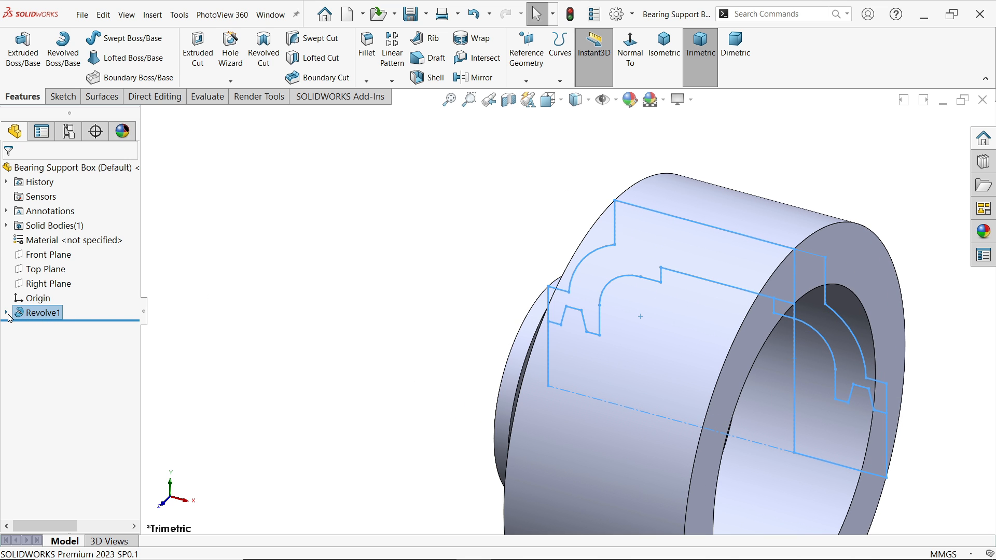
pyautogui.click(291, 262)
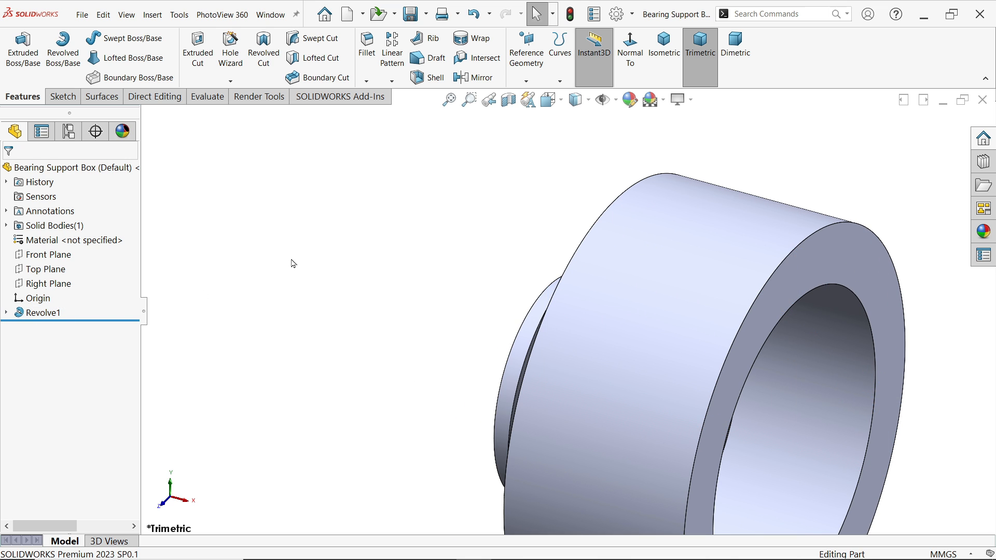
pyautogui.scroll(2, 326, 259)
pyautogui.moveTo(658, 367)
pyautogui.mouseDown(button='middle')
pyautogui.moveTo(722, 367)
pyautogui.moveTo(605, 329)
pyautogui.moveTo(665, 349)
pyautogui.mouseUp(button='middle')
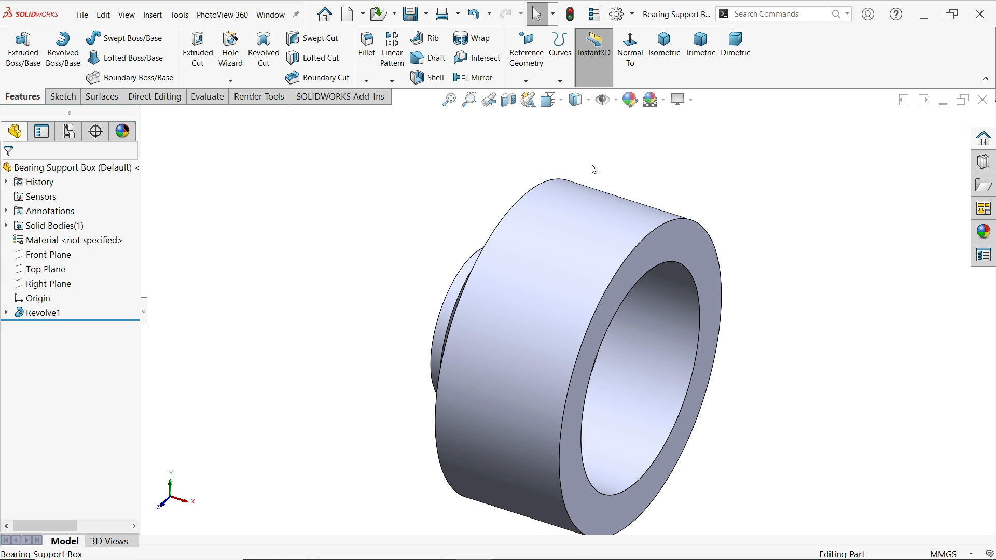
pyautogui.click(508, 99)
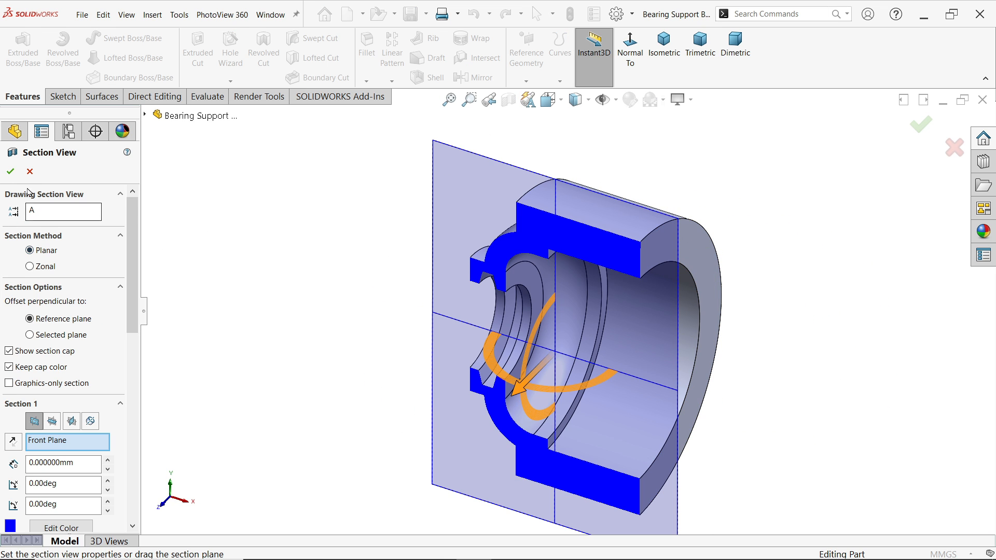
pyautogui.click(10, 171)
pyautogui.rightClick(70, 258)
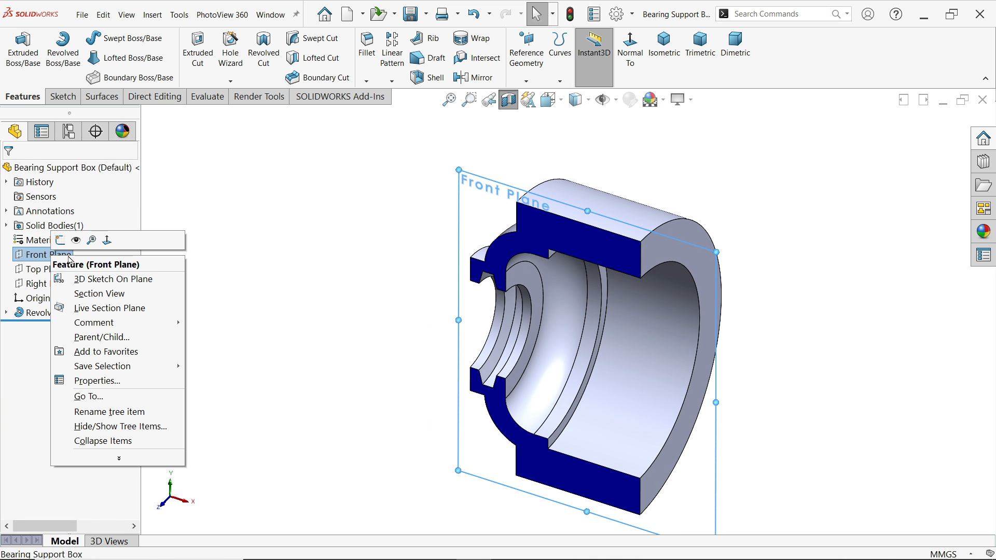
pyautogui.click(106, 240)
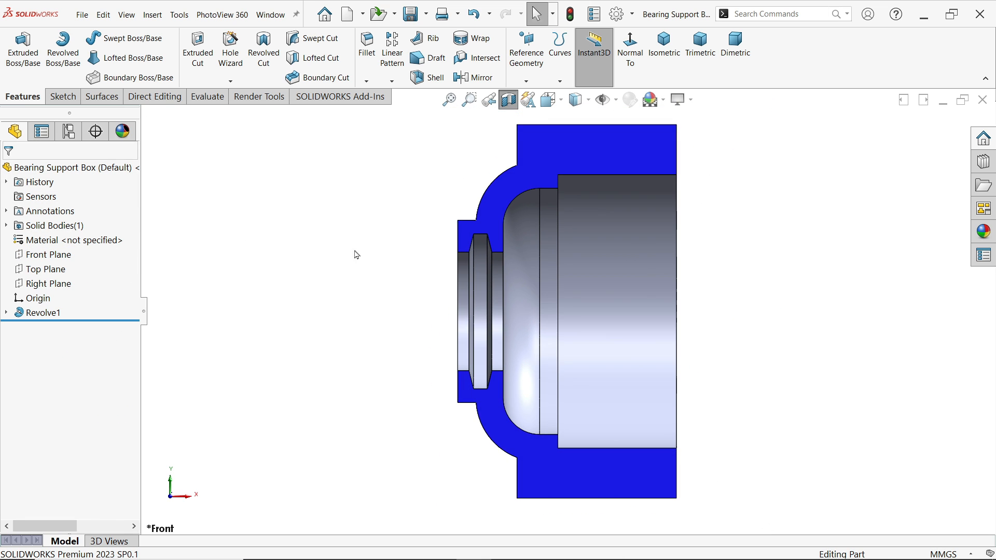
# Turn off the section view and show the whole revolved housing in isometric view
pyautogui.scroll(-2, 512, 273)
pyautogui.scroll(2, 540, 210)
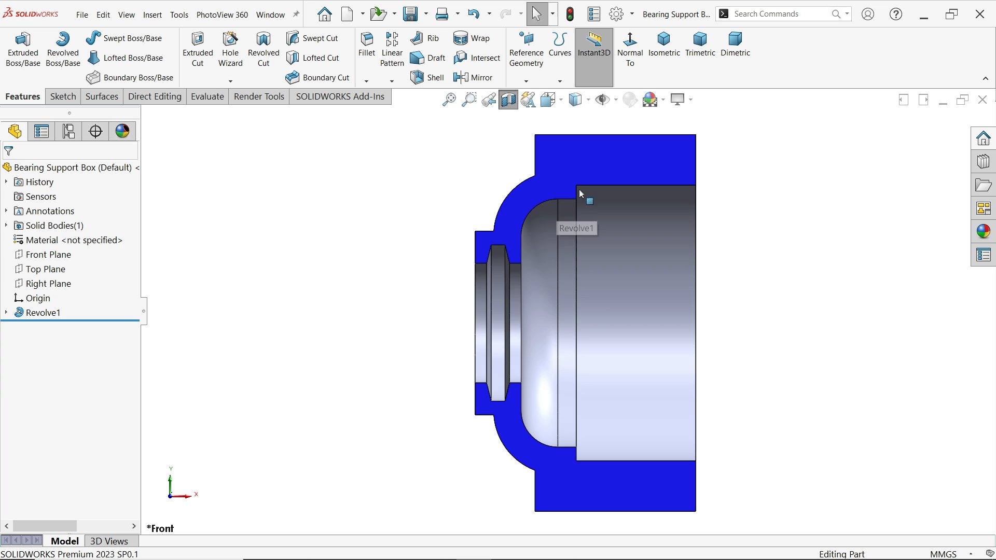
pyautogui.click(509, 101)
pyautogui.click(674, 56)
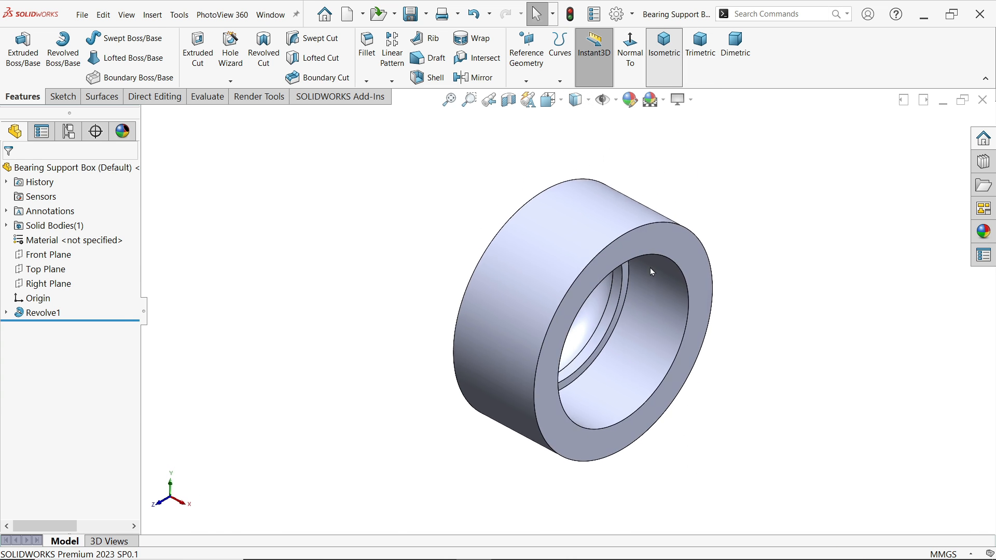
# Switch to the PDF drawing and examine the horizontal plate below the bearing bore in the front, section and rear views
pyautogui.hotkey('alt', 'Tab')
pyautogui.scroll(-1, 570, 323)
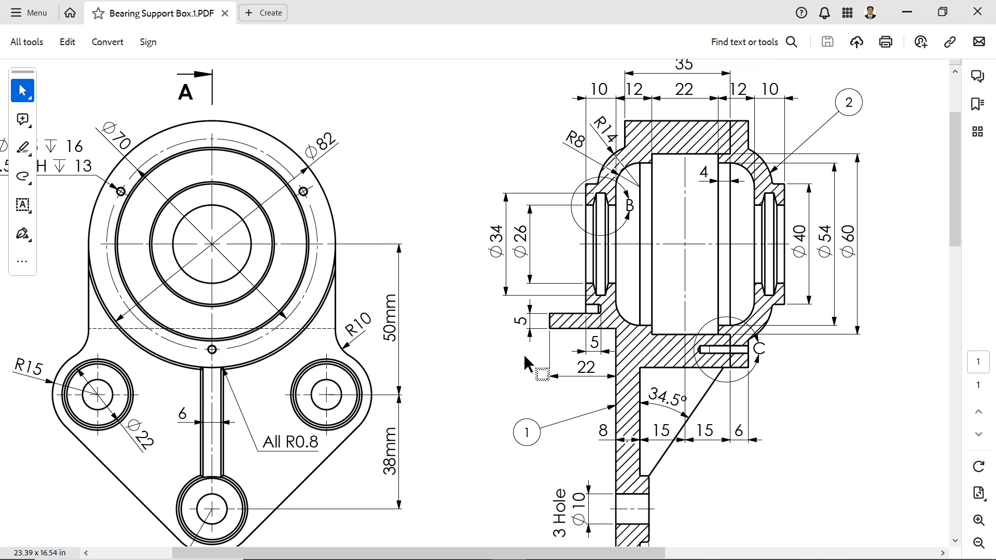
pyautogui.scroll(-10, 524, 354)
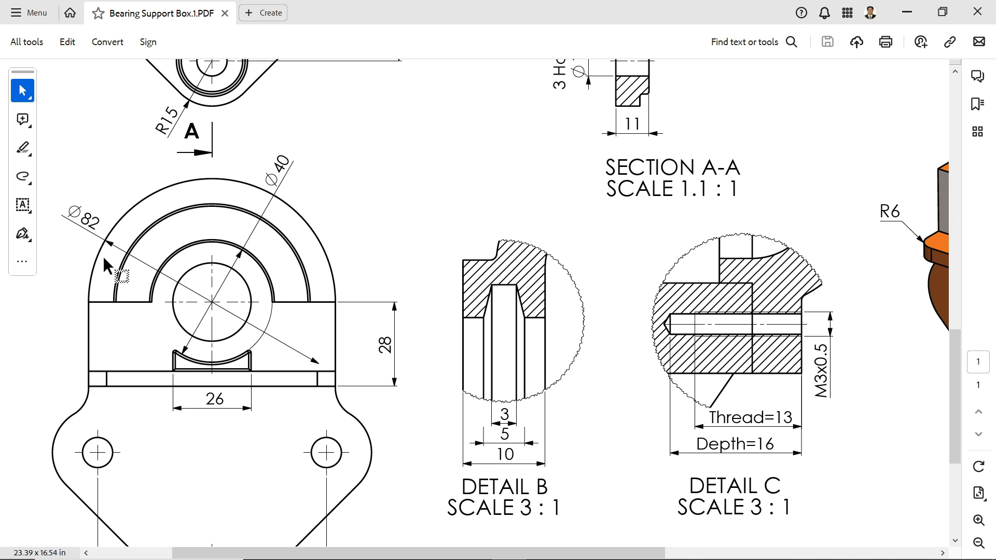
pyautogui.scroll(8, 310, 254)
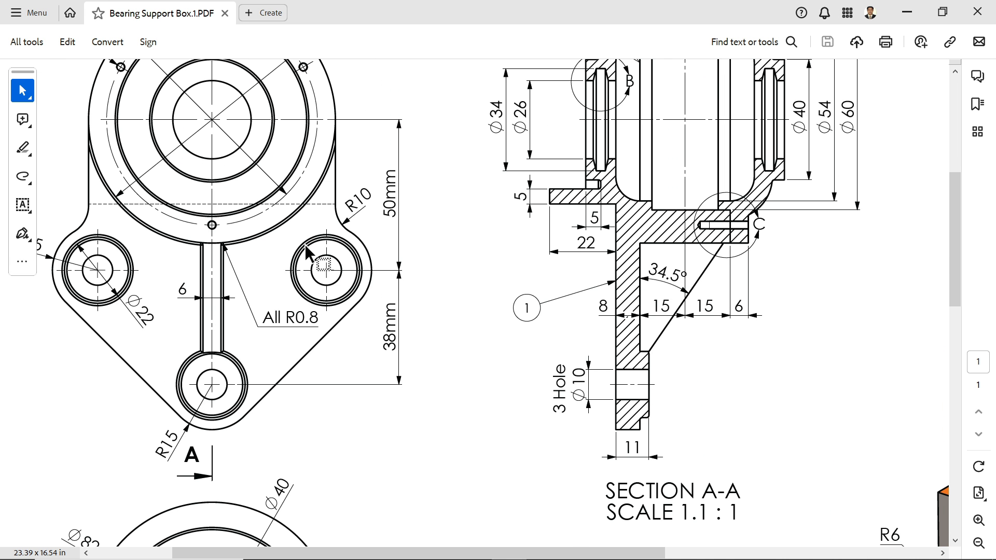
pyautogui.scroll(1, 324, 240)
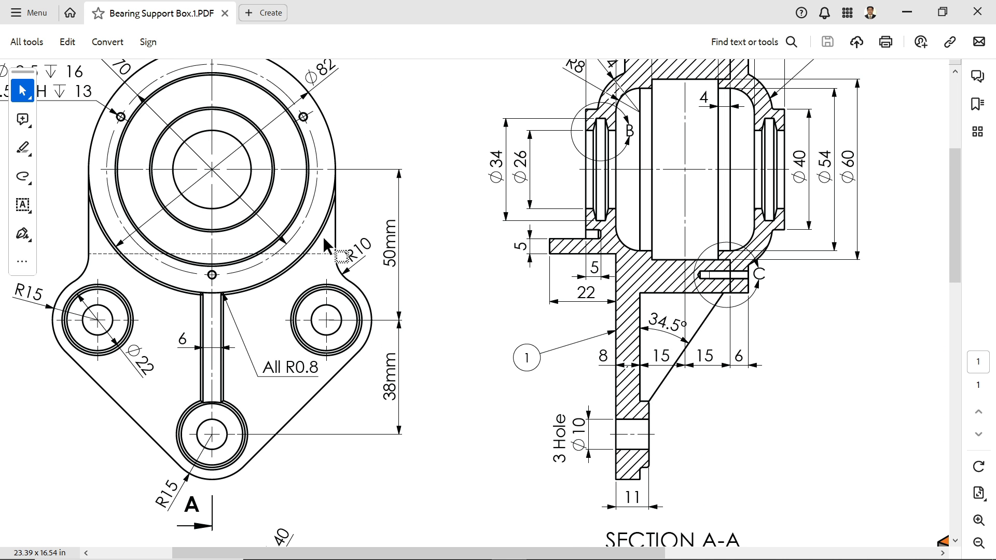
pyautogui.click(907, 13)
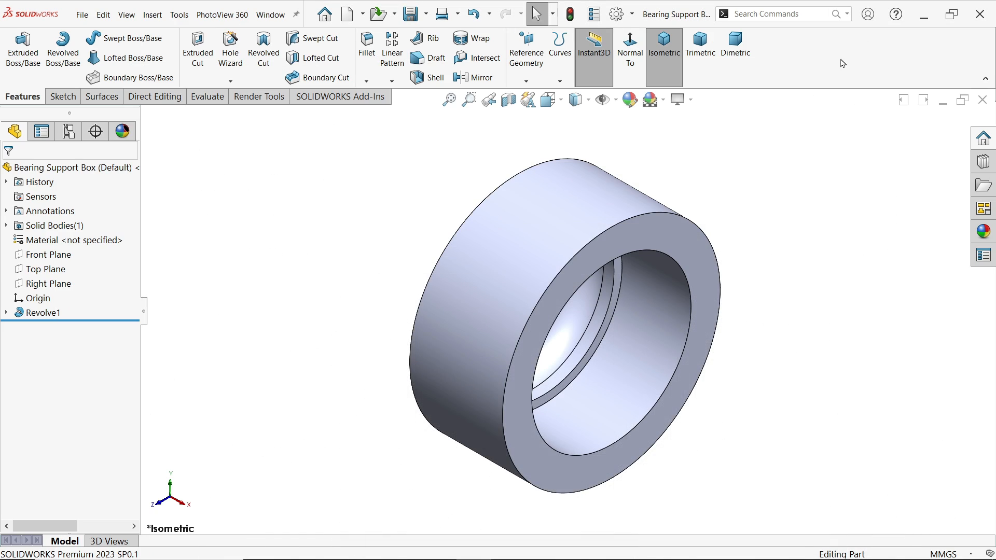
# Sketch a corner rectangle 22 mm wide and 5 mm high on the Front Plane, below the housing's small end
pyautogui.click(62, 253)
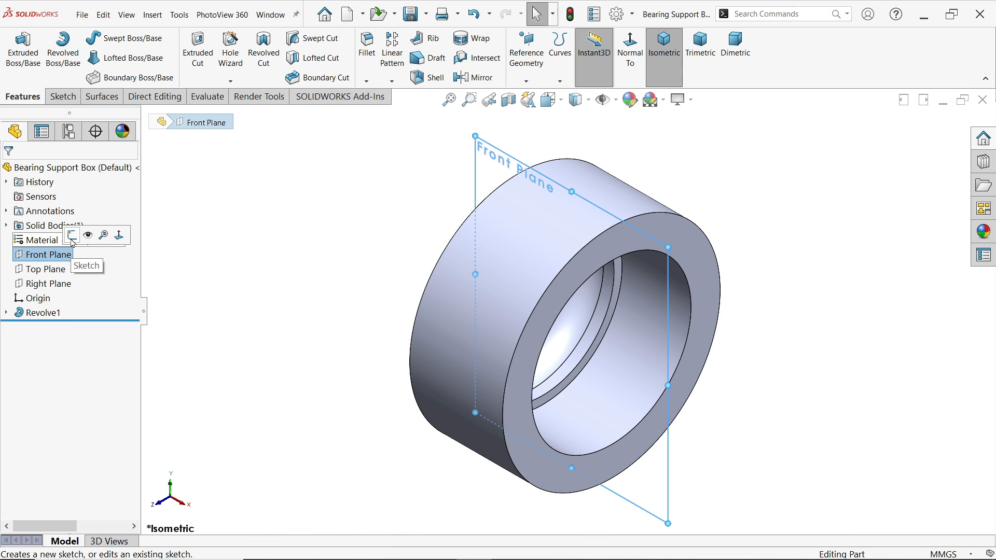
pyautogui.click(73, 239)
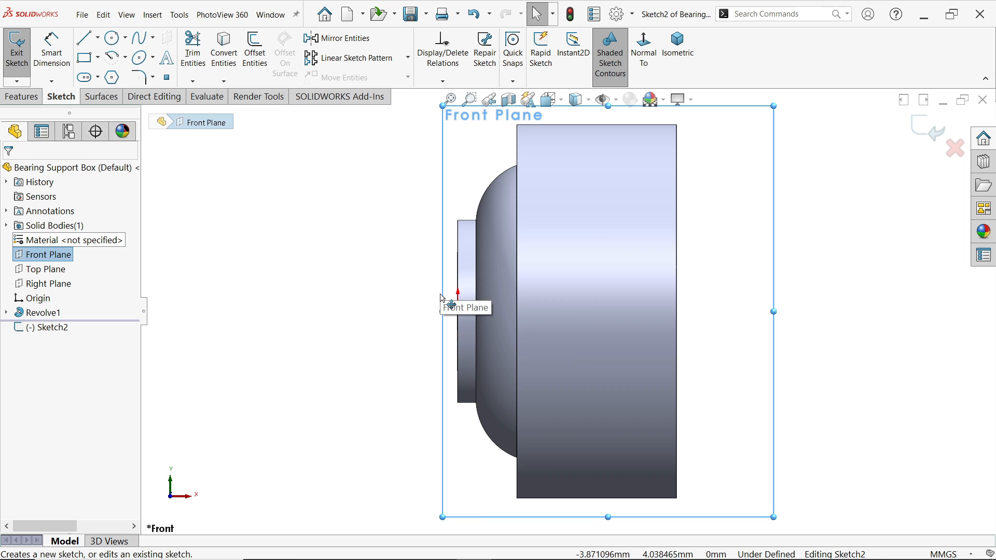
pyautogui.click(84, 57)
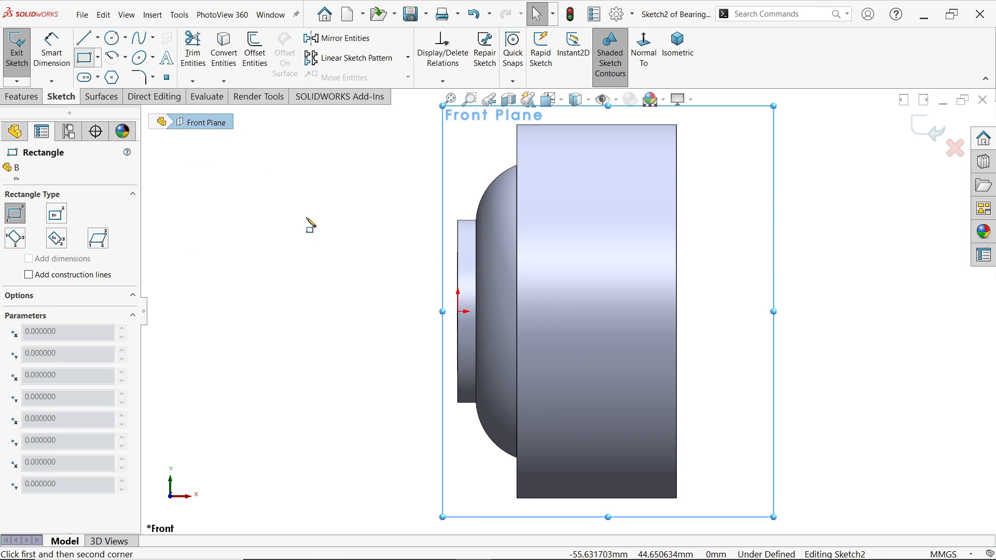
pyautogui.scroll(1, 463, 398)
pyautogui.scroll(-1, 536, 449)
pyautogui.click(535, 445)
pyautogui.click(422, 470)
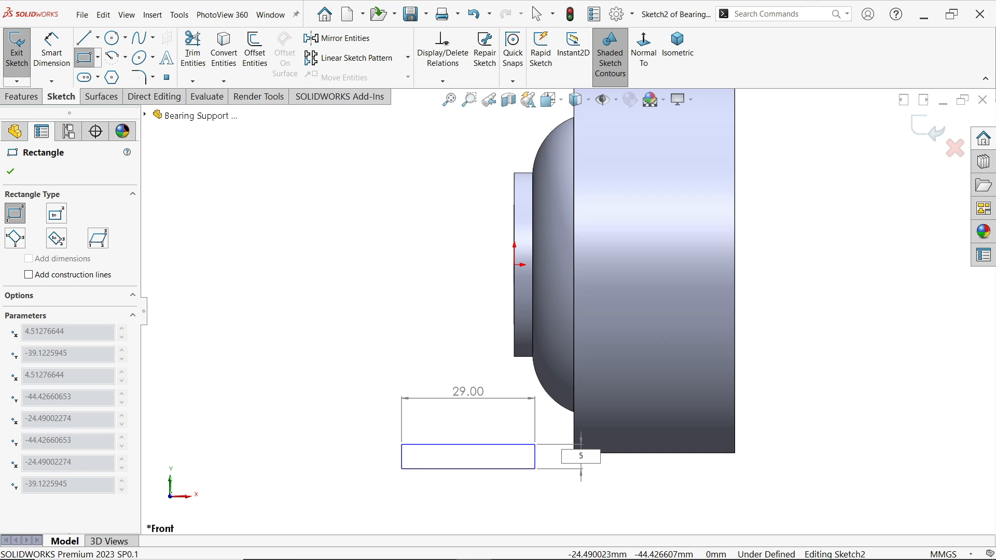
pyautogui.press('Tab')
pyautogui.press('Return')
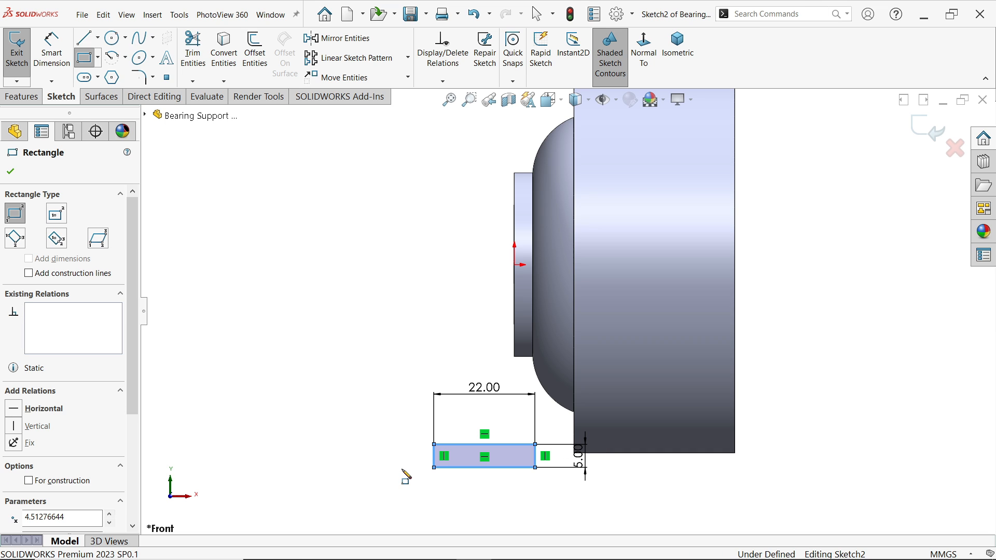
pyautogui.click(8, 177)
# Check the plate's placement in the PDF drawing and dimension the rectangle's lower edge 28 mm below the origin
pyautogui.hotkey('alt', 'Tab')
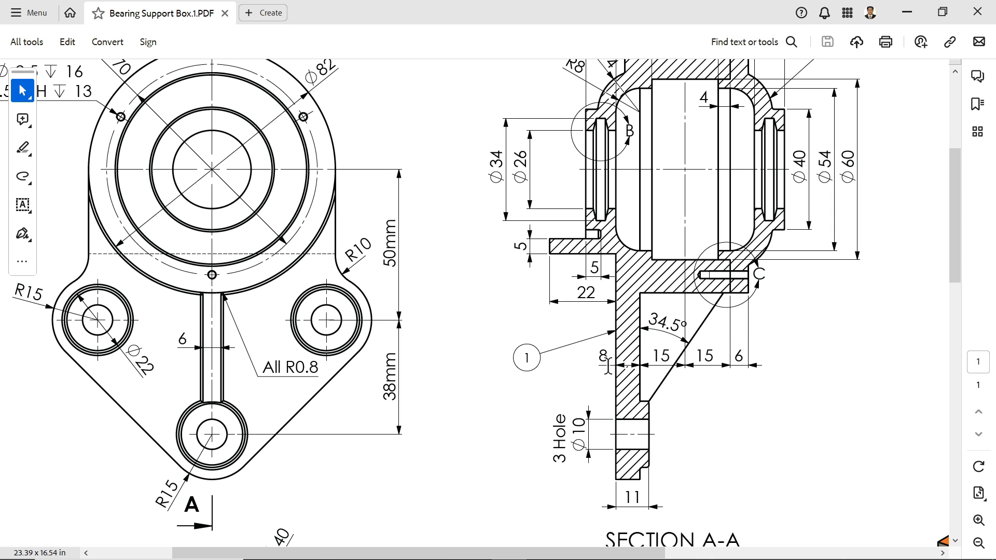
pyautogui.click(907, 12)
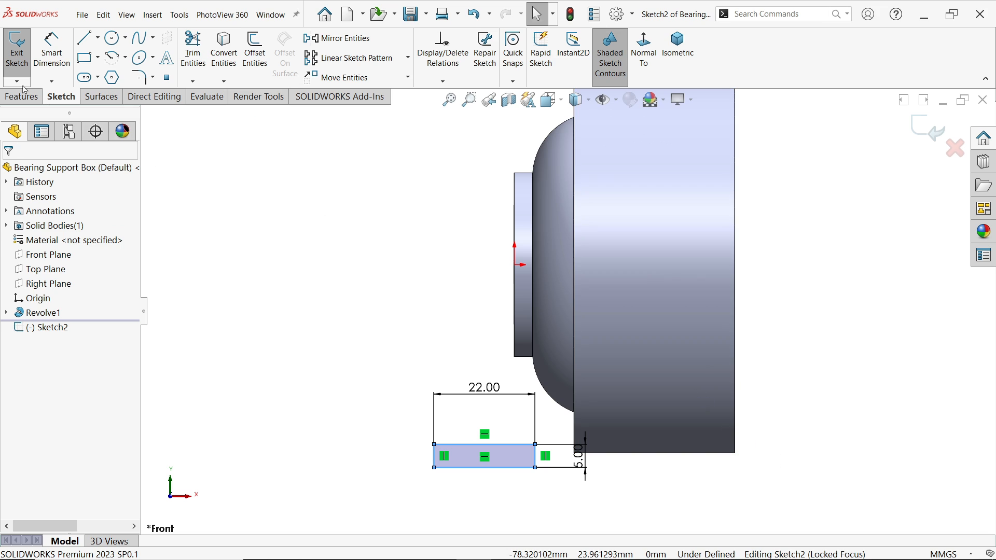
pyautogui.click(50, 57)
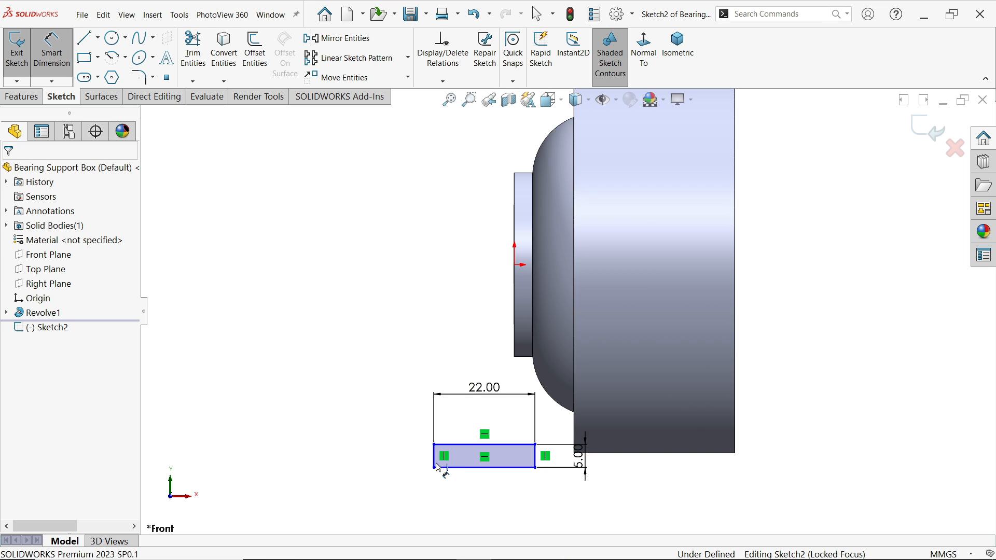
pyautogui.click(446, 468)
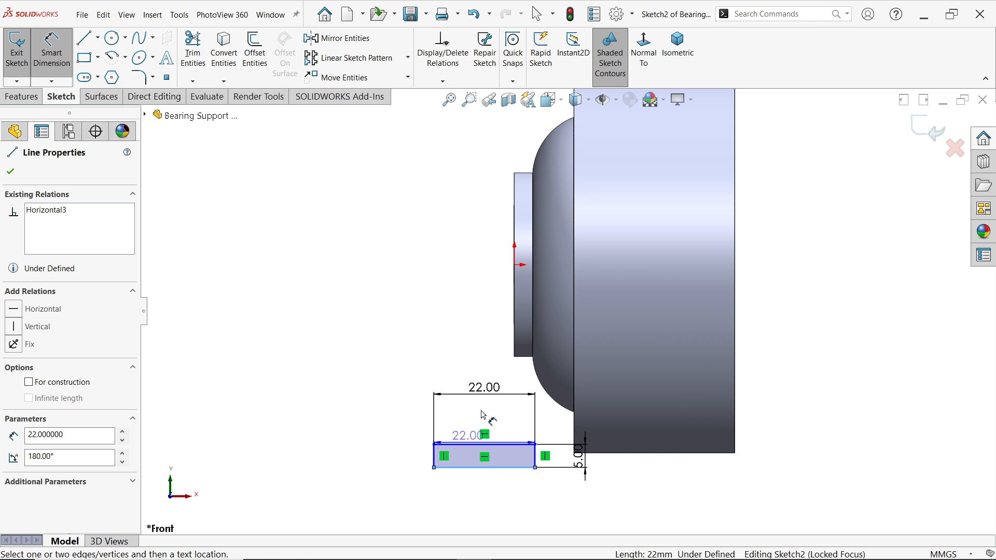
pyautogui.click(514, 265)
pyautogui.click(366, 337)
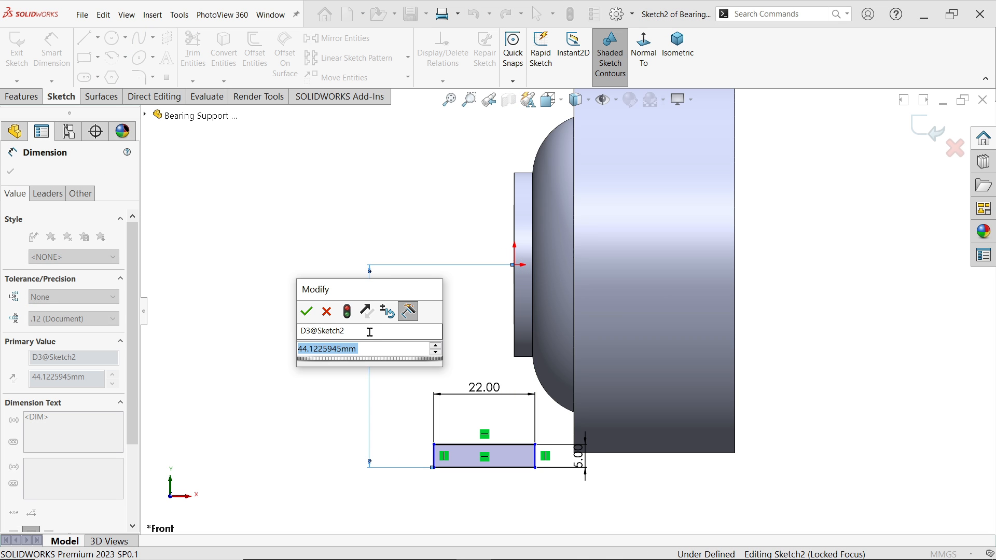
pyautogui.write('28')
pyautogui.click(309, 313)
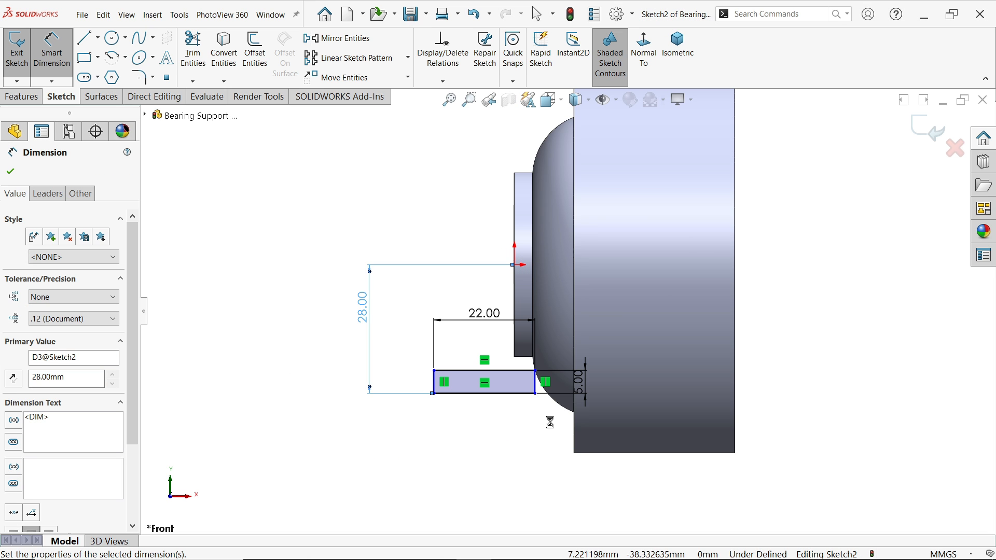
# Dimension the rectangle's housing-side vertical edge 15+15+8 mm from the housing's open end face, placed below the housing
pyautogui.click(537, 392)
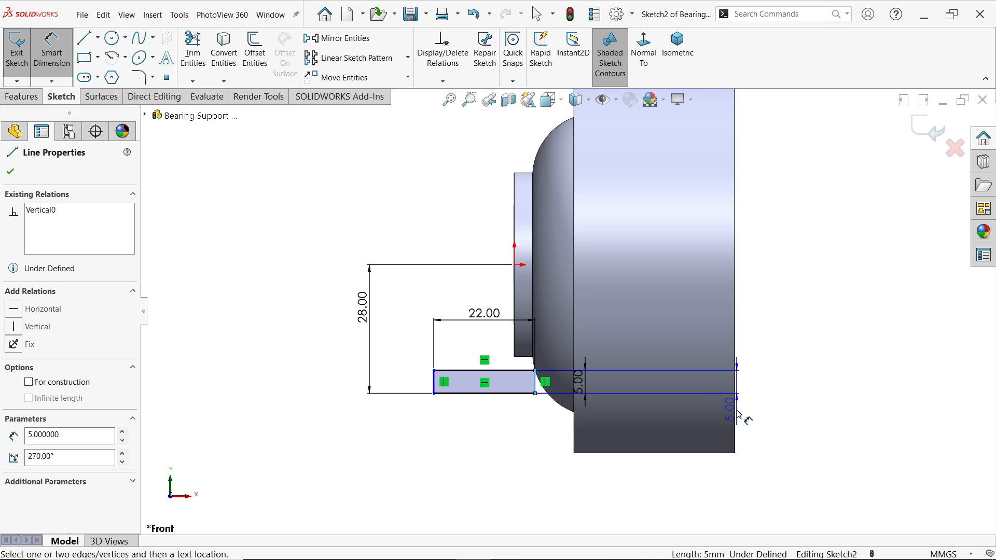
pyautogui.click(734, 410)
pyautogui.click(670, 482)
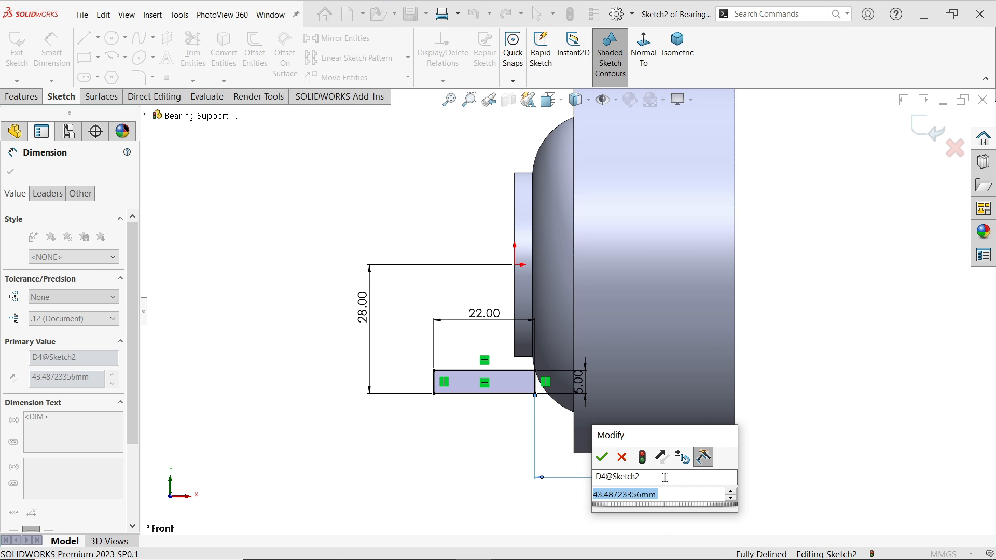
pyautogui.write('15+15+8')
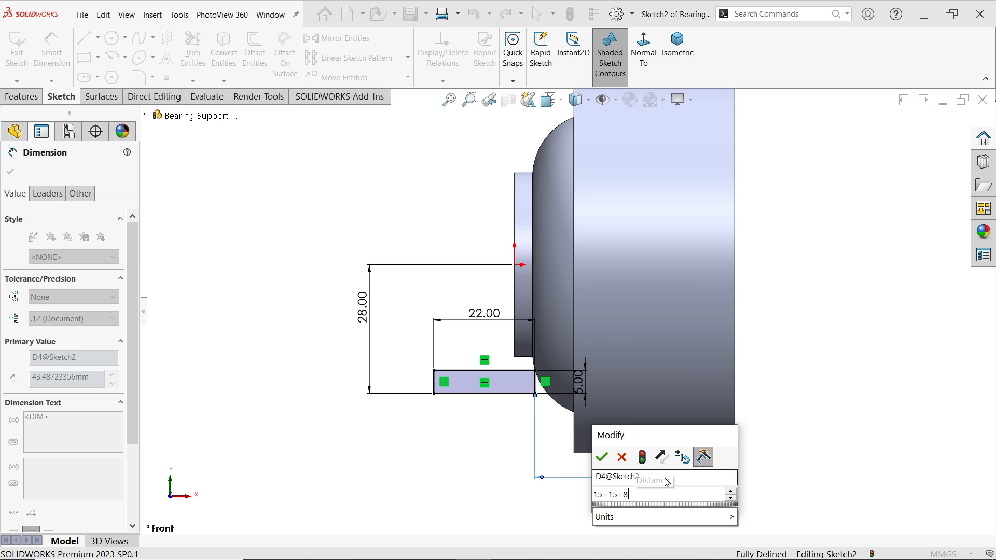
pyautogui.click(602, 457)
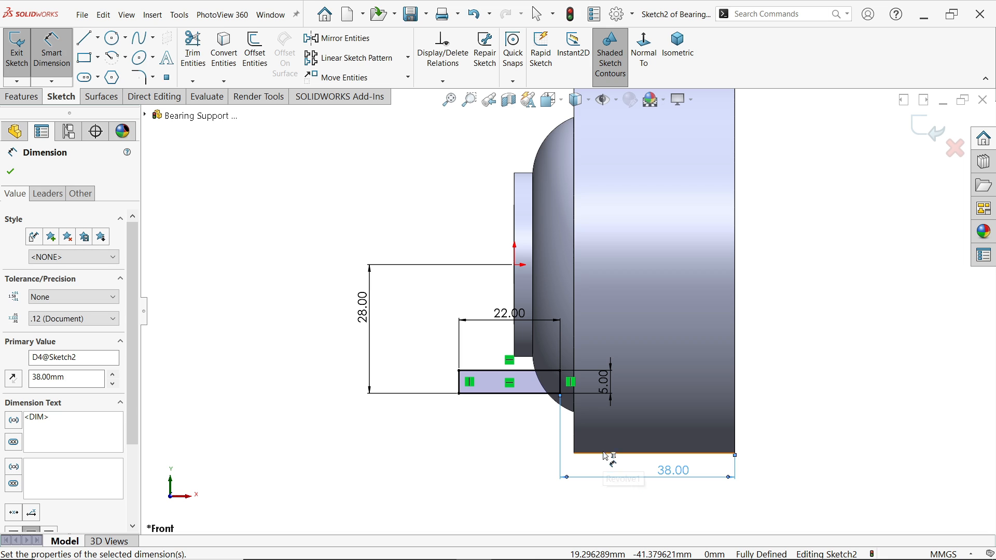
# Extrude the rectangle as a boss 82 mm deep with the Mid Plane end condition, merged with the housing
pyautogui.click(21, 96)
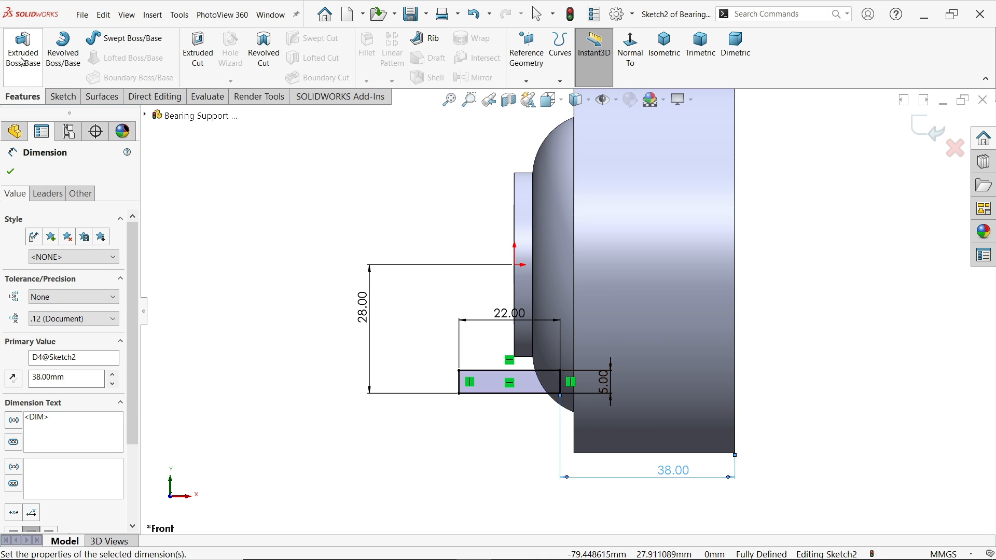
pyautogui.click(60, 83)
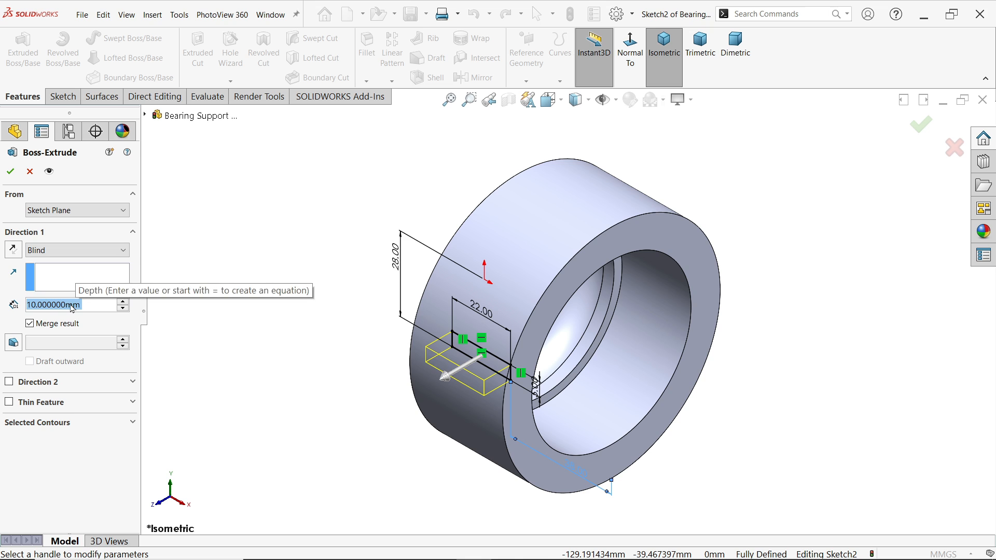
pyautogui.write('82')
pyautogui.press('Return')
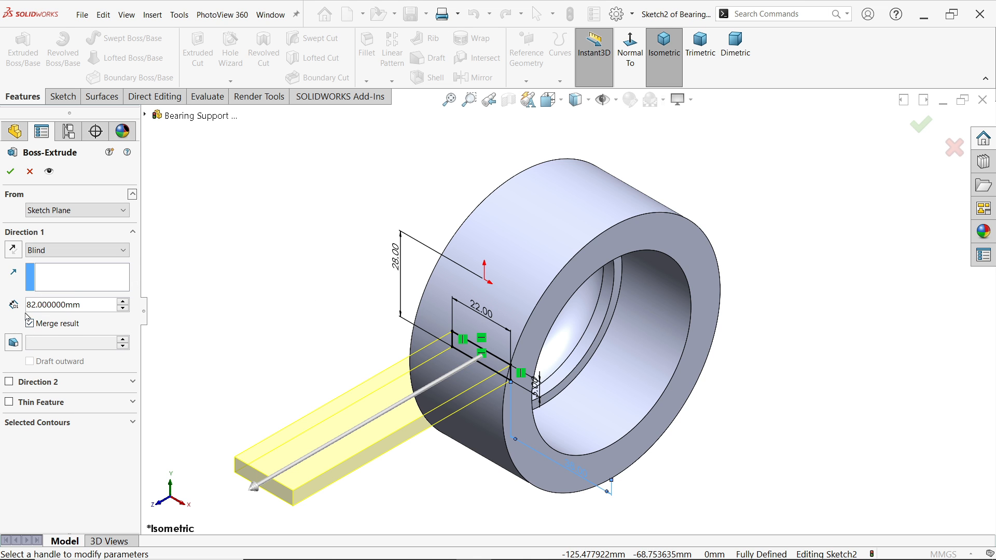
pyautogui.click(38, 251)
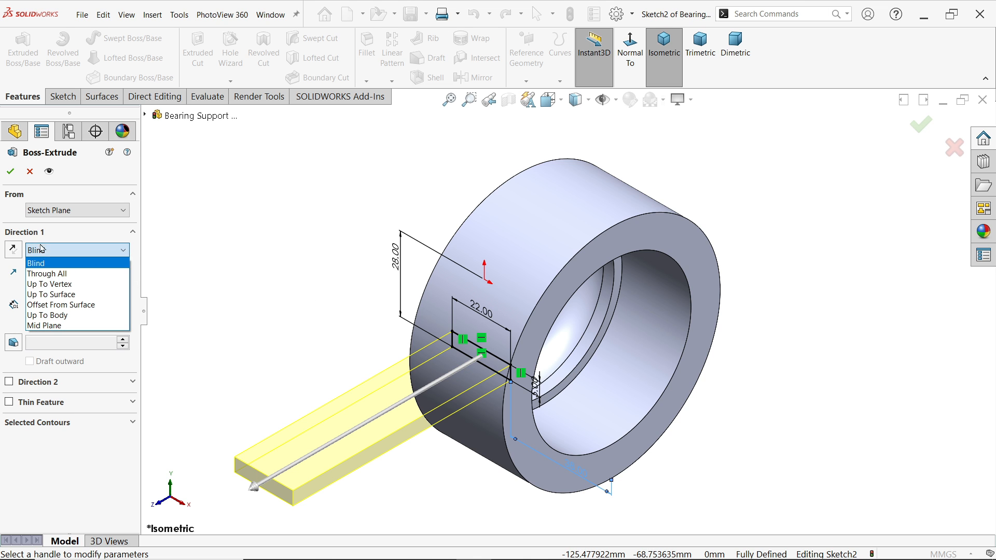
pyautogui.click(58, 327)
pyautogui.moveTo(251, 266); pyautogui.dragTo(367, 353, button='middle')
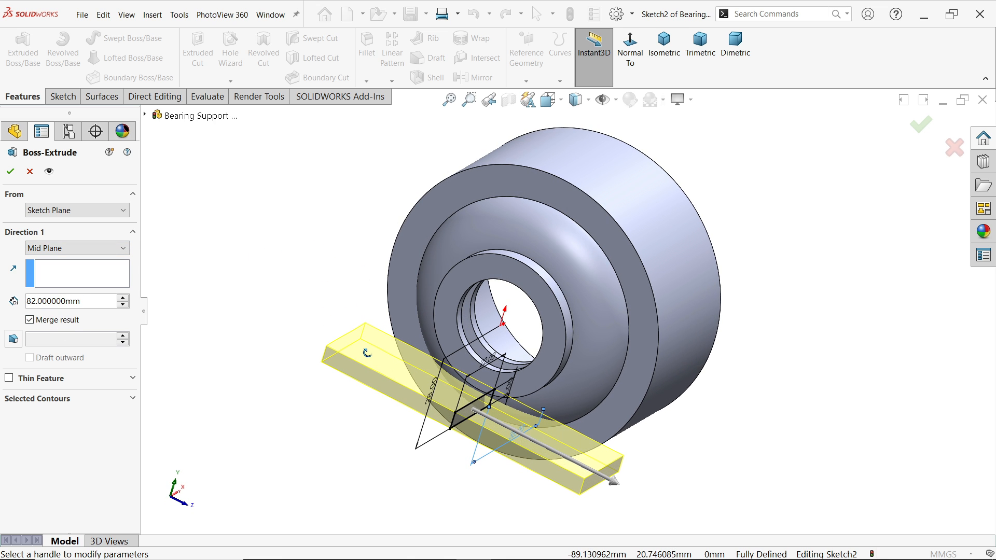
pyautogui.click(12, 174)
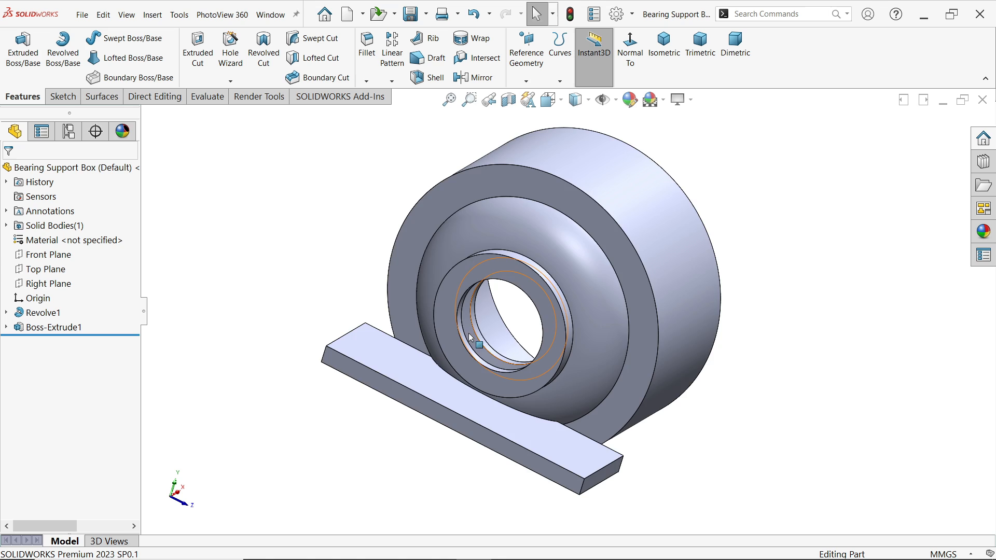
# Inspect the extruded plate and its junction with the housing from several angles
pyautogui.scroll(3, 471, 338)
pyautogui.moveTo(502, 376); pyautogui.dragTo(384, 429, button='middle')
pyautogui.scroll(-5, 554, 375)
pyautogui.middleClick(589, 329)
pyautogui.moveTo(588, 329); pyautogui.dragTo(653, 260, button='middle')
pyautogui.scroll(5, 551, 303)
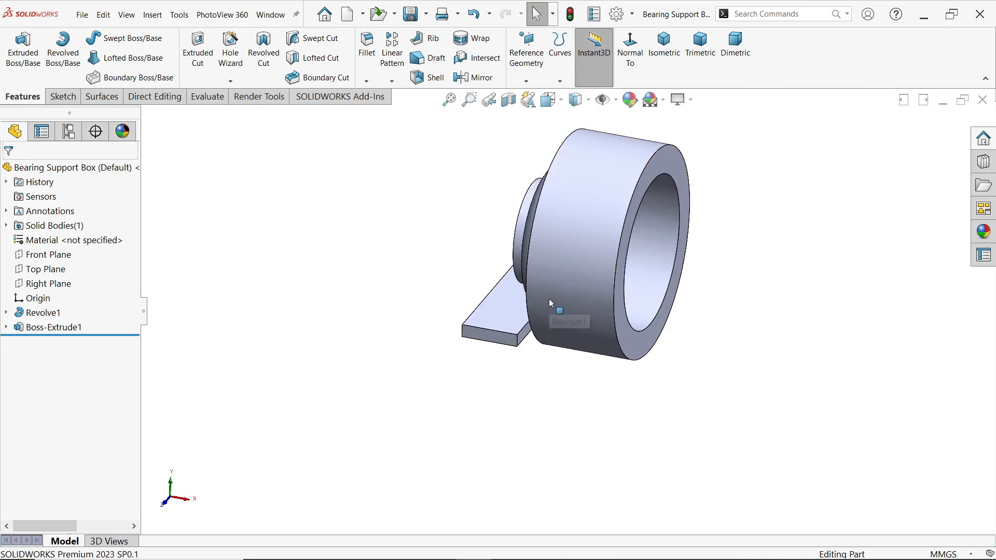
# Examine the three-hole mounting flange's outline, radii and hole spacing in the PDF drawing, and return to the part
pyautogui.hotkey('alt', 'Tab')
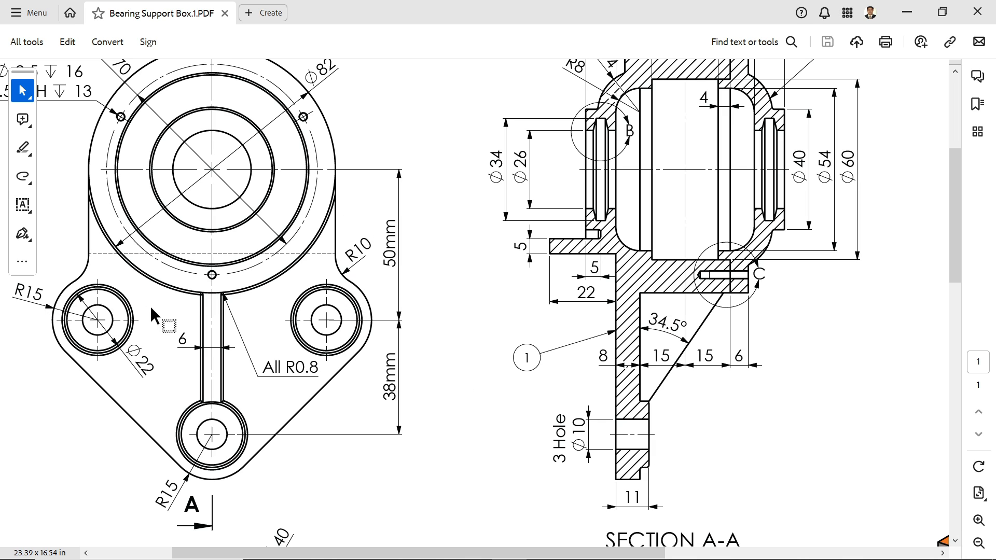
pyautogui.moveTo(234, 553); pyautogui.dragTo(193, 553)
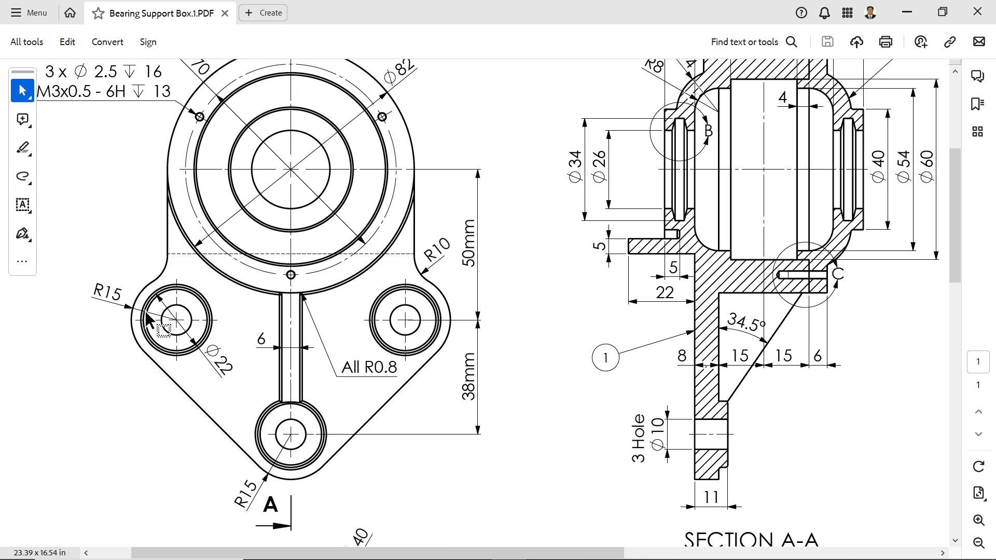
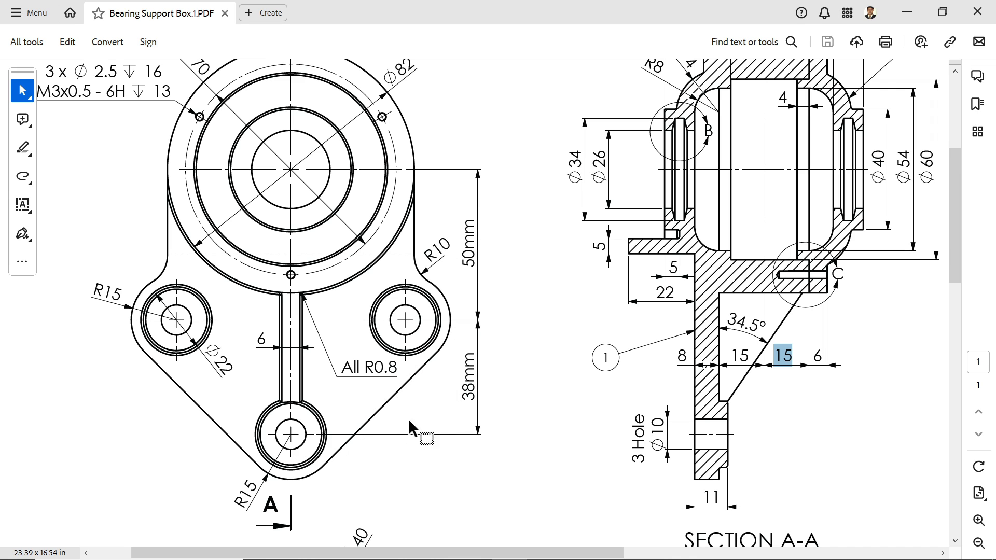
pyautogui.scroll(-10, 425, 371)
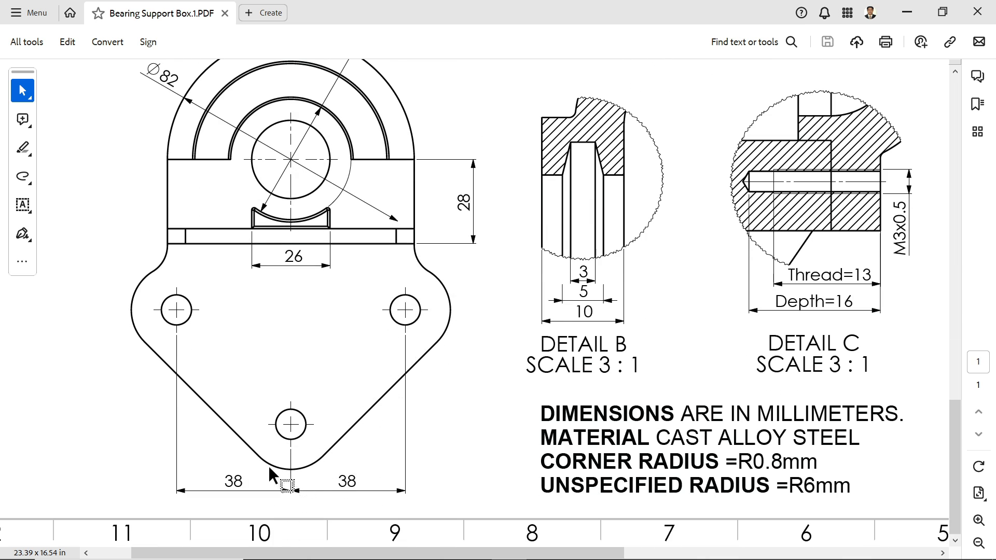
pyautogui.scroll(10, 323, 393)
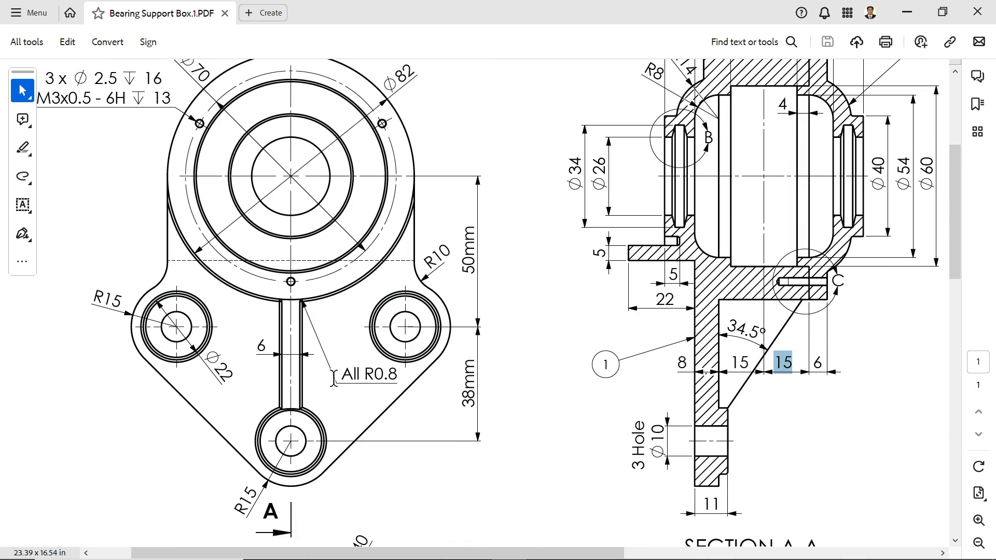
pyautogui.click(906, 12)
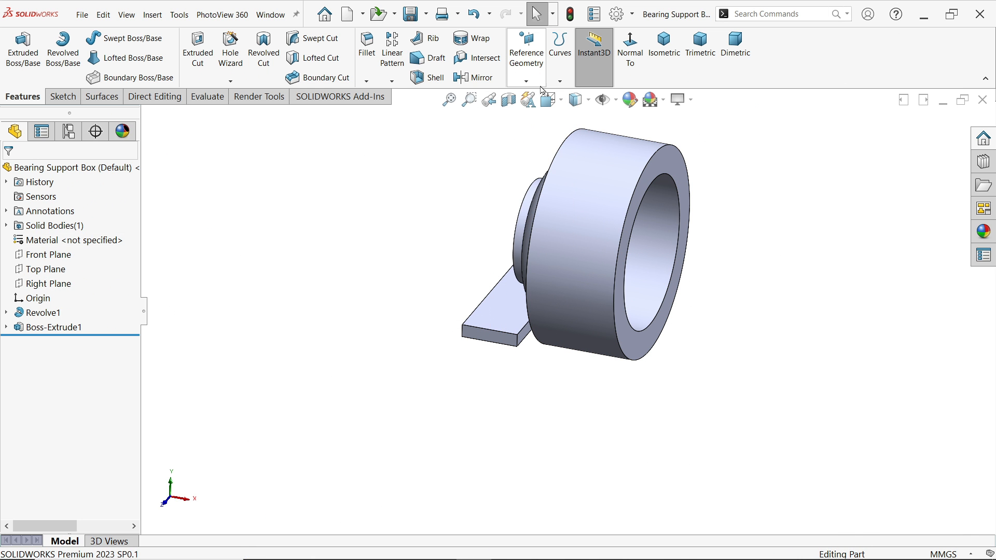
pyautogui.click(48, 284)
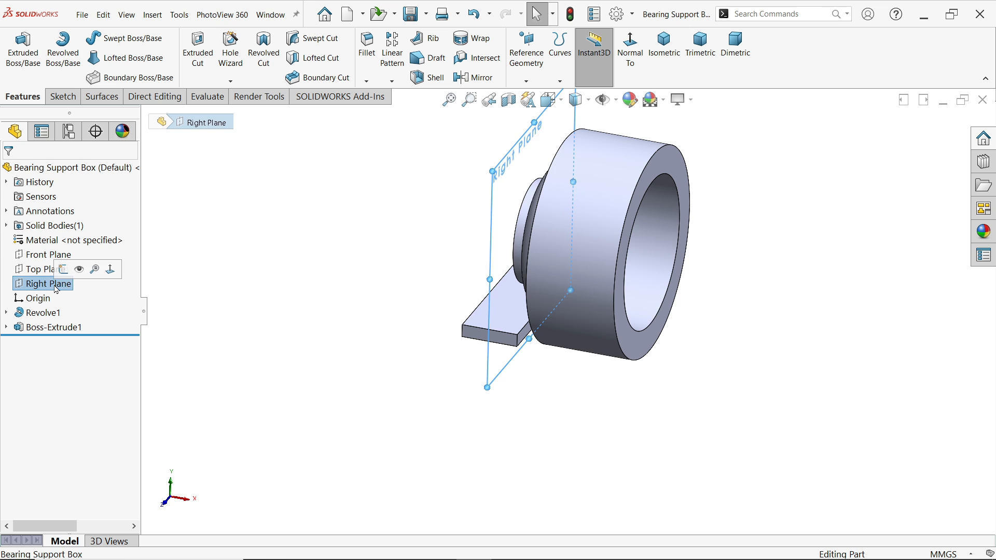
pyautogui.moveTo(335, 303)
pyautogui.mouseDown(button='middle')
pyautogui.moveTo(360, 302)
pyautogui.moveTo(331, 289)
pyautogui.mouseUp(button='middle')
pyautogui.click(332, 289)
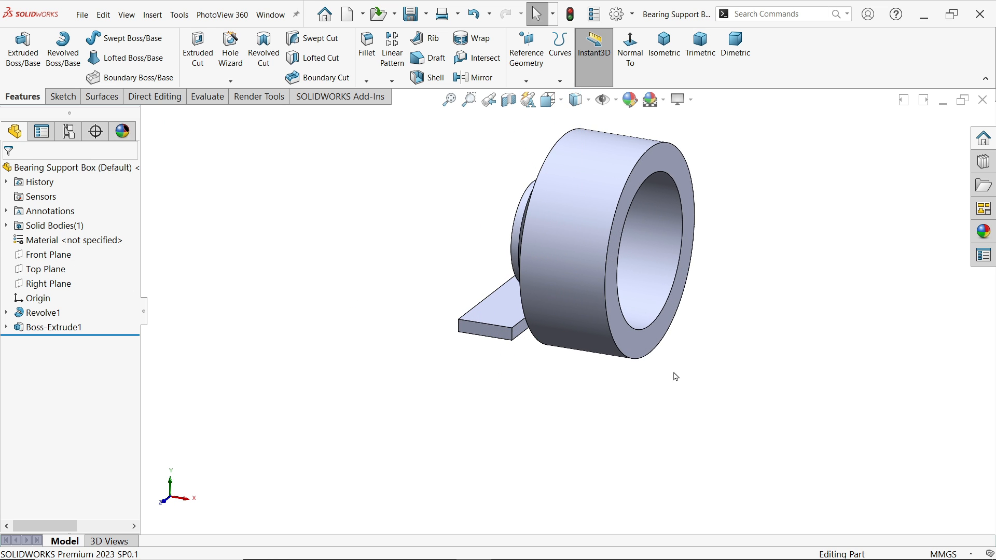
# Create a reference plane offset 38 mm from the housing's open end face, flipped inward through the housing
pyautogui.click(632, 343)
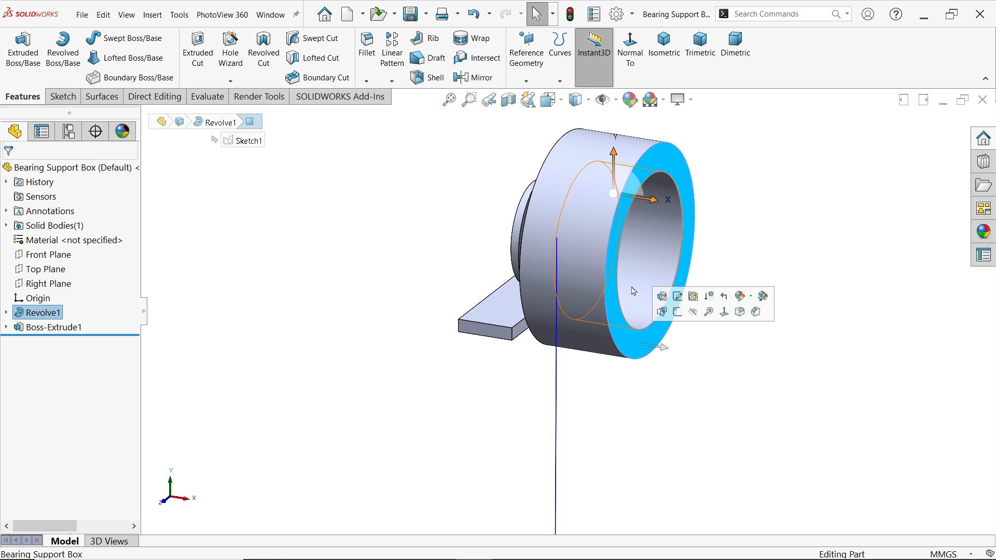
pyautogui.click(527, 82)
pyautogui.click(533, 99)
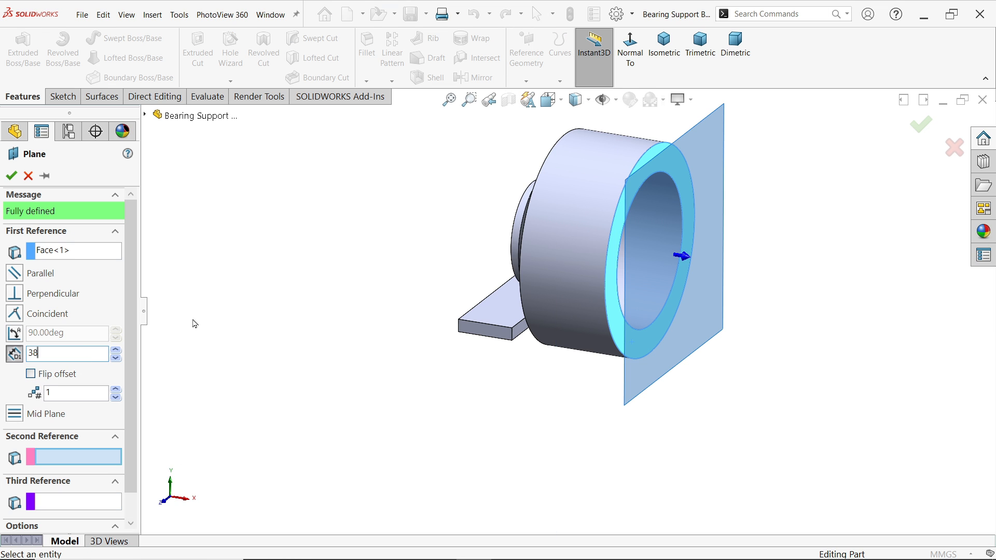
pyautogui.write('38')
pyautogui.press('Return')
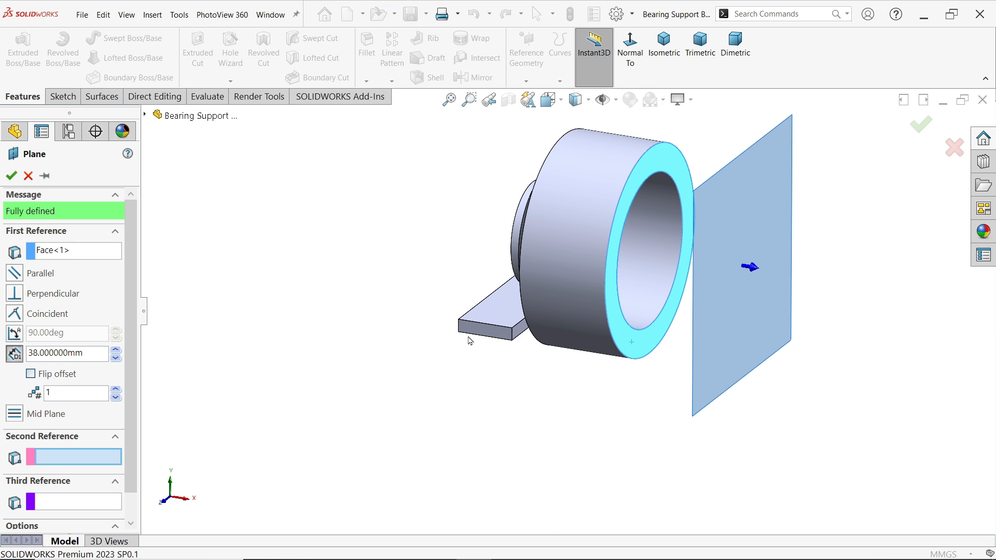
pyautogui.click(30, 374)
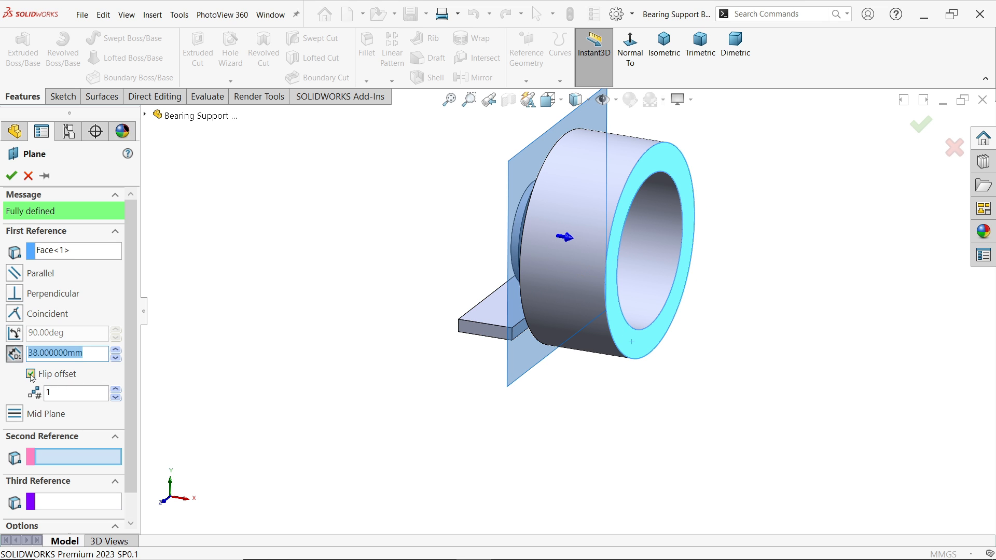
pyautogui.click(15, 177)
# Start a sketch on the new plane and draw a vertical line about 31 mm down from the housing's outer circle at centre height
pyautogui.click(61, 96)
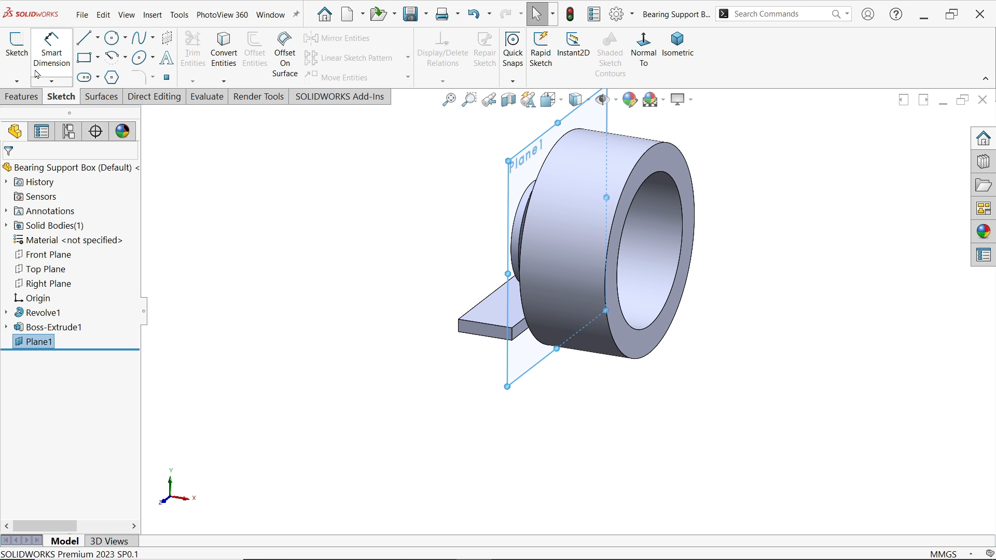
pyautogui.click(16, 49)
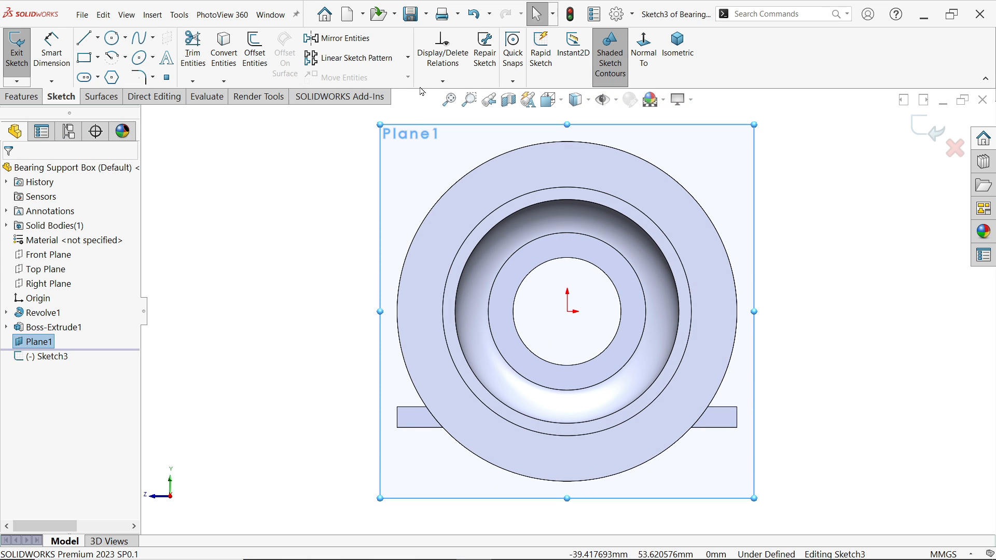
pyautogui.click(643, 48)
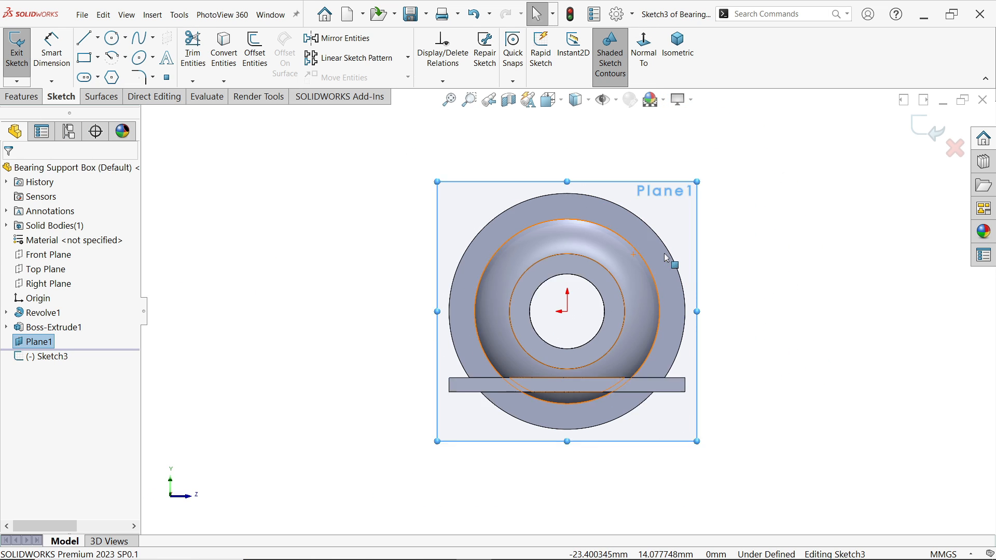
pyautogui.scroll(2, 666, 257)
pyautogui.scroll(-3, 592, 466)
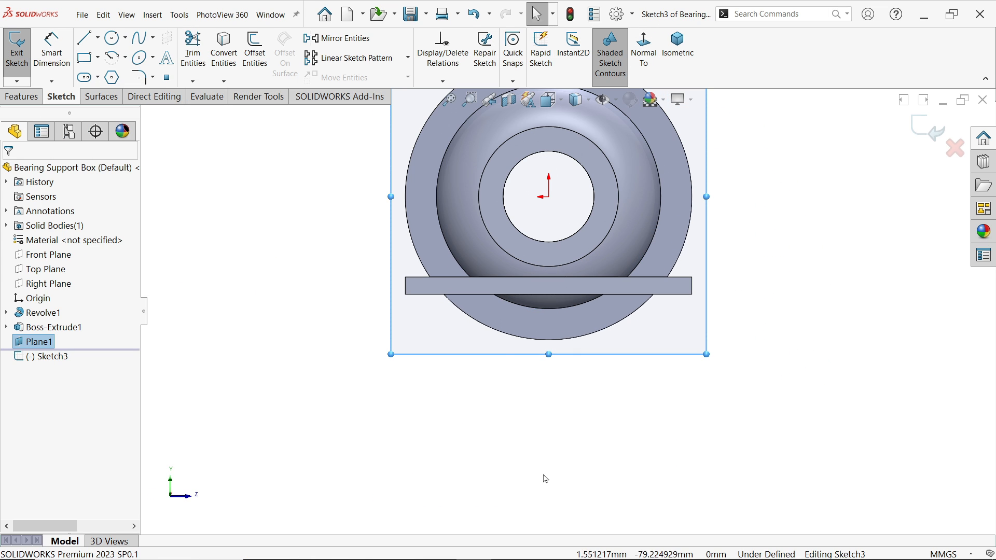
pyautogui.click(84, 41)
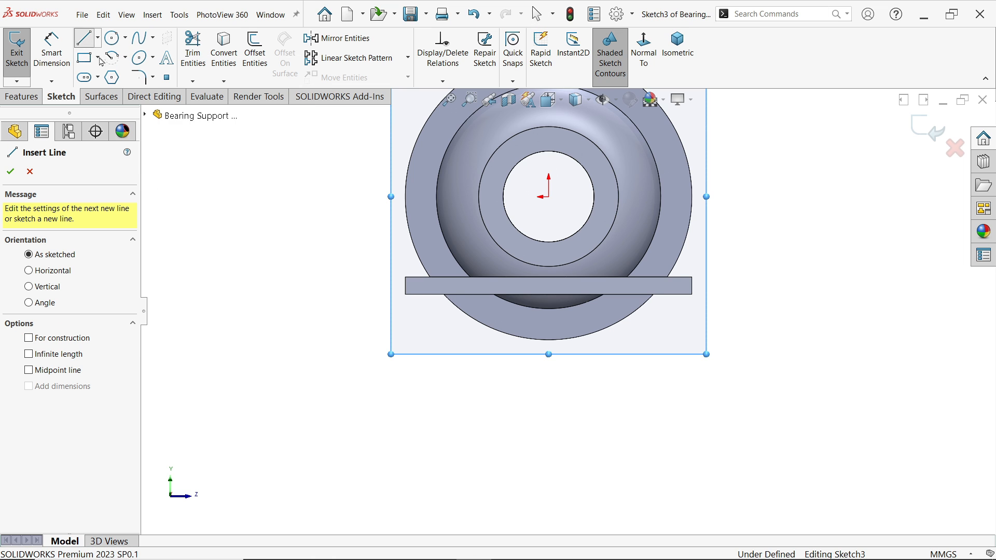
pyautogui.click(405, 197)
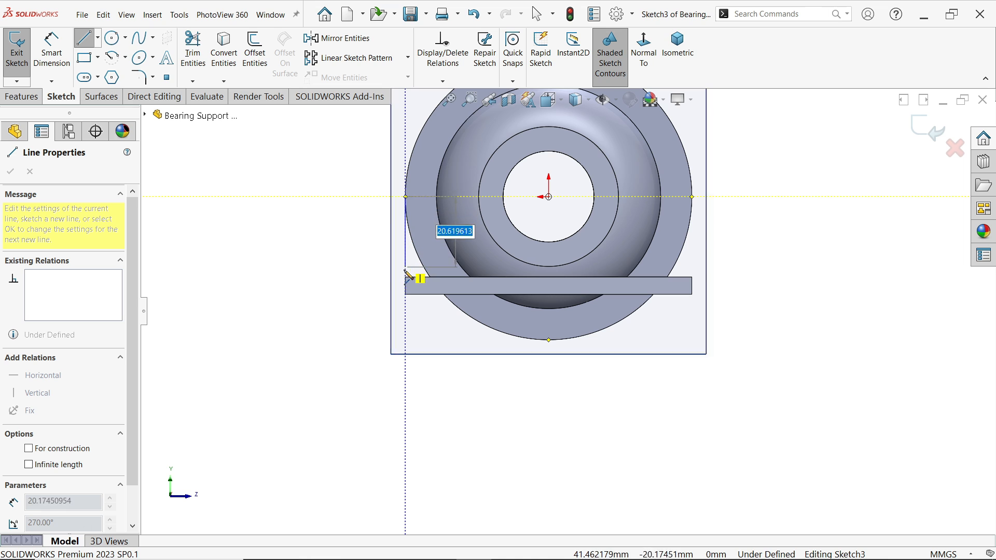
pyautogui.click(405, 305)
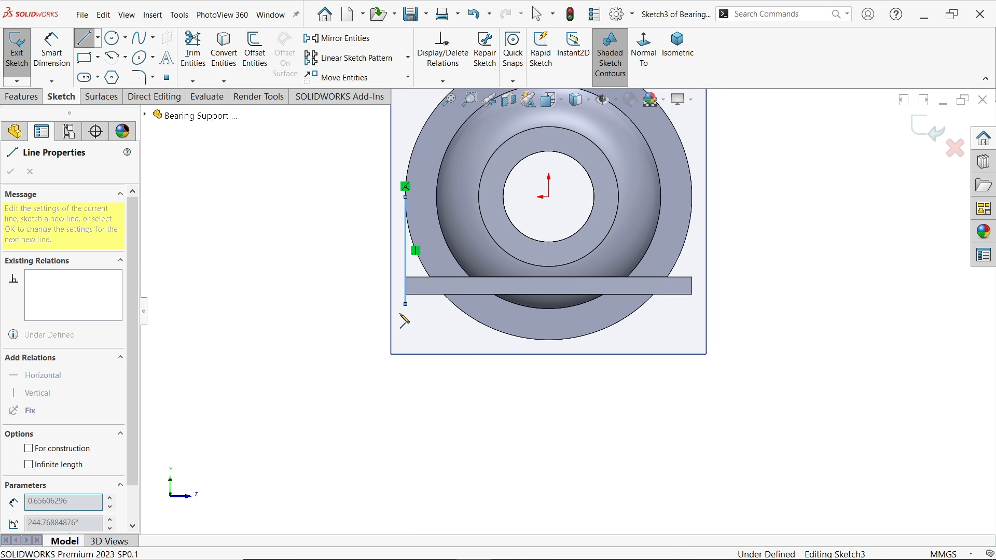
# Continue the outline with two opposing tangent arcs, about 13 mm and 16 mm in radius, forming the flange's side lobe
pyautogui.scroll(-4, 386, 334)
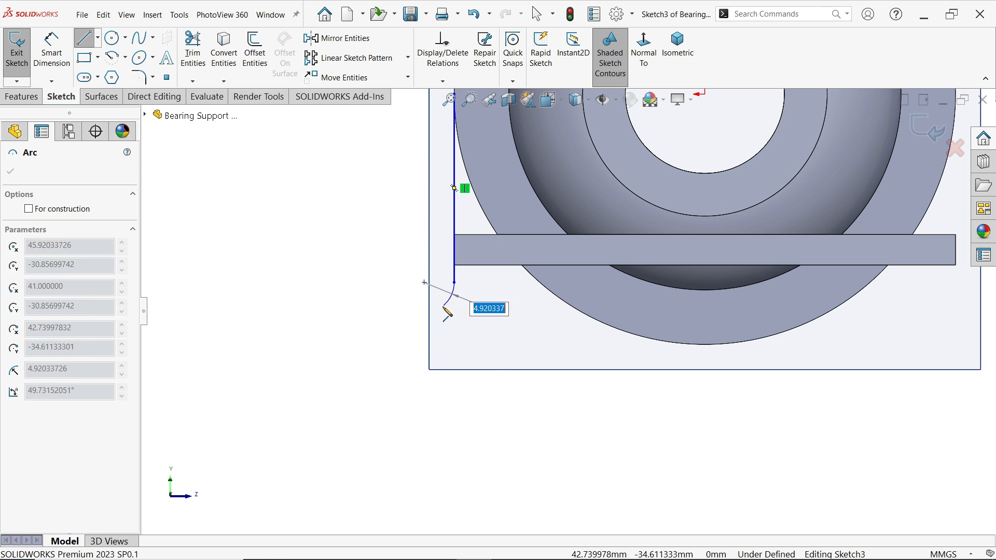
pyautogui.click(425, 354)
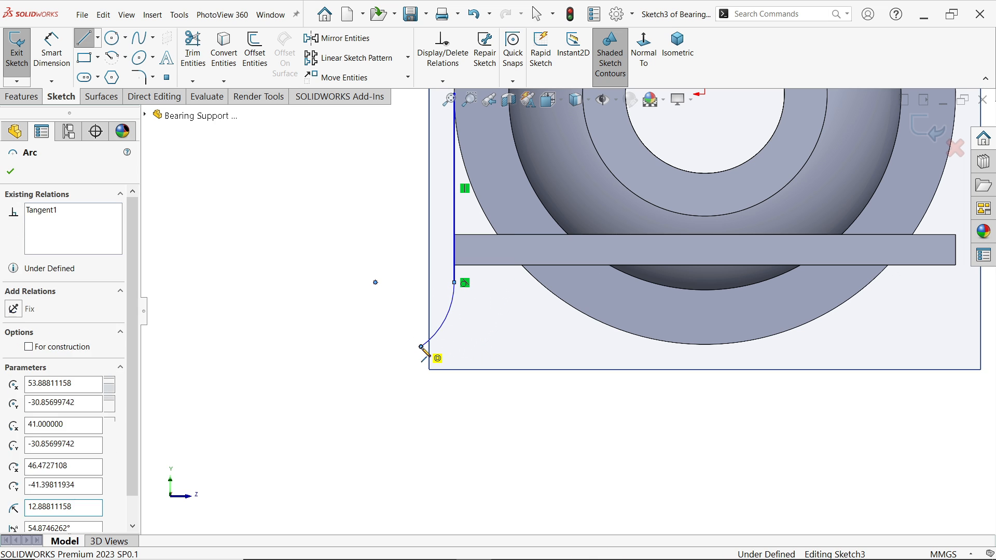
pyautogui.scroll(3, 410, 384)
pyautogui.scroll(-3, 418, 389)
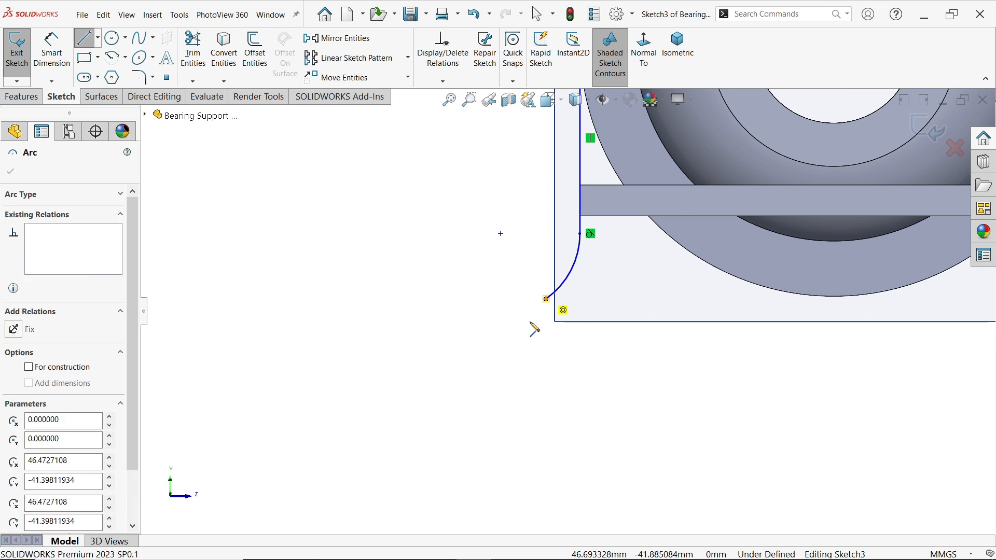
pyautogui.scroll(2, 514, 386)
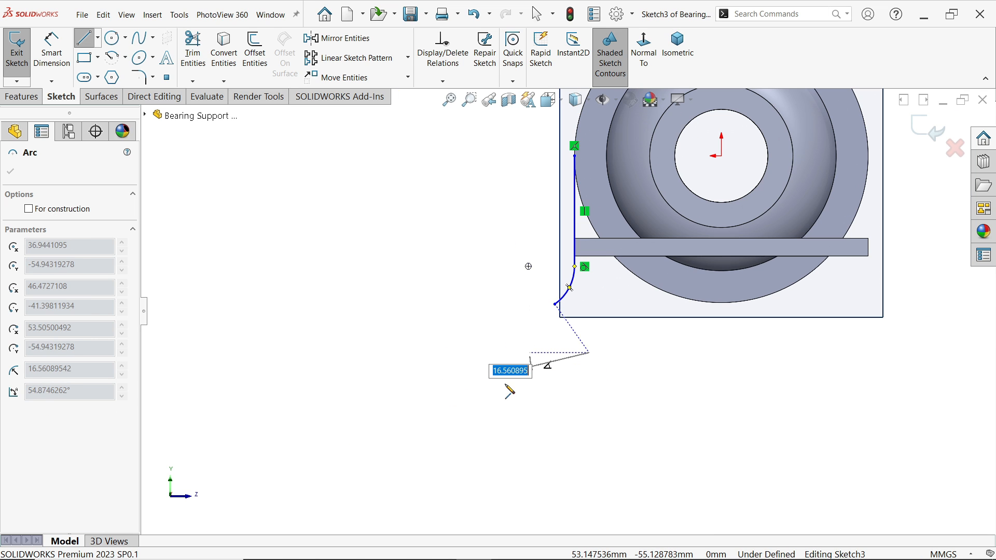
pyautogui.click(545, 390)
# Continue the flange outline with a sloping tangent line about 42 mm long and a tangent arc at the bottom of the flange
pyautogui.scroll(4, 578, 414)
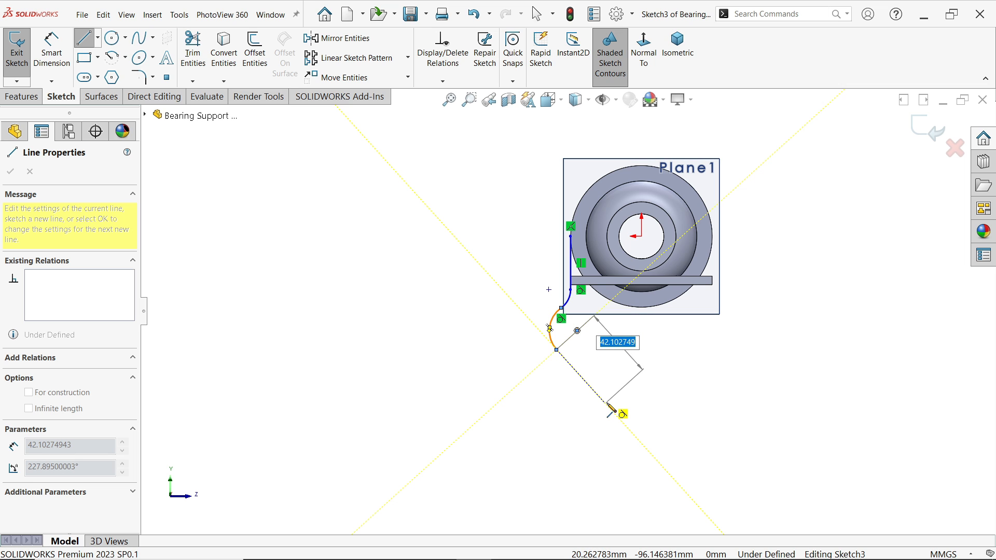
pyautogui.click(608, 405)
pyautogui.scroll(-4, 624, 425)
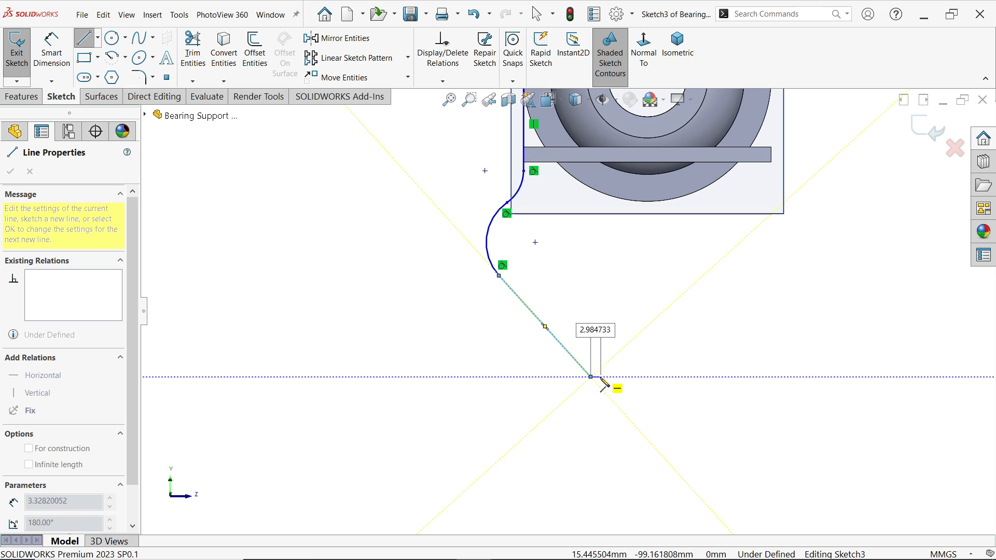
pyautogui.click(643, 404)
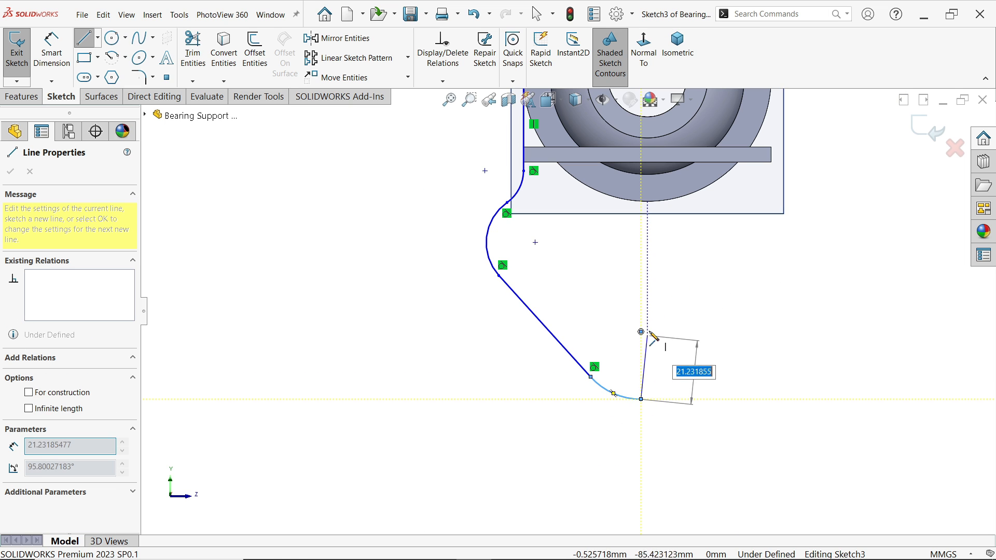
# Close the half profile with a line from the bottom arc to the origin and a 41 mm horizontal line to the starting point
pyautogui.scroll(3, 596, 311)
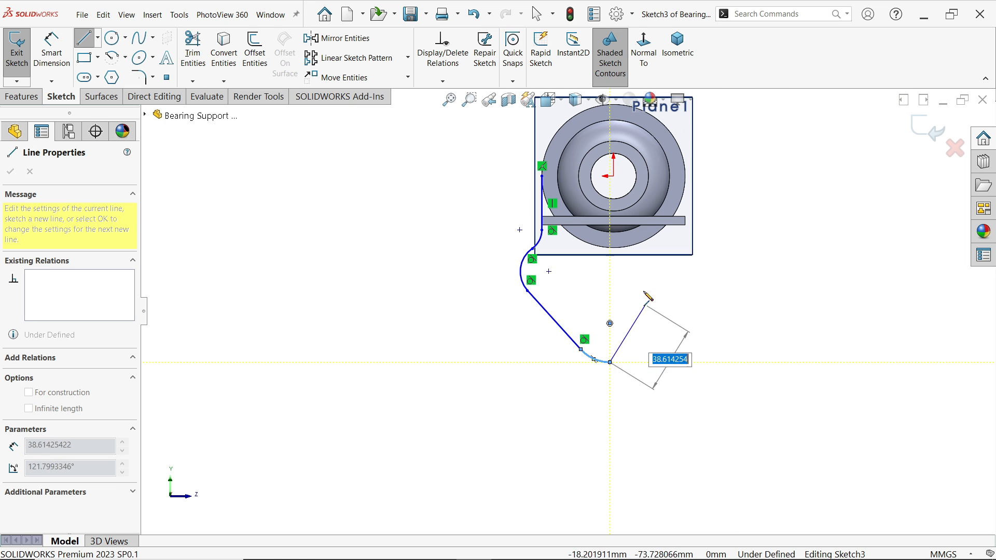
pyautogui.click(613, 177)
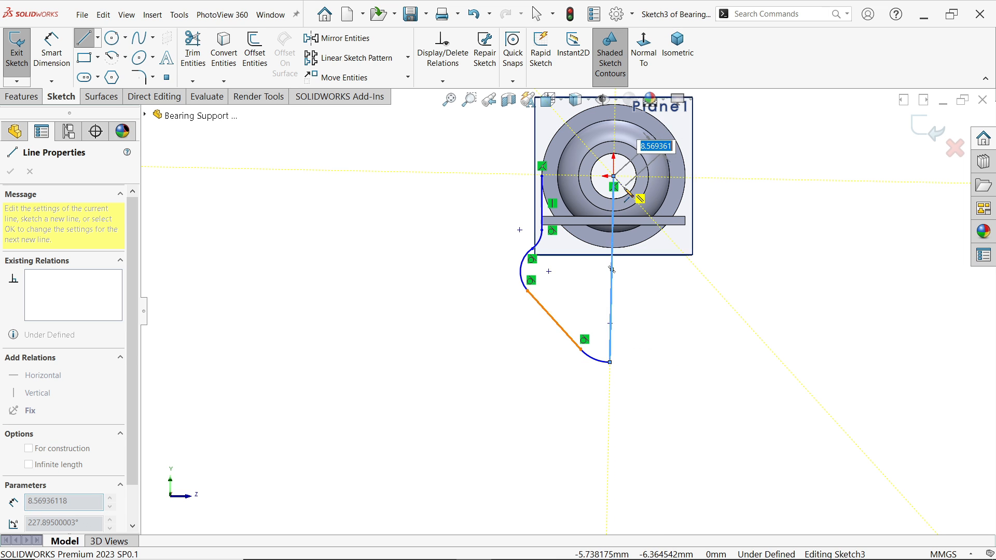
pyautogui.click(542, 176)
pyautogui.rightClick(470, 228)
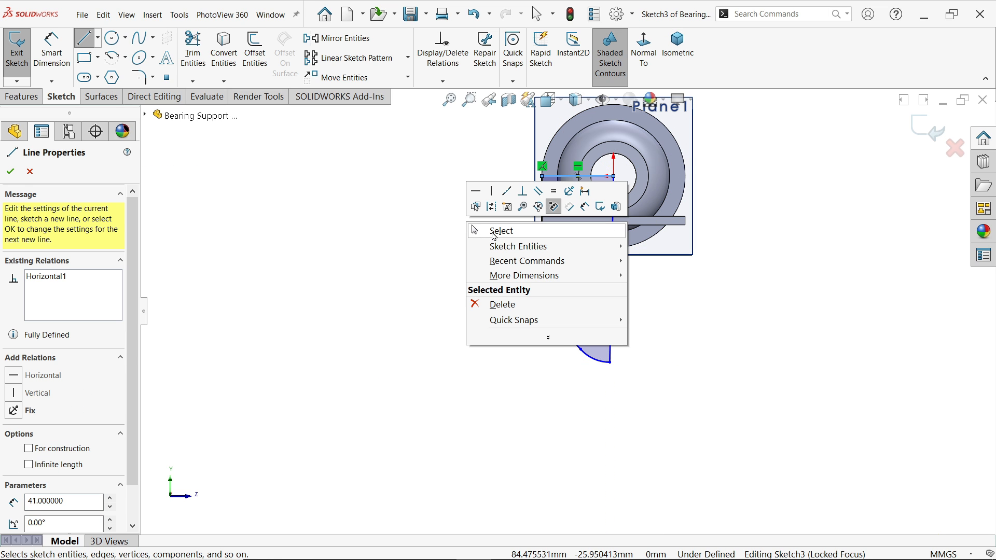
pyautogui.click(494, 234)
# Apply a Vertical relation to the line joining the origin and the bottom arc
pyautogui.scroll(3, 601, 309)
pyautogui.click(574, 349)
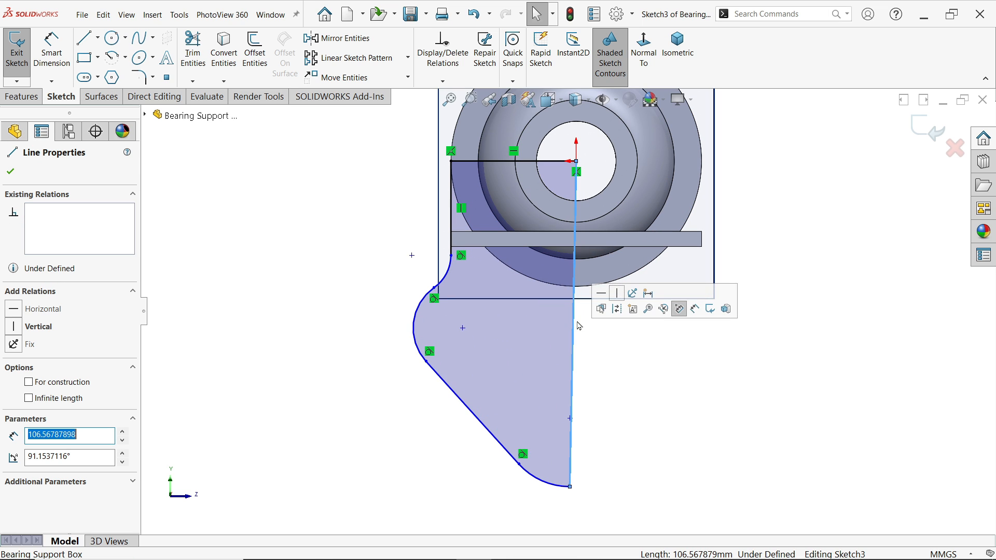
pyautogui.click(617, 293)
pyautogui.click(607, 407)
pyautogui.scroll(2, 541, 448)
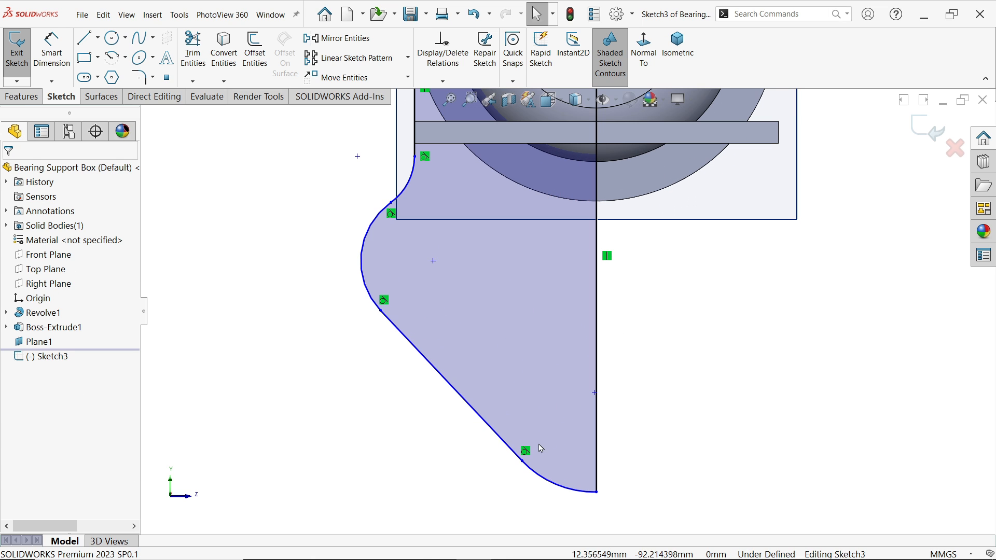
# Make the bottom arc's centre point coincident with the vertical centre line
pyautogui.click(595, 393)
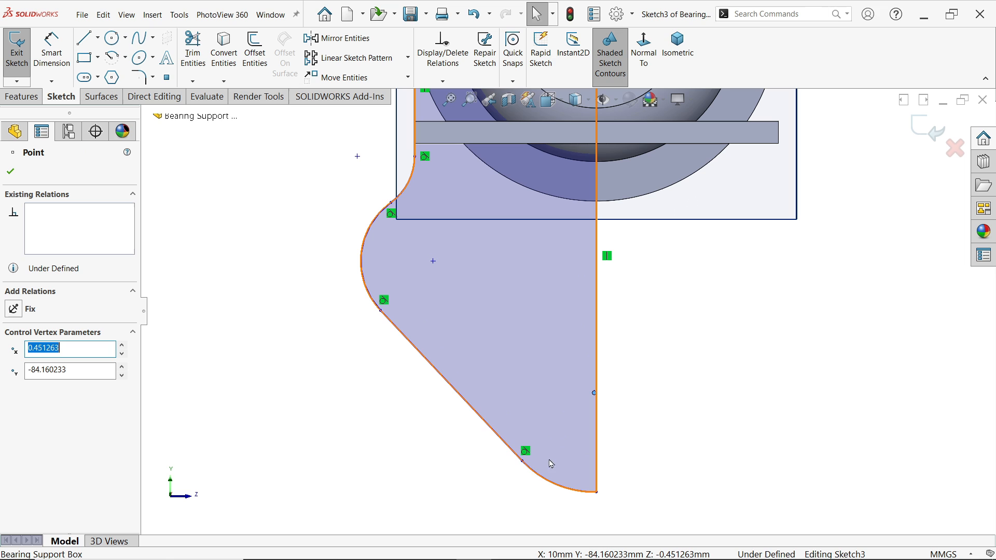
pyautogui.keyDown('ctrl'); pyautogui.click(596, 412); pyautogui.keyUp('ctrl')
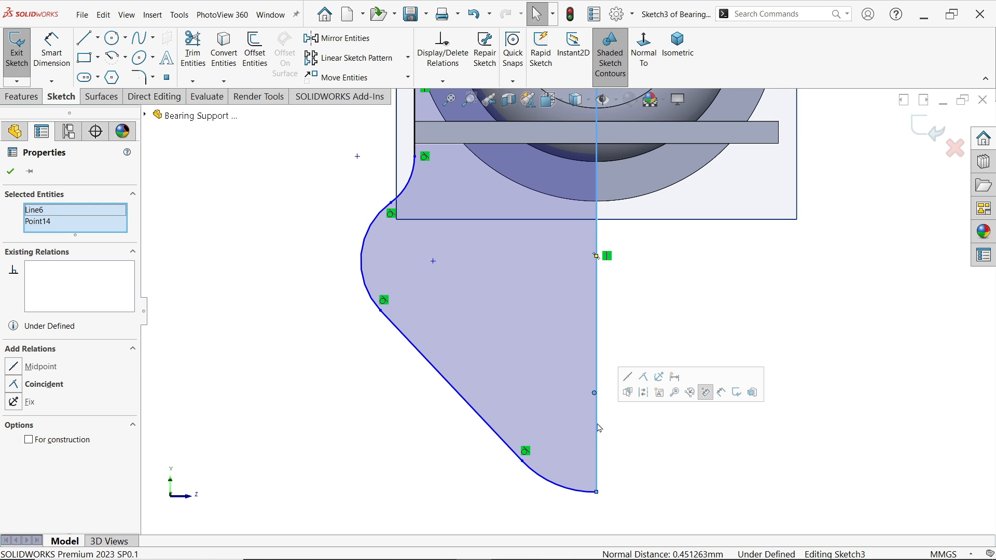
pyautogui.click(706, 392)
pyautogui.click(668, 301)
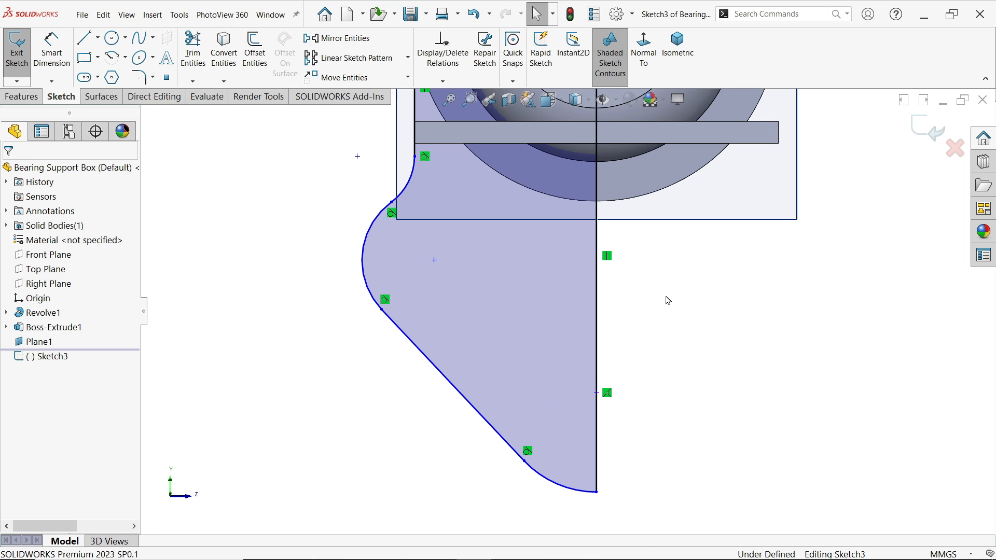
pyautogui.scroll(3, 596, 287)
pyautogui.scroll(-4, 475, 291)
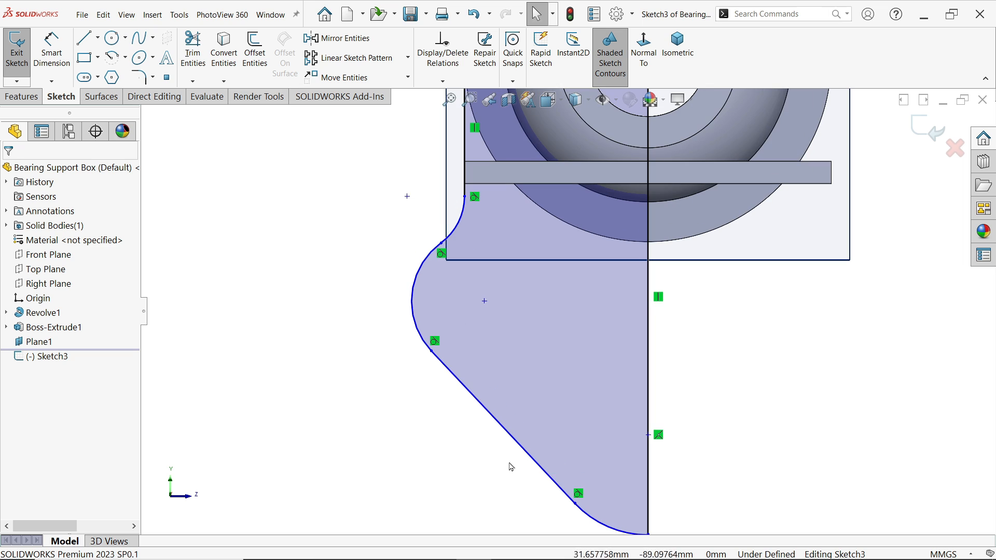
# Dimension the upper concave arc of the flange profile with a 10 mm radius
pyautogui.click(52, 52)
pyautogui.scroll(-2, 461, 259)
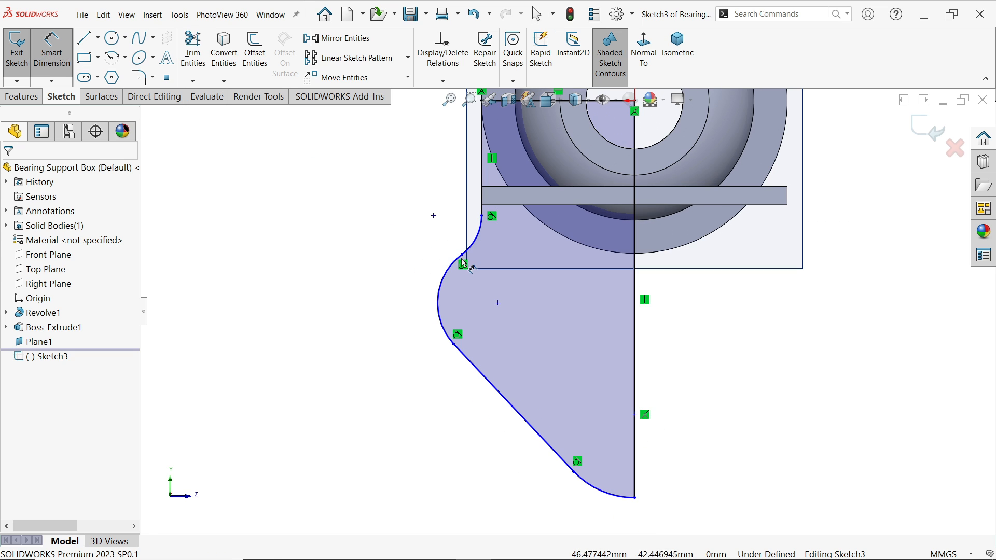
pyautogui.click(496, 241)
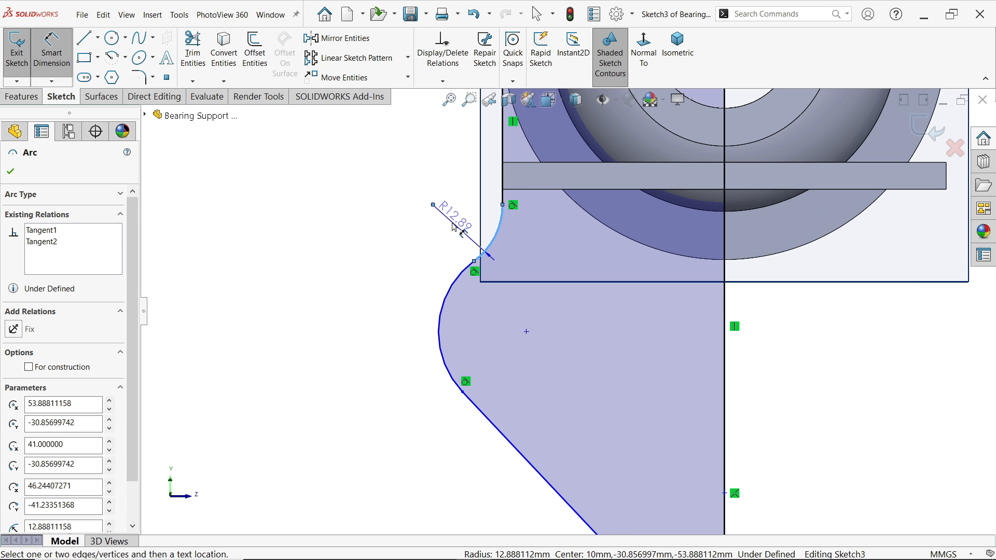
pyautogui.click(449, 215)
pyautogui.write('10')
pyautogui.press('Return')
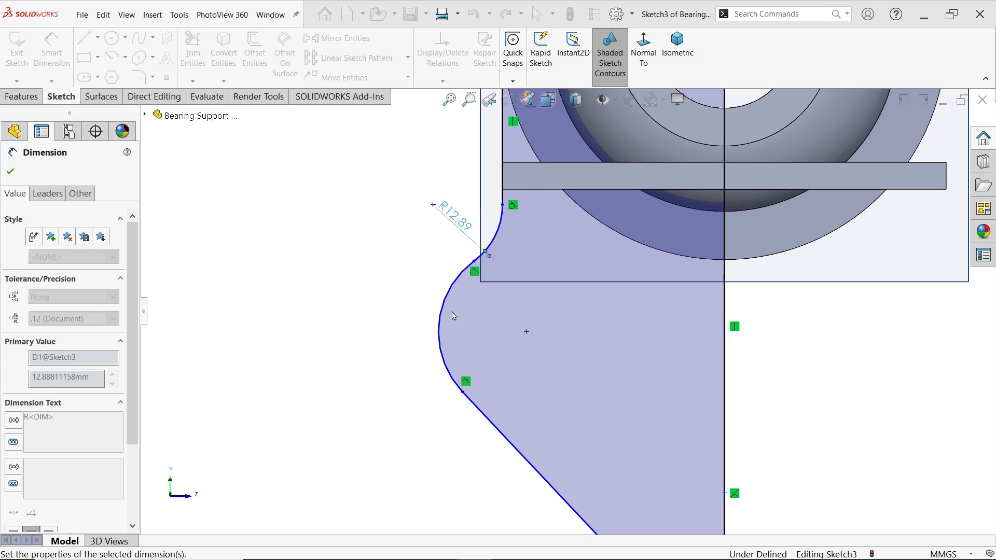
# Dimension the side lobe arc of the flange profile with a 15 mm radius
pyautogui.click(435, 315)
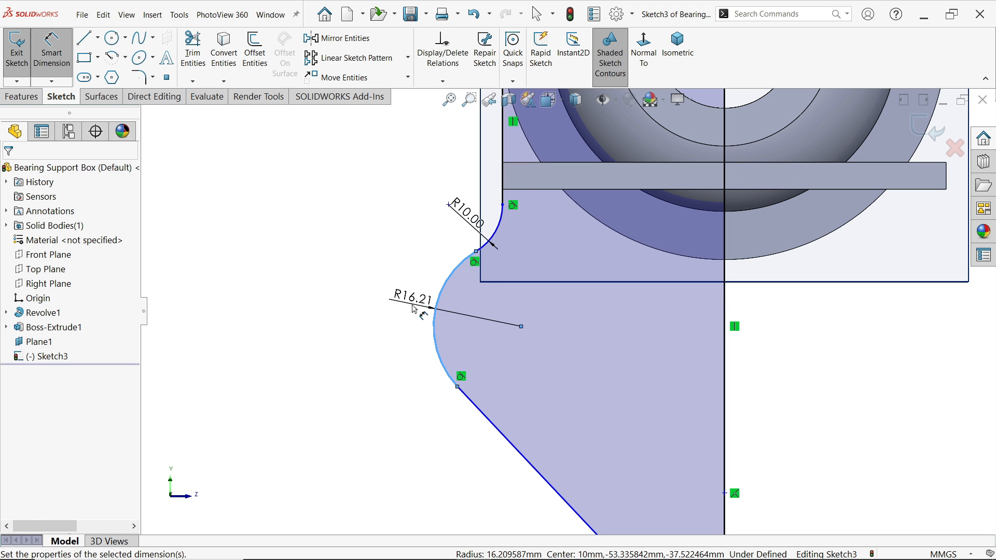
pyautogui.click(455, 304)
pyautogui.write('15')
pyautogui.click(349, 285)
pyautogui.scroll(3, 423, 369)
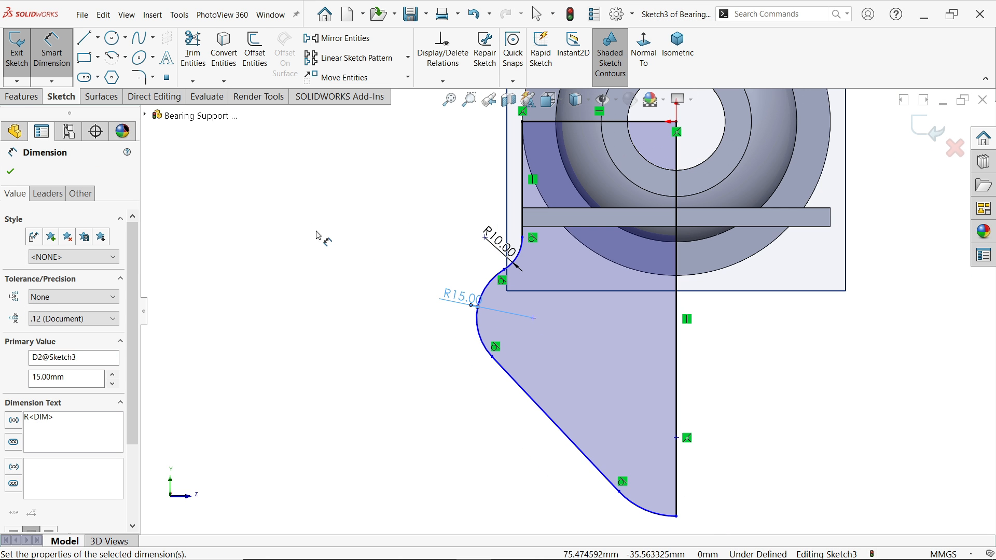
pyautogui.scroll(-3, 631, 397)
pyautogui.scroll(-1, 597, 343)
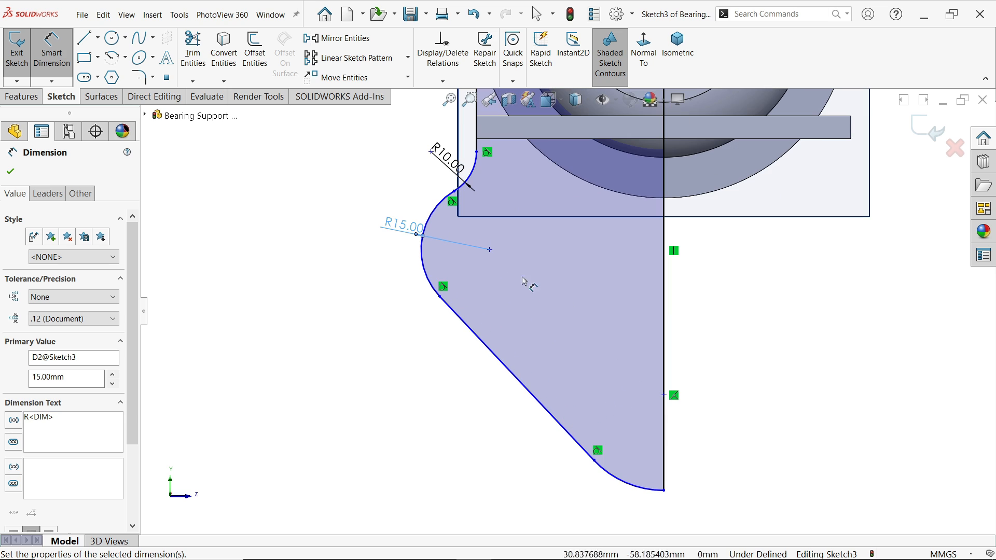
# Dimension the vertical distance between the side lobe arc's centre and the profile's upper horizontal line as 50 mm
pyautogui.click(491, 251)
pyautogui.scroll(3, 567, 312)
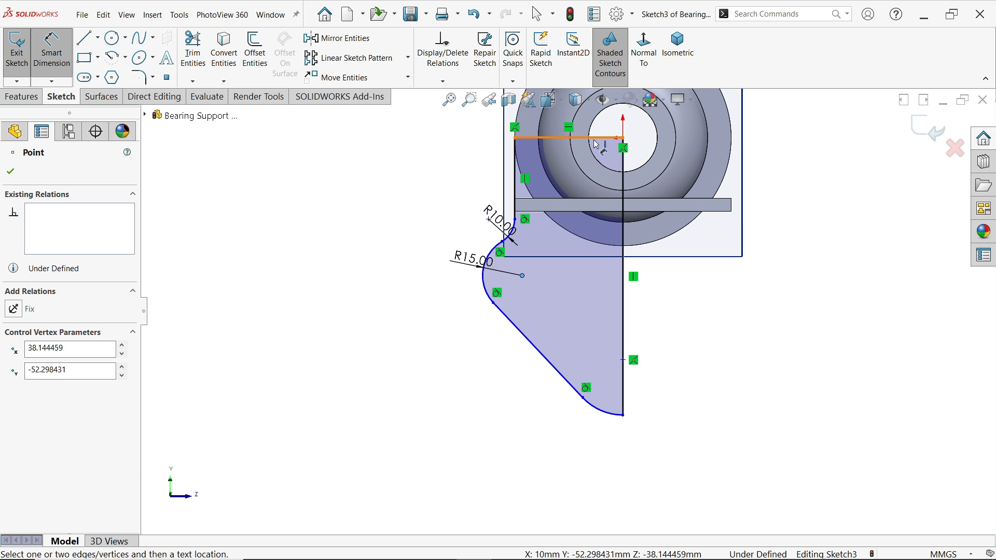
pyautogui.click(596, 139)
pyautogui.click(412, 187)
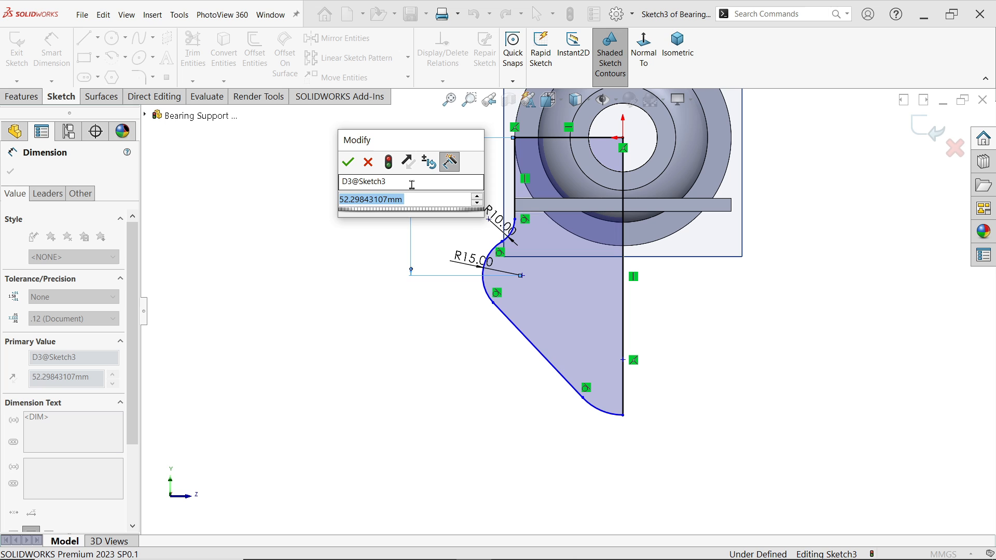
pyautogui.write('50')
pyautogui.press('Return')
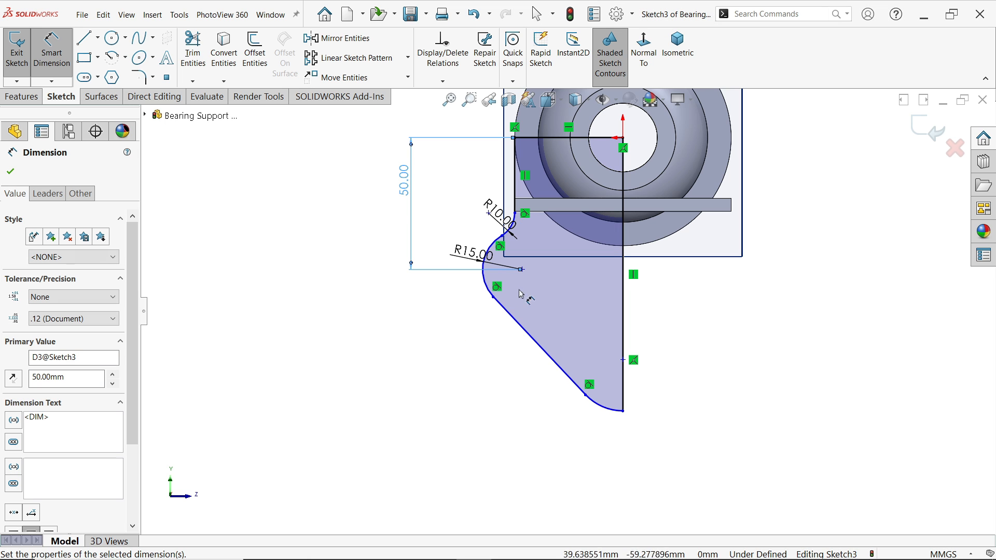
# Dimension the vertical distance between the side lobe arc's centre and the bottom arc's centre as 38 mm
pyautogui.click(472, 351)
pyautogui.click(522, 270)
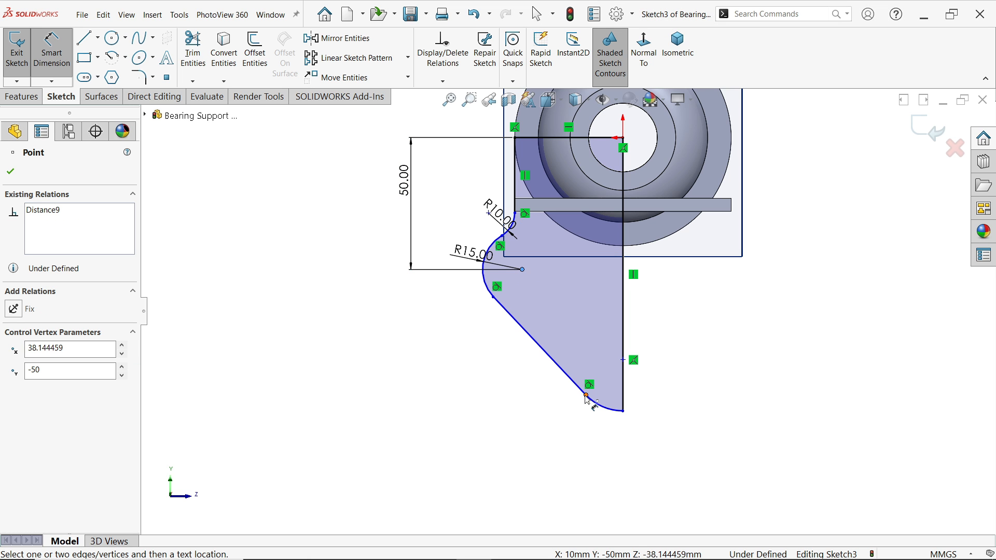
pyautogui.click(623, 360)
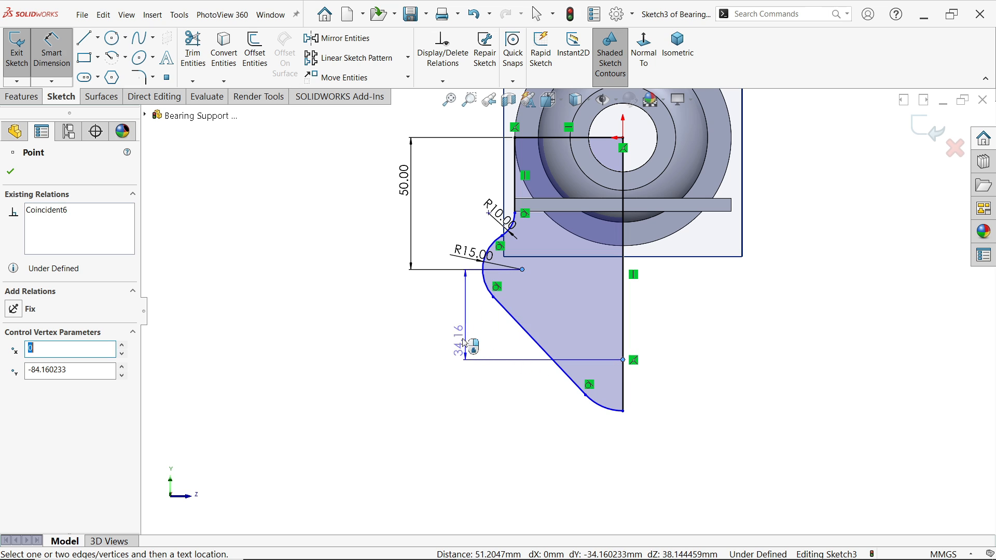
pyautogui.click(430, 330)
pyautogui.write('34')
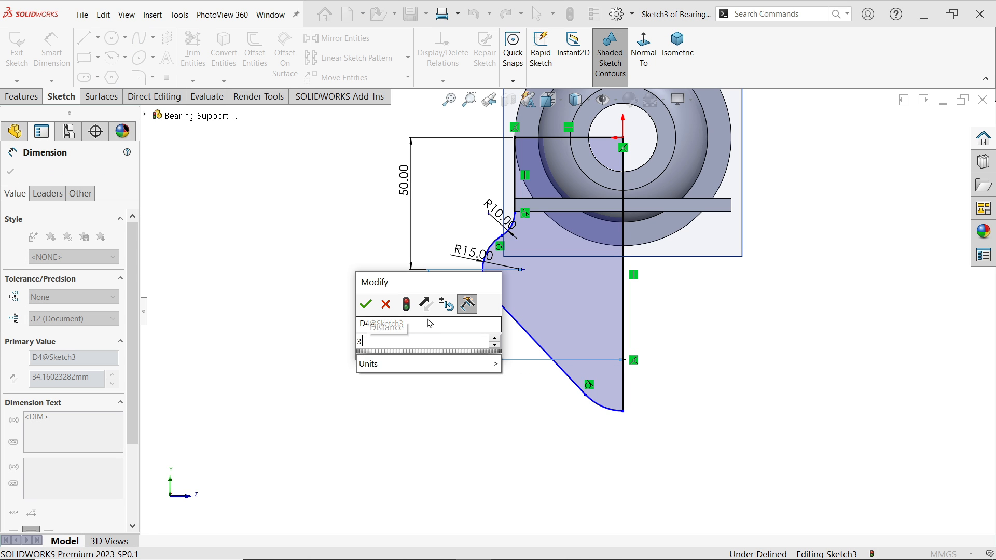
pyautogui.press('Escape')
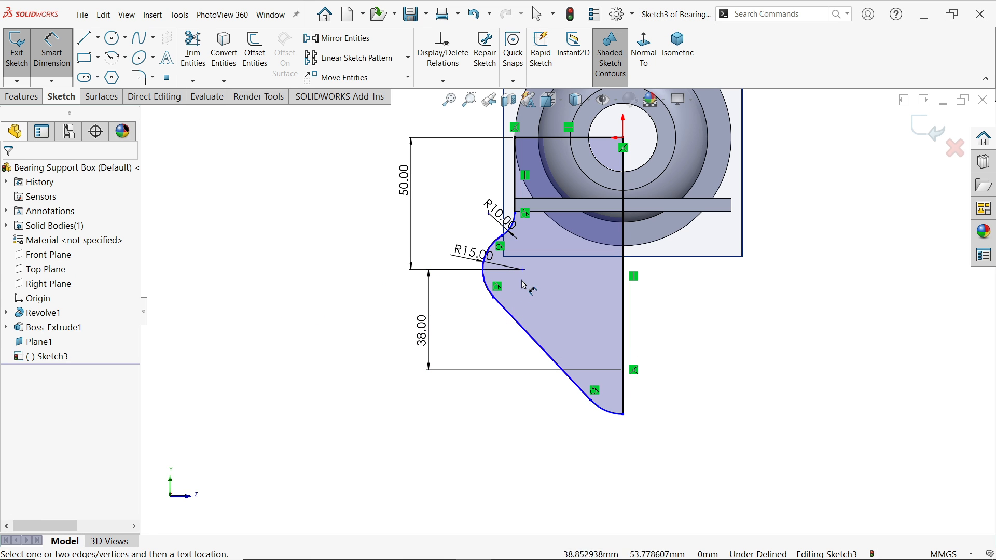
# Dimension the horizontal distance from the side lobe arc's centre to the vertical centre line as 38 mm
pyautogui.click(523, 270)
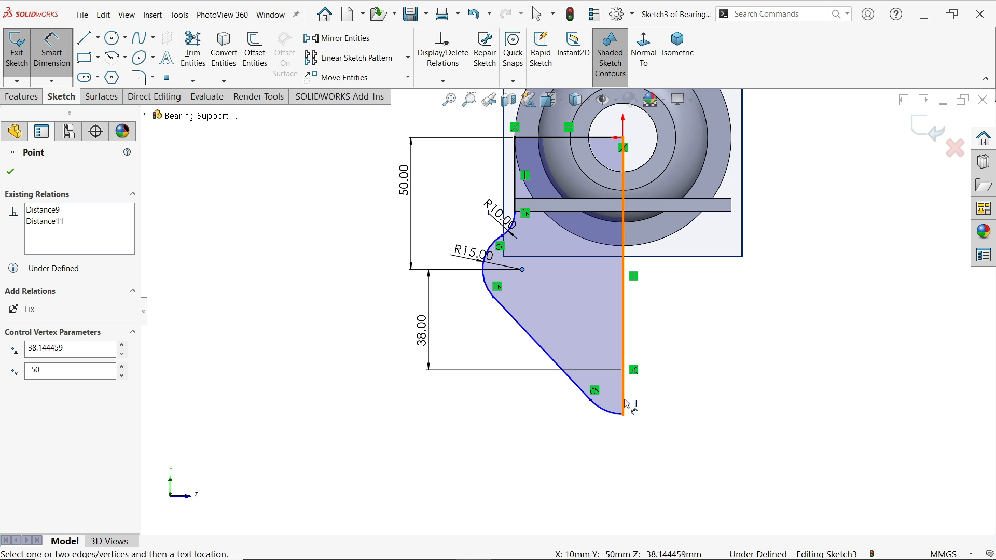
pyautogui.click(624, 387)
pyautogui.click(571, 439)
pyautogui.write('38')
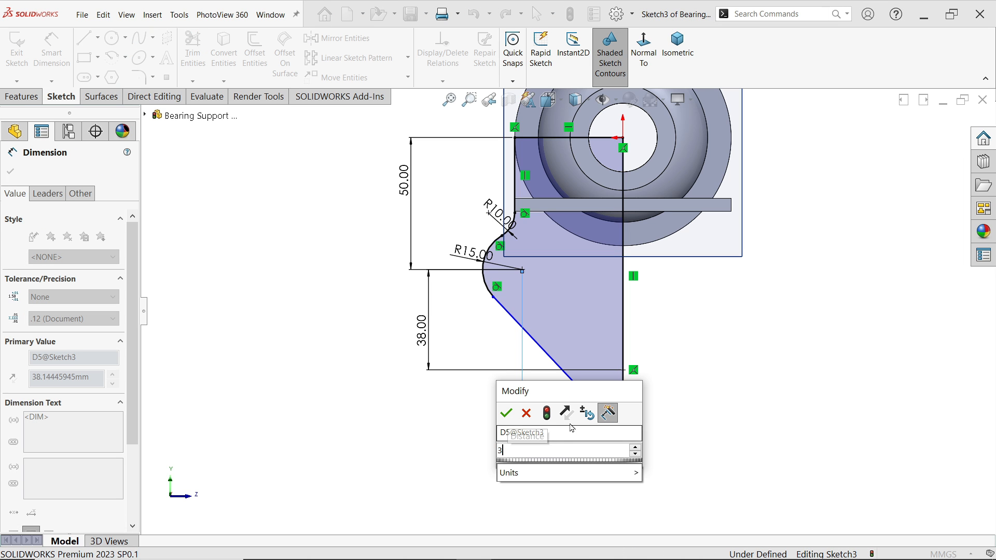
pyautogui.click(505, 413)
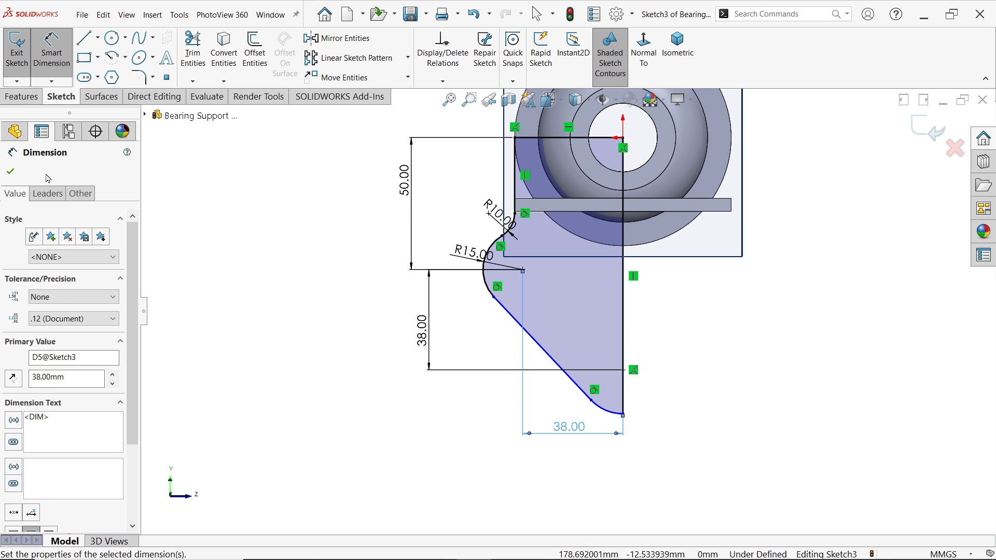
pyautogui.click(11, 172)
# Apply an Equal relation between the side lobe arc and the bottom arc of the flange profile
pyautogui.scroll(-2, 473, 294)
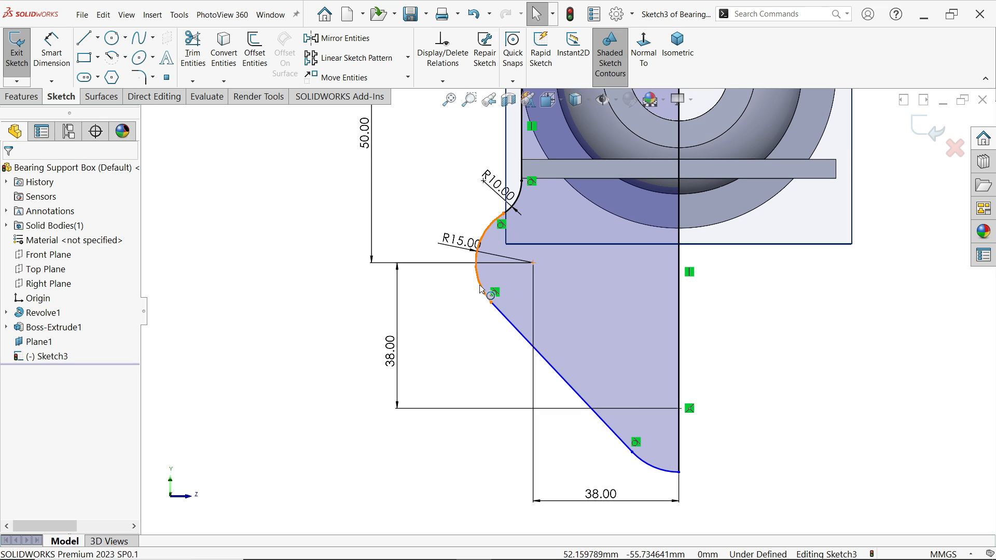
pyautogui.click(480, 289)
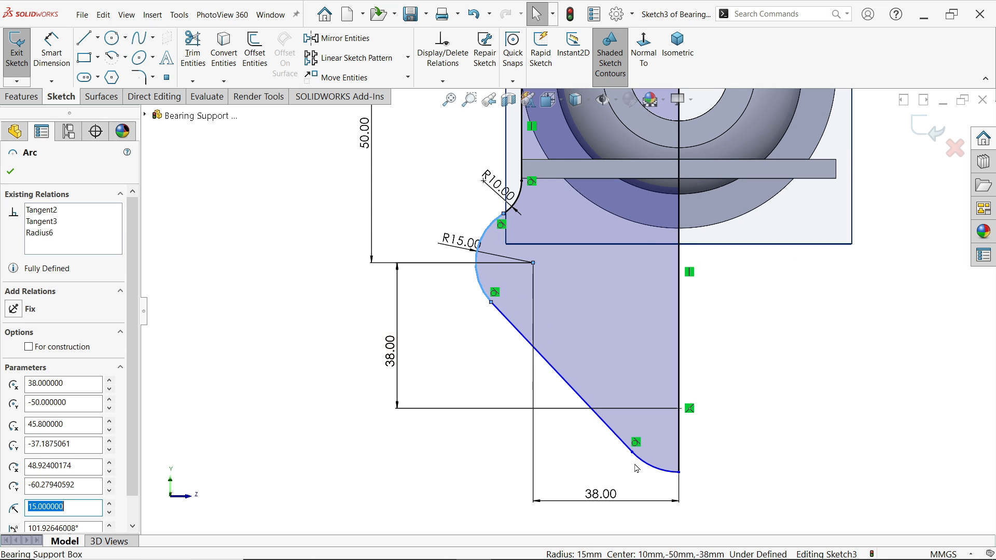
pyautogui.keyDown('ctrl'); pyautogui.click(657, 472); pyautogui.keyUp('ctrl')
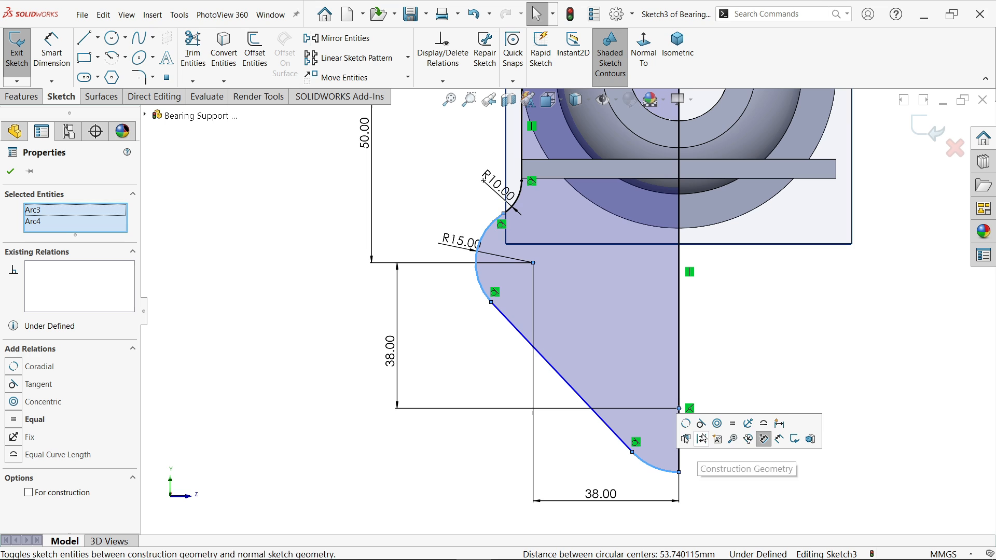
pyautogui.click(733, 429)
pyautogui.click(757, 346)
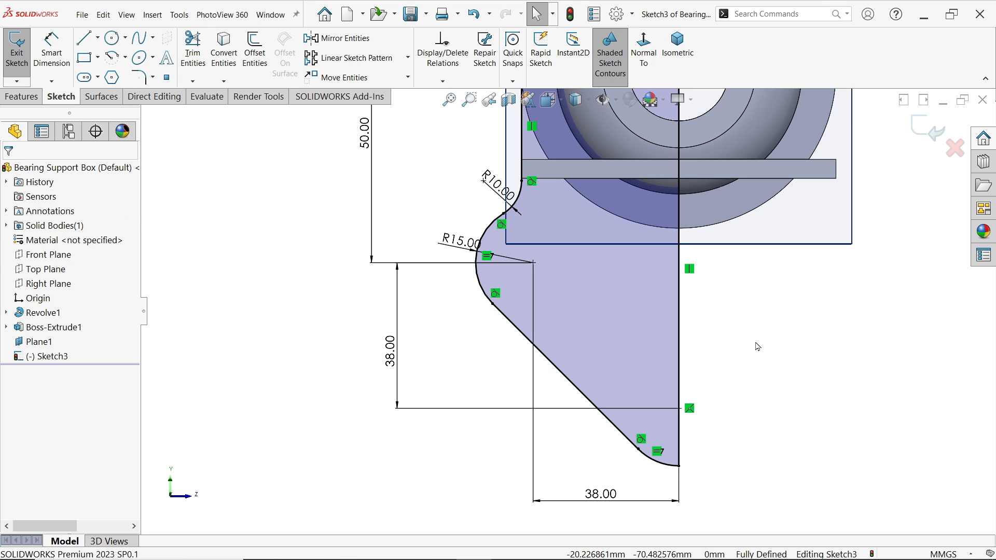
# Convert the vertical centre line to construction geometry and mirror the half flange profile about it
pyautogui.click(680, 313)
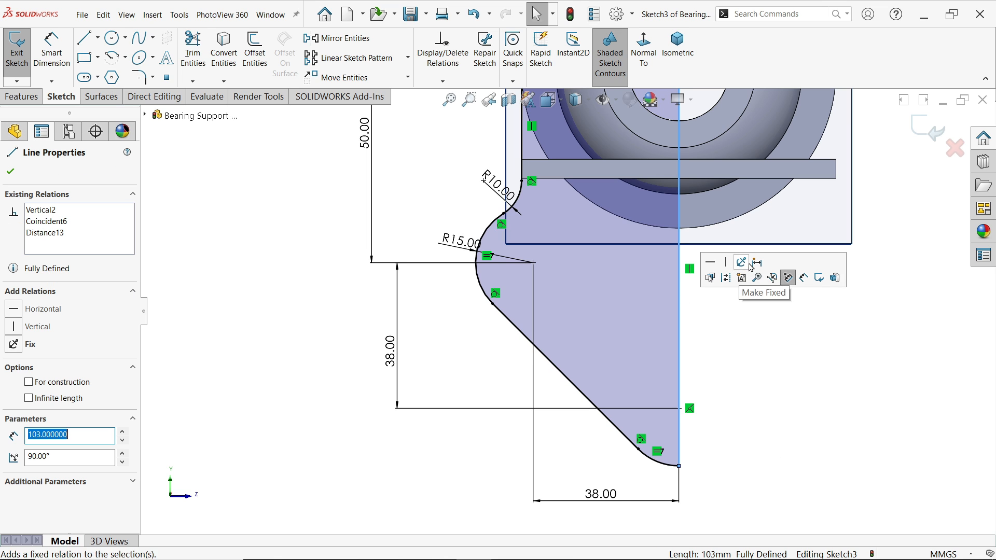
pyautogui.click(726, 278)
pyautogui.scroll(4, 729, 304)
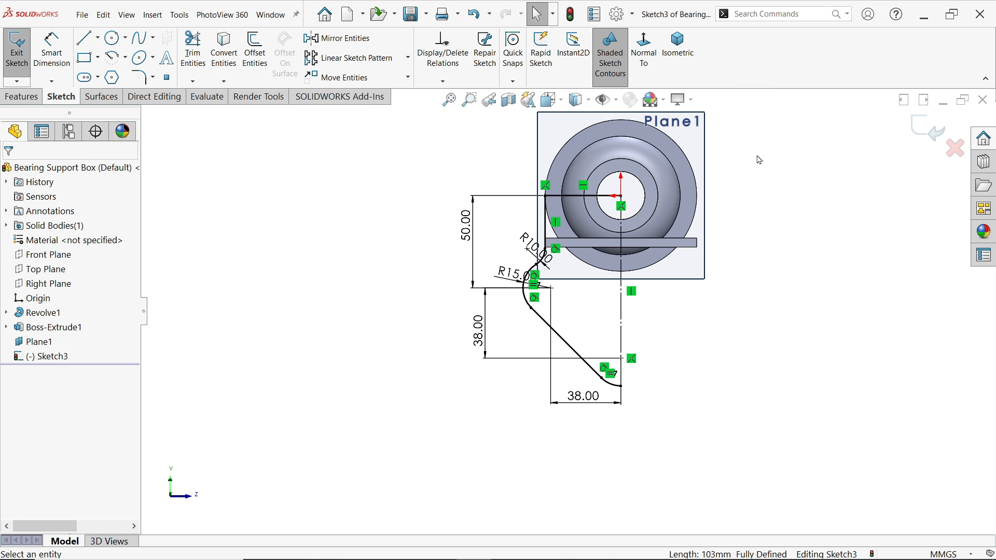
pyautogui.moveTo(756, 146)
pyautogui.mouseDown()
pyautogui.moveTo(537, 316)
pyautogui.moveTo(435, 442)
pyautogui.mouseUp()
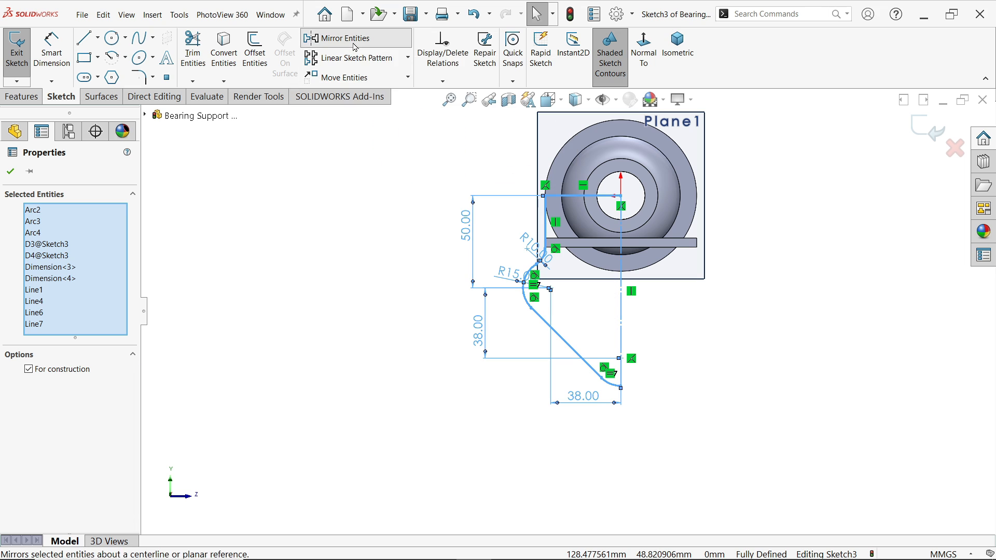
pyautogui.click(332, 38)
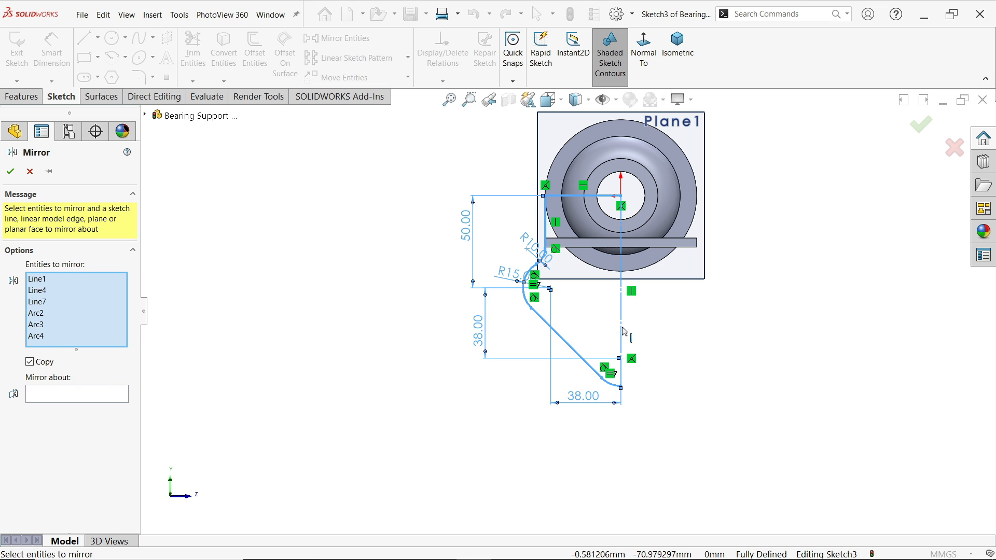
pyautogui.click(69, 395)
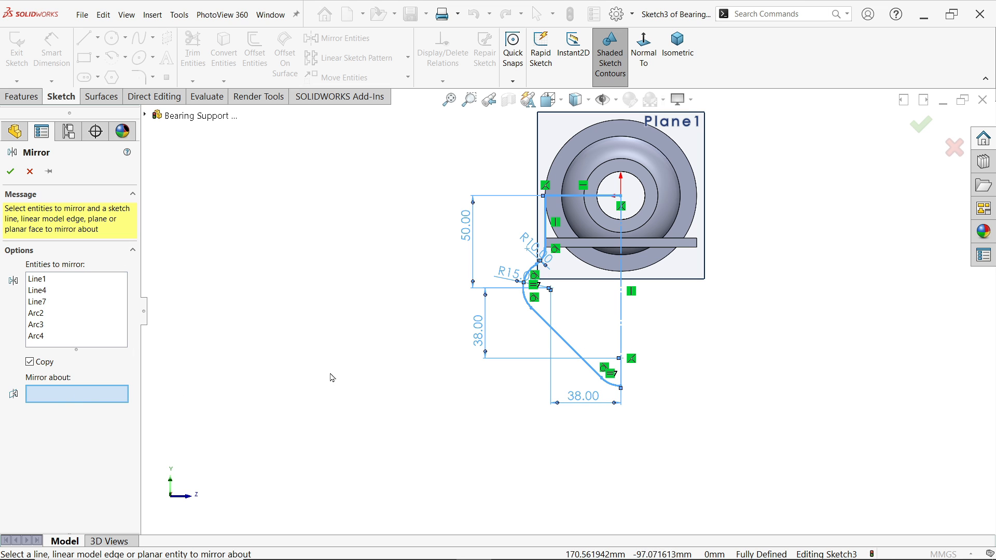
pyautogui.click(621, 321)
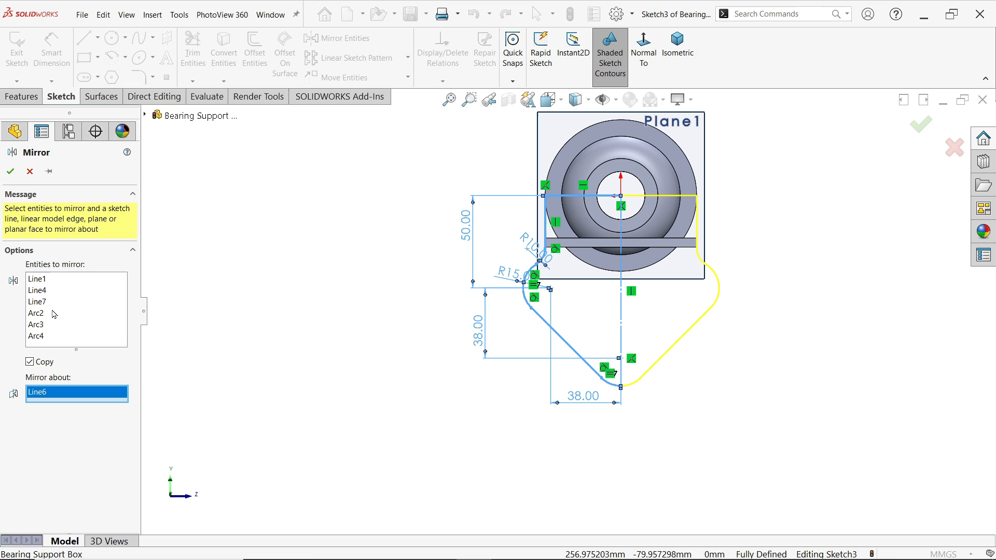
pyautogui.click(10, 171)
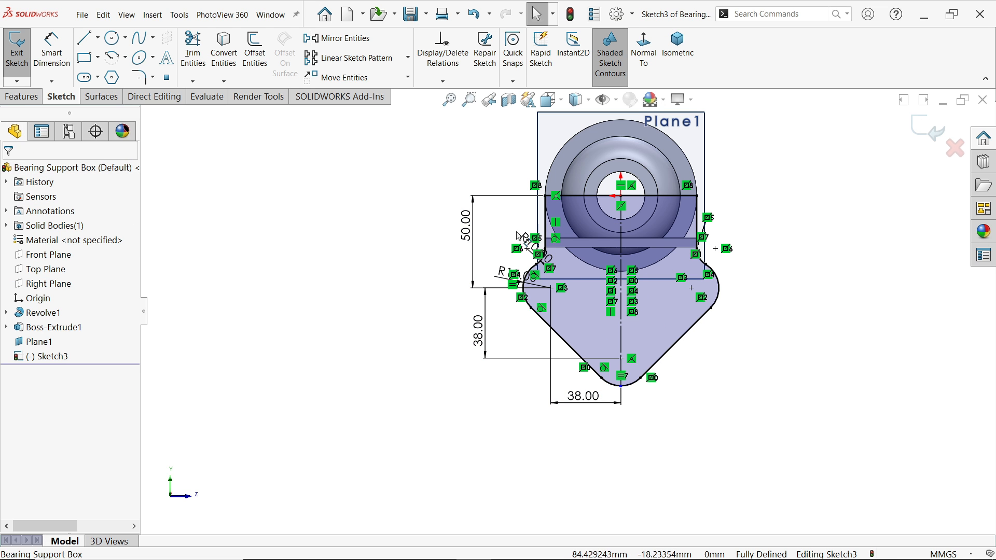
# Extrude the closed flange profile as a Blind boss 8 mm deep from the sketch plane, merged with the body
pyautogui.scroll(-3, 683, 192)
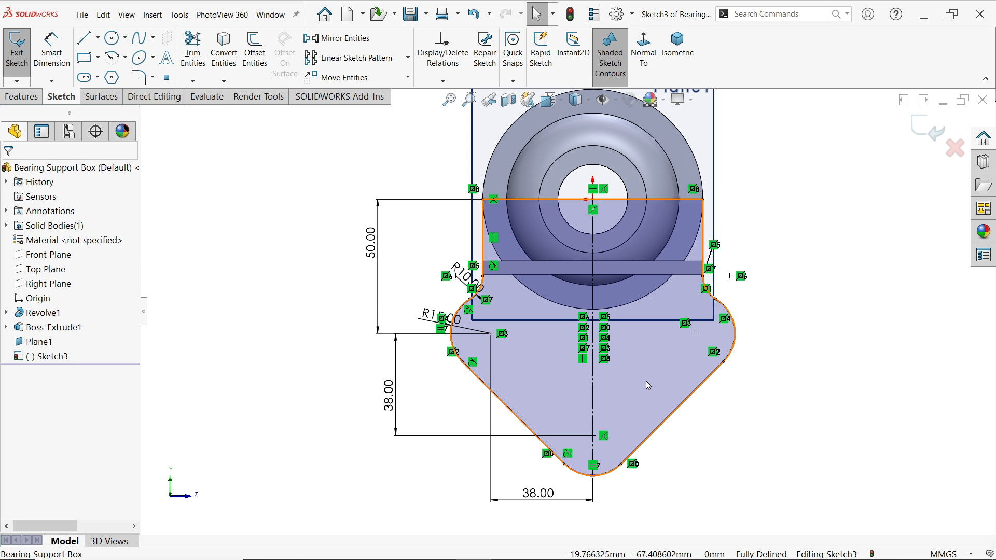
pyautogui.click(20, 98)
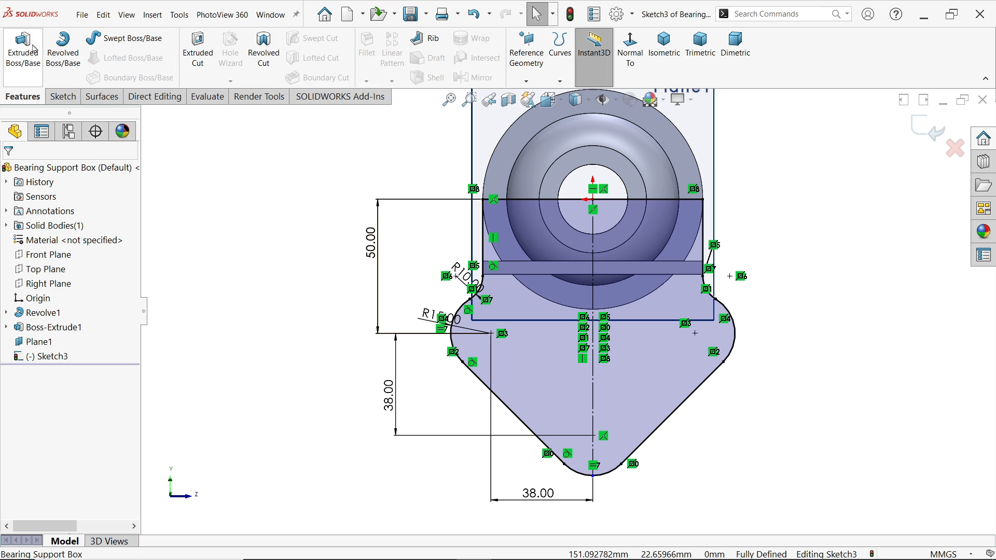
pyautogui.click(23, 48)
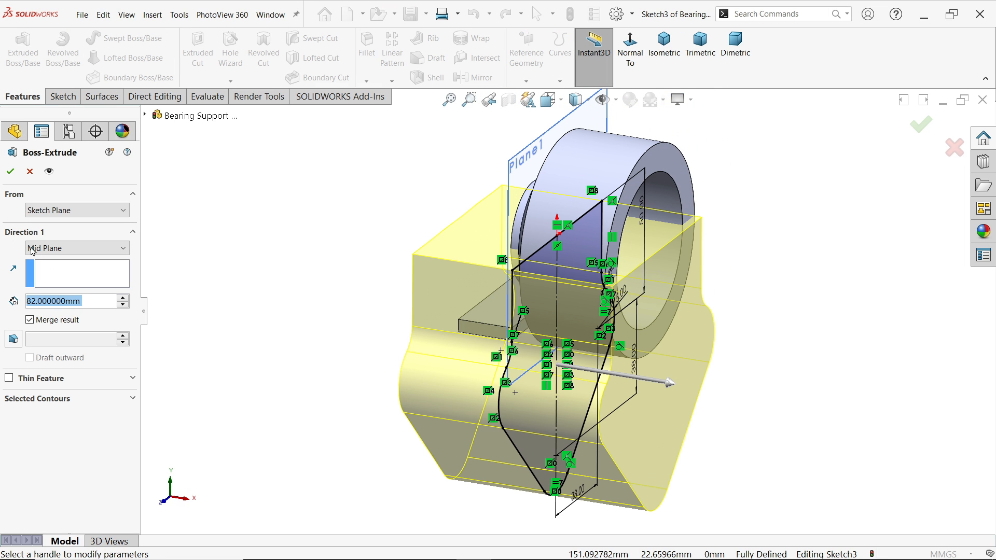
pyautogui.click(32, 249)
pyautogui.click(47, 264)
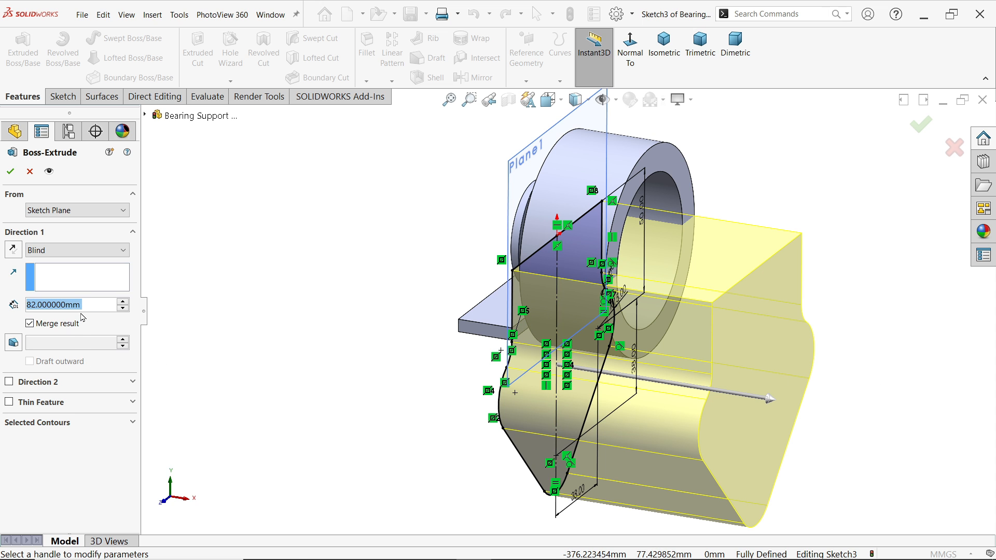
pyautogui.write('8')
pyautogui.press('Return')
pyautogui.moveTo(267, 274)
pyautogui.mouseDown(button='middle')
pyautogui.moveTo(316, 211)
pyautogui.moveTo(291, 217)
pyautogui.mouseUp(button='middle')
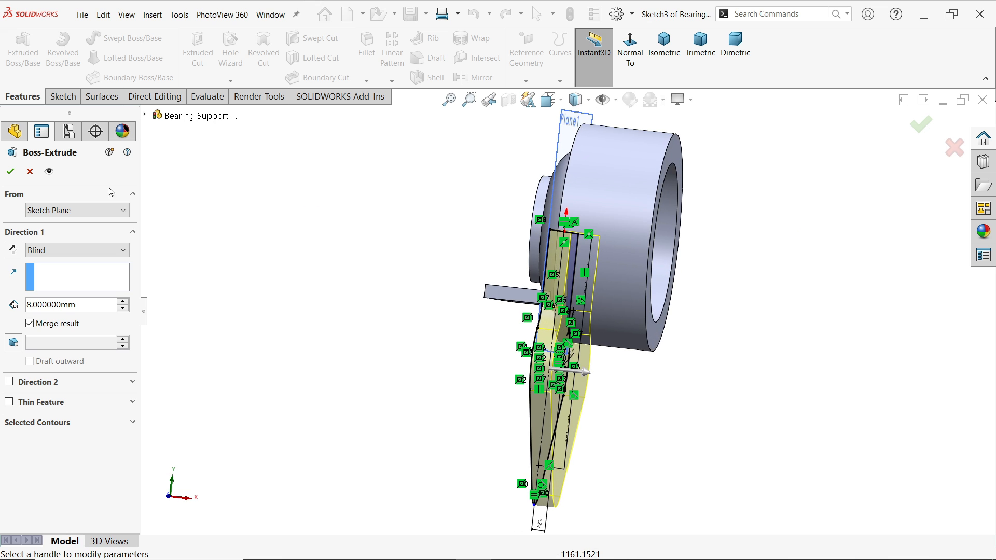
pyautogui.click(10, 172)
# Hide the offset reference plane Plane1 in the model view
pyautogui.moveTo(462, 347); pyautogui.dragTo(531, 188, button='middle')
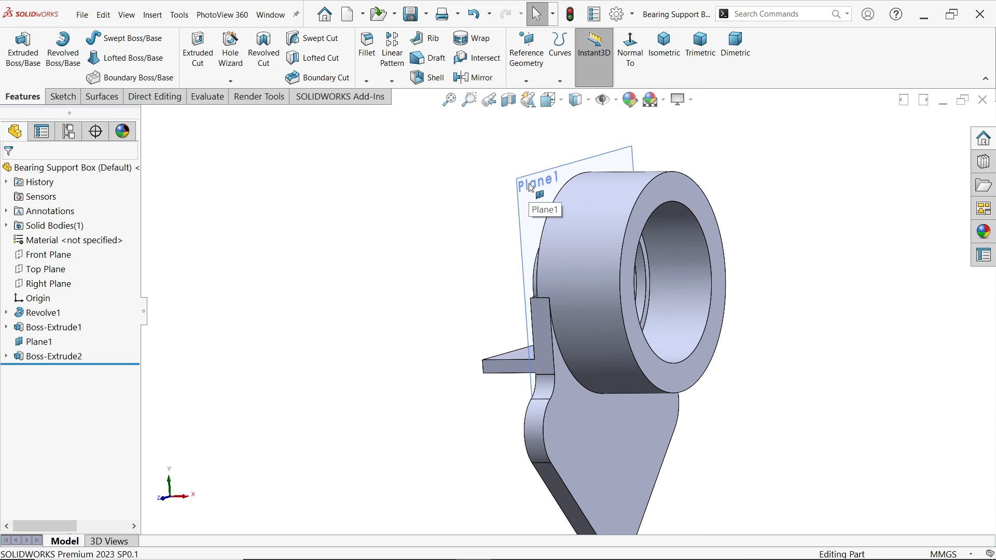
pyautogui.click(531, 186)
pyautogui.click(589, 145)
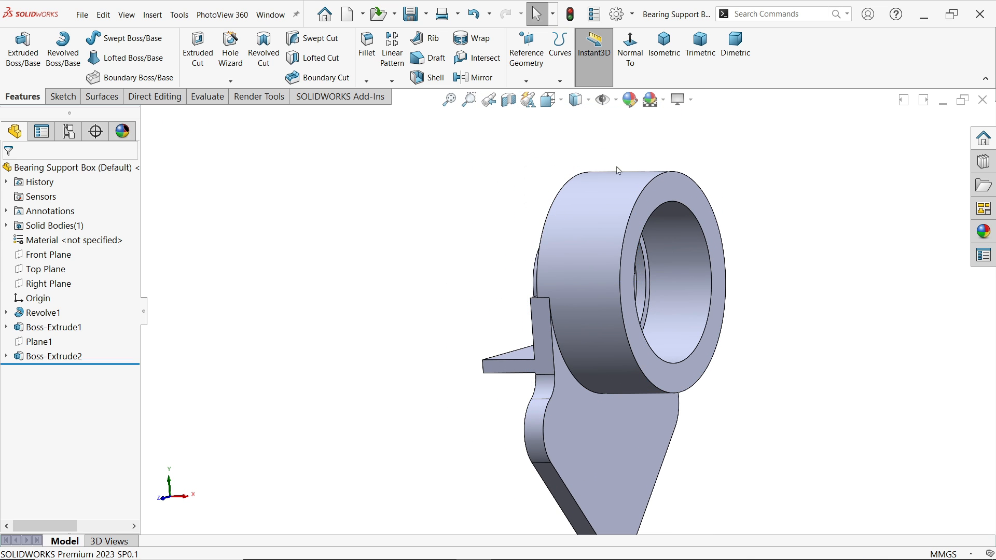
pyautogui.moveTo(702, 224); pyautogui.dragTo(656, 484, button='middle')
pyautogui.scroll(-2, 623, 311)
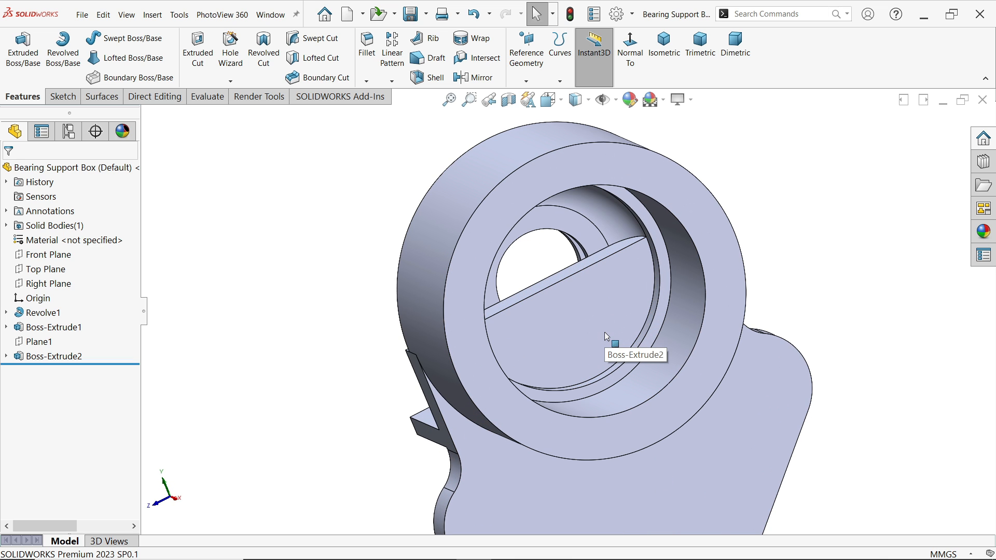
# Cut-revolve the inner region of Sketch1 by 360 degrees about its centerline to clear the bearing housing's interior
pyautogui.click(7, 313)
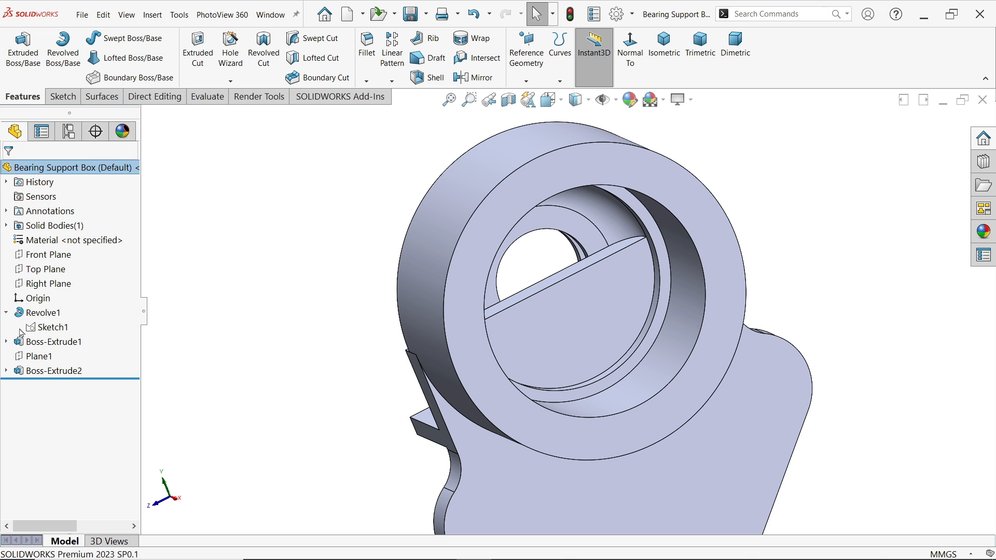
pyautogui.click(45, 331)
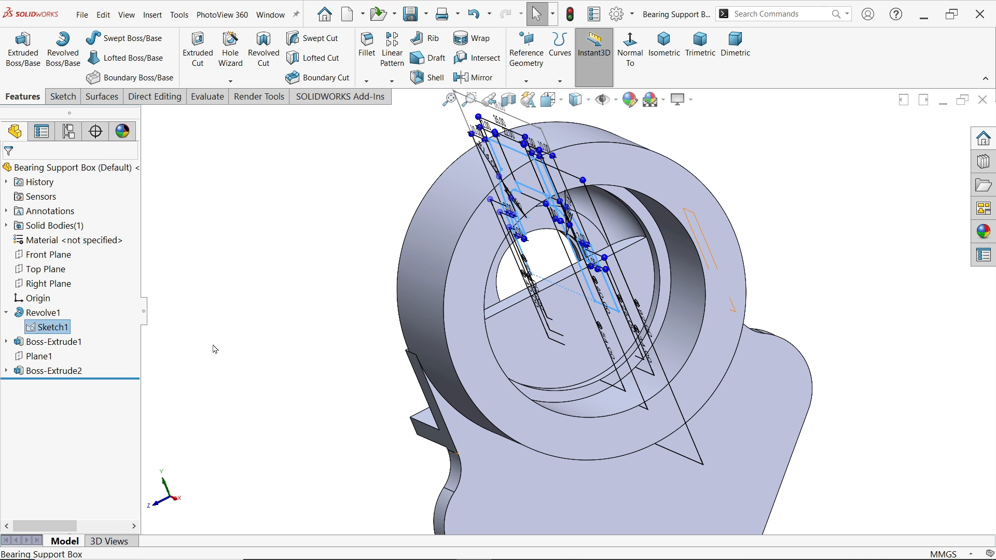
pyautogui.moveTo(281, 333)
pyautogui.mouseDown(button='middle')
pyautogui.moveTo(300, 309)
pyautogui.moveTo(331, 302)
pyautogui.mouseUp(button='middle')
pyautogui.moveTo(456, 234)
pyautogui.mouseDown(button='middle')
pyautogui.moveTo(382, 318)
pyautogui.moveTo(375, 345)
pyautogui.mouseUp(button='middle')
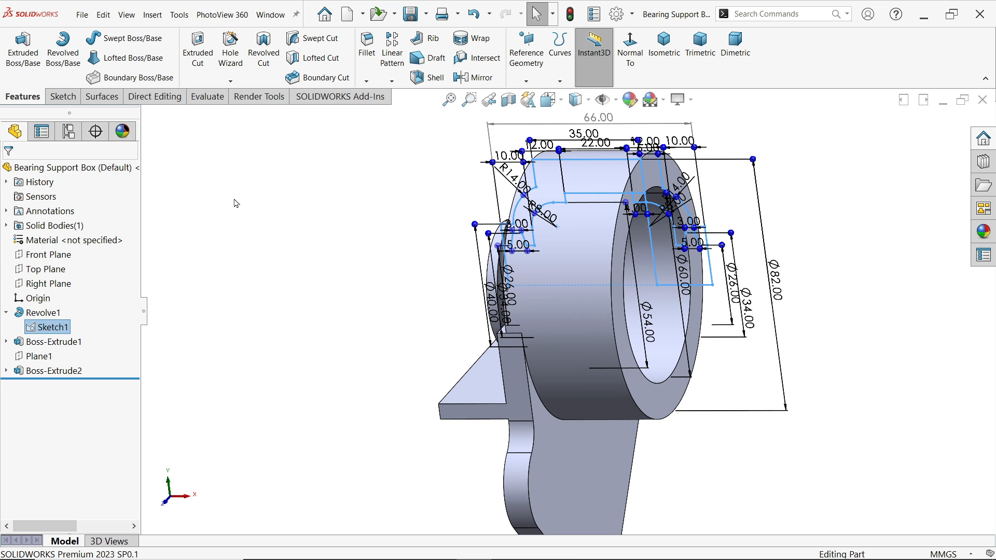
pyautogui.click(263, 52)
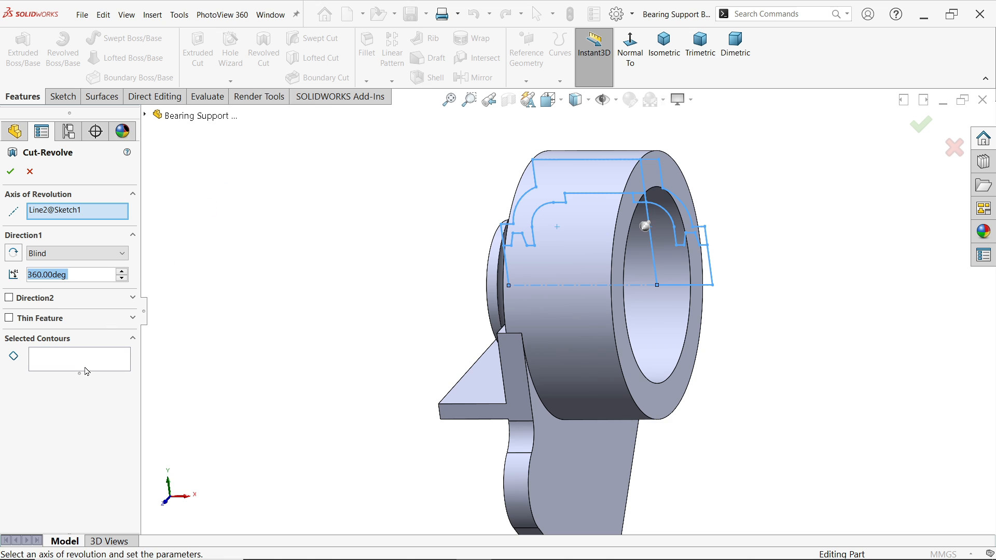
pyautogui.scroll(-3, 498, 303)
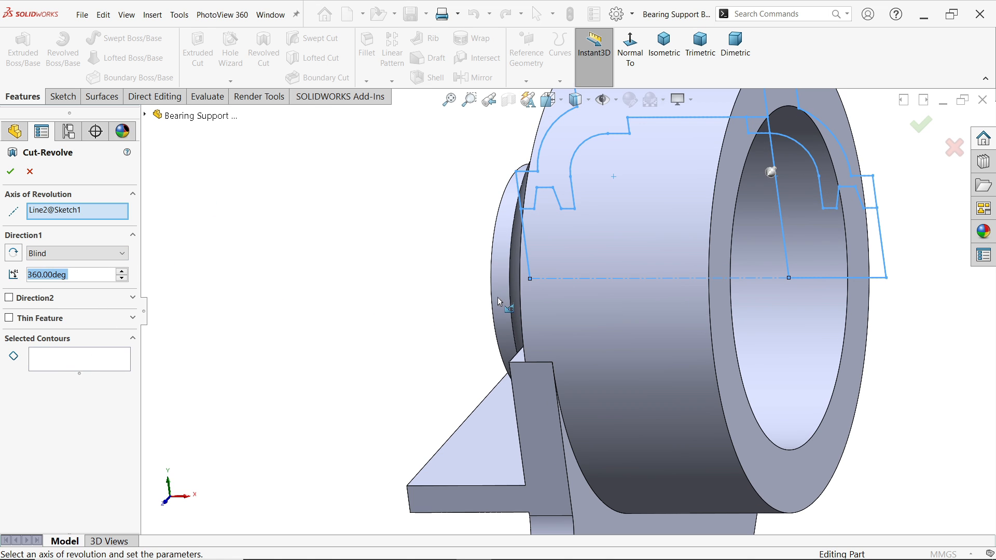
pyautogui.scroll(1, 656, 166)
pyautogui.click(653, 193)
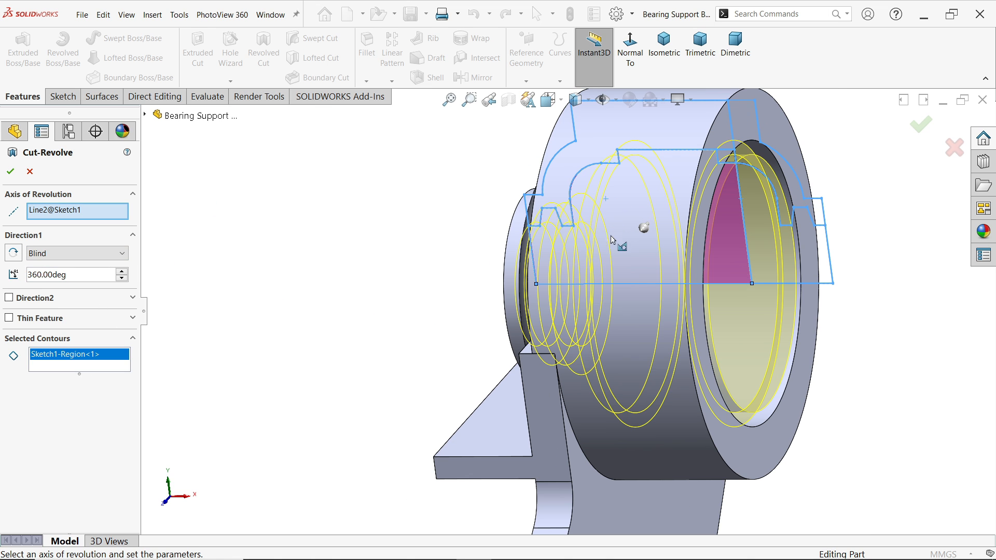
pyautogui.moveTo(927, 227); pyautogui.dragTo(915, 224, button='middle')
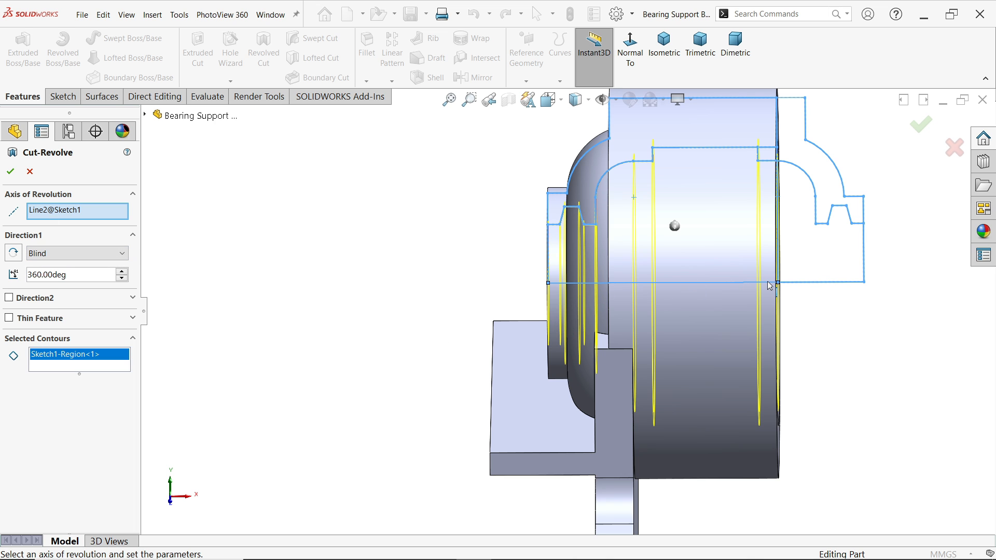
pyautogui.moveTo(442, 321); pyautogui.dragTo(409, 352, button='middle')
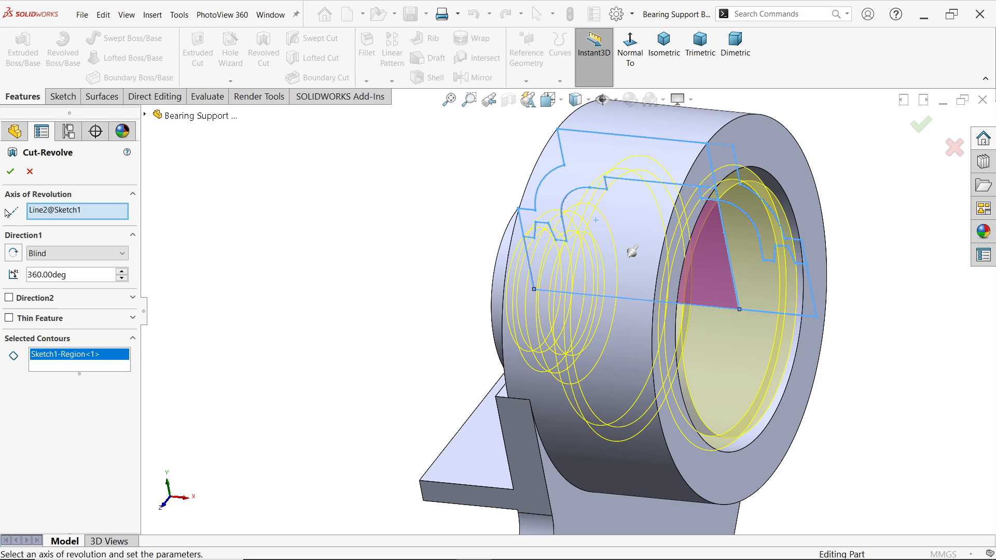
pyautogui.click(10, 172)
# Examine the underside of the horizontal flange where it meets the lower plate and the revolved housing
pyautogui.moveTo(512, 445); pyautogui.dragTo(266, 248, button='middle')
pyautogui.click(276, 255)
pyautogui.scroll(-2, 530, 306)
pyautogui.moveTo(586, 343); pyautogui.dragTo(649, 318, button='middle')
pyautogui.scroll(3, 618, 368)
pyautogui.scroll(-3, 618, 369)
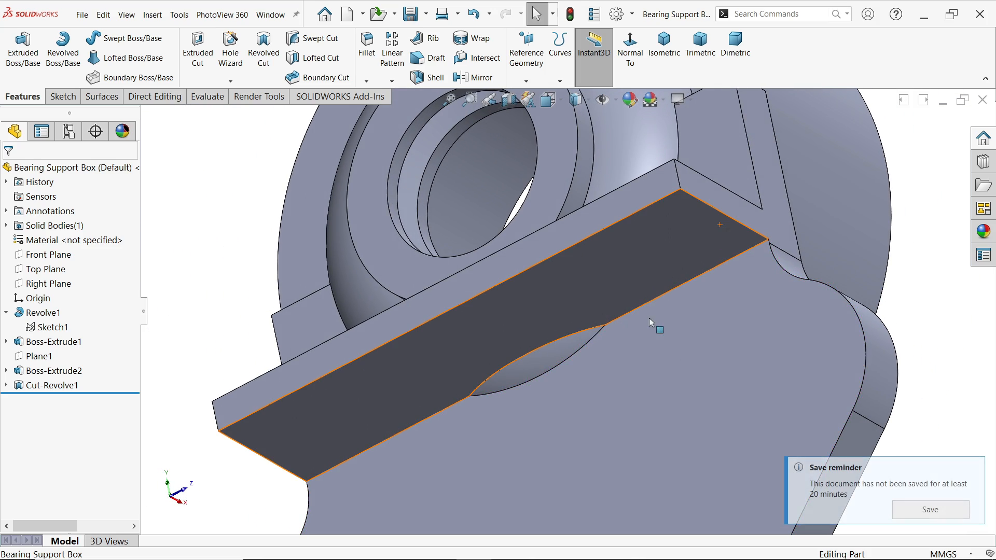
pyautogui.scroll(-2, 561, 357)
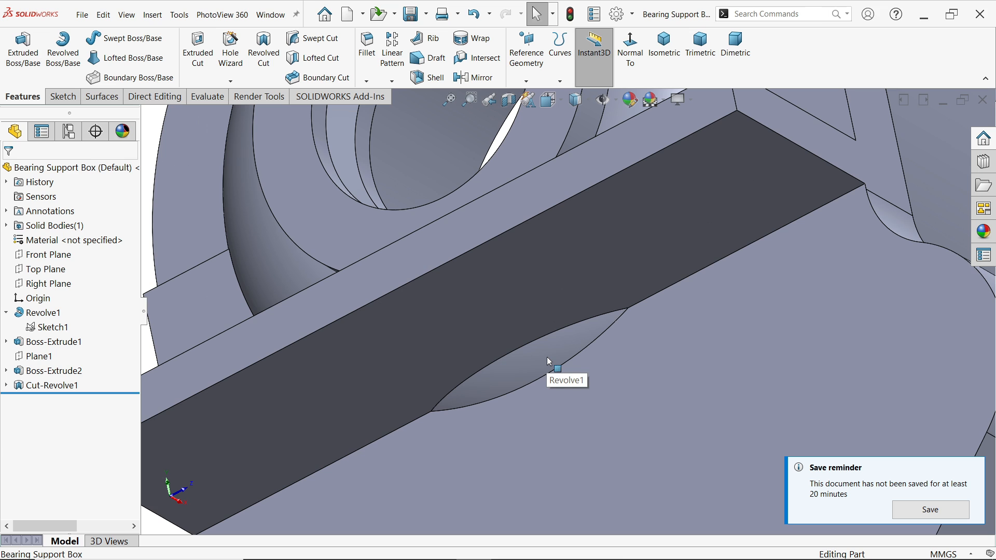
pyautogui.scroll(2, 547, 357)
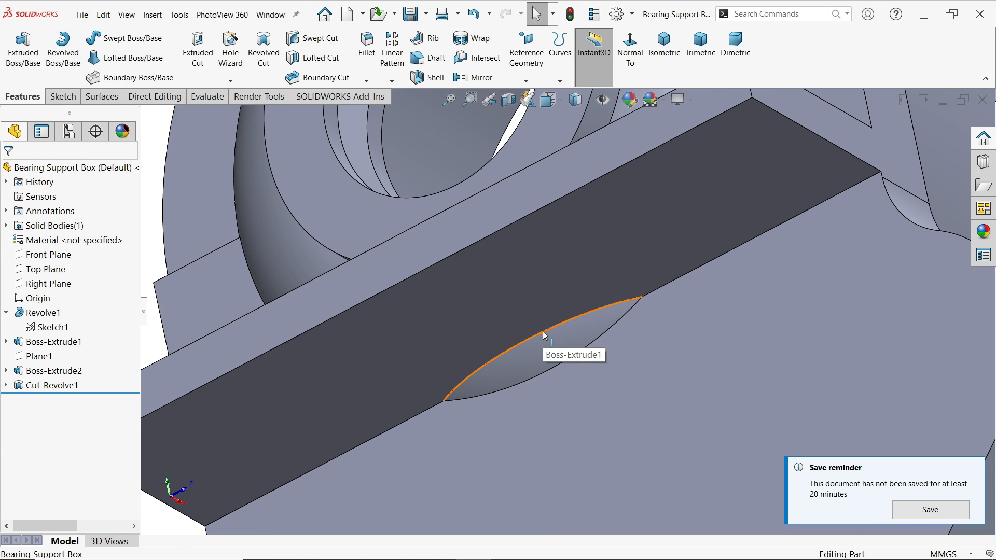
pyautogui.scroll(-2, 545, 337)
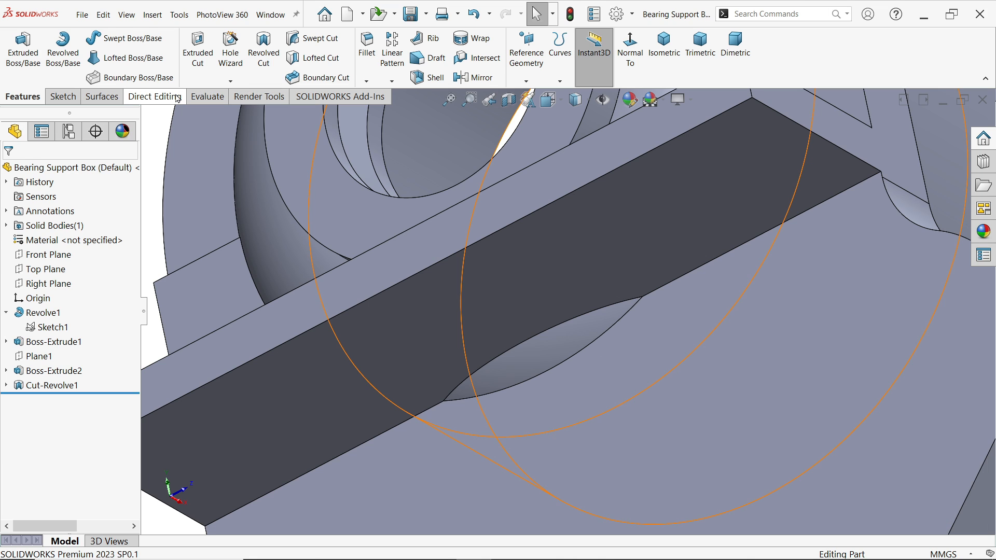
# Remove the curved face beneath the horizontal flange with Delete Face, using the Delete and Patch option
pyautogui.click(155, 96)
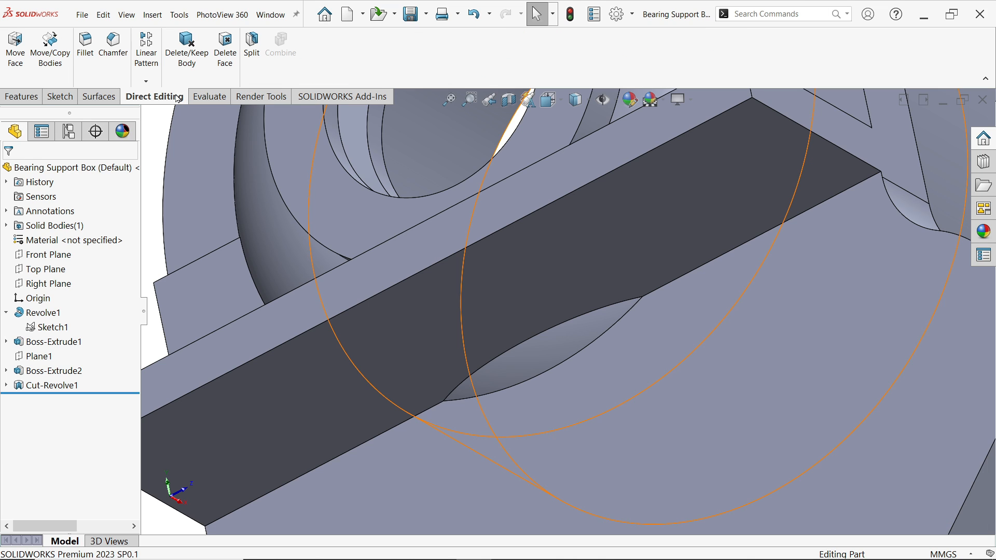
pyautogui.click(739, 14)
pyautogui.write('de')
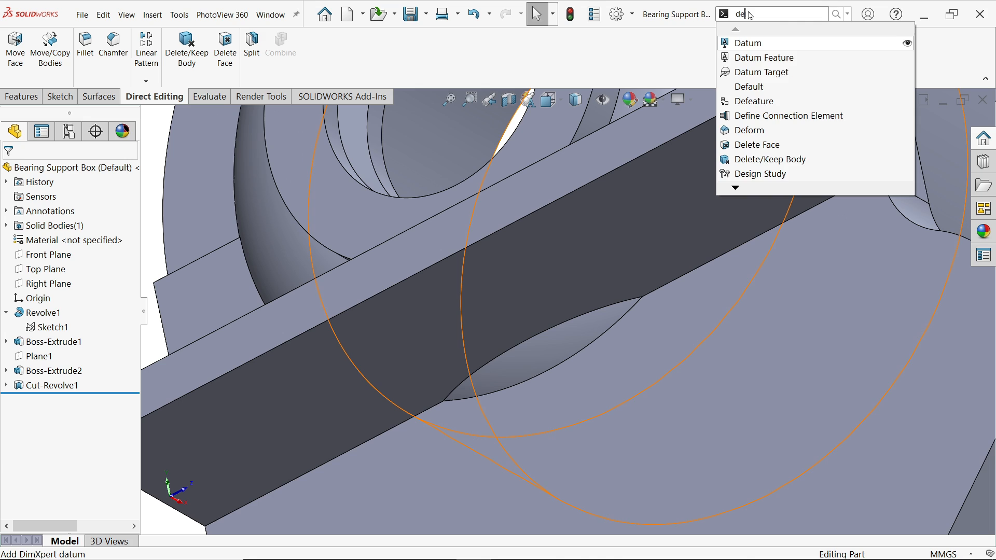
pyautogui.write('l')
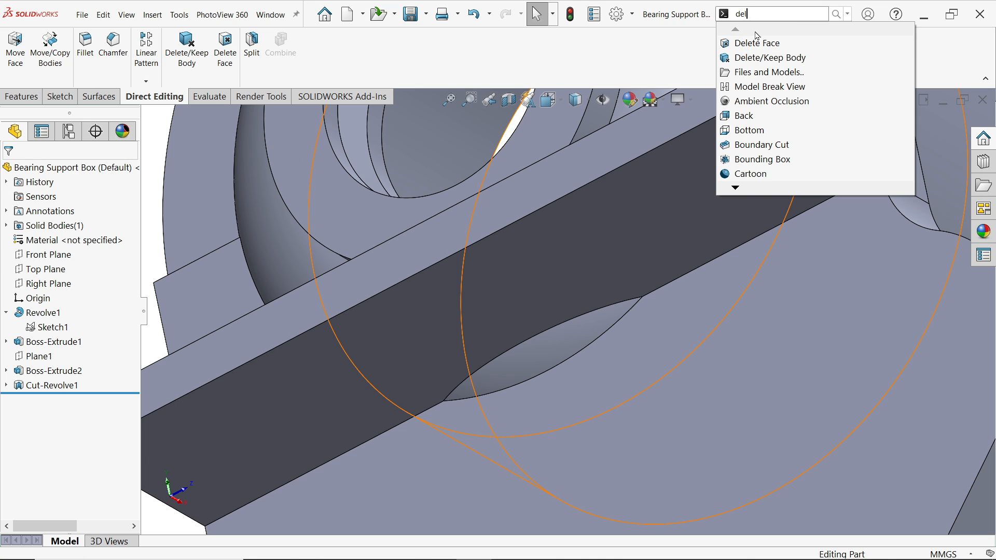
pyautogui.write('ete f')
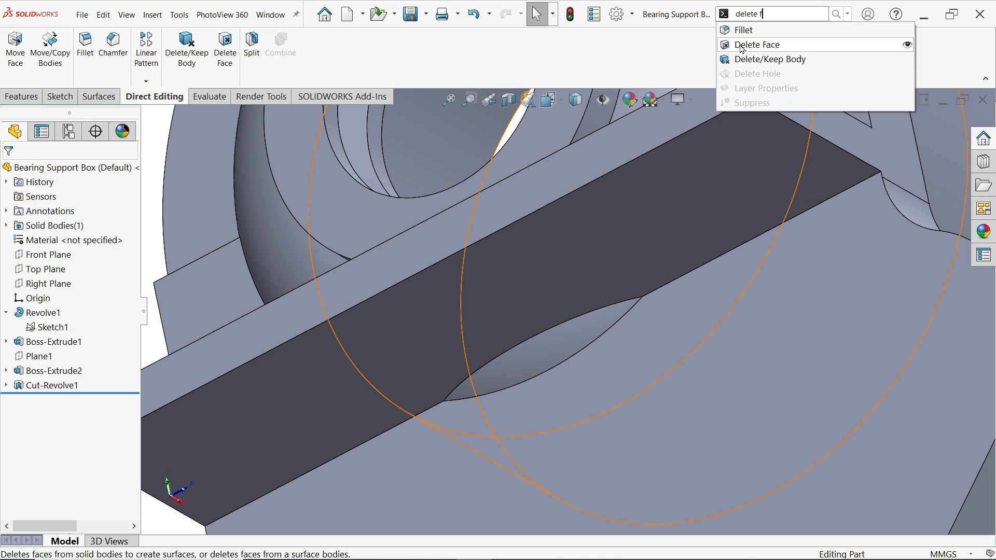
pyautogui.click(757, 50)
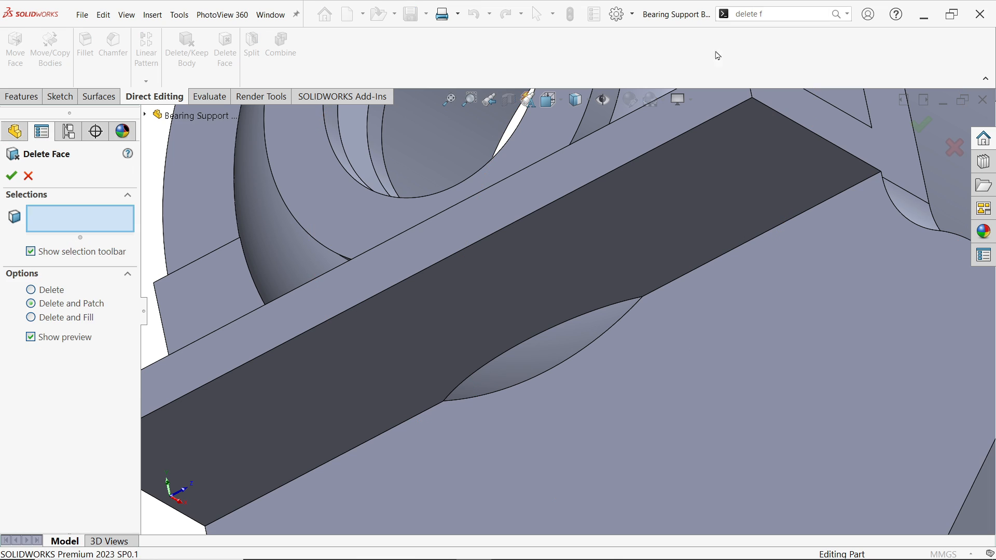
pyautogui.click(534, 358)
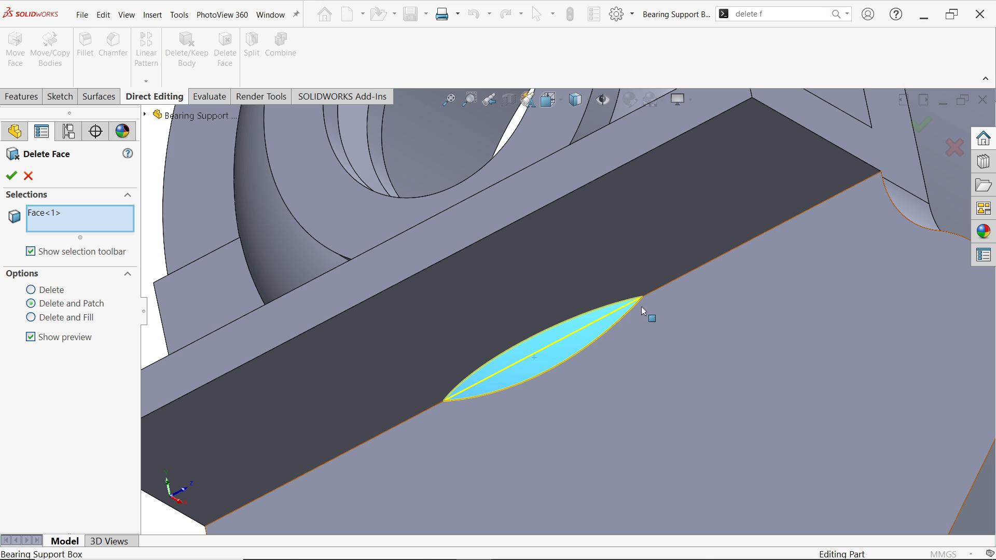
pyautogui.click(11, 176)
pyautogui.scroll(5, 628, 384)
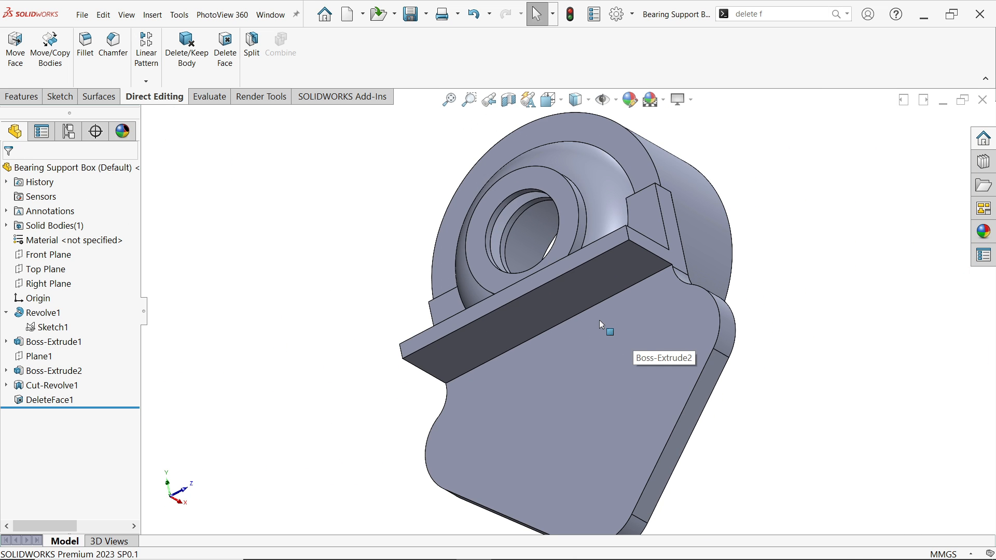
# Sketch a 22 mm diameter circle on the lower plate's front face, centered on its bottom rounded corner
pyautogui.moveTo(601, 325); pyautogui.dragTo(543, 407, button='middle')
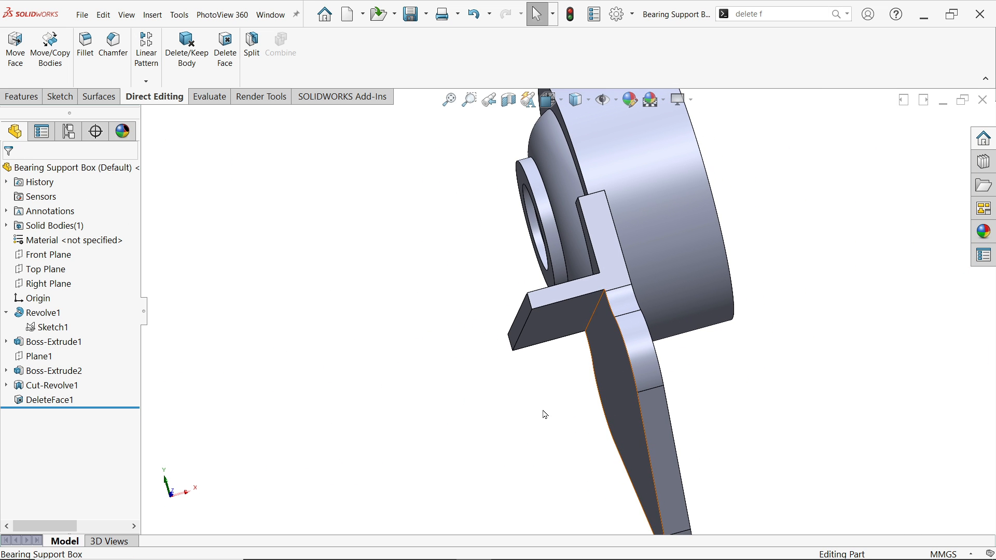
pyautogui.click(22, 97)
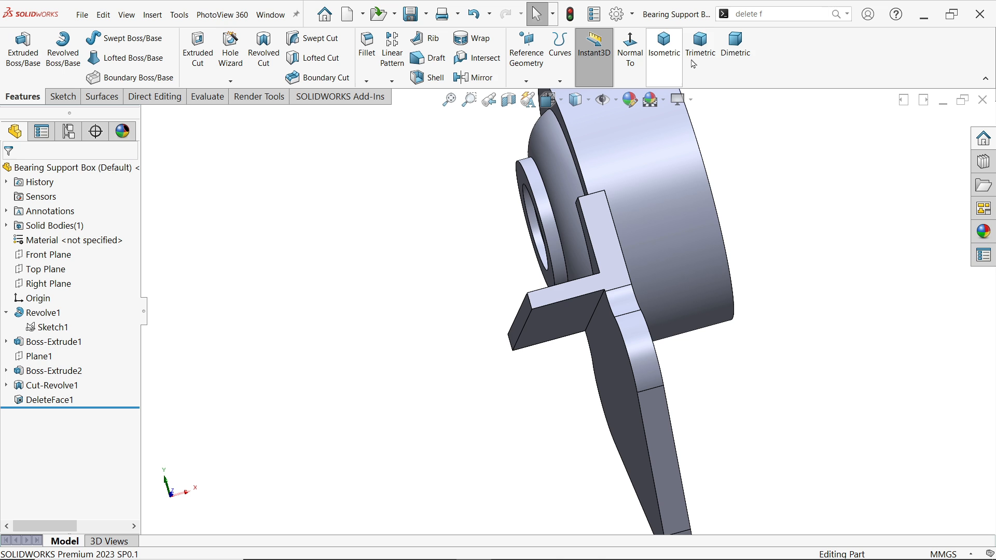
pyautogui.click(664, 52)
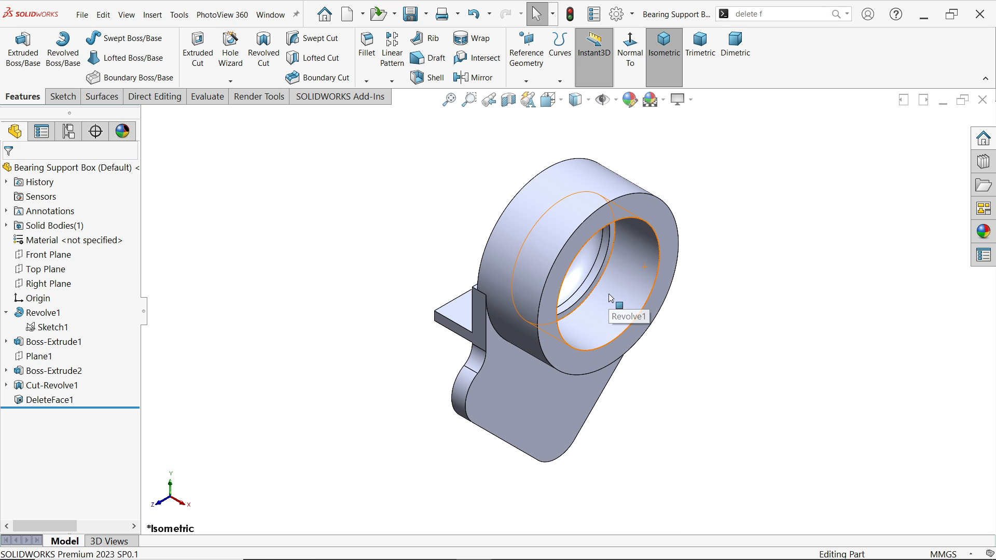
pyautogui.scroll(-3, 584, 439)
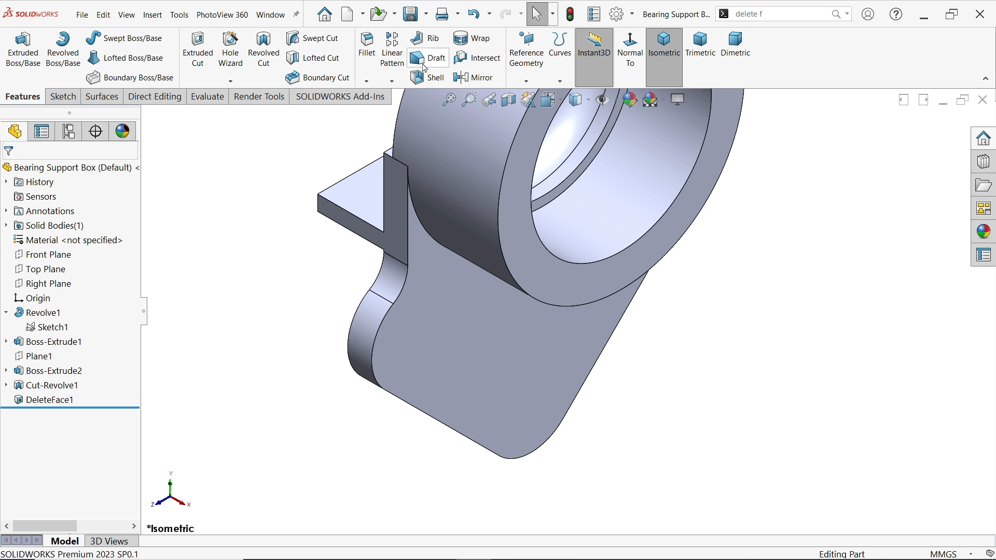
pyautogui.click(462, 349)
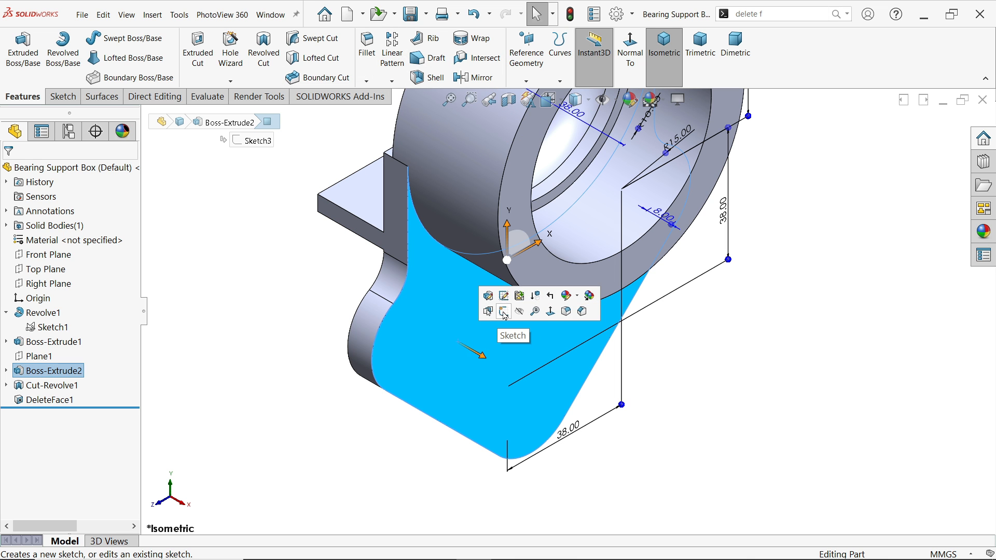
pyautogui.click(505, 315)
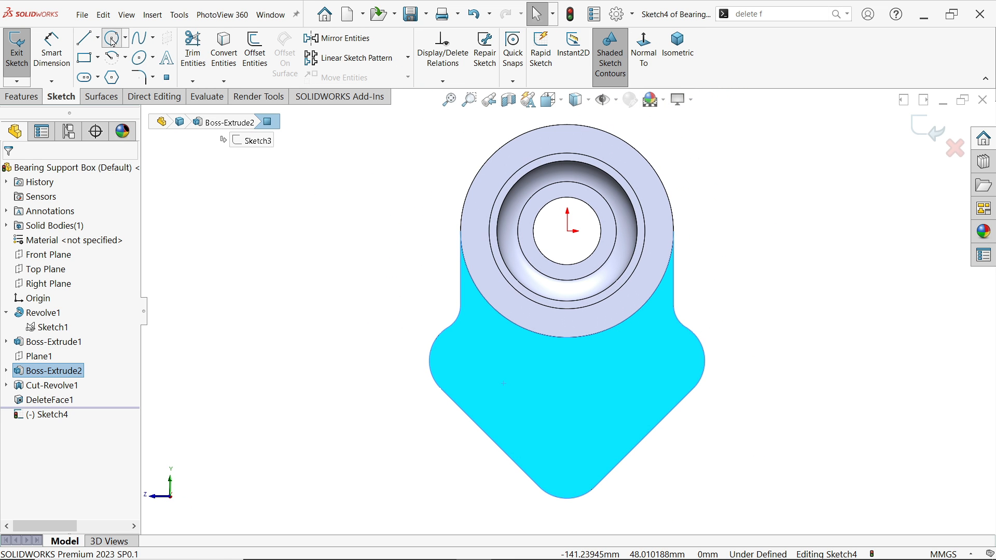
pyautogui.click(113, 40)
pyautogui.scroll(-2, 595, 453)
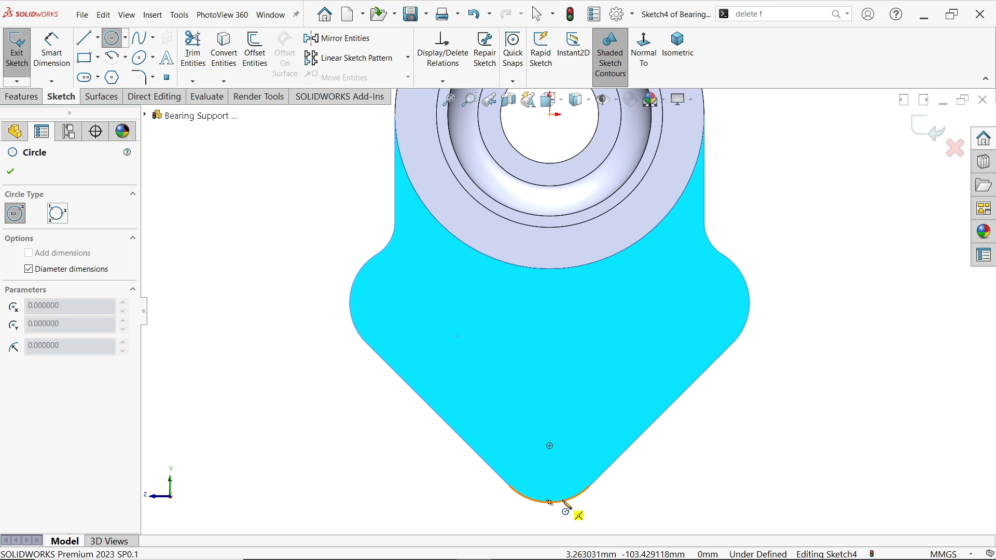
pyautogui.click(549, 446)
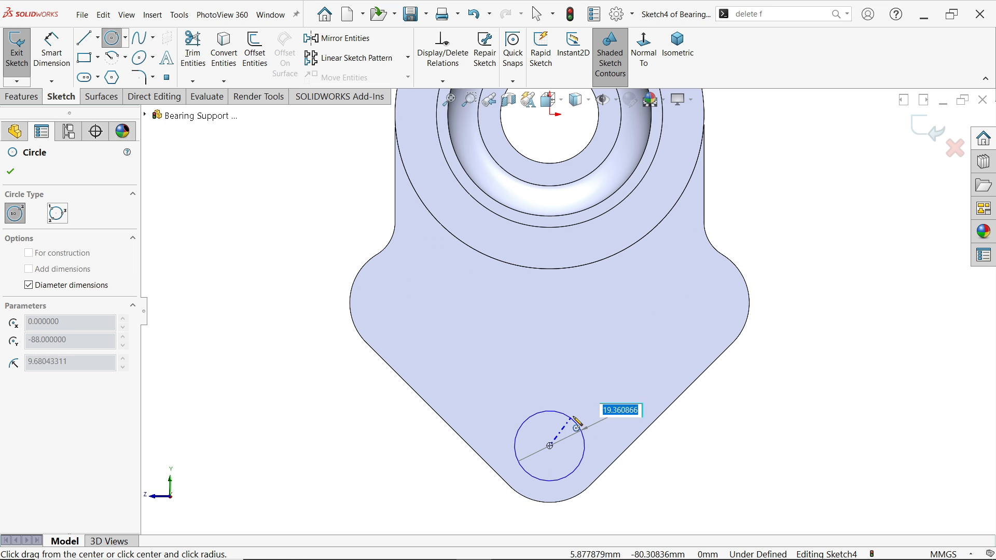
pyautogui.write('22')
pyautogui.press('Return')
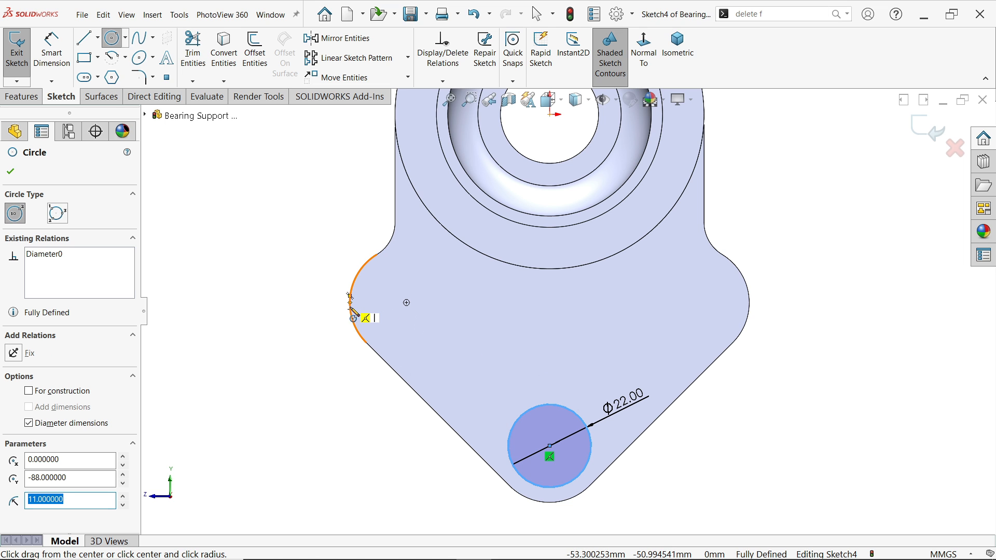
# Add circles about 22 mm and 26 mm in diameter, centered on the plate's left and right rounded corners respectively
pyautogui.click(406, 303)
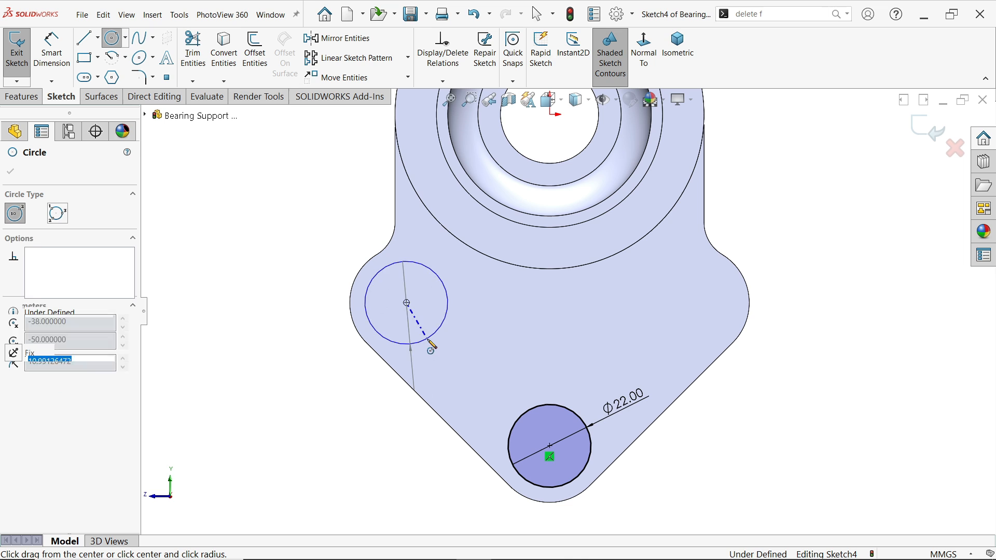
pyautogui.click(428, 339)
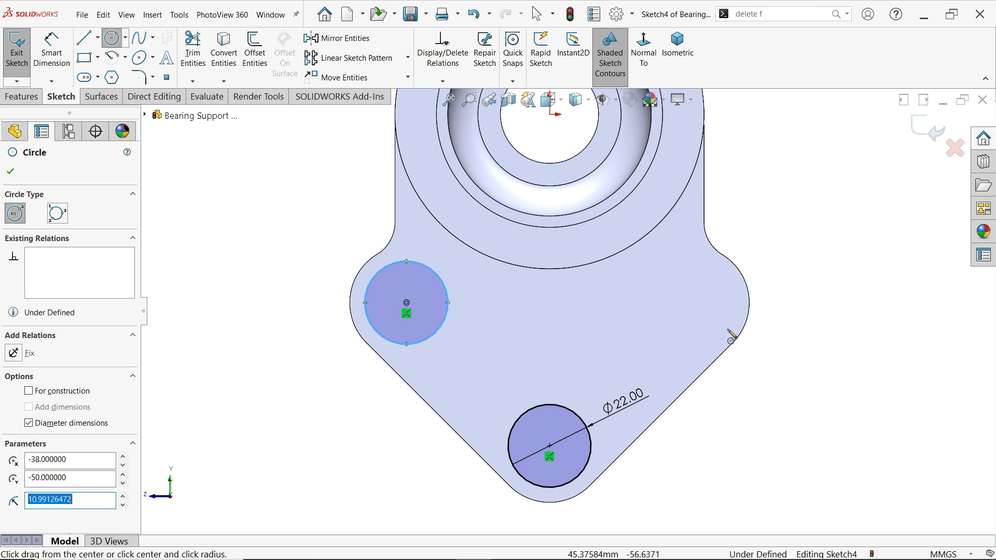
pyautogui.click(694, 304)
pyautogui.click(679, 350)
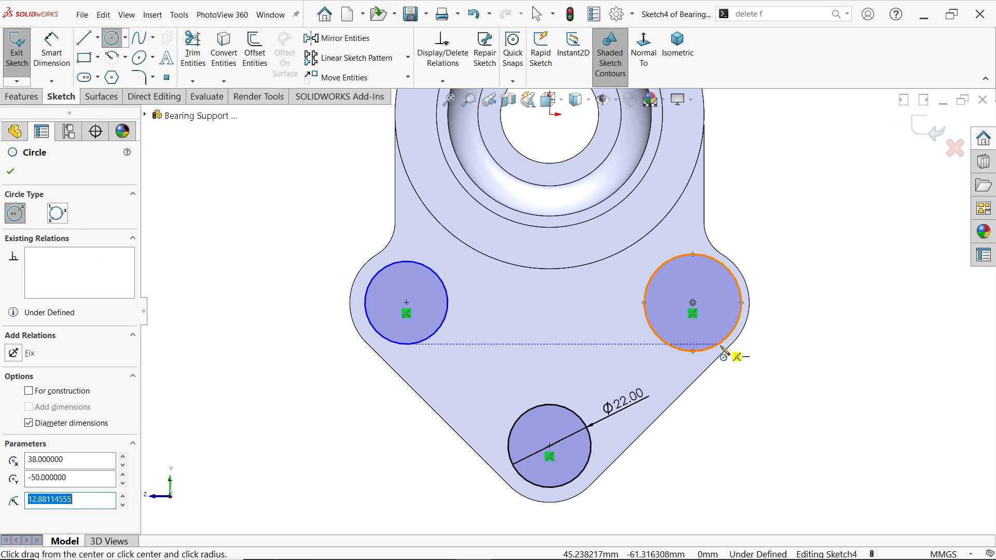
pyautogui.press('Escape')
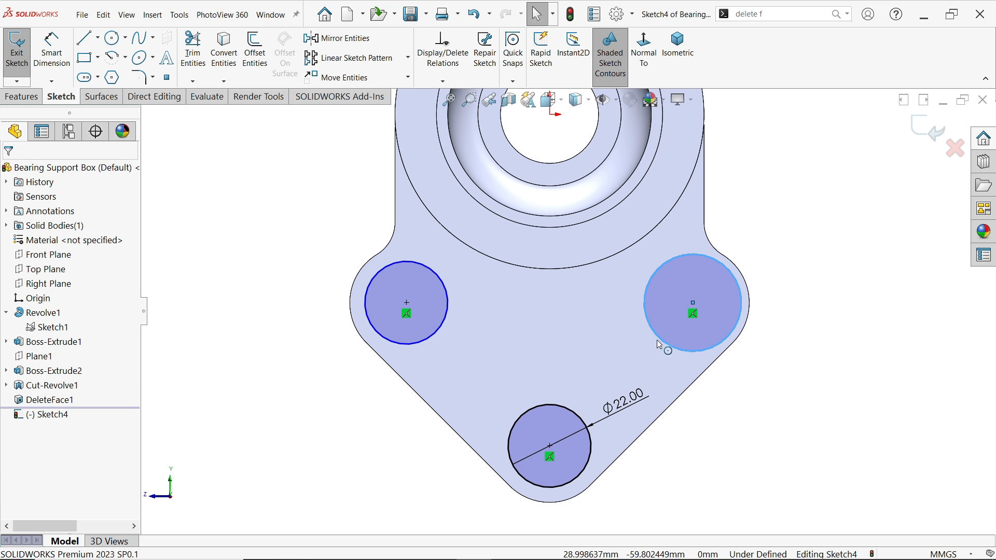
# Make all three corner circles equal in size to the 22 mm circle
pyautogui.keyDown('ctrl'); pyautogui.click(442, 326); pyautogui.keyUp('ctrl')
pyautogui.keyDown('ctrl'); pyautogui.click(525, 421); pyautogui.keyUp('ctrl')
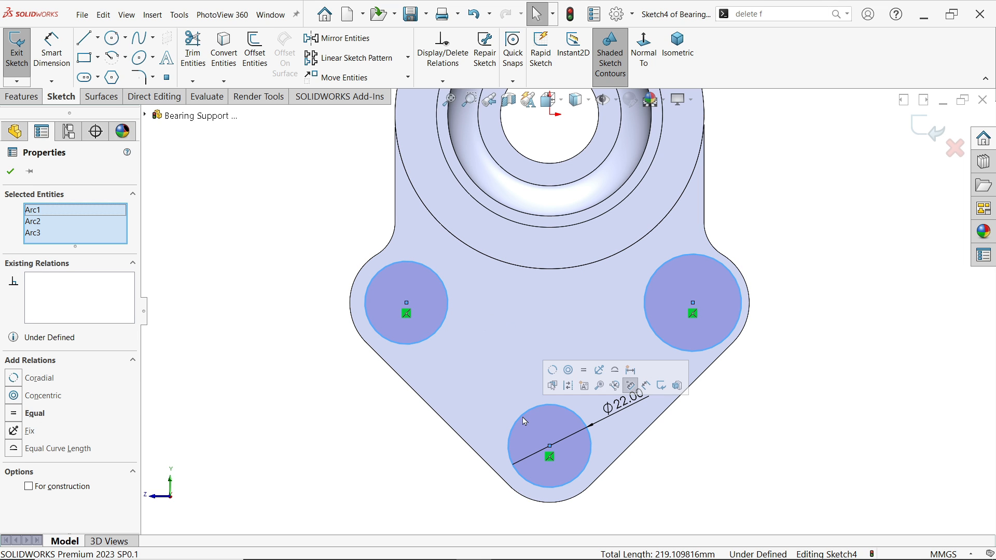
pyautogui.click(584, 370)
pyautogui.click(274, 251)
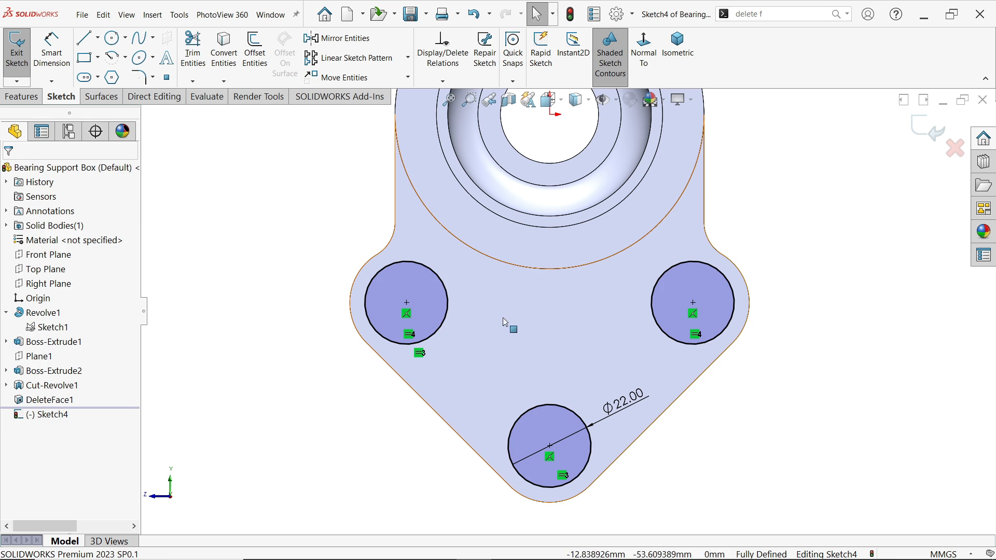
# Extrude the three corner circles by 11-8 mm as a blind boss merged with the mounting plate
pyautogui.click(23, 96)
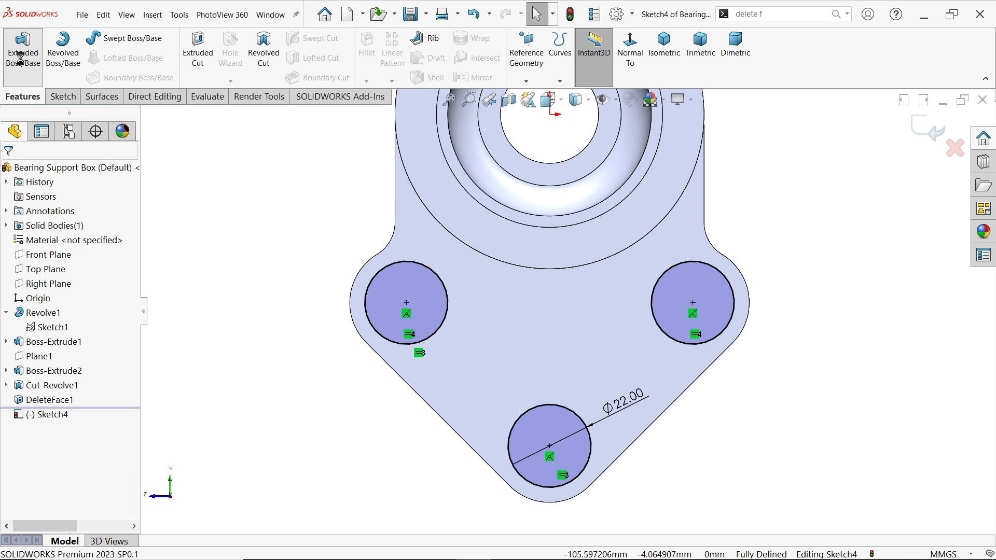
pyautogui.click(23, 50)
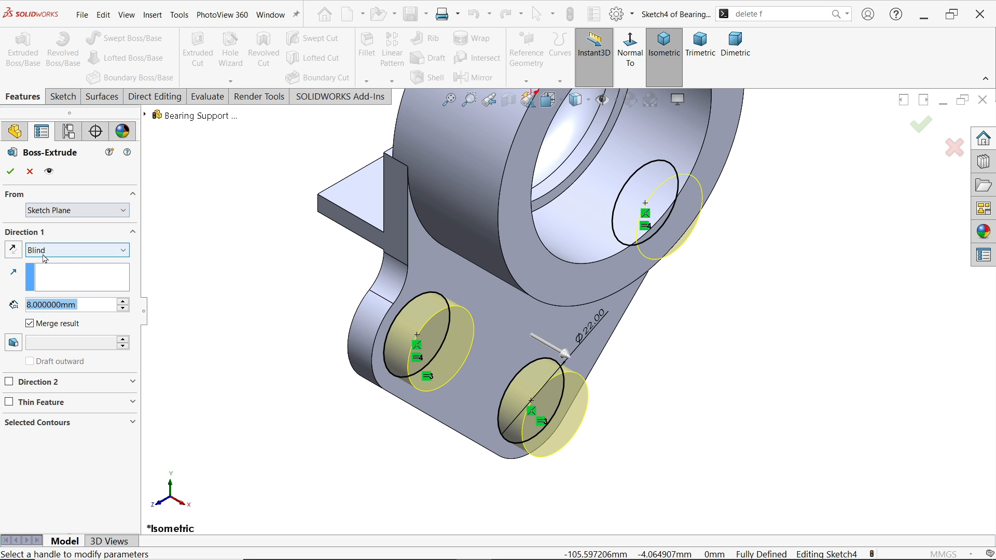
pyautogui.write('11-8')
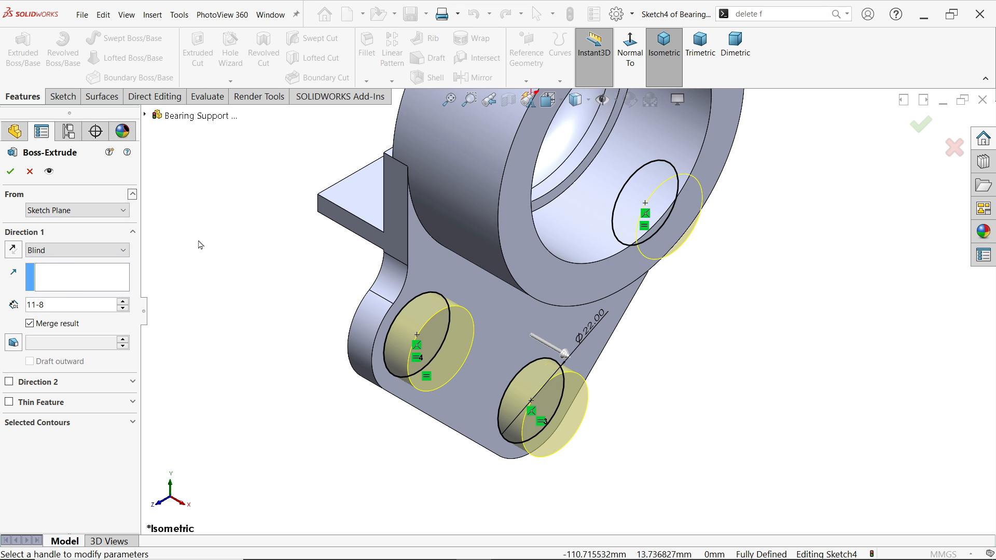
pyautogui.press('Return')
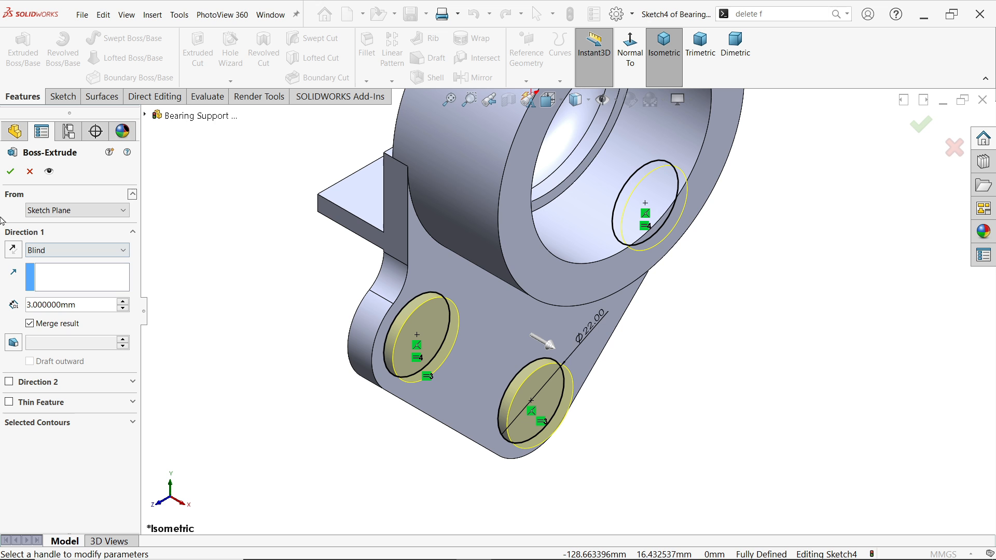
pyautogui.click(11, 172)
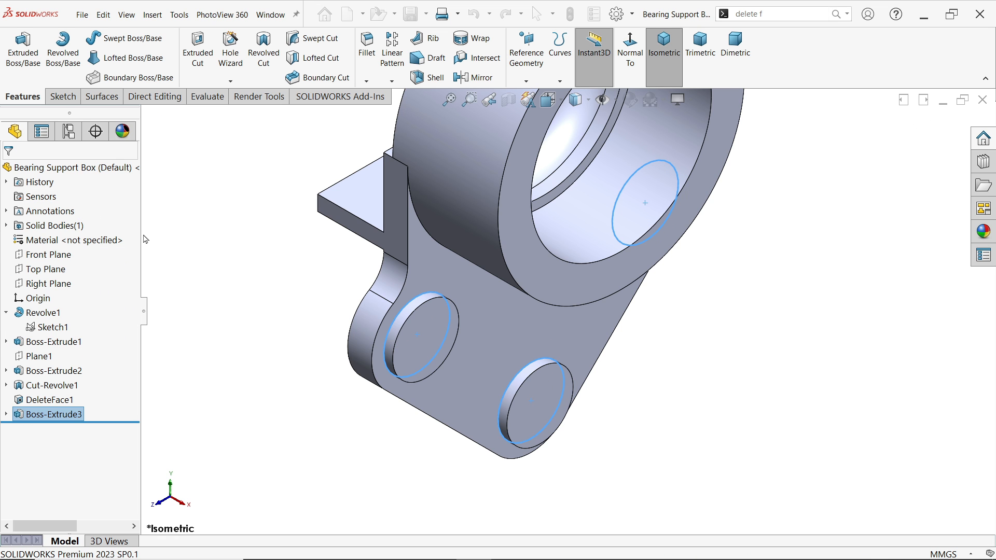
# Start a Hole Wizard feature for a plain hole using the ISO standard and the Drill sizes type
pyautogui.moveTo(482, 244); pyautogui.dragTo(607, 282, button='middle')
pyautogui.scroll(-2, 549, 410)
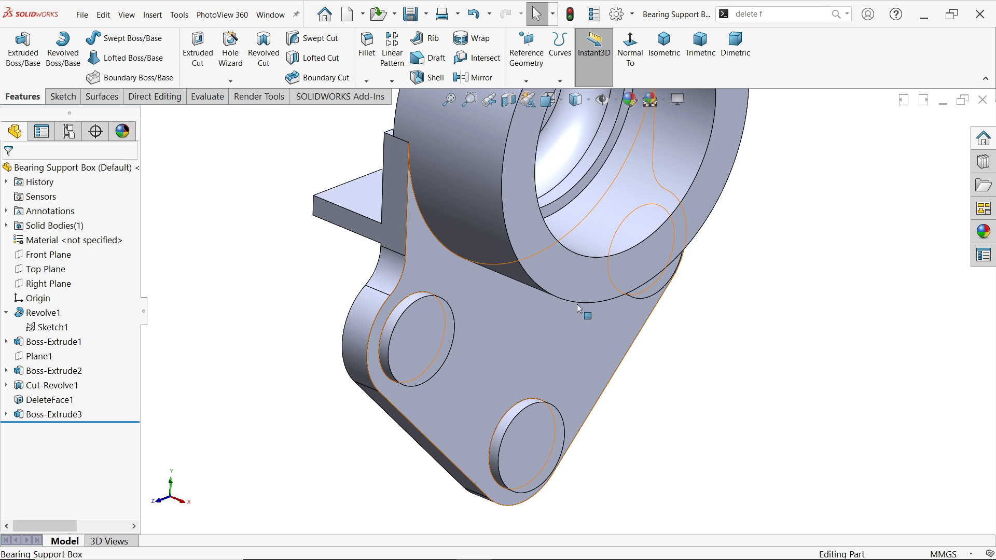
pyautogui.click(231, 58)
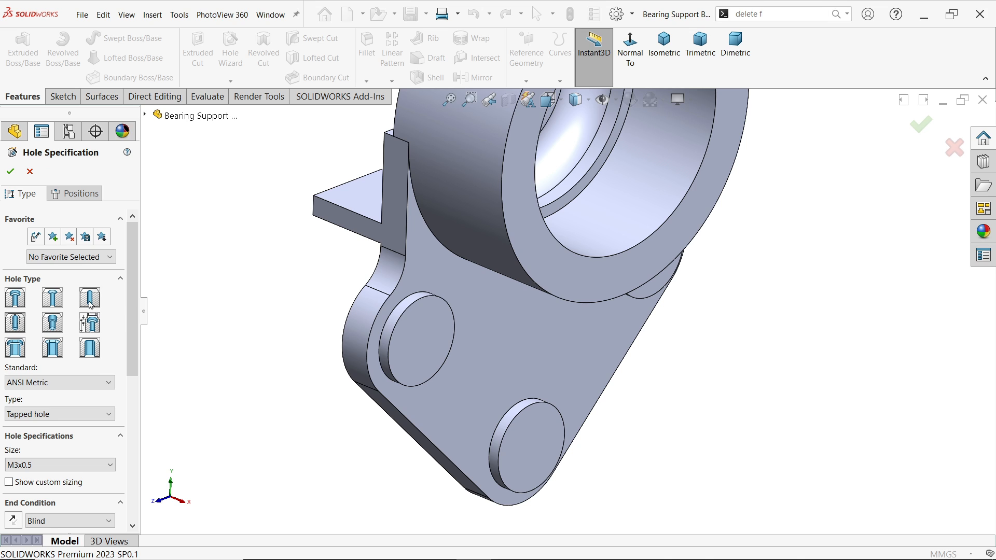
pyautogui.click(84, 349)
pyautogui.click(39, 386)
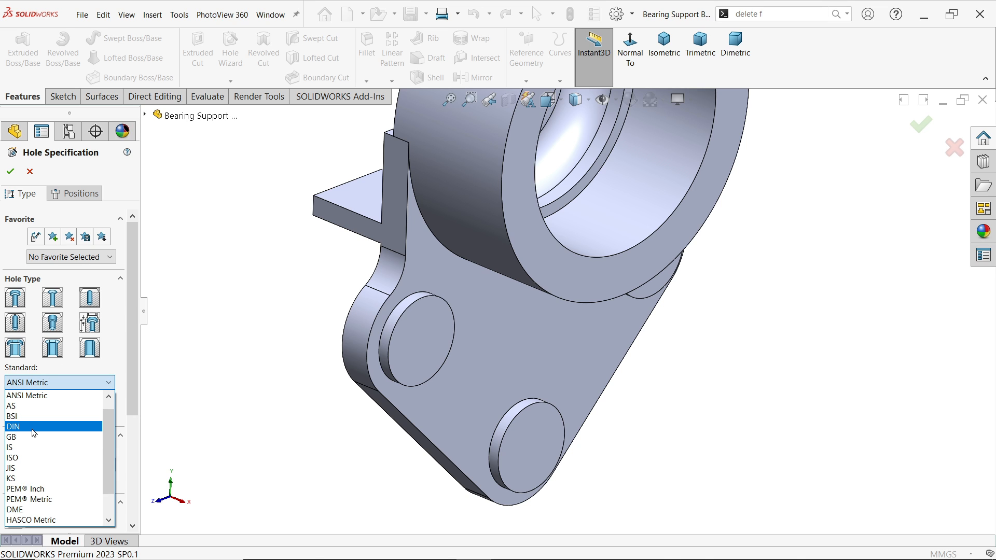
pyautogui.click(26, 458)
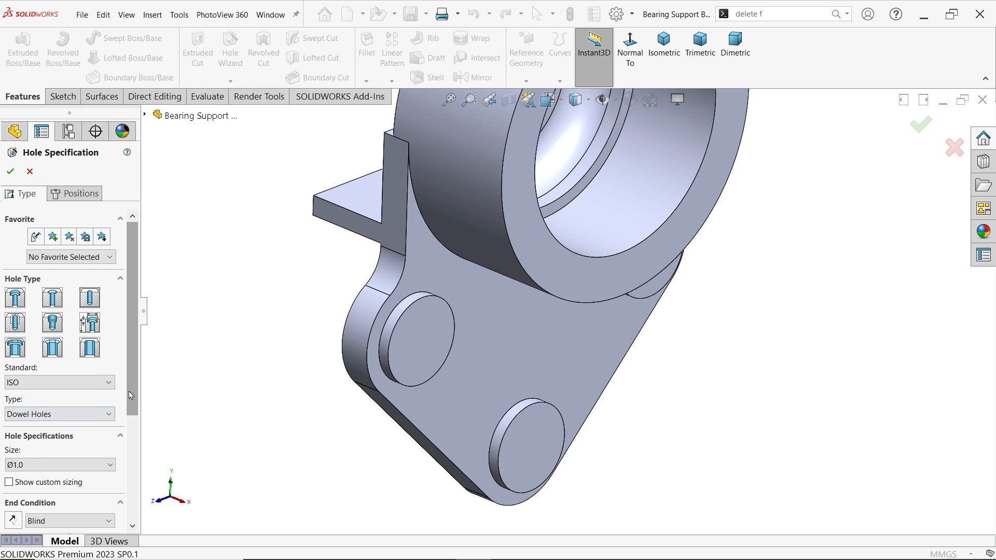
pyautogui.scroll(-2, 87, 415)
pyautogui.click(89, 376)
pyautogui.click(27, 397)
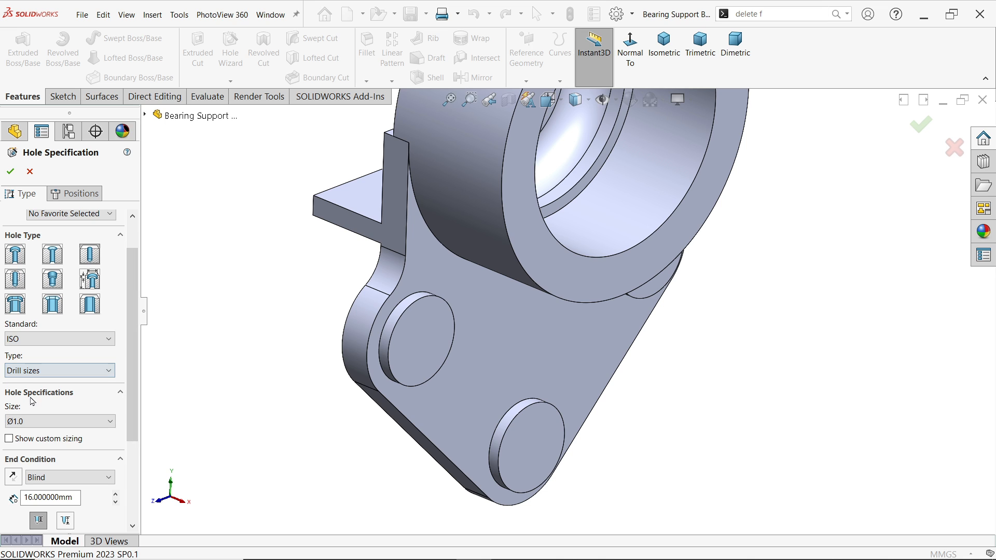
# Set the hole size to Ø10.0 and its end condition to Up To Next
pyautogui.click(45, 421)
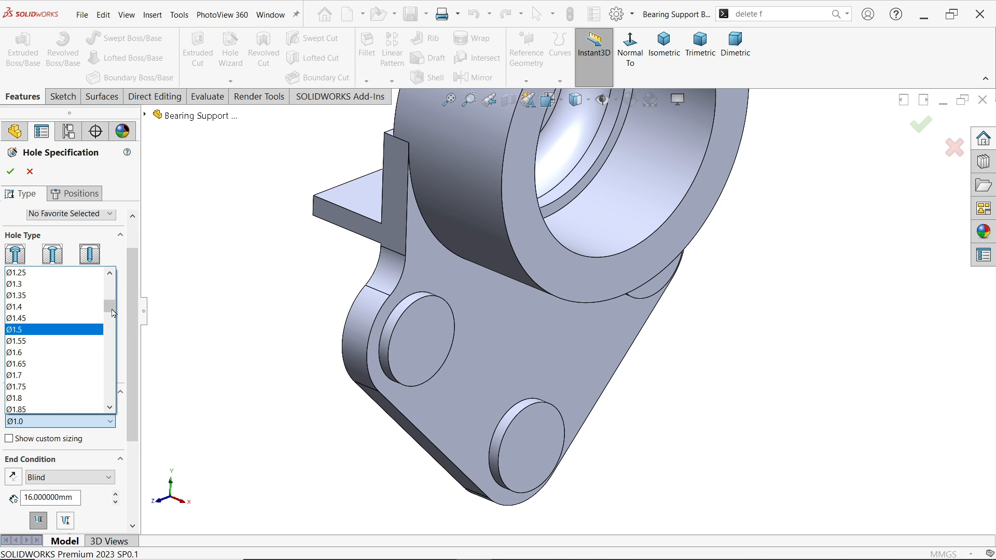
pyautogui.moveTo(110, 314); pyautogui.dragTo(108, 375)
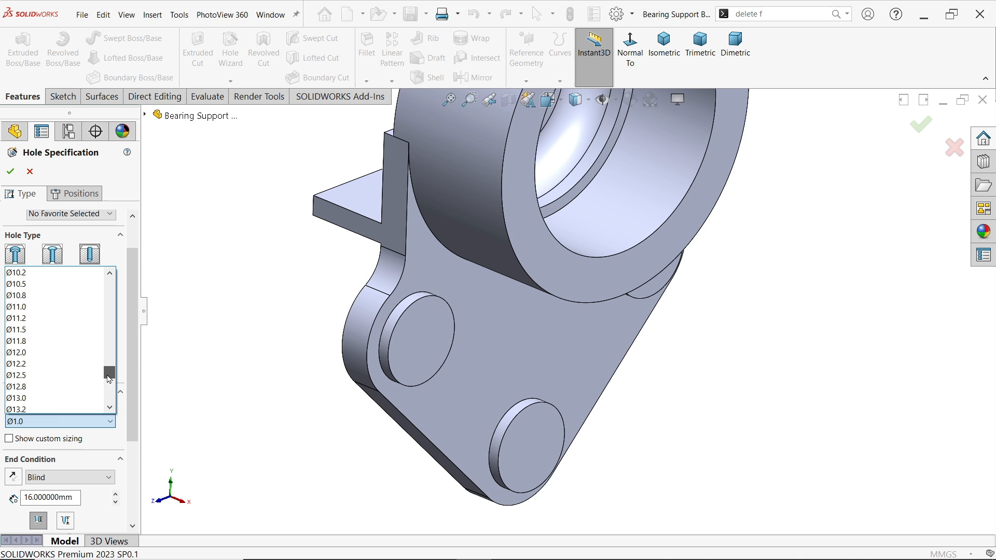
pyautogui.scroll(2, 18, 324)
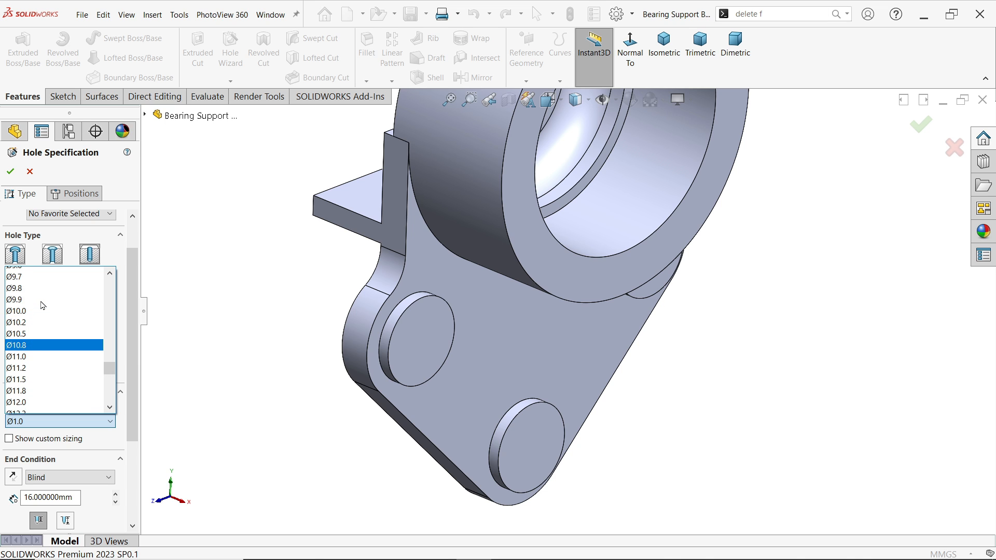
pyautogui.click(14, 329)
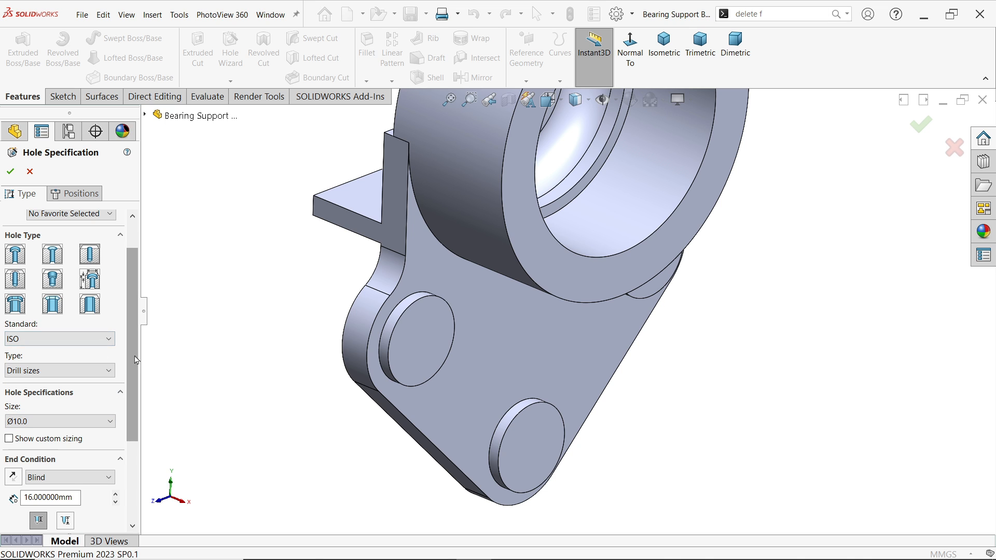
pyautogui.scroll(-5, 52, 364)
pyautogui.click(54, 365)
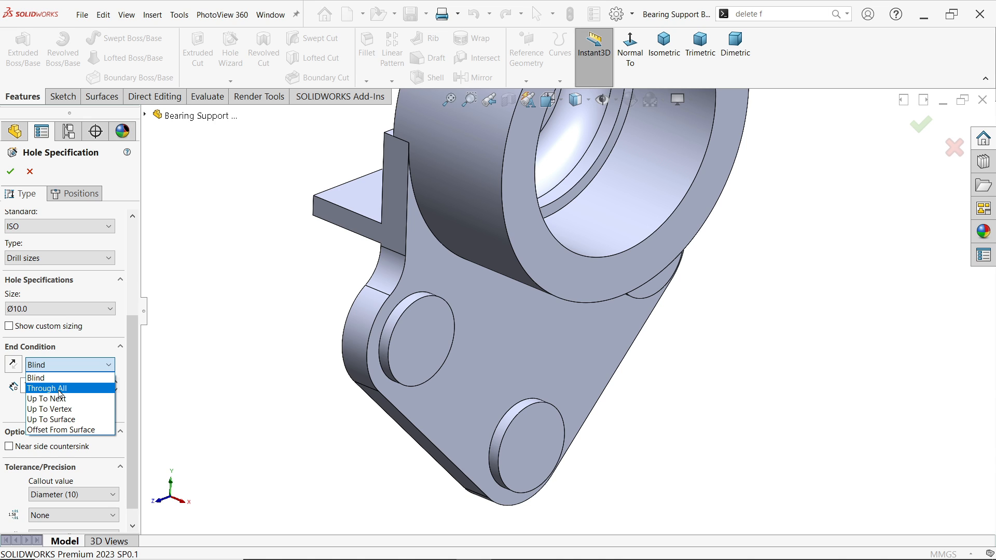
pyautogui.click(59, 389)
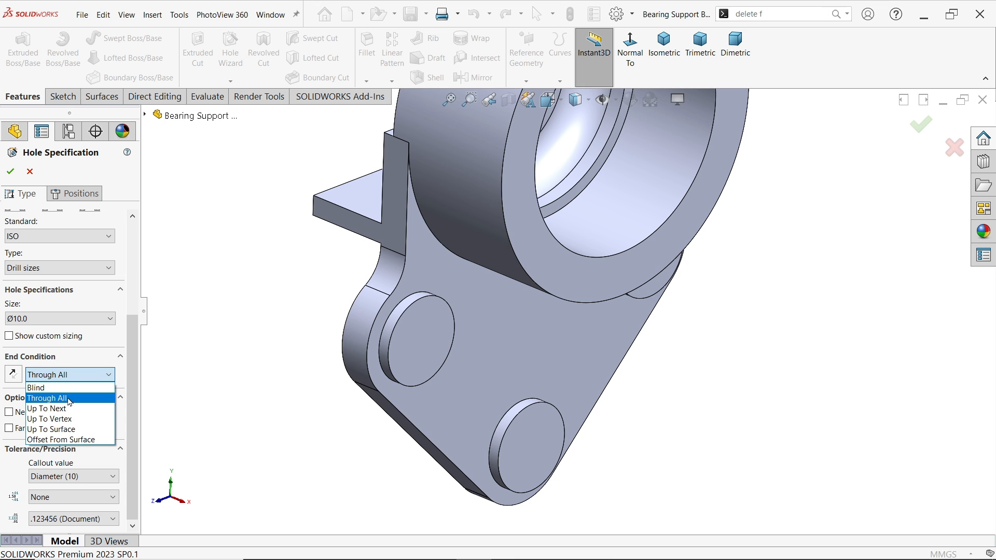
pyautogui.click(63, 413)
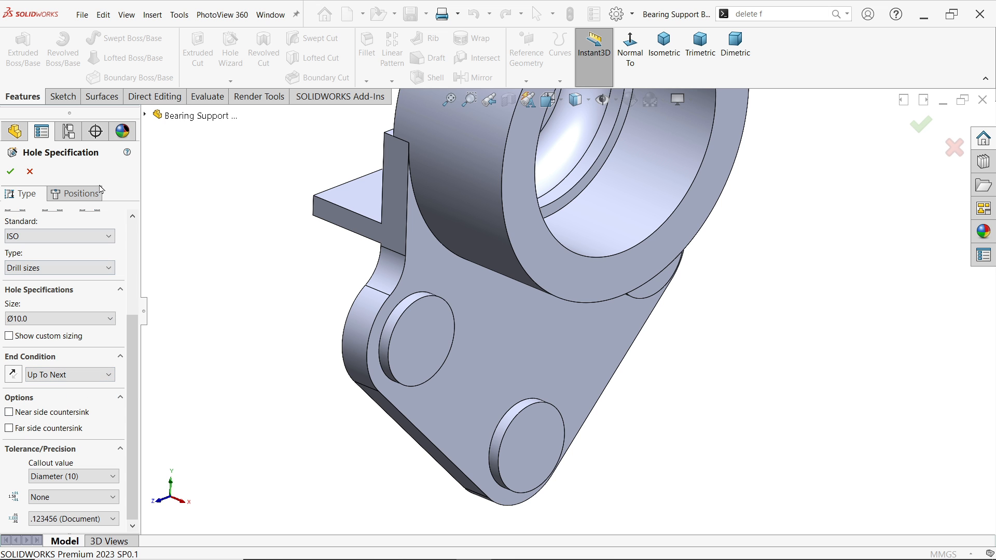
# Place hole points on the boss faces, one at the bottom boss's center and one roughly placed on each side boss
pyautogui.click(86, 197)
pyautogui.click(411, 365)
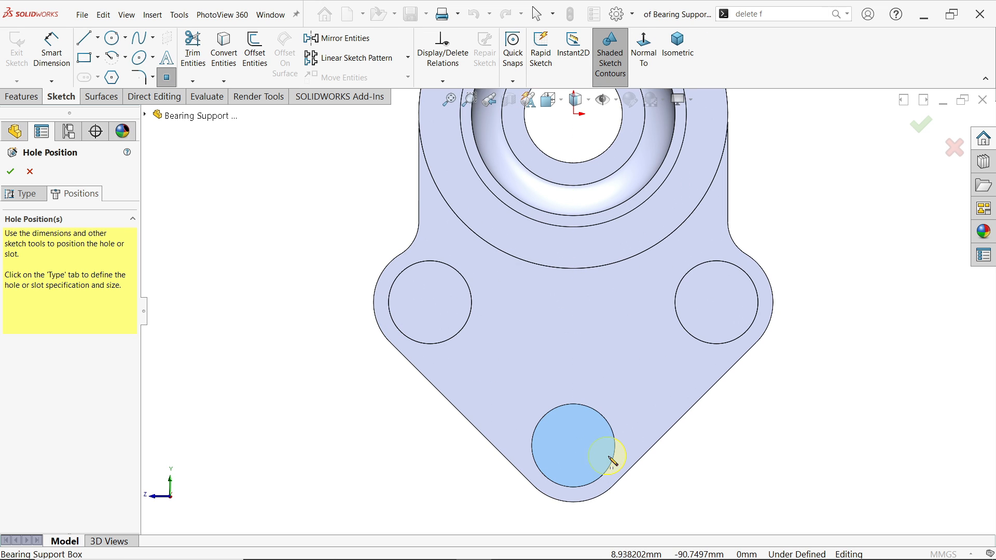
pyautogui.click(574, 446)
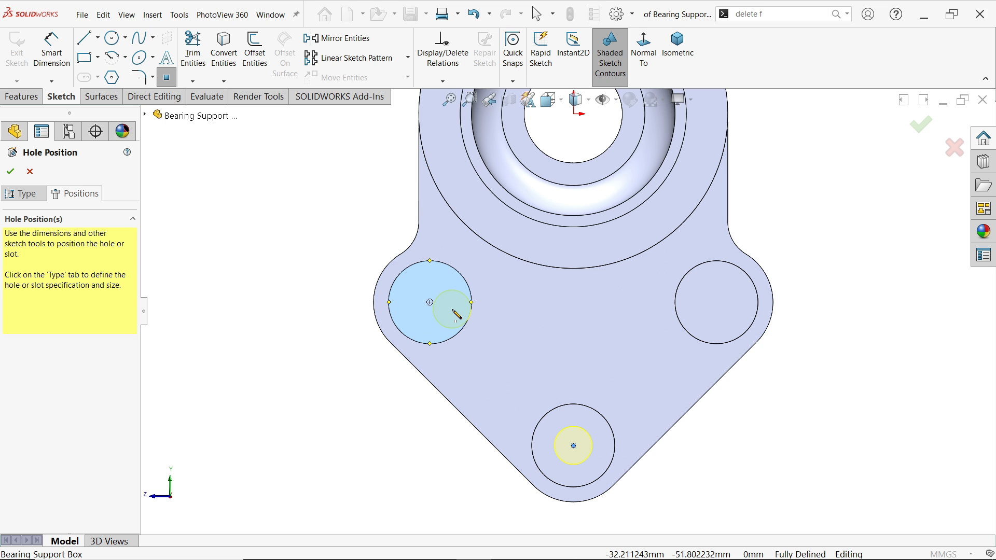
pyautogui.click(450, 309)
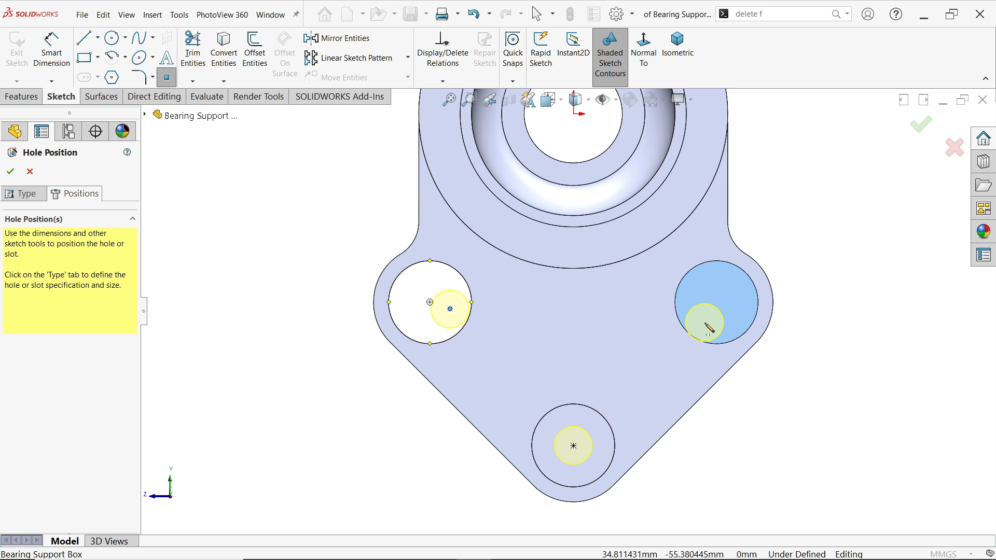
pyautogui.click(705, 323)
pyautogui.press('Escape')
pyautogui.scroll(-3, 596, 295)
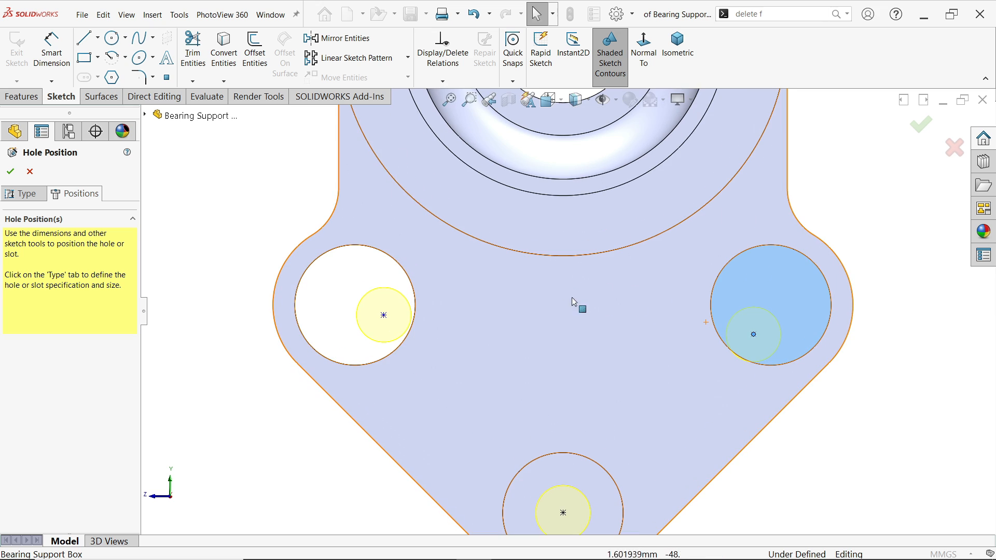
# Make the two side hole points concentric with the circular edges of their bosses
pyautogui.click(384, 316)
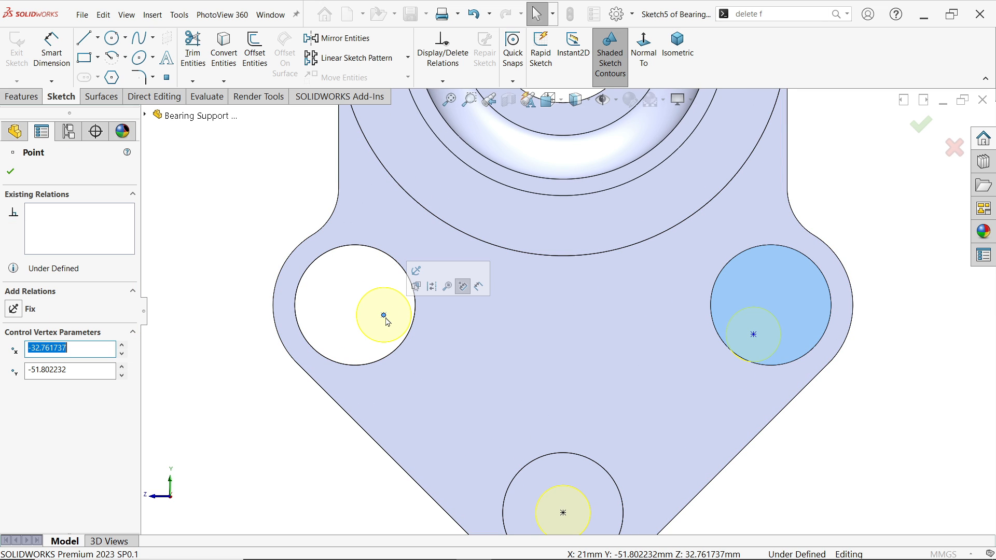
pyautogui.keyDown('ctrl'); pyautogui.click(416, 308); pyautogui.keyUp('ctrl')
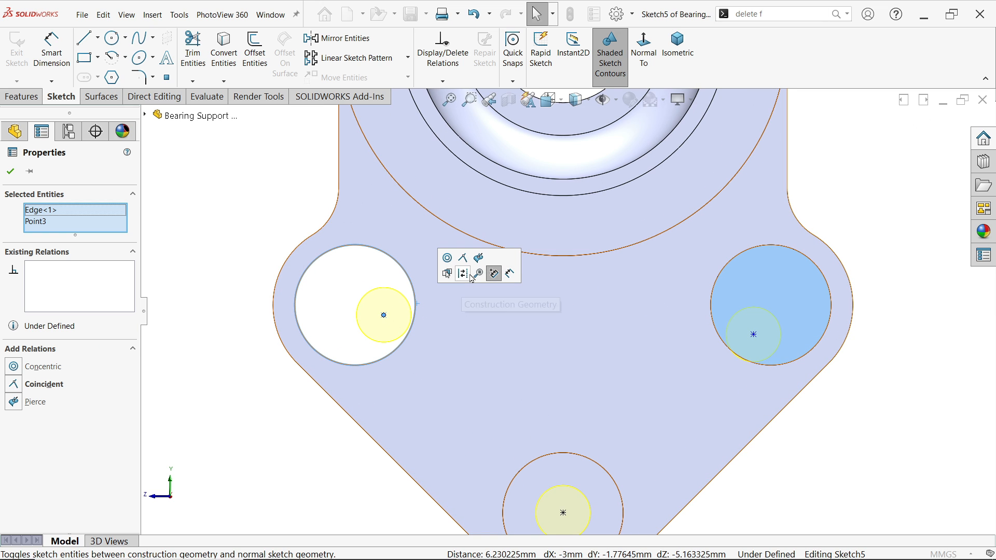
pyautogui.click(447, 258)
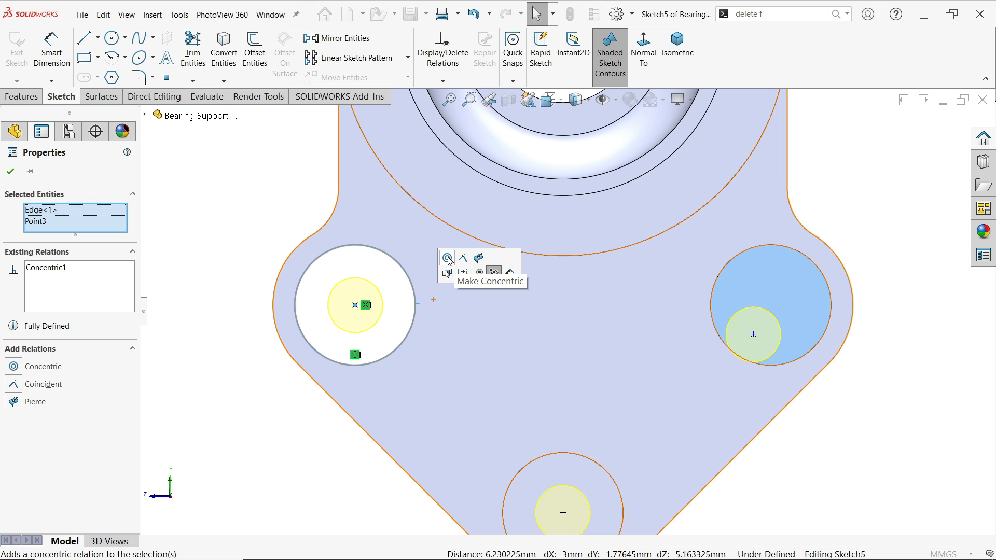
pyautogui.click(754, 336)
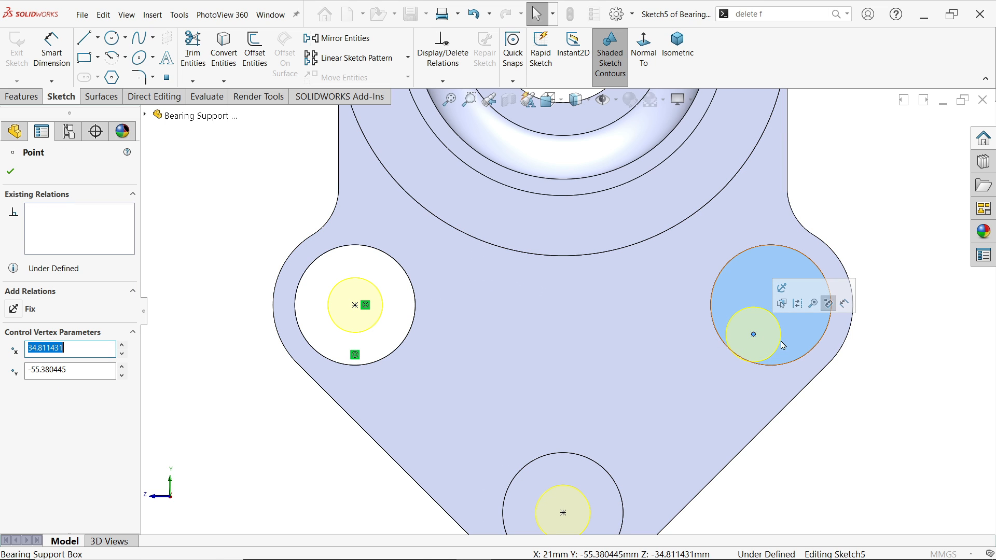
pyautogui.keyDown('ctrl'); pyautogui.click(803, 362); pyautogui.keyUp('ctrl')
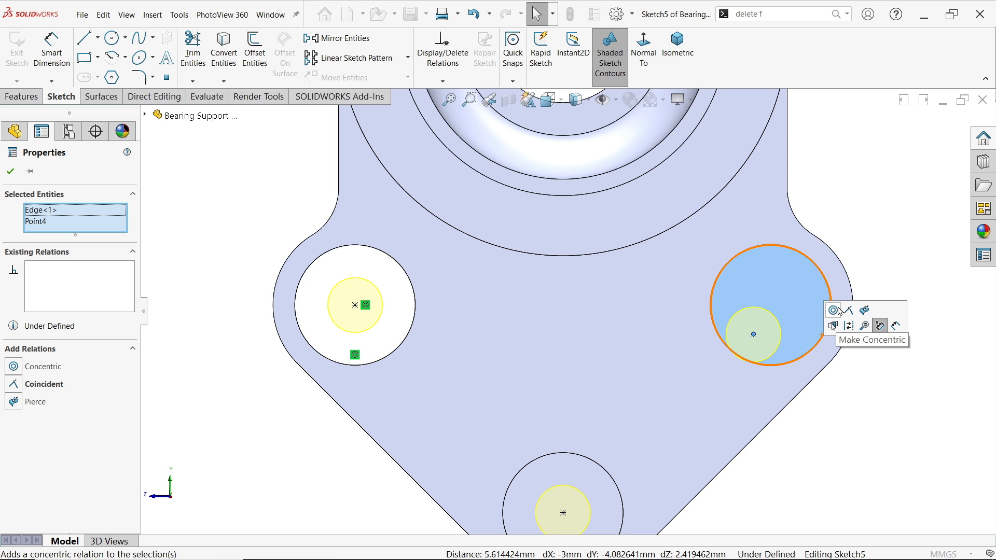
pyautogui.click(834, 311)
# Check the hole preview through the bosses and plate, and complete the three-hole feature
pyautogui.scroll(2, 317, 280)
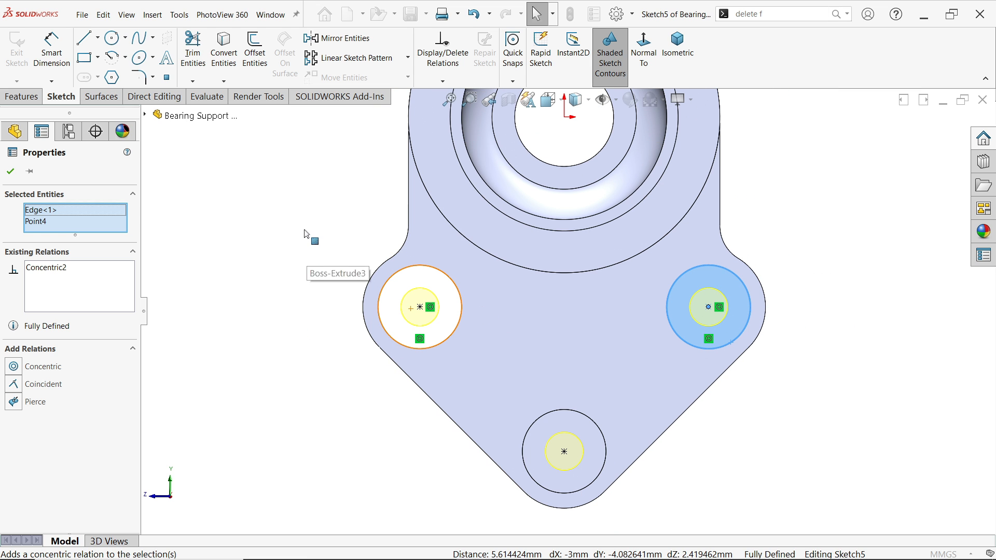
pyautogui.click(304, 232)
pyautogui.scroll(1, 306, 233)
pyautogui.moveTo(307, 233); pyautogui.dragTo(397, 290, button='middle')
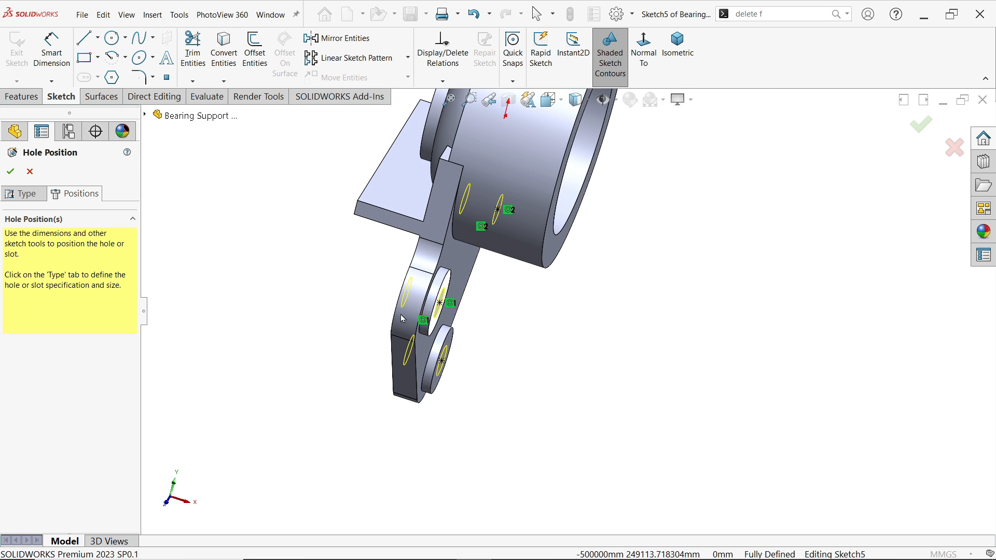
pyautogui.scroll(-5, 397, 290)
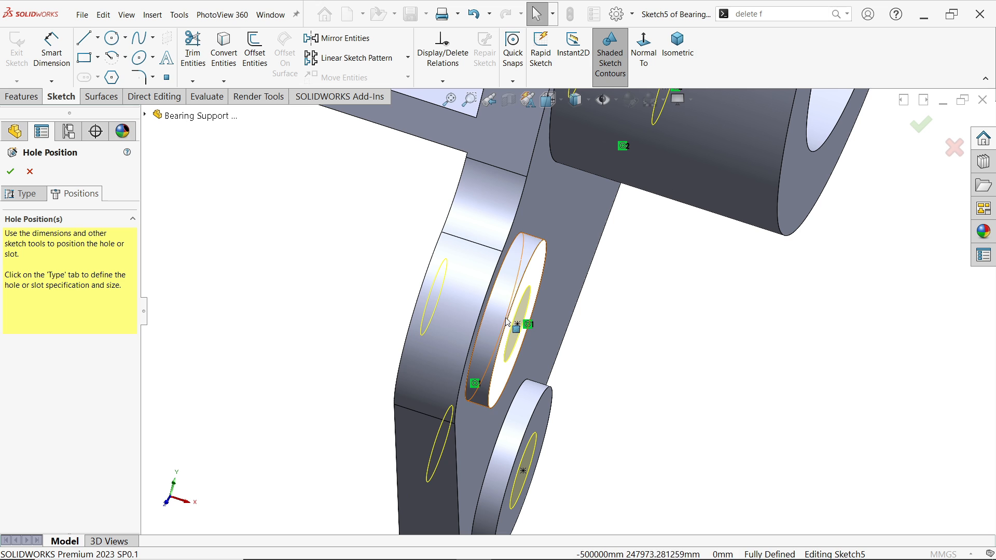
pyautogui.click(10, 172)
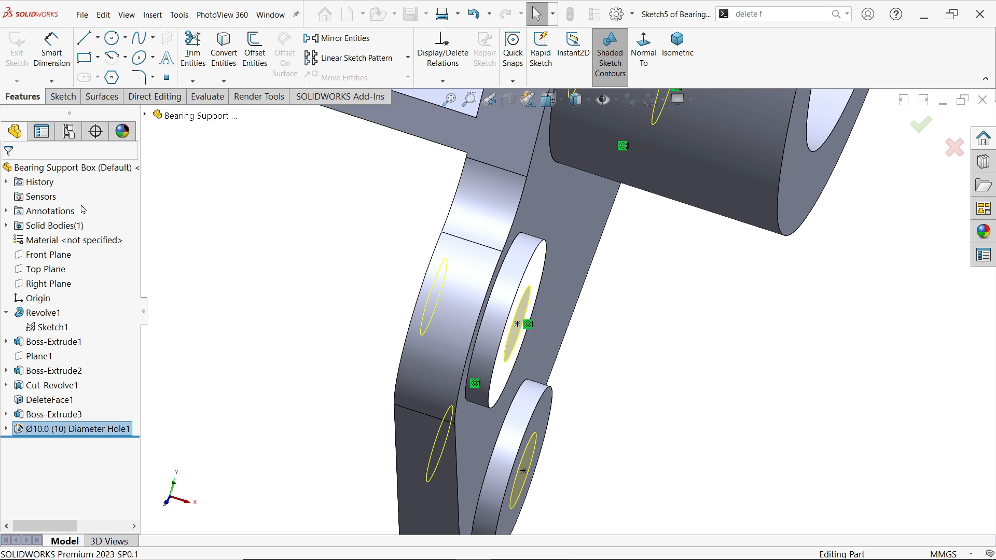
pyautogui.scroll(3, 405, 276)
pyautogui.moveTo(404, 275)
pyautogui.mouseDown(button='middle')
pyautogui.moveTo(406, 296)
pyautogui.moveTo(427, 272)
pyautogui.moveTo(353, 244)
pyautogui.moveTo(385, 218)
pyautogui.moveTo(373, 213)
pyautogui.moveTo(407, 279)
pyautogui.mouseUp(button='middle')
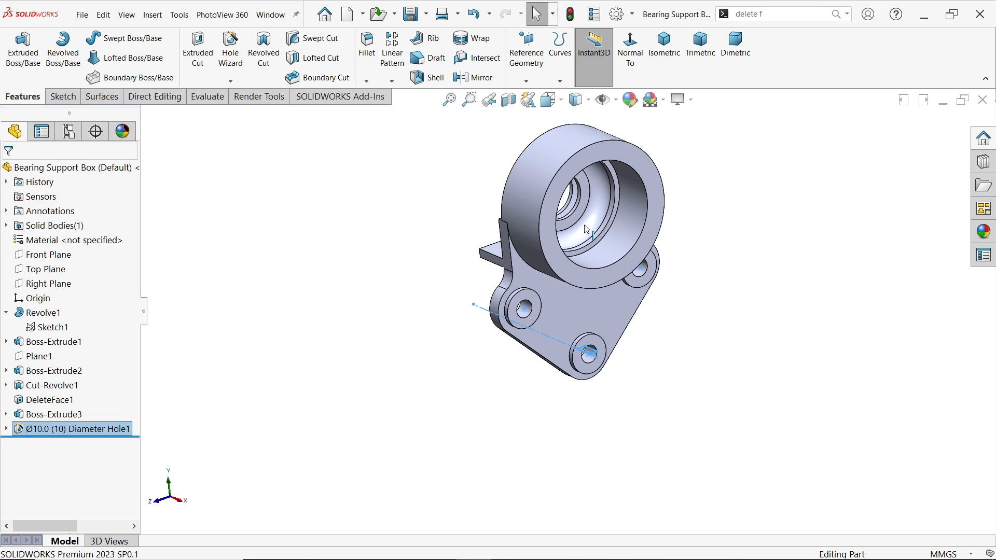
pyautogui.scroll(-2, 645, 194)
# Switch to the Bearing Support Box.1.PDF drawing and examine the front, section and detail views for the remaining features' dimensions
pyautogui.click(570, 556)
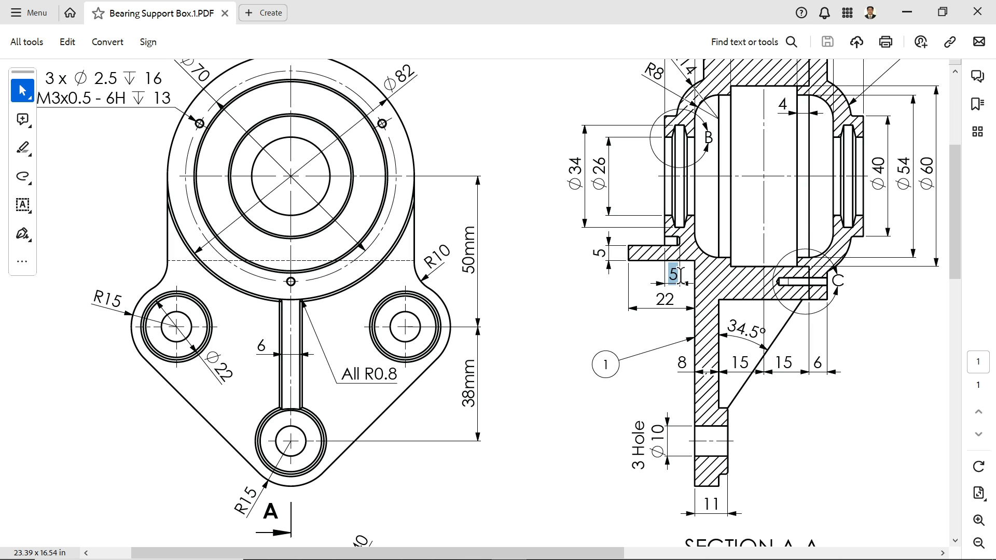
pyautogui.click(389, 463)
pyautogui.scroll(-8, 389, 462)
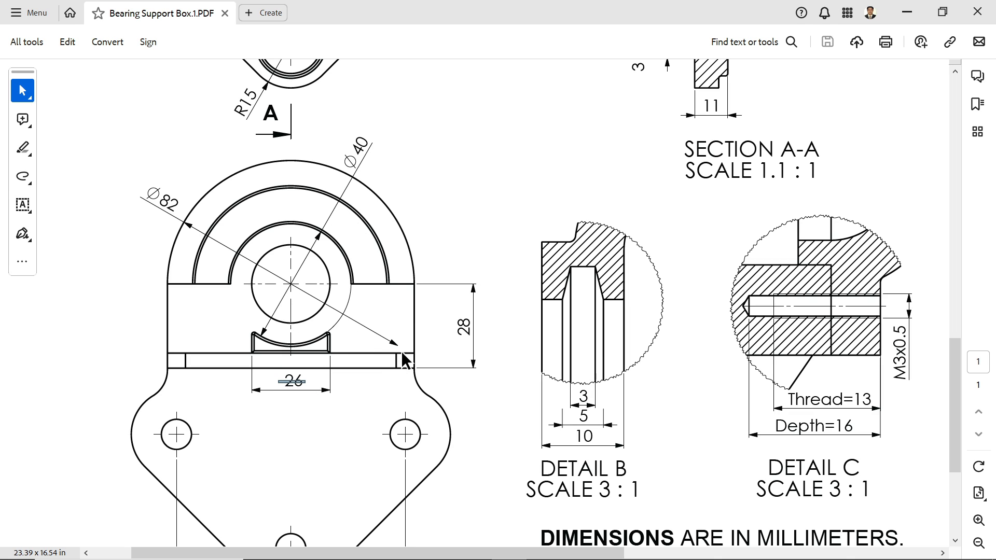
pyautogui.scroll(7, 404, 294)
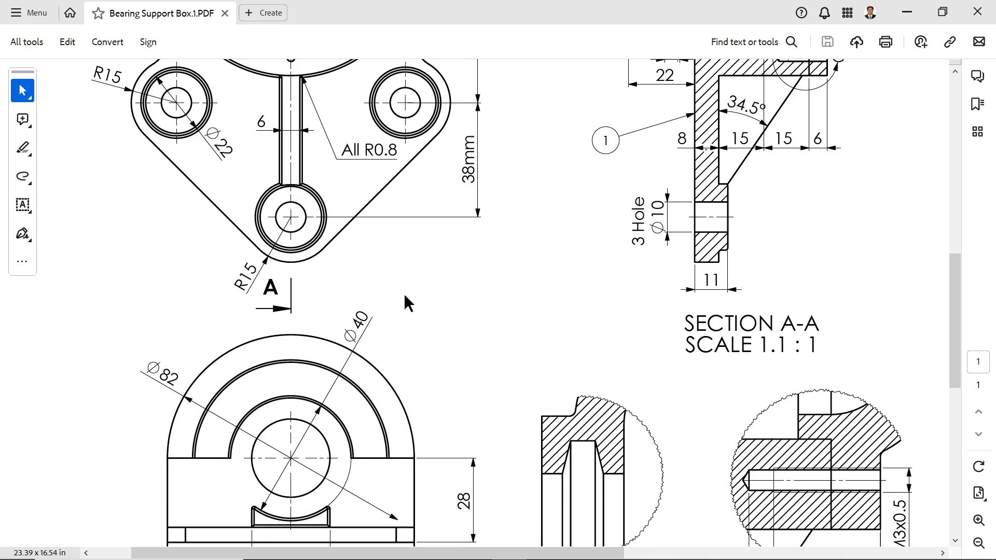
pyautogui.scroll(2, 409, 304)
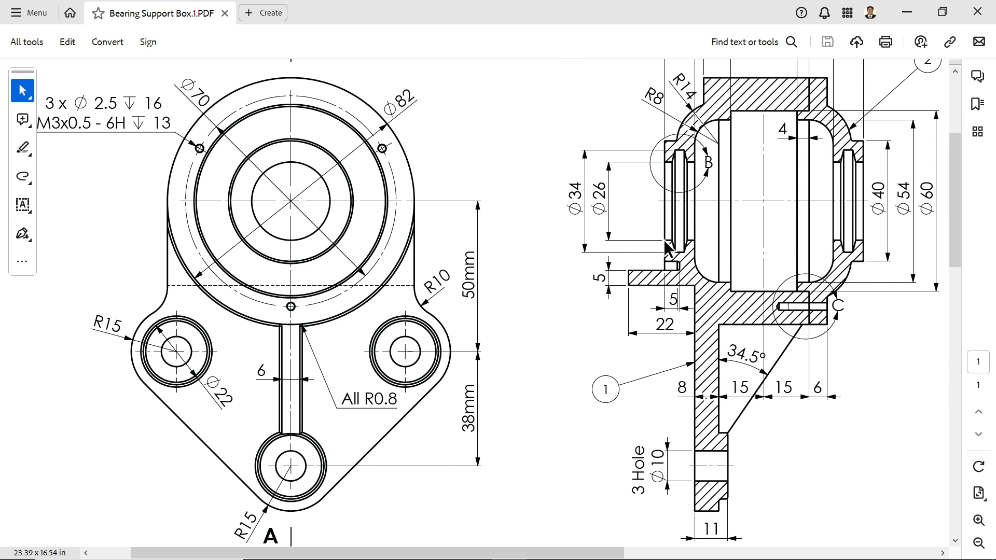
# Switch back to the SOLIDWORKS part and examine the ledge and bearing bore in a Front Plane section view, closing the section when done
pyautogui.click(907, 14)
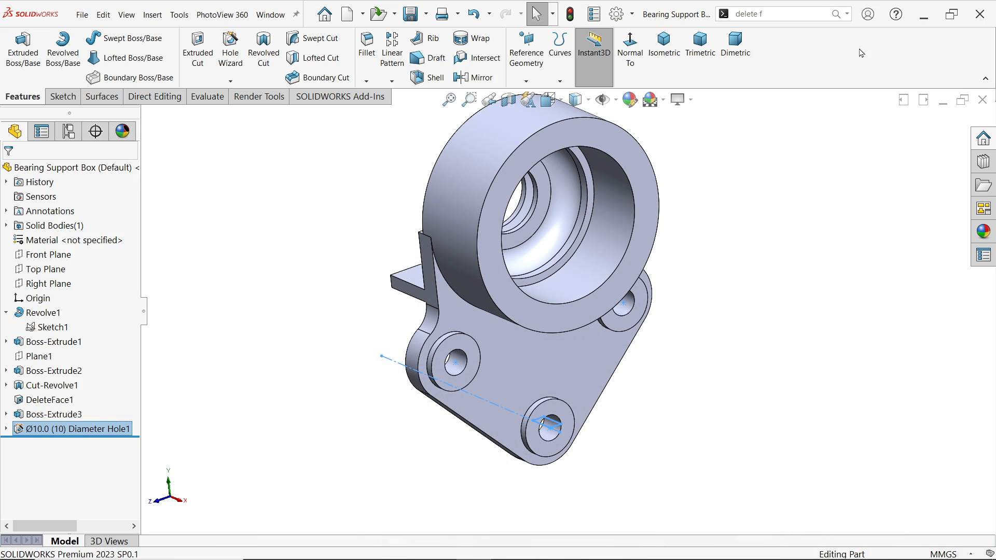
pyautogui.click(749, 266)
pyautogui.moveTo(745, 277); pyautogui.dragTo(811, 367, button='middle')
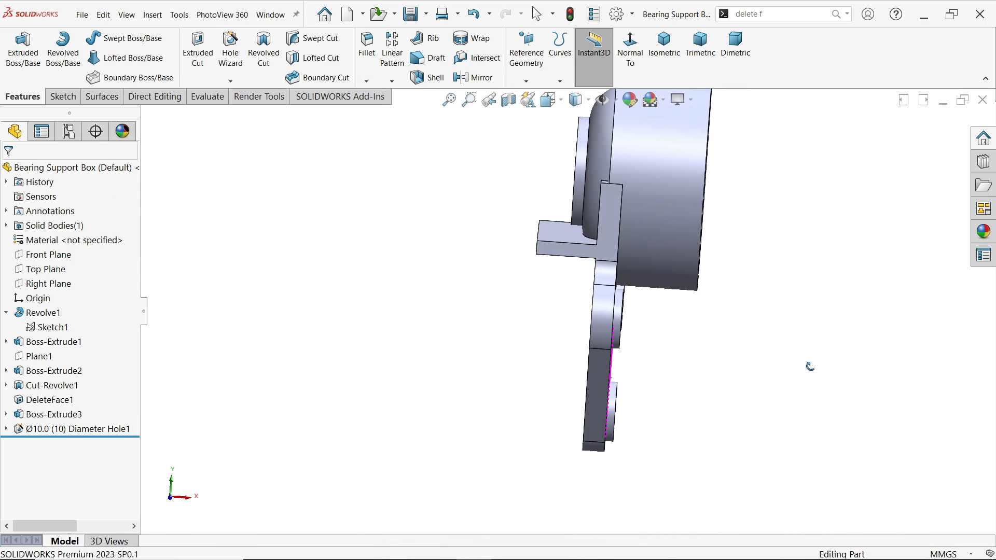
pyautogui.click(509, 100)
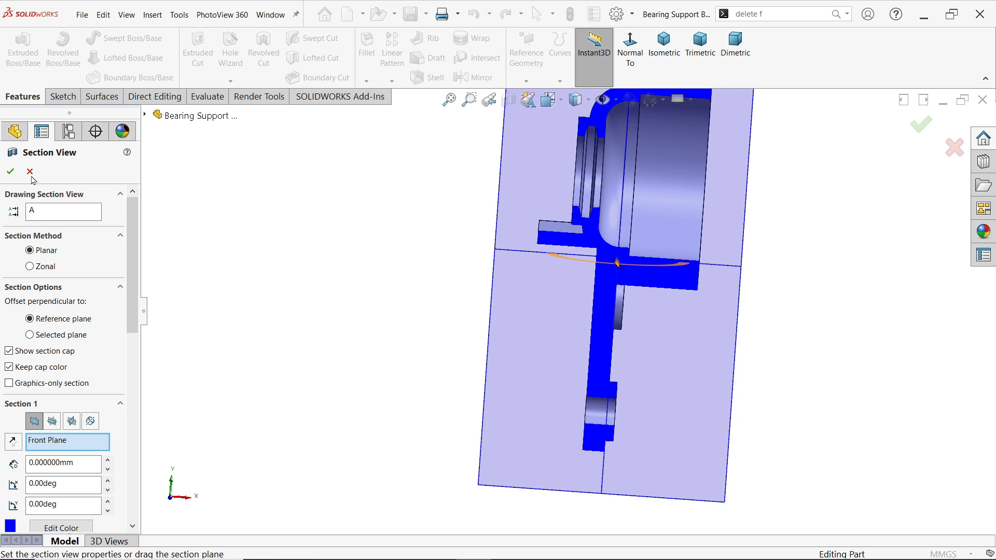
pyautogui.click(10, 171)
pyautogui.click(52, 255)
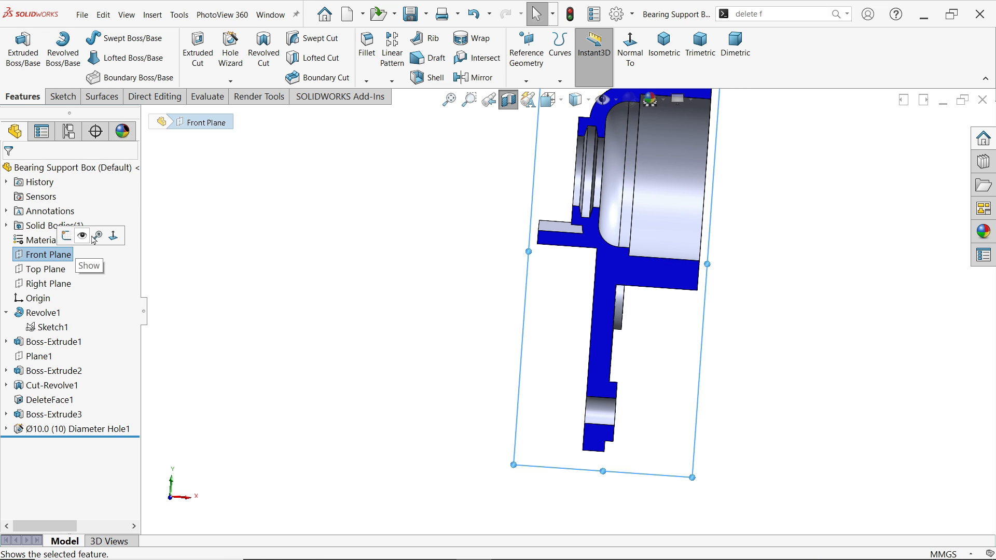
pyautogui.click(113, 236)
pyautogui.click(411, 283)
pyautogui.scroll(-5, 541, 294)
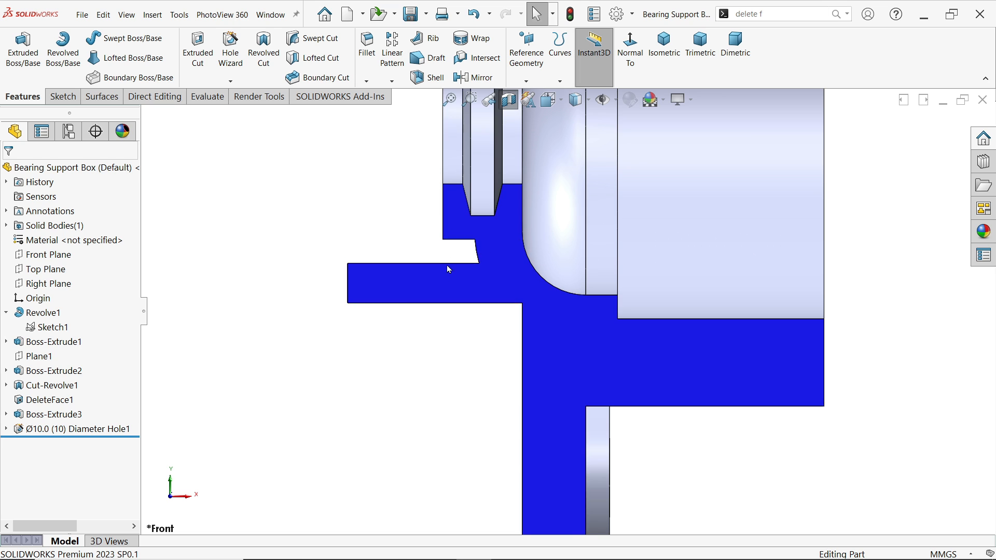
pyautogui.scroll(5, 481, 266)
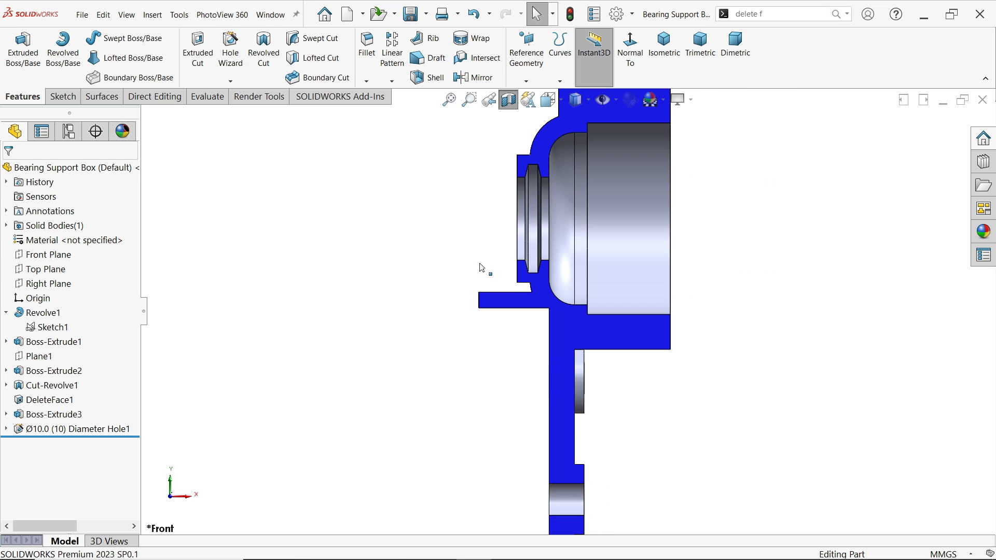
pyautogui.click(509, 100)
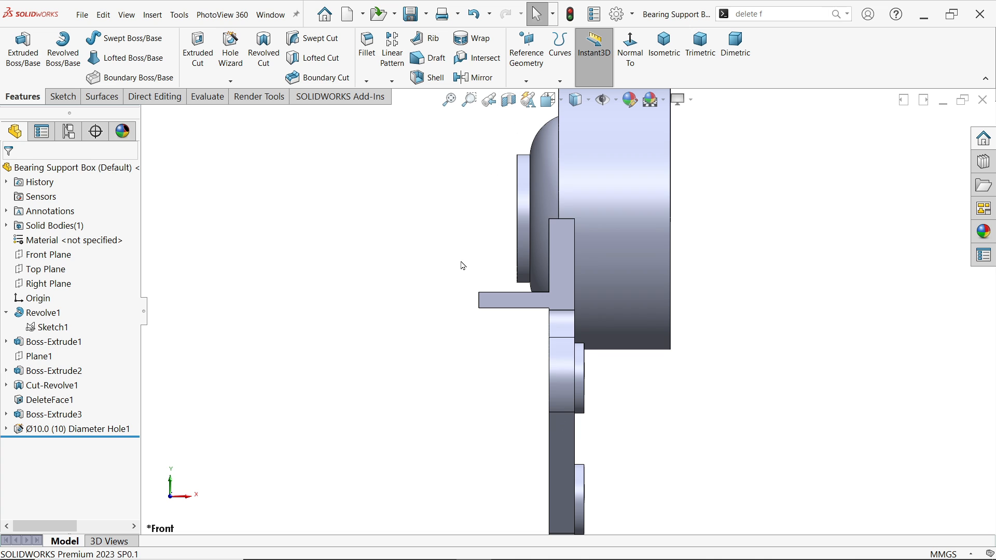
# Start a sketch on the L-shaped end face formed by the mounting plate and its projecting ledge
pyautogui.press('f')
pyautogui.scroll(-2, 482, 265)
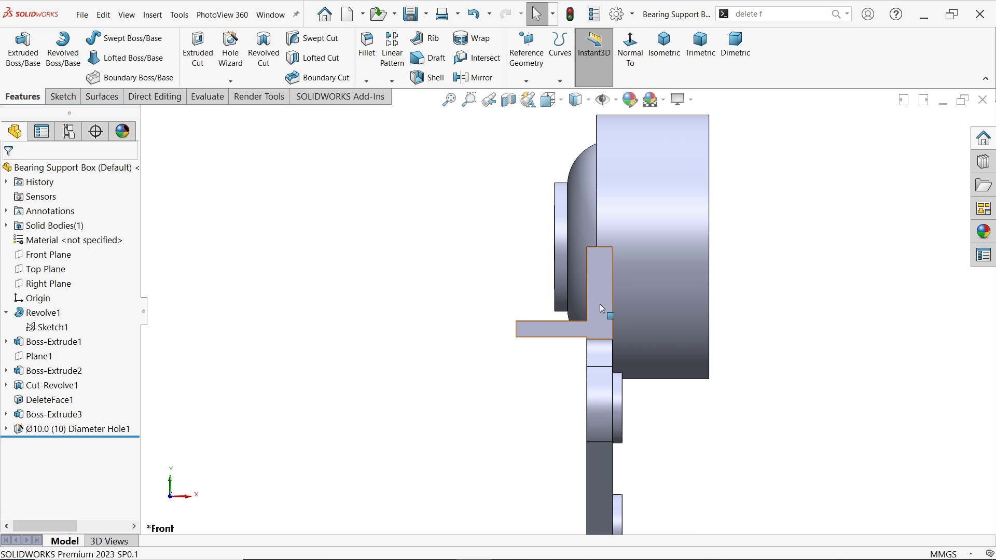
pyautogui.scroll(2, 459, 290)
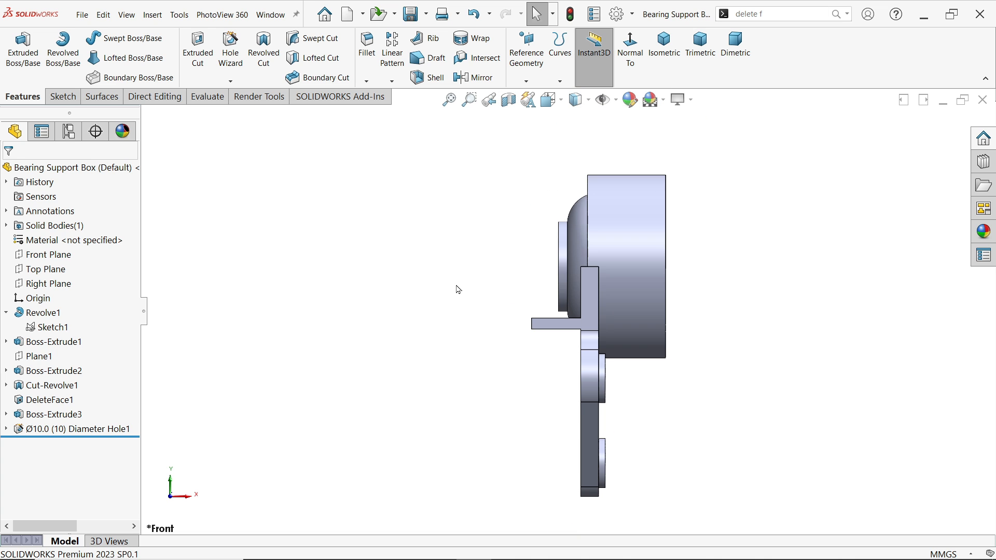
pyautogui.moveTo(466, 284); pyautogui.dragTo(610, 327, button='middle')
pyautogui.scroll(-2, 627, 324)
pyautogui.scroll(-2, 627, 322)
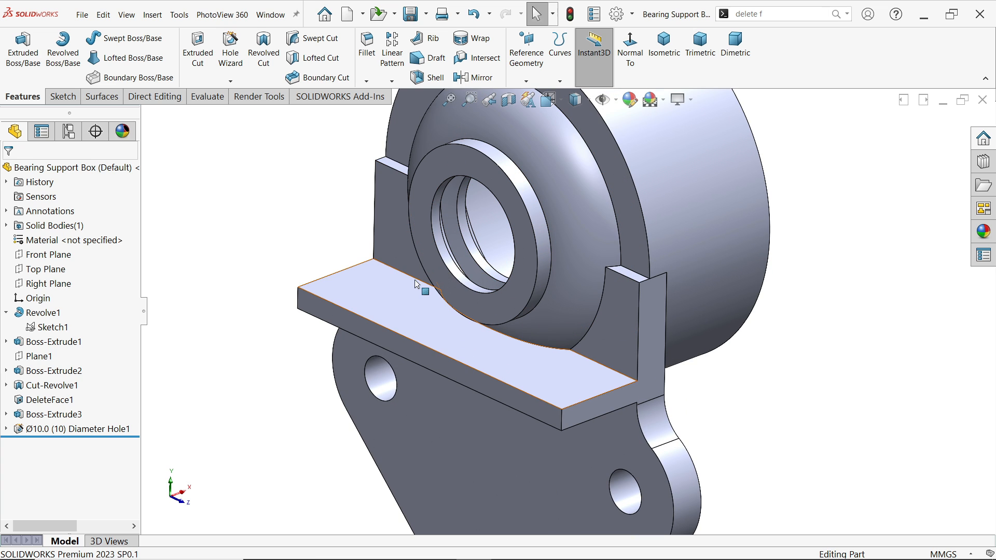
pyautogui.click(650, 337)
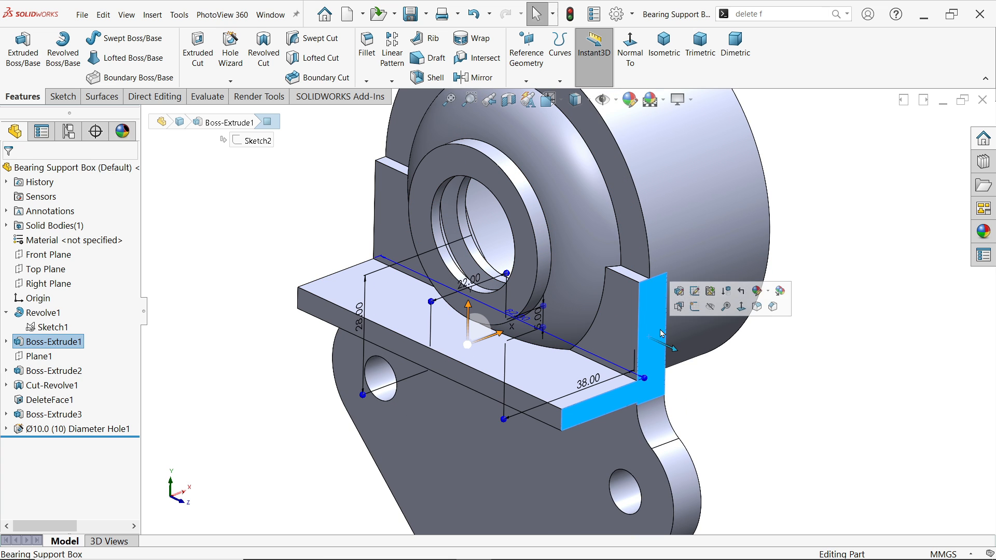
pyautogui.click(695, 309)
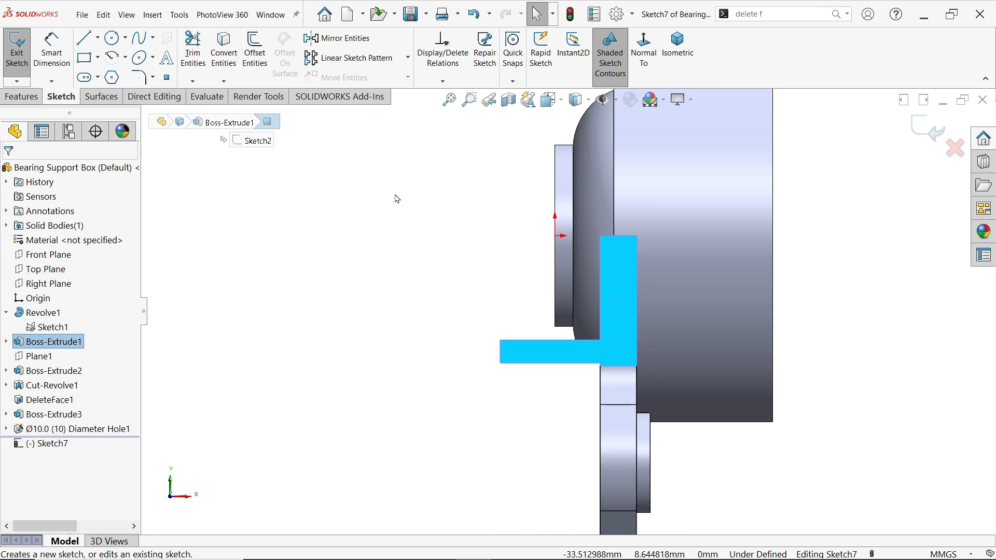
# Draw a closed 10 × 23 mm rectangle of lines between the upright's upper corner, the origin and the ledge's upper edge
pyautogui.click(94, 43)
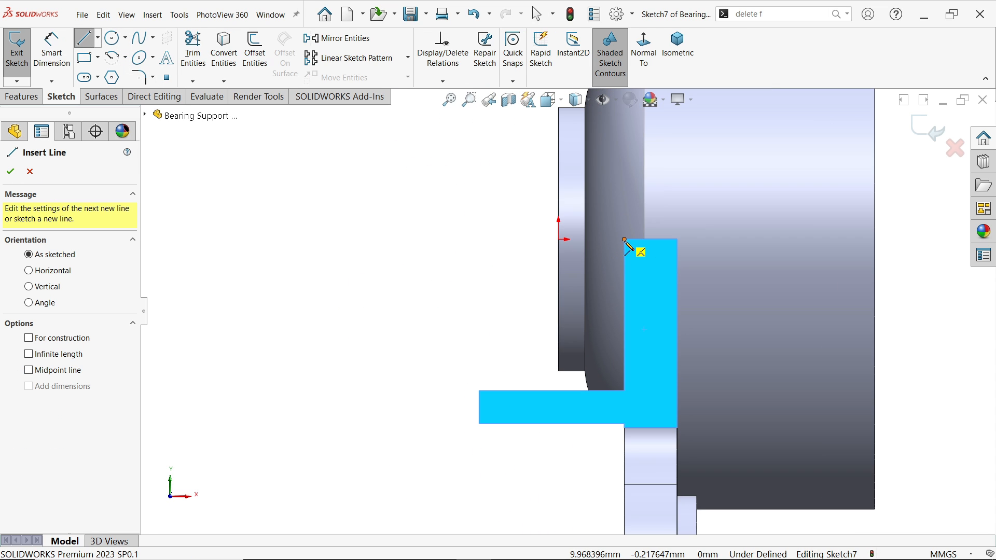
pyautogui.click(625, 240)
pyautogui.click(558, 240)
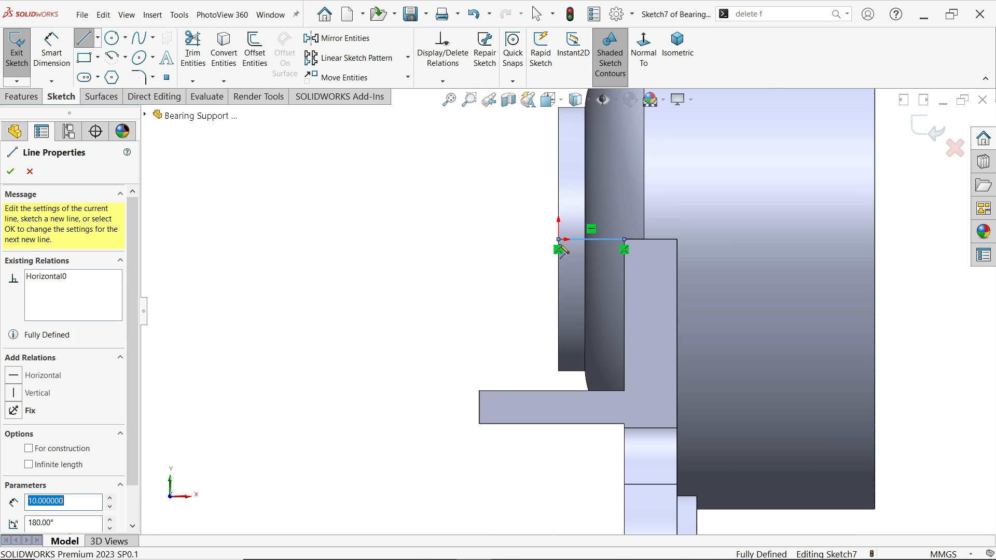
pyautogui.click(558, 390)
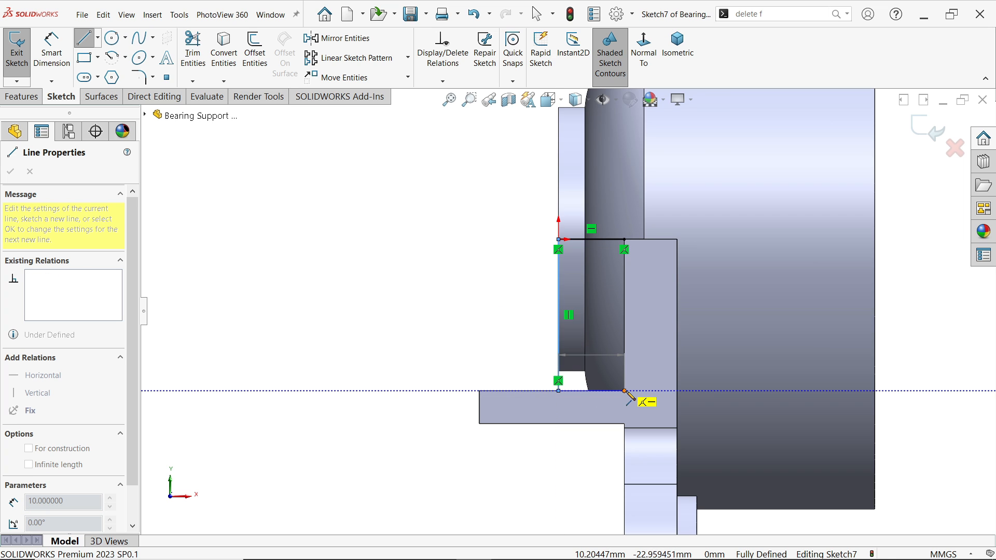
pyautogui.click(625, 391)
pyautogui.click(625, 240)
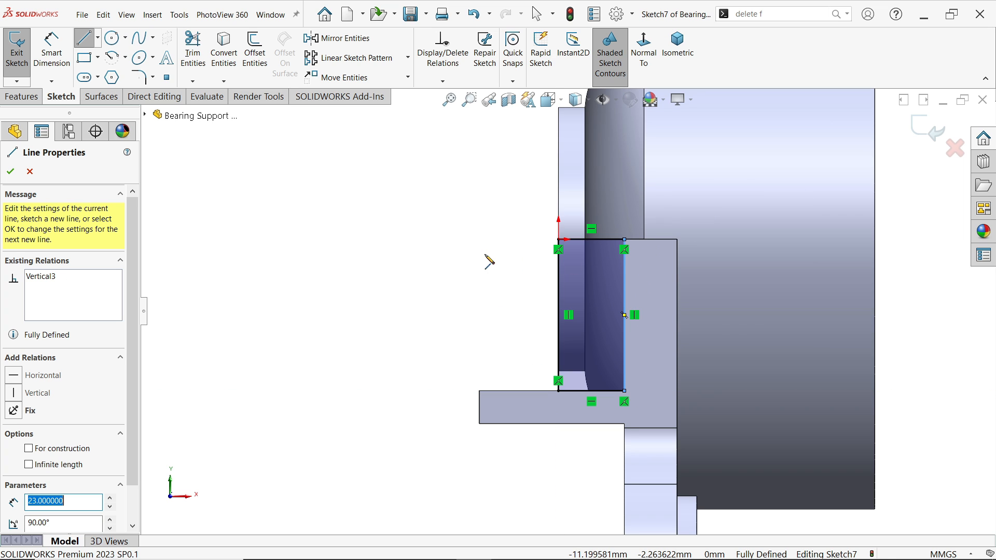
pyautogui.press('Escape')
# Extrude the rectangle in the reversed direction, Up To Surface, ending at the opposite L-shaped end face with the result merged
pyautogui.scroll(2, 467, 257)
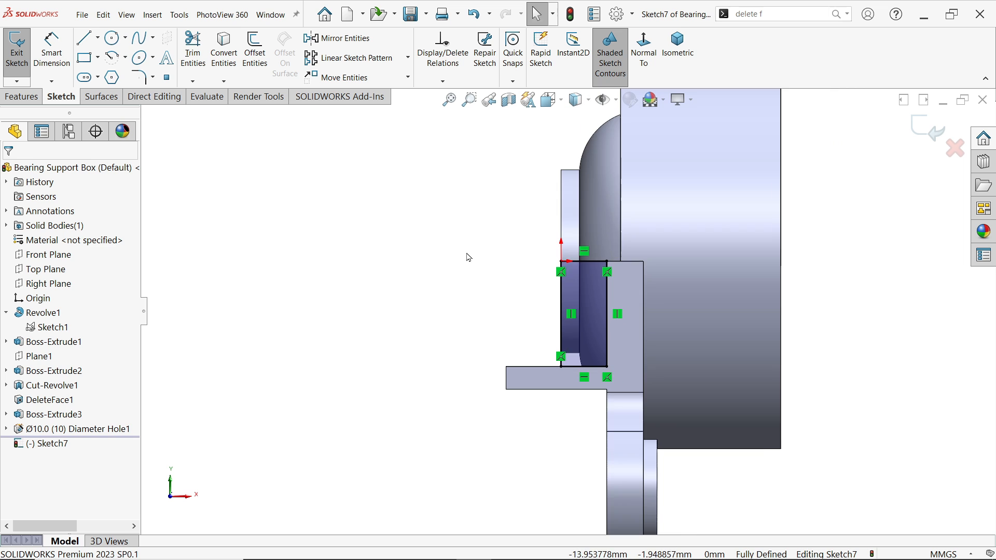
pyautogui.moveTo(467, 258); pyautogui.dragTo(550, 291, button='middle')
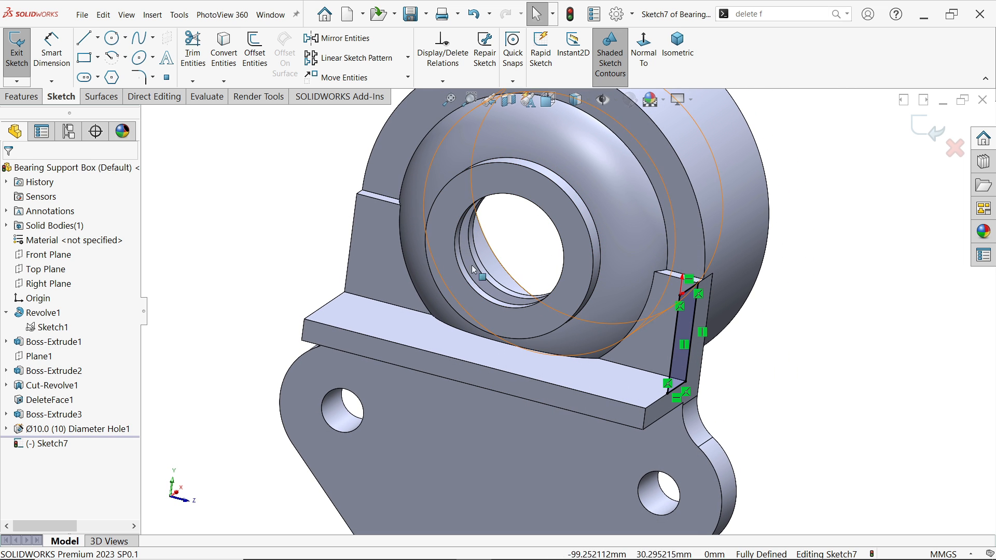
pyautogui.click(18, 97)
pyautogui.click(23, 48)
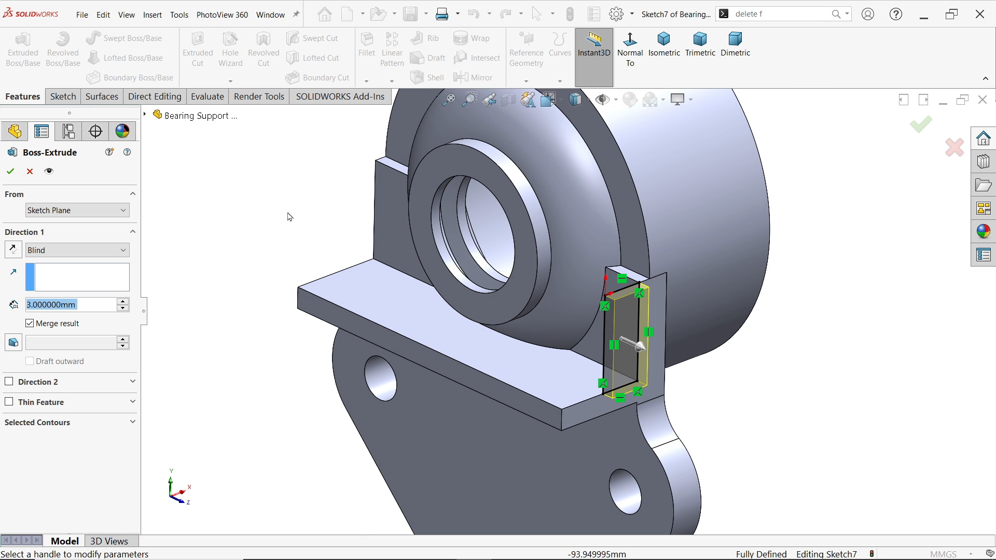
pyautogui.click(14, 248)
pyautogui.click(62, 250)
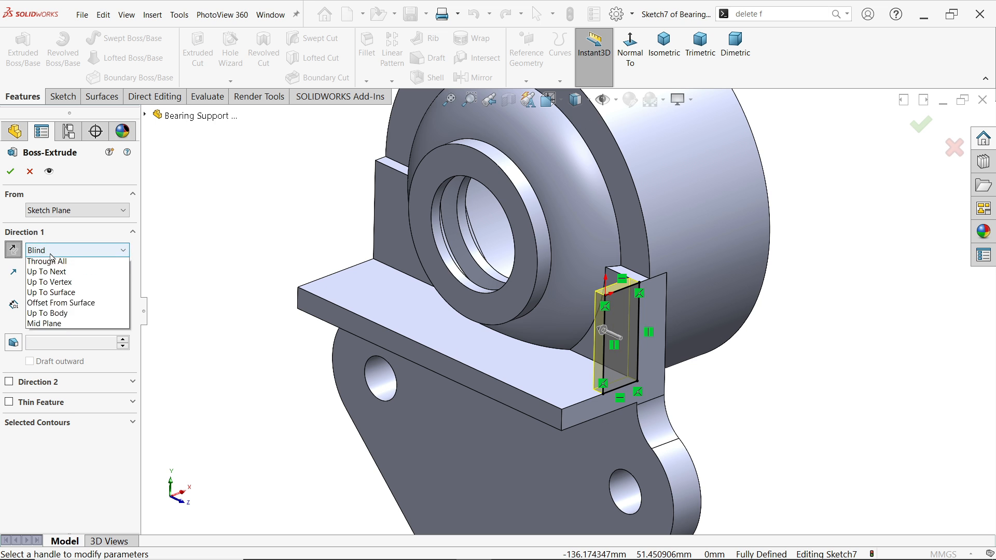
pyautogui.click(64, 305)
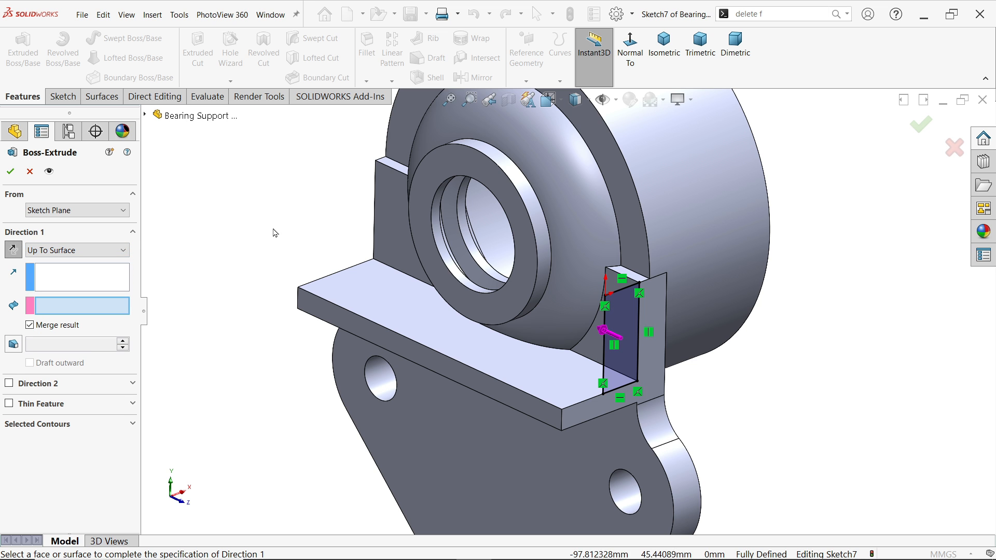
pyautogui.moveTo(274, 229); pyautogui.dragTo(311, 207, button='middle')
pyautogui.click(330, 199)
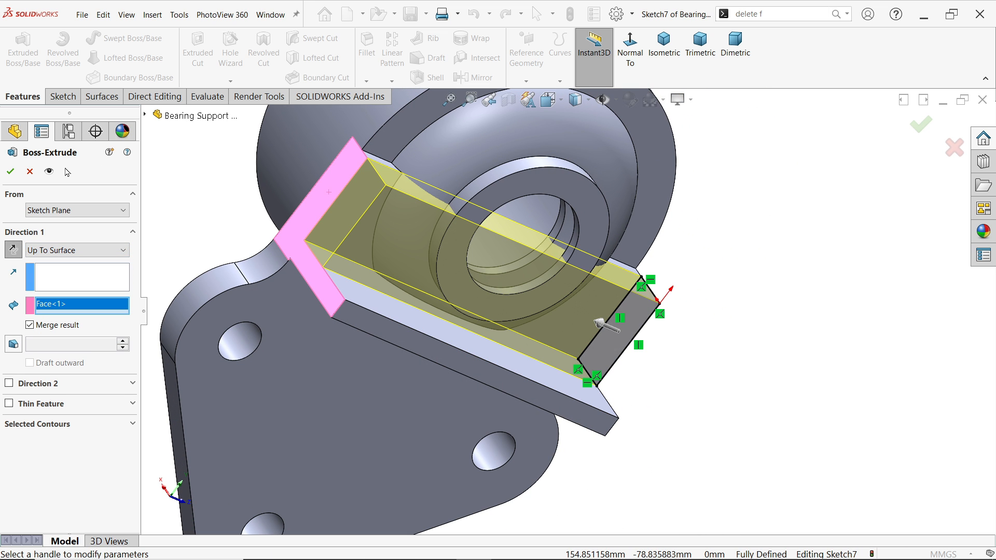
pyautogui.click(10, 172)
# Move the new block extrusion in the feature history to directly after Boss-Extrude2, ahead of Cut-Revolve1, and check the reopened bore
pyautogui.moveTo(522, 301); pyautogui.dragTo(311, 373, button='middle')
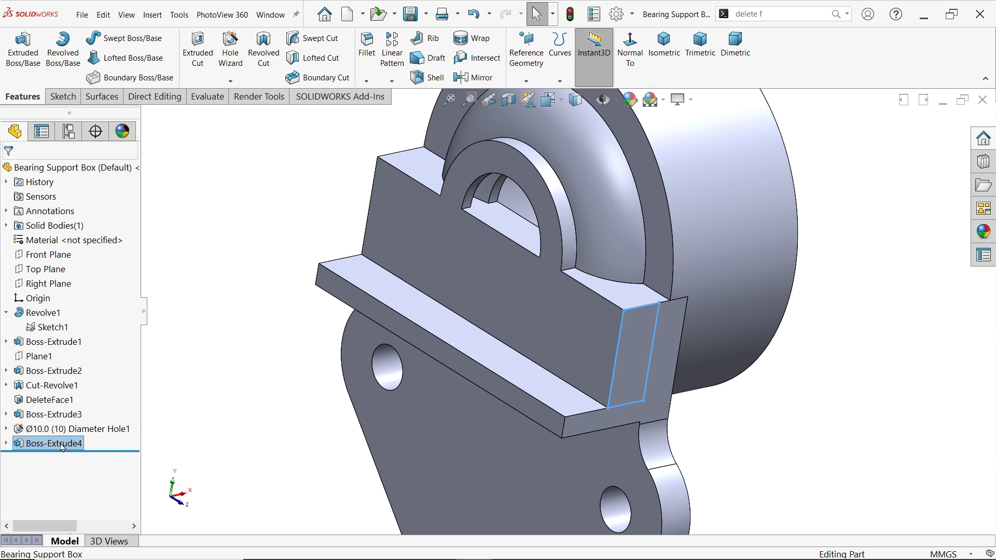
pyautogui.moveTo(63, 447); pyautogui.dragTo(52, 379)
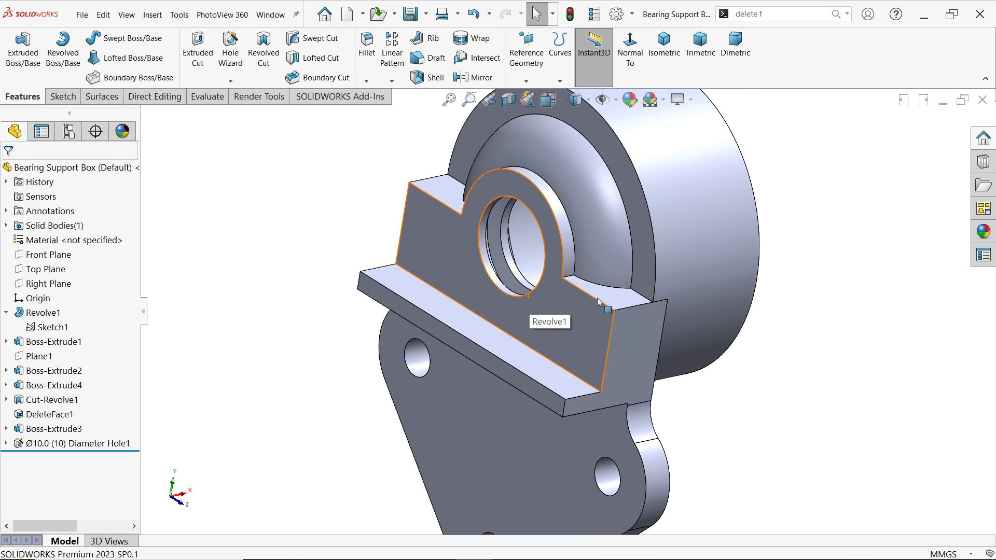
pyautogui.scroll(-1, 617, 302)
pyautogui.scroll(1, 509, 283)
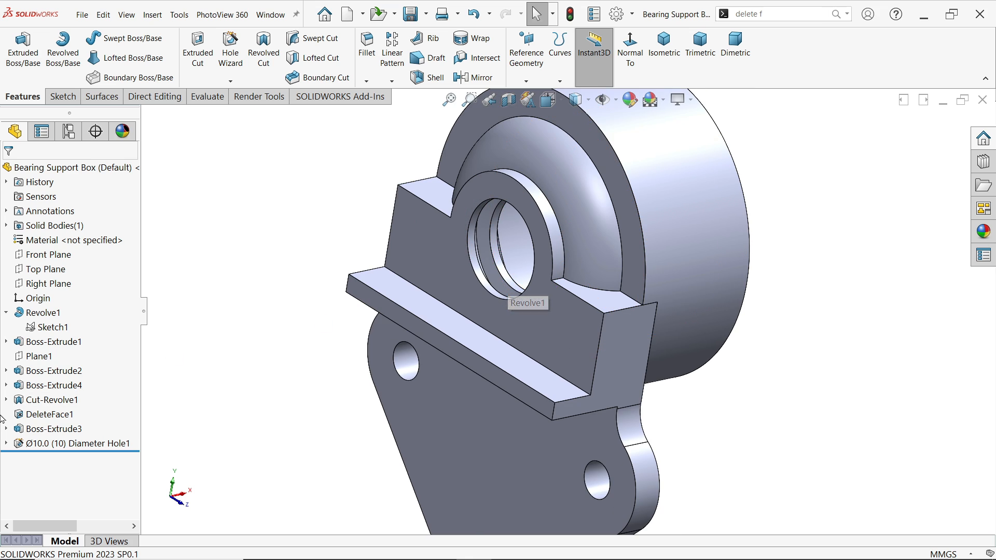
pyautogui.click(28, 388)
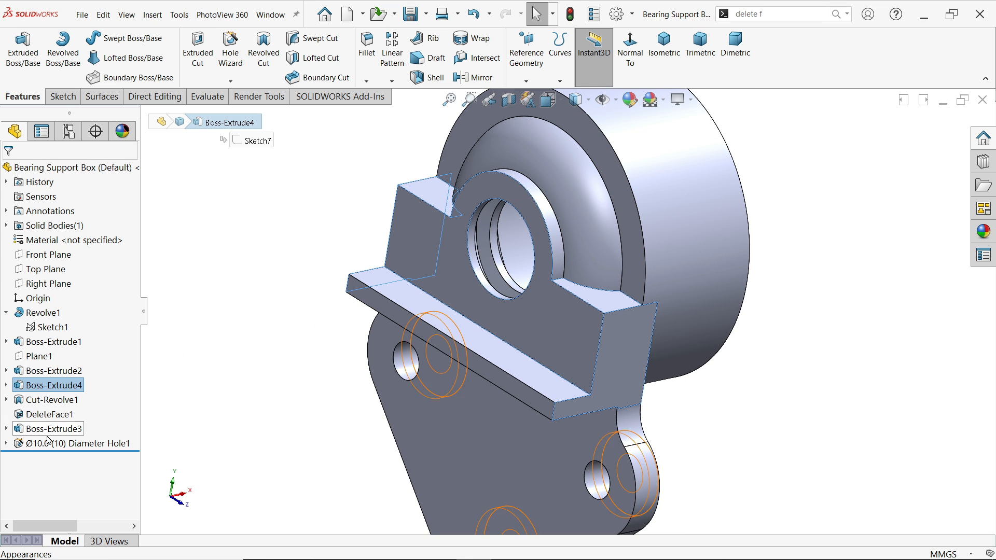
pyautogui.click(252, 356)
# Sketch a 40 mm diameter circle centered on the origin on the block's outer face around the bore
pyautogui.scroll(3, 634, 316)
pyautogui.moveTo(648, 316); pyautogui.dragTo(614, 337, button='middle')
pyautogui.scroll(-4, 529, 303)
pyautogui.middleClick(509, 306)
pyautogui.click(544, 344)
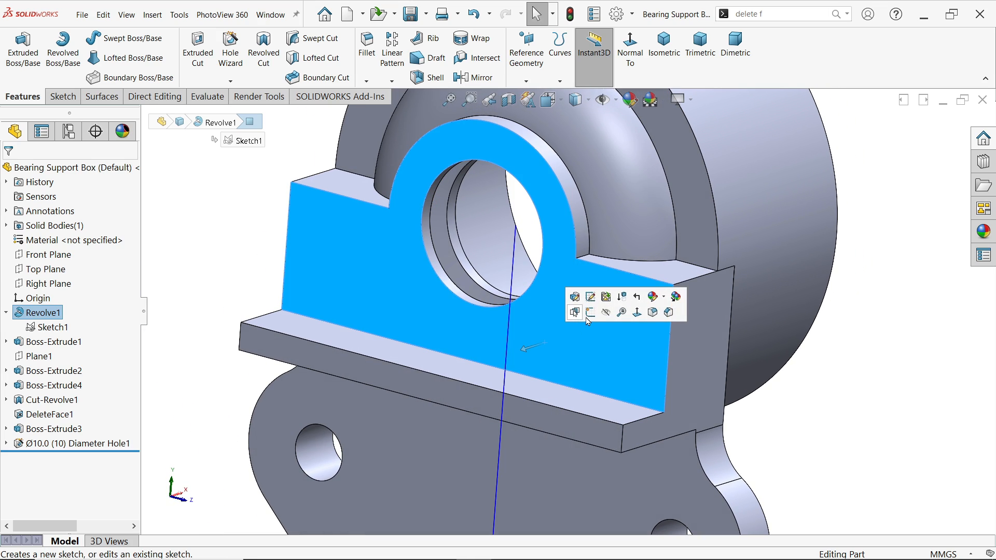
pyautogui.click(585, 311)
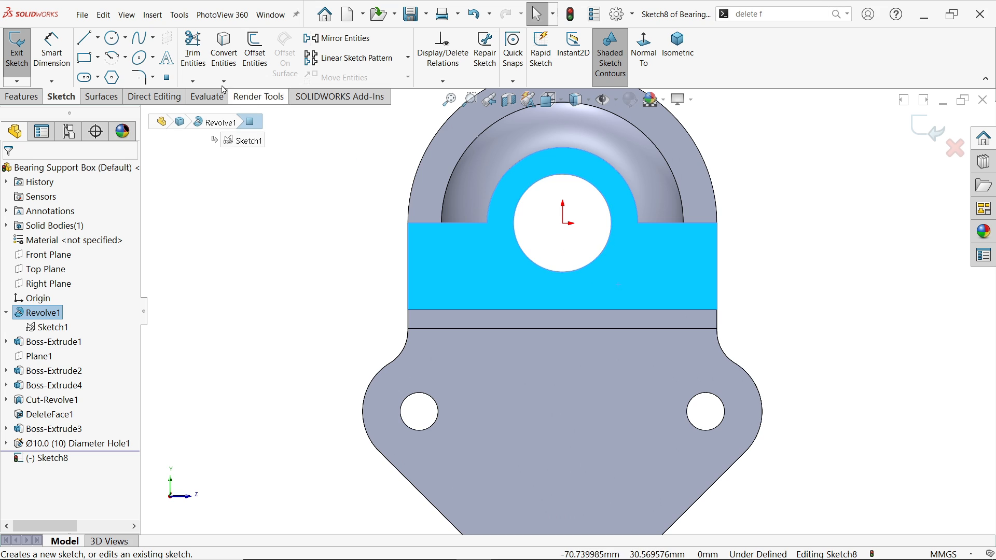
pyautogui.click(110, 40)
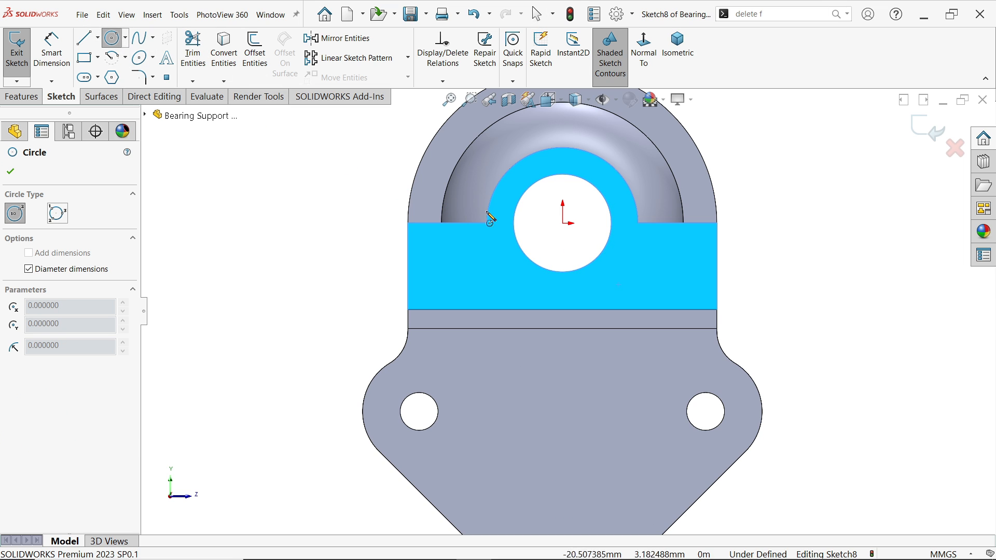
pyautogui.click(562, 223)
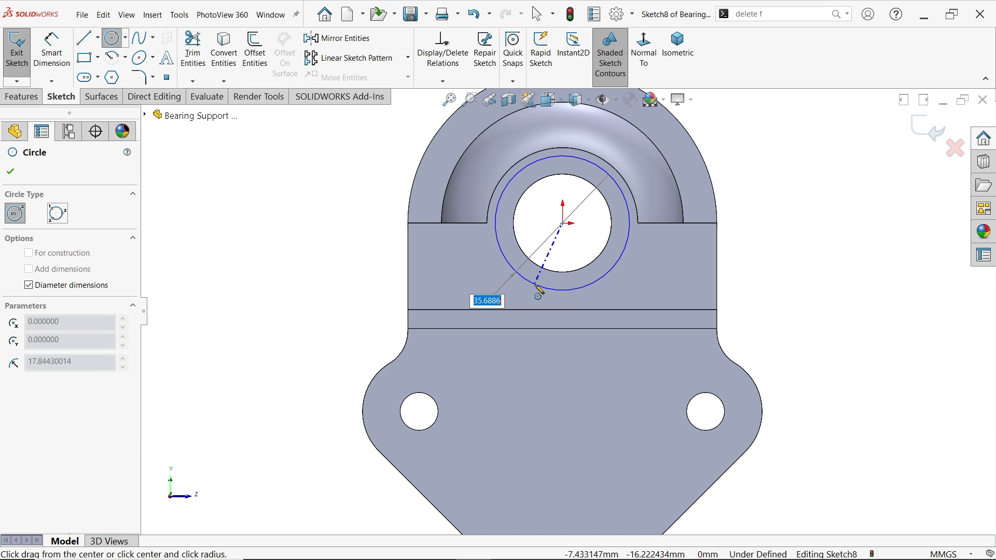
pyautogui.press('Return')
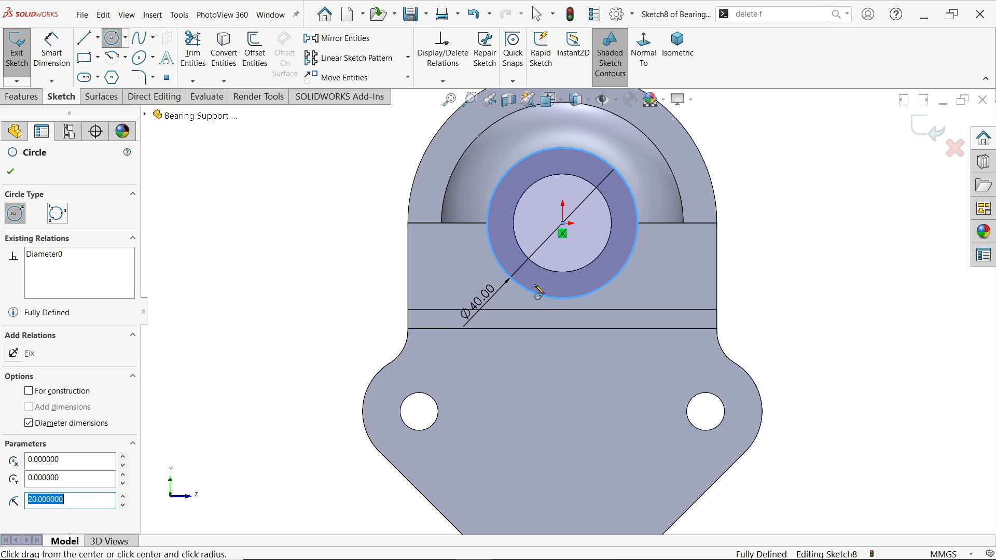
pyautogui.press('Escape')
# Draw an open U of three lines along the ledge's edge below the bore, with vertical legs about 13 mm tall crossing the circle
pyautogui.click(84, 38)
pyautogui.scroll(-3, 558, 285)
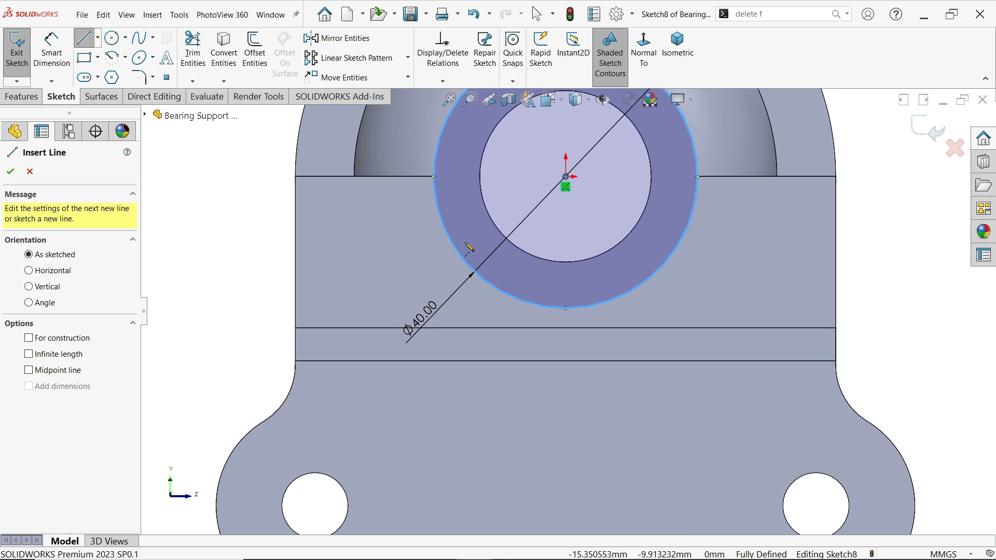
pyautogui.click(464, 285)
pyautogui.click(464, 328)
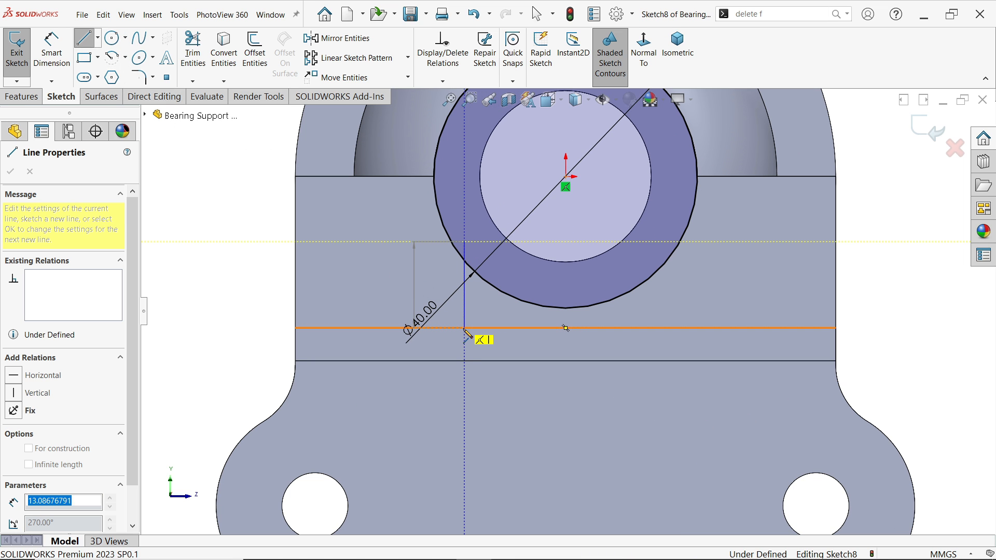
pyautogui.click(663, 328)
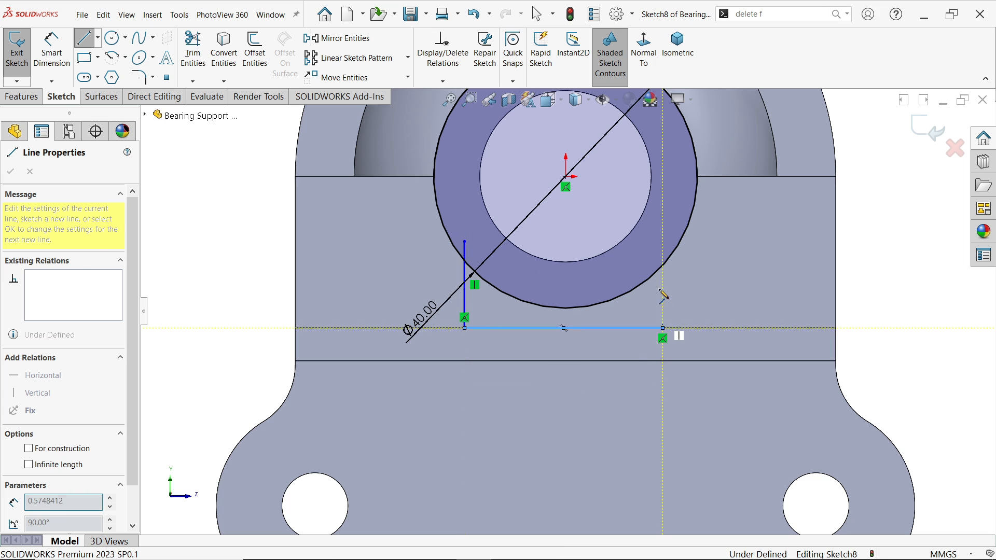
pyautogui.click(666, 248)
pyautogui.press('Escape')
pyautogui.scroll(-2, 674, 242)
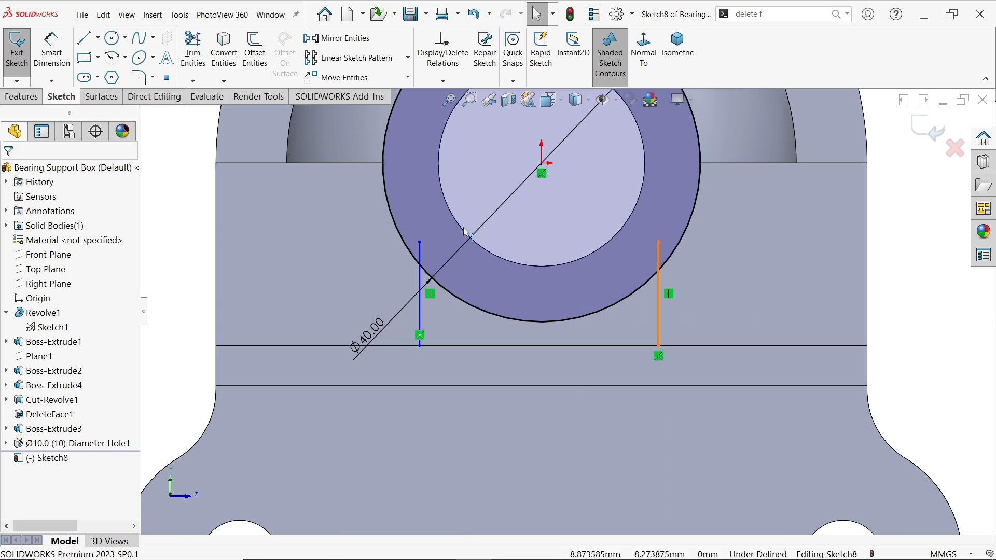
# Trim the circle and both leg ends to leave a closed pocket profile bounded by the lower arc and the U lines
pyautogui.click(193, 52)
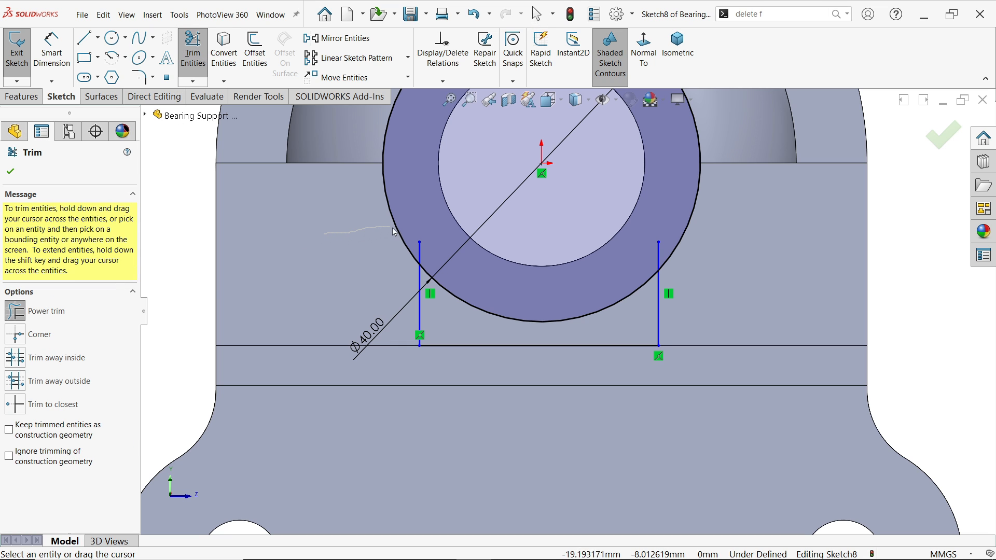
pyautogui.moveTo(394, 232); pyautogui.dragTo(410, 241)
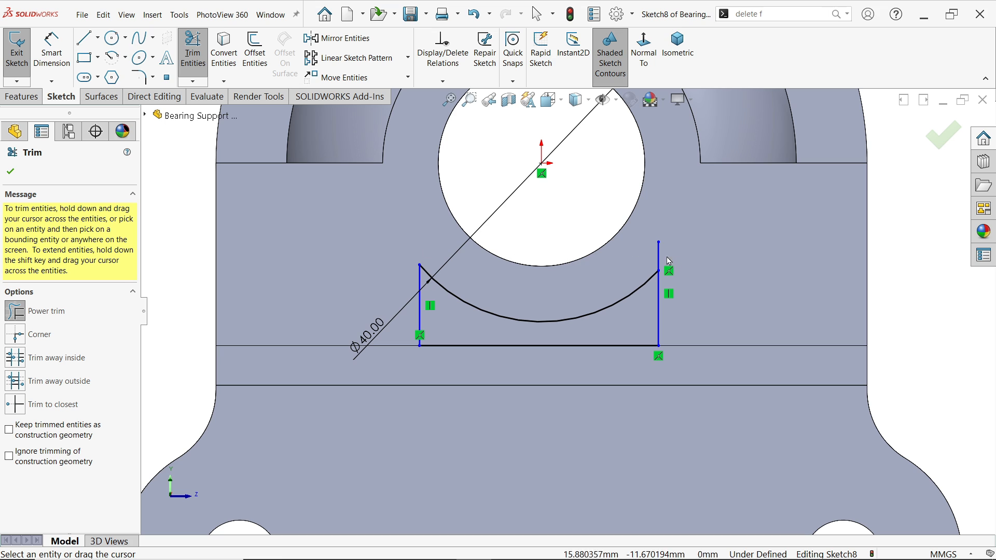
pyautogui.moveTo(672, 264); pyautogui.dragTo(556, 260)
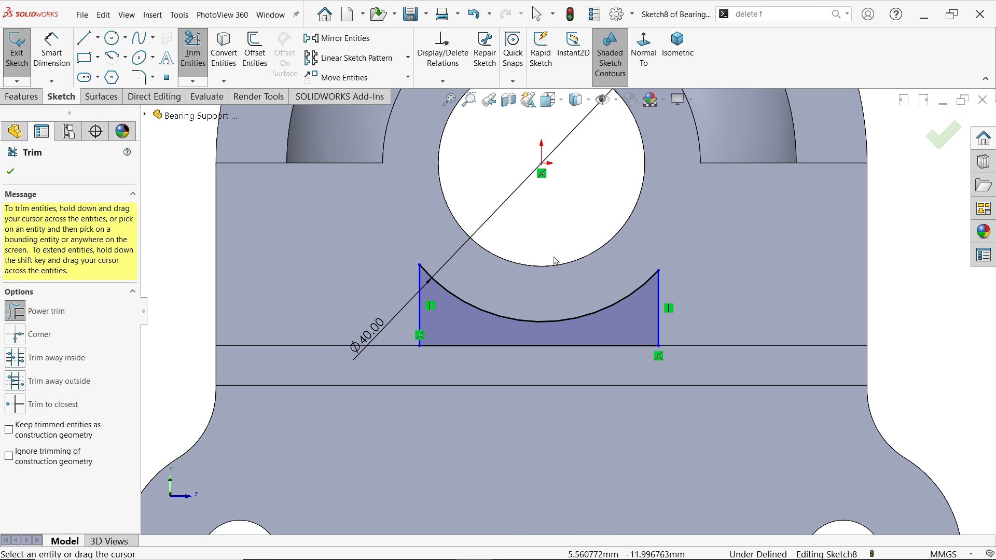
pyautogui.click(11, 173)
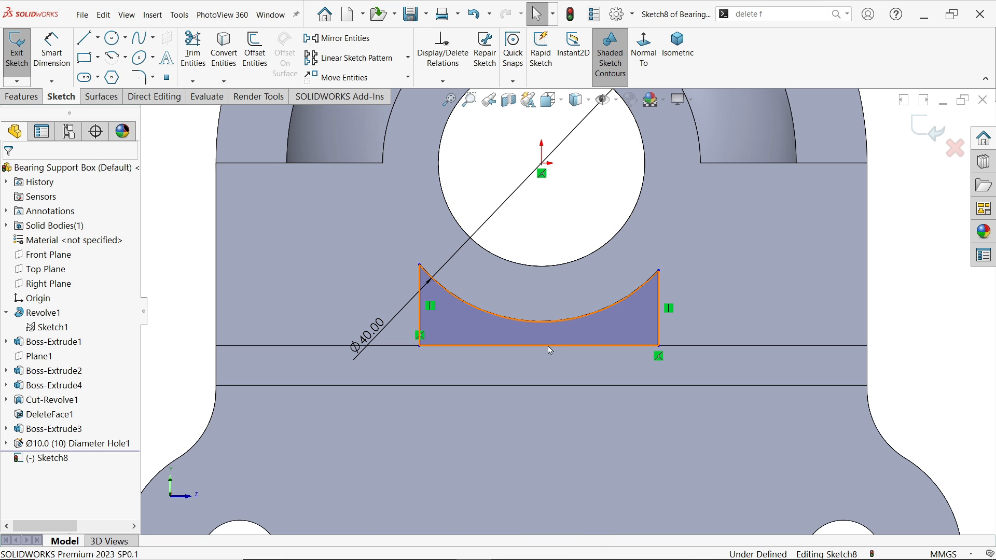
# Dimension the pocket profile's horizontal base line to 26 mm
pyautogui.press('d')
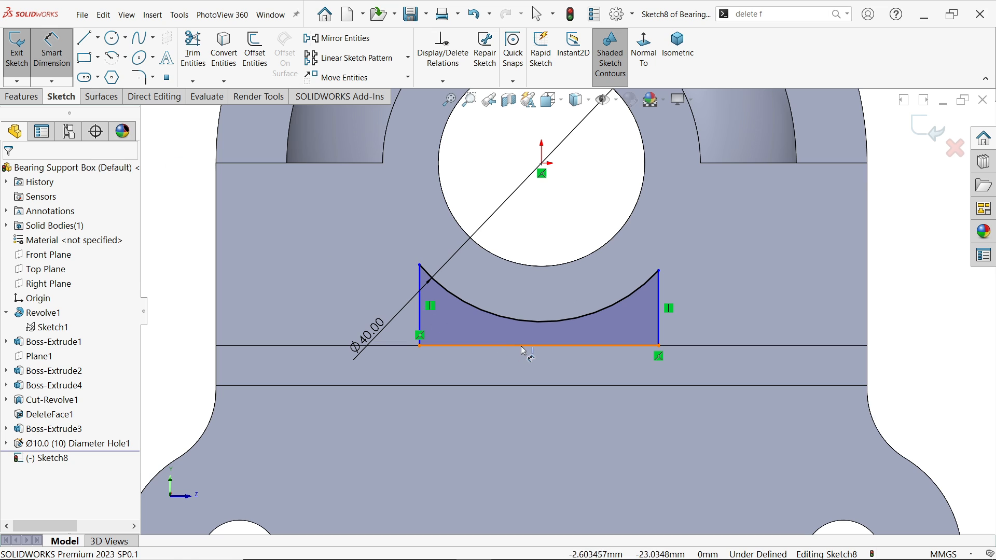
pyautogui.click(523, 351)
pyautogui.click(527, 373)
pyautogui.write('2')
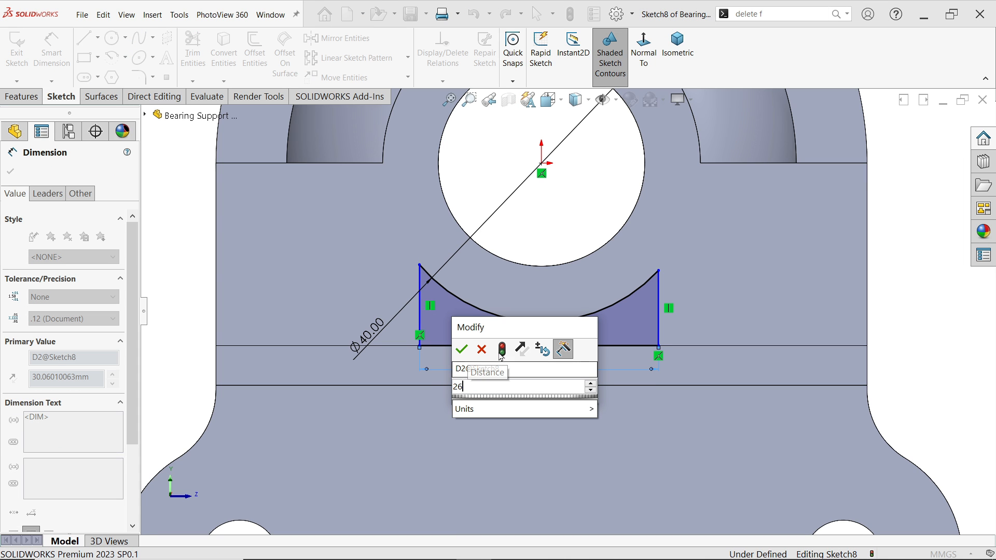
pyautogui.write('6')
pyautogui.press('Return')
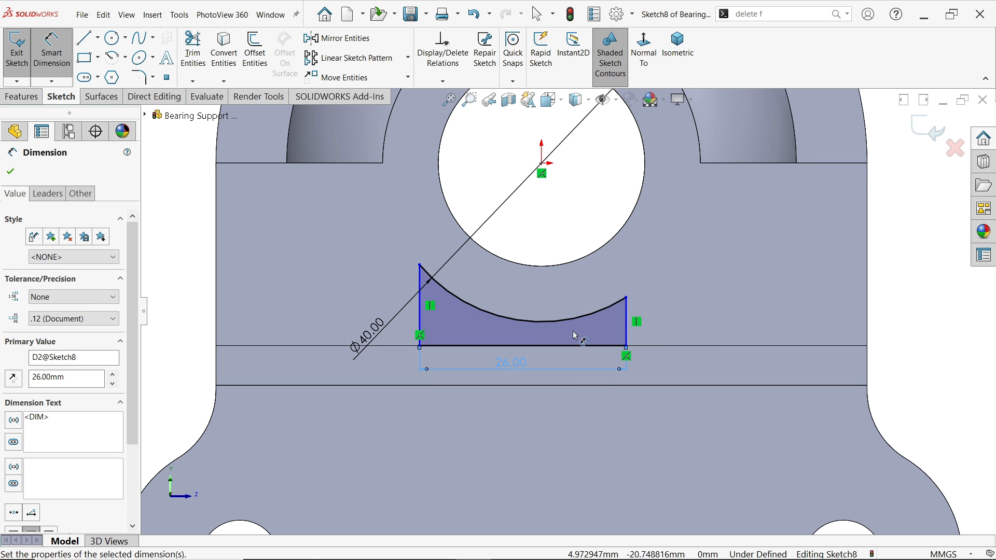
pyautogui.click(11, 172)
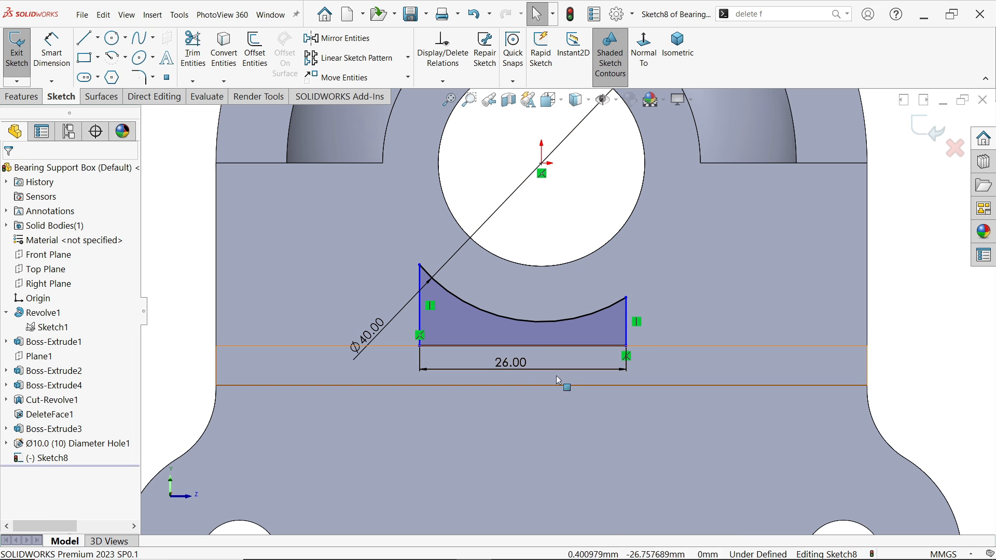
# Make the two vertical legs of the pocket profile equal in length
pyautogui.click(628, 336)
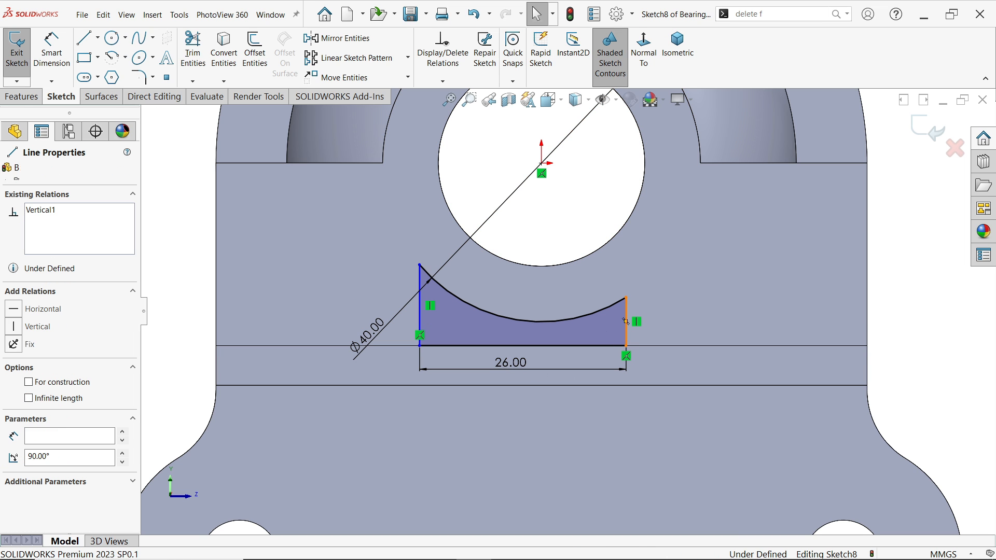
pyautogui.keyDown('ctrl'); pyautogui.click(419, 321); pyautogui.keyUp('ctrl')
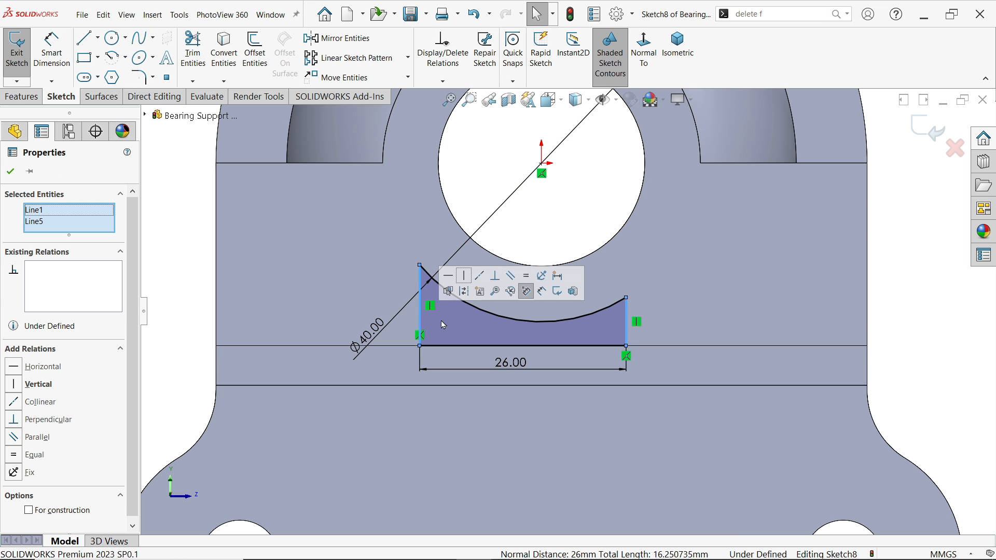
pyautogui.click(527, 277)
pyautogui.scroll(2, 516, 315)
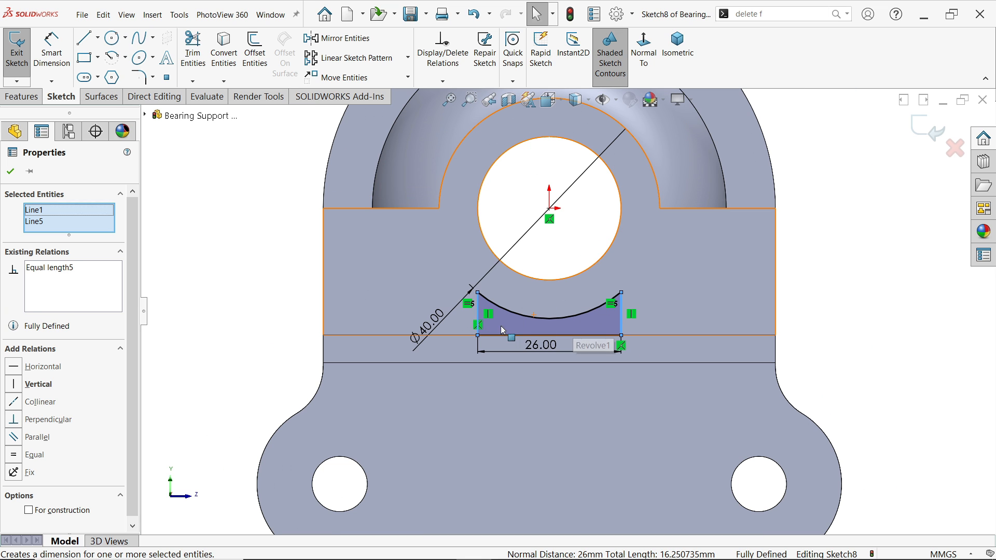
pyautogui.click(303, 270)
pyautogui.scroll(-1, 543, 327)
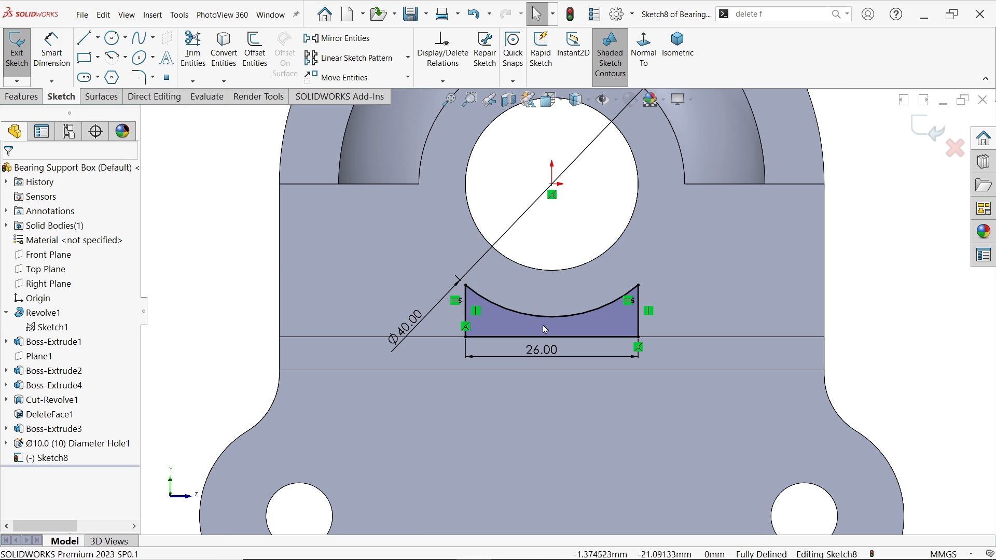
# Cut-extrude the arc-topped profile below the bore 5 mm deep as a blind cut into the block
pyautogui.click(30, 96)
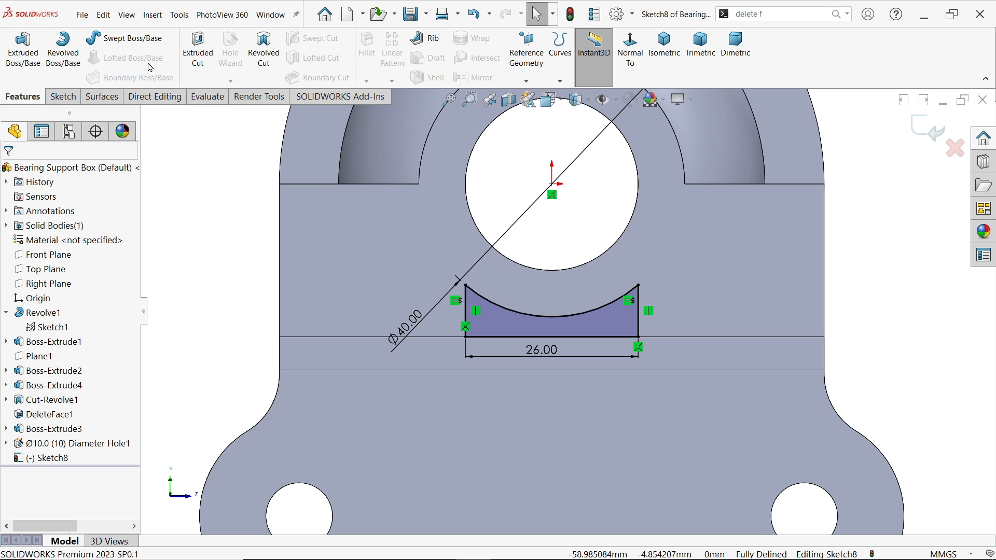
pyautogui.click(191, 54)
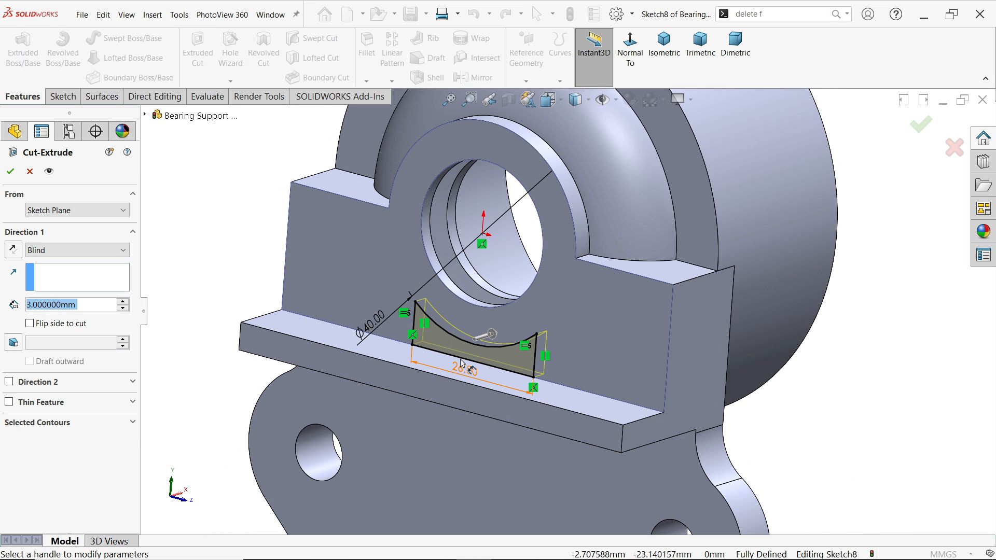
pyautogui.scroll(-1, 450, 355)
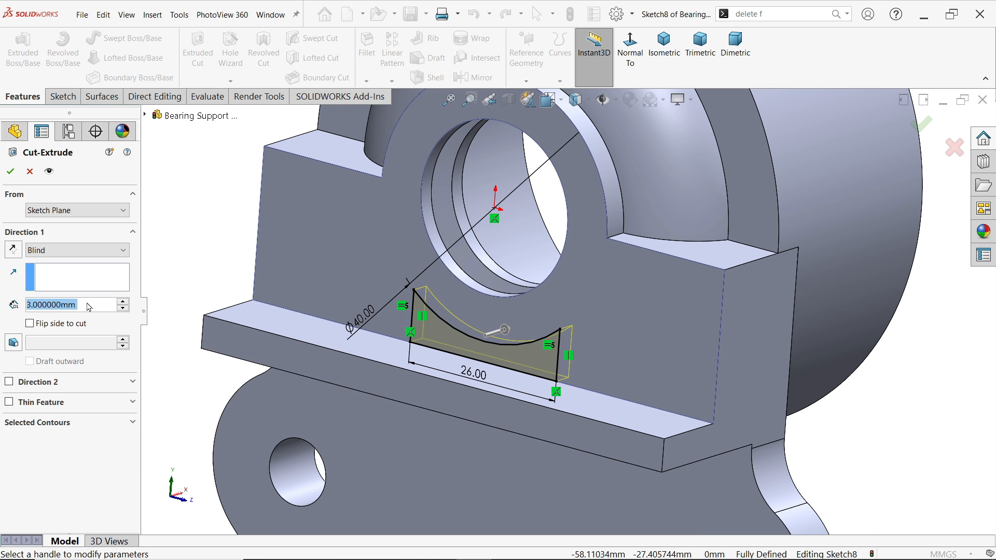
pyautogui.write('5')
pyautogui.press('Return')
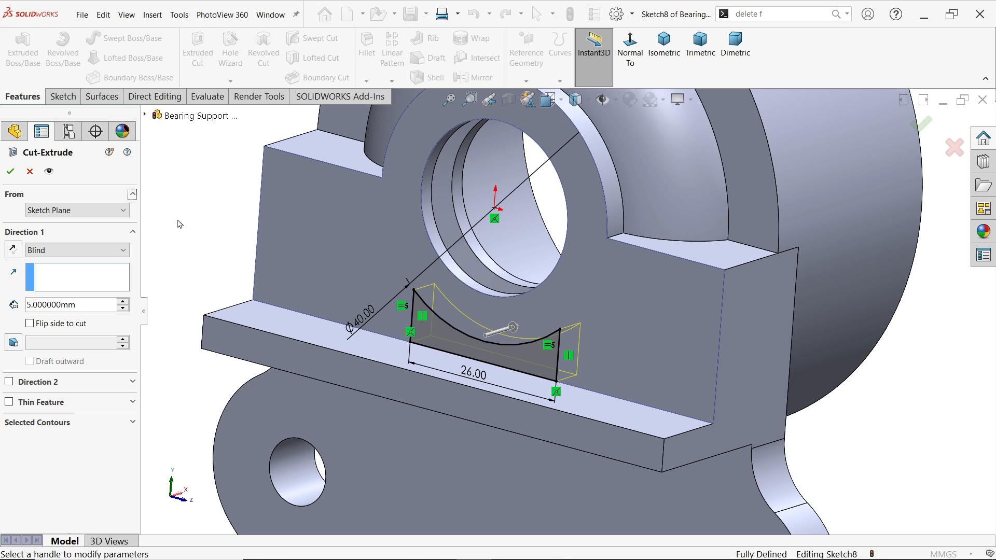
pyautogui.click(10, 171)
pyautogui.moveTo(274, 247); pyautogui.dragTo(460, 358, button='middle')
pyautogui.press('f')
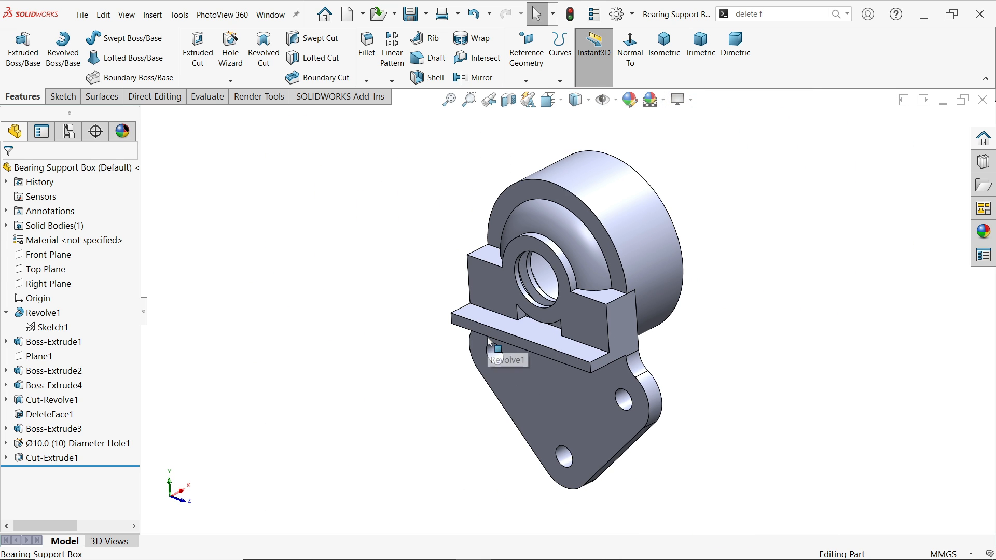
# Section the part at the Front Plane, examine the new pocket and surrounding walls face-on, and restore the full isometric view
pyautogui.click(509, 100)
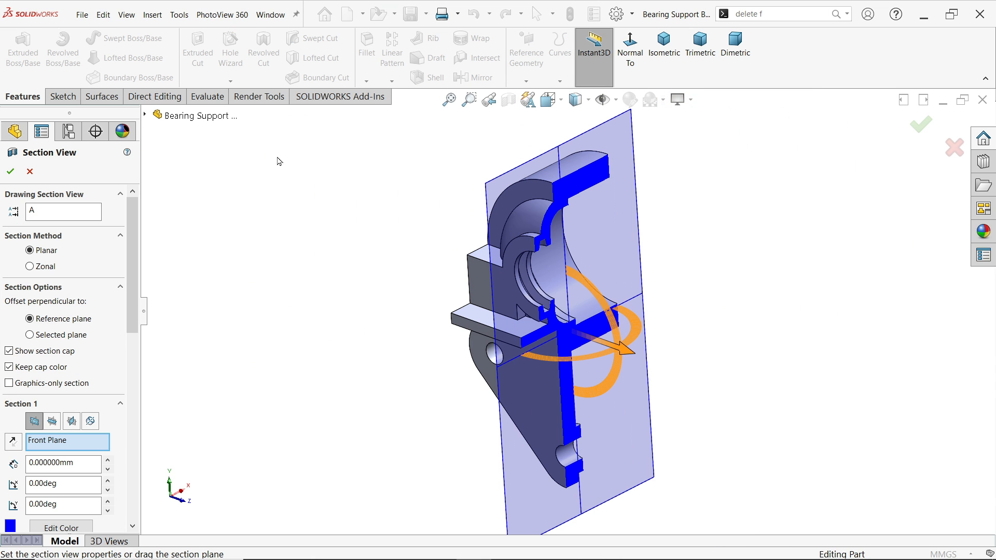
pyautogui.click(12, 171)
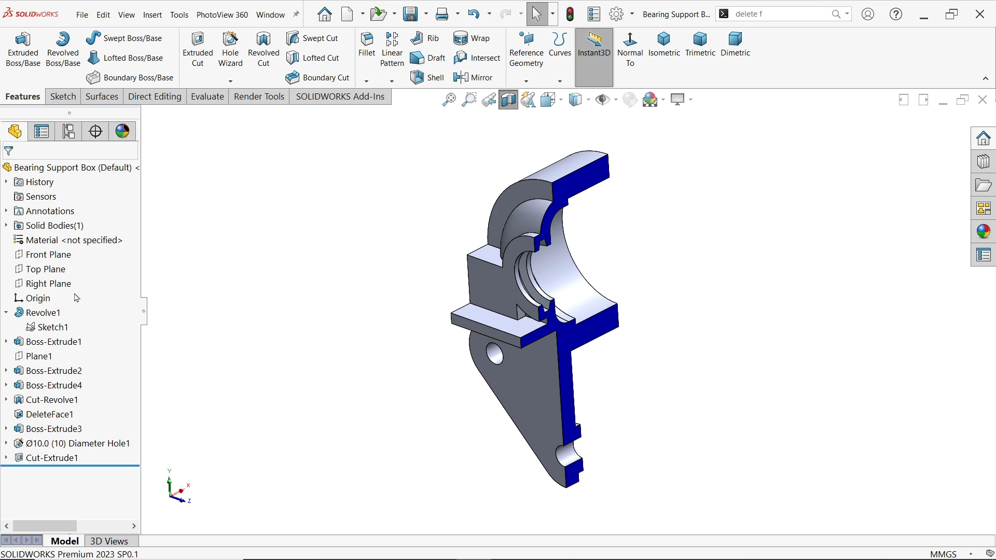
pyautogui.click(65, 259)
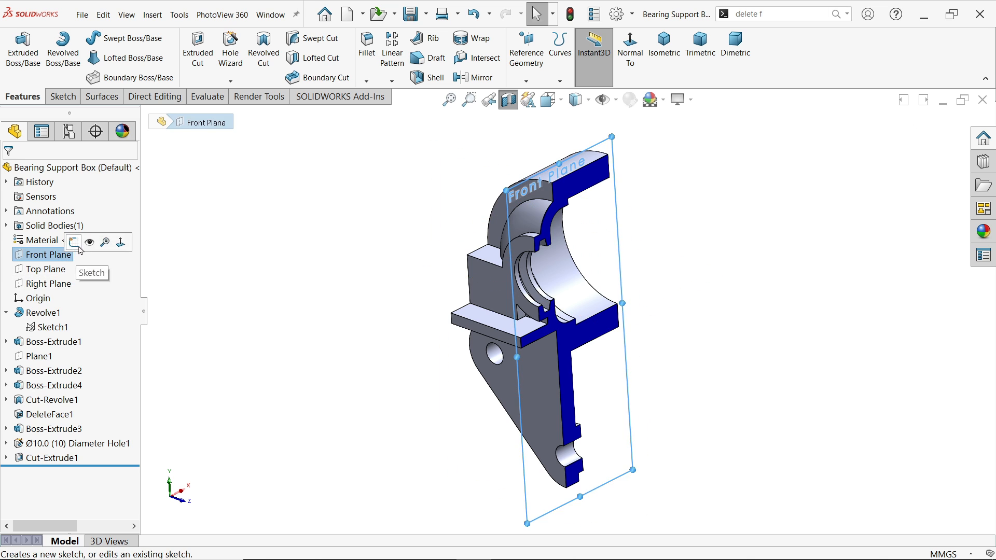
pyautogui.click(121, 242)
pyautogui.scroll(-3, 556, 277)
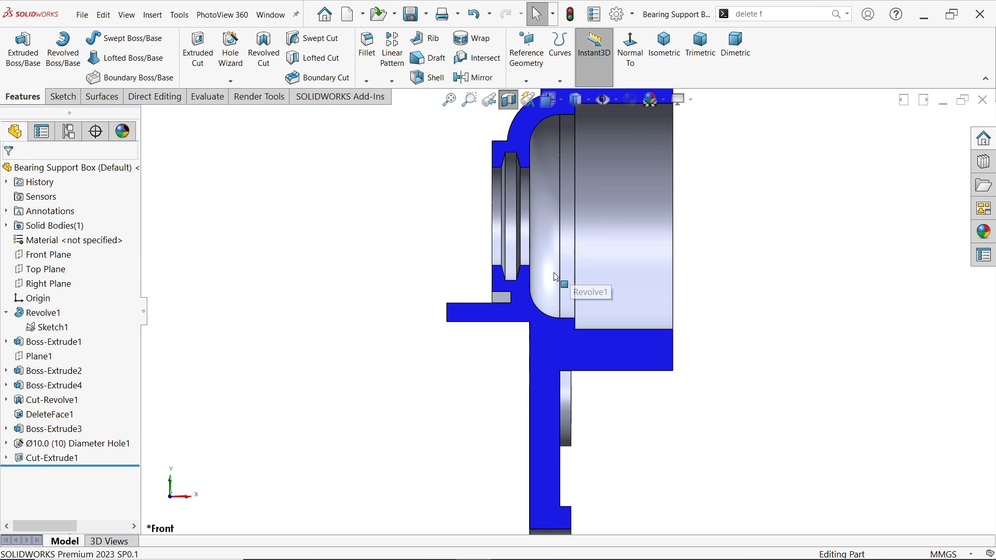
pyautogui.scroll(-4, 555, 277)
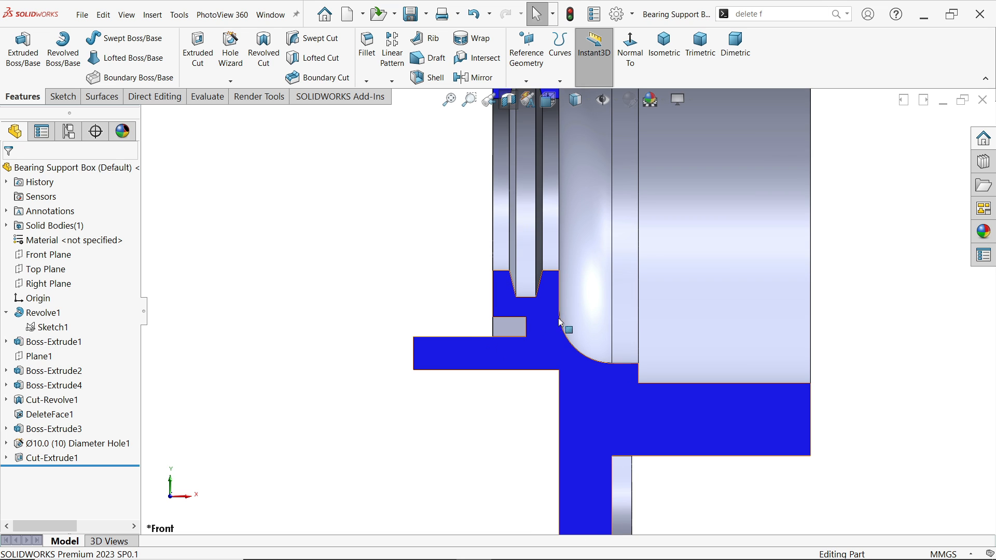
pyautogui.scroll(5, 572, 293)
pyautogui.scroll(-1, 573, 293)
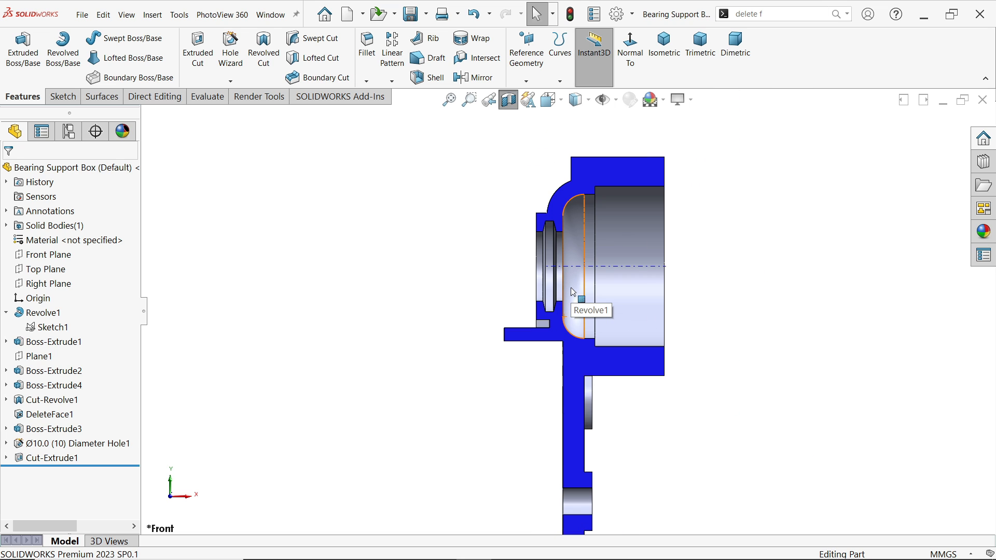
pyautogui.click(509, 102)
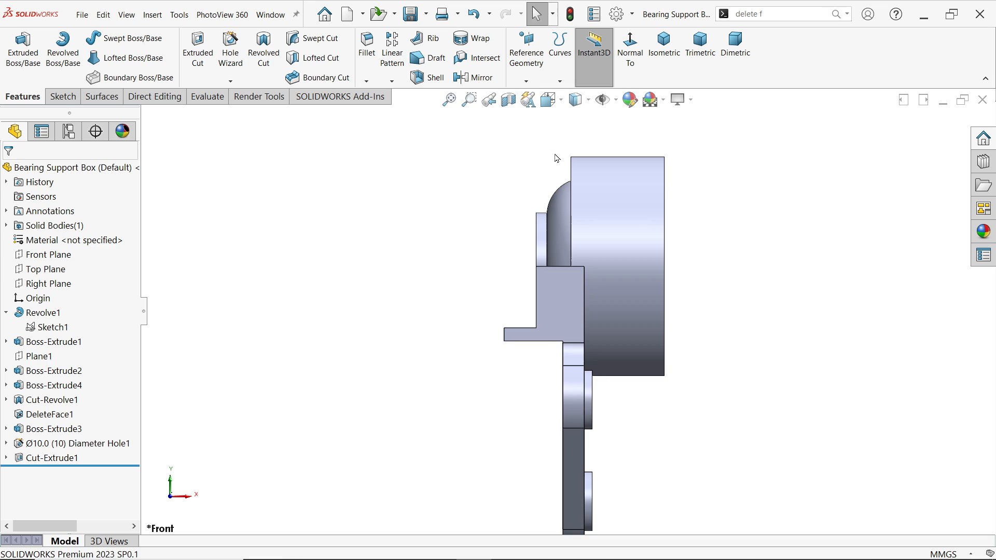
pyautogui.hotkey('ctrl', '7')
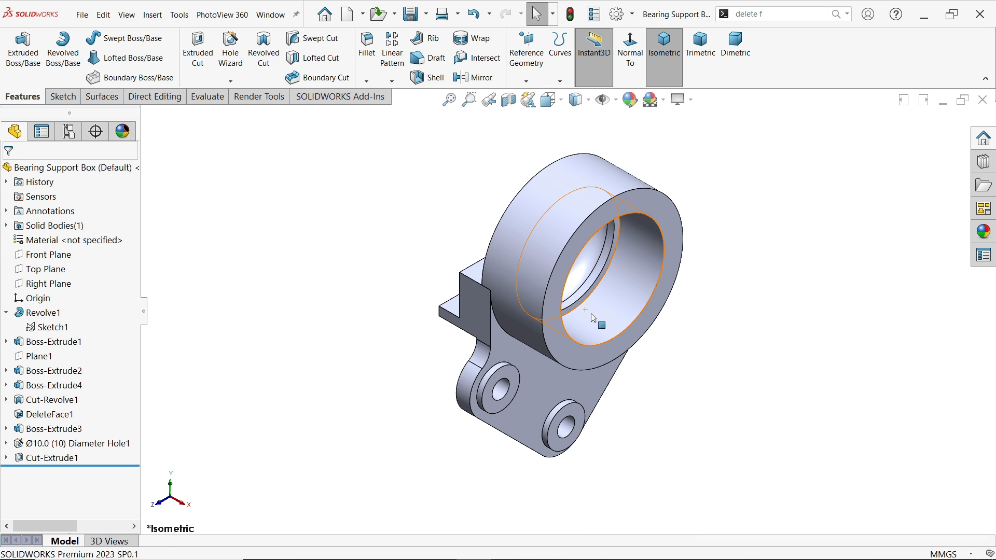
# Consult the PDF drawing and sketch on the Front Plane a sloped line about 43 mm long from the lowest boss's upper corner to the cylinder's underside
pyautogui.hotkey('alt', 'Tab')
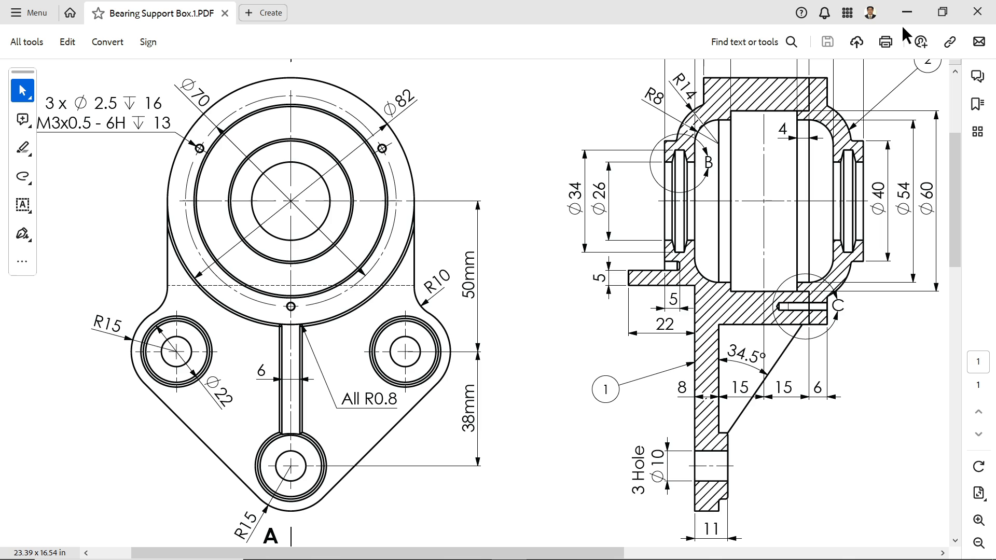
pyautogui.click(907, 11)
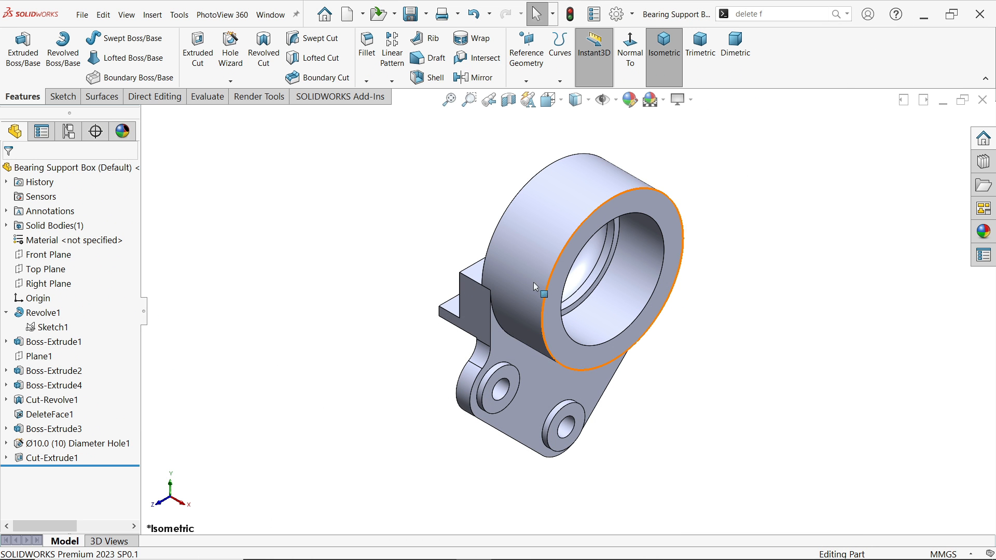
pyautogui.click(46, 256)
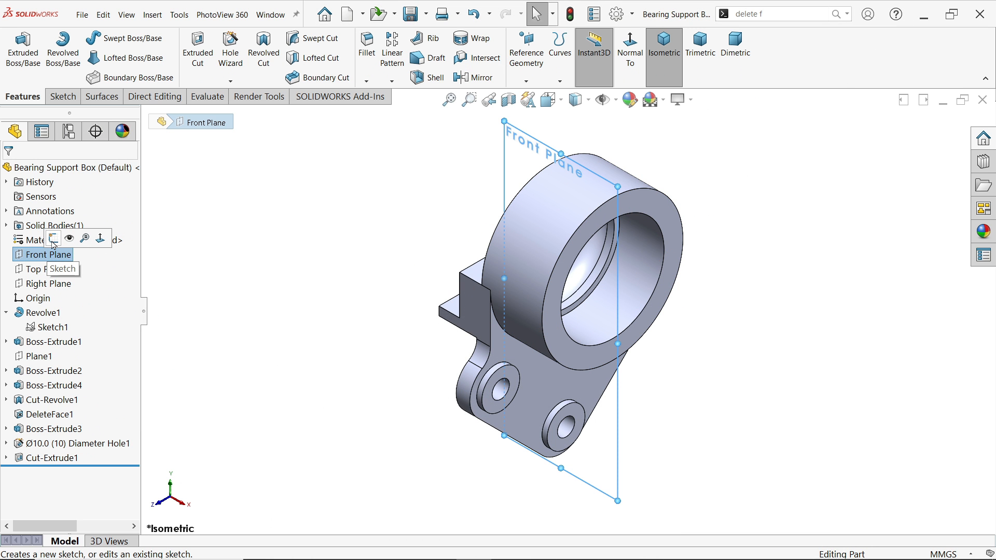
pyautogui.click(53, 240)
pyautogui.click(91, 40)
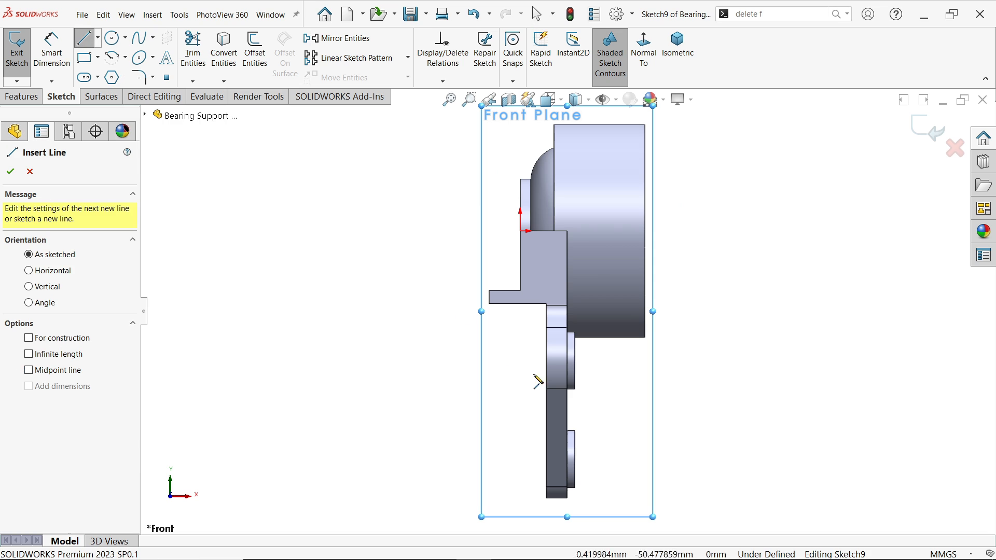
pyautogui.scroll(-3, 576, 436)
pyautogui.click(583, 411)
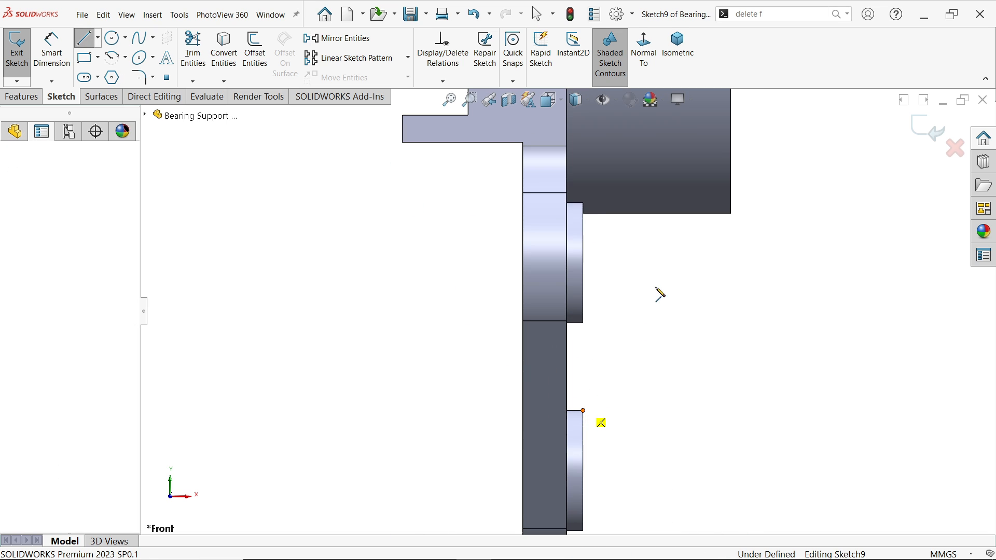
pyautogui.click(714, 214)
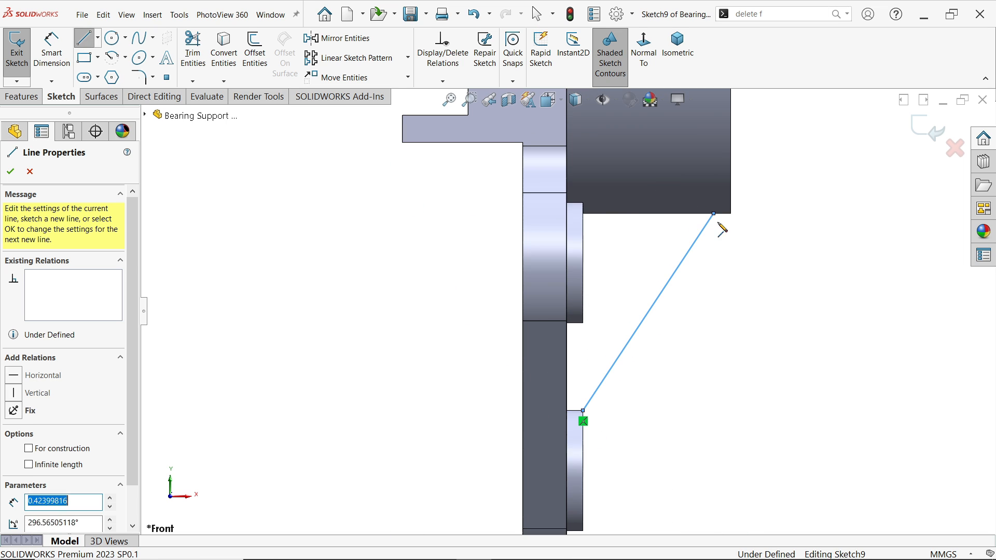
pyautogui.press('Escape')
# Dimension the angle between the sloped line and the plate's vertical edge to 34.5°
pyautogui.click(68, 63)
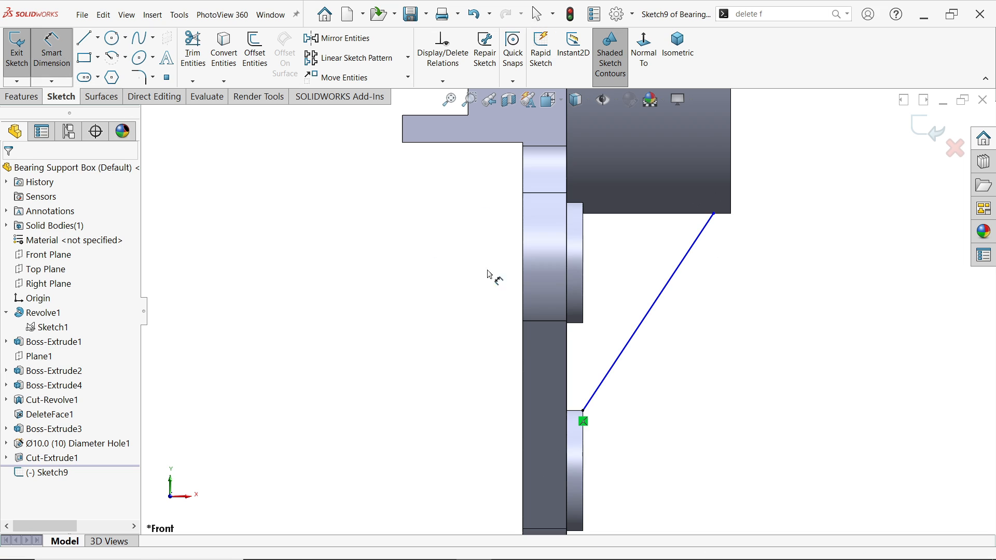
pyautogui.click(625, 349)
pyautogui.click(565, 355)
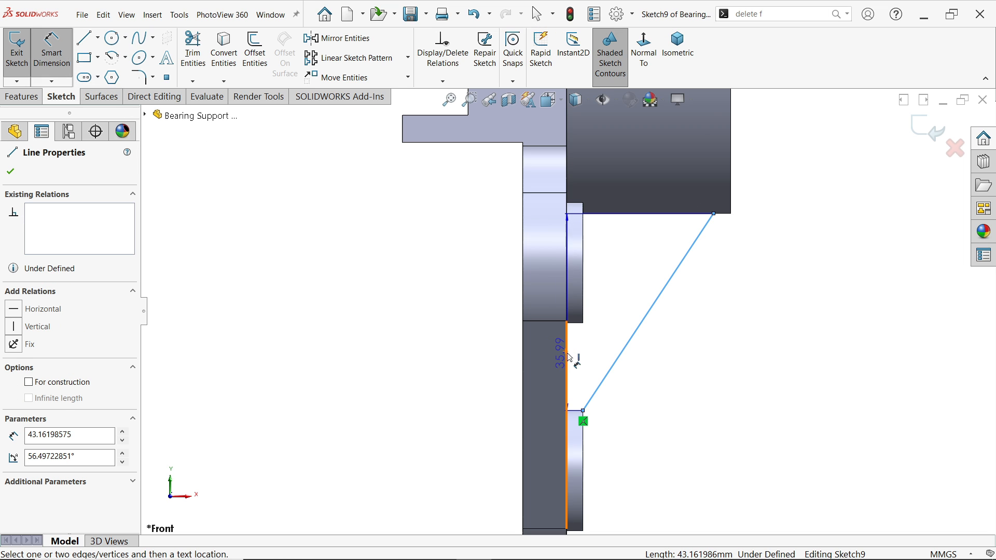
pyautogui.click(618, 285)
pyautogui.write('33.5')
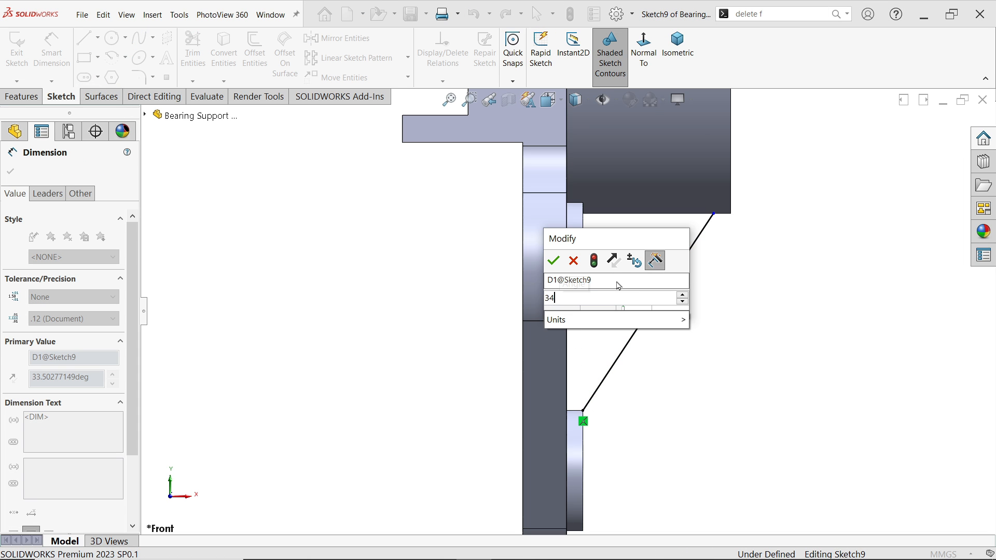
pyautogui.click(553, 260)
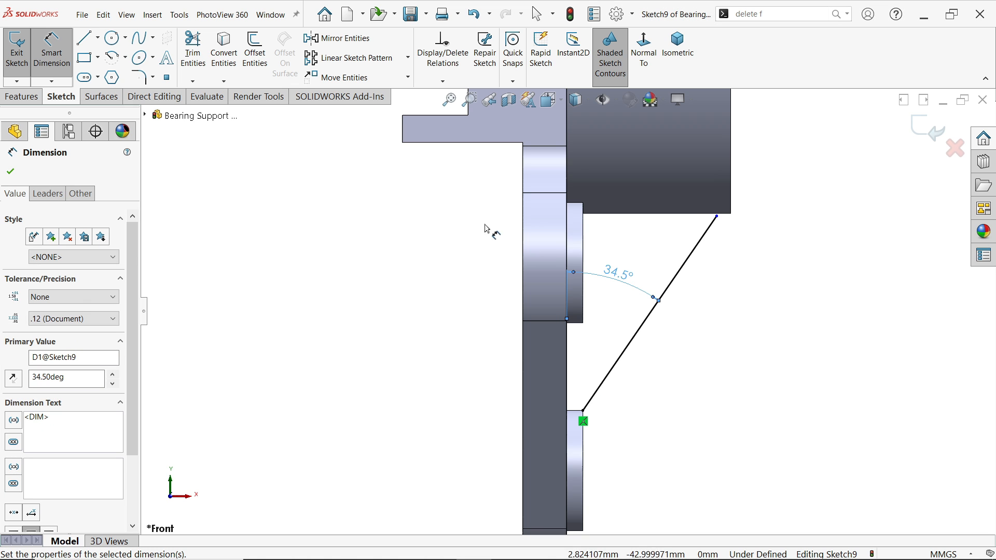
# Make the sloped line's upper endpoint coincident with the bearing cylinder's lower silhouette edge
pyautogui.scroll(-2, 684, 193)
pyautogui.click(10, 173)
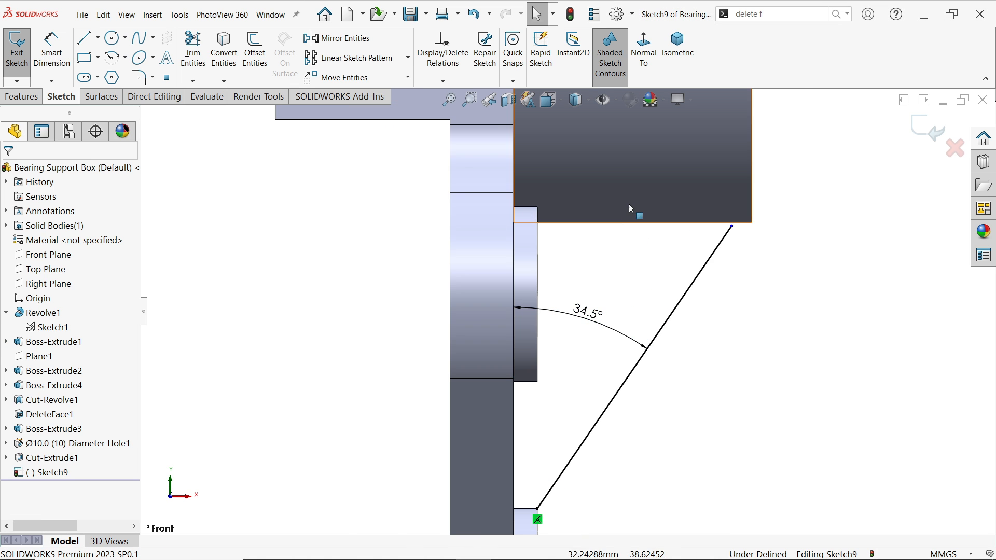
pyautogui.scroll(-2, 645, 177)
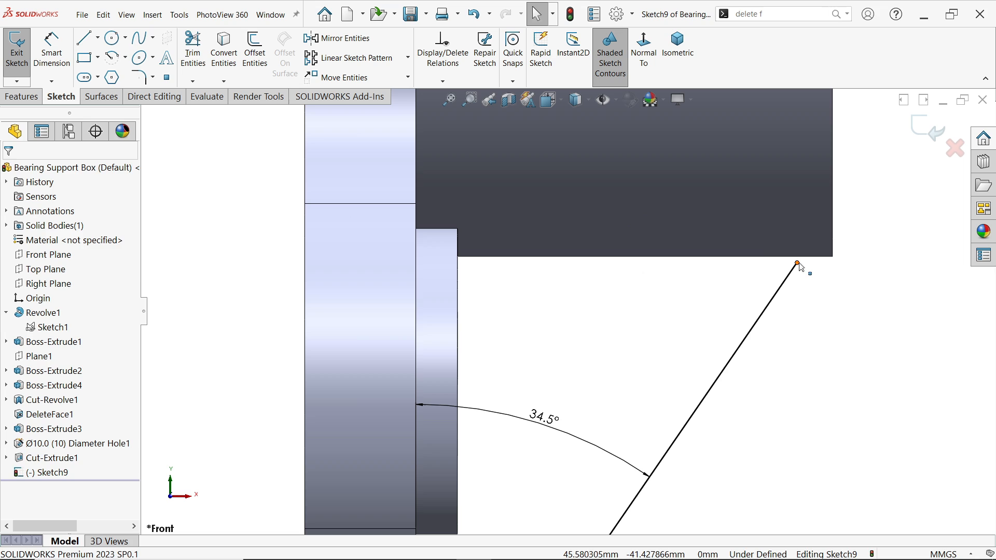
pyautogui.click(799, 264)
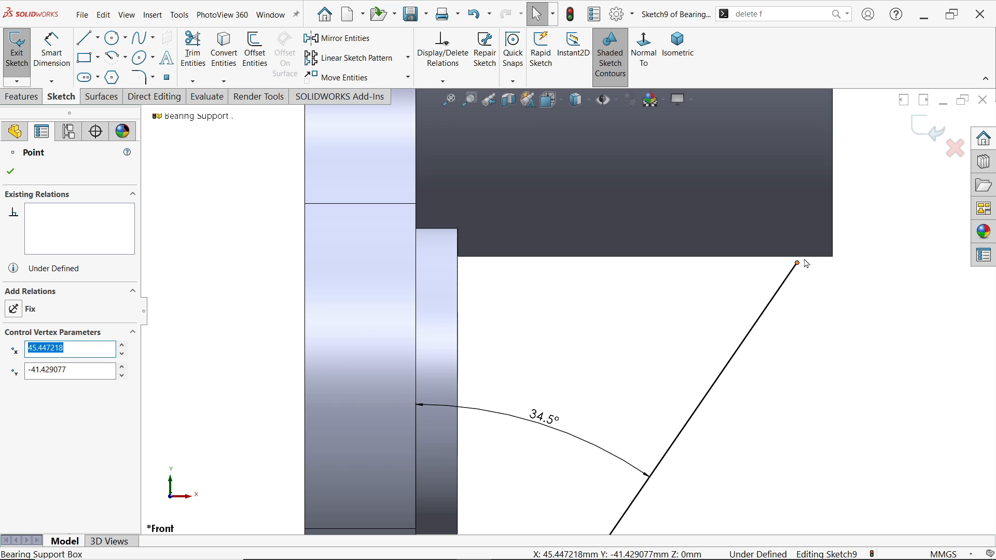
pyautogui.click(808, 271)
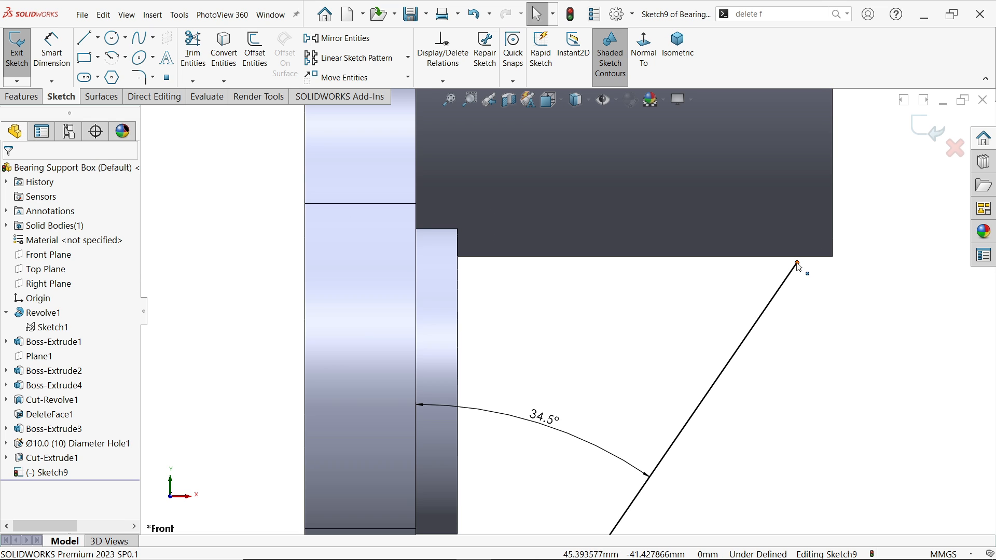
pyautogui.click(798, 264)
pyautogui.keyDown('ctrl'); pyautogui.click(814, 258); pyautogui.keyUp('ctrl')
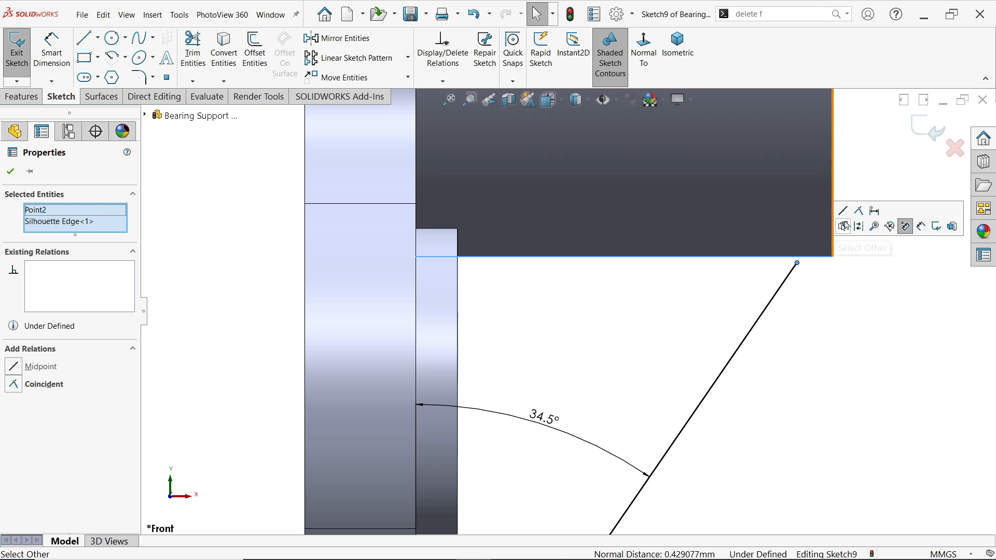
pyautogui.click(858, 211)
pyautogui.click(800, 307)
pyautogui.scroll(3, 760, 338)
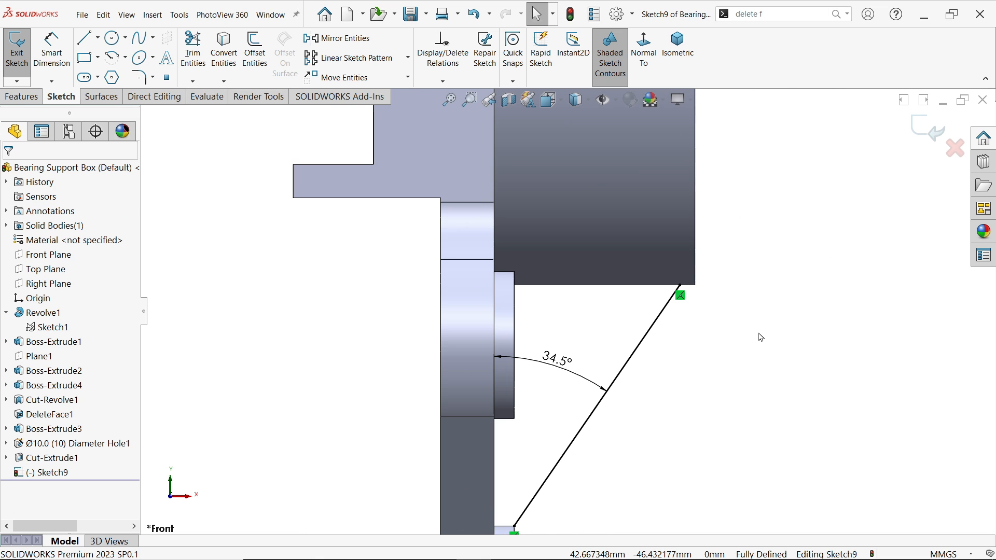
pyautogui.scroll(2, 711, 372)
# Create a 6 mm thick rib from the sloped line, centred on both sides, with the material side flipped toward the plate
pyautogui.click(21, 97)
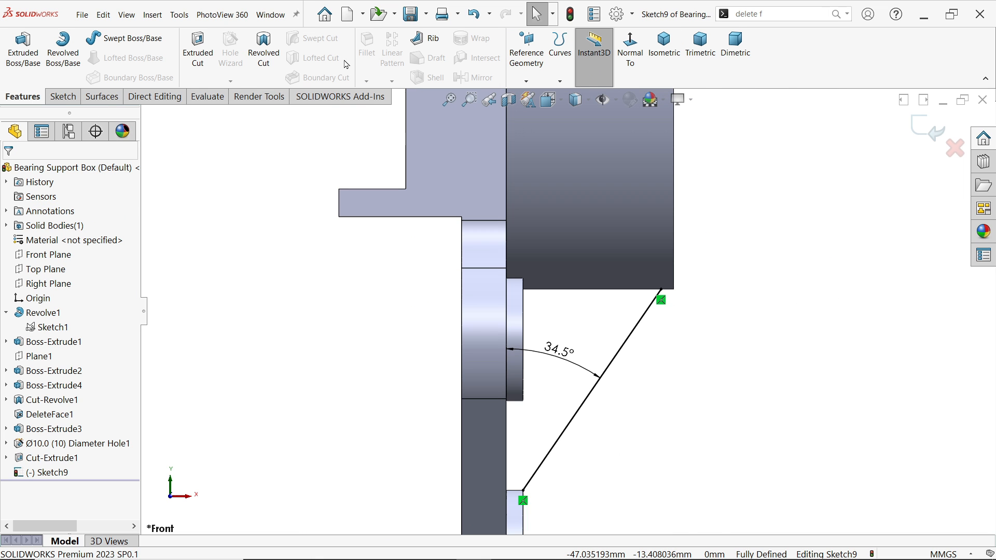
pyautogui.click(421, 44)
pyautogui.scroll(-2, 711, 405)
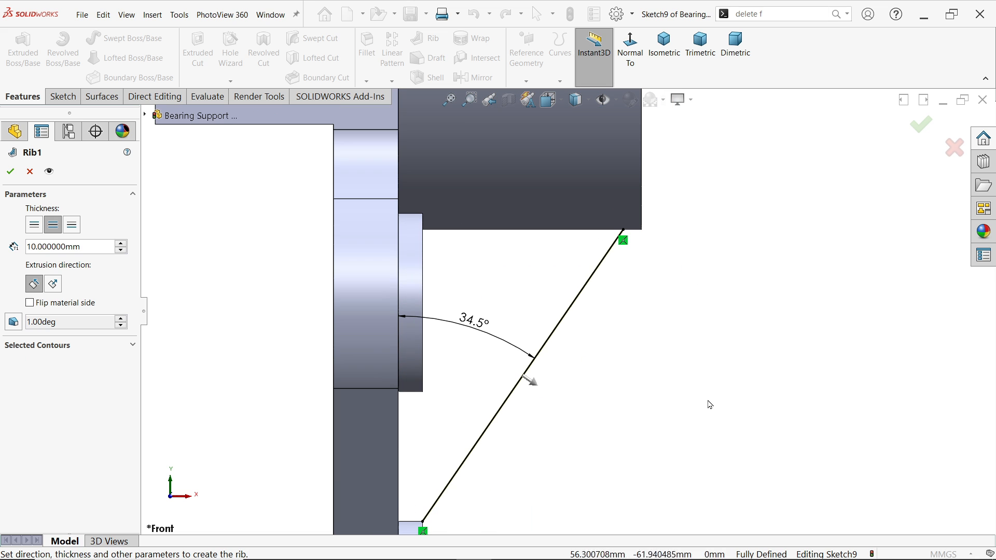
pyautogui.scroll(3, 628, 394)
pyautogui.moveTo(698, 342); pyautogui.dragTo(643, 369, button='middle')
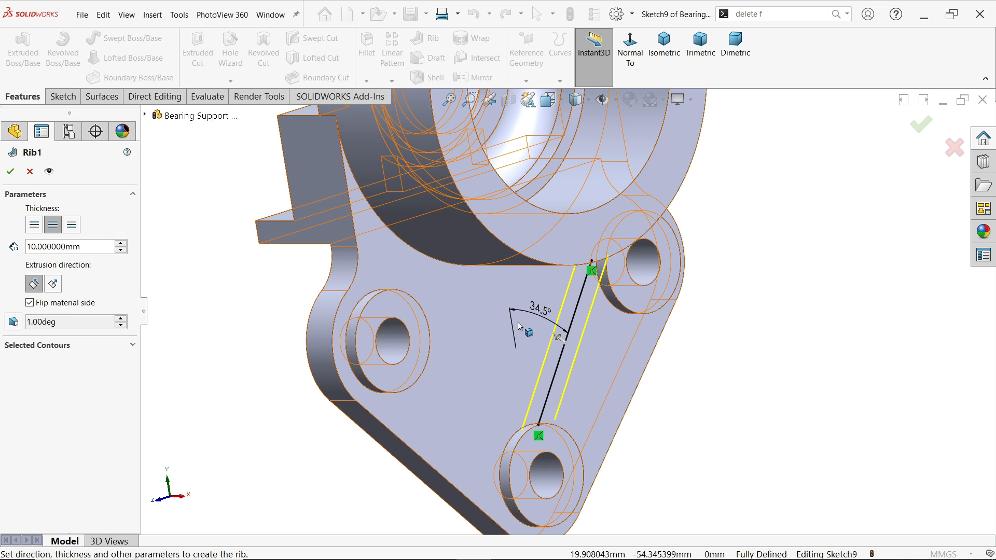
pyautogui.moveTo(89, 251); pyautogui.dragTo(21, 247)
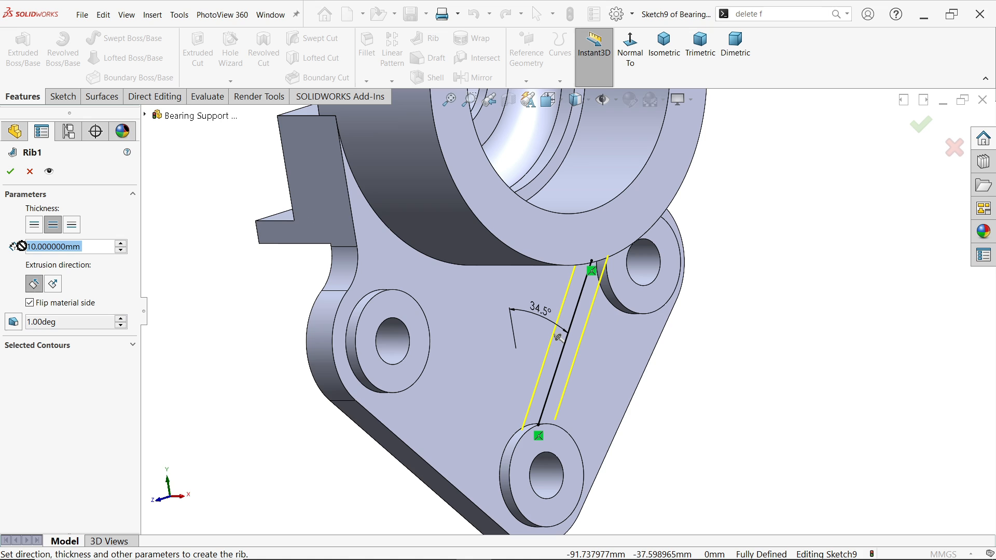
pyautogui.write('6')
pyautogui.press('Return')
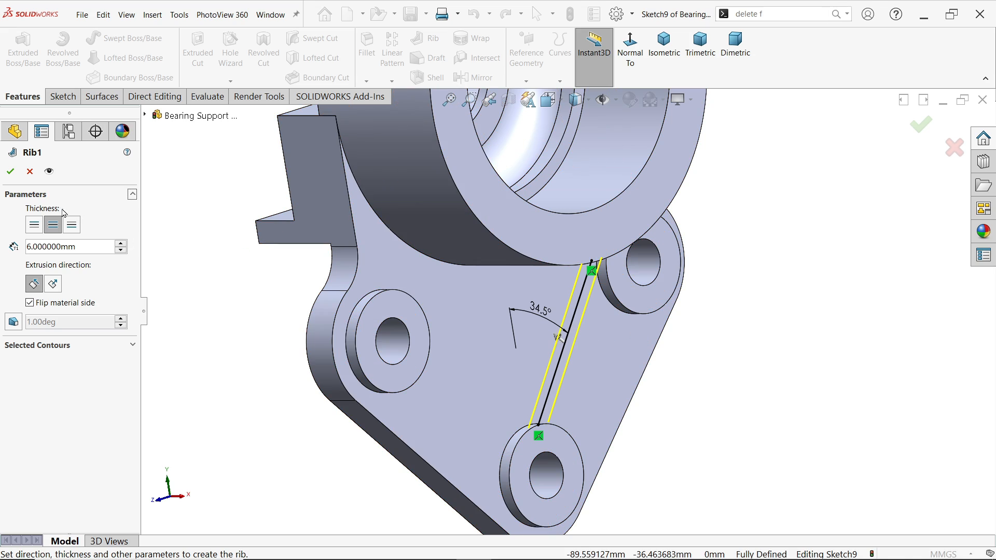
pyautogui.click(10, 172)
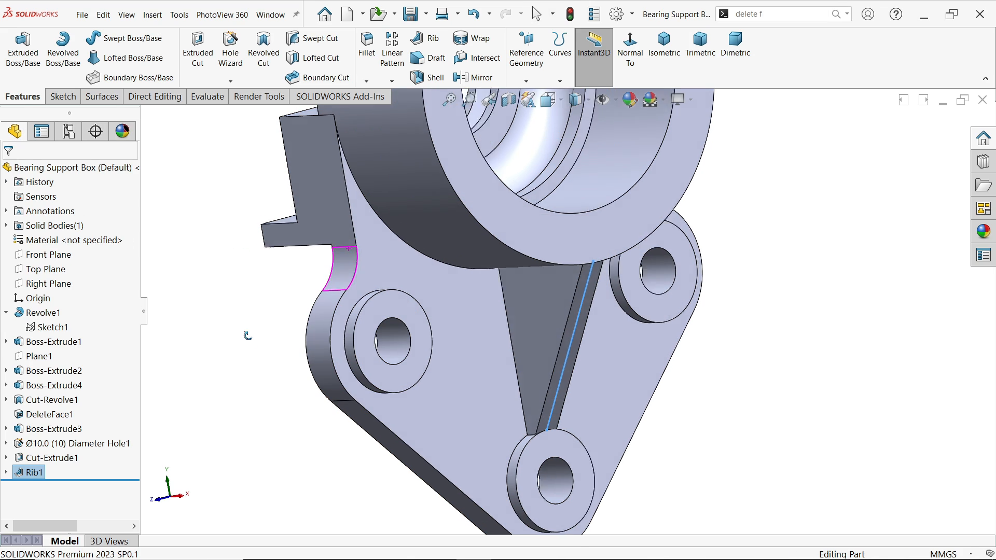
# Examine the new rib from several sides, check the distance between its two side faces, and restore the isometric view
pyautogui.moveTo(207, 270); pyautogui.dragTo(223, 302, button='middle')
pyautogui.scroll(-2, 318, 298)
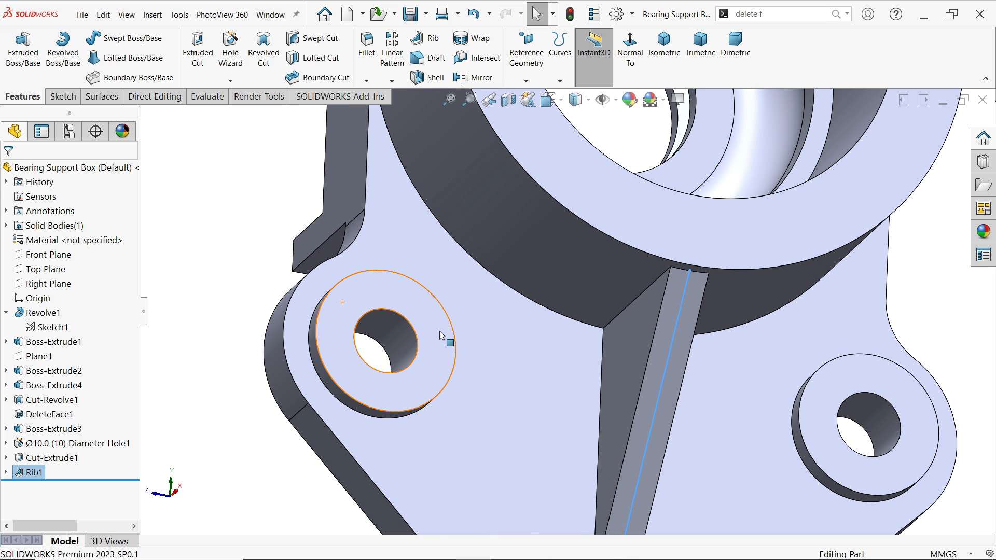
pyautogui.scroll(-3, 648, 367)
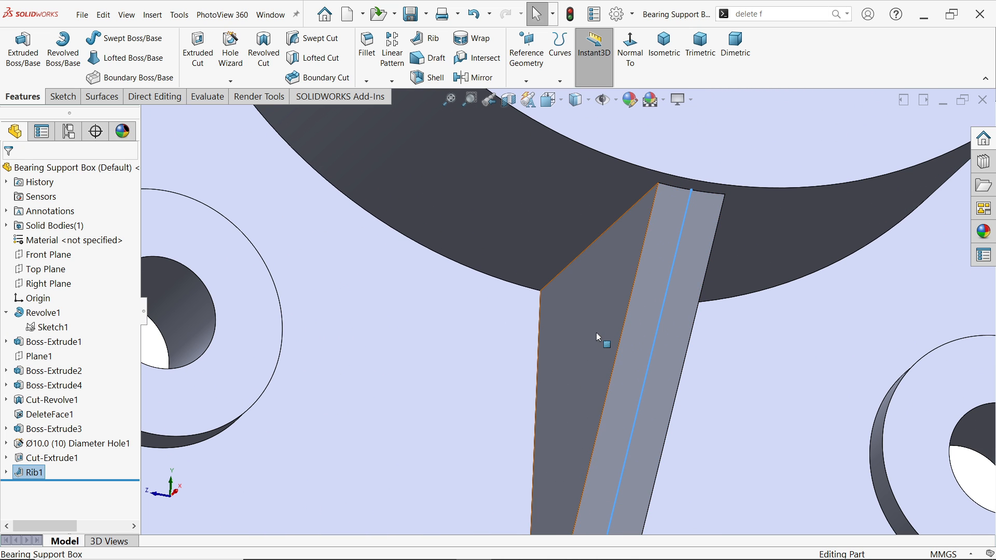
pyautogui.click(596, 332)
pyautogui.scroll(4, 575, 313)
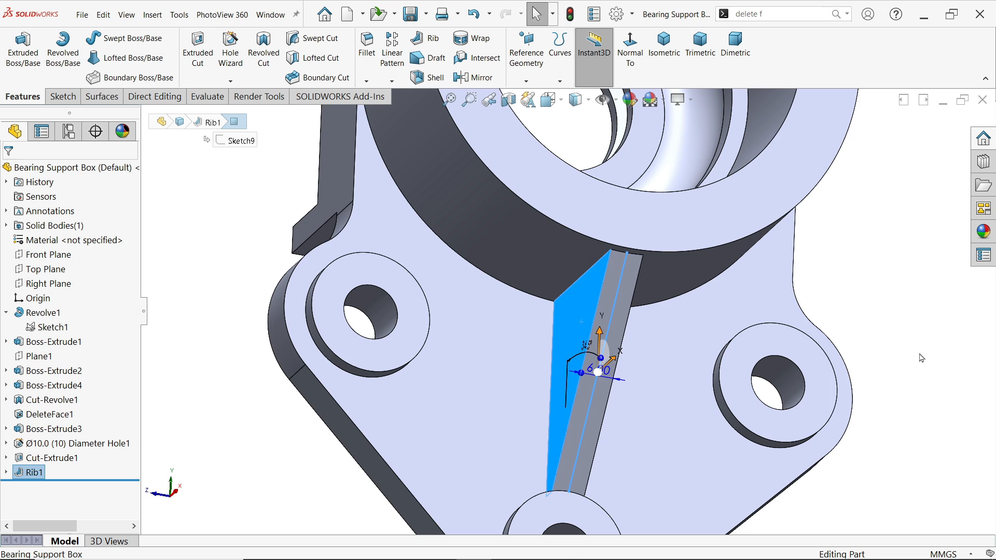
pyautogui.moveTo(919, 356); pyautogui.dragTo(850, 345, button='middle')
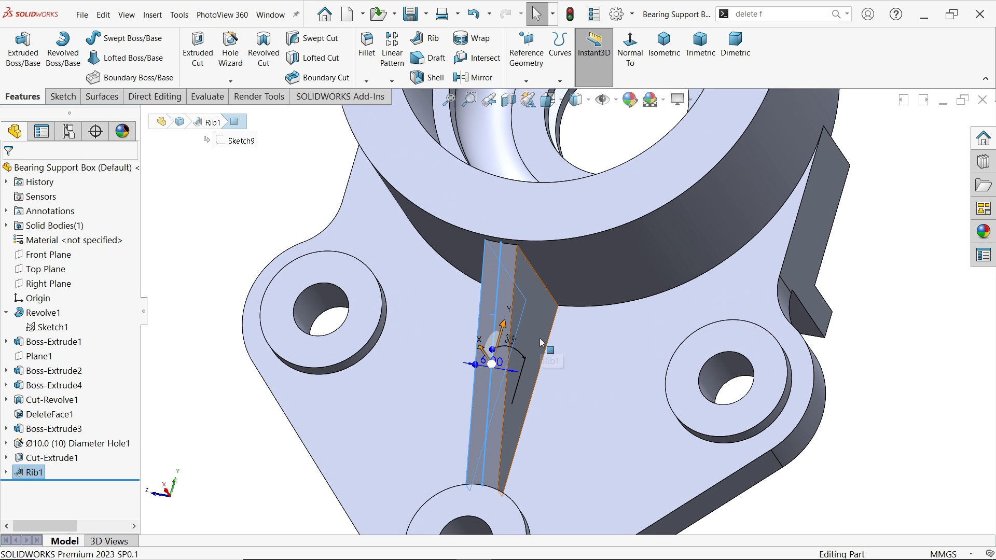
pyautogui.click(522, 339)
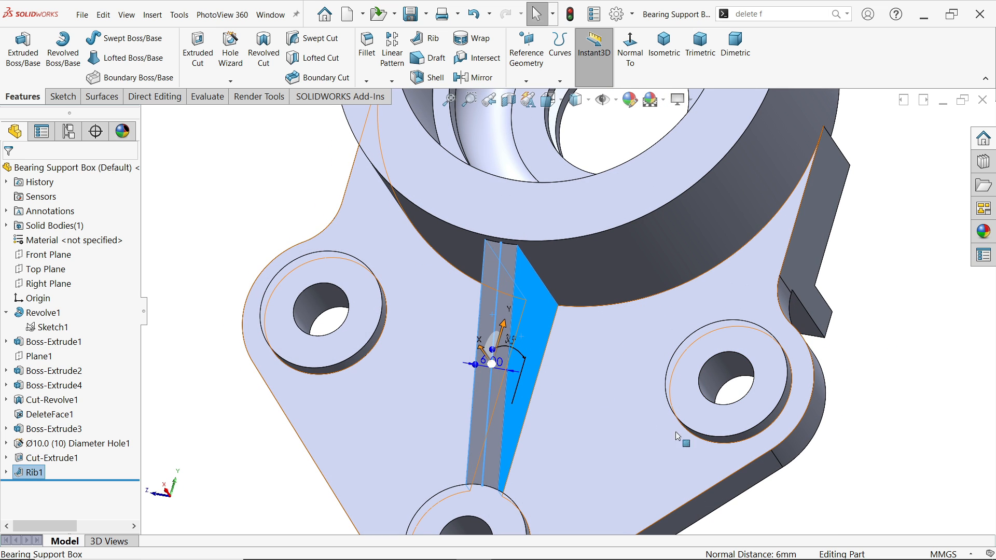
pyautogui.click(876, 354)
pyautogui.scroll(5, 569, 311)
pyautogui.moveTo(570, 295); pyautogui.dragTo(681, 396, button='middle')
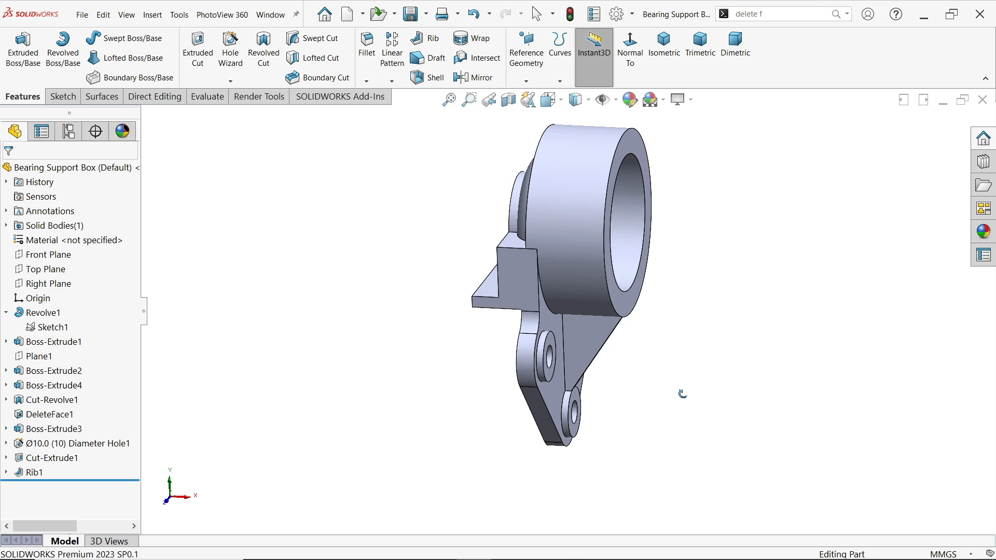
pyautogui.click(669, 49)
pyautogui.scroll(-1, 636, 290)
# Consult the PDF drawing and set up a 360° revolve of the first revolve's sketch about its centerline, picking the cover's cross-section region as contour
pyautogui.hotkey('alt', 'Tab')
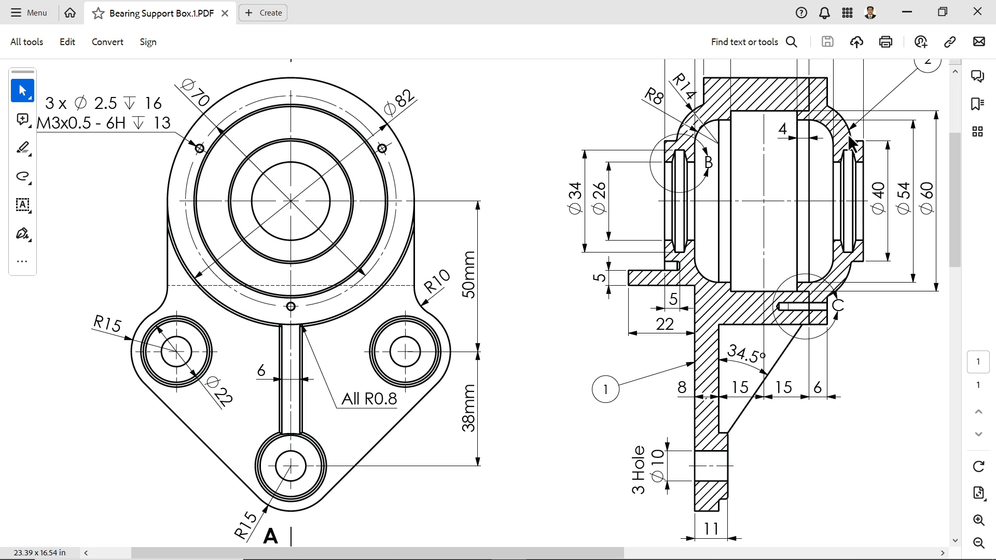
pyautogui.click(907, 12)
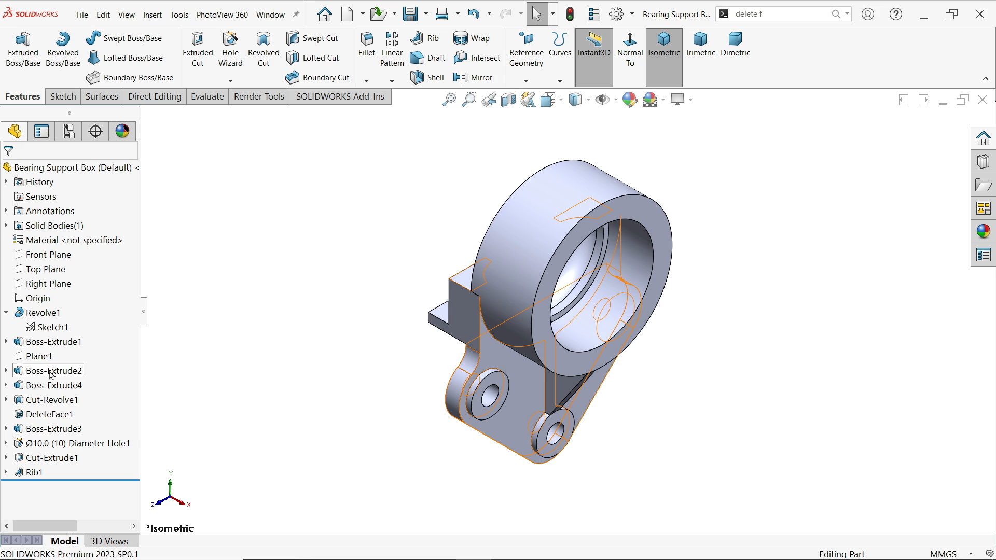
pyautogui.doubleClick(54, 328)
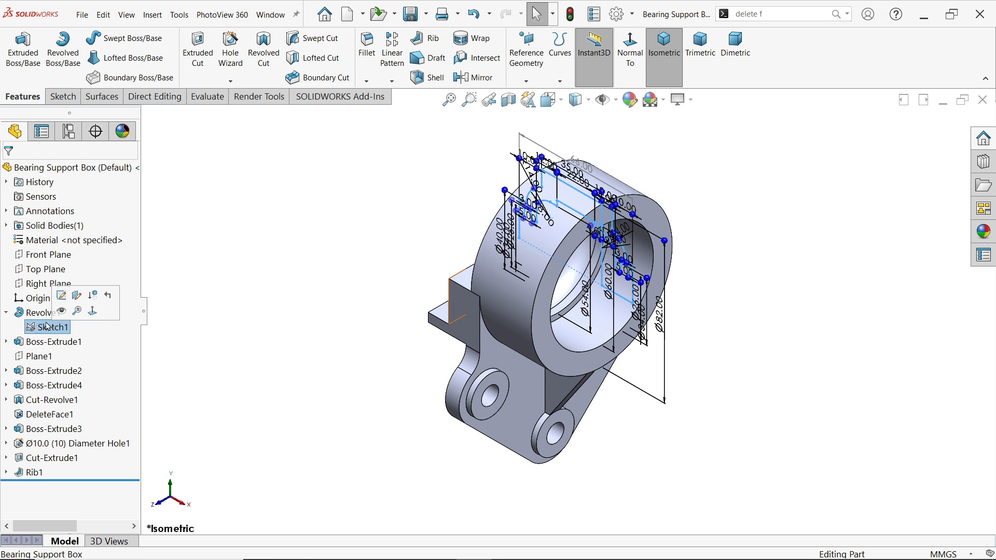
pyautogui.click(62, 52)
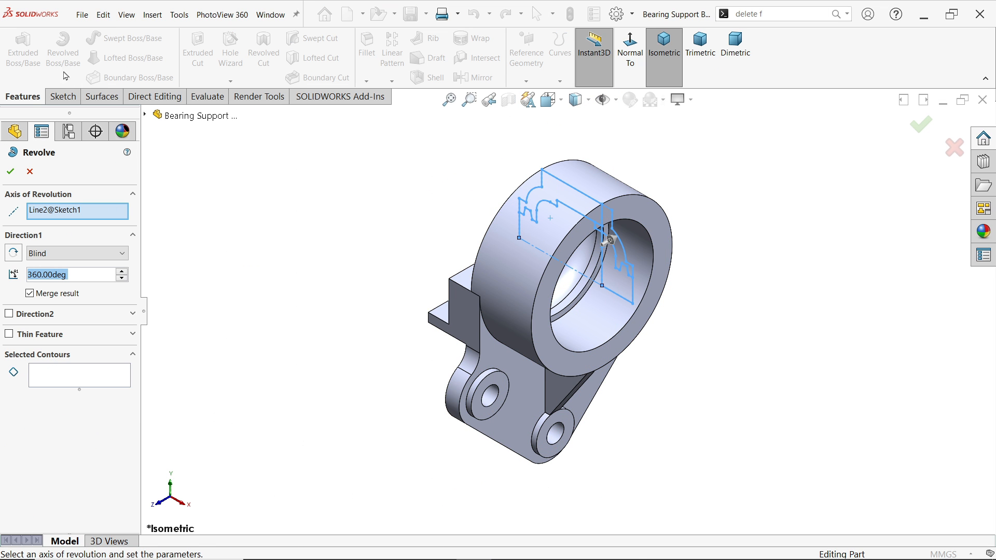
pyautogui.click(61, 214)
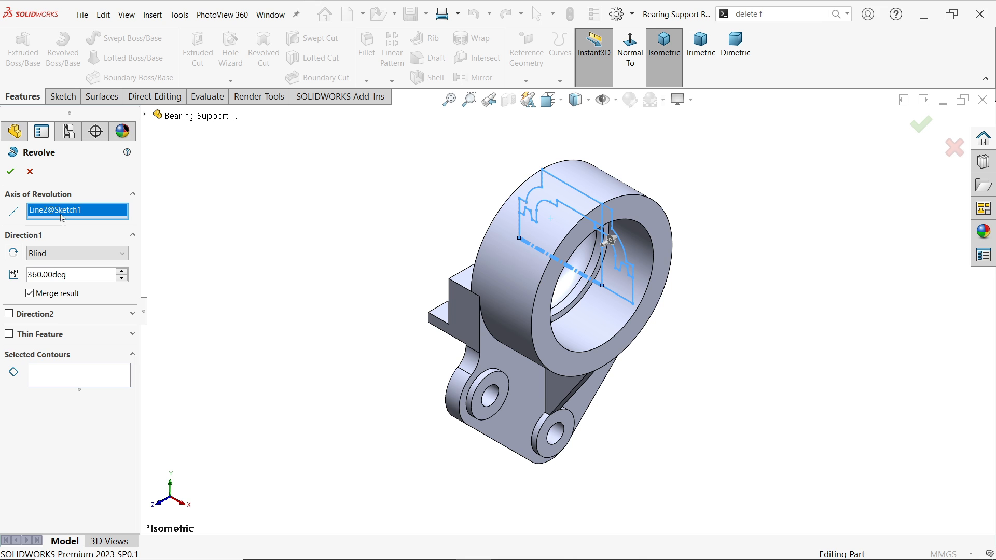
pyautogui.scroll(-4, 597, 277)
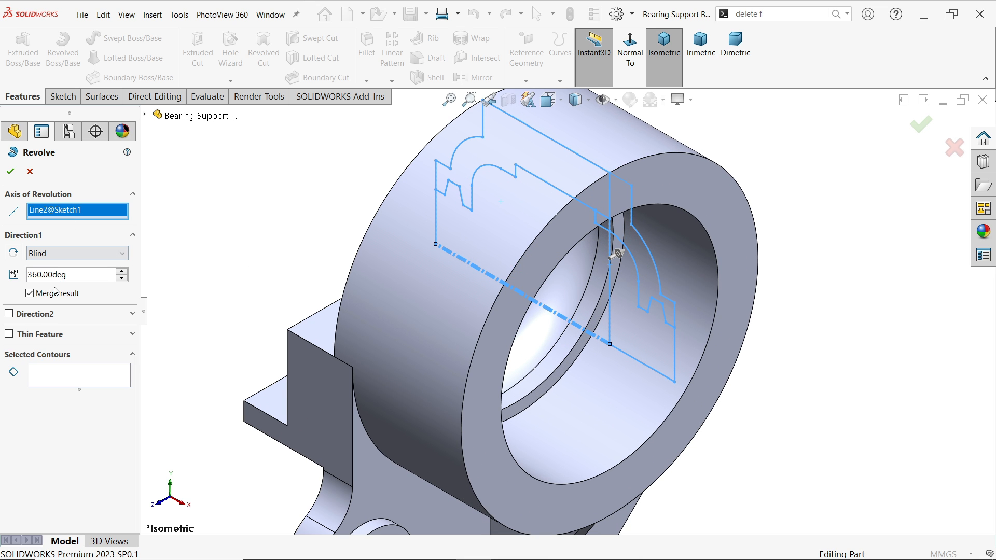
pyautogui.click(61, 386)
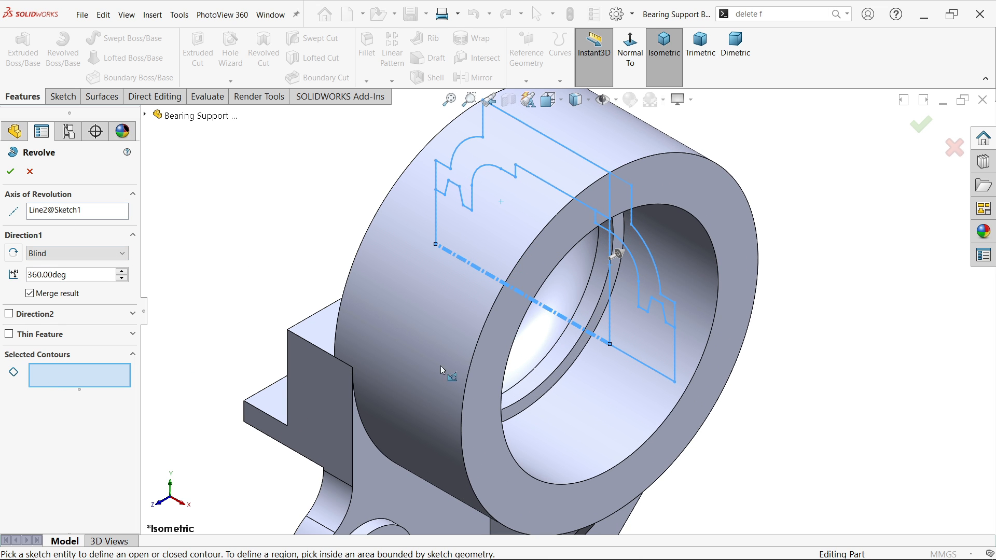
pyautogui.click(645, 268)
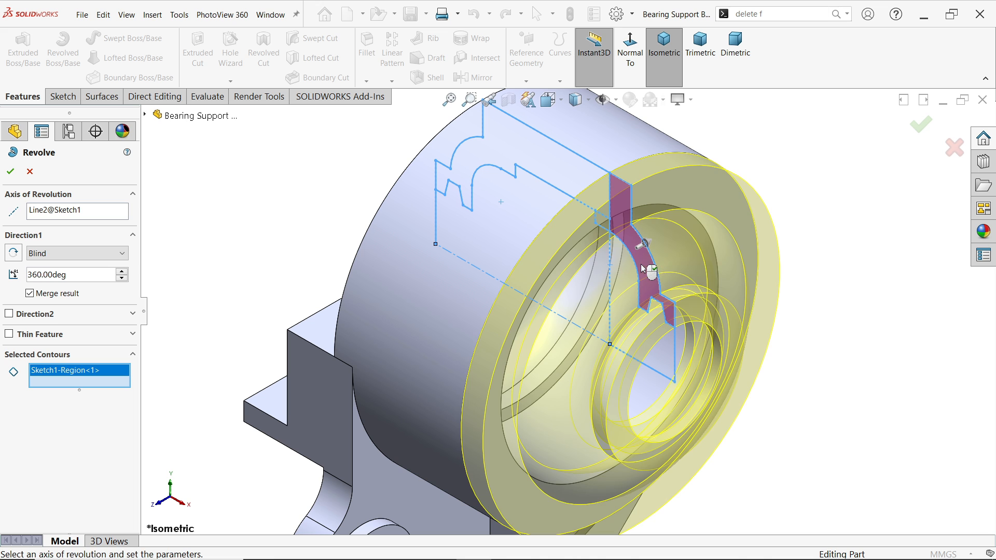
# Add the small adjoining lip region as a second contour and complete the cover revolve with Merge result turned off
pyautogui.scroll(-3, 614, 222)
pyautogui.scroll(3, 882, 243)
pyautogui.moveTo(859, 260); pyautogui.dragTo(888, 277, button='middle')
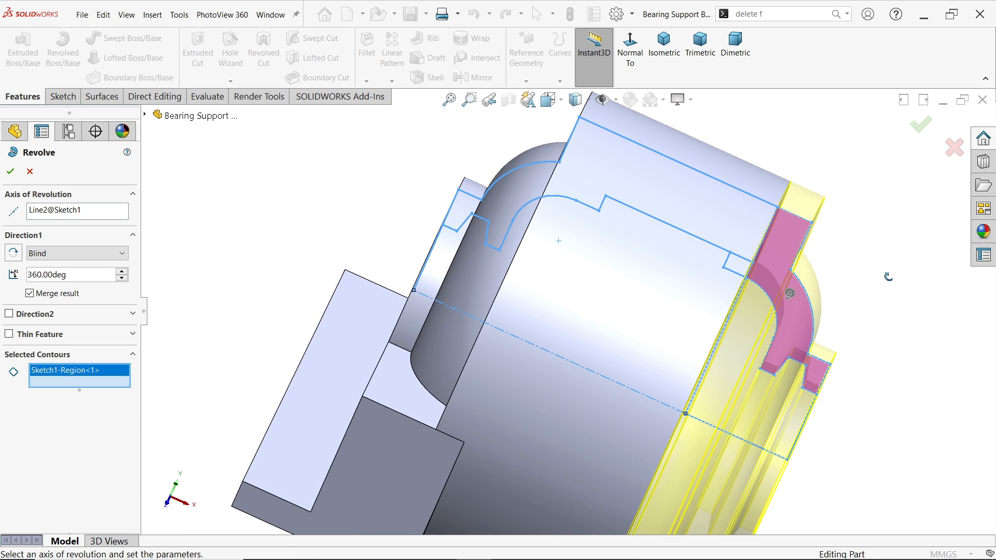
pyautogui.click(742, 271)
pyautogui.moveTo(742, 271)
pyautogui.mouseDown(button='middle')
pyautogui.moveTo(752, 397)
pyautogui.moveTo(687, 338)
pyautogui.moveTo(707, 363)
pyautogui.mouseUp(button='middle')
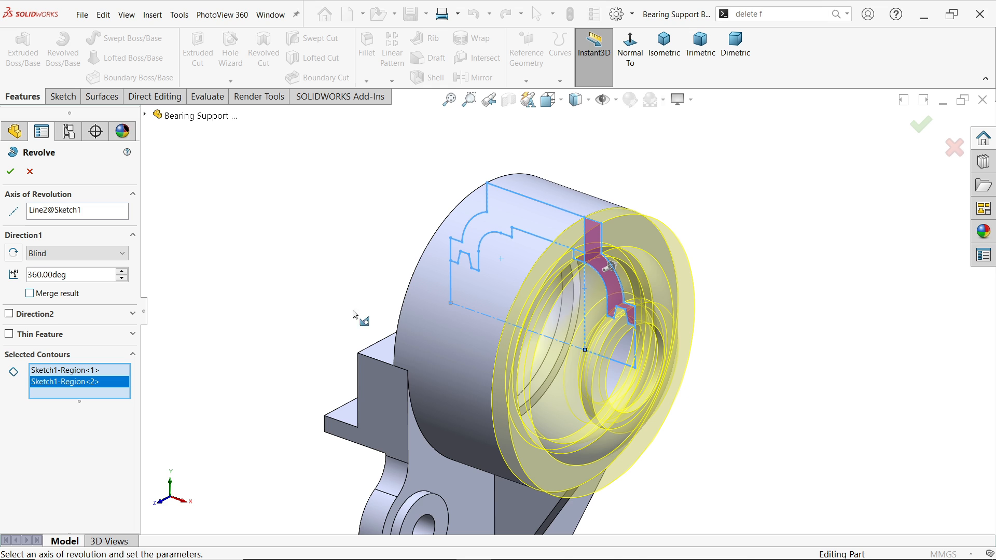
pyautogui.scroll(-2, 585, 350)
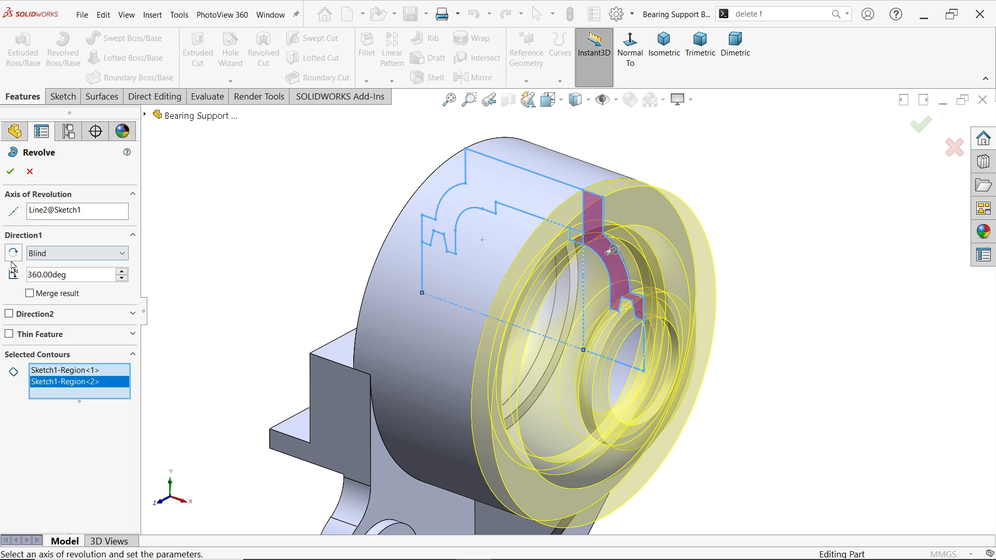
pyautogui.click(9, 176)
pyautogui.scroll(2, 273, 270)
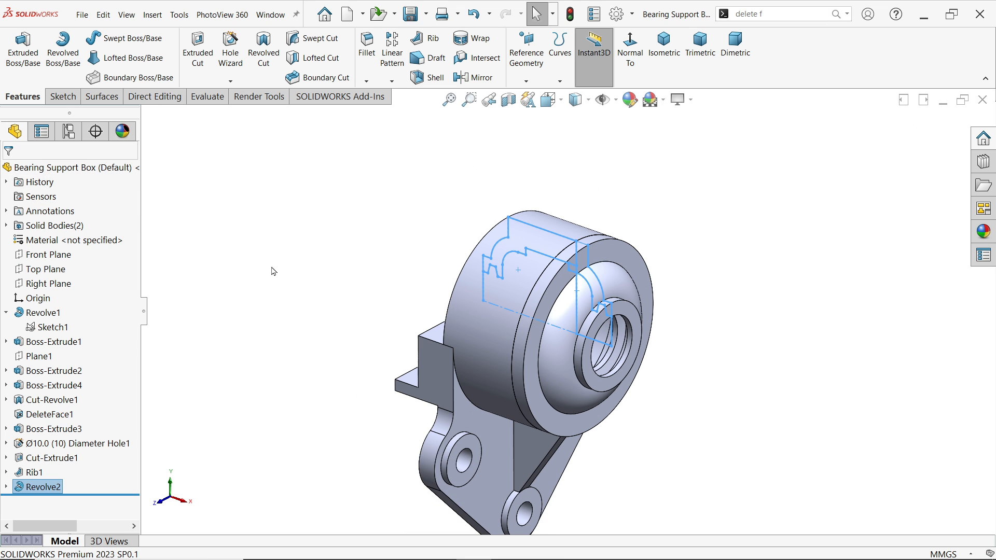
# Expand the part's solid bodies and highlight the support body and the revolved cover body in turn
pyautogui.click(6, 226)
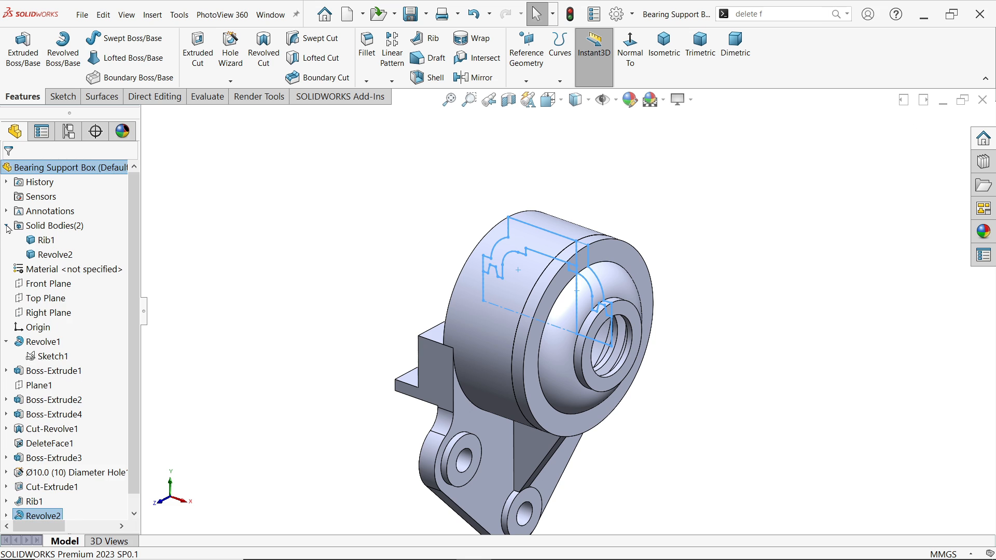
pyautogui.click(44, 241)
pyautogui.click(54, 260)
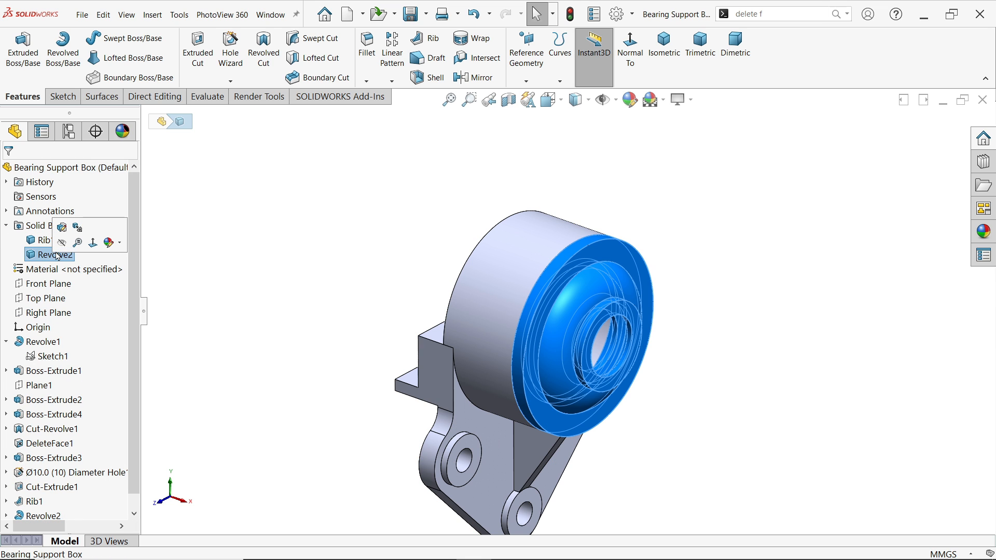
pyautogui.click(230, 222)
# Section the model at the Front Plane and orient the view normal to that plane
pyautogui.click(508, 99)
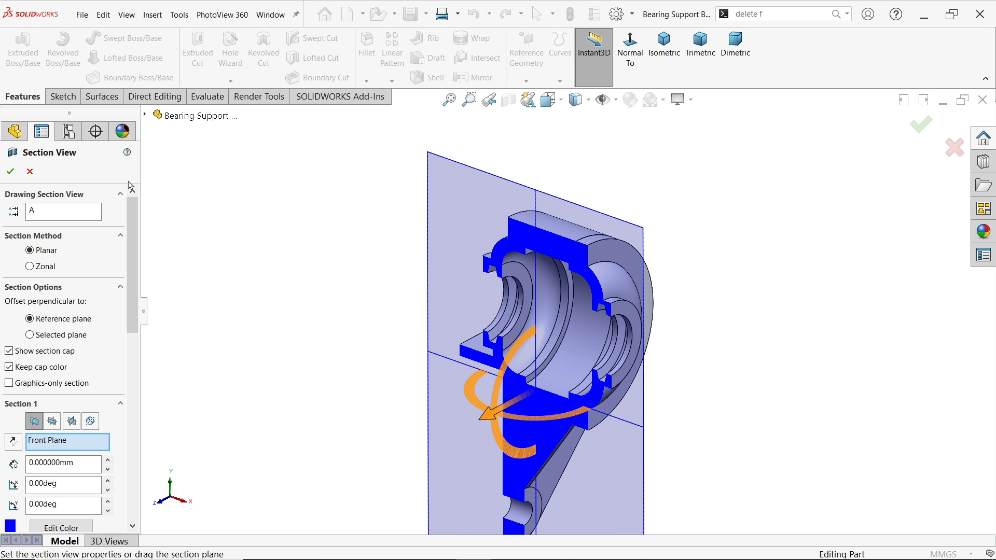
pyautogui.click(11, 172)
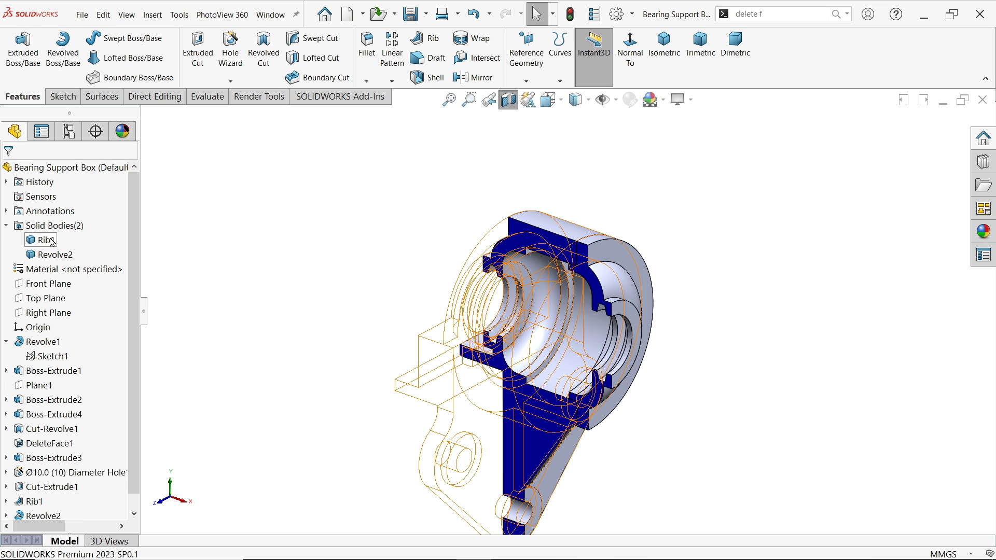
pyautogui.click(60, 284)
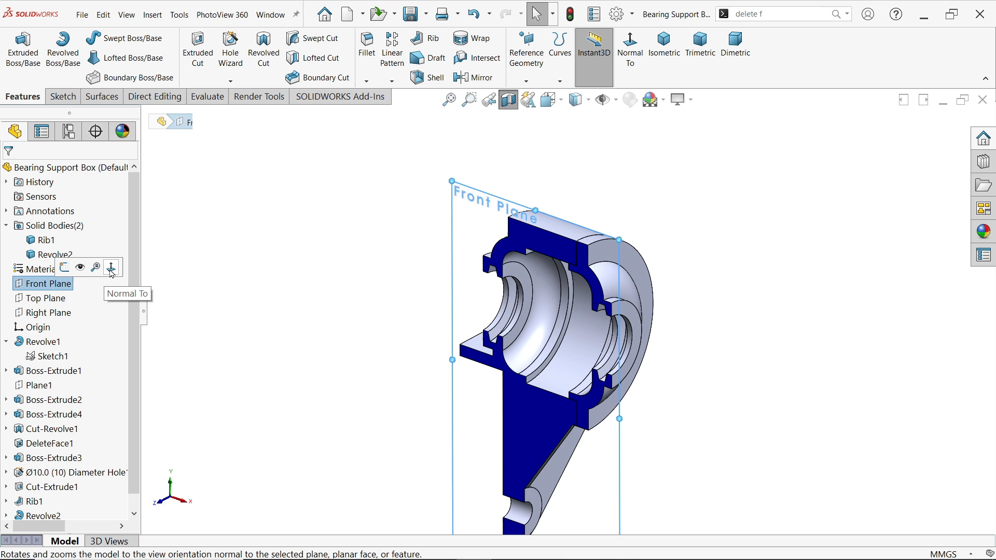
pyautogui.click(112, 271)
# Examine where the revolved cover meets the support in the section, then turn the section off and restore the isometric view
pyautogui.scroll(-5, 690, 229)
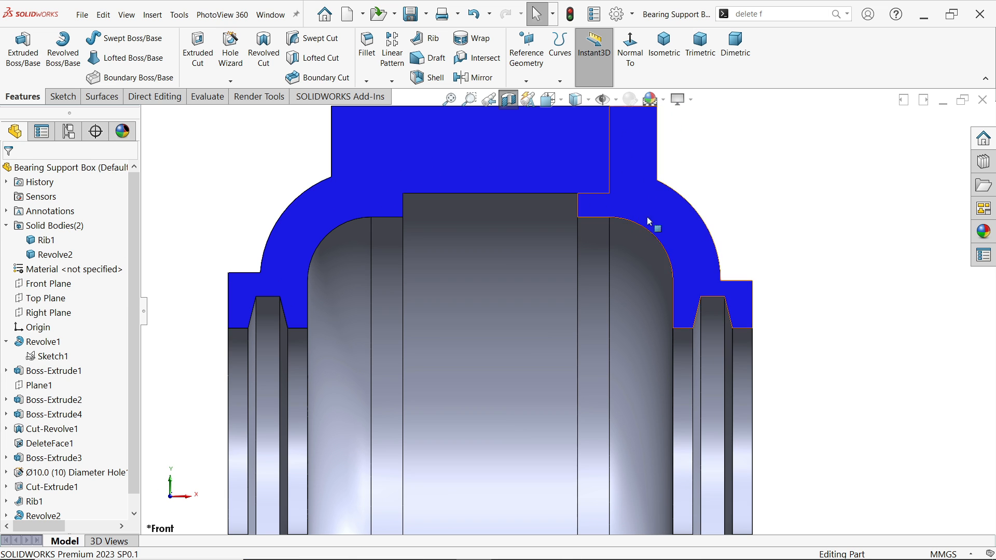
pyautogui.scroll(3, 691, 314)
pyautogui.scroll(-3, 635, 449)
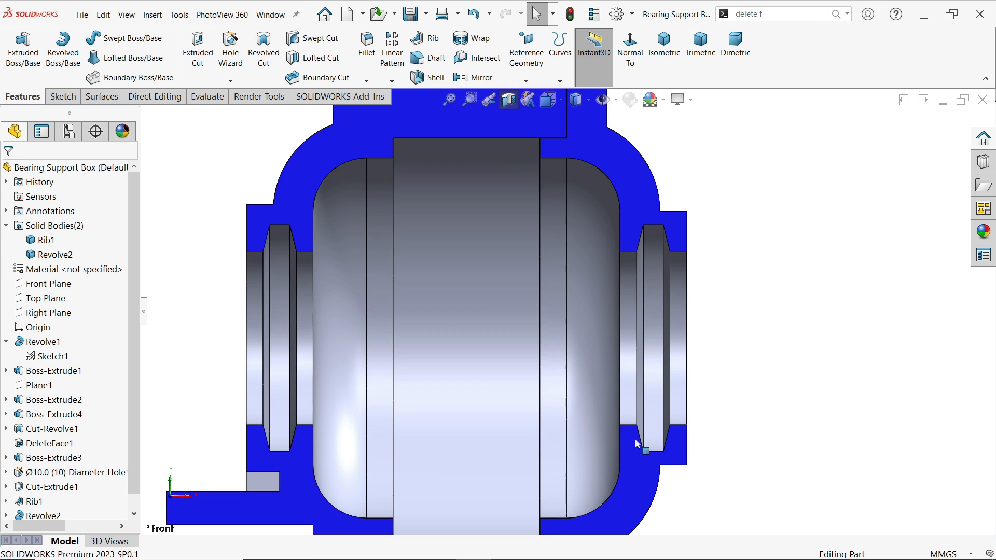
pyautogui.scroll(2, 644, 426)
pyautogui.scroll(-2, 578, 462)
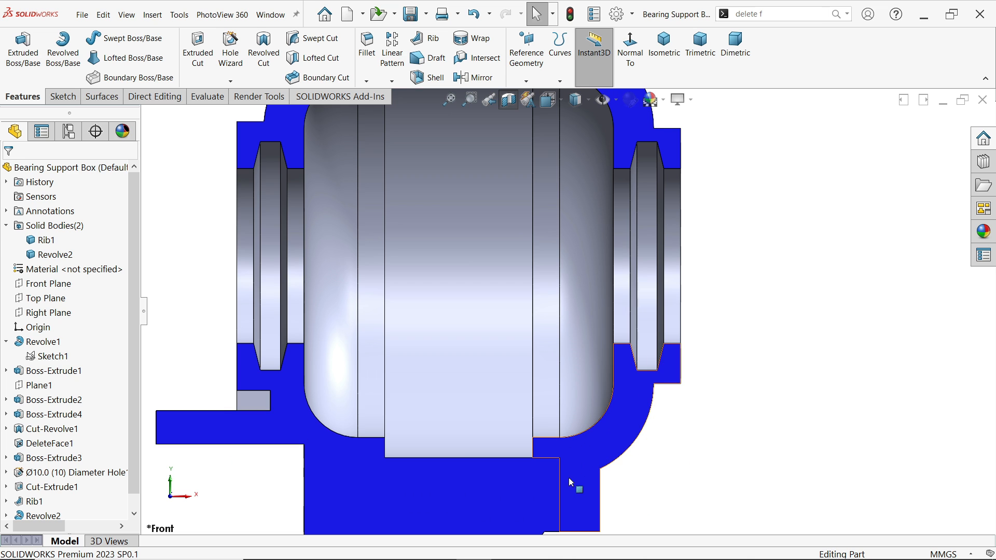
pyautogui.scroll(1, 566, 478)
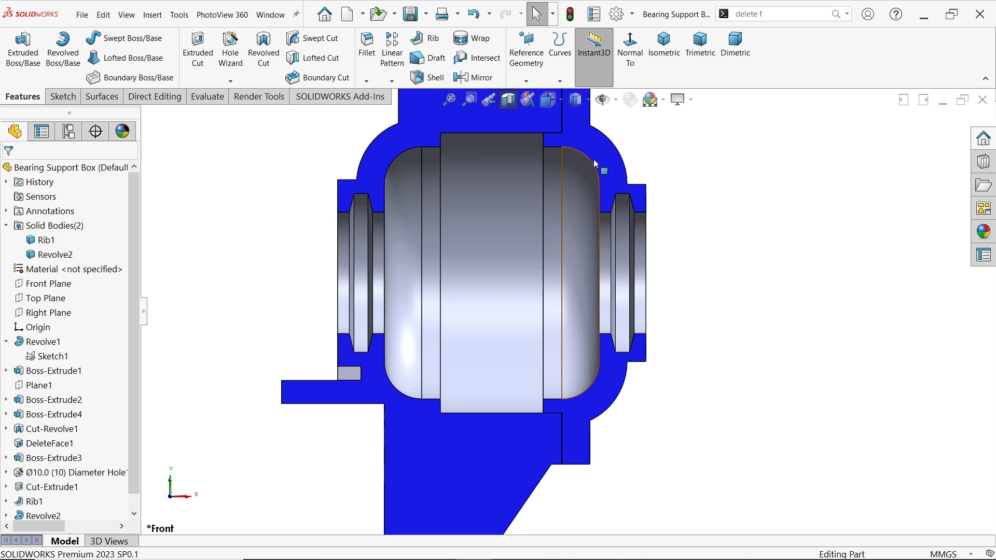
pyautogui.click(508, 100)
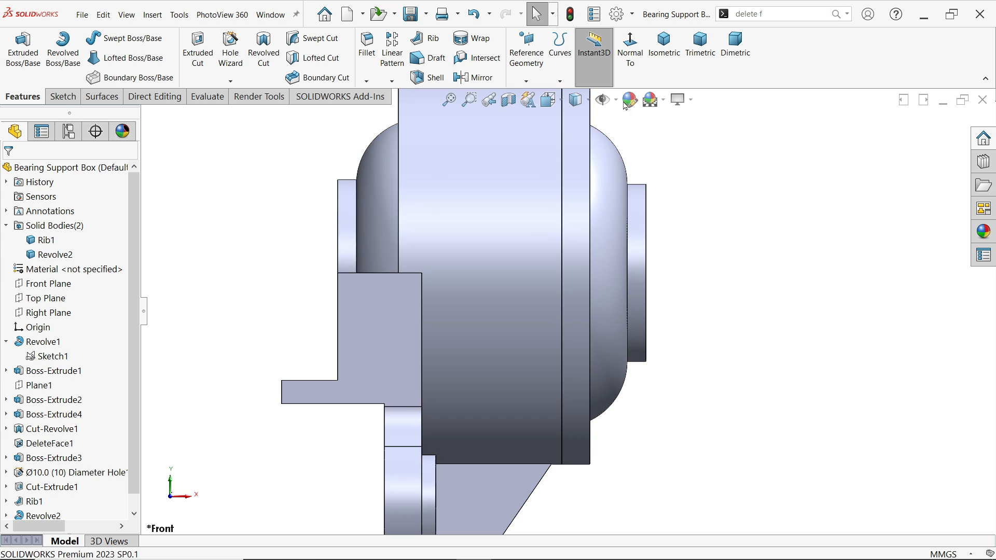
pyautogui.click(670, 60)
# Consult the PDF drawing for the cover's screw holes, checking Detail C and the front view's tapped-hole callout
pyautogui.hotkey('alt', 'Tab')
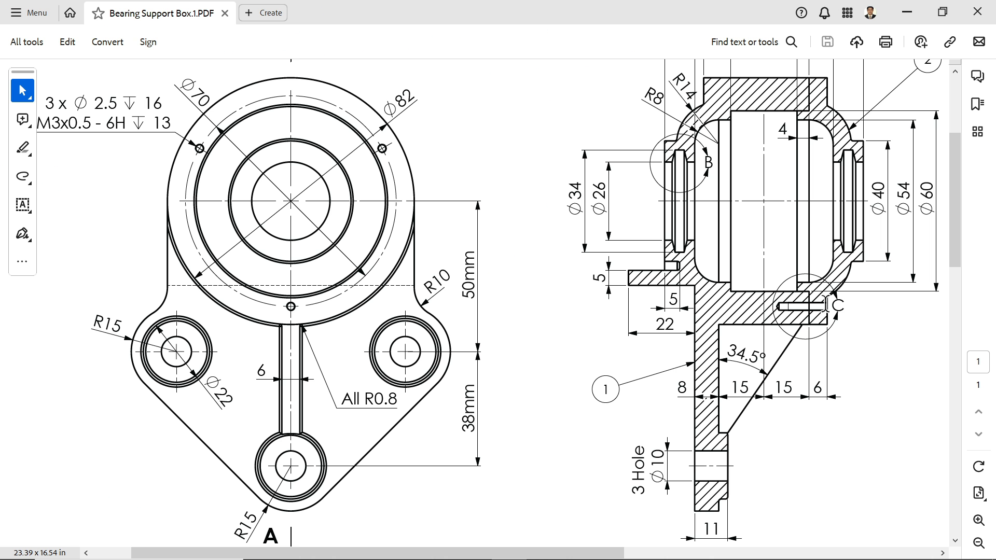
pyautogui.scroll(-8, 777, 410)
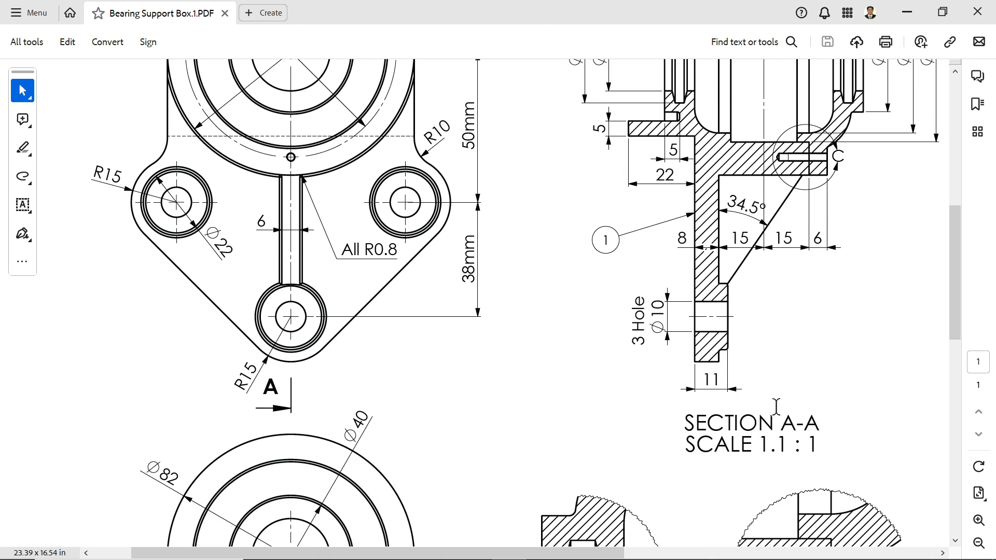
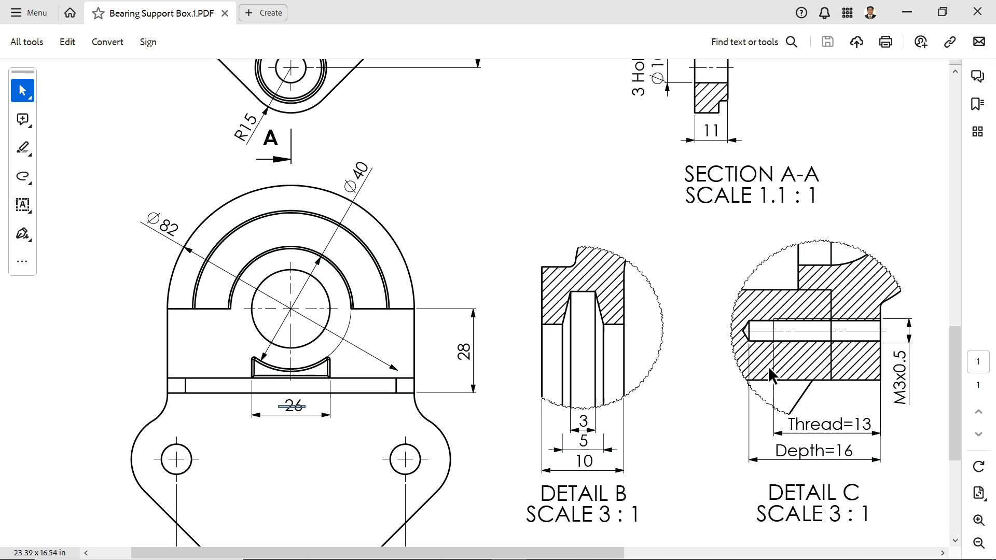
pyautogui.click(907, 13)
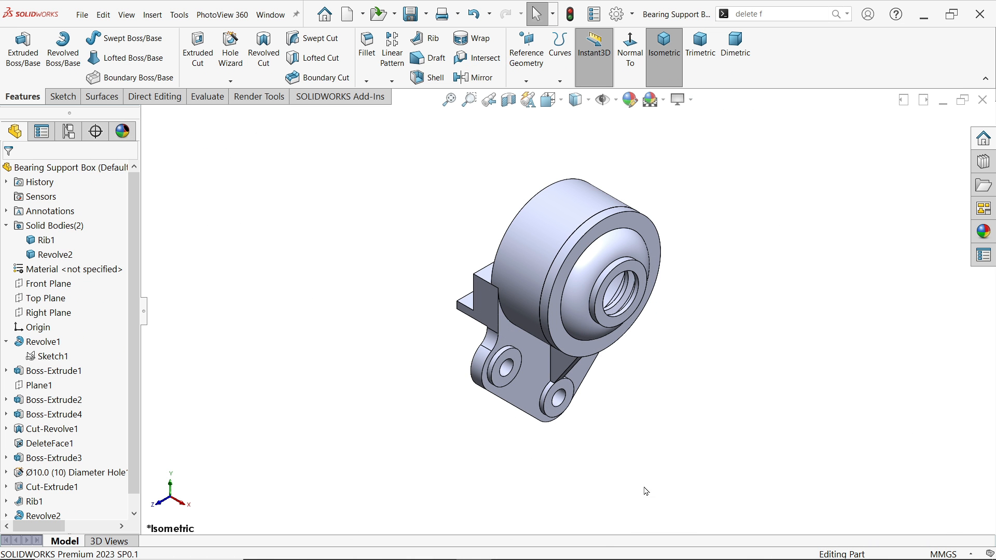
pyautogui.click(510, 549)
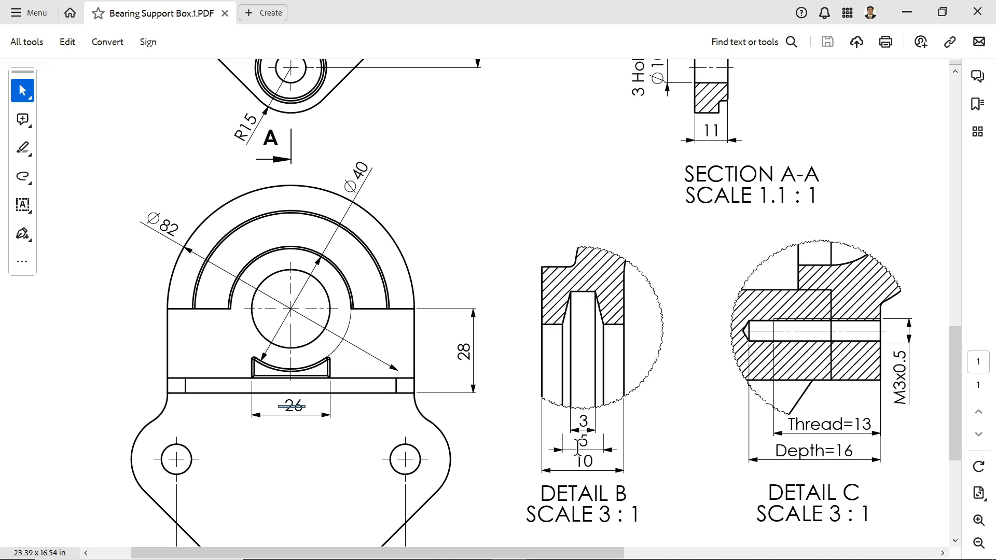
pyautogui.scroll(10, 748, 395)
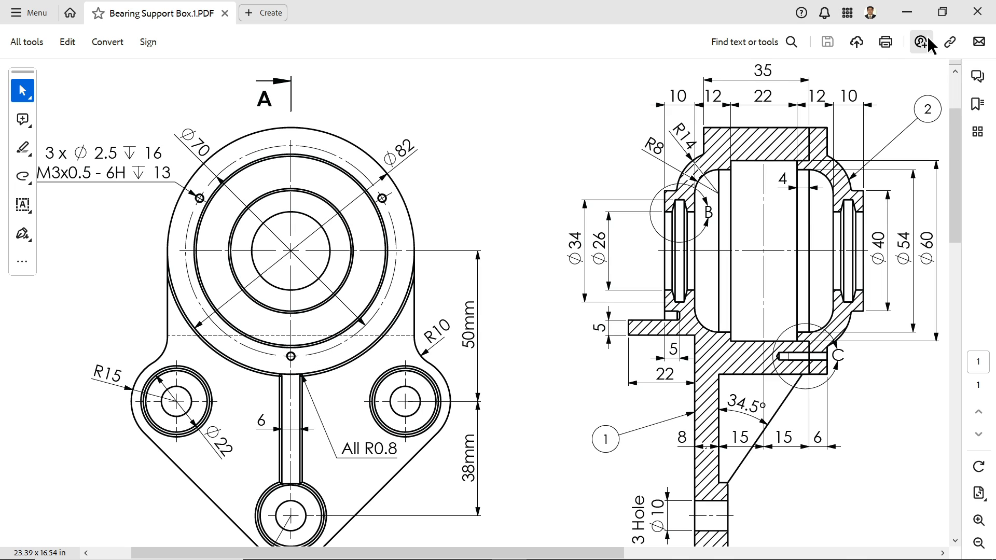
pyautogui.click(908, 11)
# Start a Hole Wizard hole with the straight tap hole type
pyautogui.scroll(-5, 612, 365)
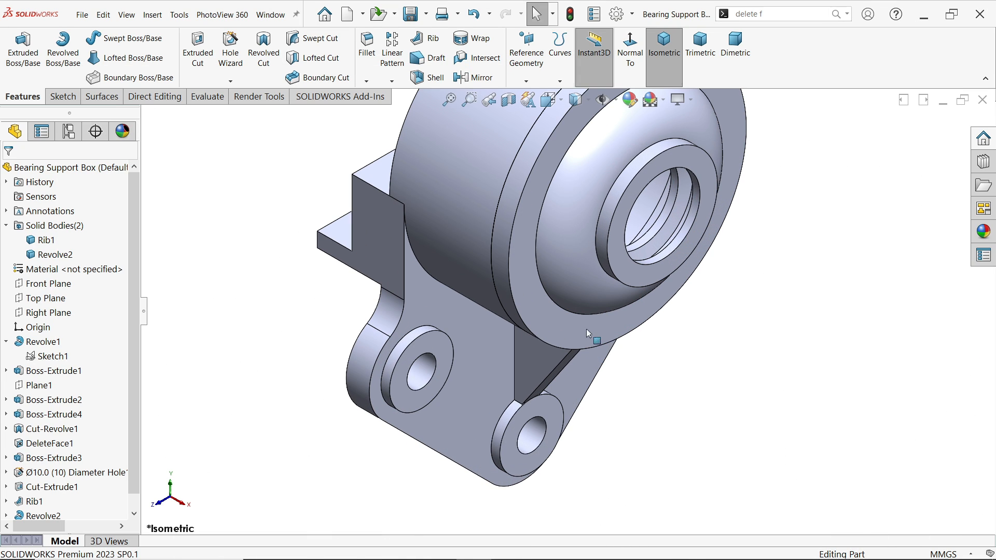
pyautogui.click(230, 57)
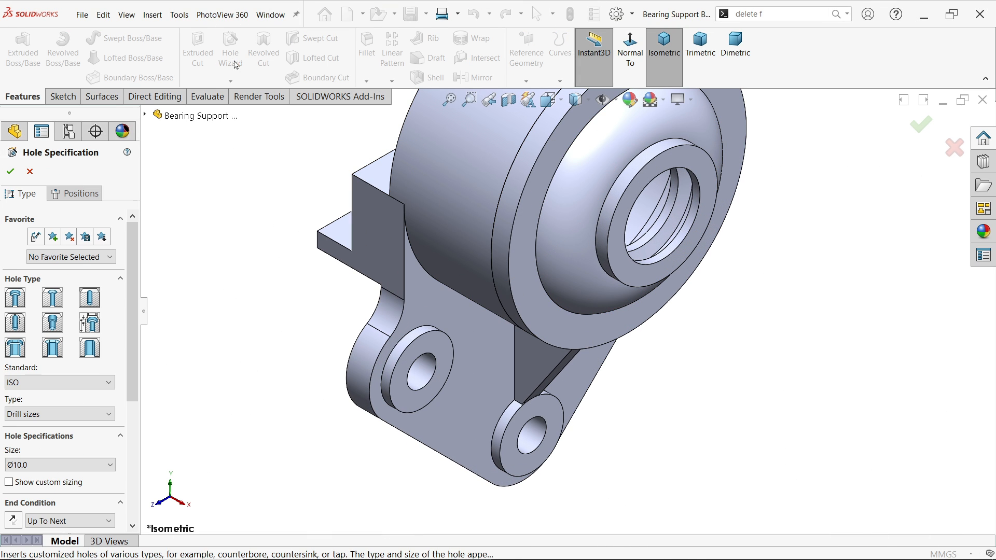
pyautogui.click(16, 326)
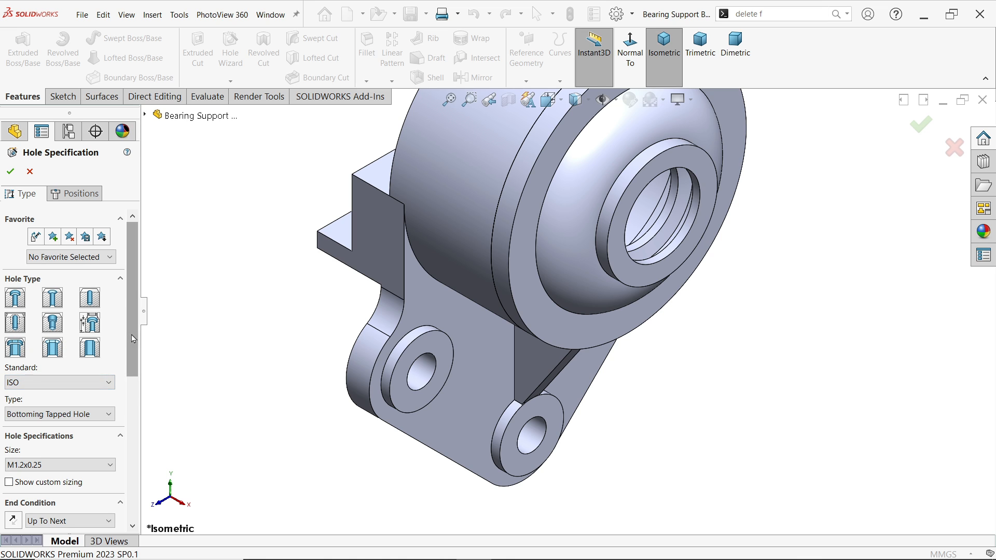
# Choose Tapped hole as the type under the ISO standard and browse the available sizes
pyautogui.scroll(-3, 133, 311)
pyautogui.click(71, 267)
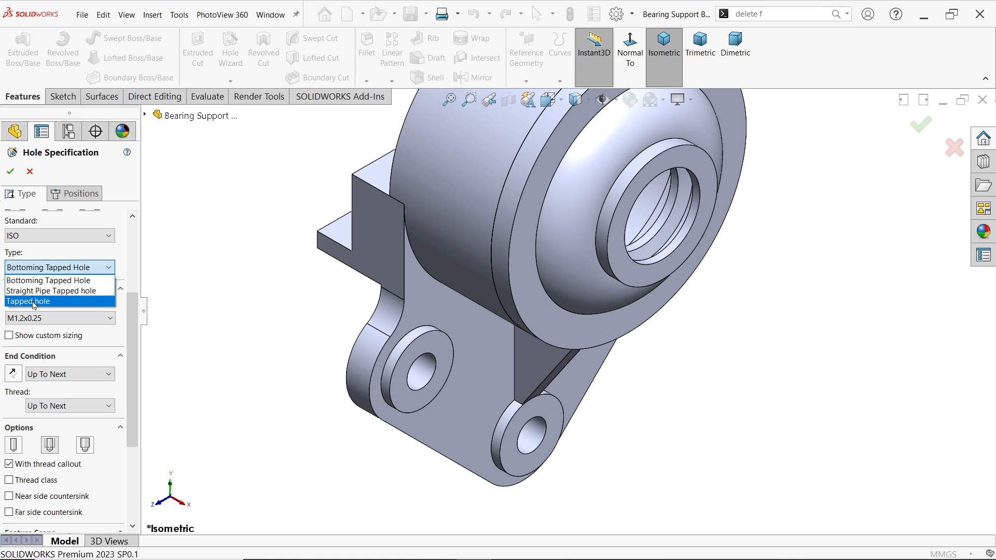
pyautogui.click(33, 301)
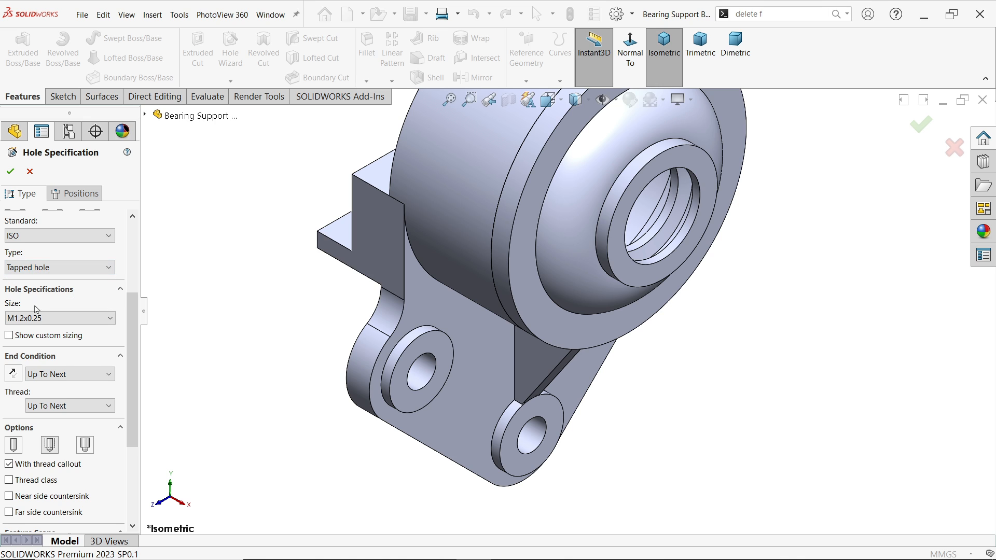
pyautogui.click(36, 318)
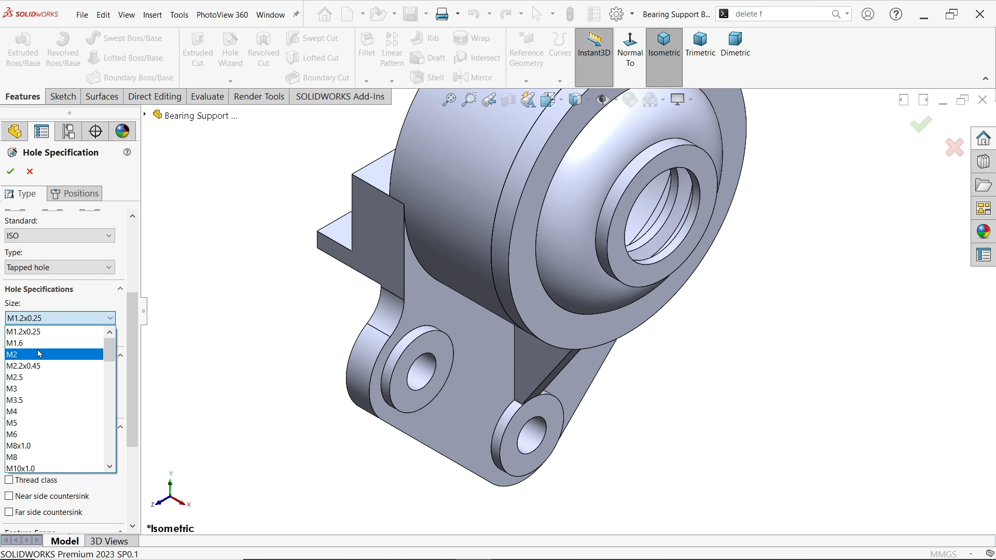
pyautogui.scroll(-1, 31, 342)
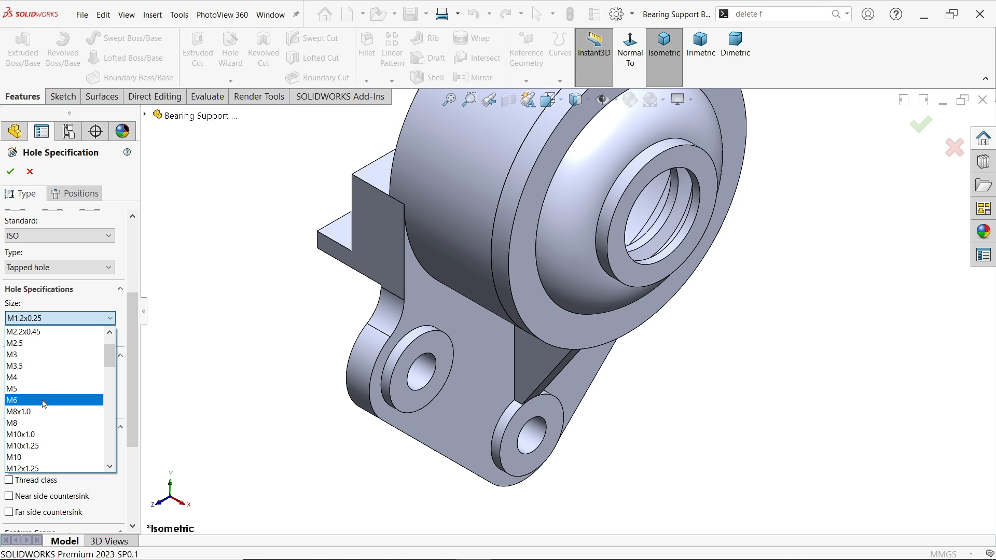
pyautogui.scroll(1, 43, 402)
pyautogui.click(52, 231)
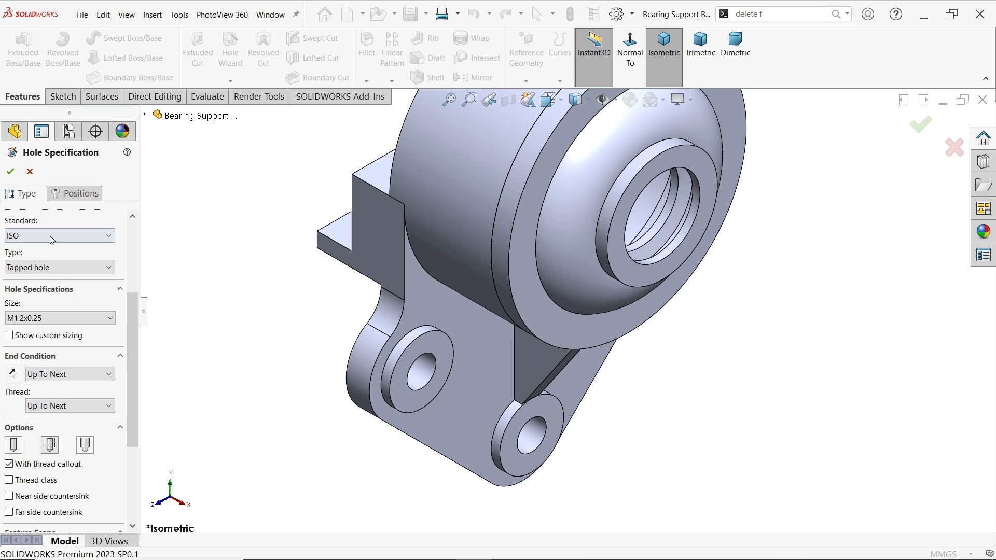
# Set the hole standard to ANSI Metric, the type to Tapped hole and the size to M3x0.5
pyautogui.click(54, 237)
pyautogui.scroll(1, 65, 278)
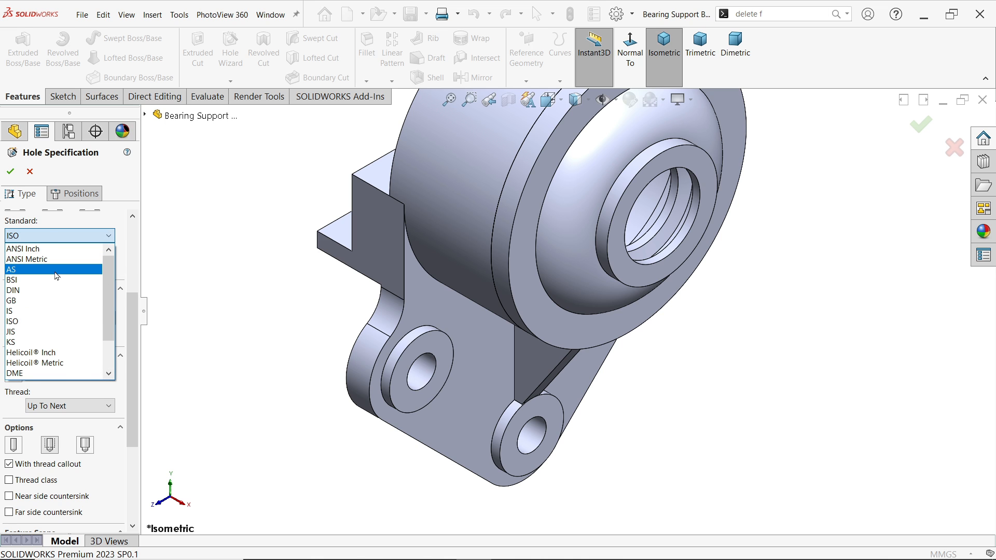
pyautogui.click(51, 261)
pyautogui.click(59, 268)
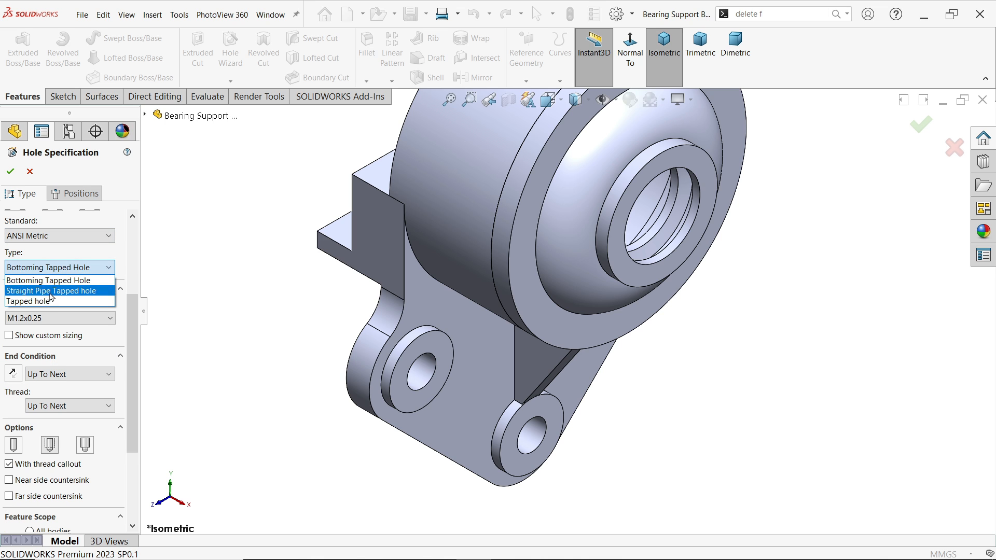
pyautogui.click(35, 302)
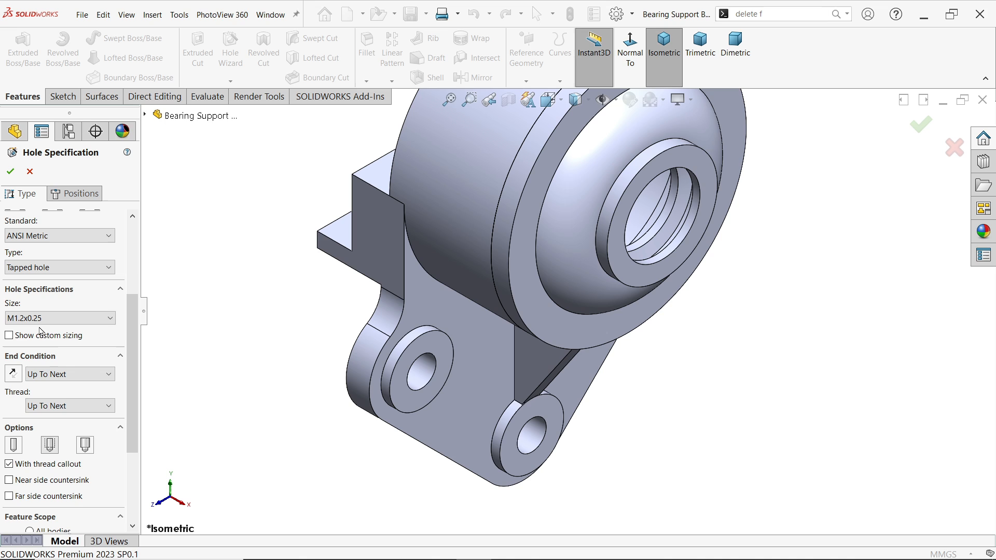
pyautogui.click(41, 318)
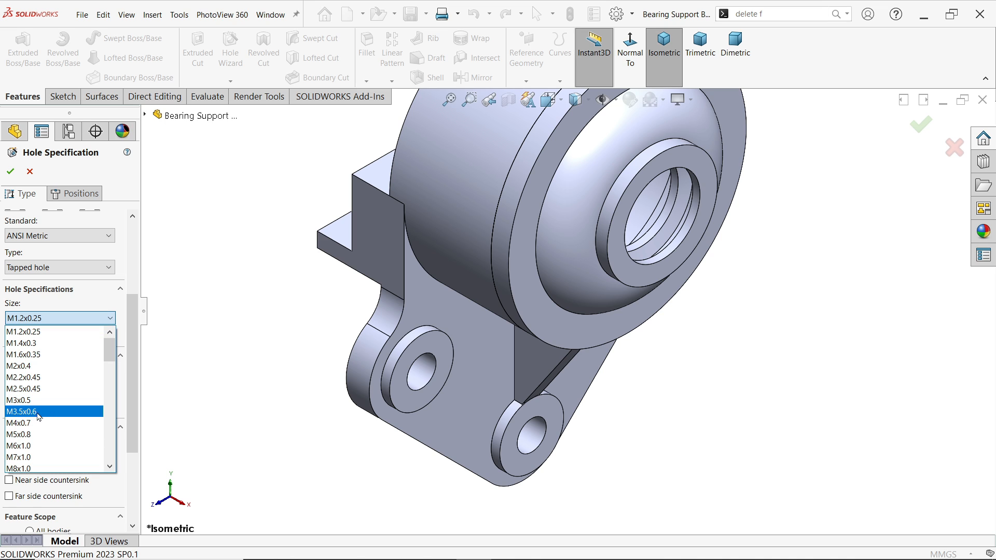
pyautogui.click(27, 400)
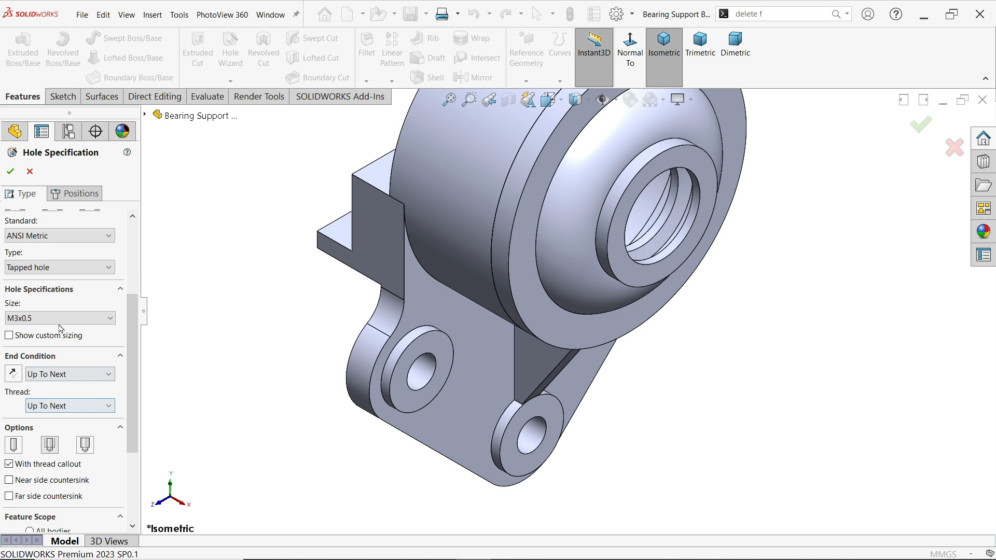
# Give the hole a Blind end condition with a 16 mm hole depth and a 13 mm thread depth
pyautogui.click(53, 375)
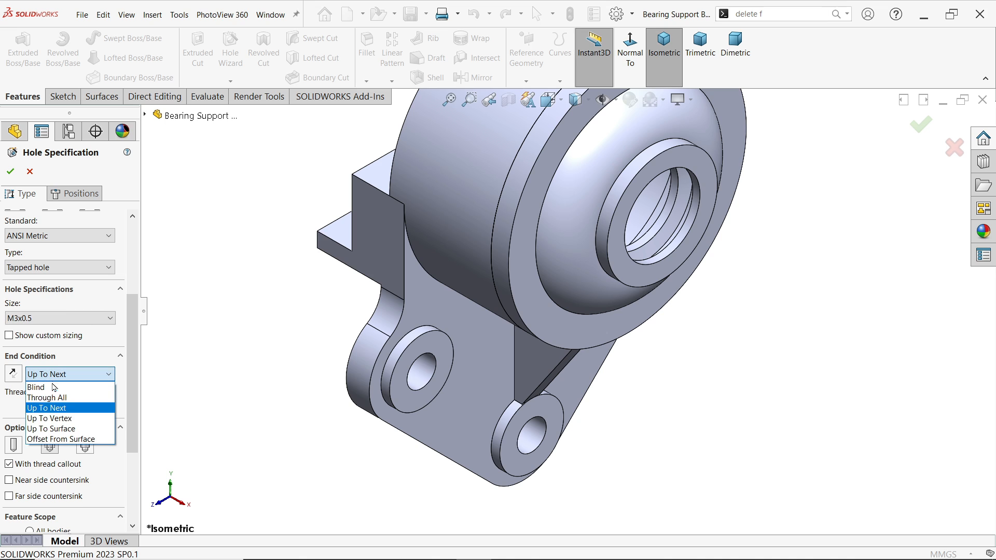
pyautogui.click(47, 385)
pyautogui.moveTo(135, 370); pyautogui.dragTo(124, 422)
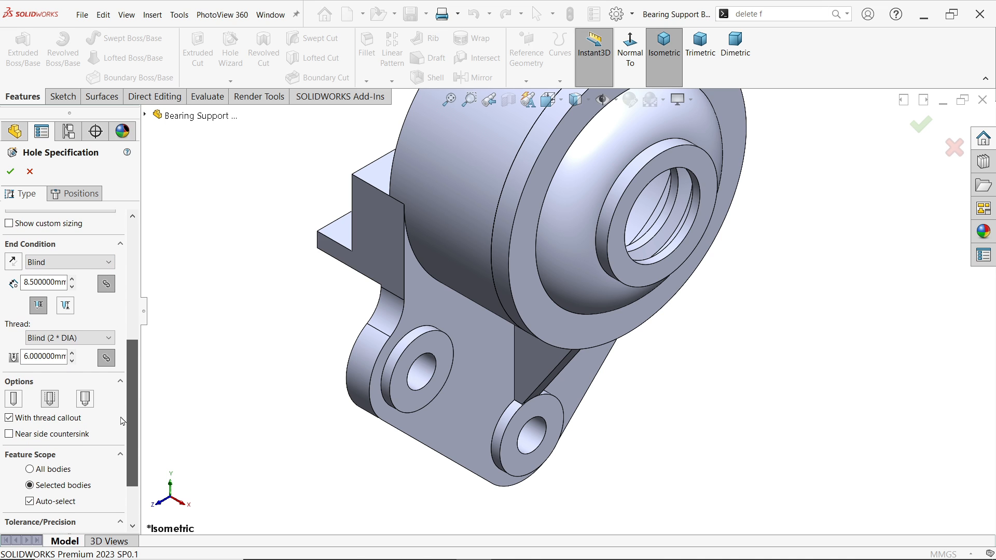
pyautogui.moveTo(23, 282); pyautogui.dragTo(117, 284)
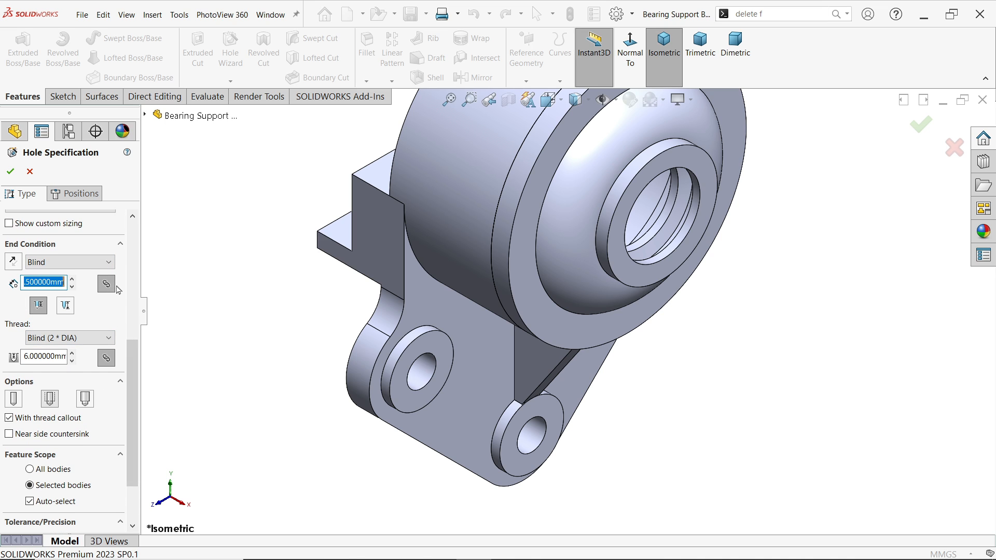
pyautogui.write('16')
pyautogui.press('Return')
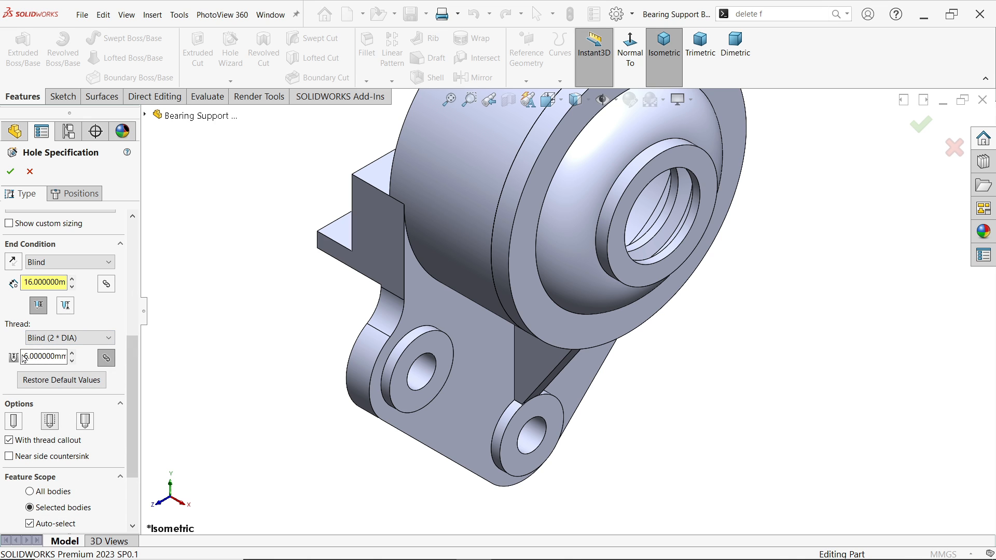
pyautogui.moveTo(23, 355); pyautogui.dragTo(78, 357)
pyautogui.write('13')
pyautogui.press('Return')
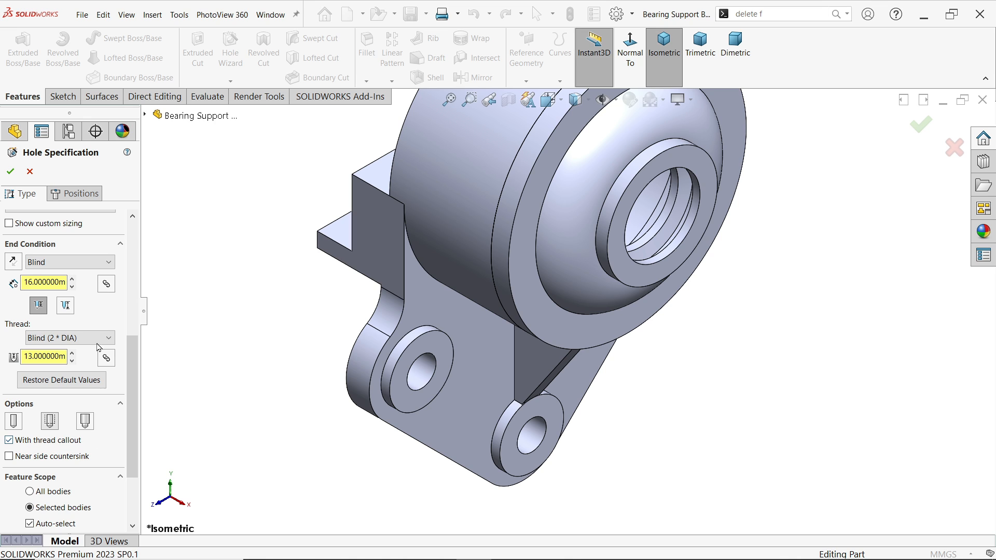
# Place one tapped hole point on the front cover's outer flange face, directly below the origin
pyautogui.click(83, 197)
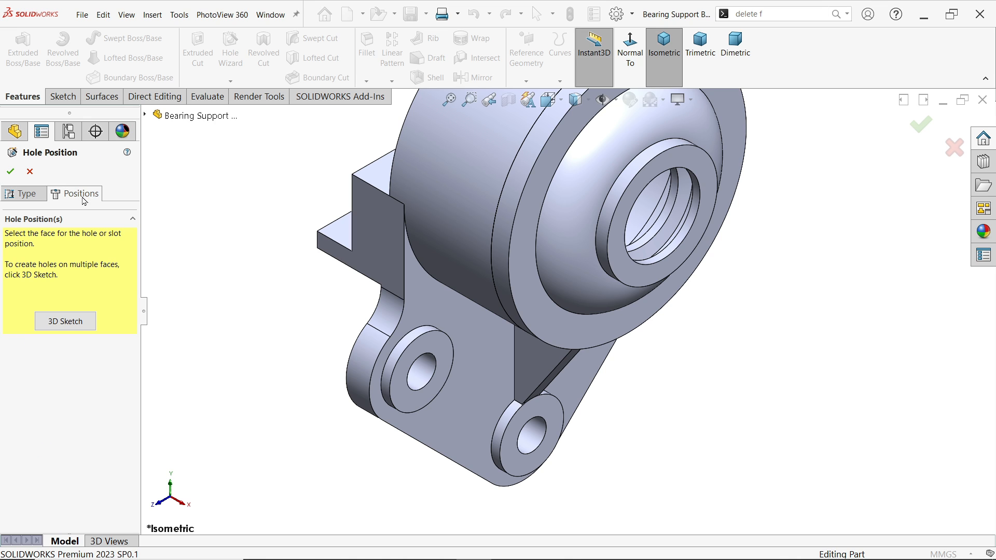
pyautogui.click(629, 328)
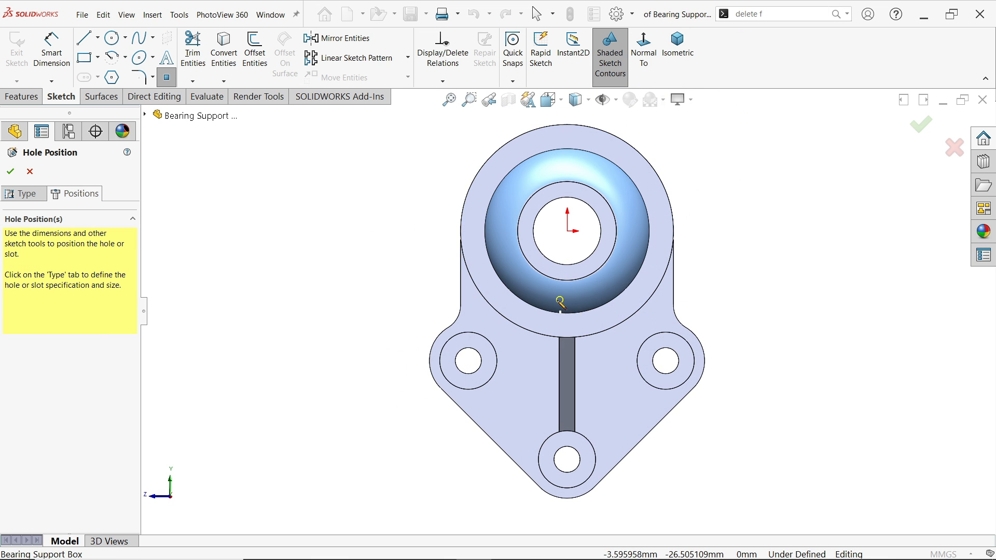
pyautogui.scroll(-2, 560, 304)
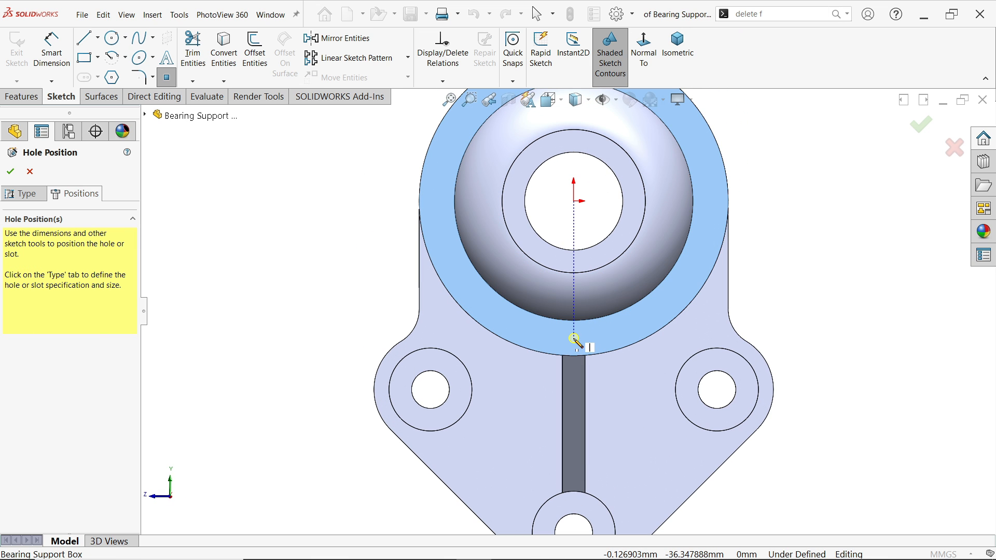
pyautogui.click(573, 338)
pyautogui.press('Escape')
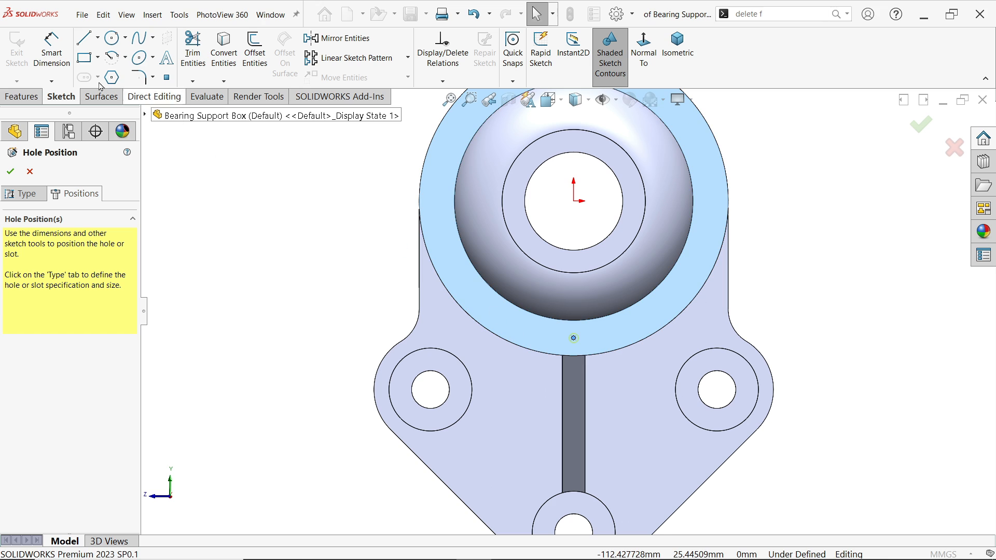
# Dimension the vertical distance between the origin and the hole point as 70/2 mm
pyautogui.click(53, 56)
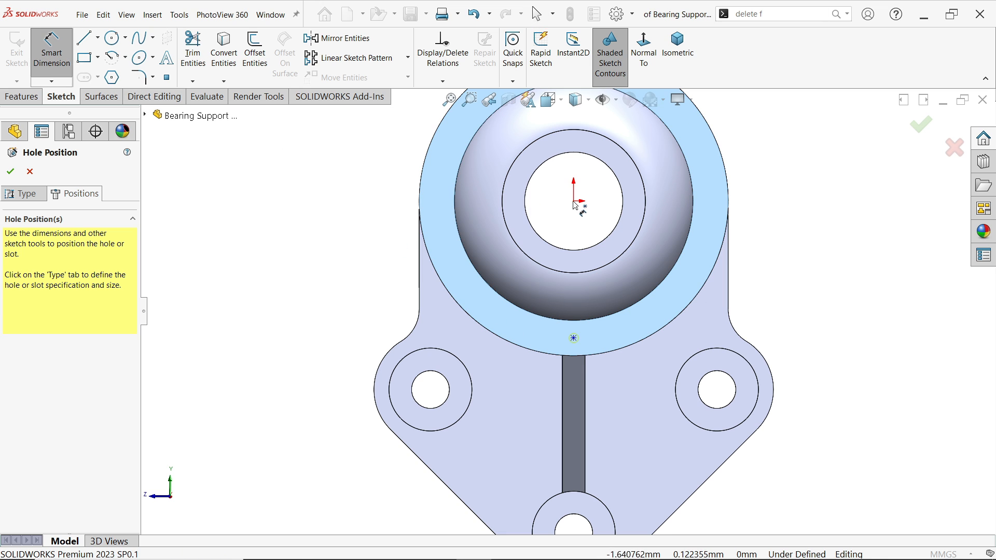
pyautogui.click(575, 339)
pyautogui.click(381, 274)
pyautogui.write('7')
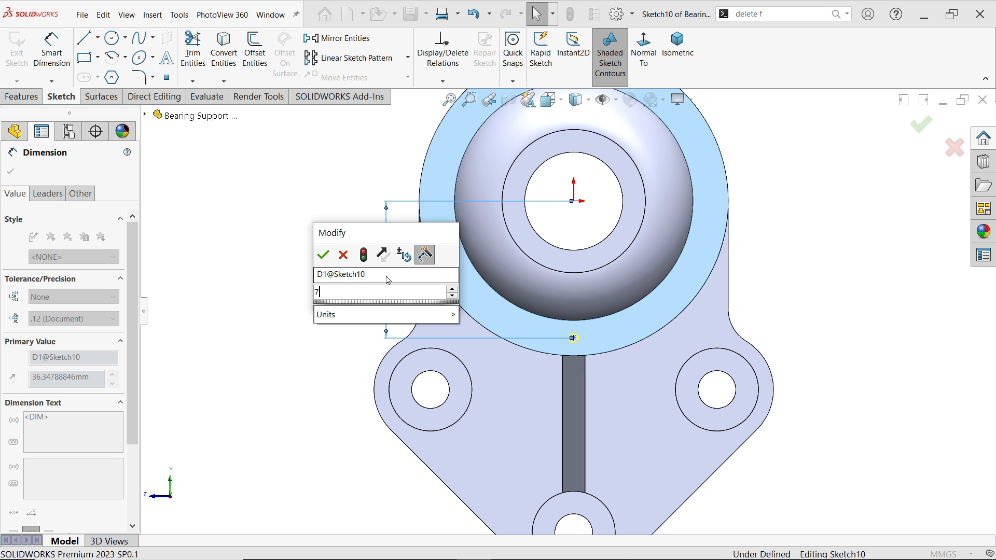
pyautogui.write('0/2')
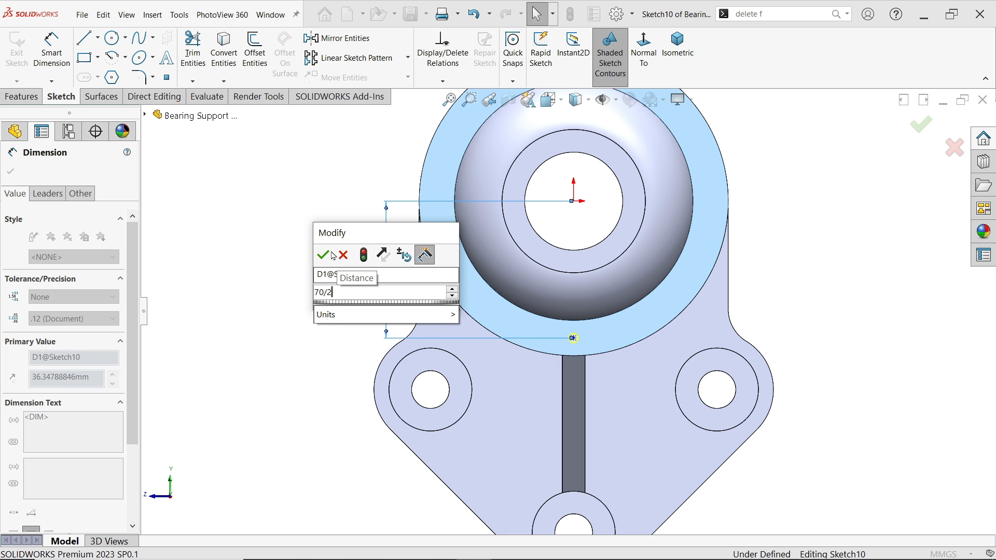
pyautogui.press('Return')
pyautogui.click(11, 172)
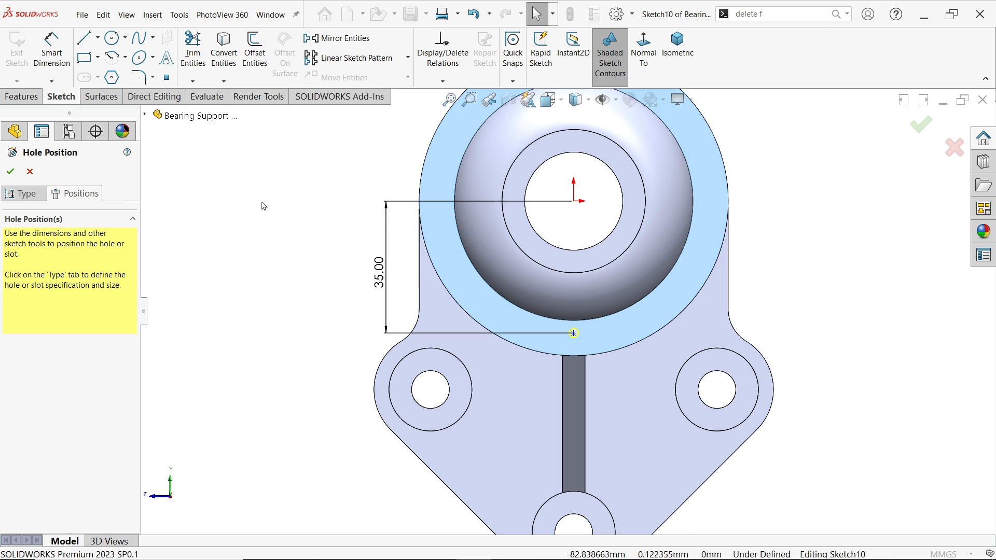
# Add a Vertical relation between the origin and the hole point, and finish the M3x0.5 tapped hole
pyautogui.scroll(-2, 610, 228)
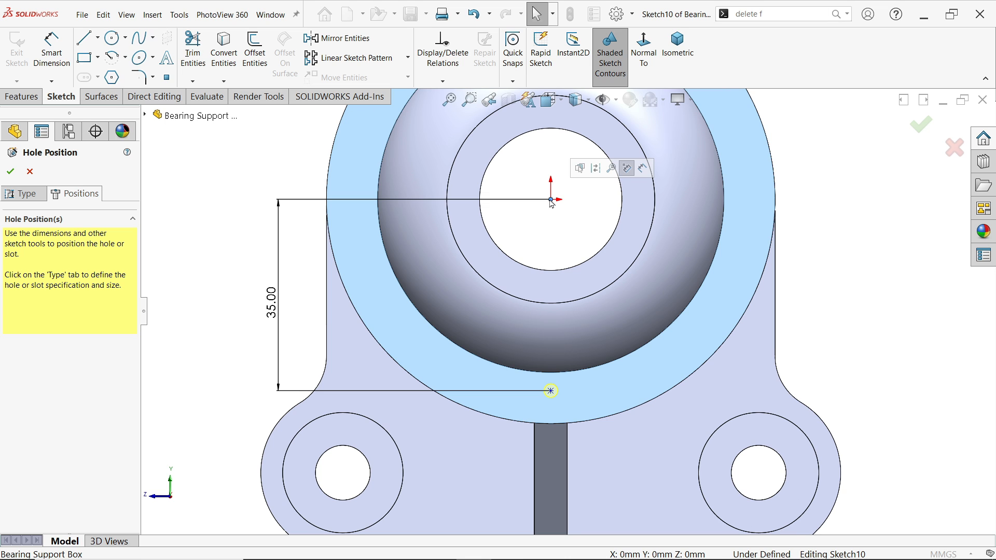
pyautogui.keyDown('ctrl'); pyautogui.click(551, 391); pyautogui.keyUp('ctrl')
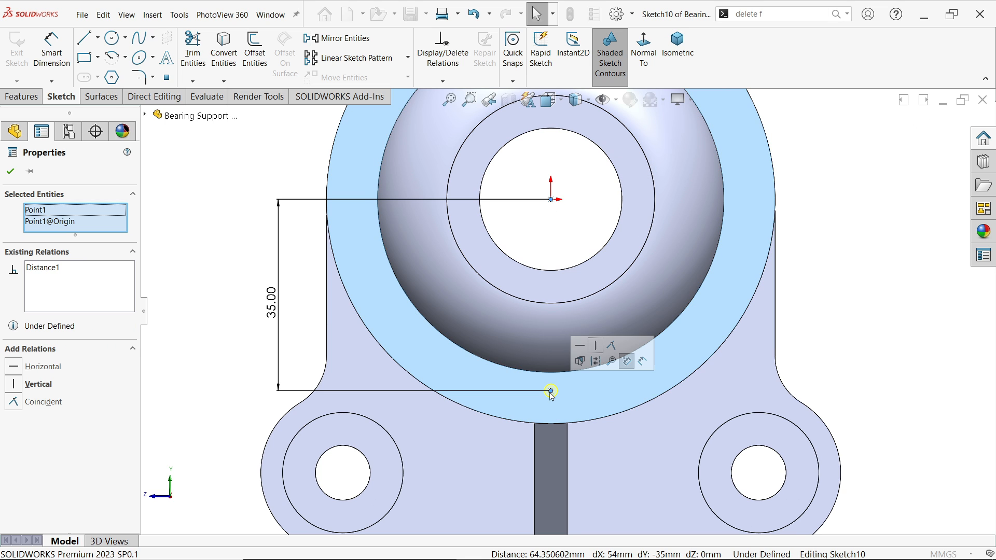
pyautogui.click(596, 346)
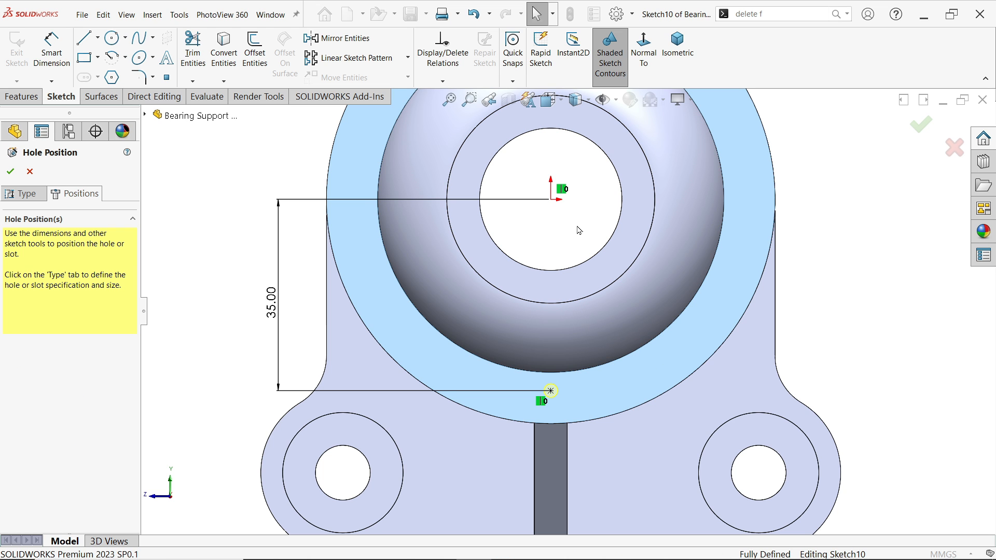
pyautogui.scroll(3, 744, 346)
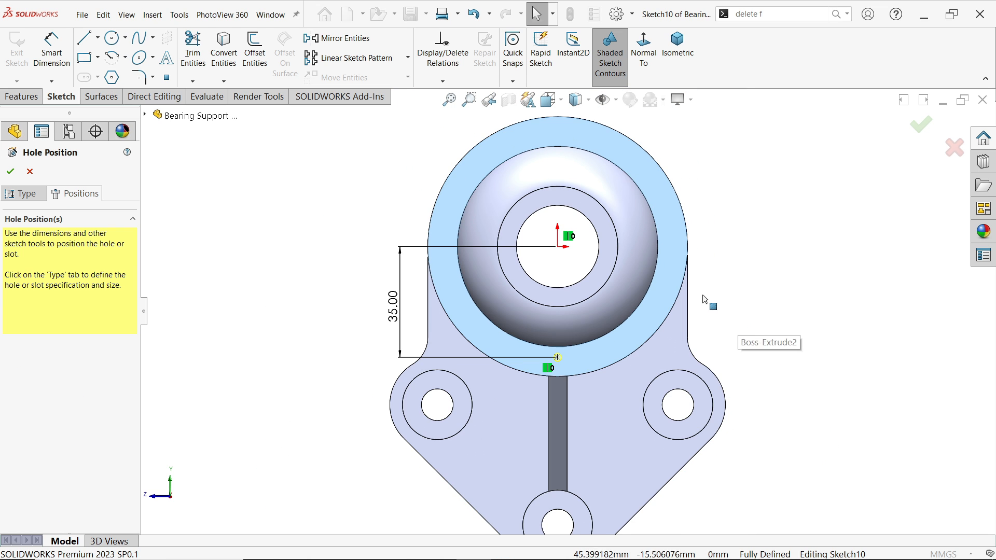
pyautogui.moveTo(705, 300)
pyautogui.mouseDown(button='middle')
pyautogui.moveTo(769, 309)
pyautogui.moveTo(703, 313)
pyautogui.mouseUp(button='middle')
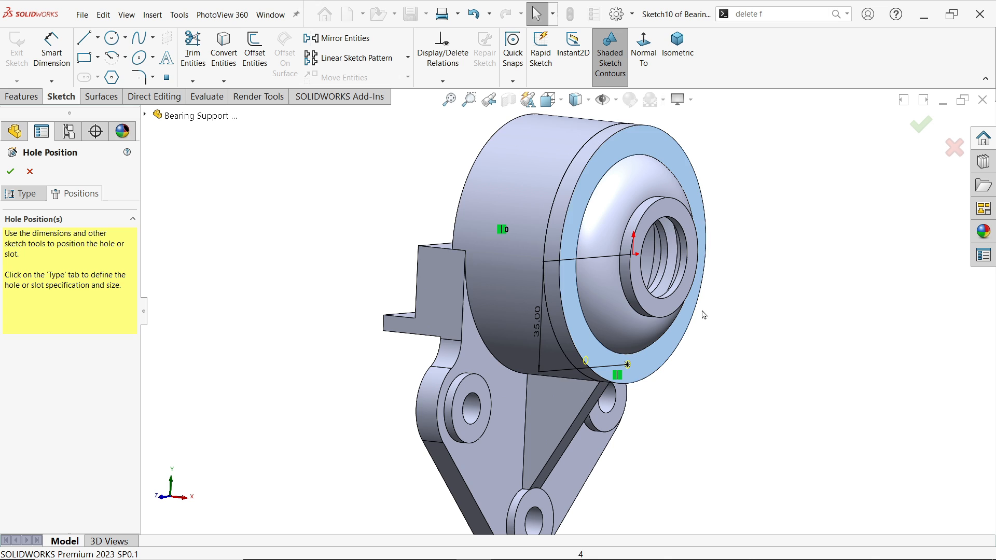
pyautogui.click(10, 172)
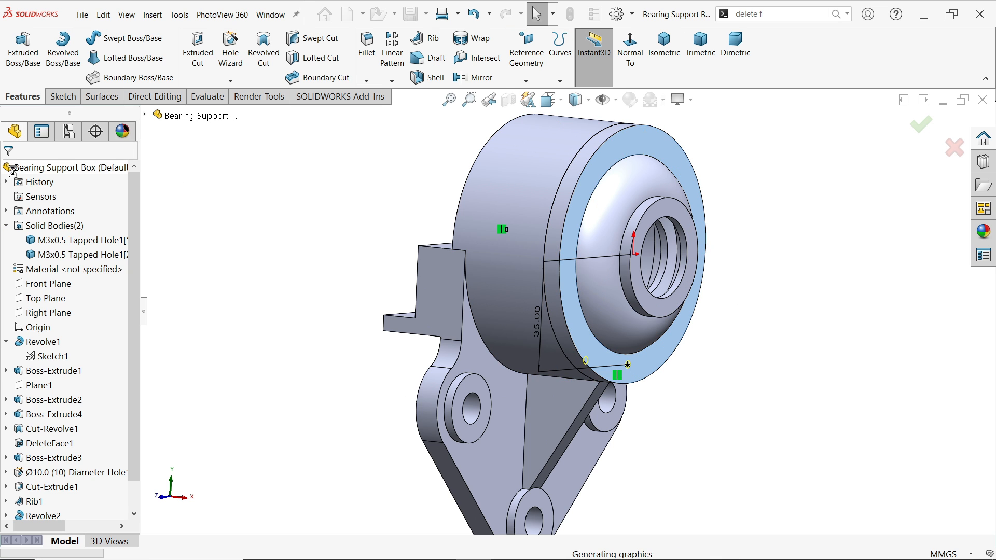
# Check the Shaded cosmetic threads option in the document's Detailing settings and examine the thread display in the new hole
pyautogui.click(618, 15)
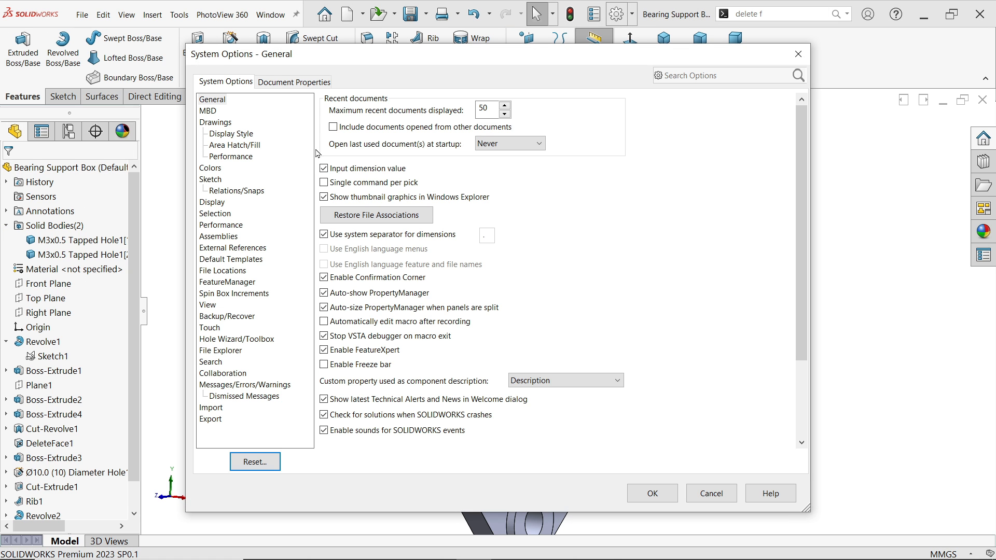
pyautogui.click(310, 84)
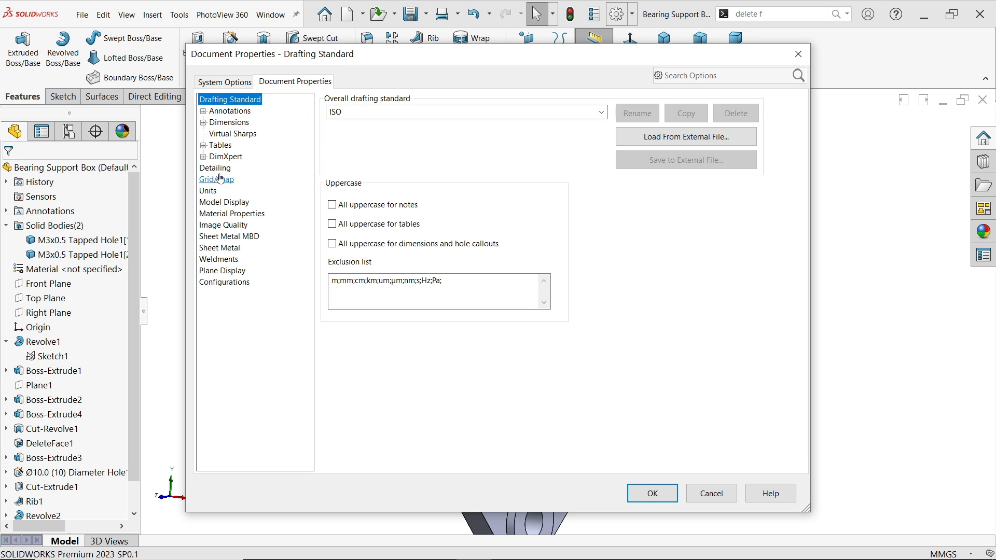
pyautogui.click(215, 168)
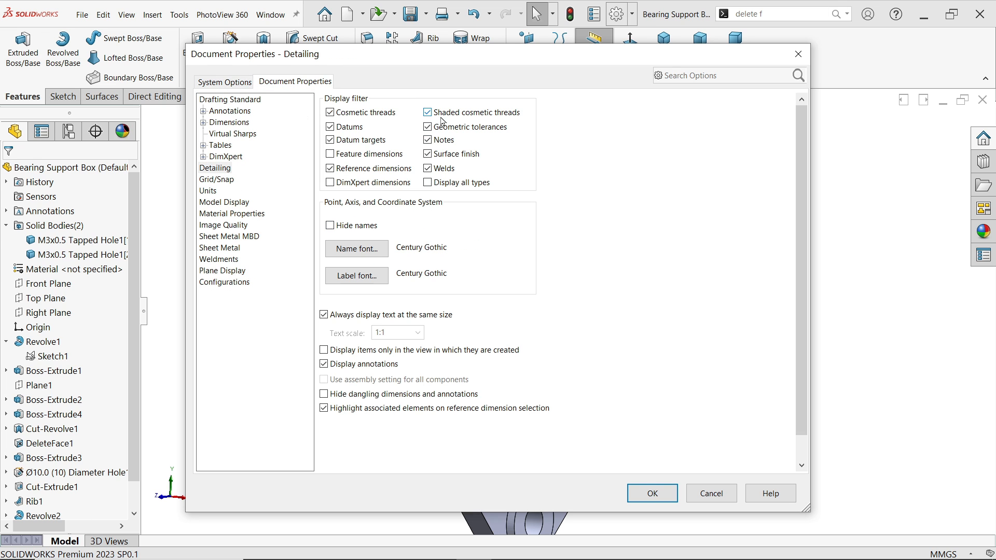
pyautogui.click(652, 493)
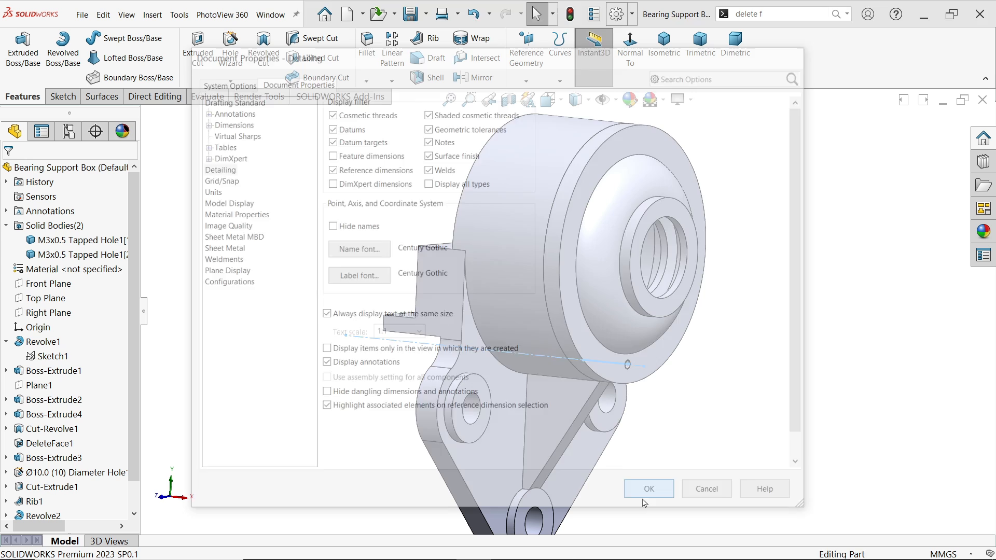
pyautogui.scroll(-6, 602, 335)
pyautogui.scroll(5, 601, 334)
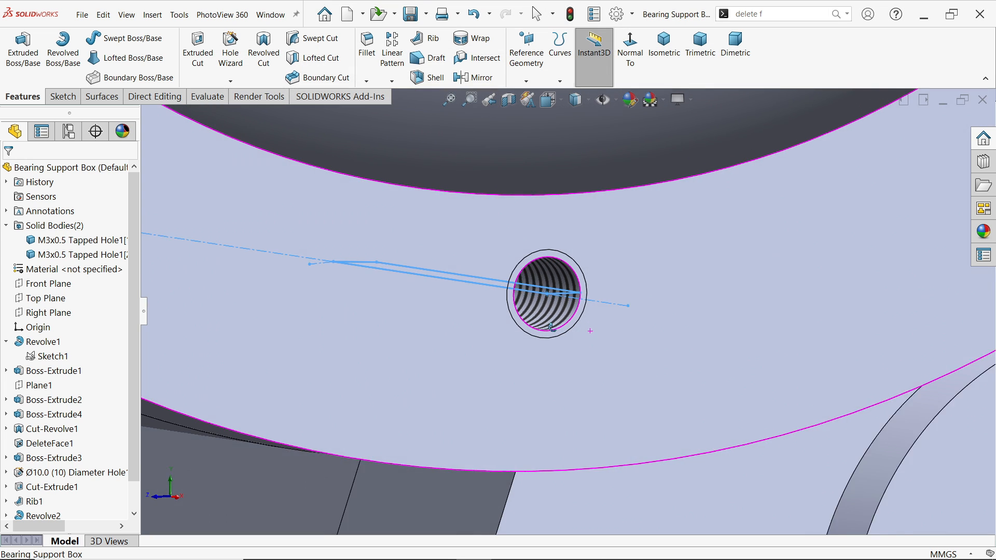
pyautogui.scroll(6, 567, 333)
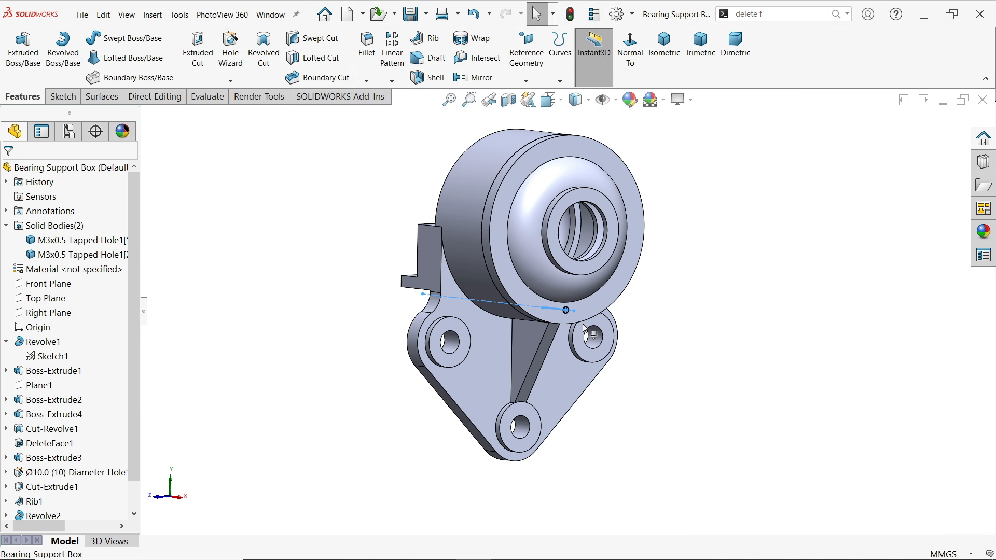
# Section the model on the Front Plane to examine the tapped hole's depth through the cover into the support, and turn the section off
pyautogui.click(509, 100)
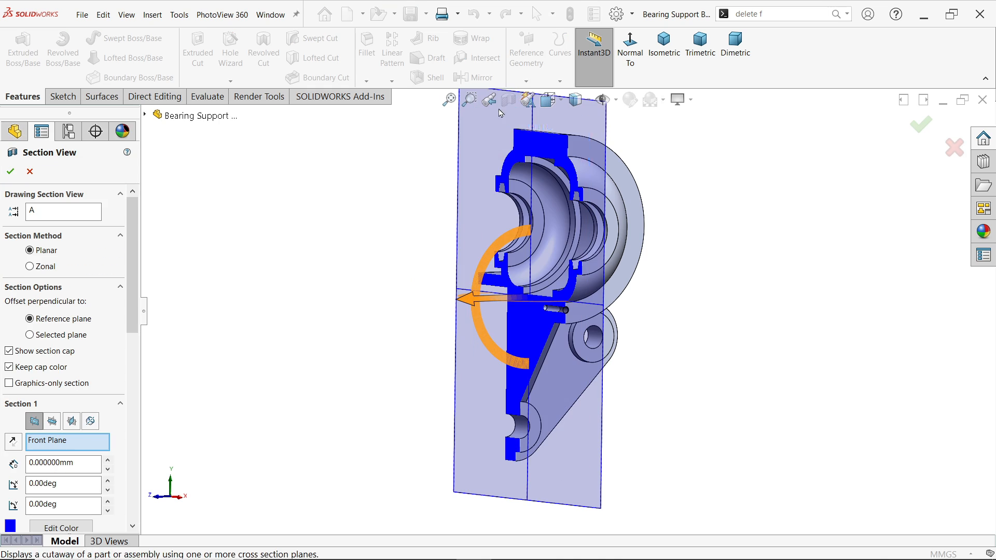
pyautogui.click(9, 172)
pyautogui.scroll(-8, 641, 313)
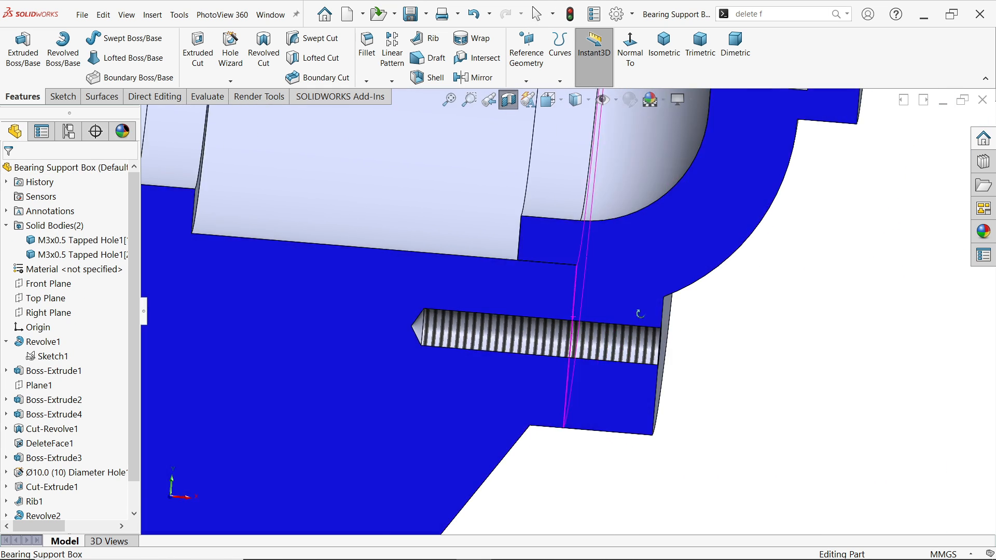
pyautogui.moveTo(640, 313); pyautogui.dragTo(606, 325, button='middle')
pyautogui.scroll(10, 606, 326)
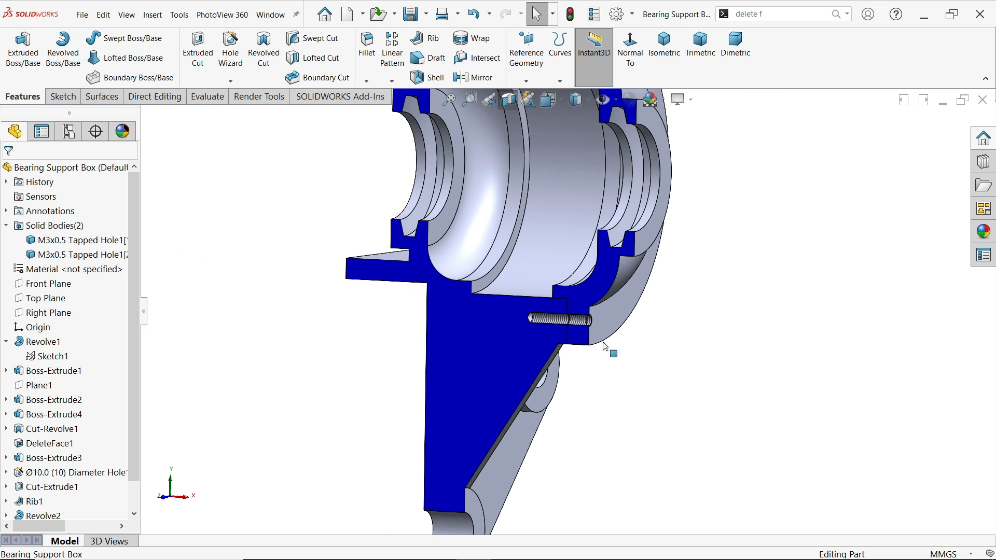
pyautogui.scroll(3, 600, 309)
pyautogui.scroll(-12, 565, 314)
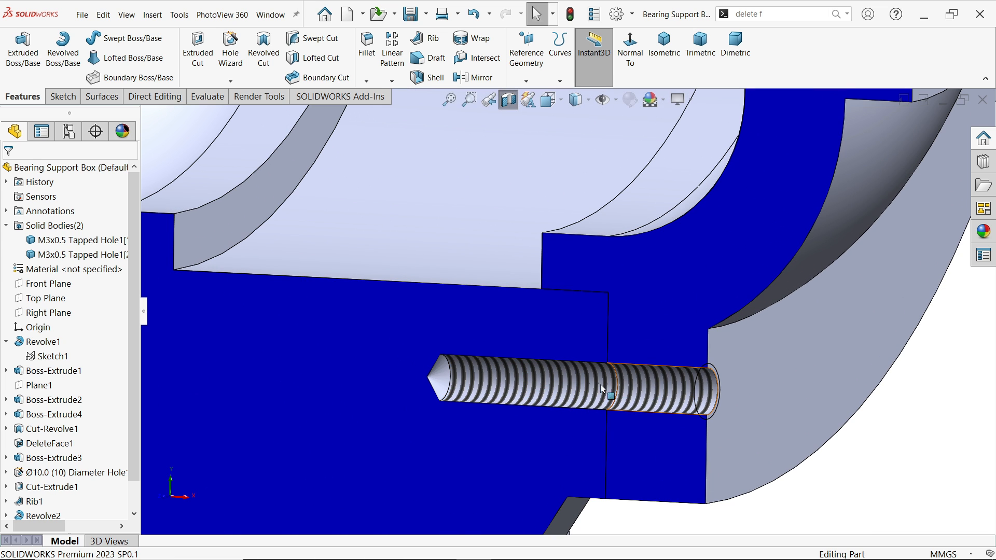
pyautogui.scroll(6, 600, 365)
pyautogui.scroll(5, 601, 363)
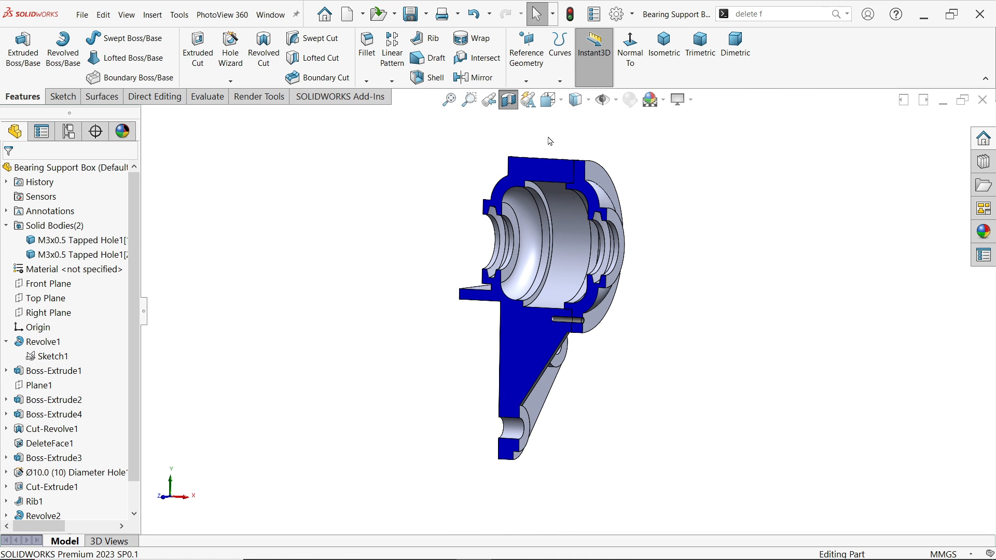
pyautogui.click(508, 99)
# Start a Circular Pattern around the cover's small cylindrical boss face with 3 equally spaced instances over 360 degrees
pyautogui.scroll(-6, 568, 260)
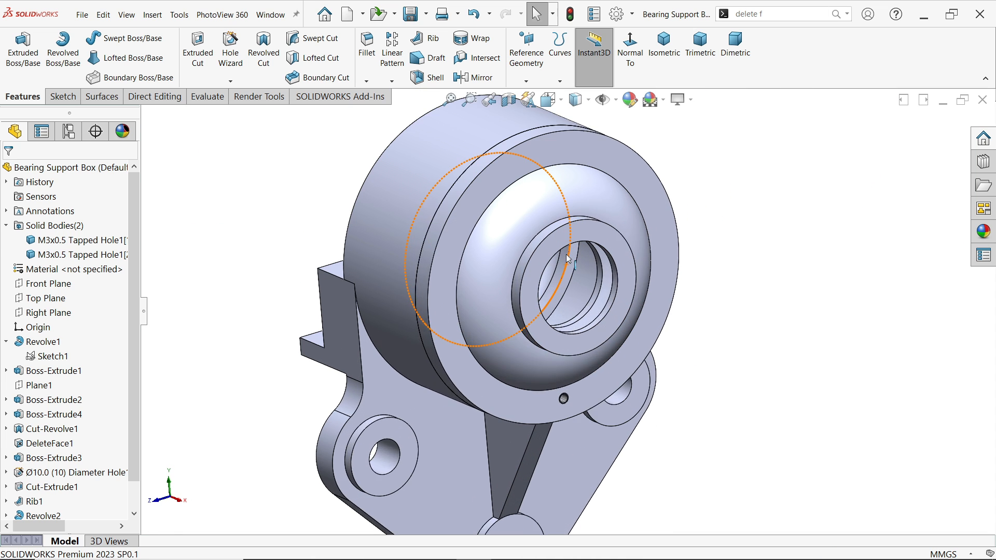
pyautogui.click(392, 81)
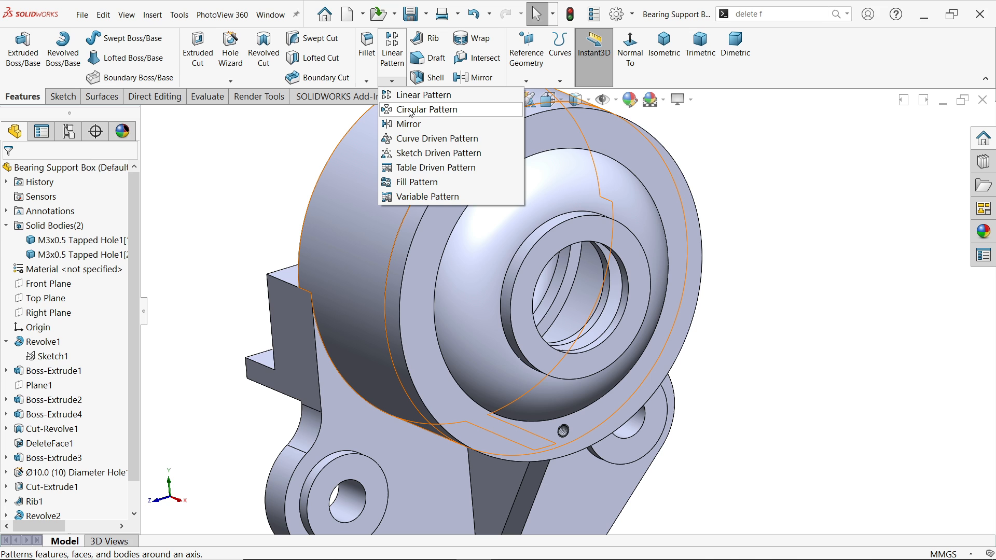
pyautogui.click(411, 110)
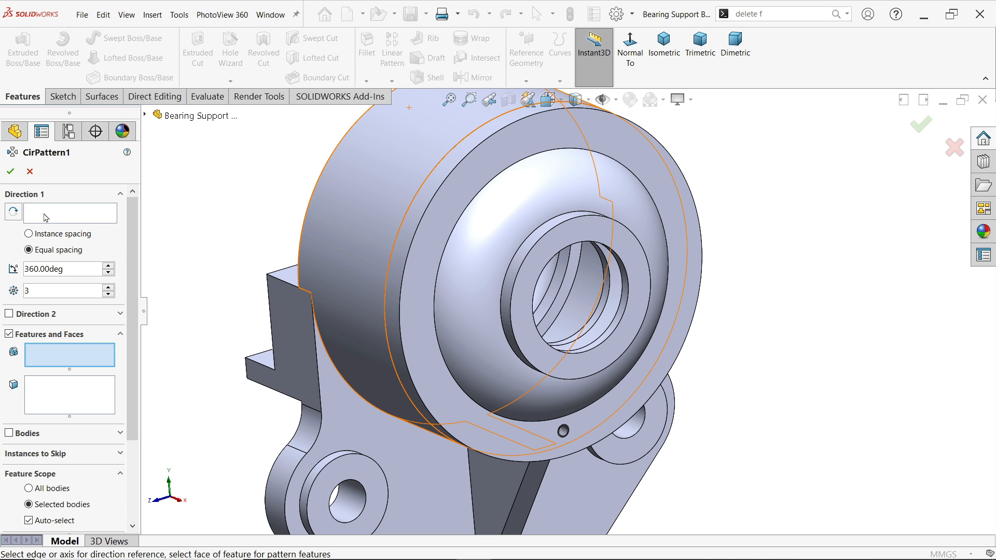
pyautogui.click(45, 218)
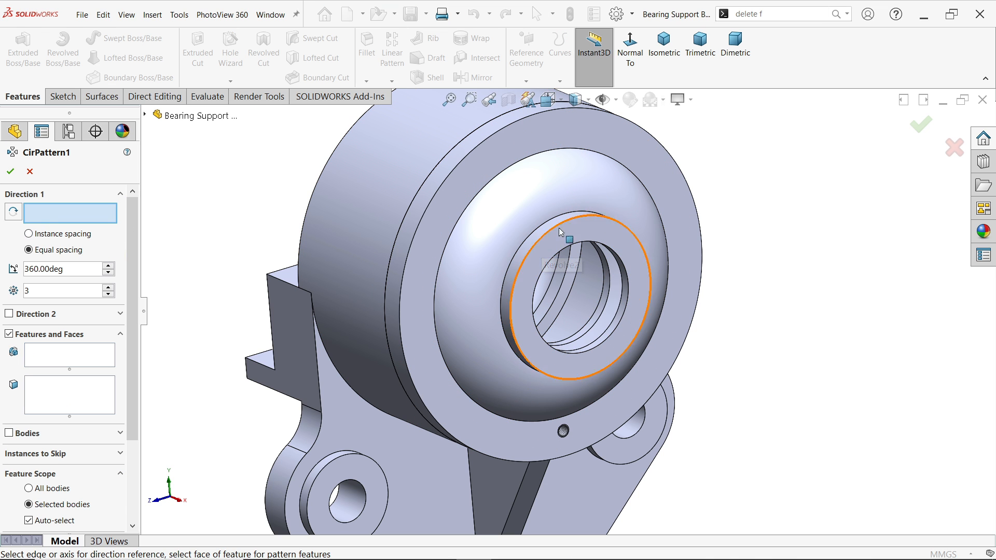
pyautogui.scroll(-3, 584, 324)
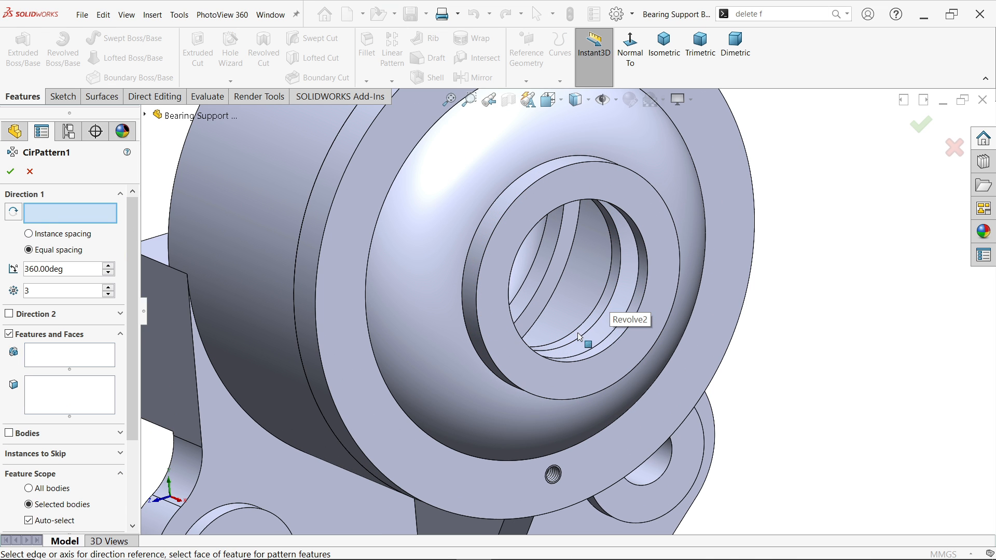
pyautogui.click(493, 241)
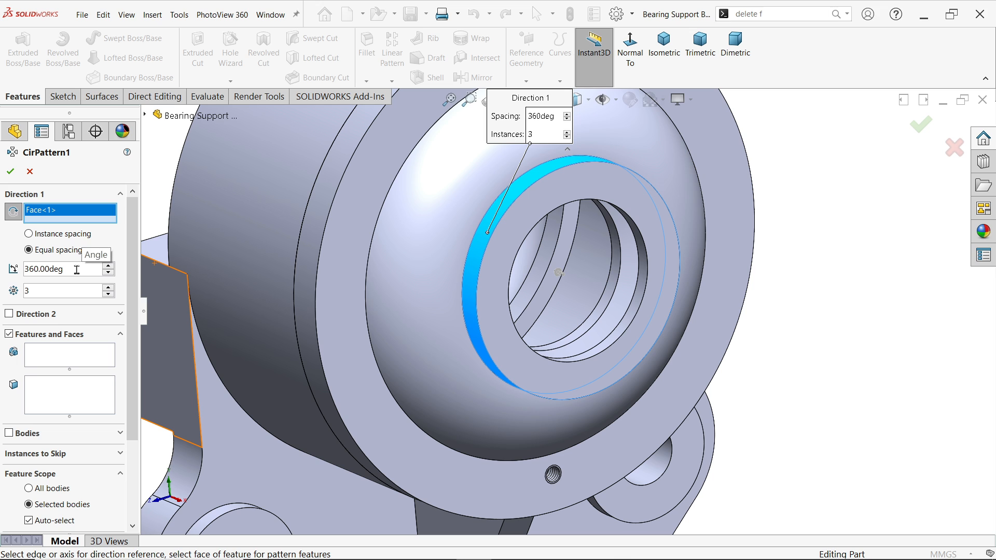
pyautogui.moveTo(76, 269); pyautogui.dragTo(24, 269)
pyautogui.doubleClick(61, 296)
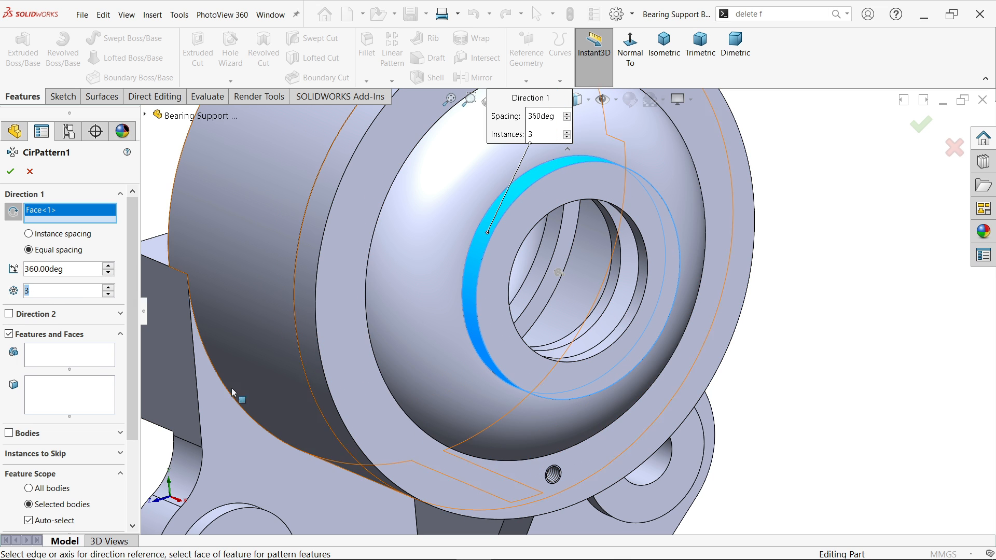
# Choose the M3x0.5 tapped hole as the feature to pattern and complete the circular pattern
pyautogui.click(62, 359)
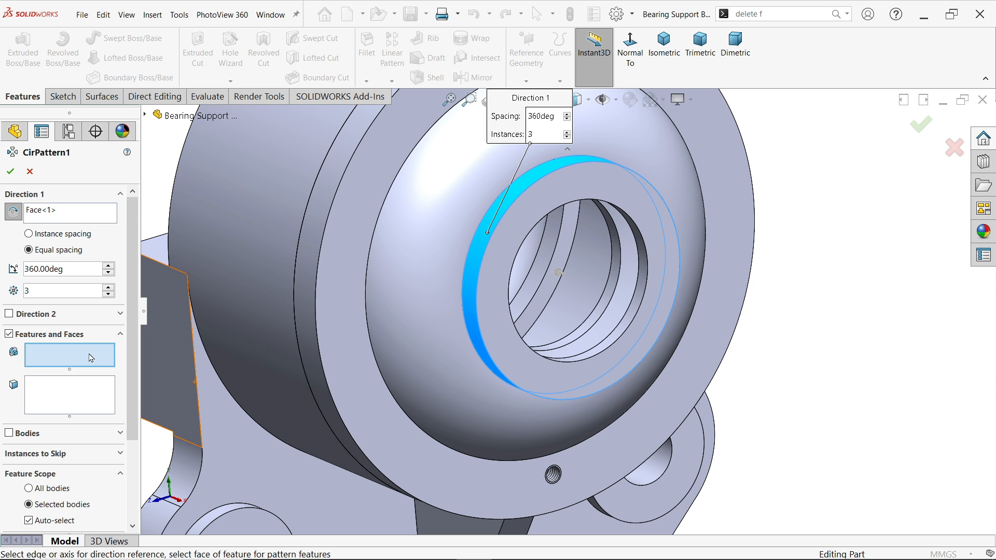
pyautogui.click(553, 473)
pyautogui.moveTo(555, 472); pyautogui.dragTo(561, 418, button='middle')
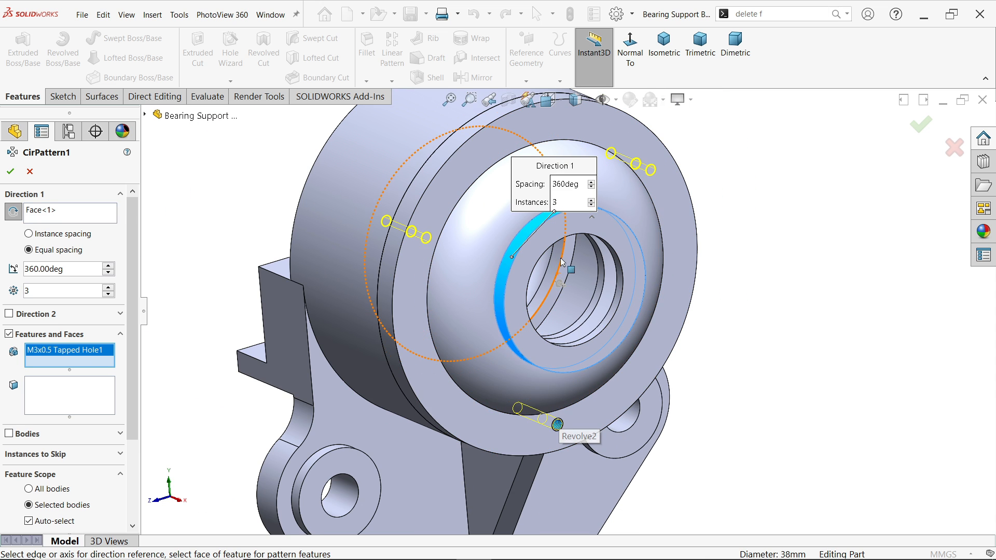
pyautogui.scroll(-1, 561, 238)
pyautogui.moveTo(573, 282); pyautogui.dragTo(544, 294, button='middle')
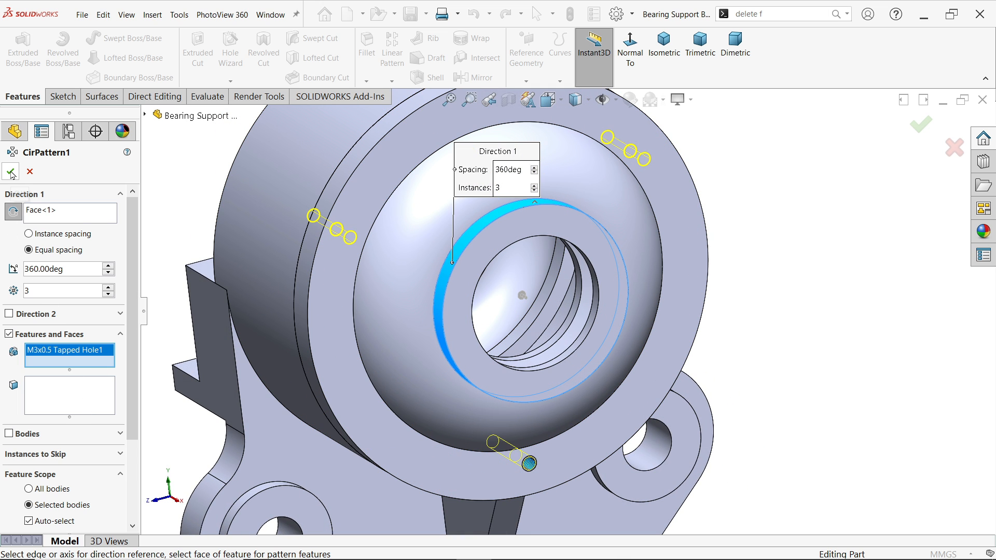
pyautogui.moveTo(133, 238); pyautogui.dragTo(127, 327)
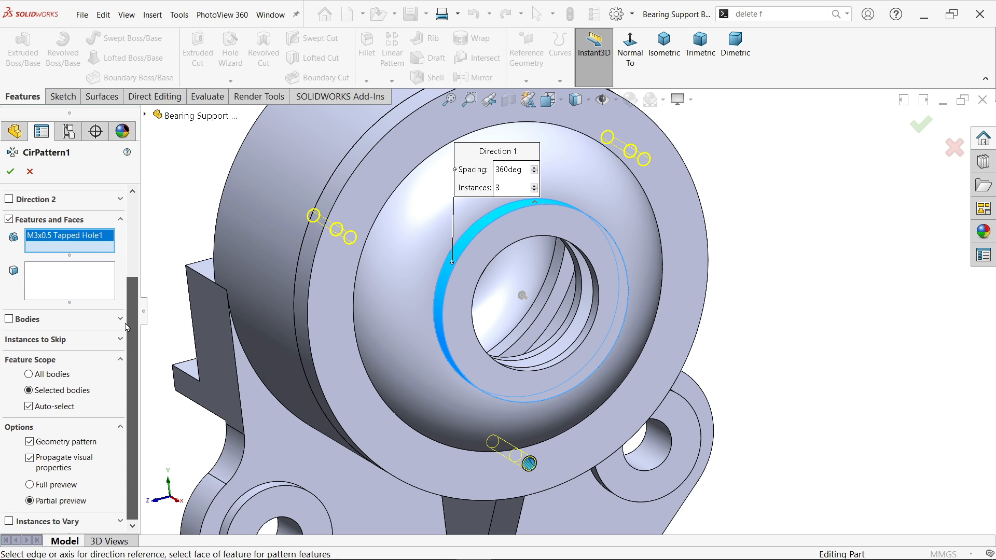
pyautogui.click(10, 171)
pyautogui.press('f')
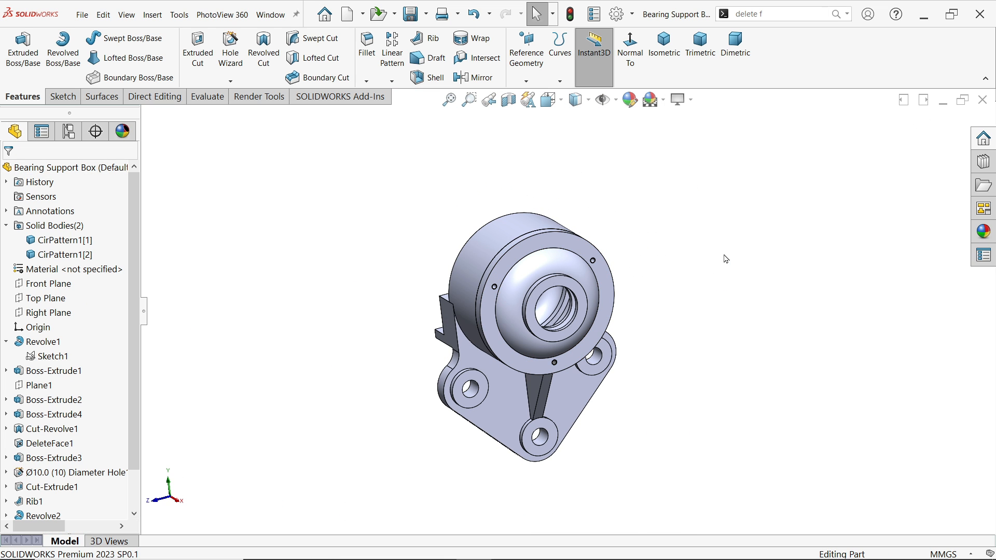
# Hide the front cover body to examine the patterned holes in the support's front face, and show the cover again
pyautogui.moveTo(686, 342); pyautogui.dragTo(671, 360, button='middle')
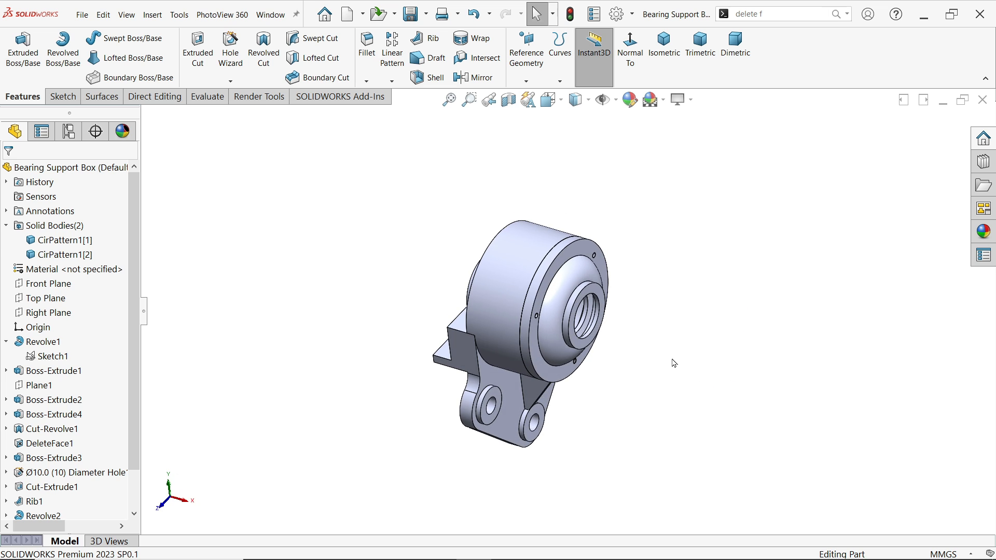
pyautogui.scroll(-5, 563, 322)
pyautogui.scroll(5, 561, 319)
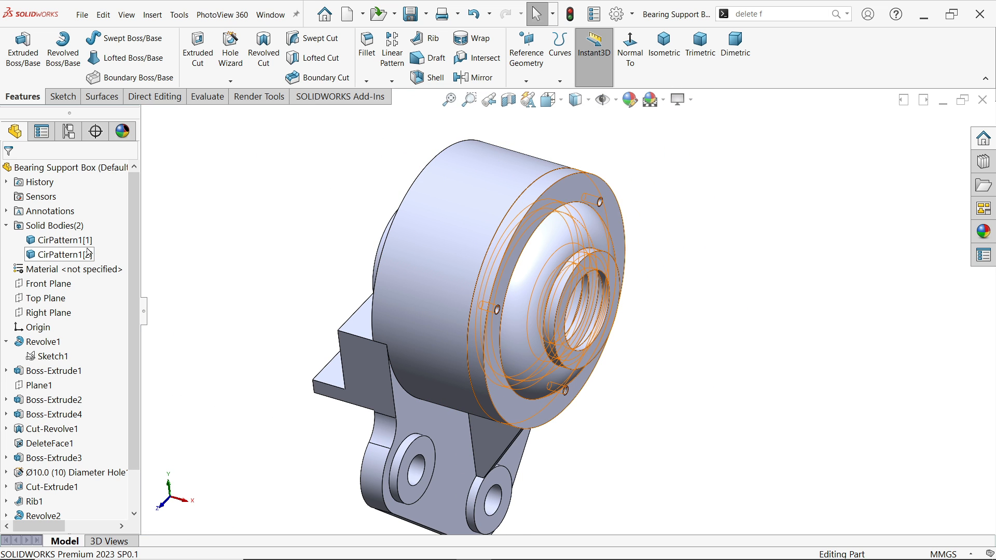
pyautogui.click(80, 262)
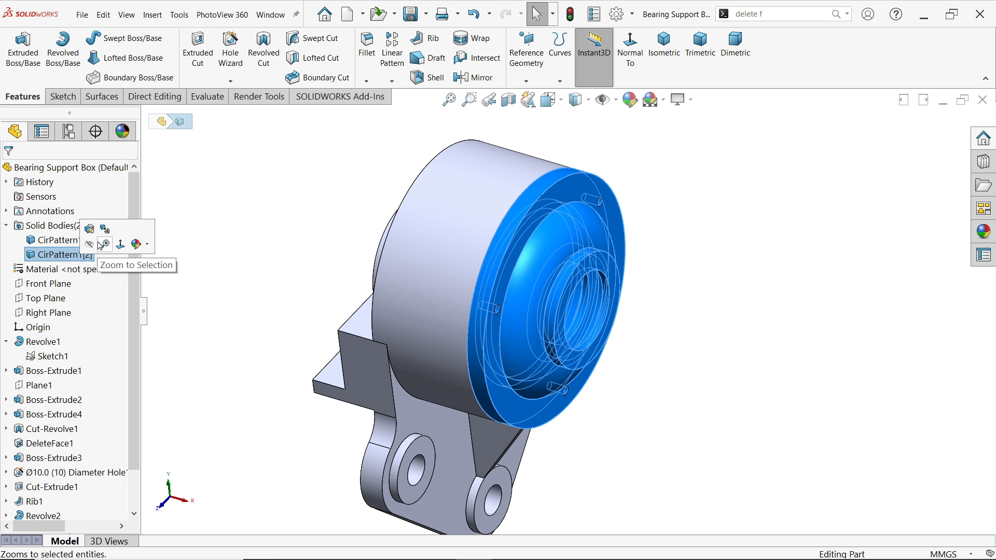
pyautogui.click(91, 247)
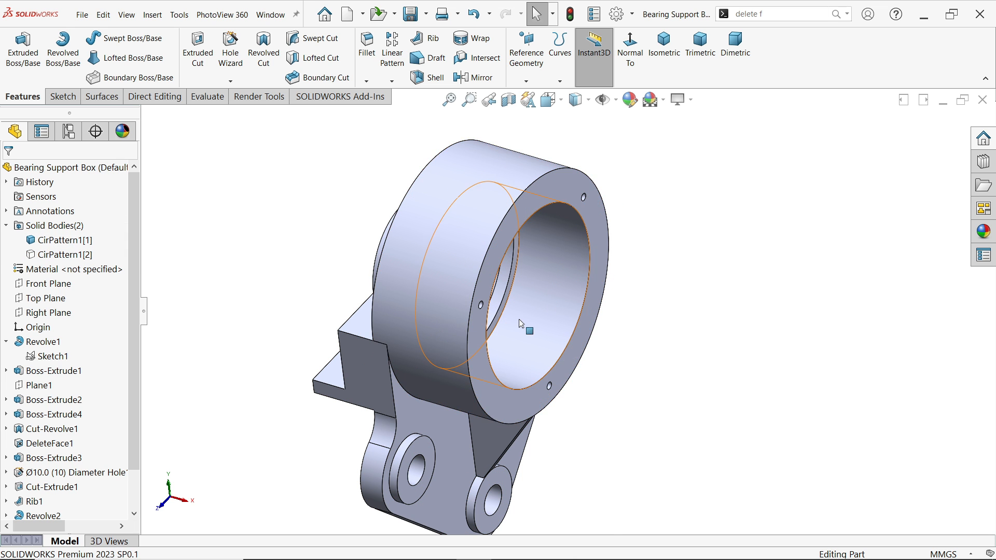
pyautogui.scroll(-8, 440, 297)
pyautogui.moveTo(415, 287); pyautogui.dragTo(363, 252, button='middle')
pyautogui.hotkey('ctrl', '7')
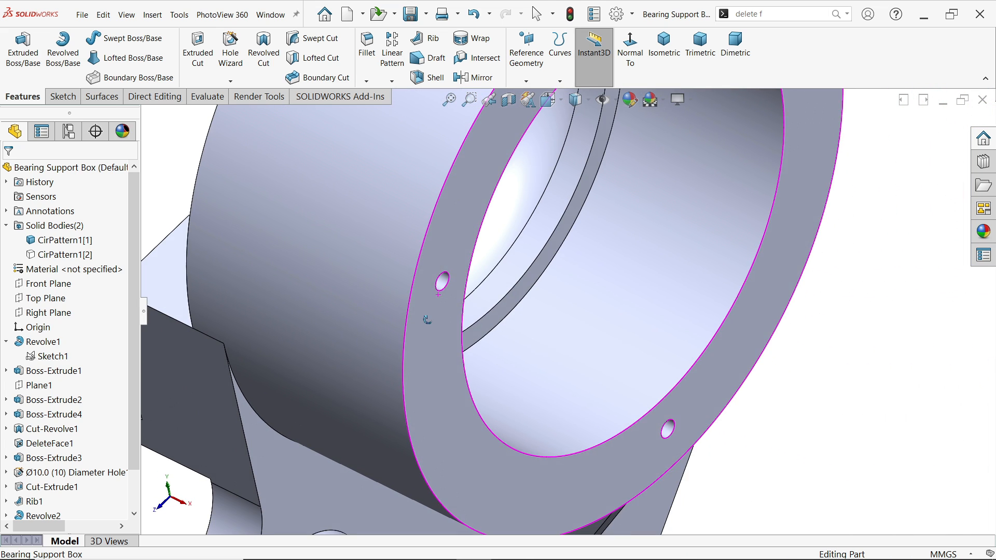
pyautogui.scroll(-3, 591, 214)
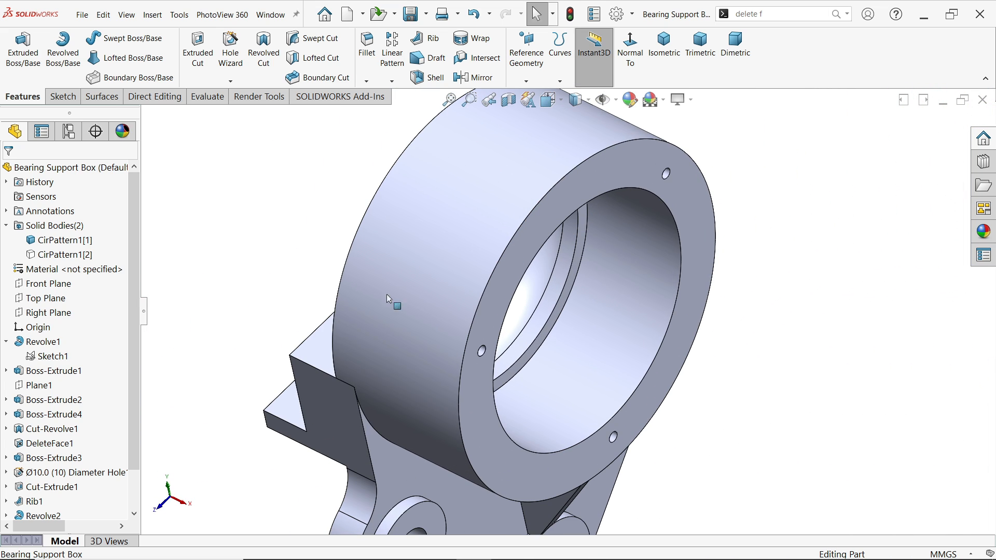
pyautogui.click(62, 254)
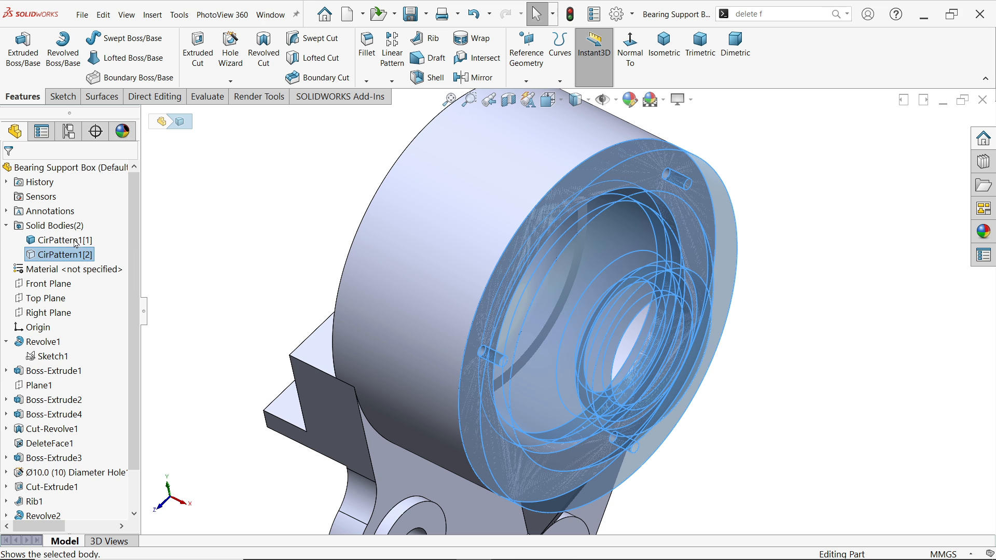
pyautogui.click(76, 244)
pyautogui.press('f')
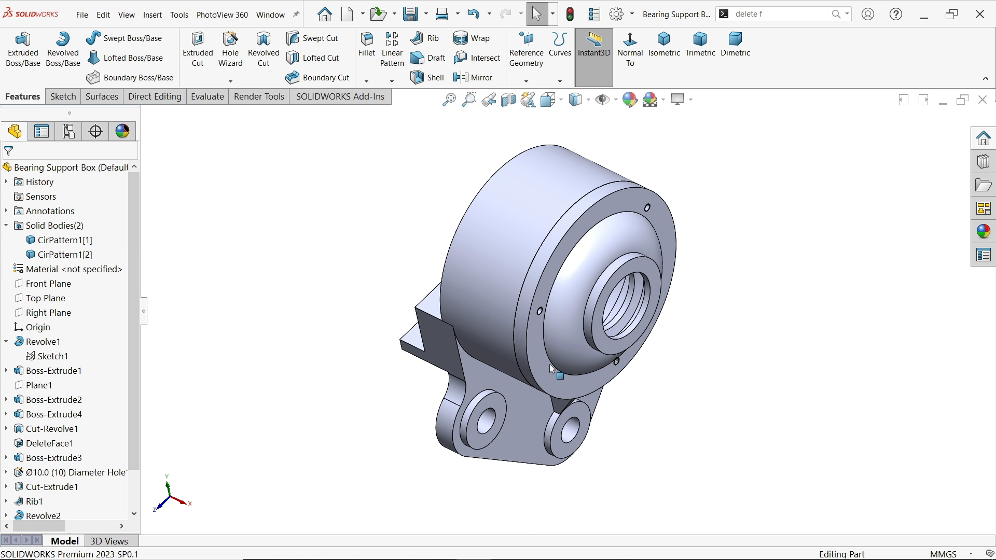
pyautogui.moveTo(551, 368); pyautogui.dragTo(524, 296, button='middle')
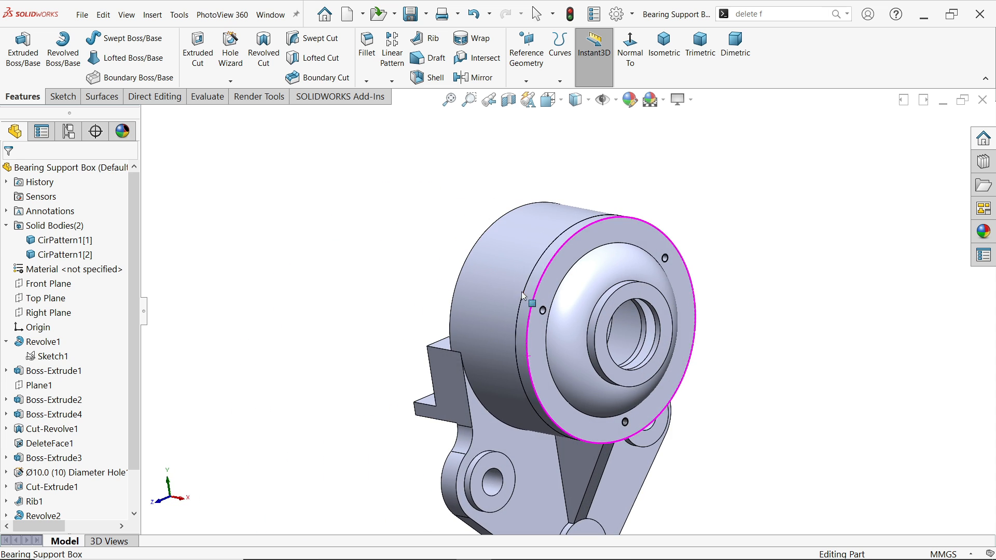
# Switch to the Bearing Support Box PDF, examine its lower views, corner radius notes and isometric-view fillet callout, and return to the model
pyautogui.hotkey('alt', 'Tab')
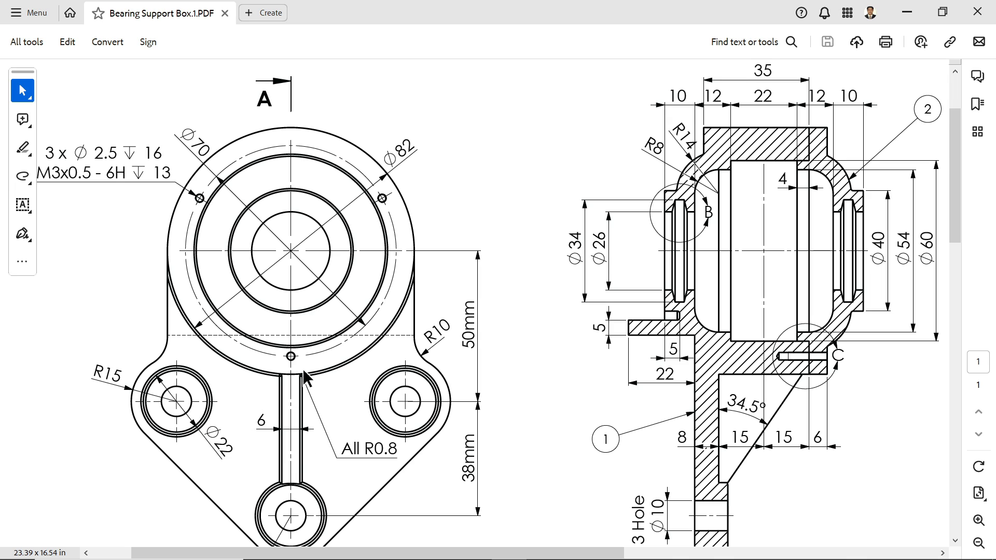
pyautogui.scroll(-8, 415, 370)
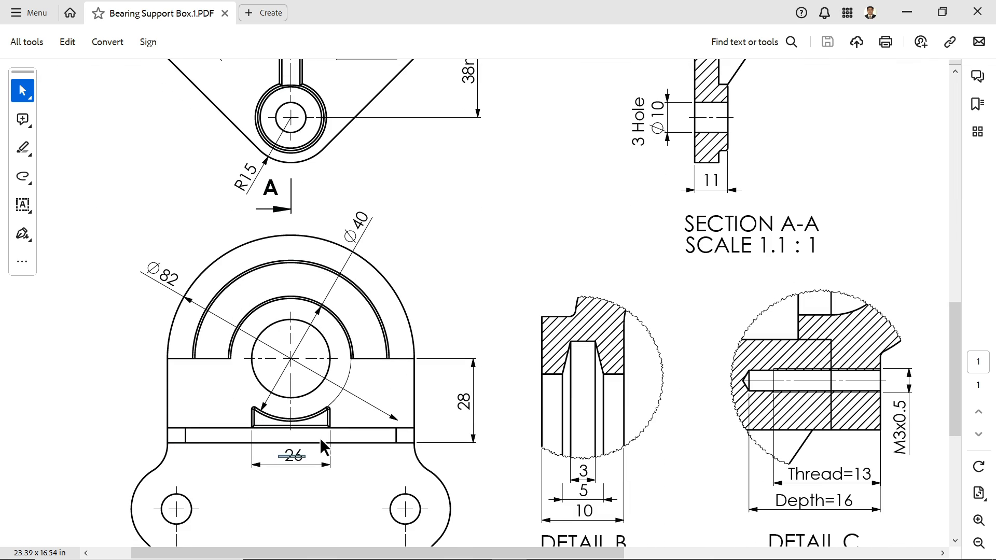
pyautogui.scroll(-1, 321, 445)
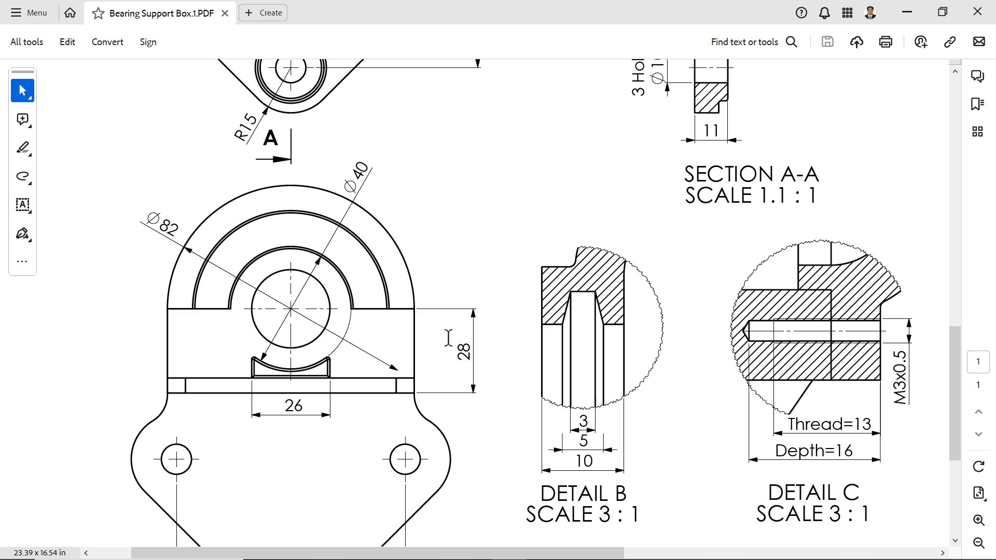
pyautogui.scroll(-2, 493, 322)
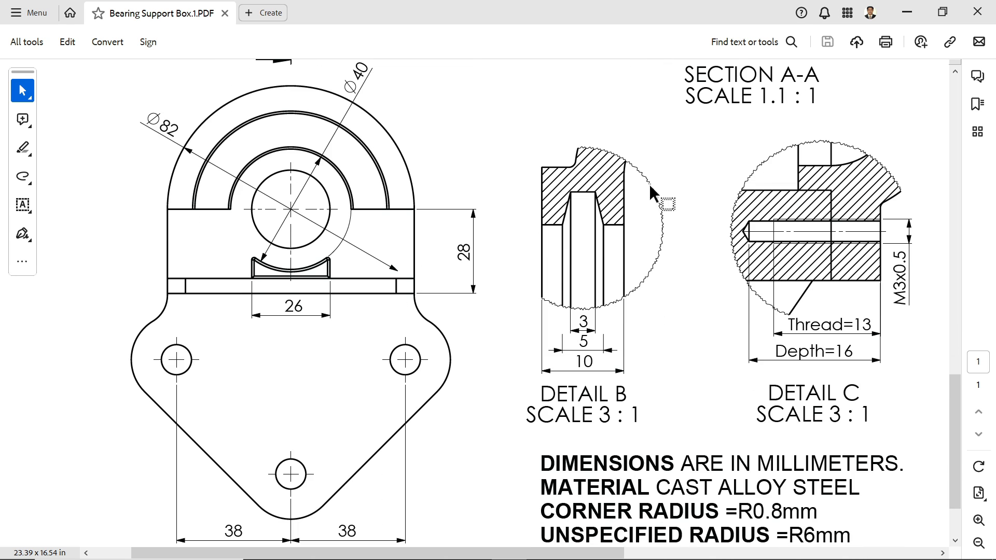
pyautogui.scroll(-1, 532, 310)
pyautogui.scroll(2, 735, 282)
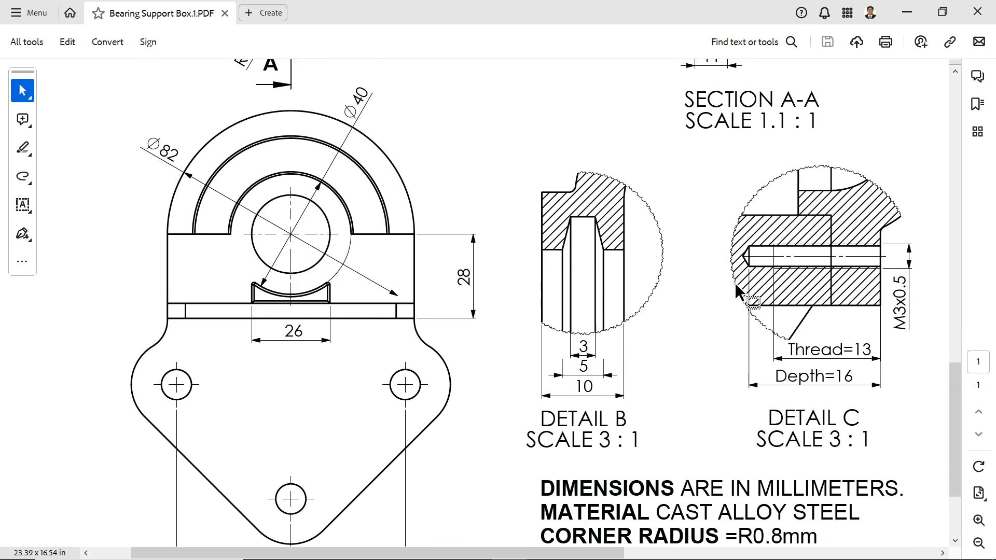
pyautogui.hscroll(8, 587, 553)
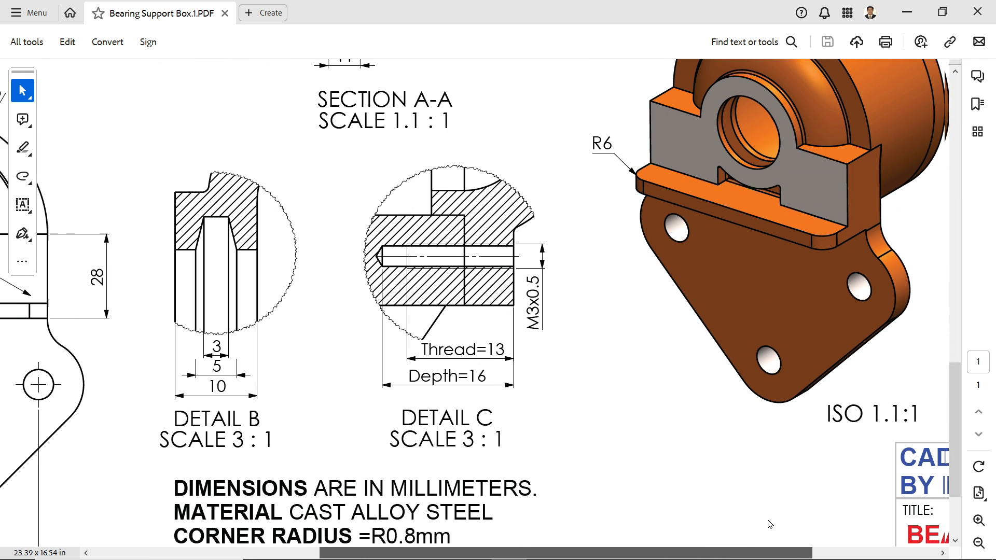
pyautogui.click(908, 11)
# Fillet the two outer vertical corner edges of the projecting ledge with a 6 mm radius
pyautogui.moveTo(763, 276); pyautogui.dragTo(846, 293, button='middle')
pyautogui.scroll(-4, 674, 410)
pyautogui.click(455, 411)
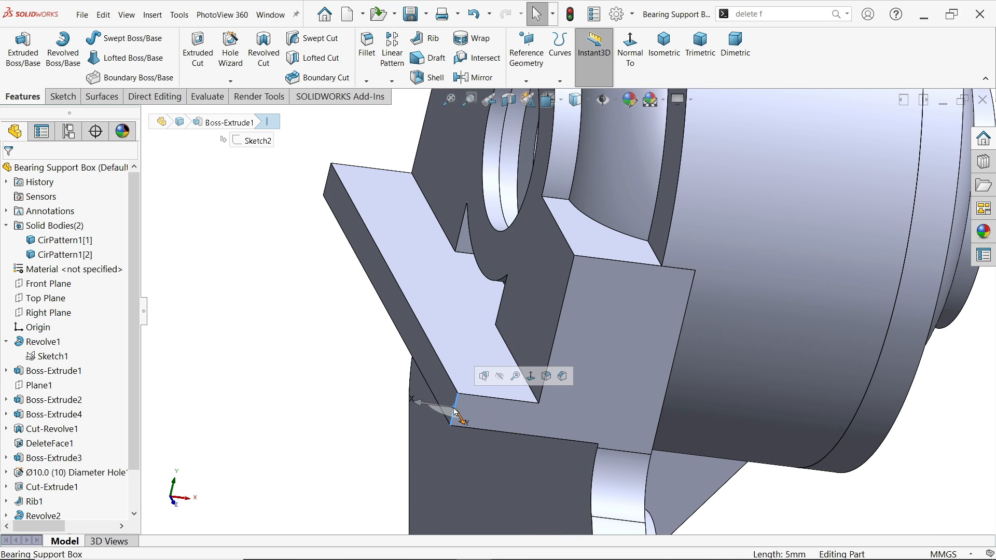
pyautogui.click(547, 377)
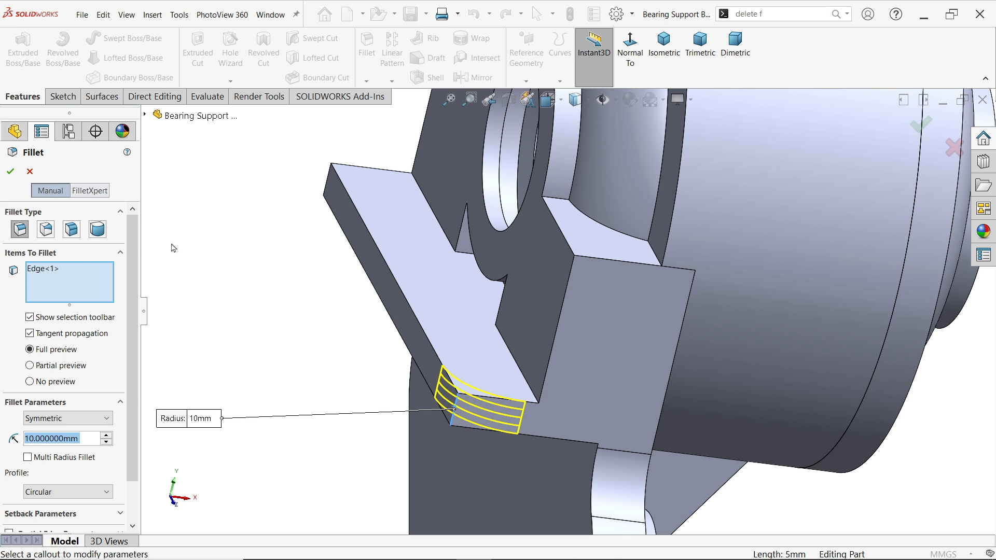
pyautogui.click(328, 189)
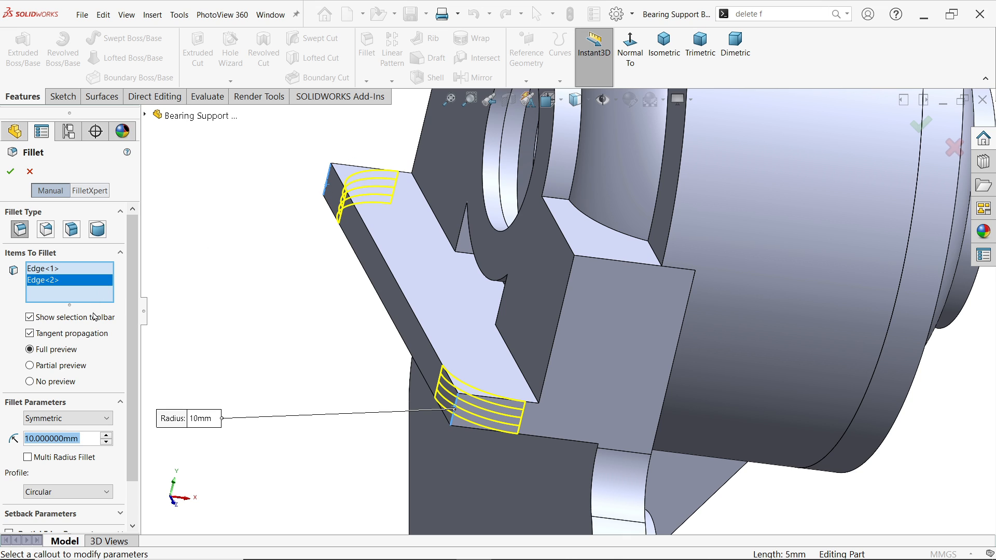
pyautogui.click(58, 427)
pyautogui.click(72, 435)
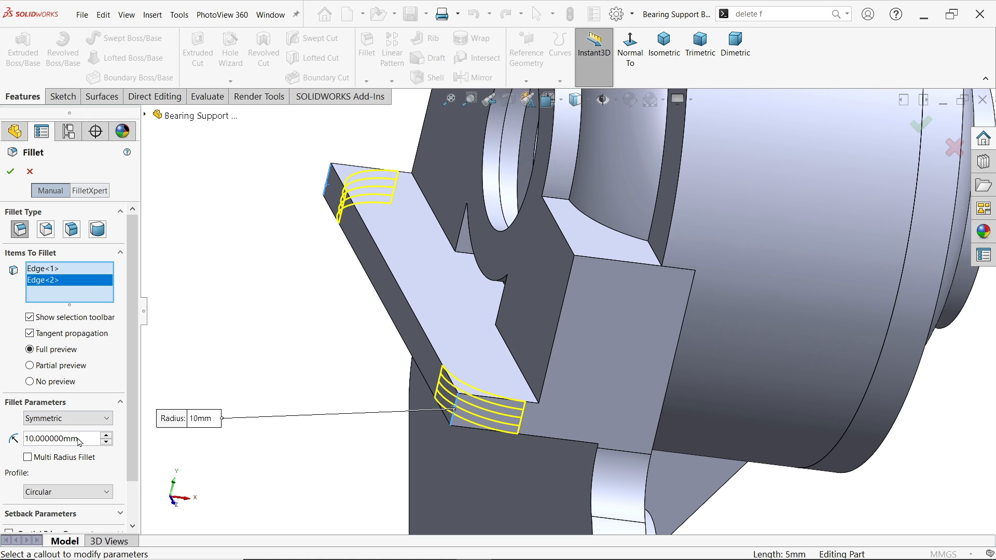
pyautogui.write('6')
pyautogui.press('Return')
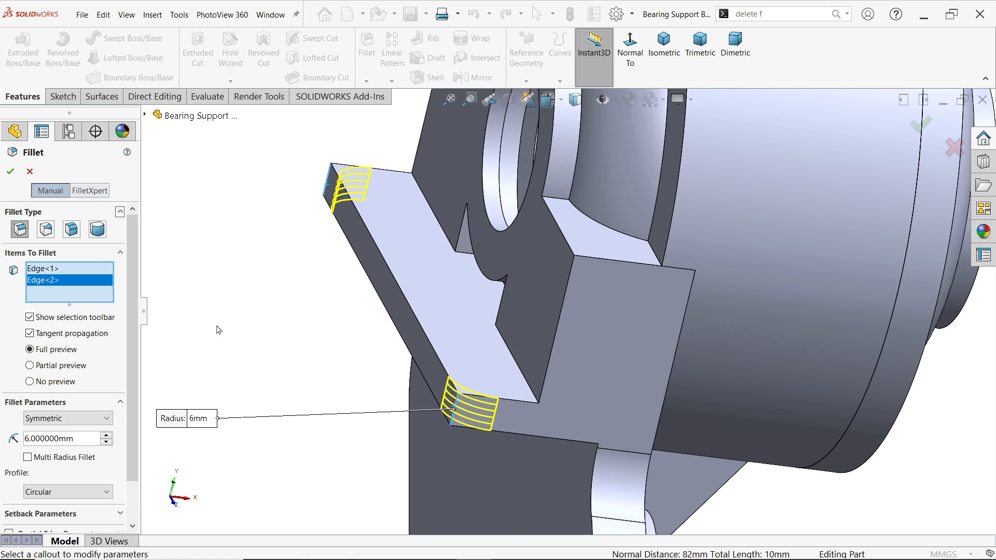
pyautogui.click(9, 171)
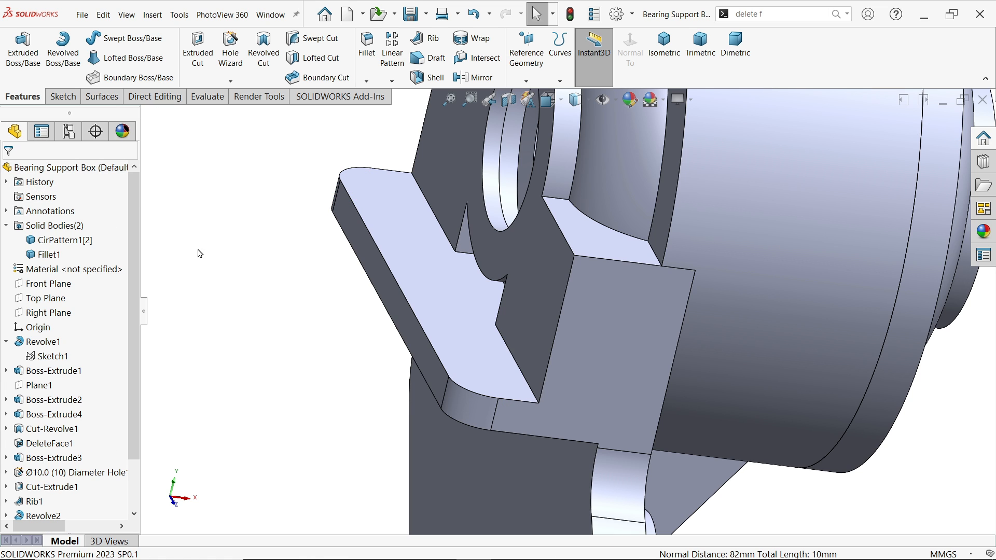
# Start a symmetric fillet with a 0.8 mm radius and select the inner face of the curved recess above the ledge
pyautogui.click(367, 45)
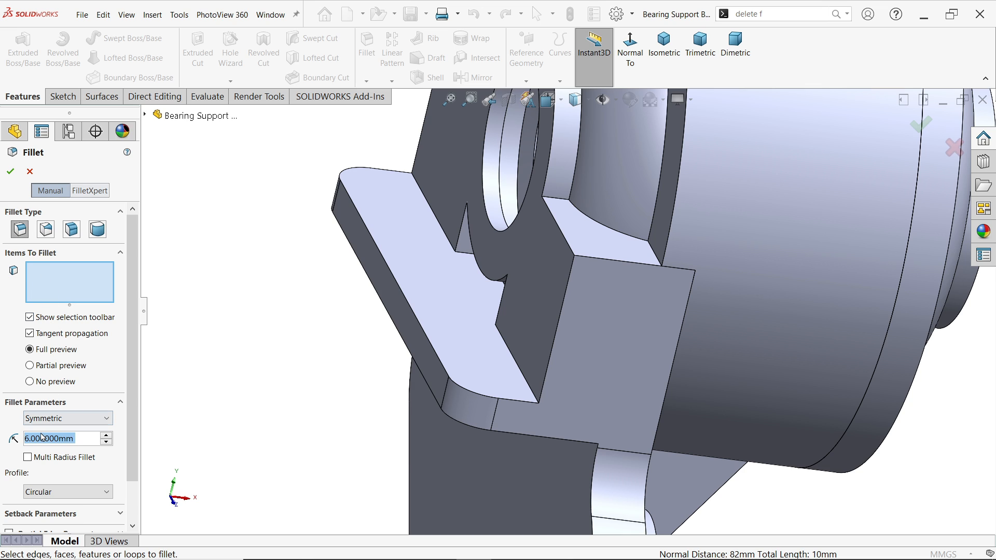
pyautogui.write('0.8')
pyautogui.press('Return')
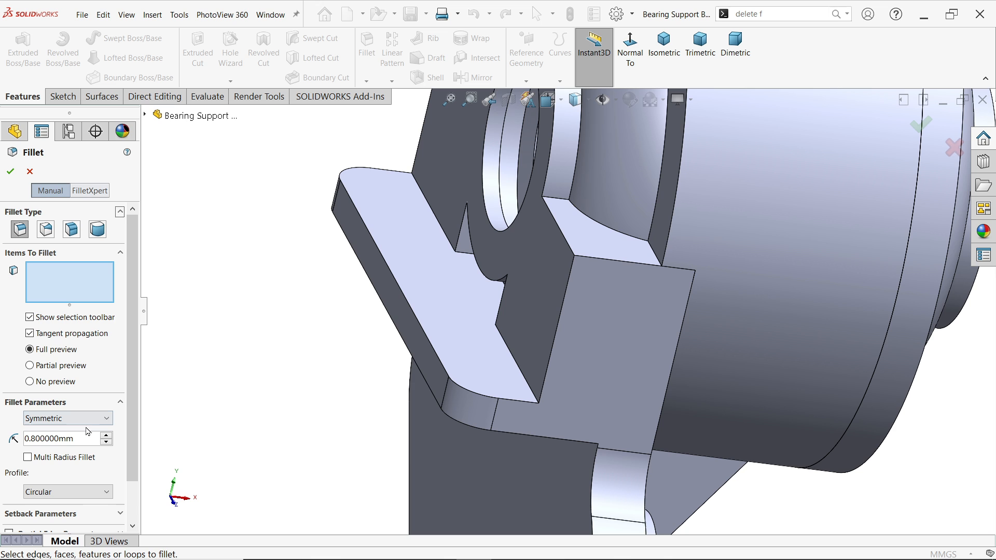
pyautogui.moveTo(292, 357); pyautogui.dragTo(332, 344, button='middle')
pyautogui.scroll(-5, 661, 267)
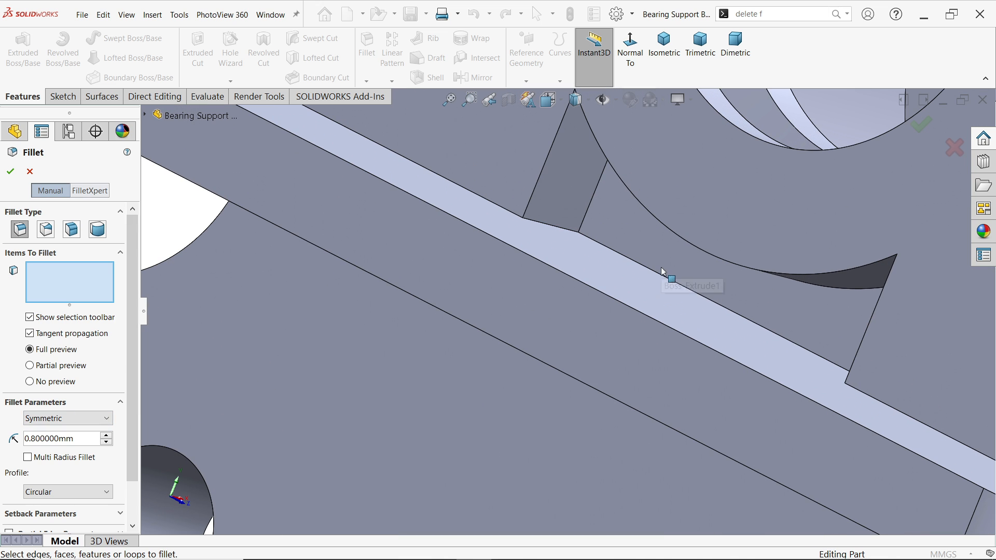
pyautogui.scroll(1, 663, 271)
pyautogui.scroll(-2, 664, 277)
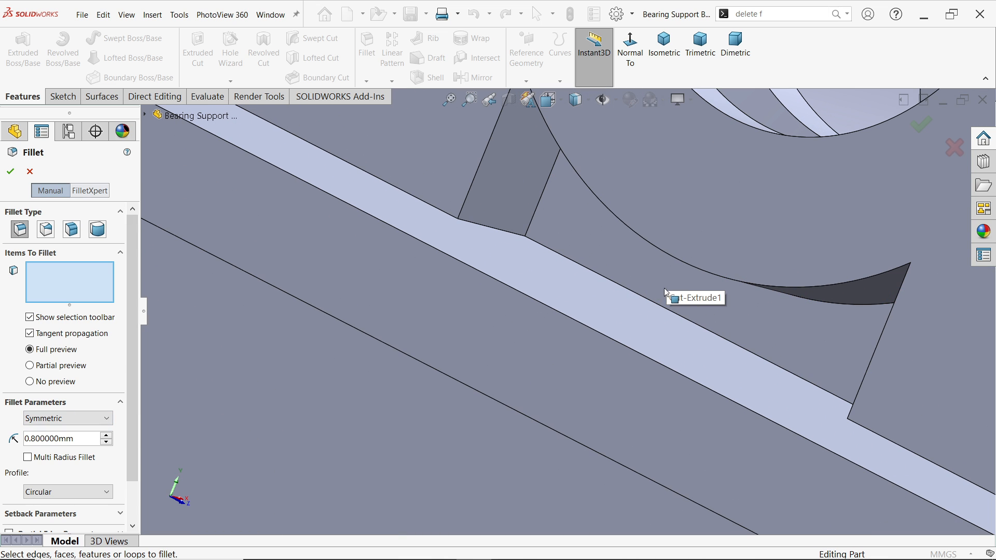
pyautogui.scroll(2, 624, 269)
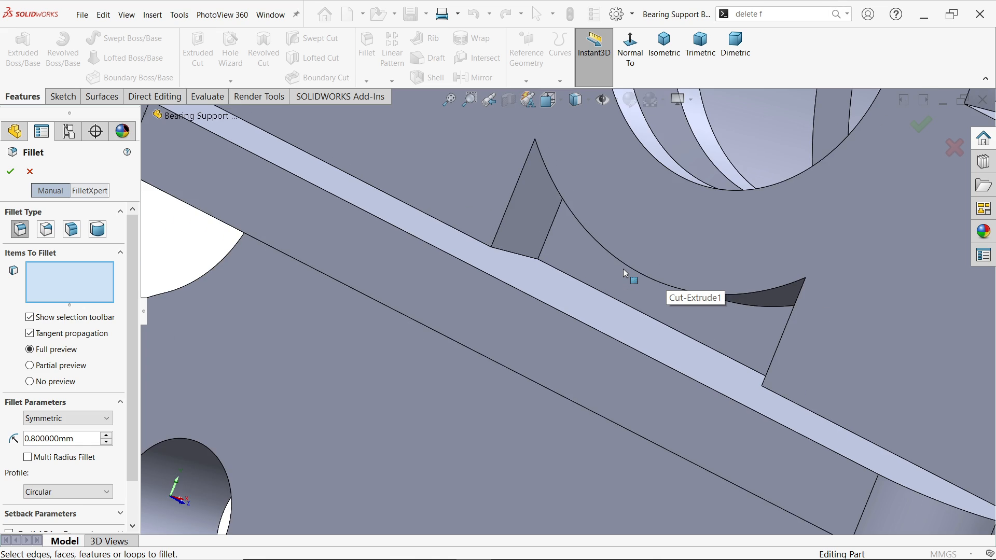
pyautogui.click(601, 266)
# Add the two short edges at the recess's pointed upper corners to the 0.8 mm fillet selection
pyautogui.moveTo(601, 266); pyautogui.dragTo(665, 242, button='middle')
pyautogui.scroll(-5, 492, 155)
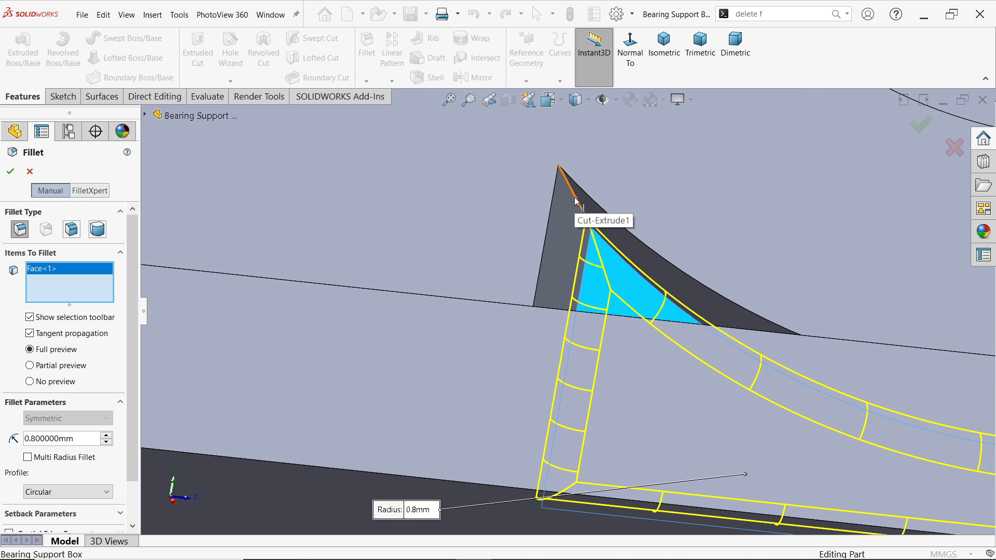
pyautogui.click(575, 197)
pyautogui.scroll(3, 648, 269)
pyautogui.scroll(-5, 861, 319)
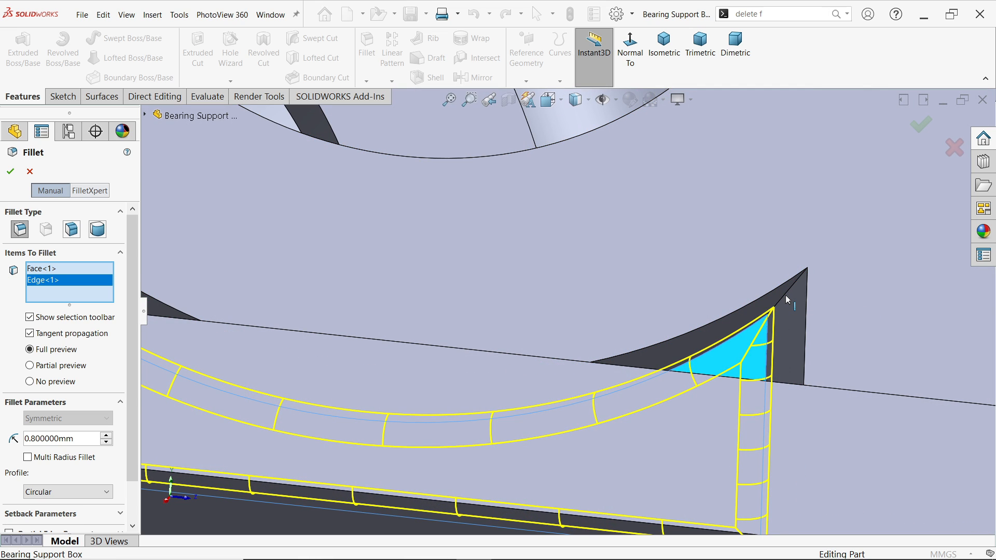
pyautogui.click(805, 301)
pyautogui.scroll(5, 672, 294)
pyautogui.moveTo(671, 294); pyautogui.dragTo(498, 364, button='middle')
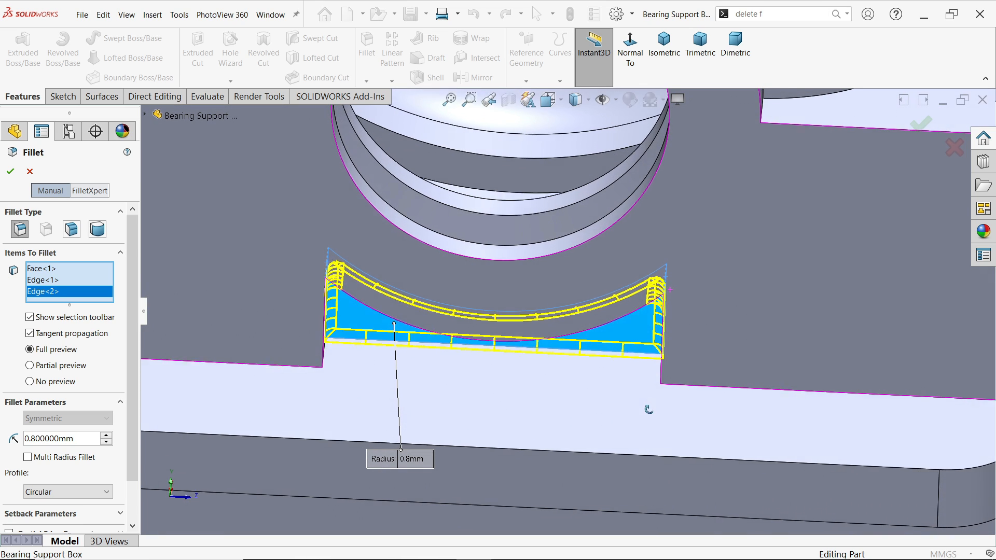
pyautogui.scroll(7, 495, 362)
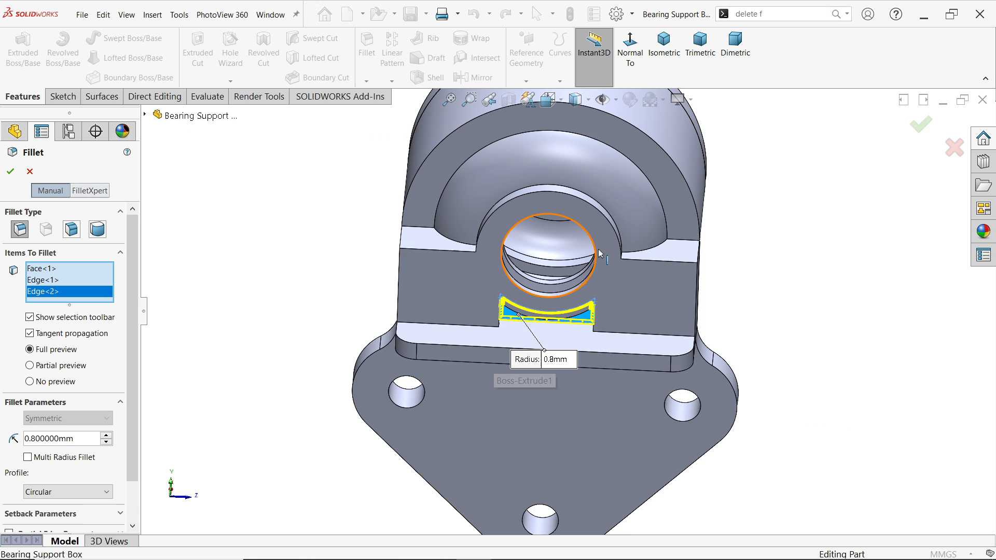
# Add the outer and inner arc edges of the domed recess above the ledge to the 0.8 mm fillet selection
pyautogui.moveTo(597, 257); pyautogui.dragTo(576, 252, button='middle')
pyautogui.scroll(-3, 631, 170)
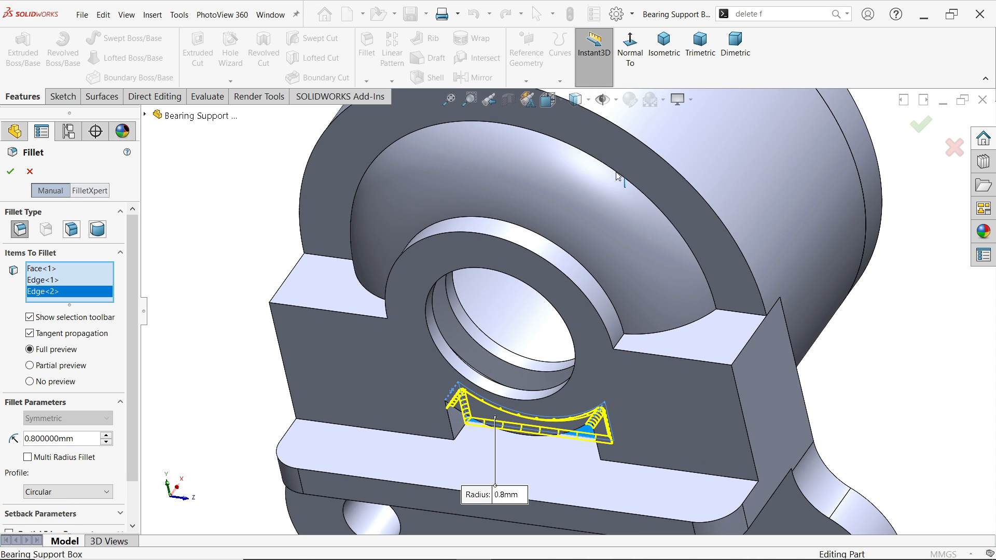
pyautogui.click(618, 176)
pyautogui.click(554, 245)
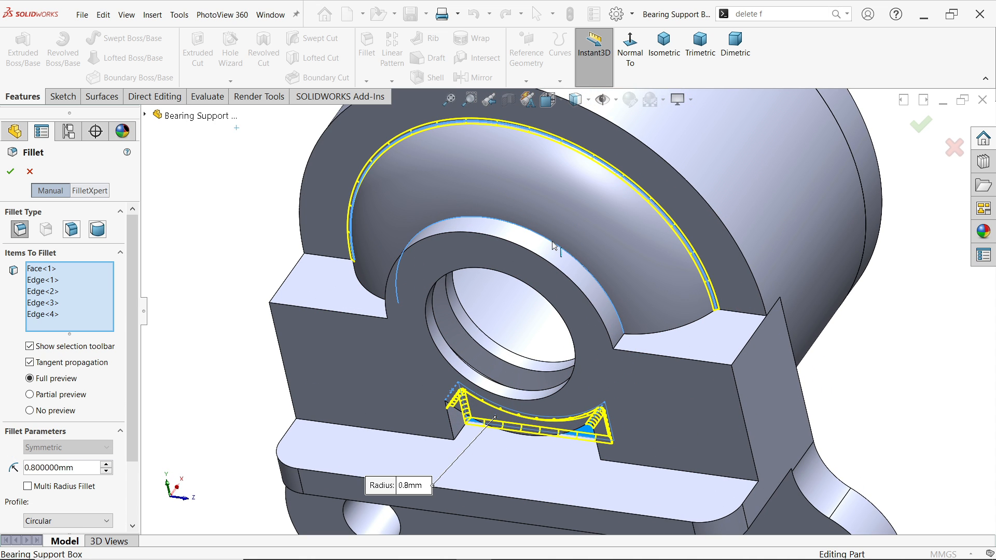
# Add the outer rim and base edges of the upper mounting boss on the rib's +Z side to the 0.8 mm fillet selection
pyautogui.scroll(3, 613, 269)
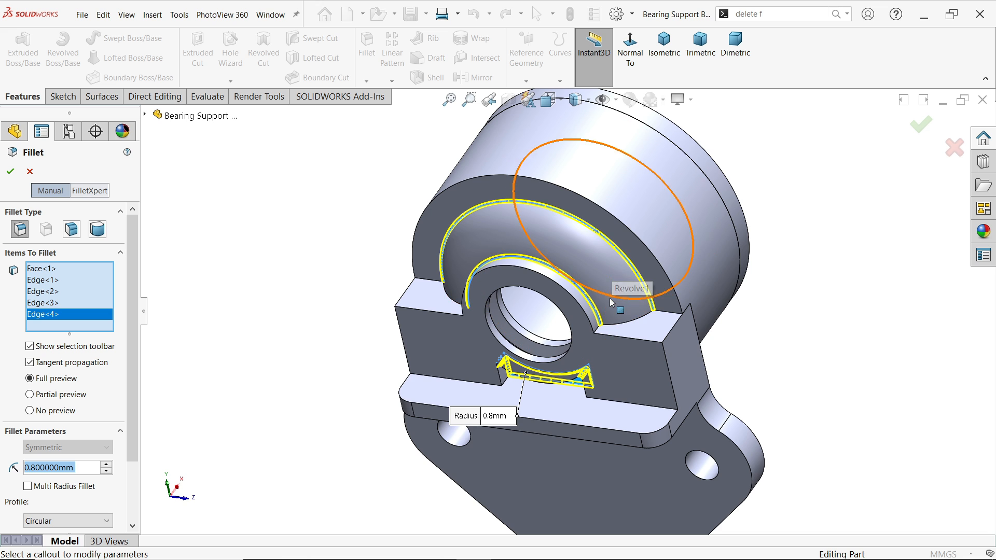
pyautogui.scroll(3, 636, 298)
pyautogui.moveTo(695, 266); pyautogui.dragTo(573, 236, button='middle')
pyautogui.scroll(-5, 573, 236)
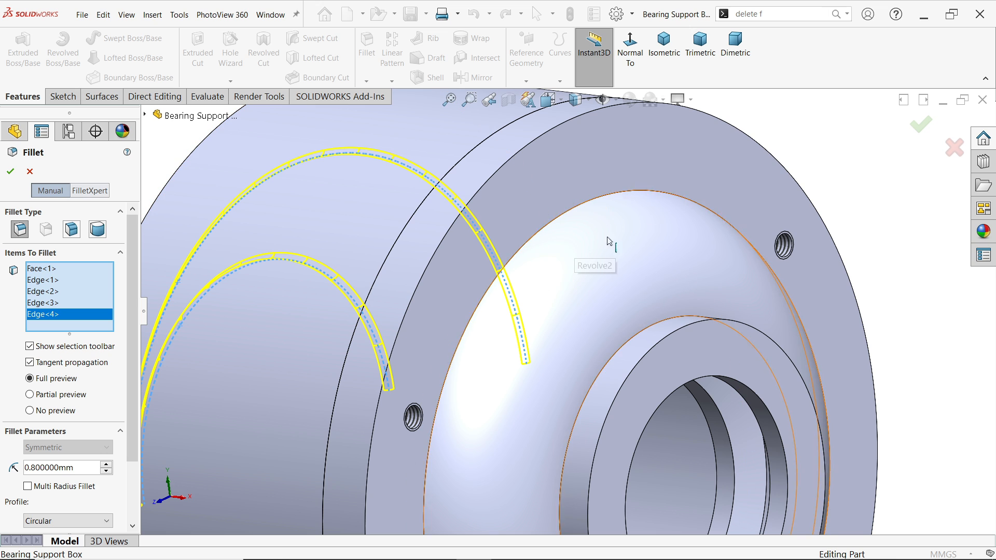
pyautogui.scroll(3, 646, 204)
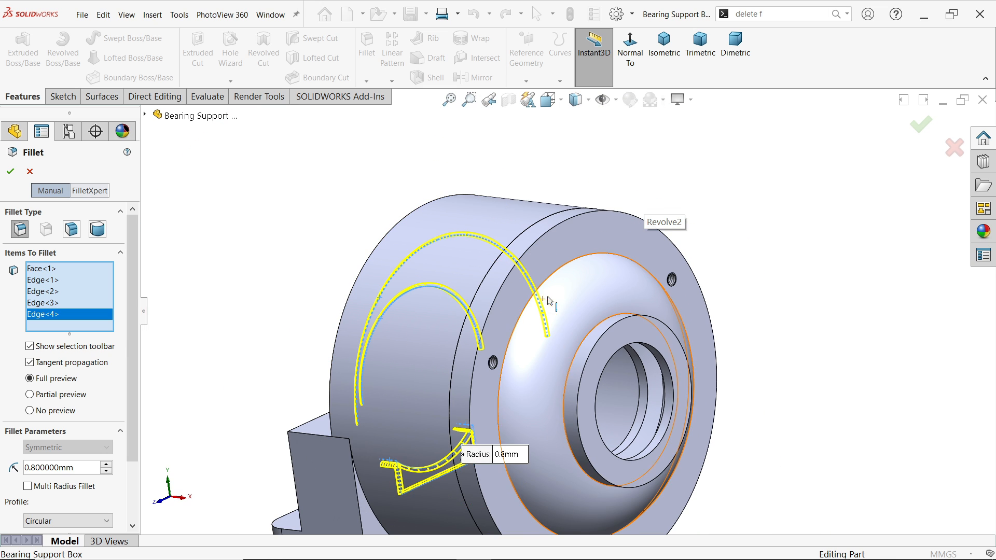
pyautogui.scroll(-3, 566, 278)
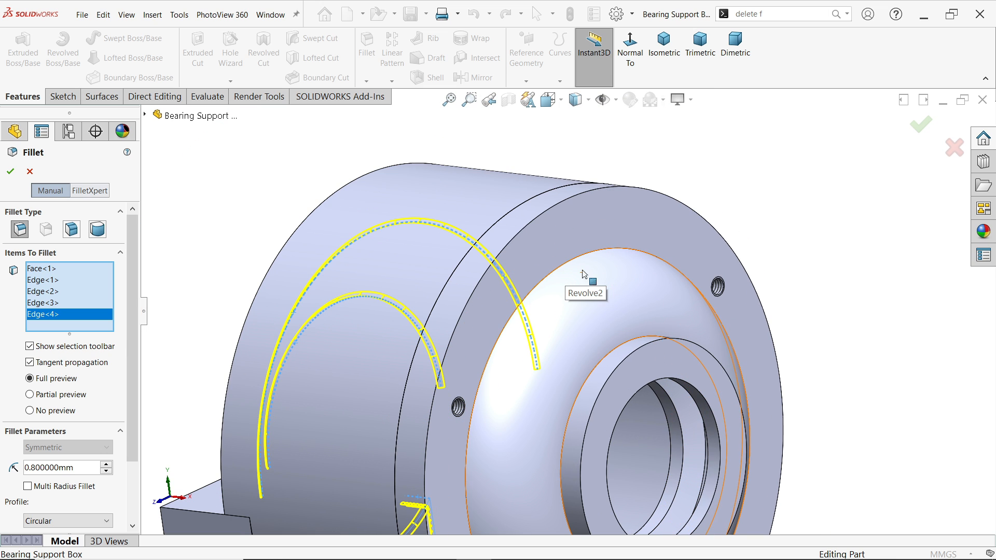
pyautogui.scroll(4, 550, 429)
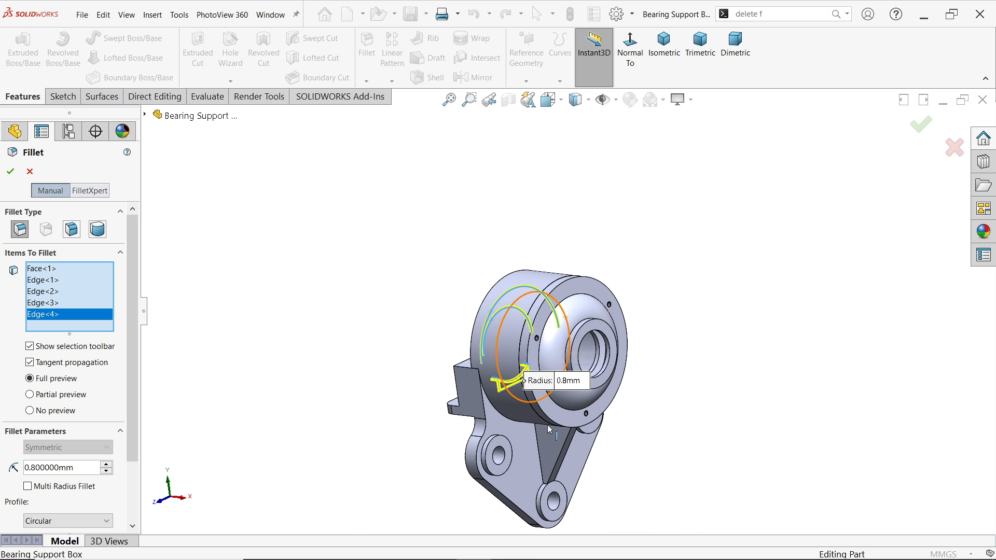
pyautogui.scroll(-8, 550, 429)
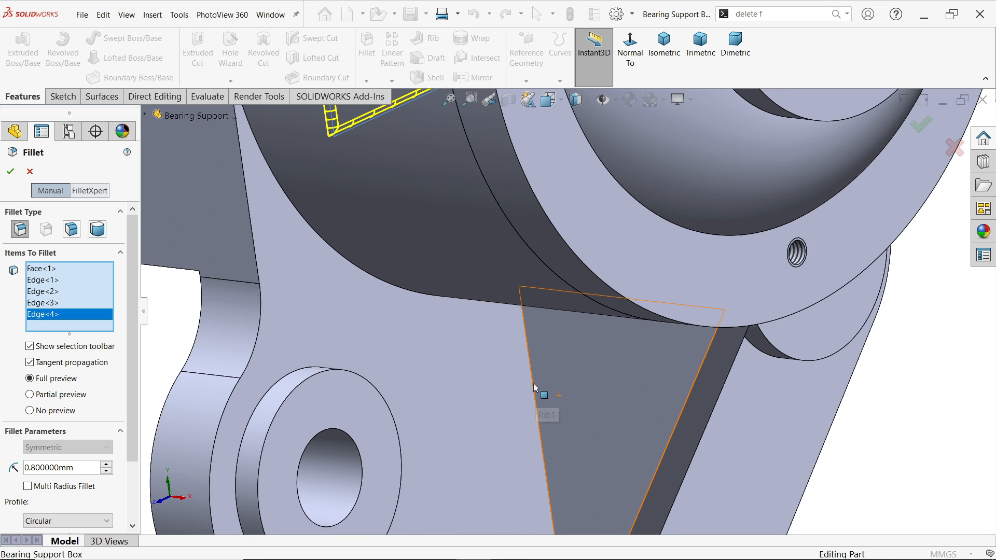
pyautogui.scroll(5, 535, 388)
pyautogui.scroll(-6, 473, 391)
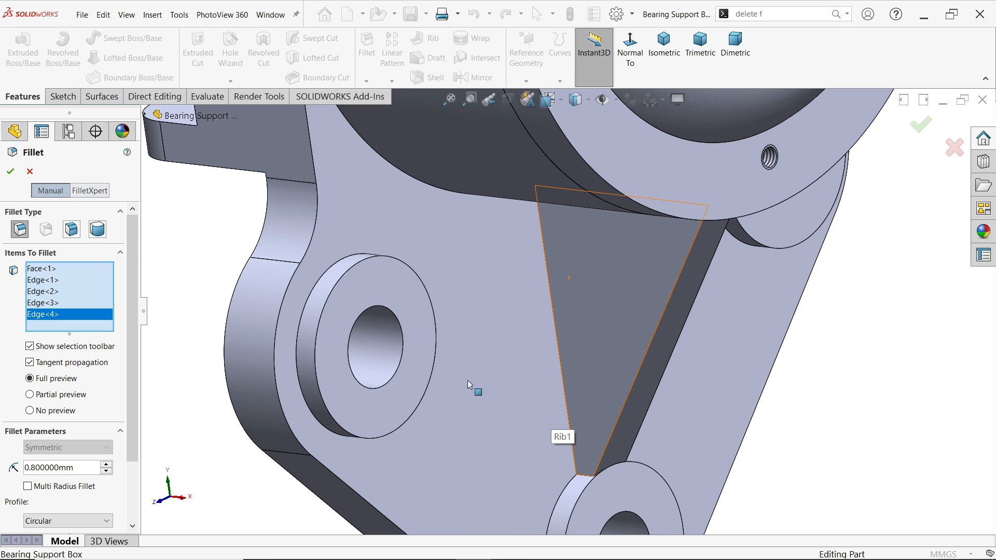
pyautogui.click(433, 385)
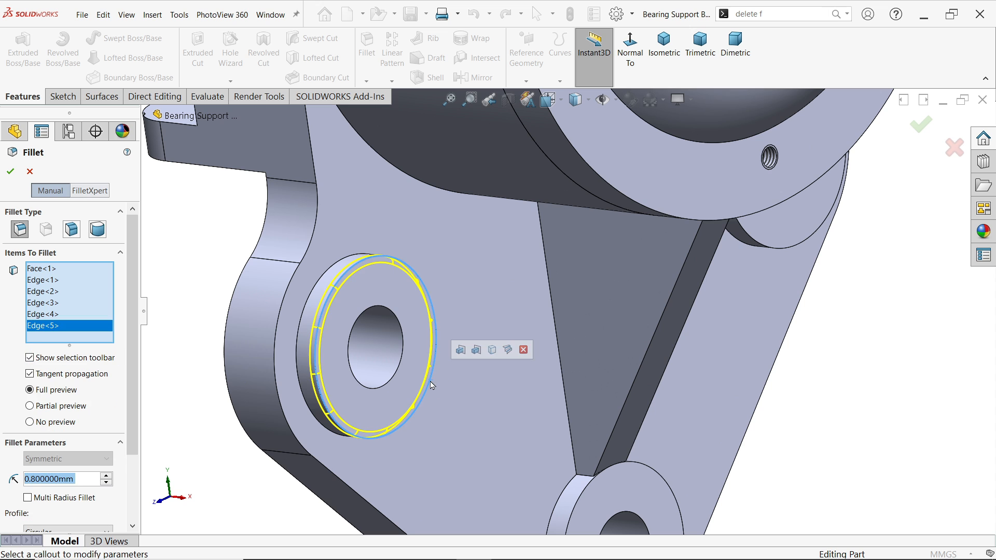
pyautogui.click(297, 377)
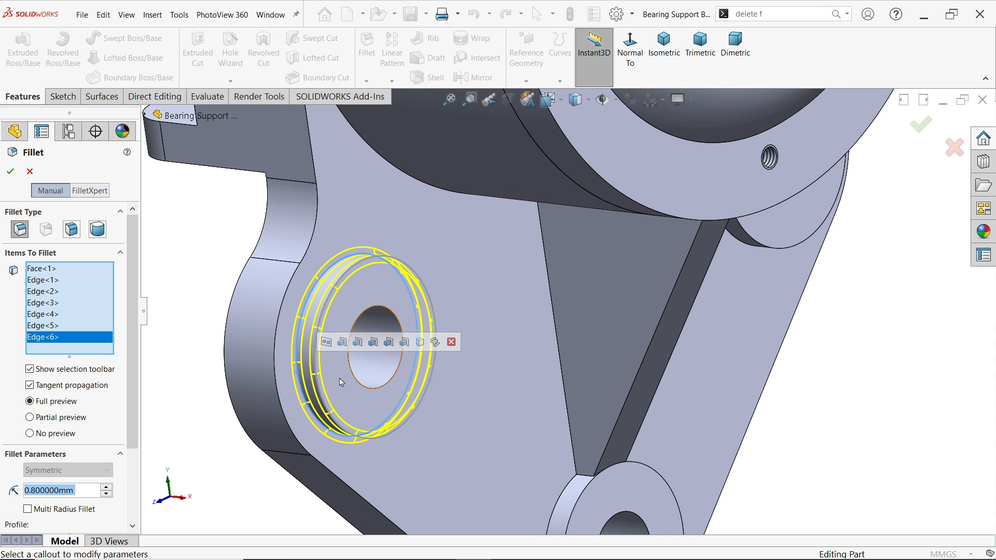
# Add the base and outer rim edges of the lowest mounting boss, beneath the rib, to the 0.8 mm fillet selection
pyautogui.scroll(3, 534, 415)
pyautogui.scroll(-3, 555, 441)
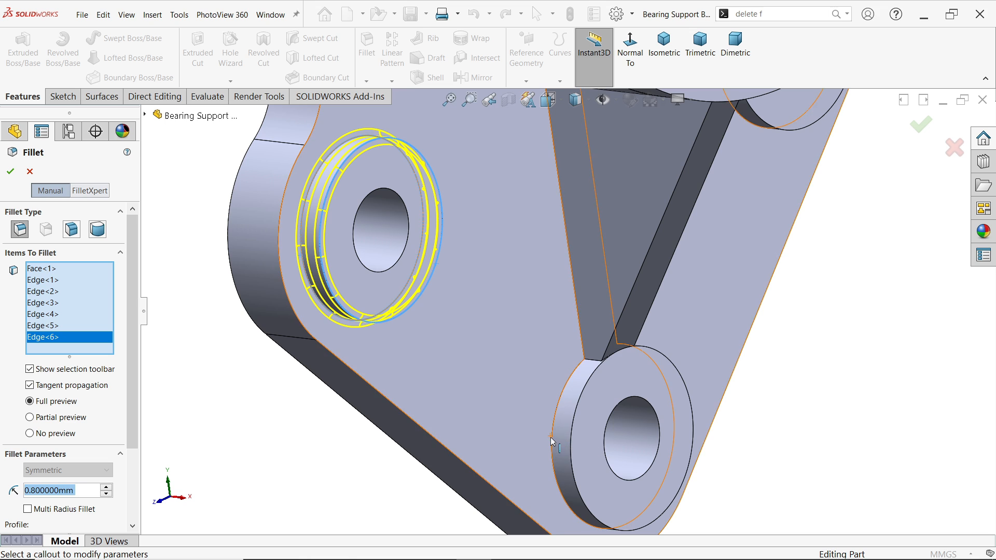
pyautogui.click(554, 444)
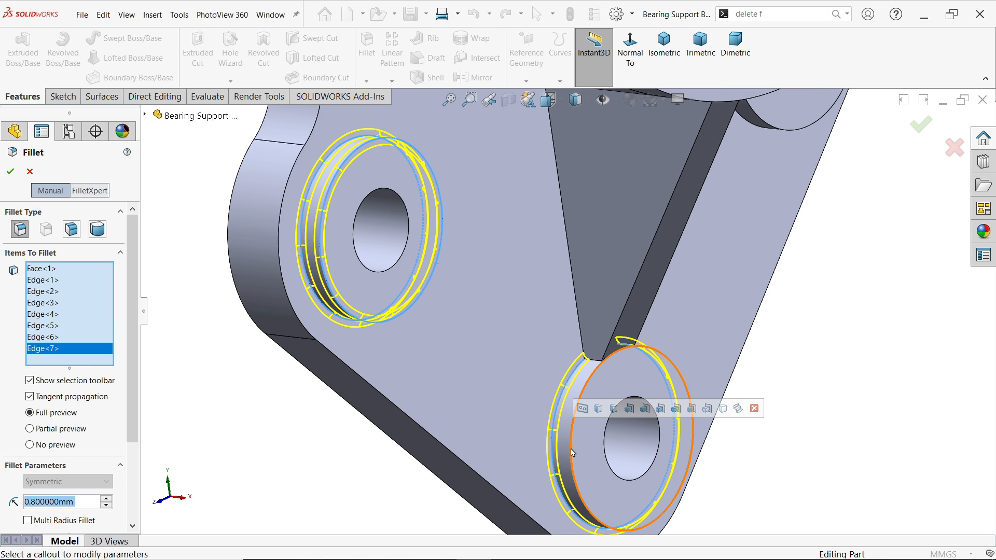
pyautogui.click(572, 453)
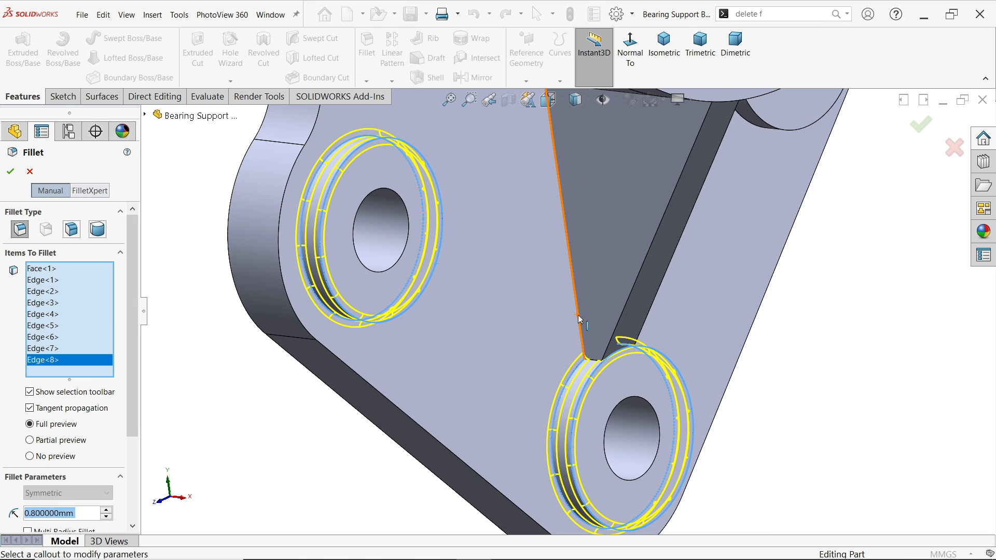
# Add both rib-to-cylinder edges, plus the cylinder-to-flange arc and rib-to-flange edge on the rib's -Z side, to the fillet selection
pyautogui.moveTo(580, 319); pyautogui.dragTo(590, 228, button='middle')
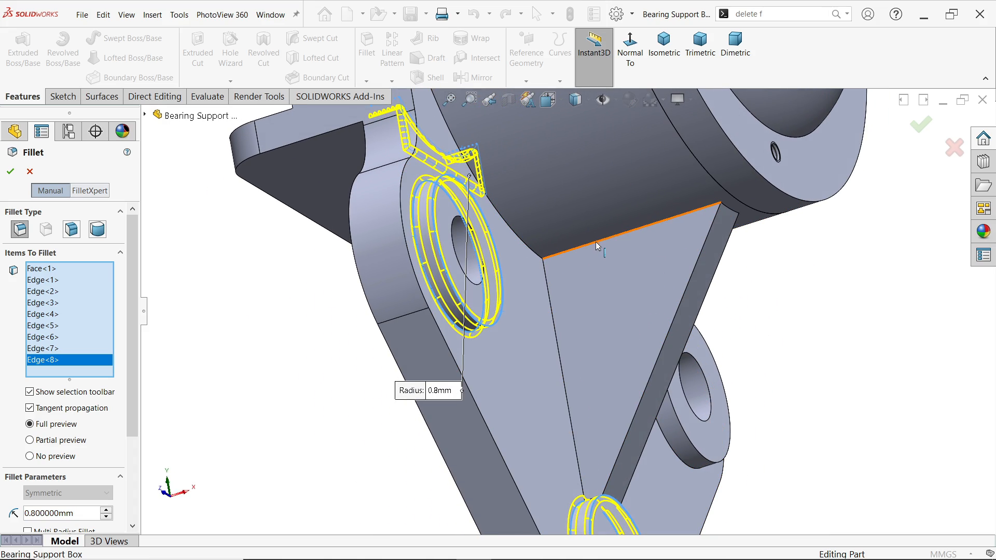
pyautogui.click(599, 242)
pyautogui.moveTo(576, 311); pyautogui.dragTo(522, 291, button='middle')
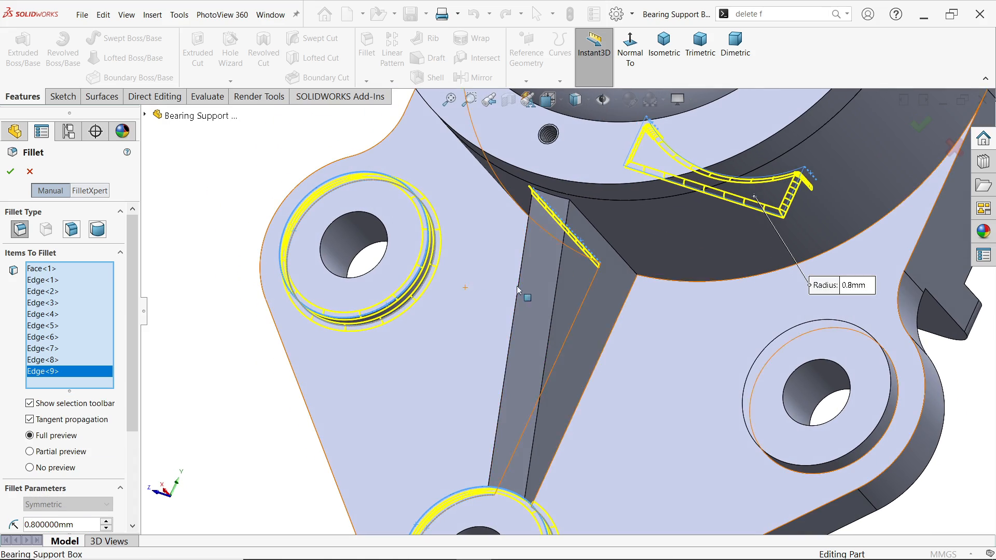
pyautogui.click(632, 270)
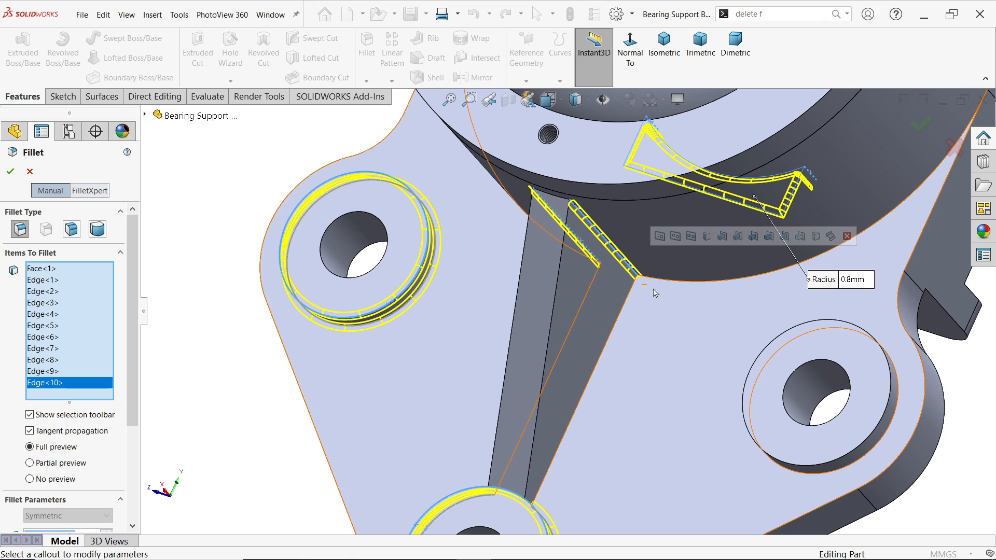
pyautogui.click(686, 284)
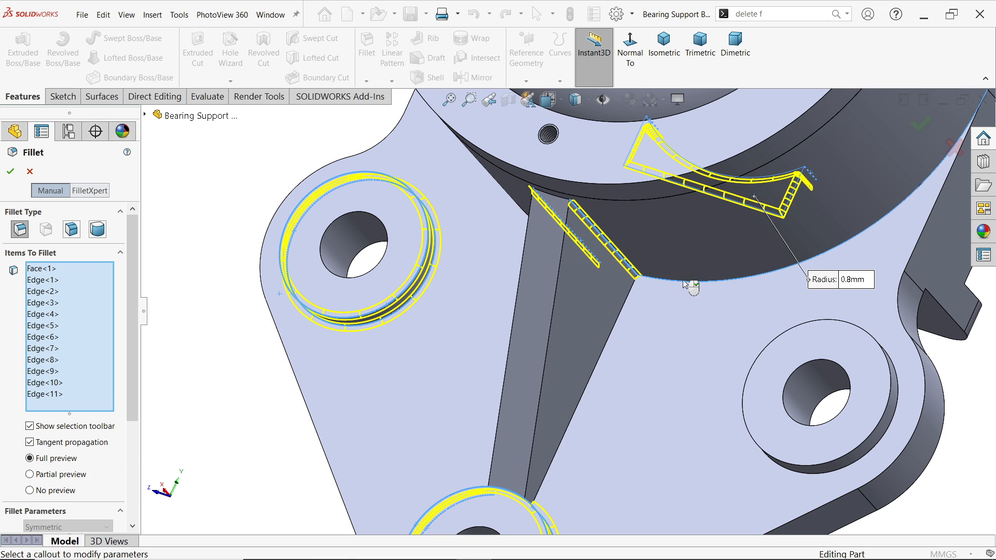
pyautogui.click(612, 333)
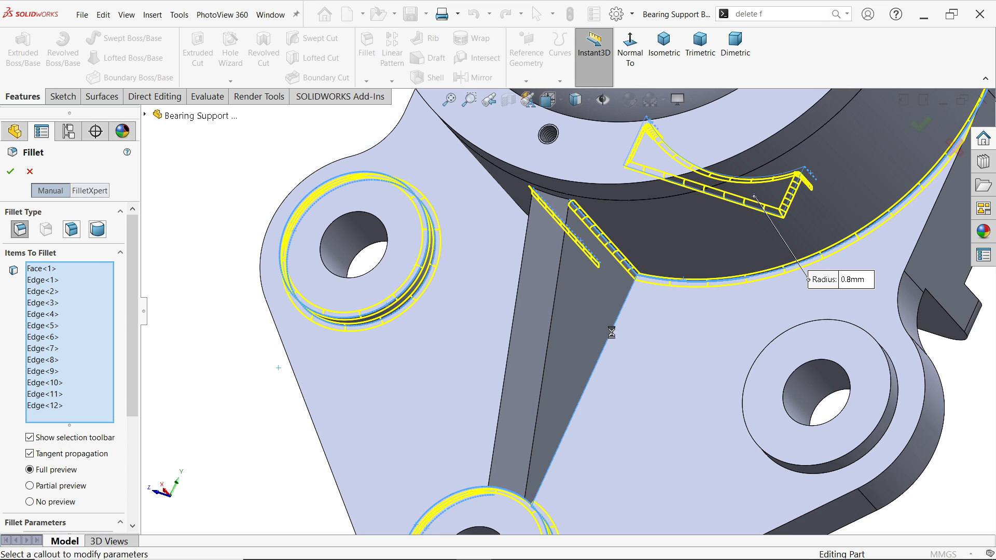
# Add the outer rim and base edges of the remaining upper mounting boss to the 0.8 mm fillet selection
pyautogui.click(745, 412)
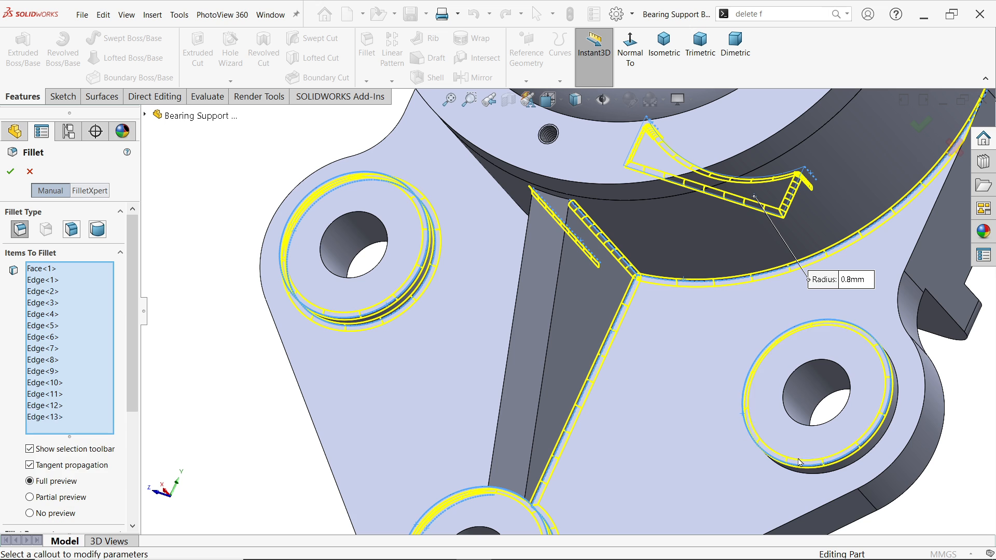
pyautogui.click(852, 462)
pyautogui.scroll(2, 620, 436)
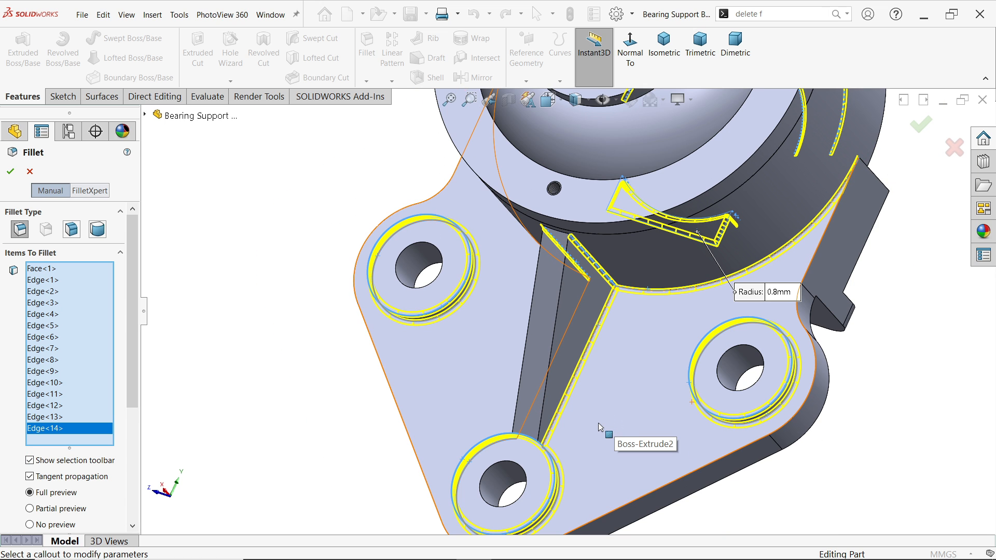
# Add the cylinder-to-flange arc and rib-to-flange edge on the rib's +Z side, and create the 0.8 mm fillet
pyautogui.moveTo(596, 421); pyautogui.dragTo(594, 377, button='middle')
pyautogui.click(533, 269)
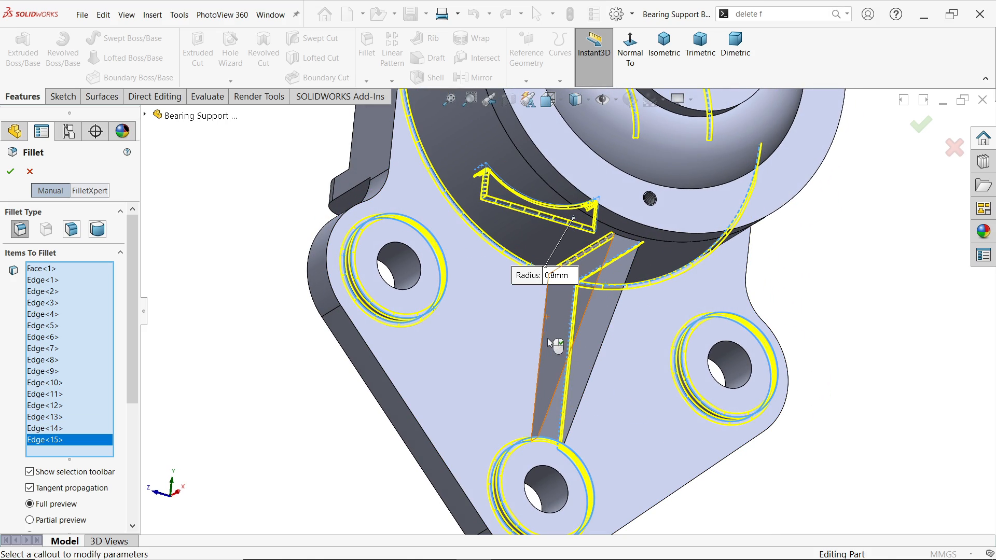
pyautogui.click(542, 347)
pyautogui.scroll(3, 623, 393)
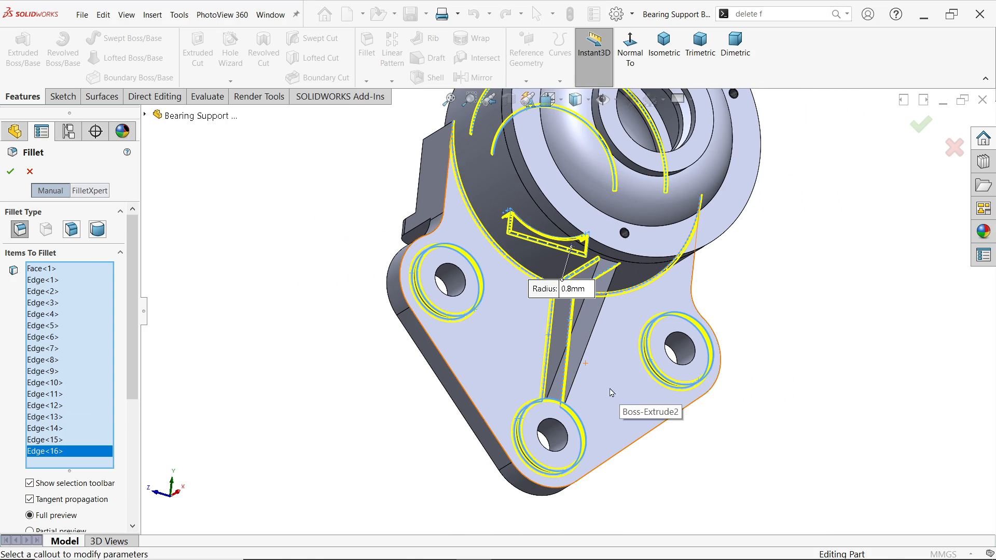
pyautogui.moveTo(617, 396); pyautogui.dragTo(574, 318, button='middle')
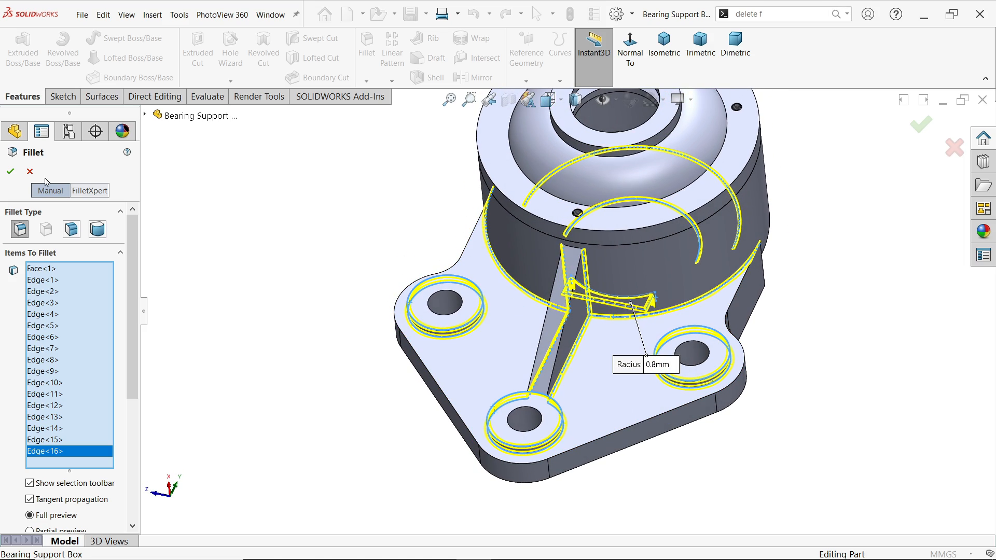
pyautogui.click(10, 172)
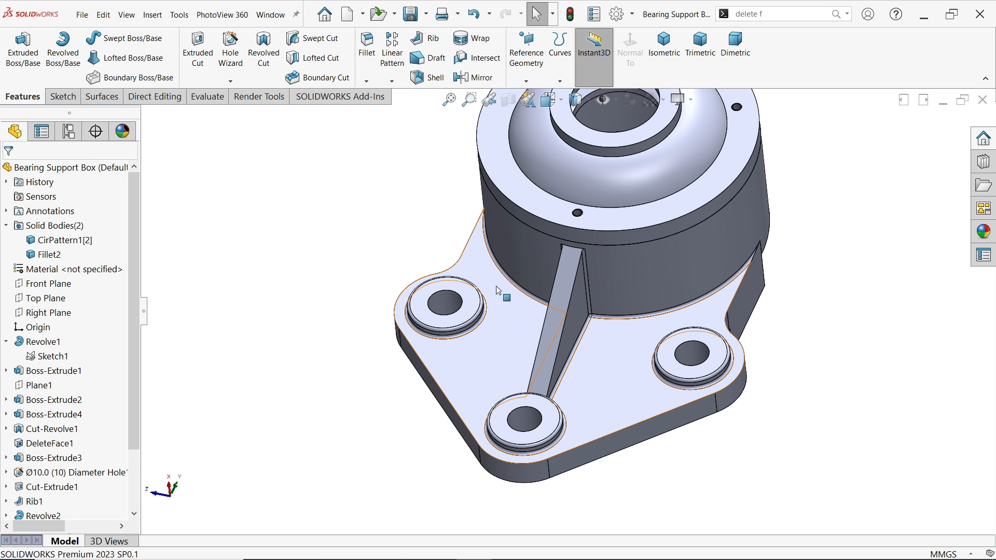
# Fillet the base edge of the central hub and the outer edge of the dome on the cylinder's end face with 0.8 mm radius
pyautogui.scroll(-4, 532, 303)
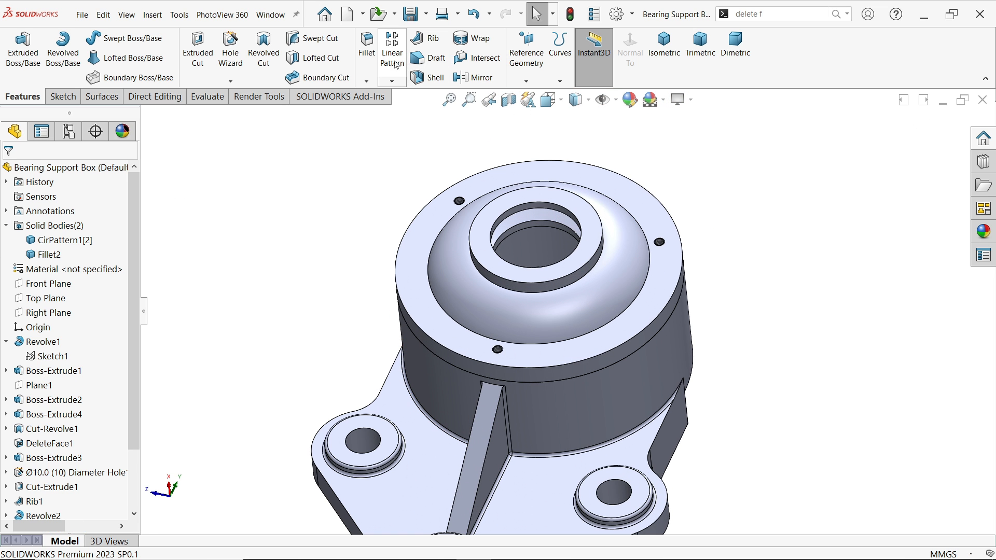
pyautogui.click(367, 62)
pyautogui.scroll(-5, 571, 283)
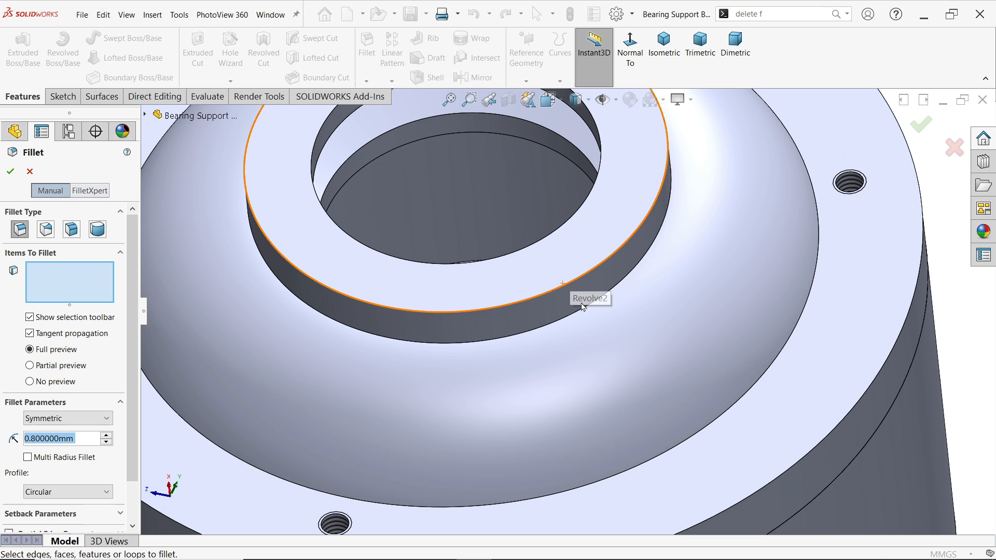
pyautogui.click(588, 313)
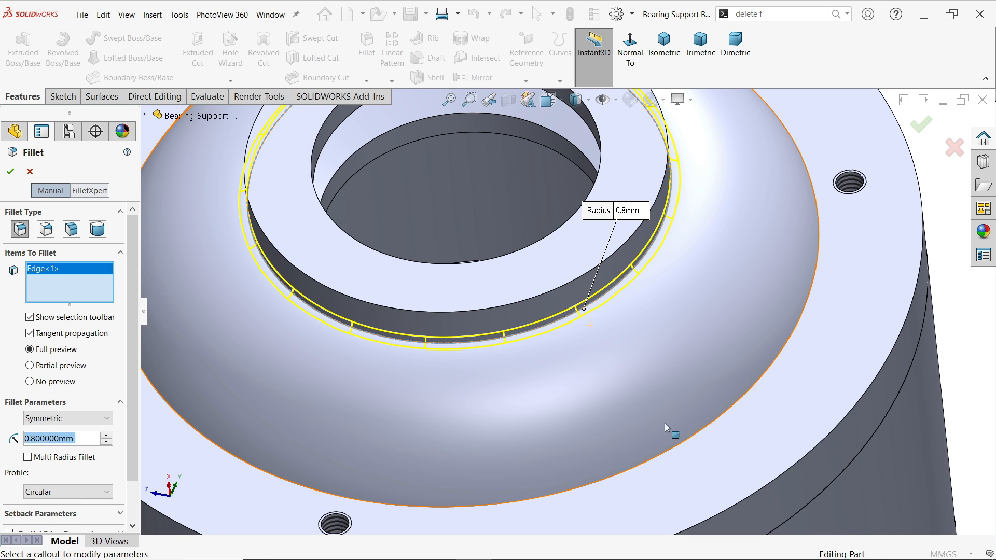
pyautogui.click(677, 449)
pyautogui.scroll(5, 629, 312)
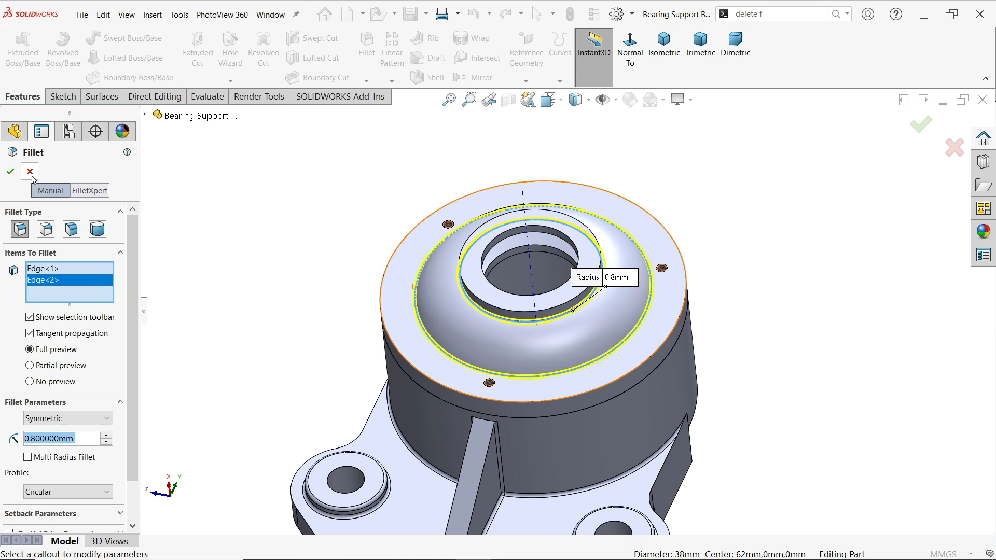
pyautogui.click(11, 173)
pyautogui.scroll(2, 549, 337)
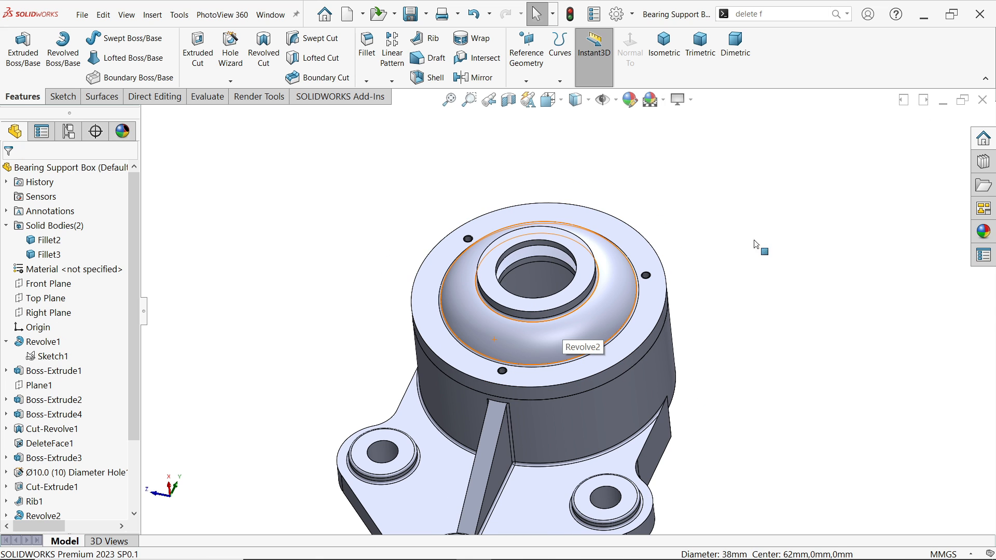
# Assign Cast Alloy Steel from the Steel category as the part's material, with property units set to SI - N/mm^2 (MPa)
pyautogui.moveTo(769, 206); pyautogui.dragTo(778, 282, button='middle')
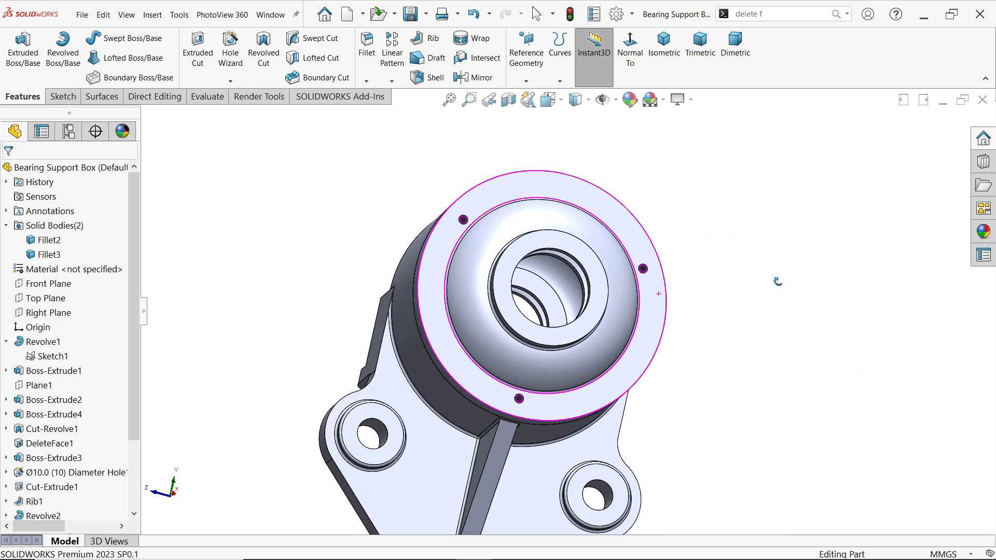
pyautogui.click(664, 46)
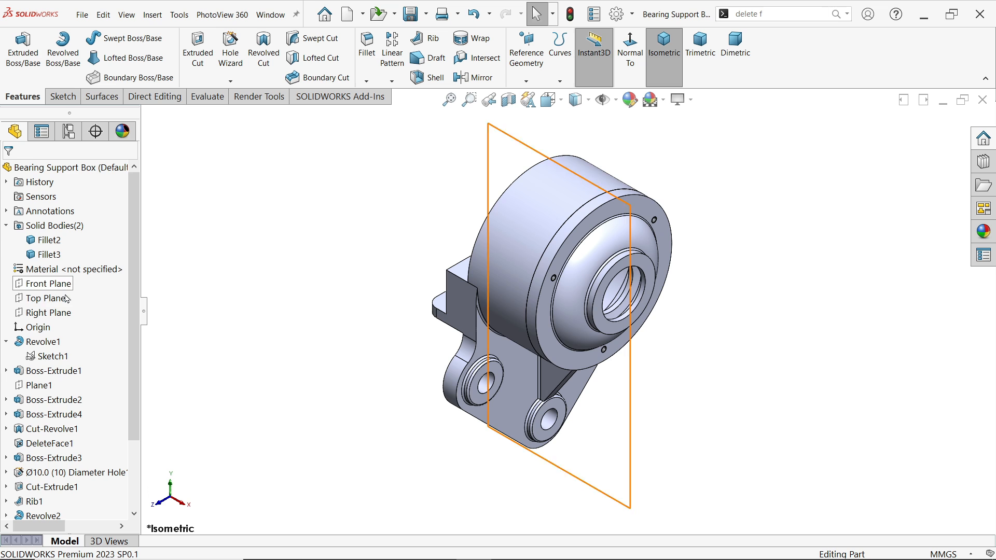
pyautogui.rightClick(75, 271)
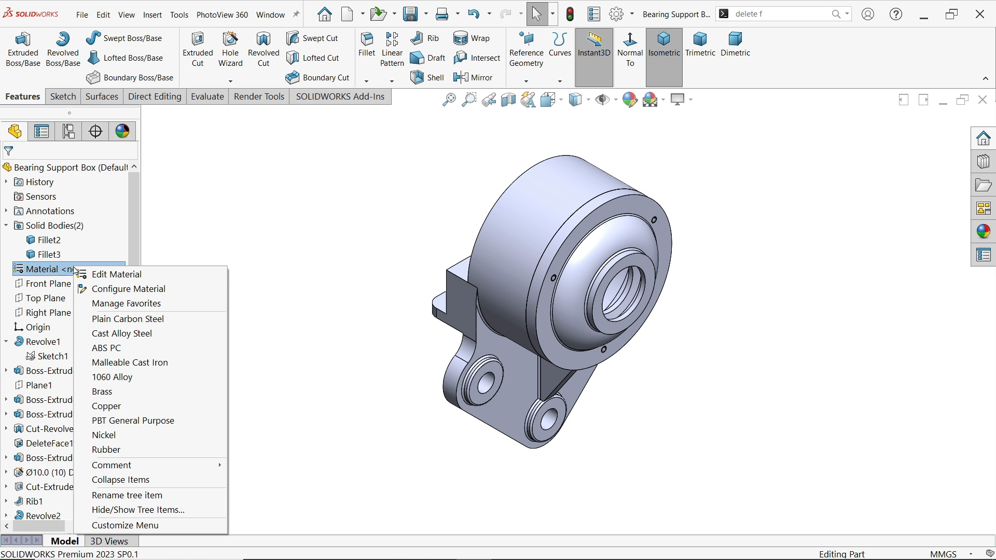
pyautogui.click(110, 276)
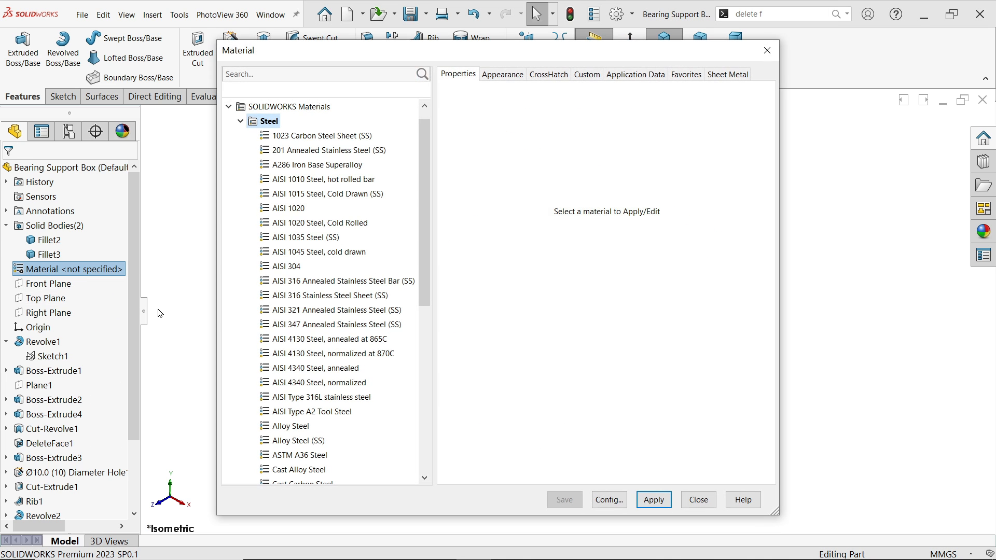
pyautogui.click(314, 470)
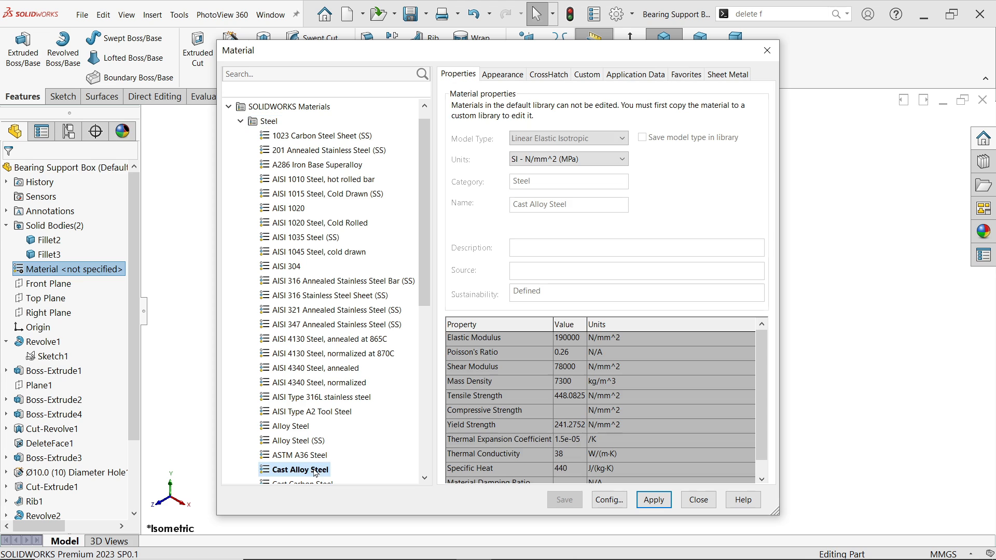
pyautogui.moveTo(597, 63); pyautogui.dragTo(383, 63)
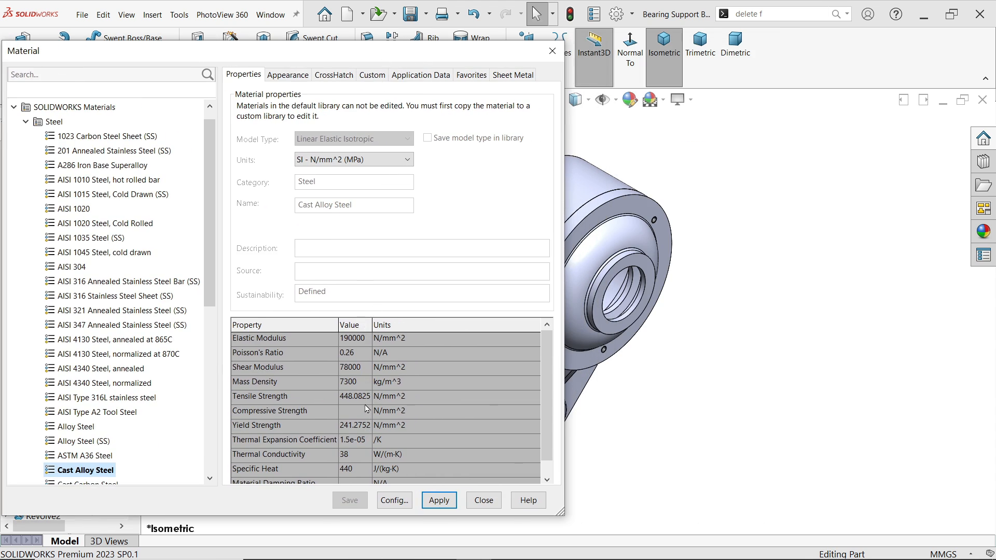
pyautogui.click(376, 164)
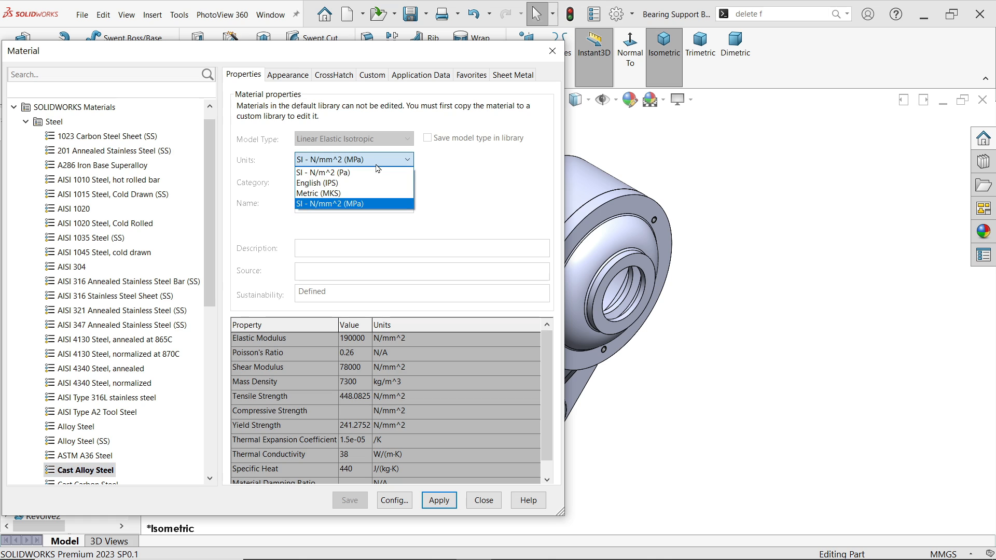
pyautogui.click(365, 203)
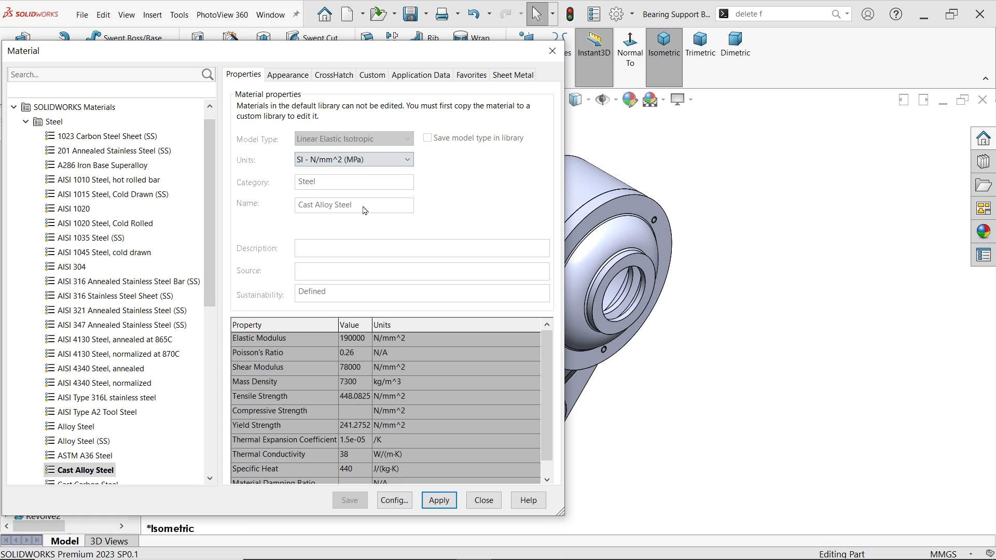
pyautogui.click(439, 501)
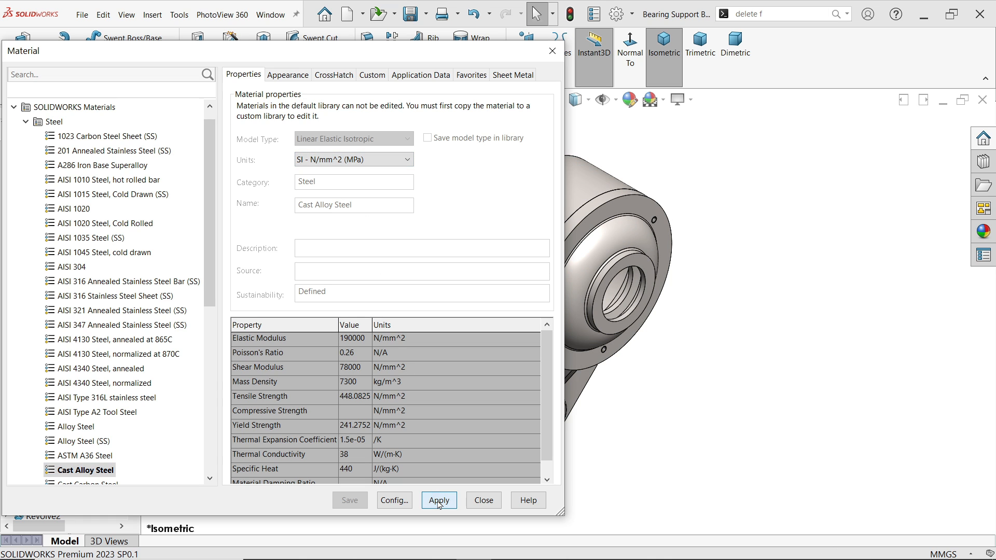
pyautogui.click(483, 500)
# Preview the part with RealView Graphics, and switch the effect off again
pyautogui.click(680, 99)
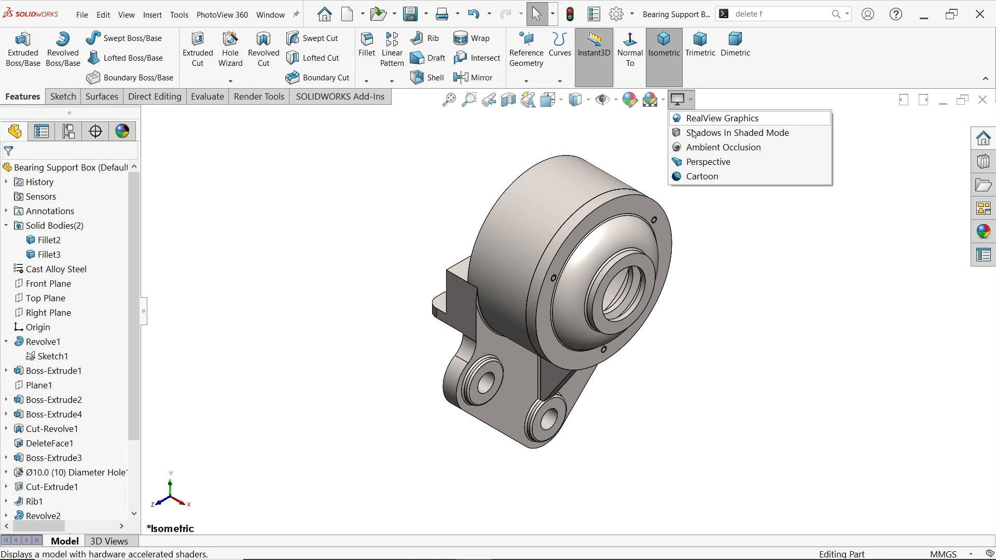
pyautogui.click(698, 118)
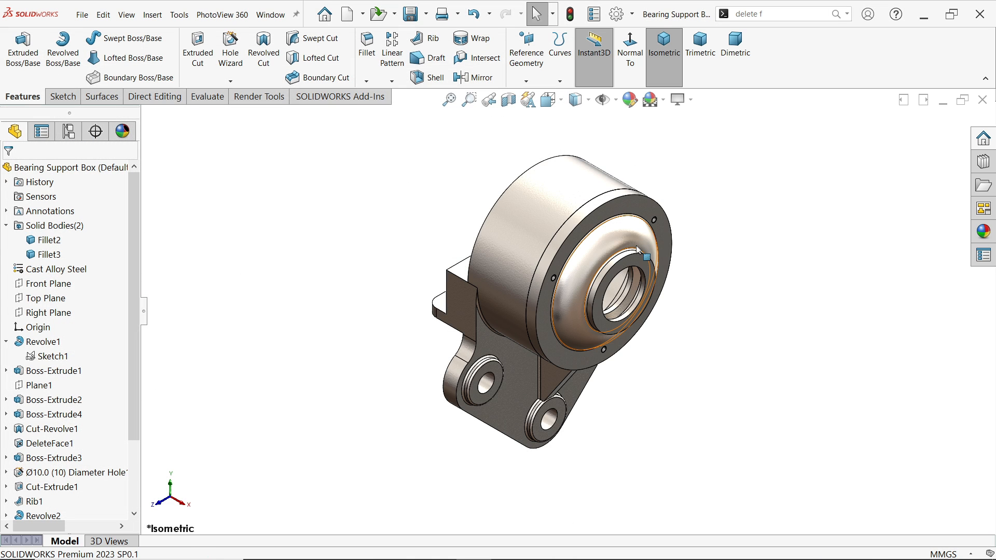
pyautogui.moveTo(623, 360); pyautogui.dragTo(616, 314, button='middle')
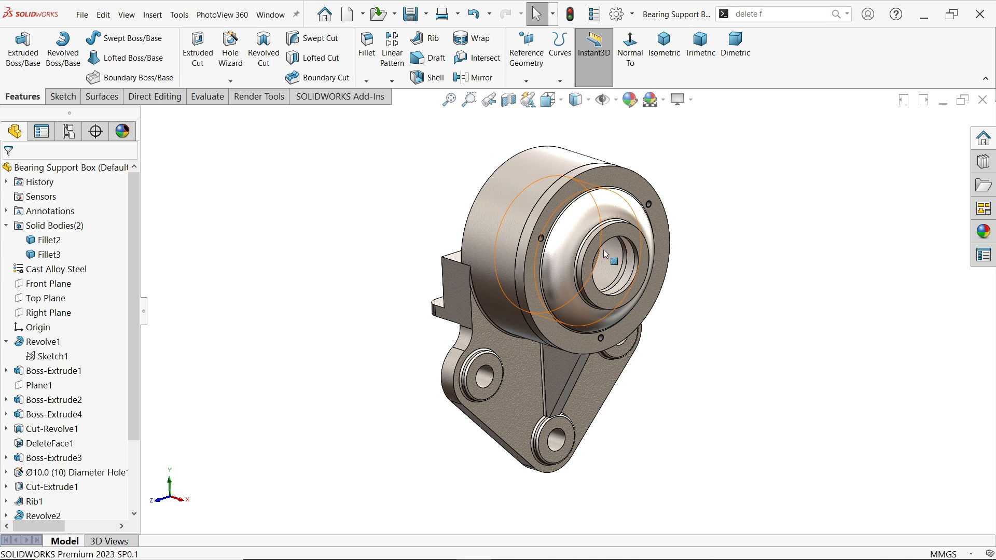
pyautogui.click(679, 99)
pyautogui.click(699, 119)
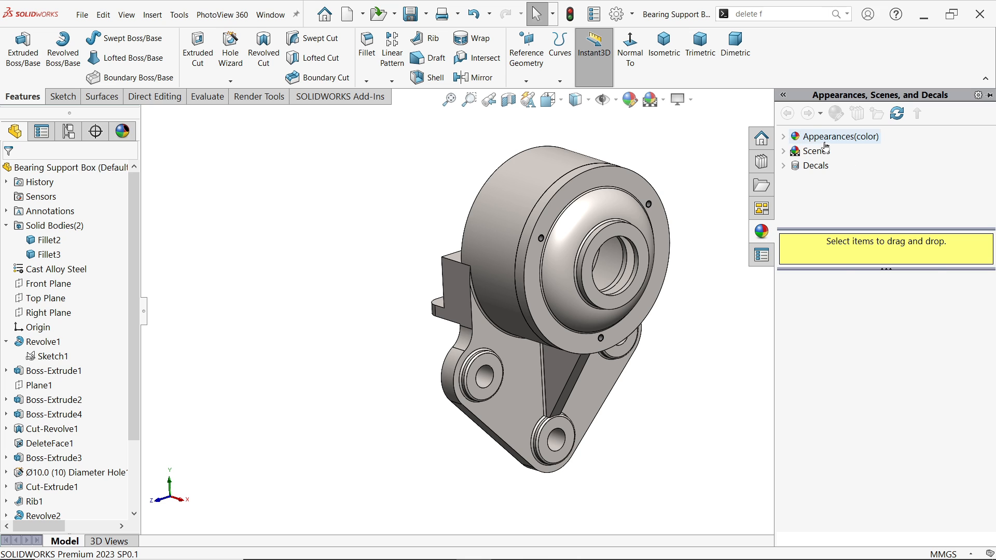
# Apply the default color appearance to the whole part and set its color to orange from the standard swatches
pyautogui.moveTo(823, 314); pyautogui.dragTo(581, 319)
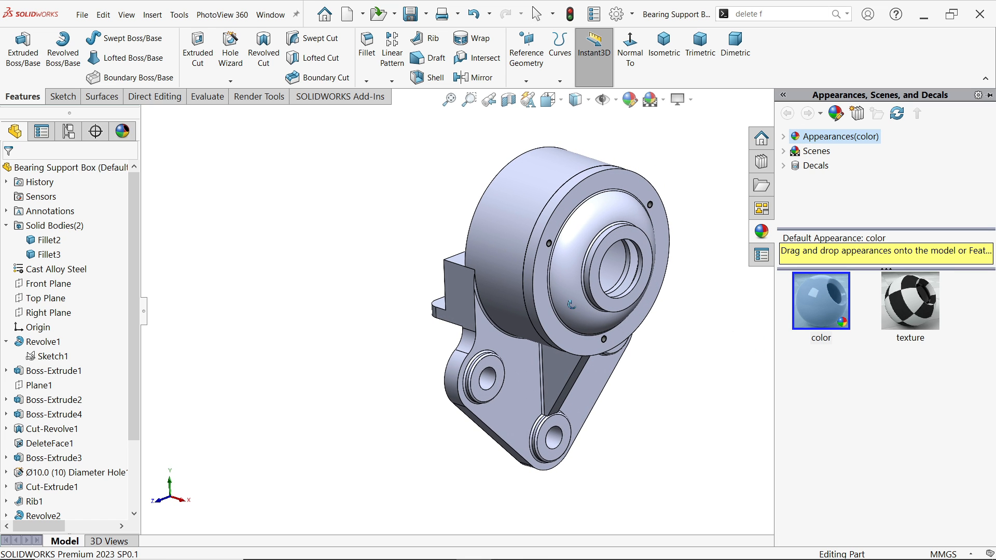
pyautogui.click(633, 99)
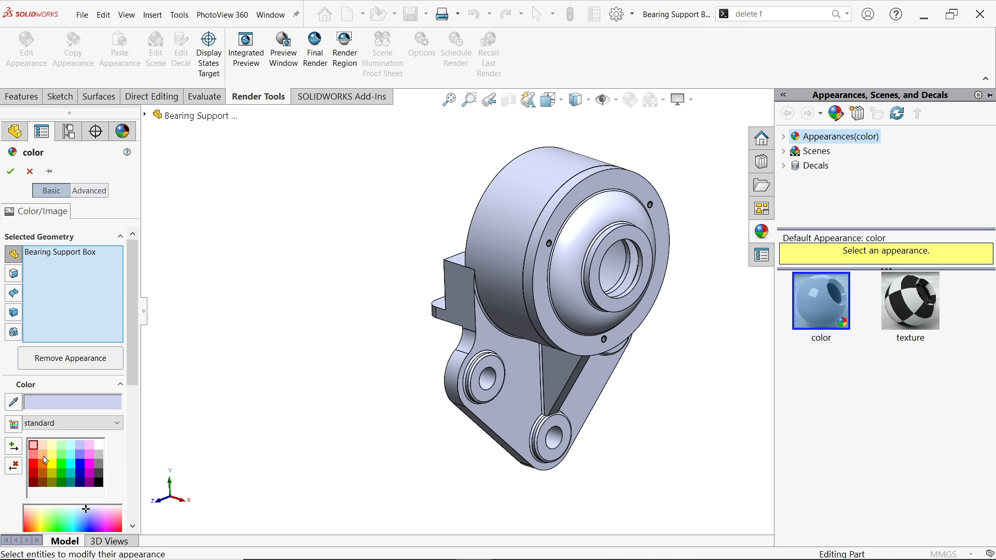
pyautogui.click(44, 459)
pyautogui.click(45, 467)
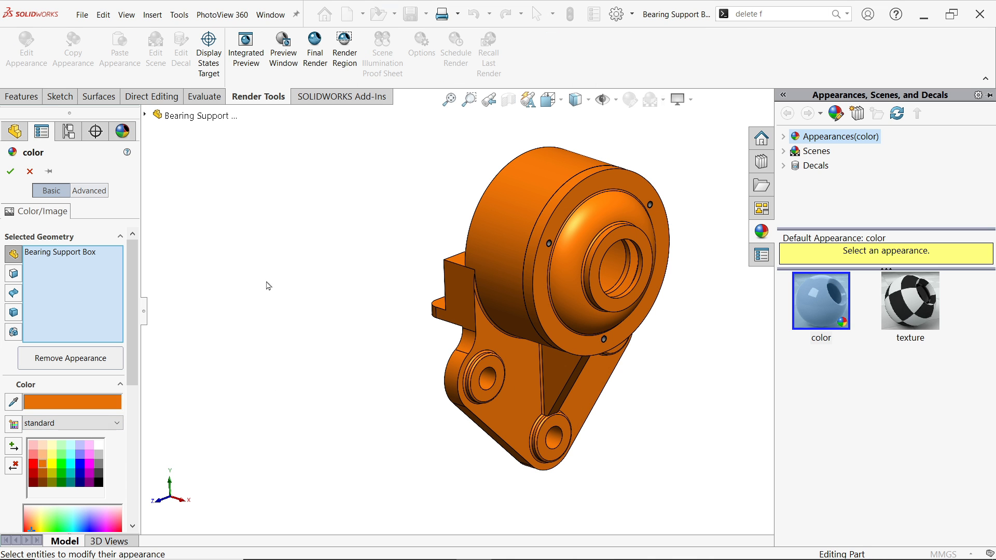
pyautogui.click(10, 171)
# Turn on RealView Graphics for the orange part
pyautogui.scroll(-3, 571, 291)
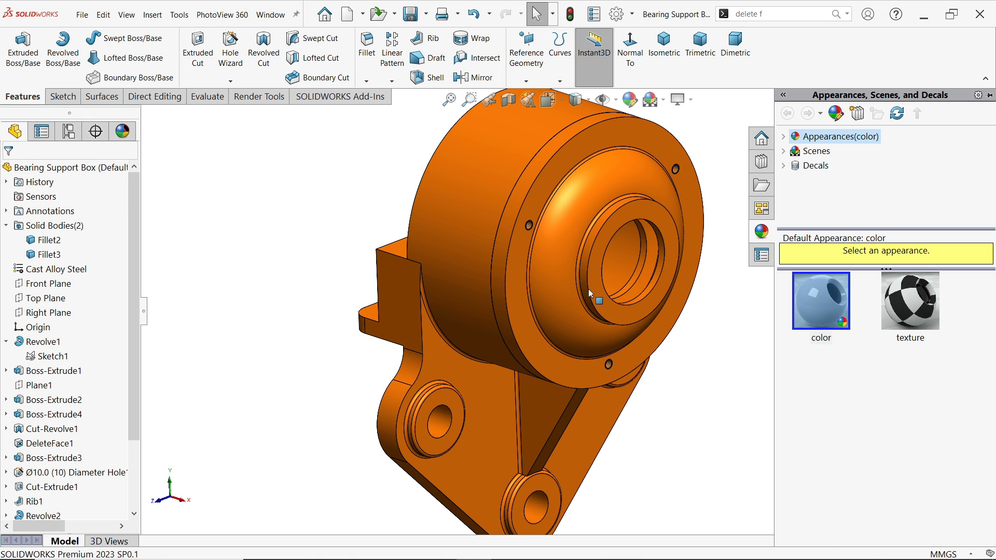
pyautogui.click(691, 103)
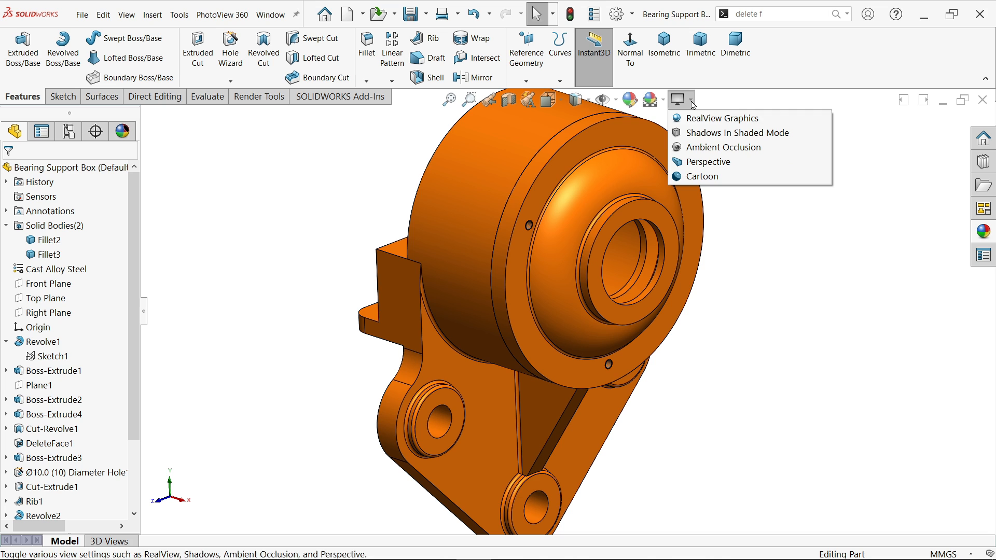
pyautogui.click(698, 119)
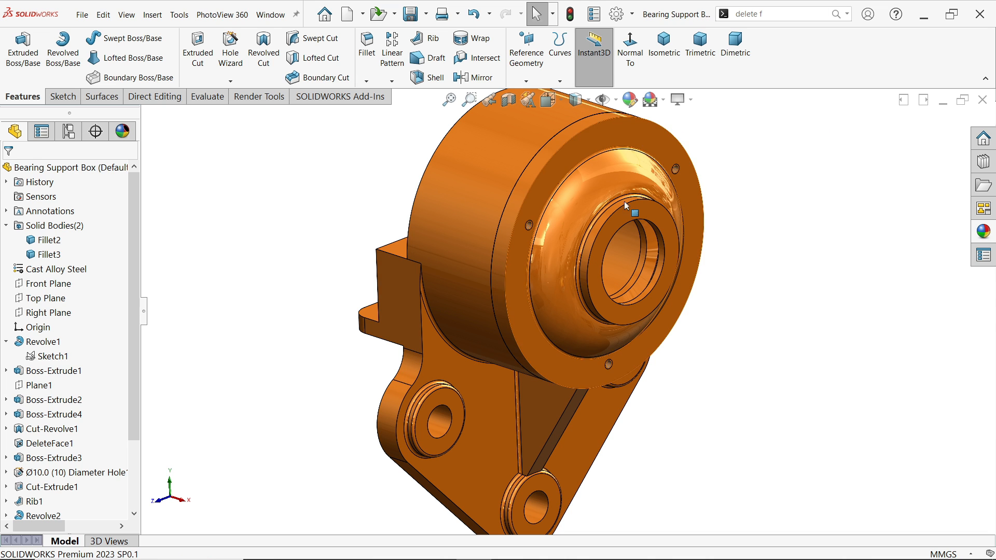
# Expand the Metal appearances, and select the end face of the raised hub and the faces of the three mounting bosses
pyautogui.click(980, 233)
pyautogui.click(783, 136)
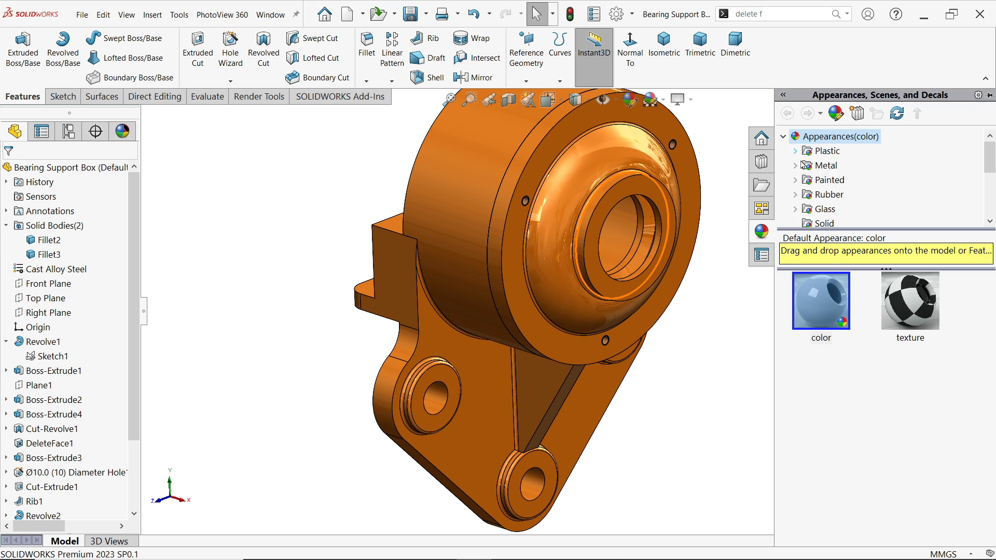
pyautogui.click(795, 166)
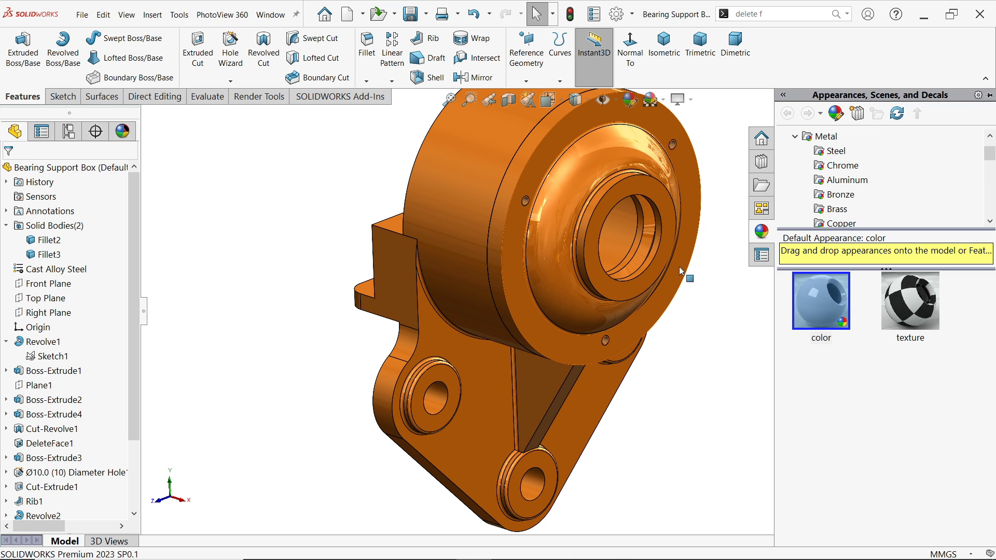
pyautogui.click(638, 285)
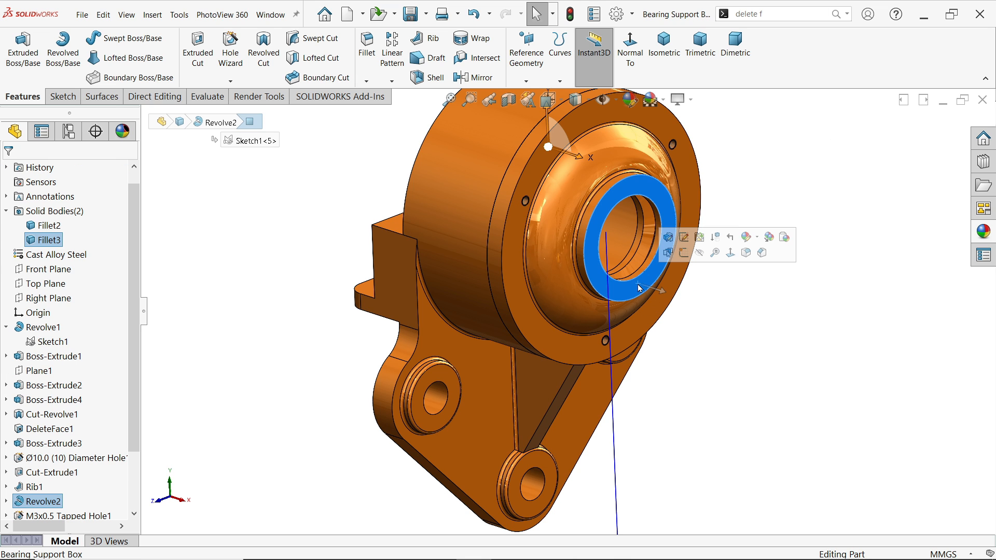
pyautogui.keyDown('ctrl'); pyautogui.click(531, 503); pyautogui.keyUp('ctrl')
pyautogui.keyDown('ctrl'); pyautogui.click(439, 423); pyautogui.keyUp('ctrl')
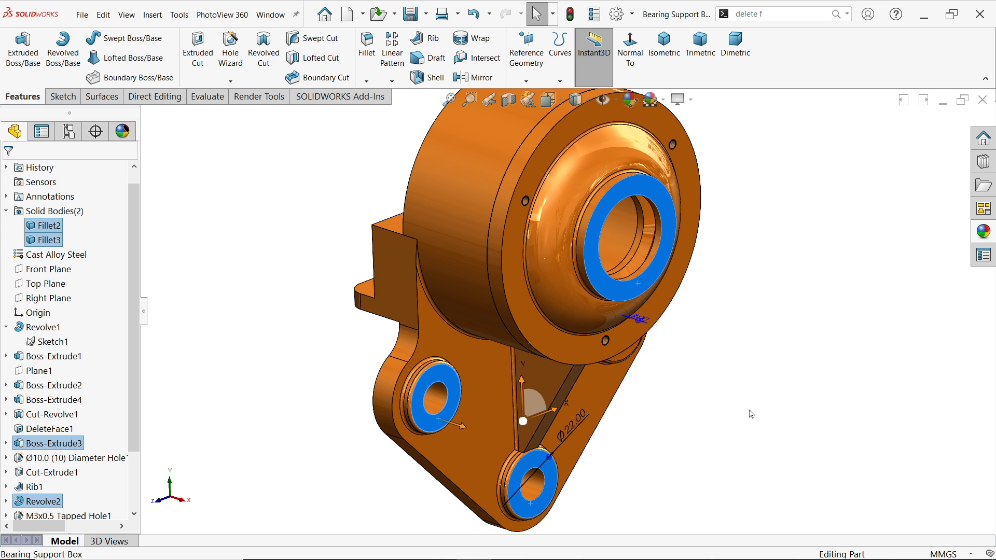
pyautogui.scroll(1, 747, 412)
pyautogui.moveTo(740, 409); pyautogui.dragTo(717, 391, button='middle')
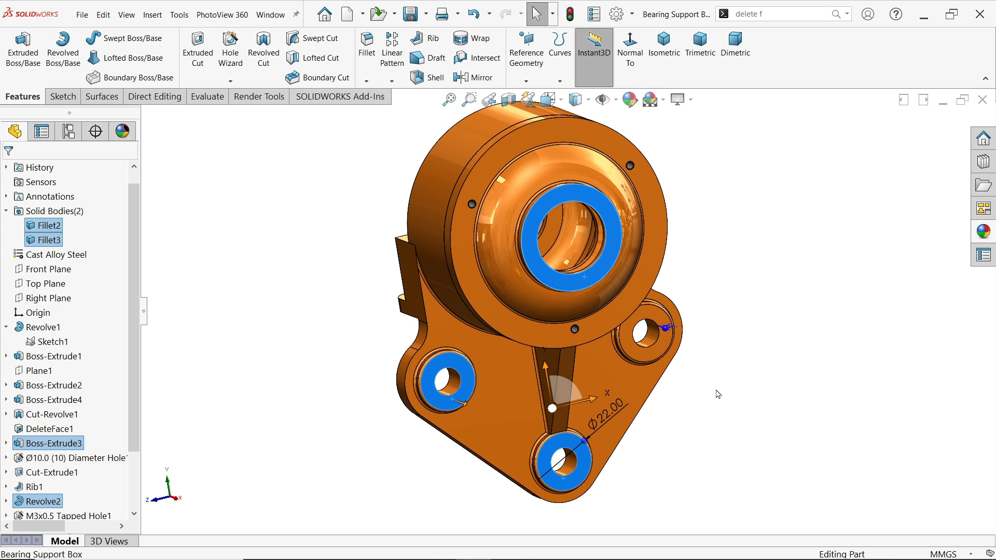
pyautogui.keyDown('ctrl'); pyautogui.click(658, 353); pyautogui.keyUp('ctrl')
# Add the flat rear face around the bearing bore to the selection and apply the brushed steel appearance to all selected faces
pyautogui.scroll(2, 759, 298)
pyautogui.moveTo(723, 267); pyautogui.dragTo(885, 290, button='middle')
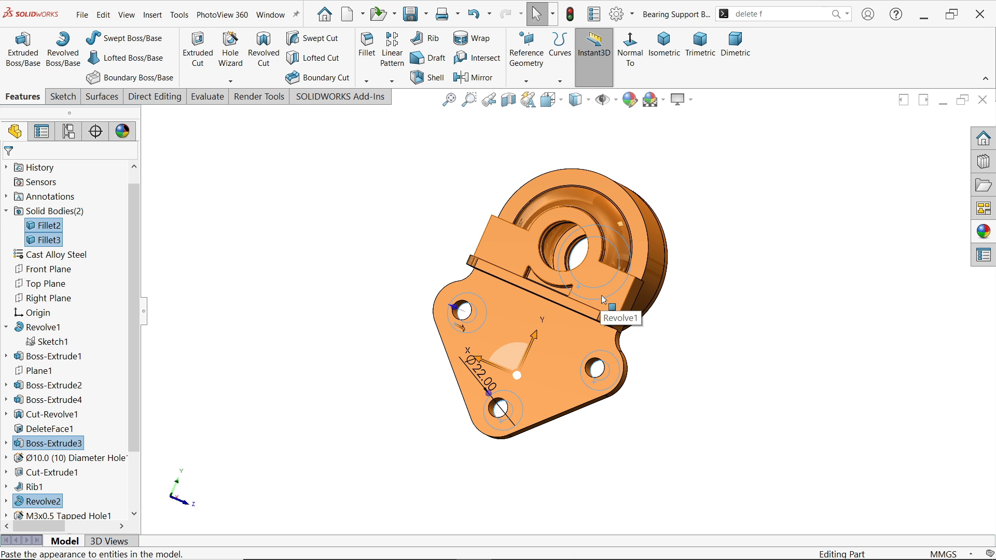
pyautogui.click(519, 259)
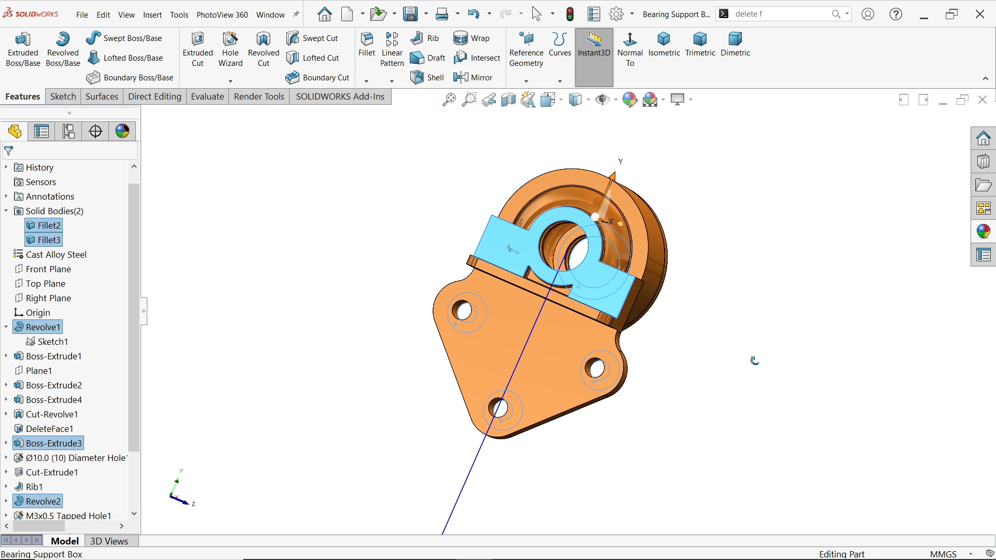
pyautogui.moveTo(755, 360); pyautogui.dragTo(681, 327, button='middle')
pyautogui.click(983, 232)
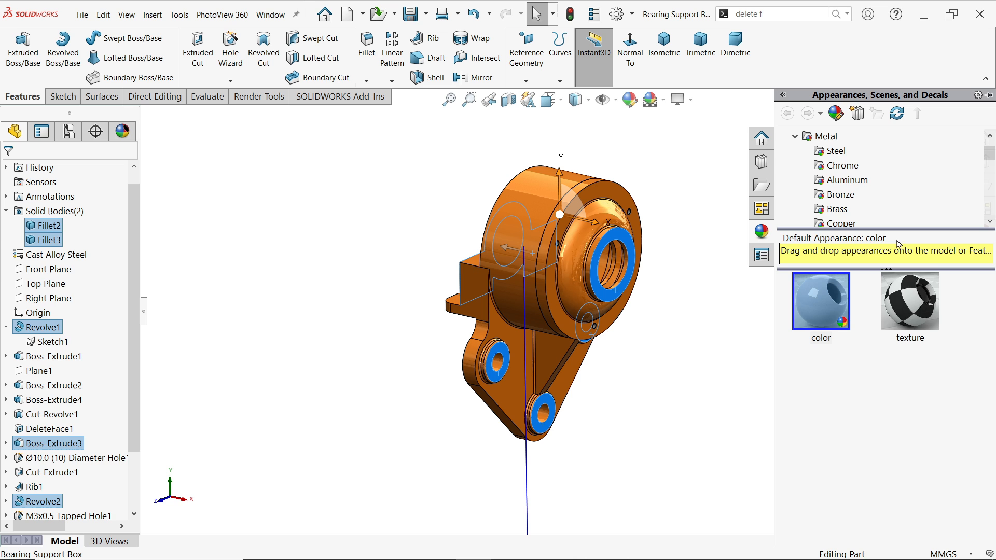
pyautogui.click(836, 152)
pyautogui.click(907, 311)
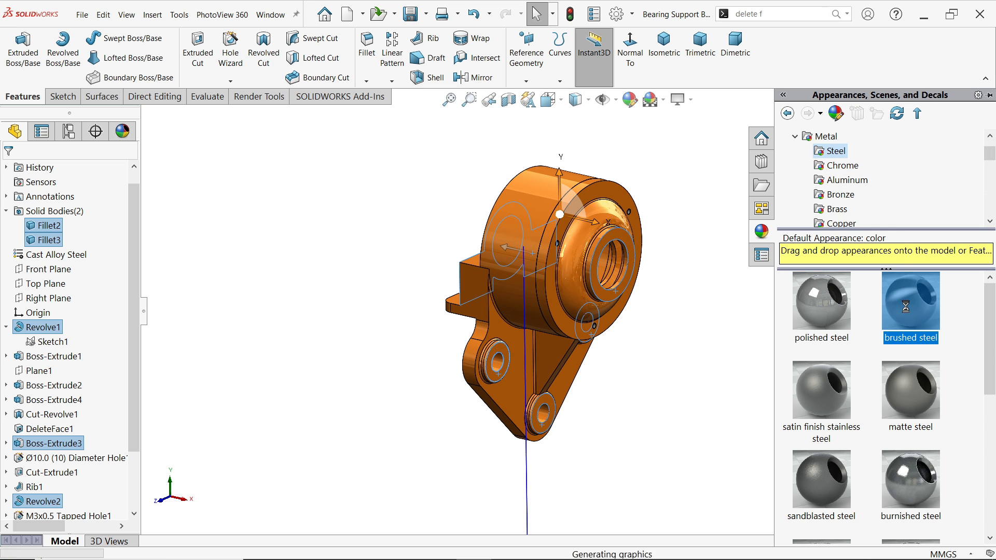
# Apply the brushed steel appearance to the Ø10.0 Diameter Hole1 and M3x0.5 Tapped Hole1 features
pyautogui.moveTo(693, 341); pyautogui.dragTo(783, 359, button='middle')
pyautogui.scroll(-4, 574, 400)
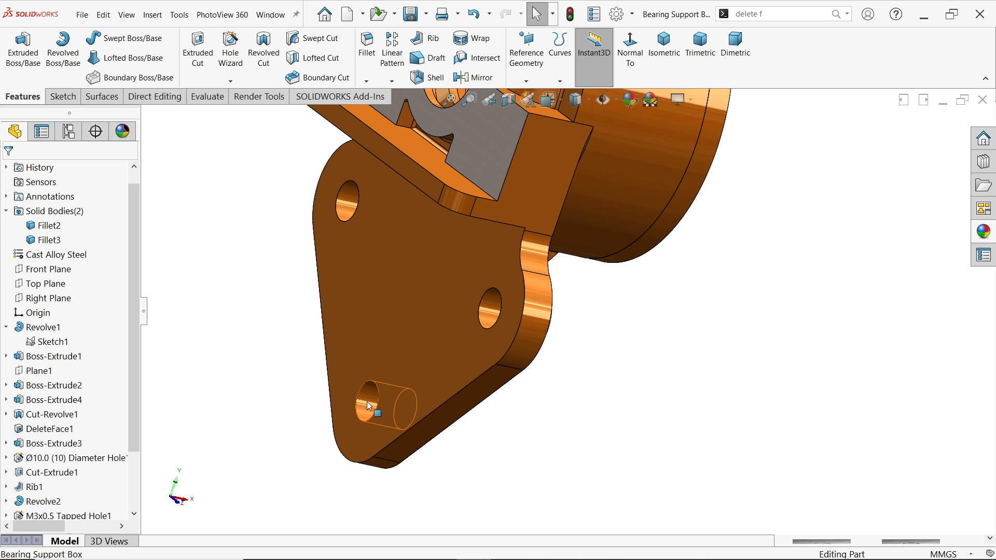
pyautogui.click(370, 410)
pyautogui.click(56, 460)
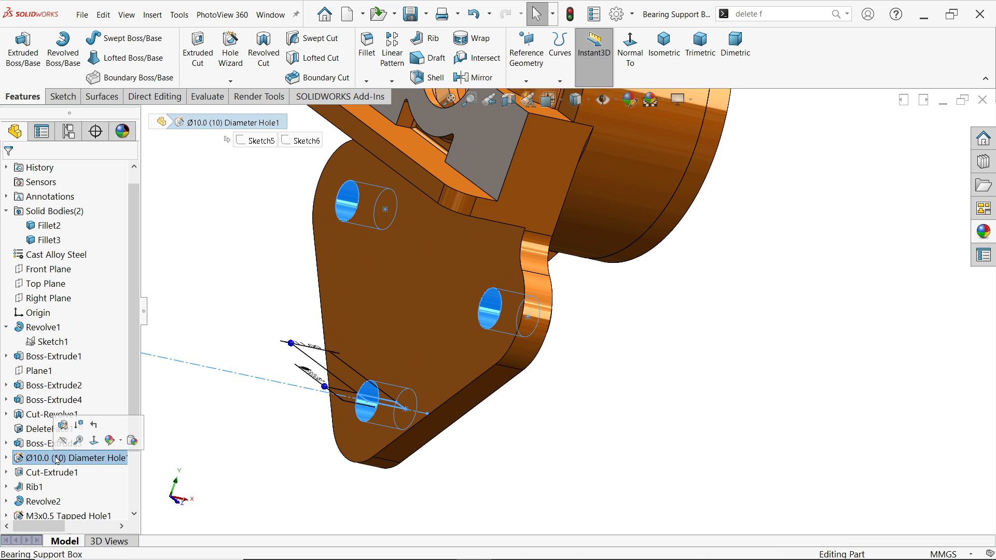
pyautogui.scroll(-3, 65, 451)
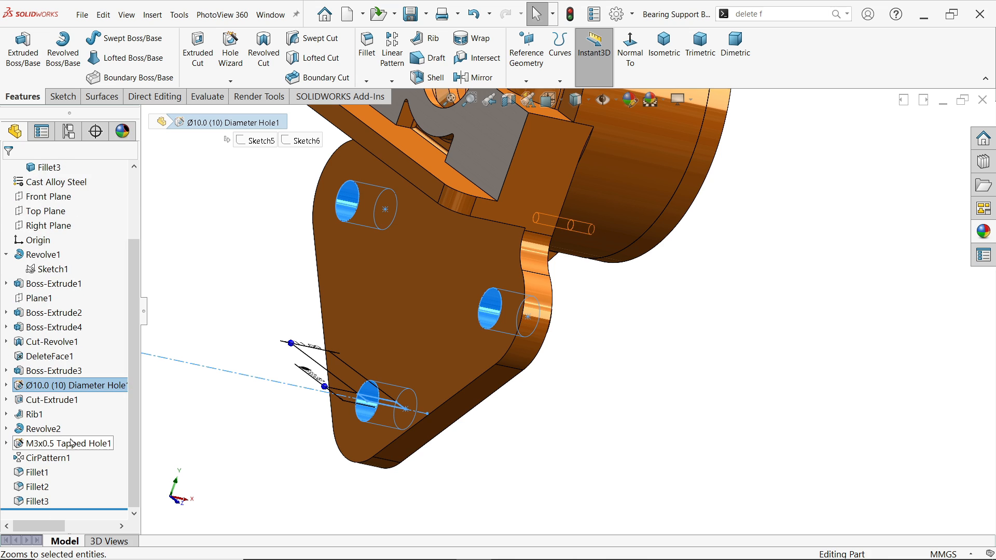
pyautogui.keyDown('ctrl'); pyautogui.click(72, 445); pyautogui.keyUp('ctrl')
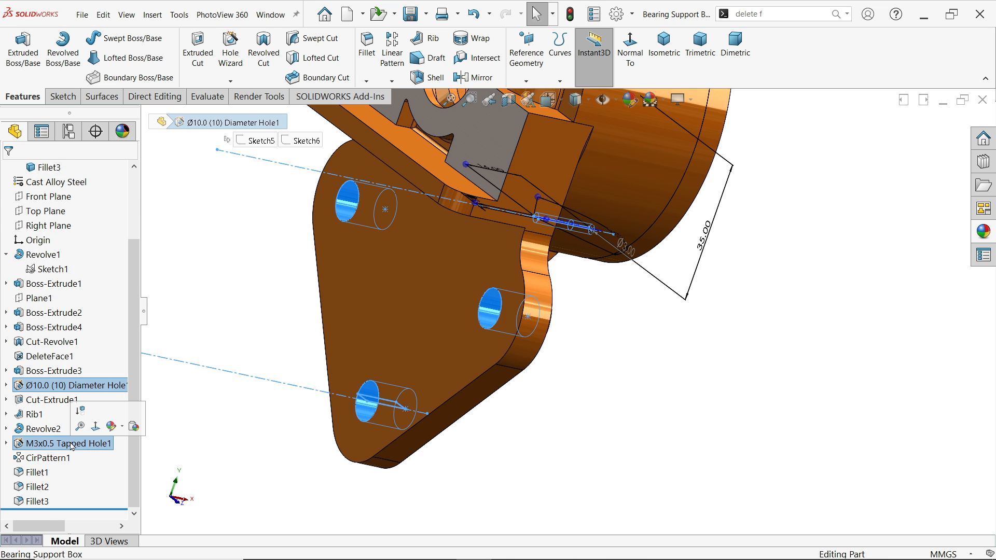
pyautogui.click(984, 232)
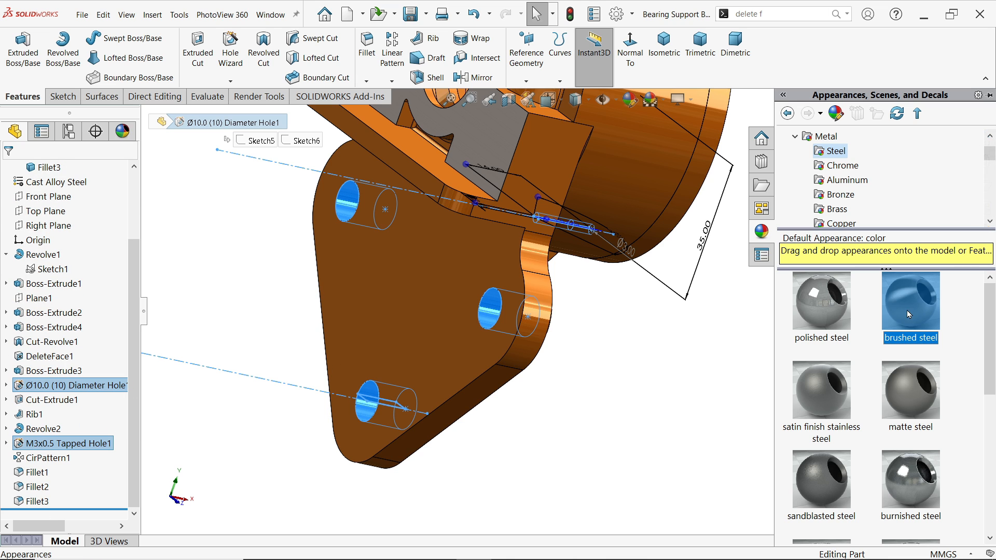
pyautogui.doubleClick(907, 310)
# Inspect the finished part and its appearances in the isometric view and from slightly rotated angles
pyautogui.hotkey('ctrl', '7')
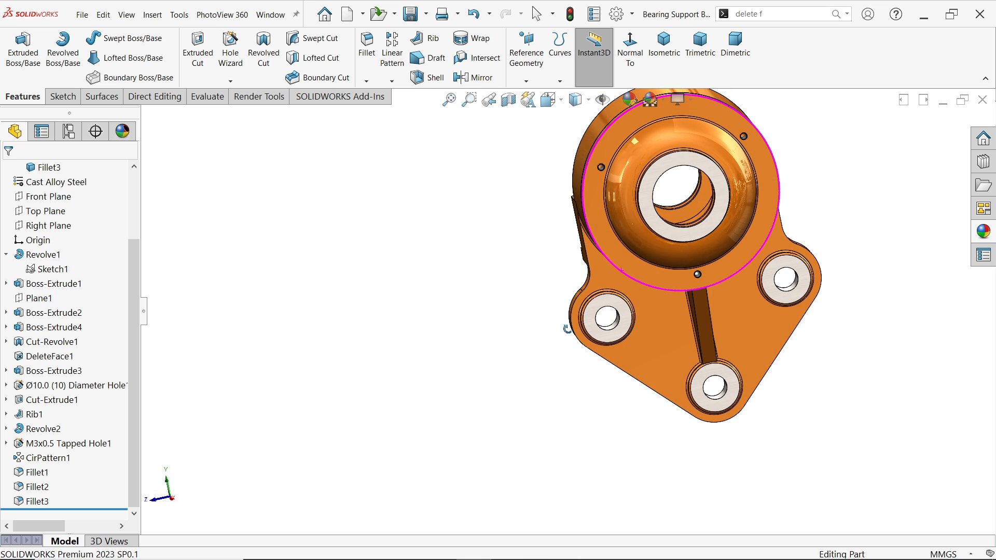
pyautogui.hotkey('ctrl', '7')
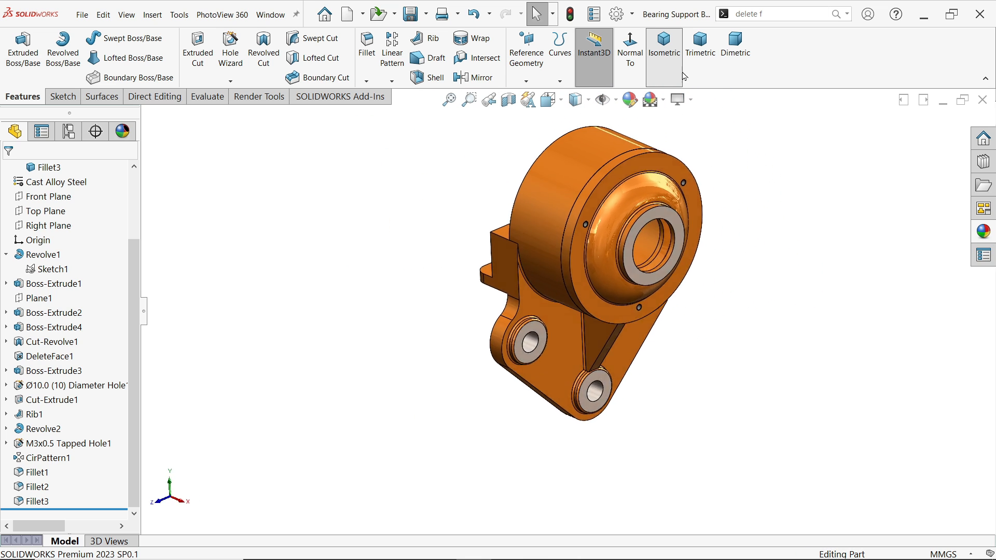
pyautogui.moveTo(657, 338); pyautogui.dragTo(630, 336, button='middle')
pyautogui.scroll(1, 631, 336)
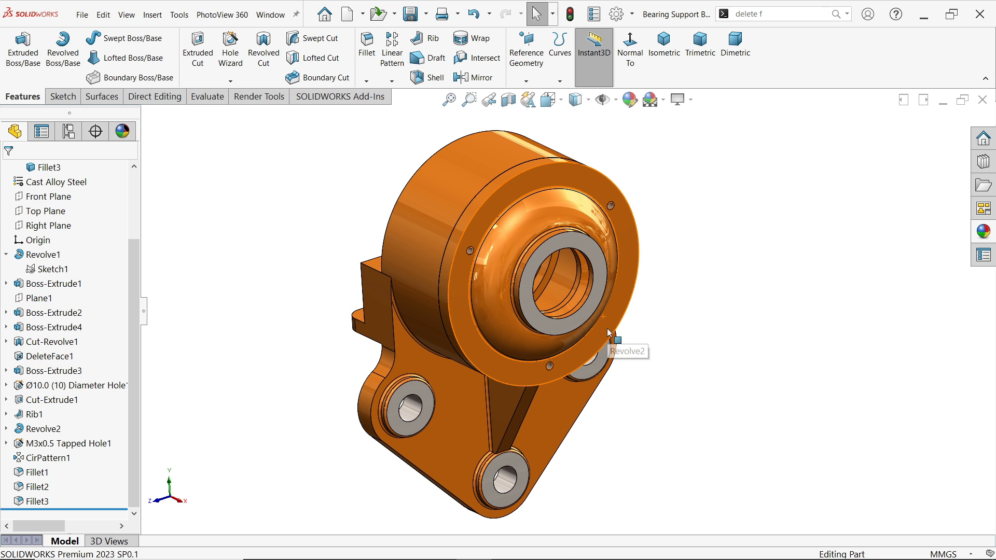
pyautogui.moveTo(605, 363)
pyautogui.mouseDown(button='middle')
pyautogui.moveTo(533, 339)
pyautogui.moveTo(564, 263)
pyautogui.moveTo(578, 349)
pyautogui.moveTo(594, 374)
pyautogui.mouseUp(button='middle')
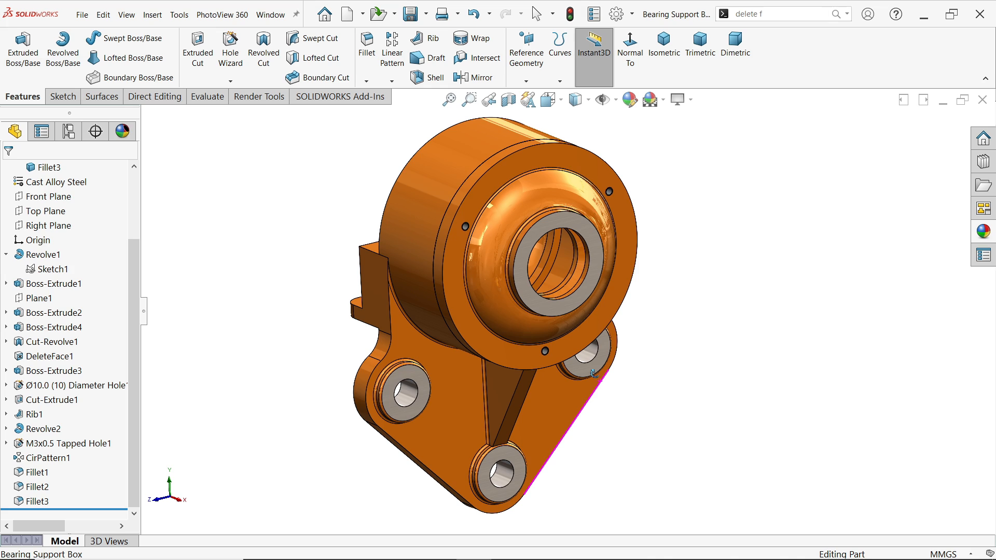
pyautogui.moveTo(598, 379); pyautogui.dragTo(602, 380, button='middle')
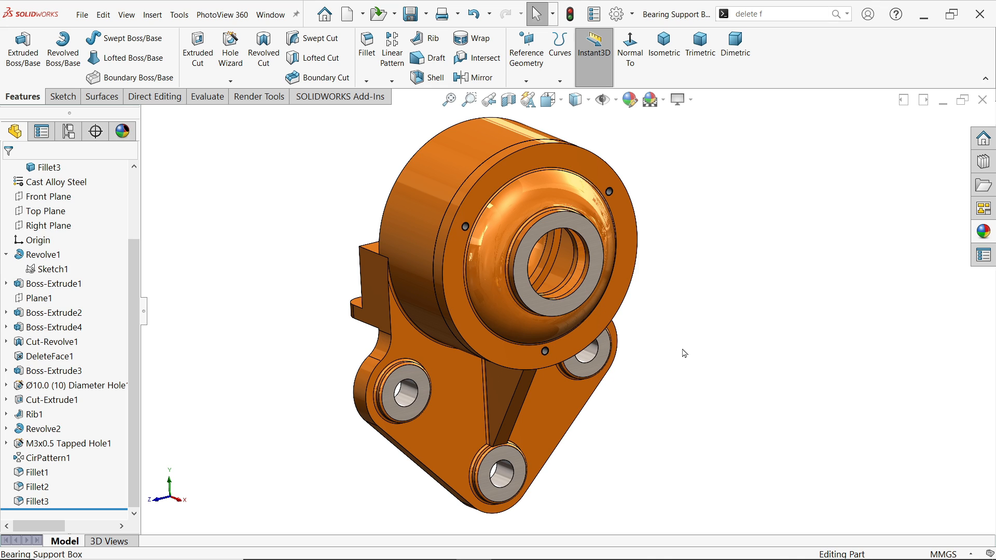
pyautogui.moveTo(634, 405); pyautogui.dragTo(617, 488, button='middle')
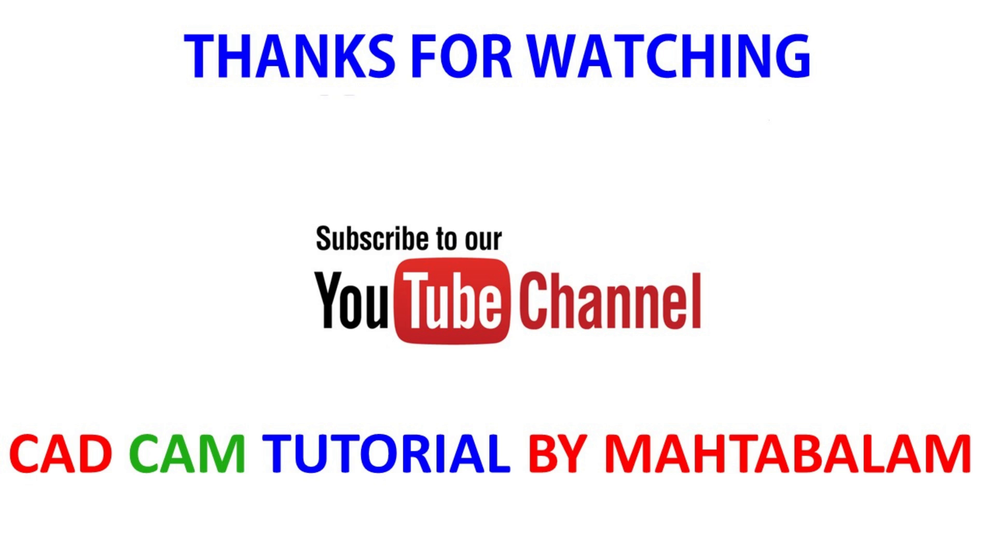